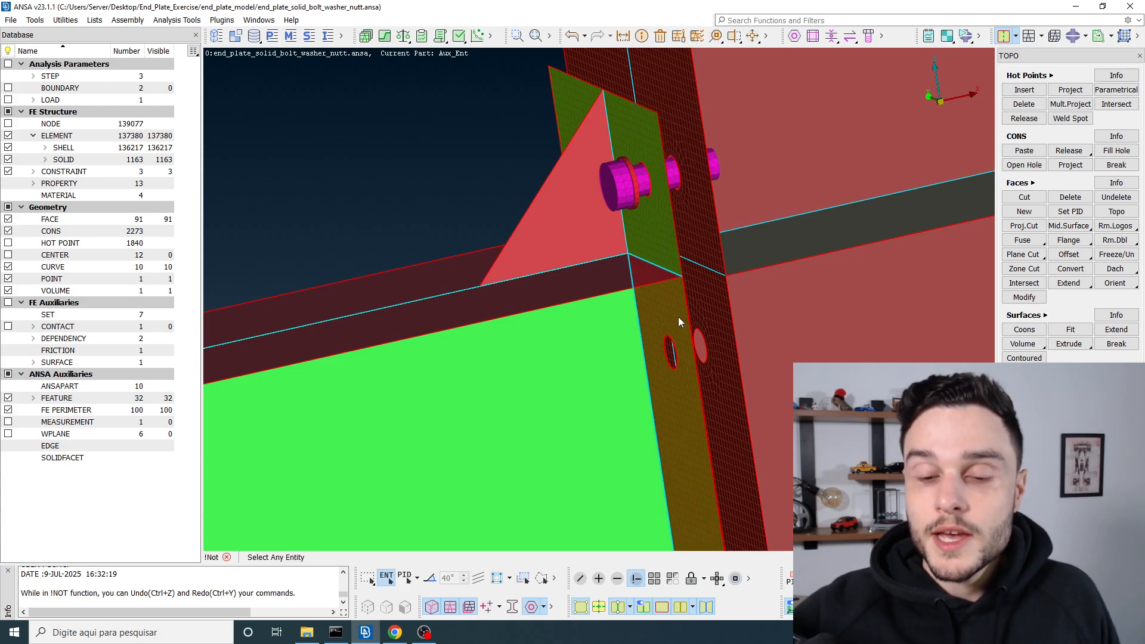
Examine the bolt head, washer and bolt holes on the end-plate side of the connection
{"action": "scroll", "coordinate": [678, 317], "scroll_direction": "up", "scroll_amount": 5}
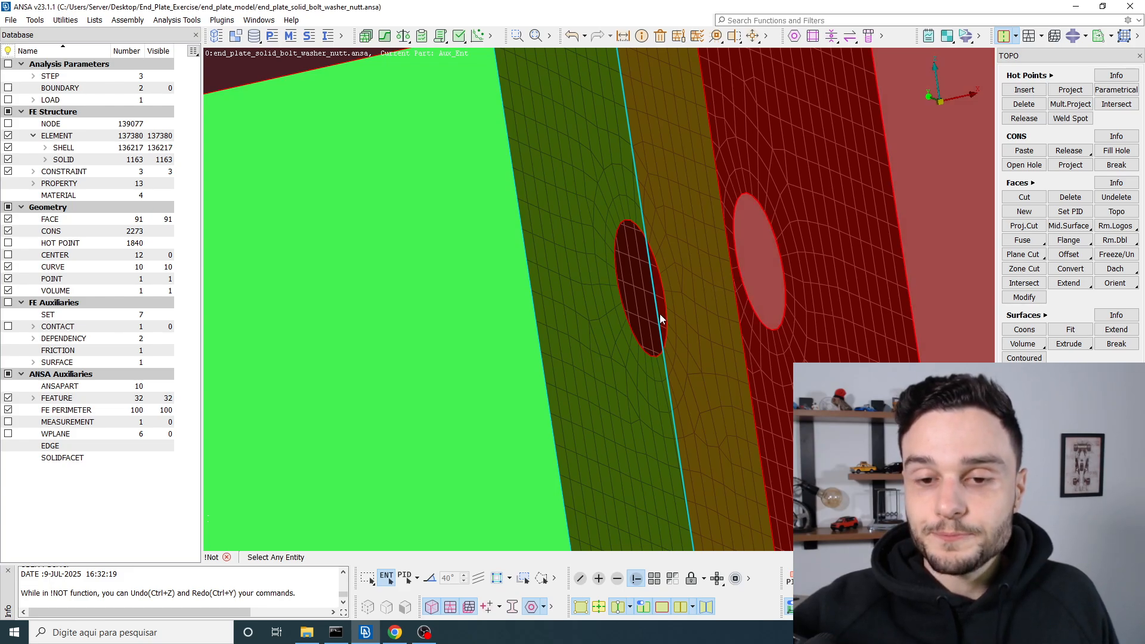
{"action": "scroll", "coordinate": [659, 313], "scroll_direction": "down", "scroll_amount": 5}
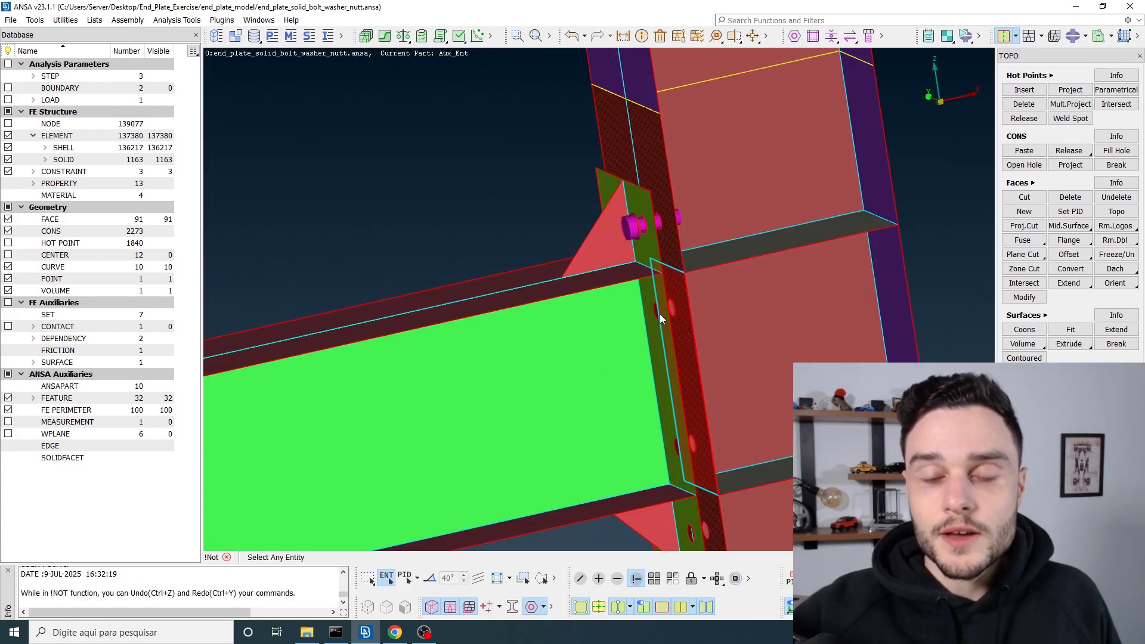
{"action": "left_click", "coordinate": [659, 315]}
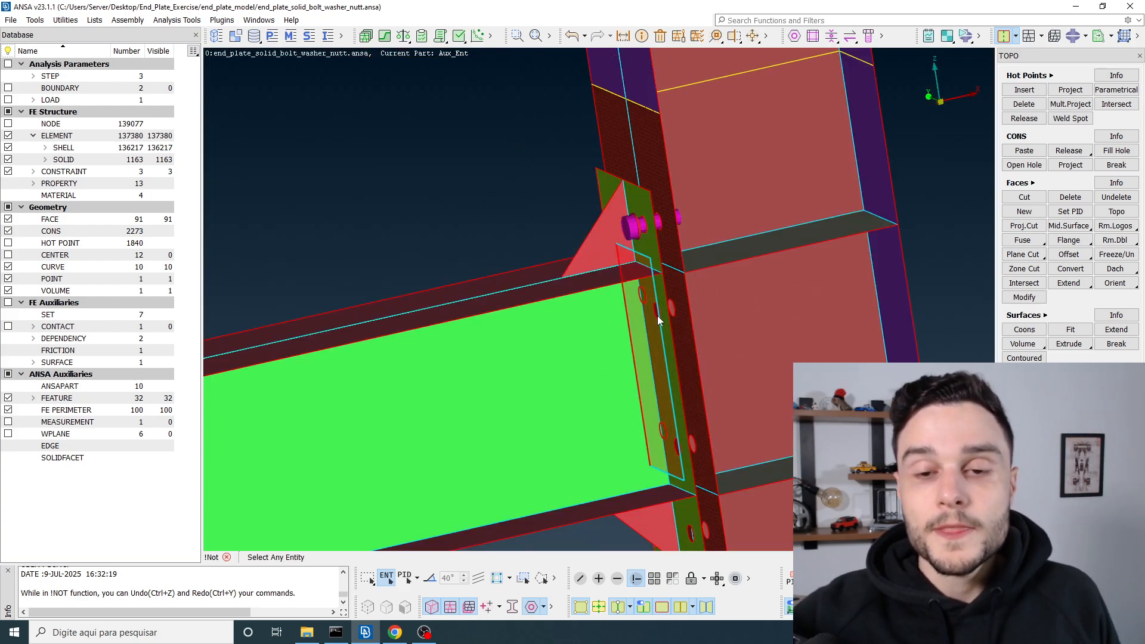
{"action": "left_click", "coordinate": [657, 316]}
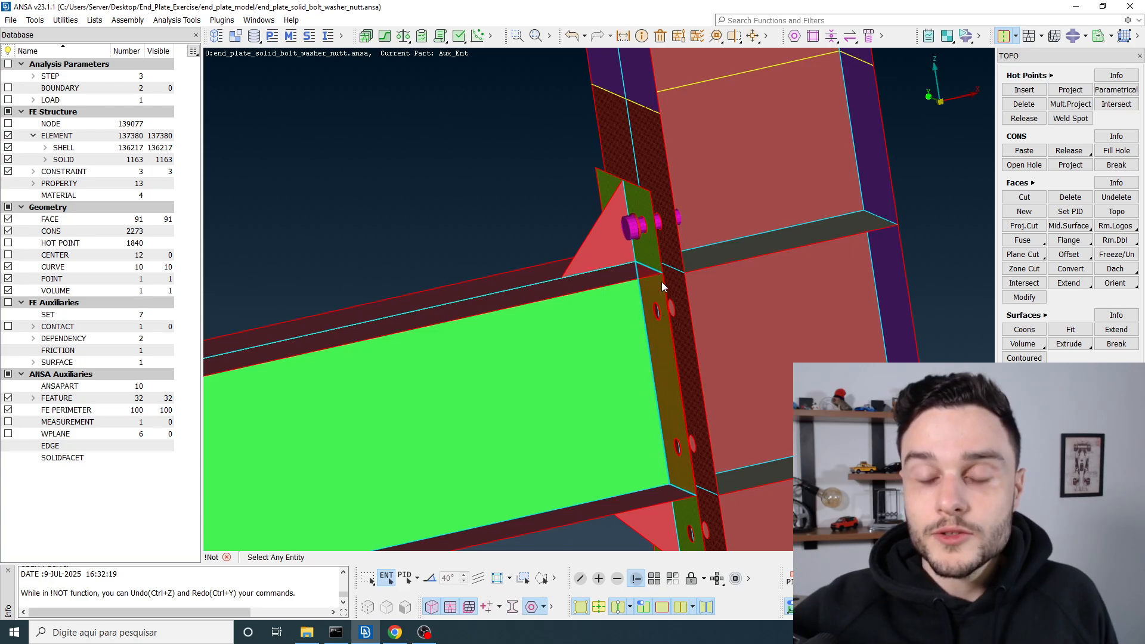
{"action": "scroll", "coordinate": [653, 222], "scroll_direction": "up", "scroll_amount": 5}
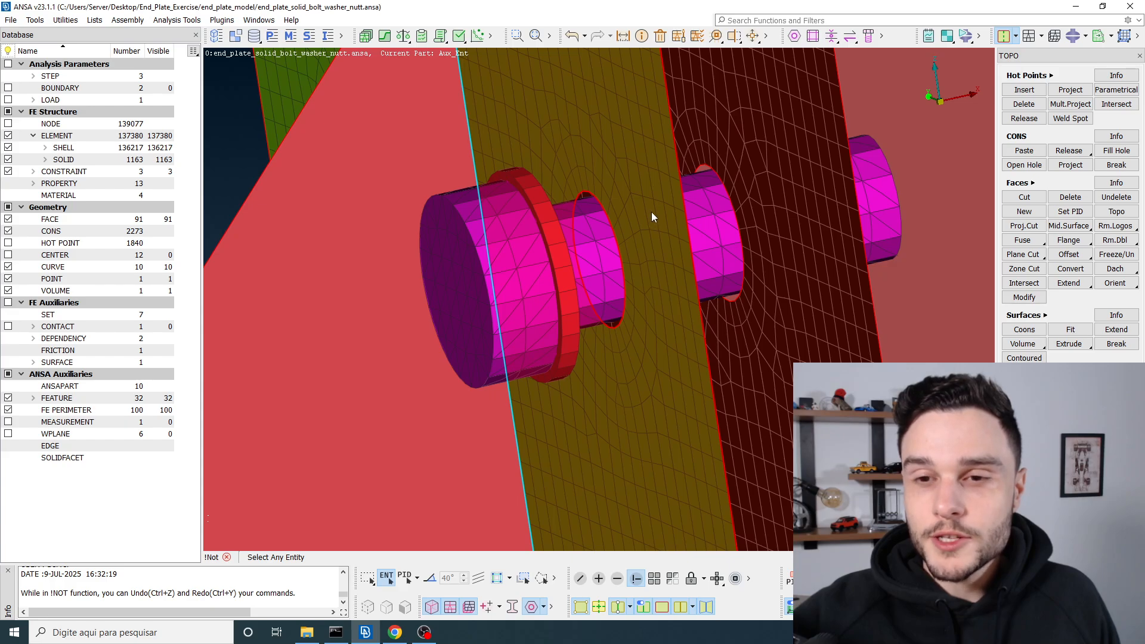
{"action": "left_click", "coordinate": [596, 151]}
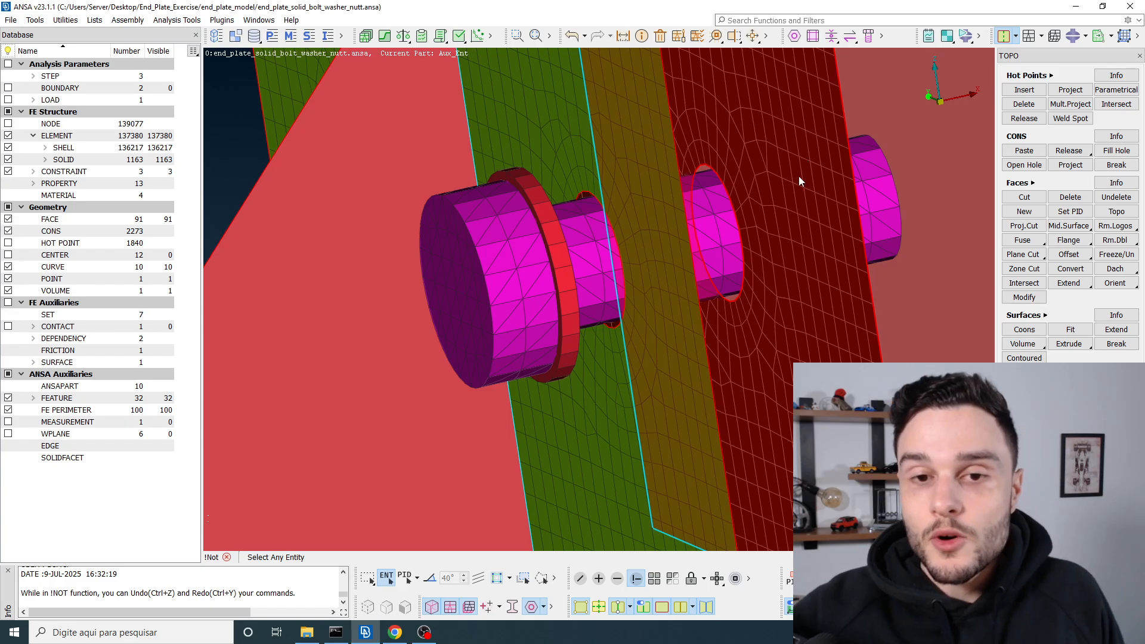
{"action": "scroll", "coordinate": [635, 279], "scroll_direction": "down", "scroll_amount": 3}
{"action": "left_click_drag", "start_coordinate": [634, 281], "coordinate": [672, 272], "text": "ctrl"}
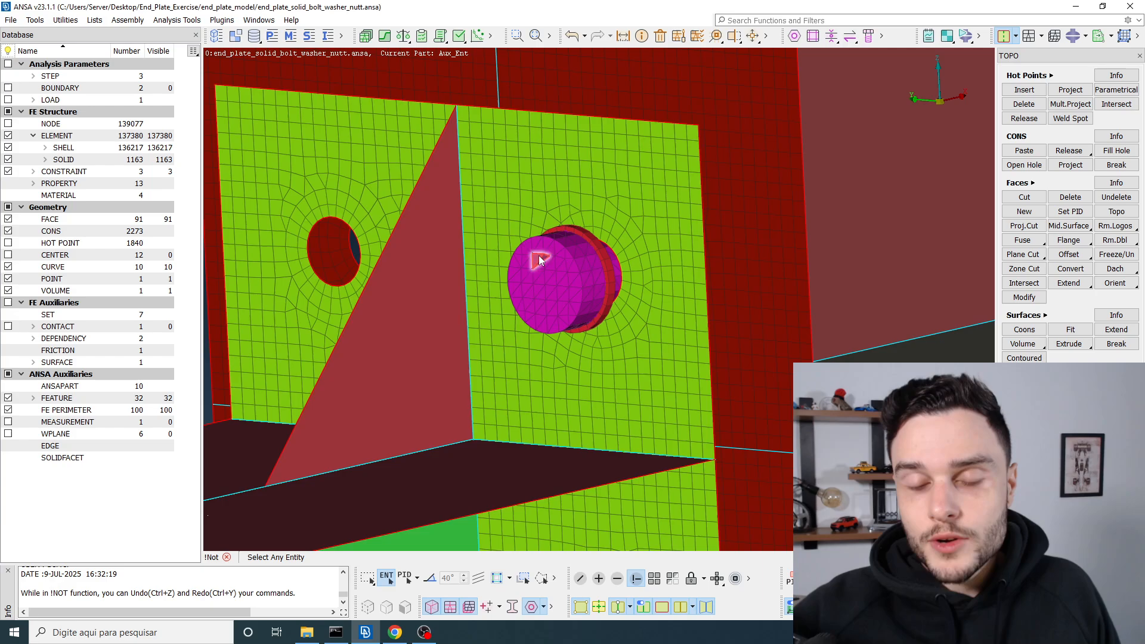
{"action": "left_click_drag", "start_coordinate": [542, 266], "coordinate": [513, 304], "text": "ctrl"}
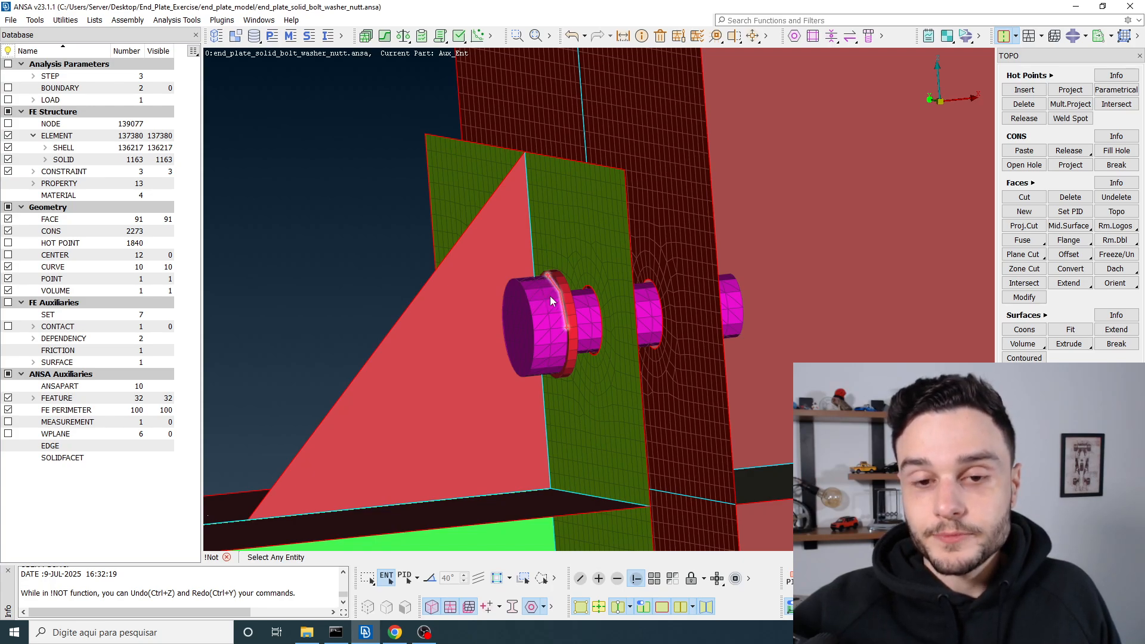
{"action": "scroll", "coordinate": [550, 295], "scroll_direction": "up", "scroll_amount": 3}
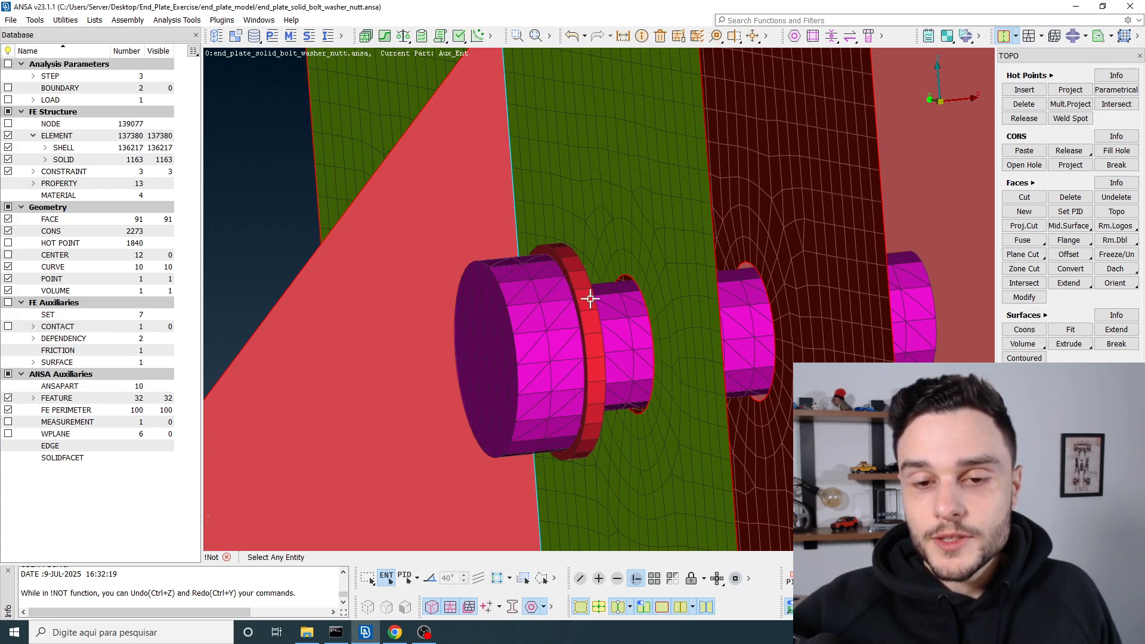
{"action": "left_click_drag", "start_coordinate": [588, 298], "coordinate": [623, 304], "text": "ctrl"}
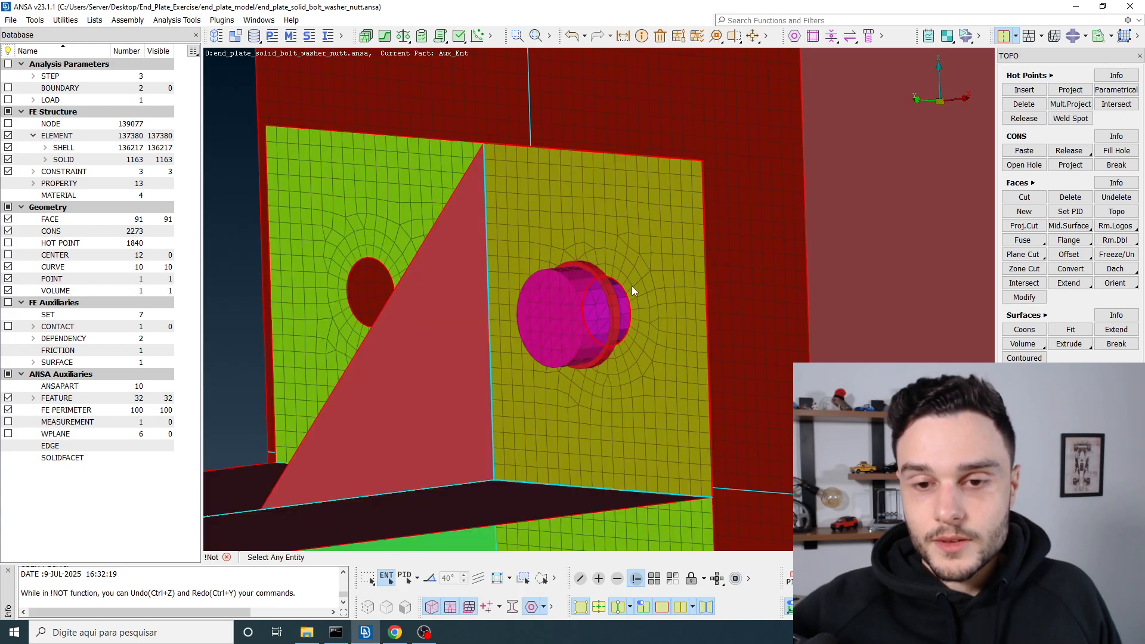
Examine the bolt shank where it passes through the column flange, viewed from the flange side
{"action": "left_click_drag", "start_coordinate": [632, 285], "coordinate": [616, 312], "text": "ctrl"}
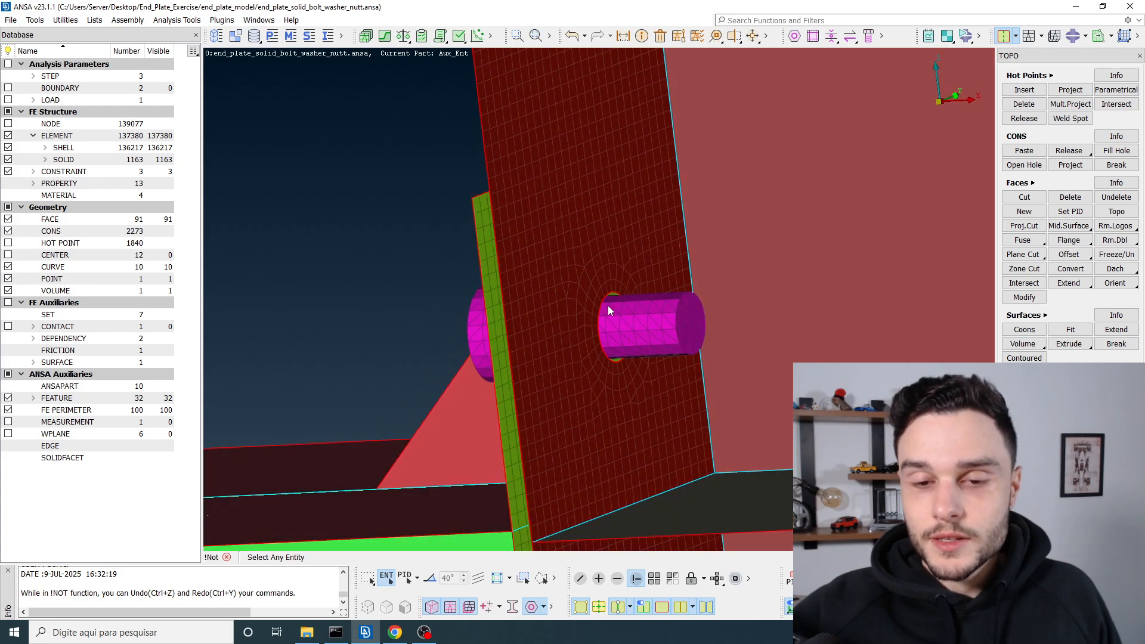
{"action": "scroll", "coordinate": [645, 310], "scroll_direction": "up", "scroll_amount": 3}
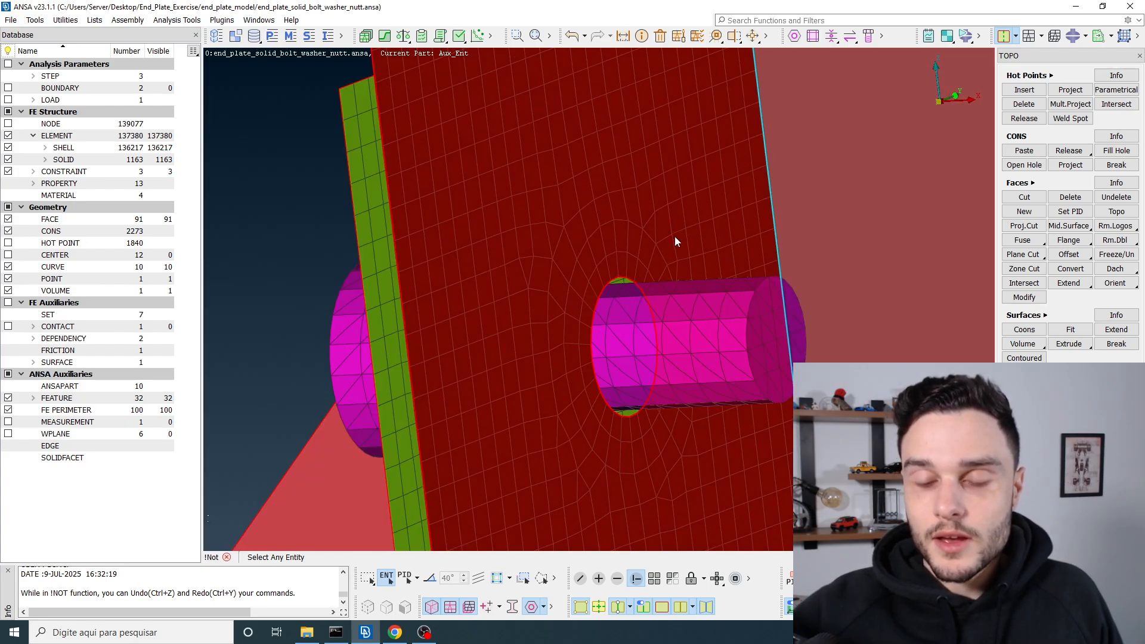
{"action": "scroll", "coordinate": [642, 202], "scroll_direction": "down", "scroll_amount": 3}
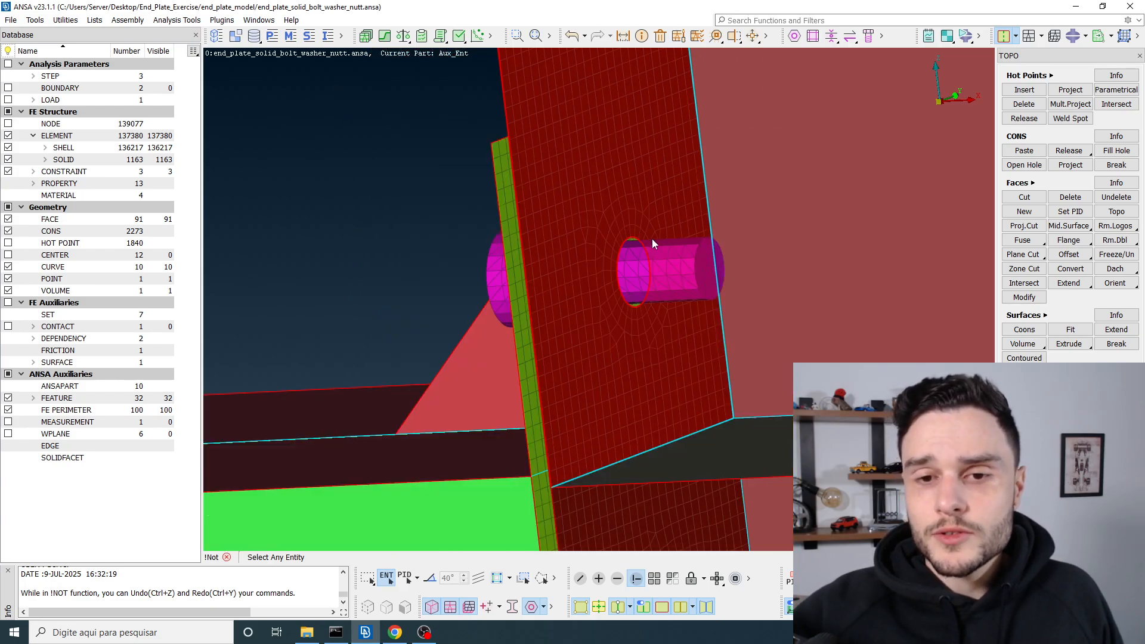
{"action": "scroll", "coordinate": [641, 262], "scroll_direction": "up", "scroll_amount": 3}
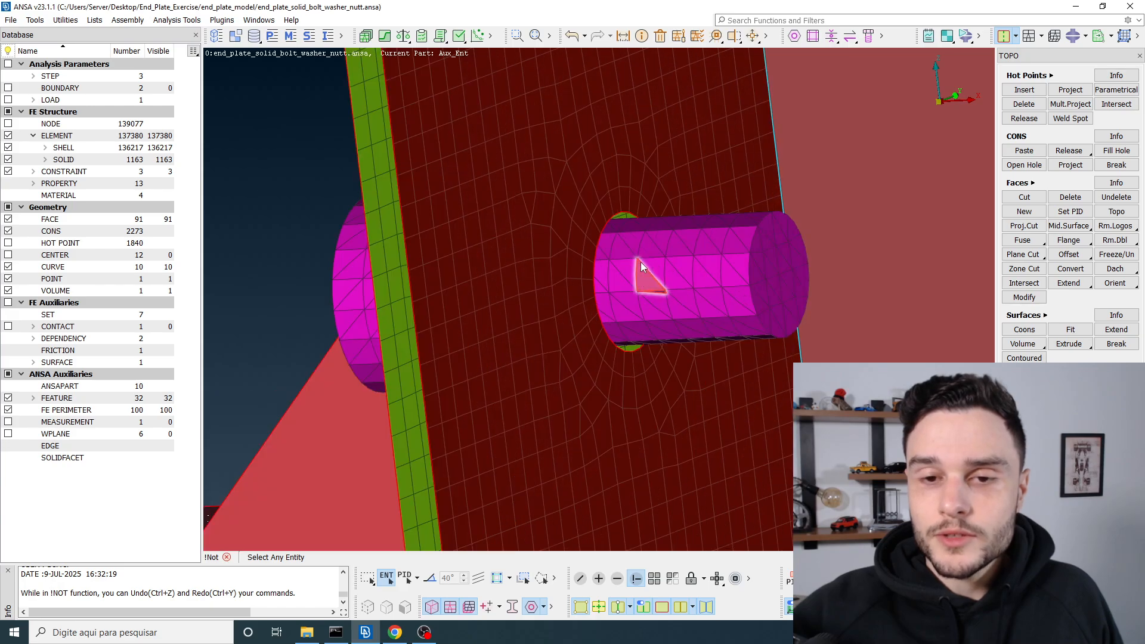
{"action": "scroll", "coordinate": [600, 236], "scroll_direction": "down", "scroll_amount": 4}
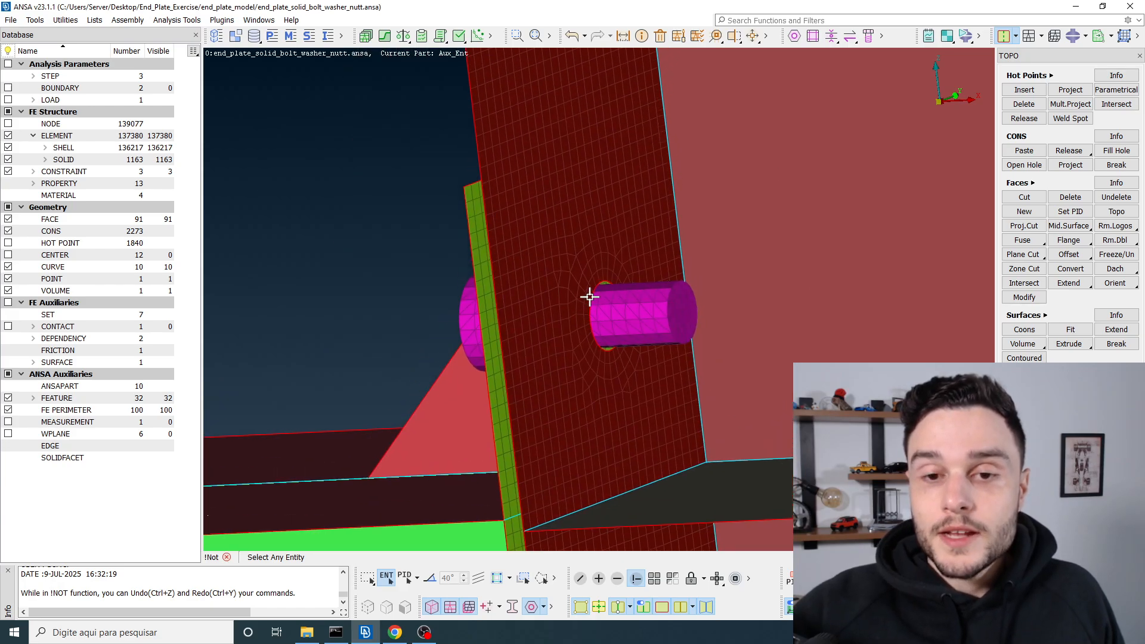
{"action": "left_click_drag", "start_coordinate": [603, 264], "coordinate": [606, 271], "text": "ctrl"}
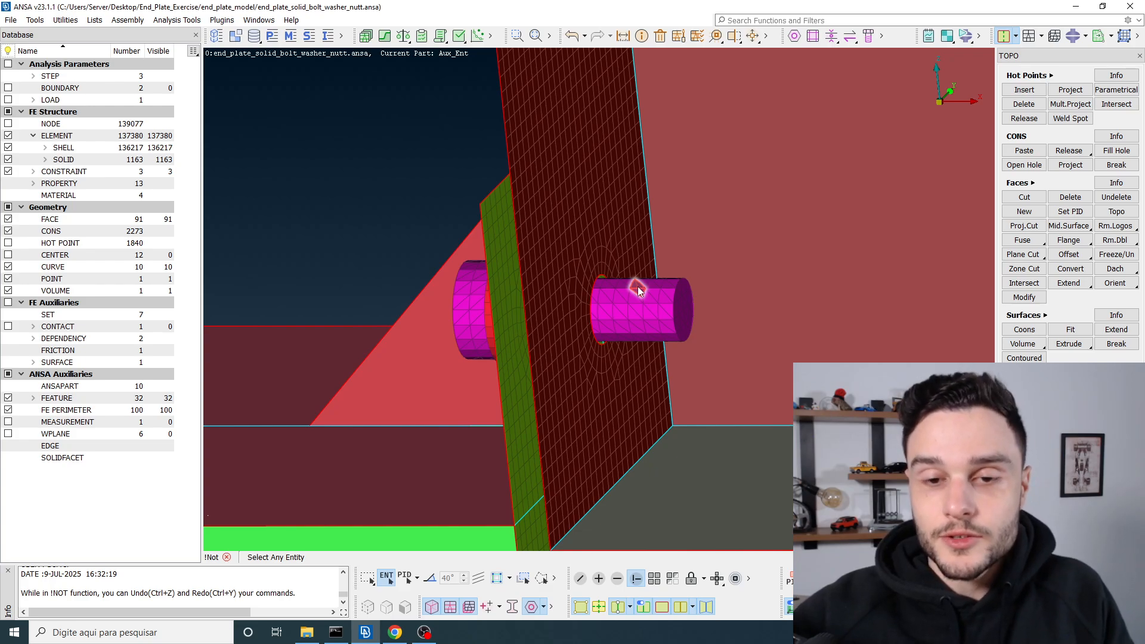
{"action": "scroll", "coordinate": [557, 277], "scroll_direction": "down", "scroll_amount": 3}
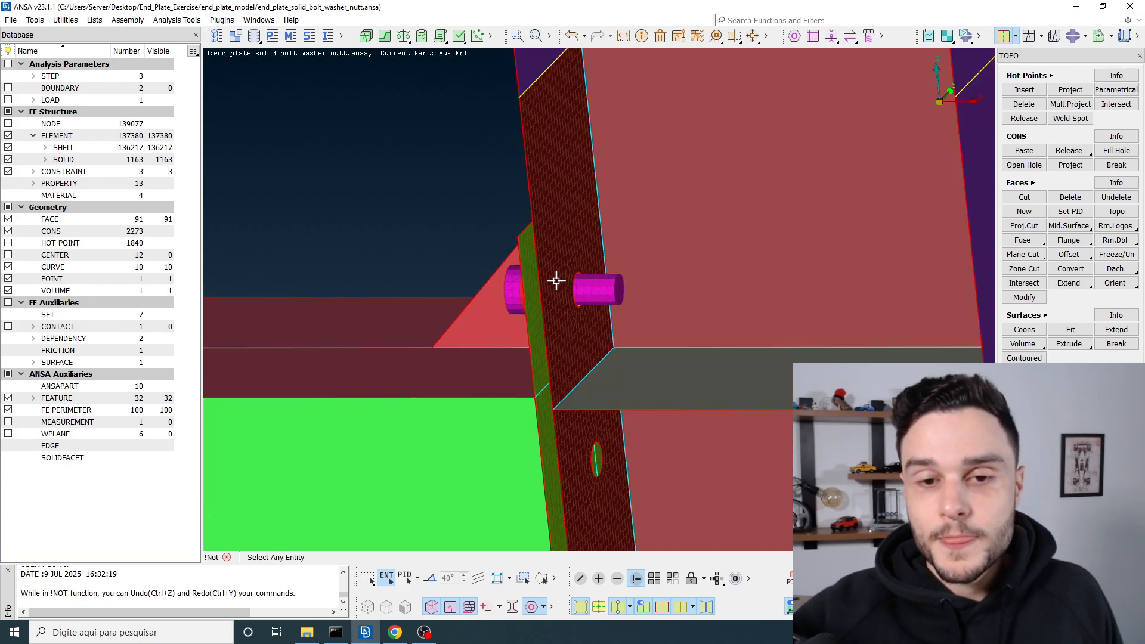
{"action": "scroll", "coordinate": [556, 279], "scroll_direction": "up", "scroll_amount": 3}
{"action": "left_click_drag", "start_coordinate": [555, 281], "coordinate": [622, 536], "text": "ctrl"}
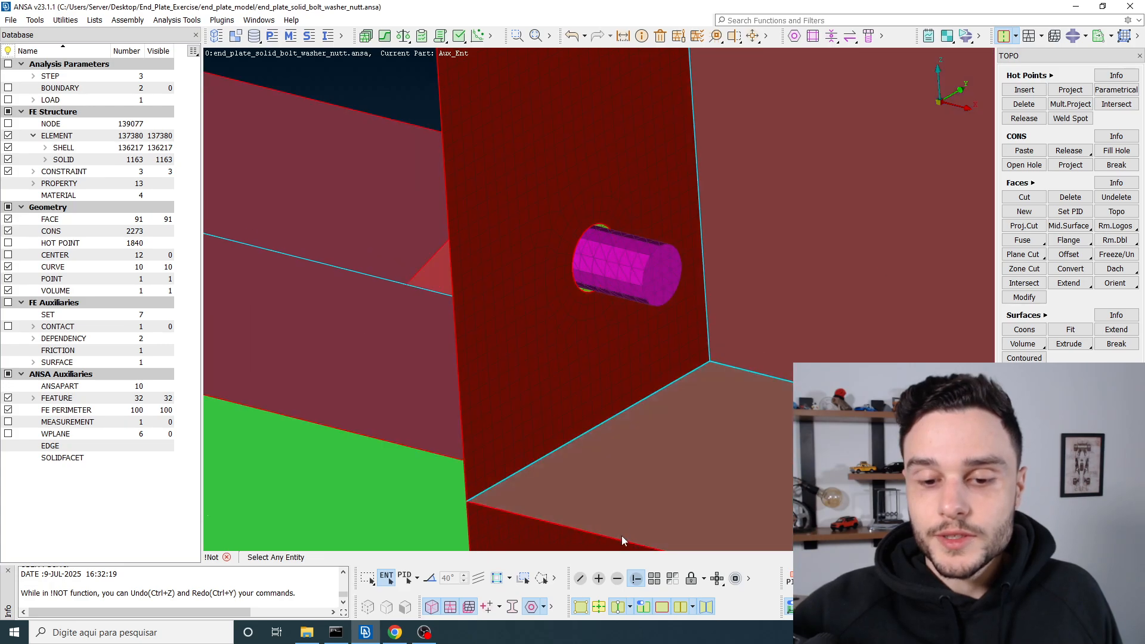
{"action": "scroll", "coordinate": [561, 316], "scroll_direction": "down", "scroll_amount": 3}
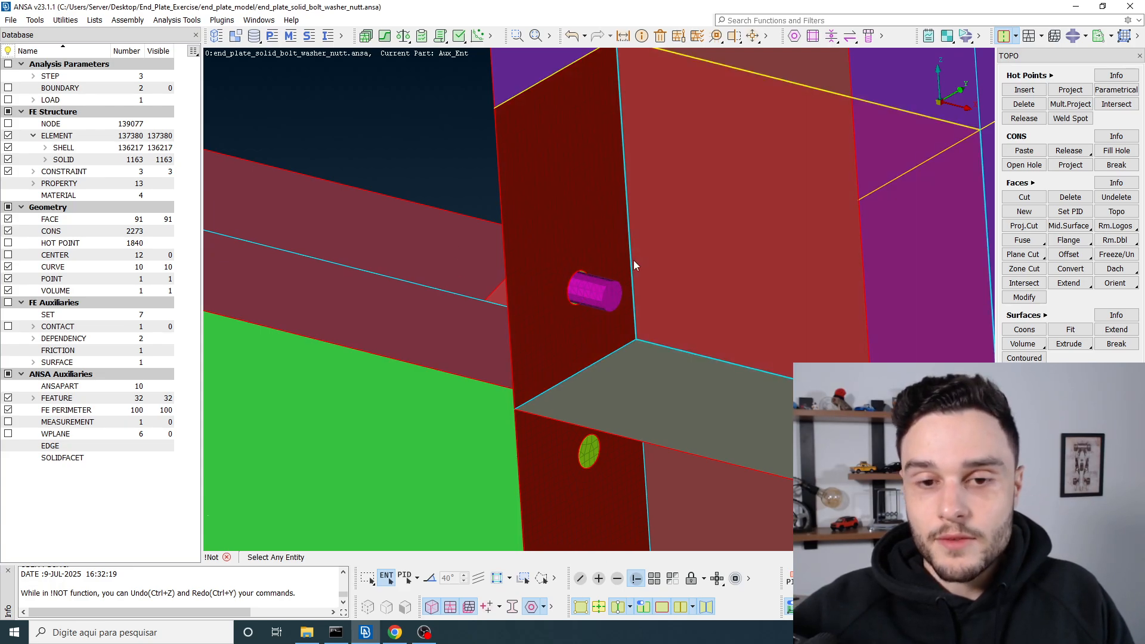
Switch to the ABAQUS deck and display the model coloured by PID
{"action": "left_click", "coordinate": [1086, 36]}
{"action": "left_click", "coordinate": [1060, 92]}
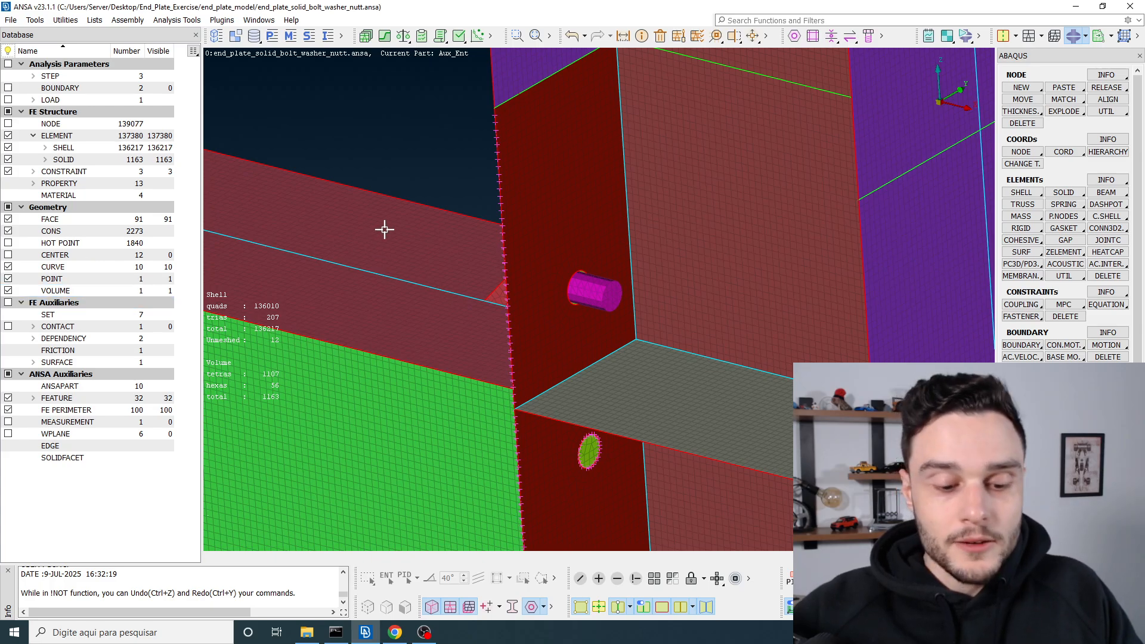
{"action": "type", "text": "4"}
{"action": "left_click", "coordinate": [794, 581]}
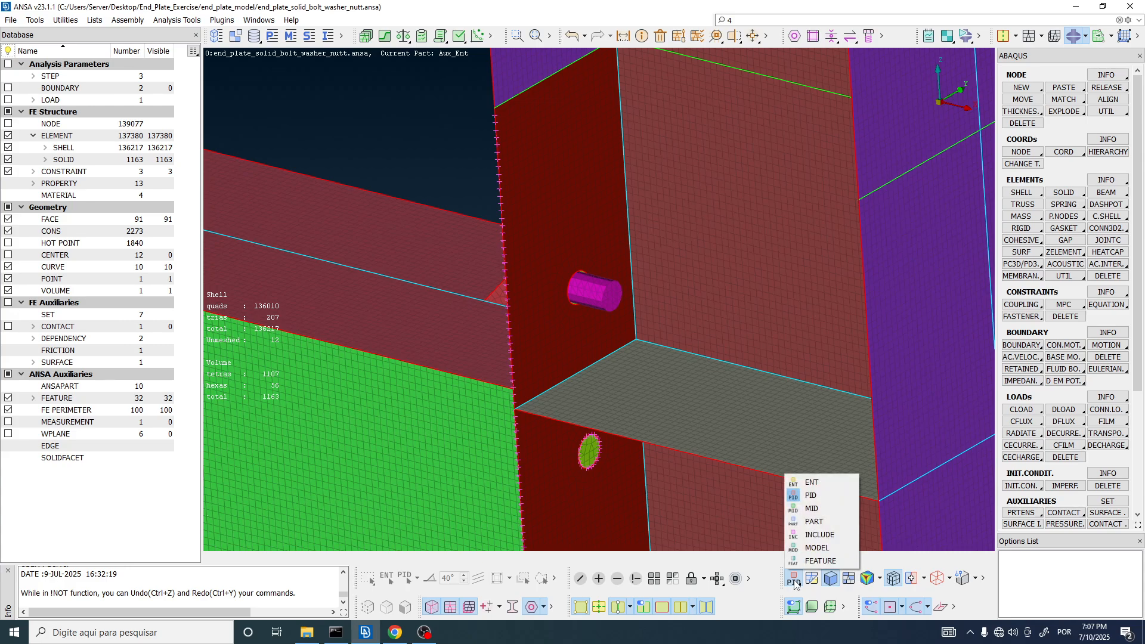
{"action": "left_click", "coordinate": [811, 496]}
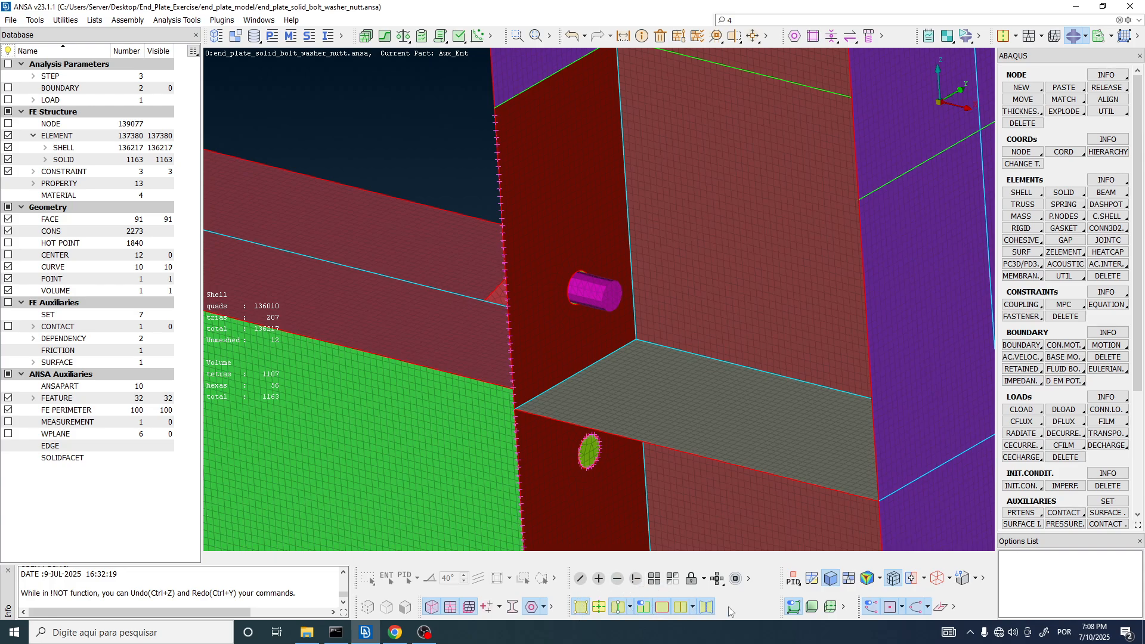
{"action": "left_click", "coordinate": [629, 607]}
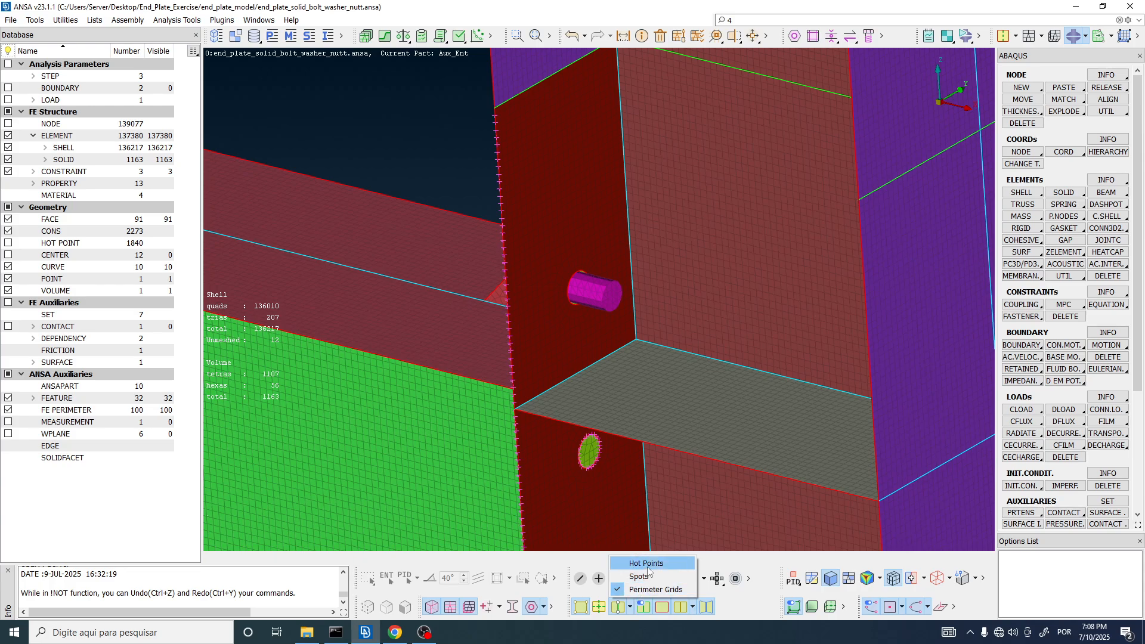
{"action": "left_click", "coordinate": [411, 113]}
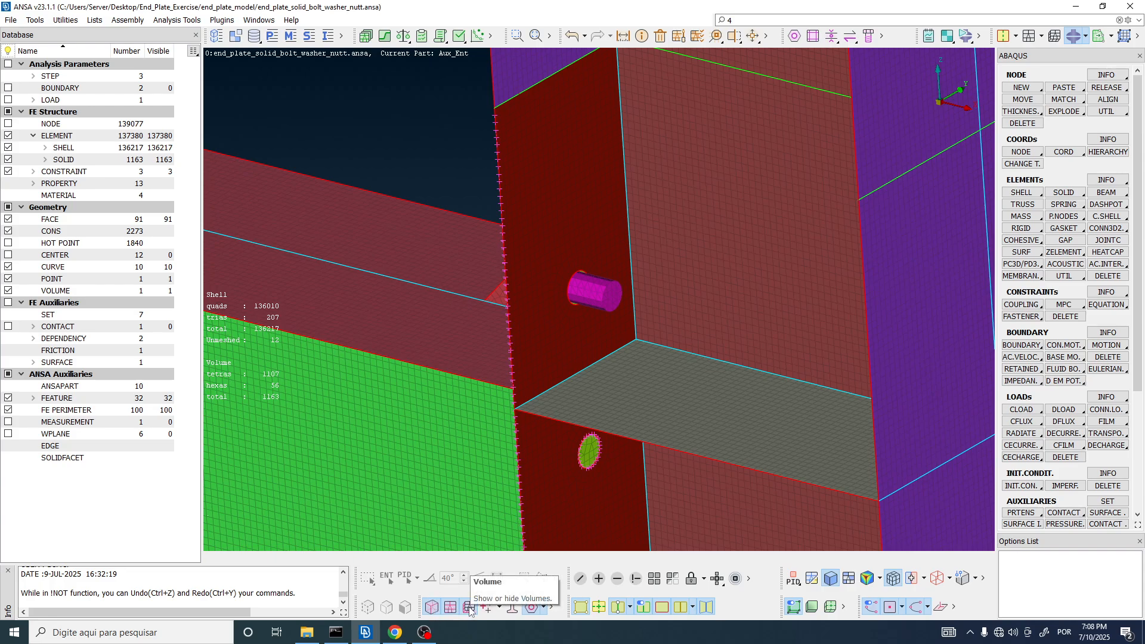
Delete all the leftover curves around the bolt from the geometry
{"action": "scroll", "coordinate": [575, 261], "scroll_direction": "down", "scroll_amount": 3}
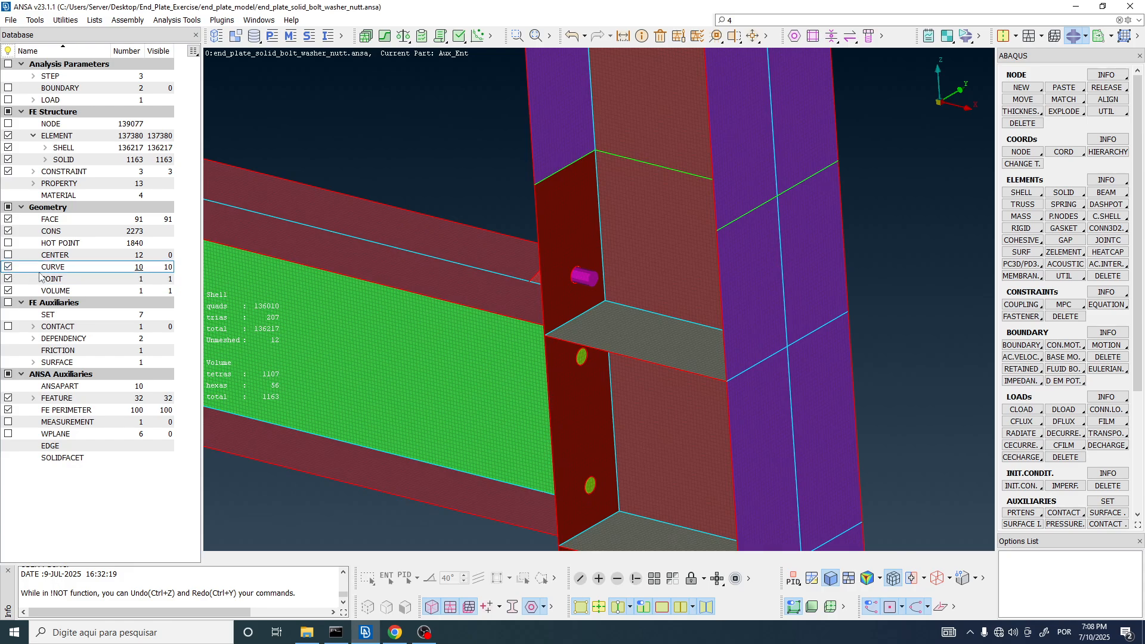
{"action": "scroll", "coordinate": [593, 291], "scroll_direction": "down", "scroll_amount": 3}
{"action": "scroll", "coordinate": [597, 291], "scroll_direction": "up", "scroll_amount": 3}
{"action": "left_click_drag", "start_coordinate": [597, 291], "coordinate": [651, 266], "text": "ctrl"}
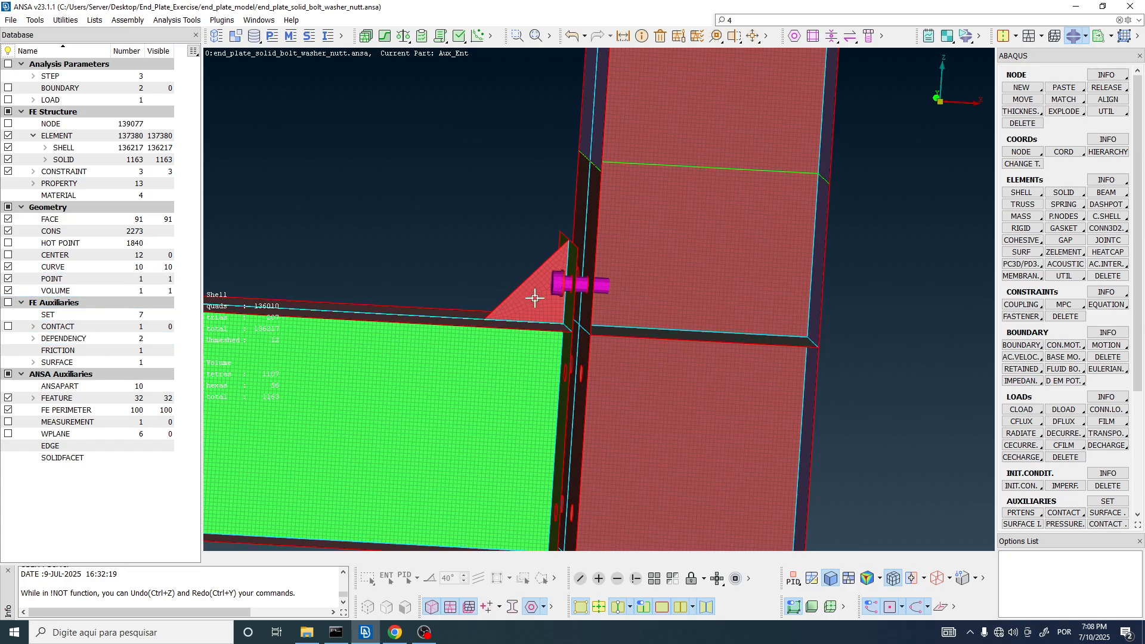
{"action": "left_click_drag", "start_coordinate": [535, 296], "coordinate": [354, 300], "text": "ctrl"}
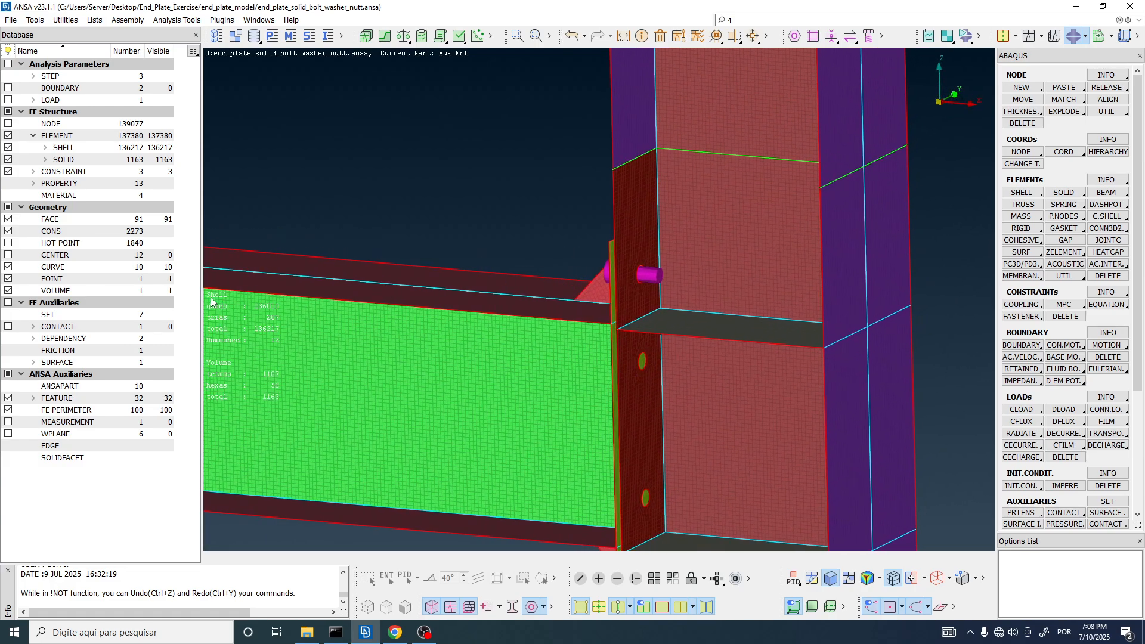
{"action": "left_click", "coordinate": [65, 268]}
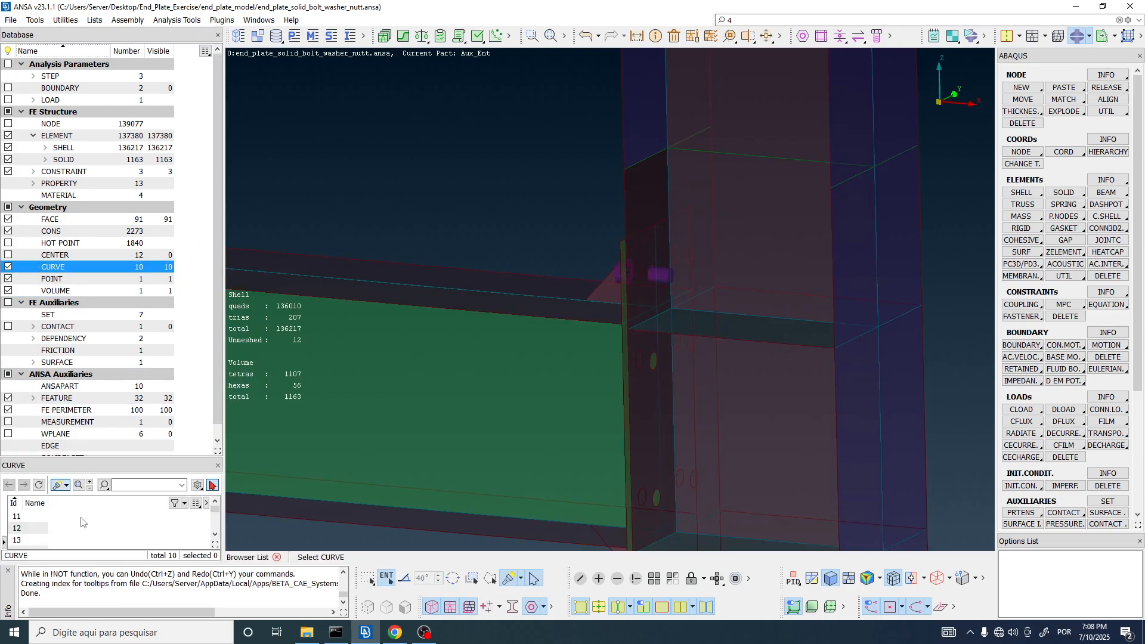
{"action": "left_click", "coordinate": [33, 516]}
{"action": "key", "text": "ctrl+a"}
{"action": "right_click", "coordinate": [31, 517]}
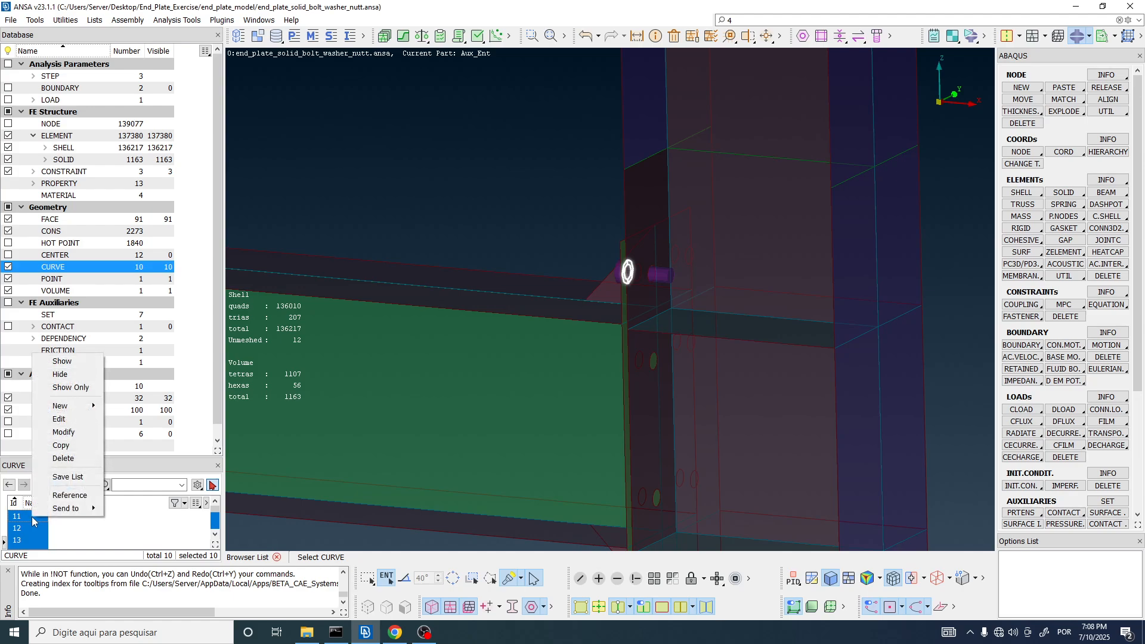
{"action": "left_click", "coordinate": [66, 455]}
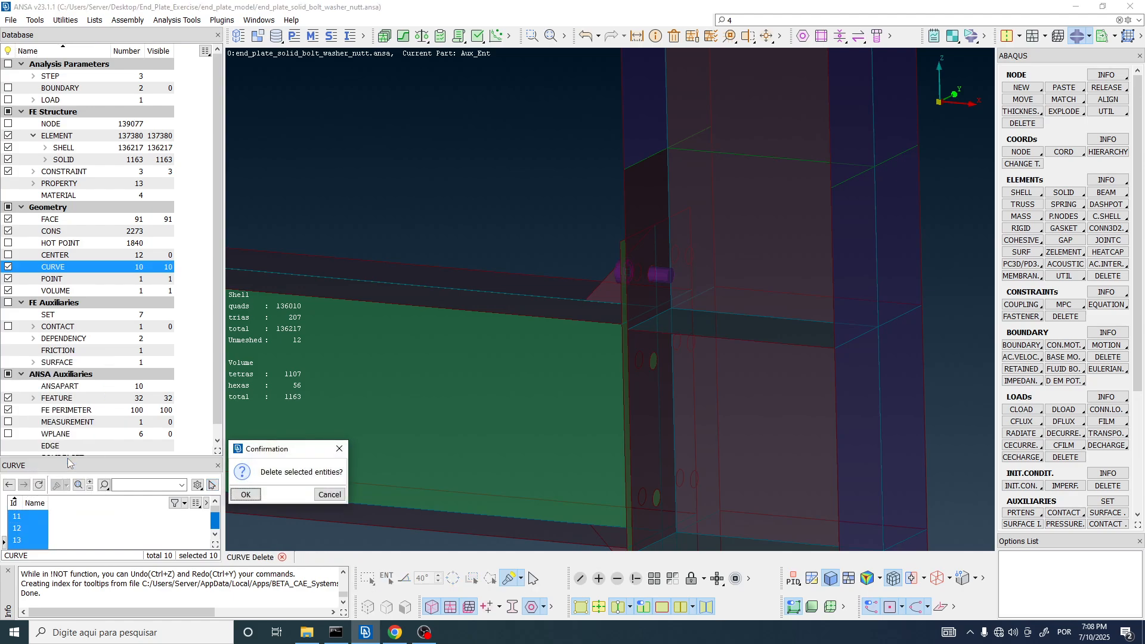
{"action": "left_click", "coordinate": [243, 494]}
Delete the remaining geometry point at the bolt
{"action": "double_click", "coordinate": [59, 270]}
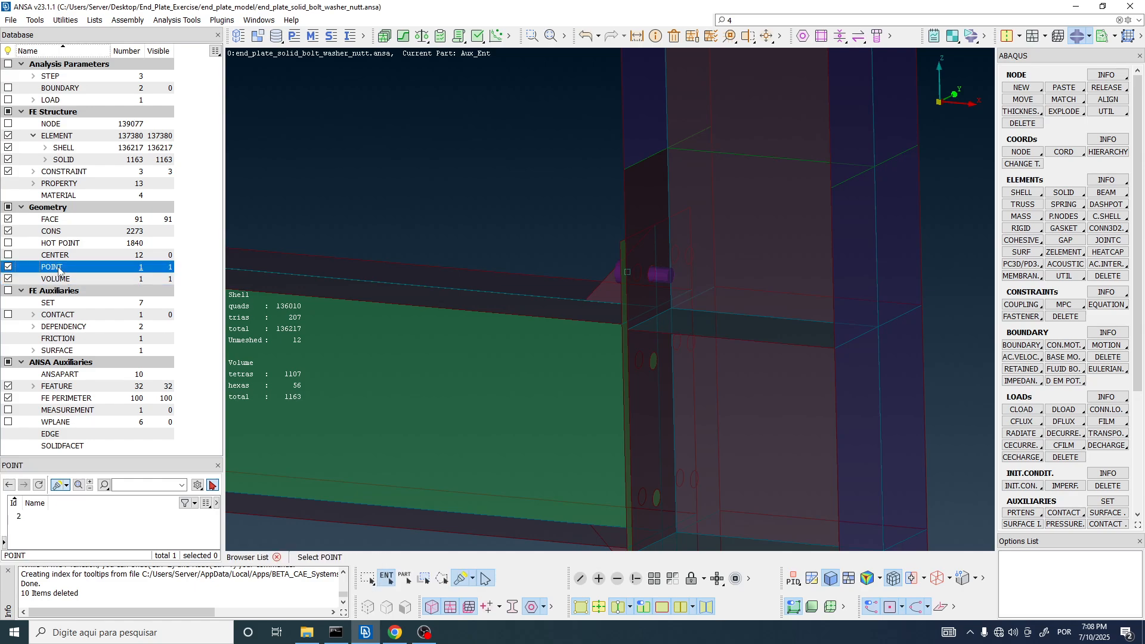
{"action": "left_click", "coordinate": [25, 518]}
{"action": "right_click", "coordinate": [25, 517]}
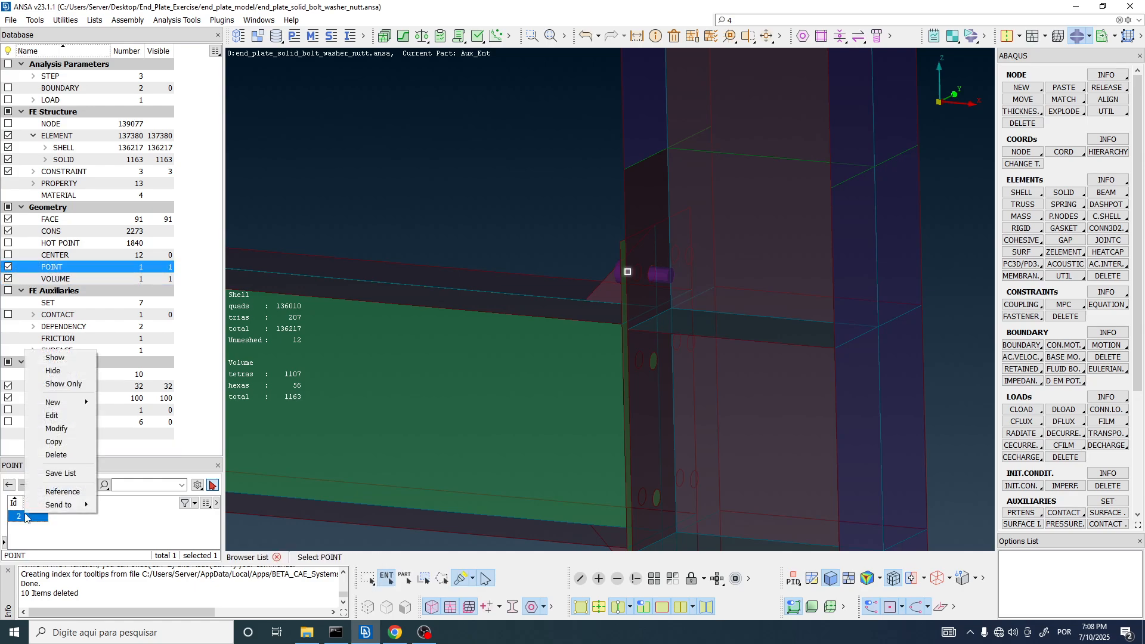
{"action": "left_click", "coordinate": [56, 455]}
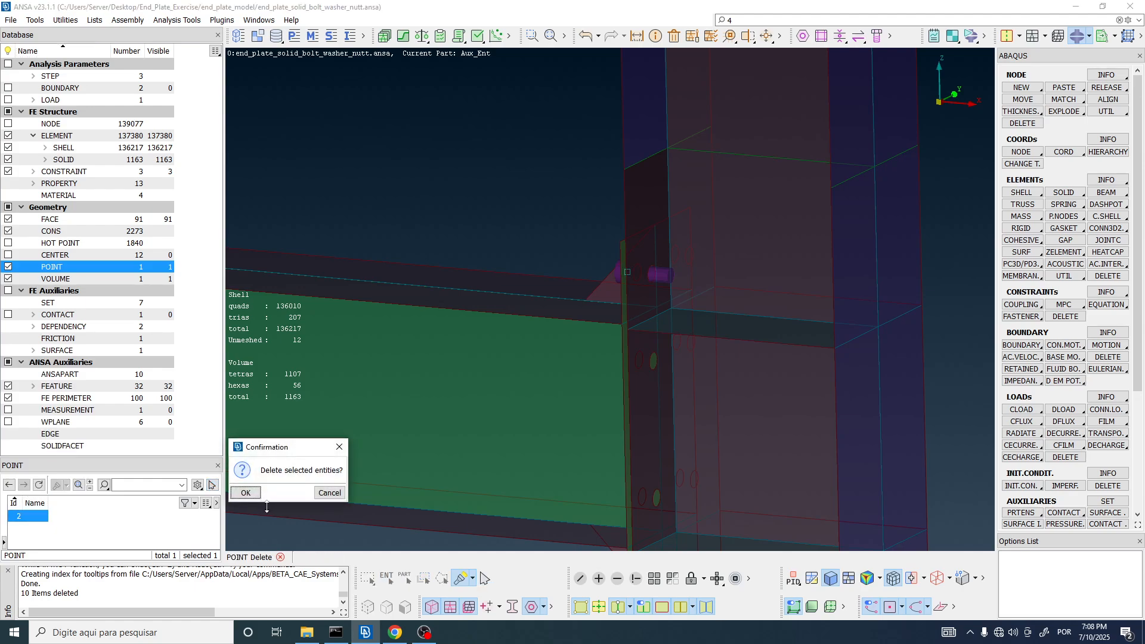
{"action": "left_click", "coordinate": [246, 492]}
Isolate the column_flange_end_plate_region property so that only the column flange region with the bolt holes is displayed
{"action": "scroll", "coordinate": [384, 276], "scroll_direction": "down", "scroll_amount": 3}
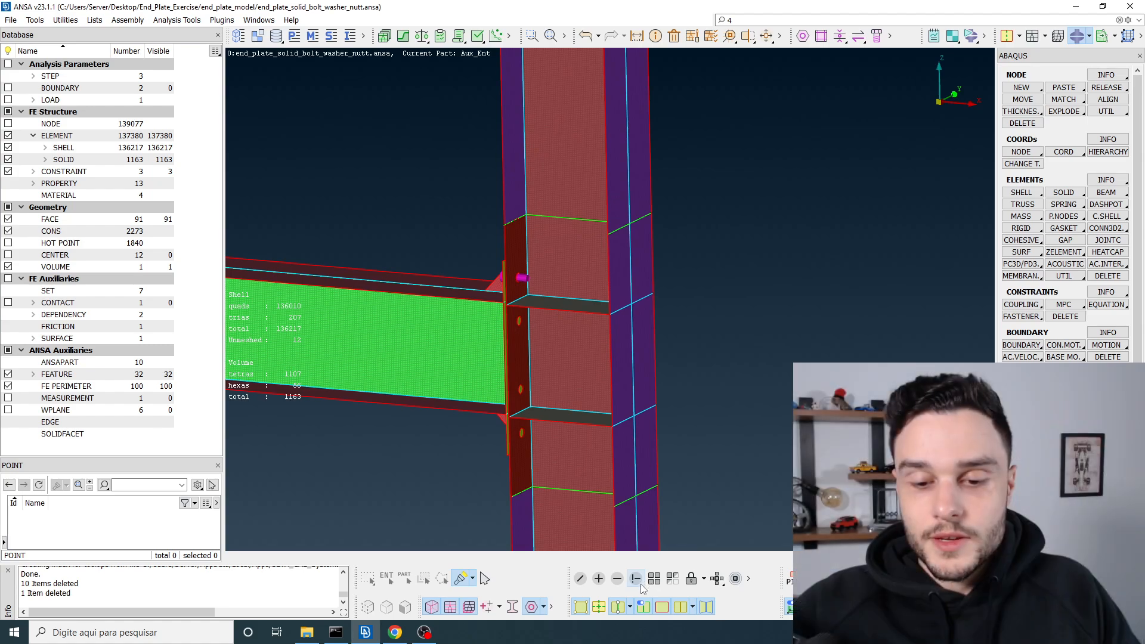
{"action": "left_click", "coordinate": [636, 578]}
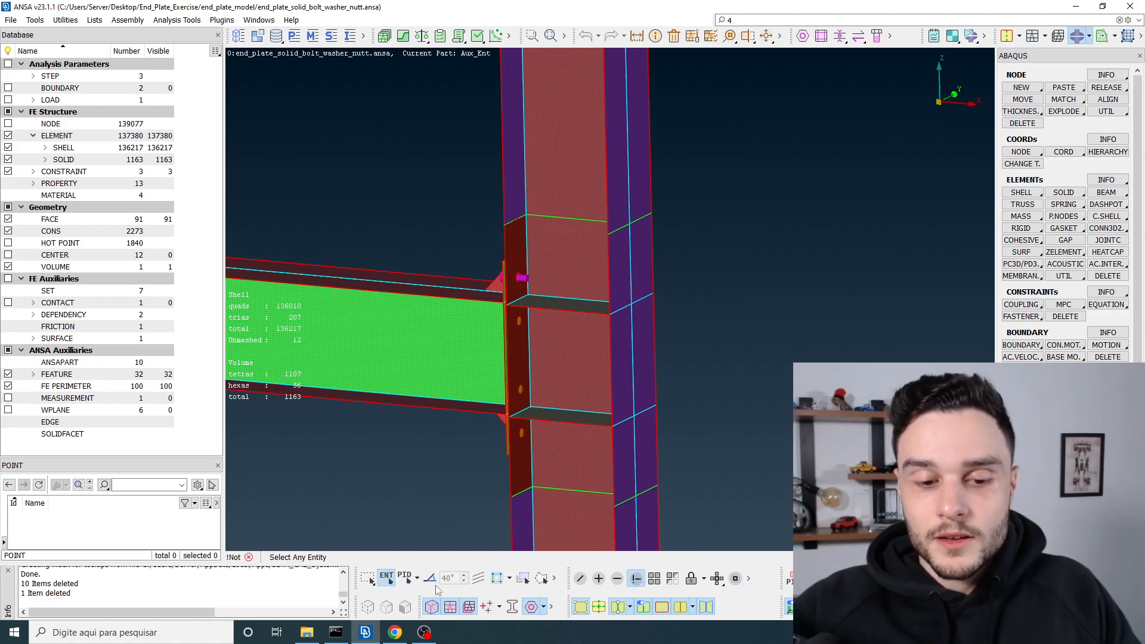
{"action": "left_click", "coordinate": [417, 579]}
{"action": "left_click", "coordinate": [430, 498]}
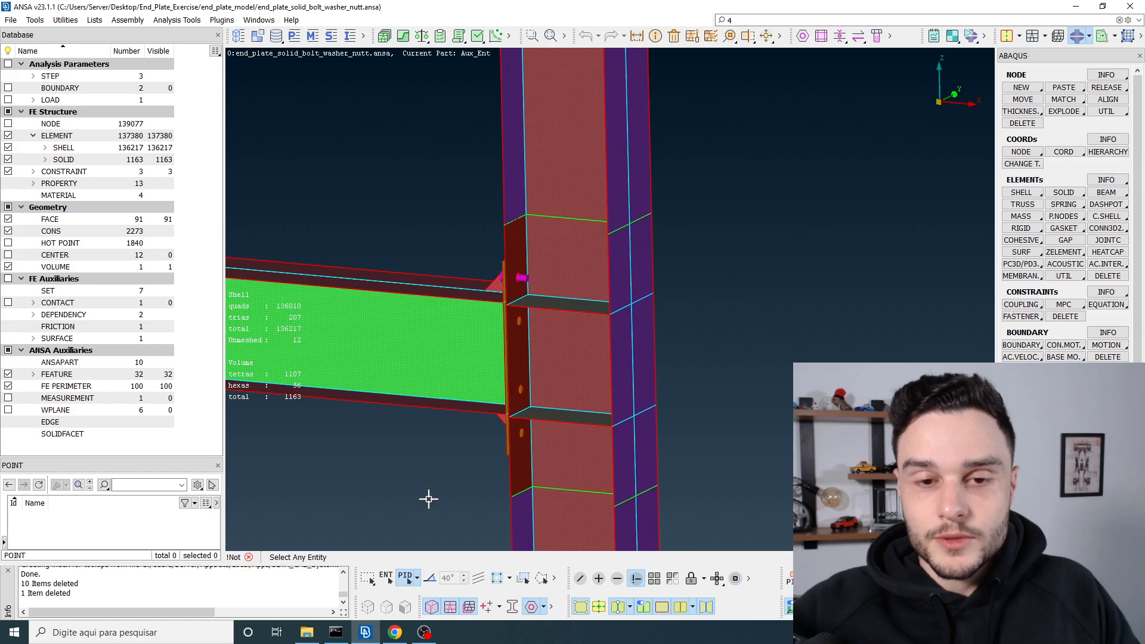
{"action": "scroll", "coordinate": [513, 248], "scroll_direction": "up", "scroll_amount": 3}
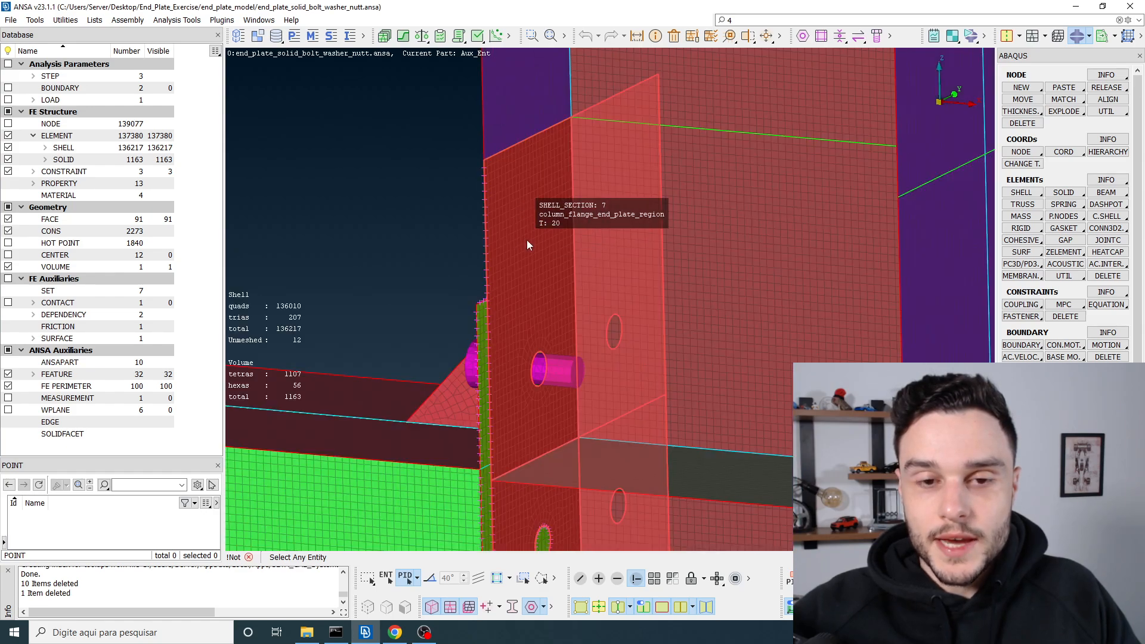
{"action": "left_click", "coordinate": [521, 243]}
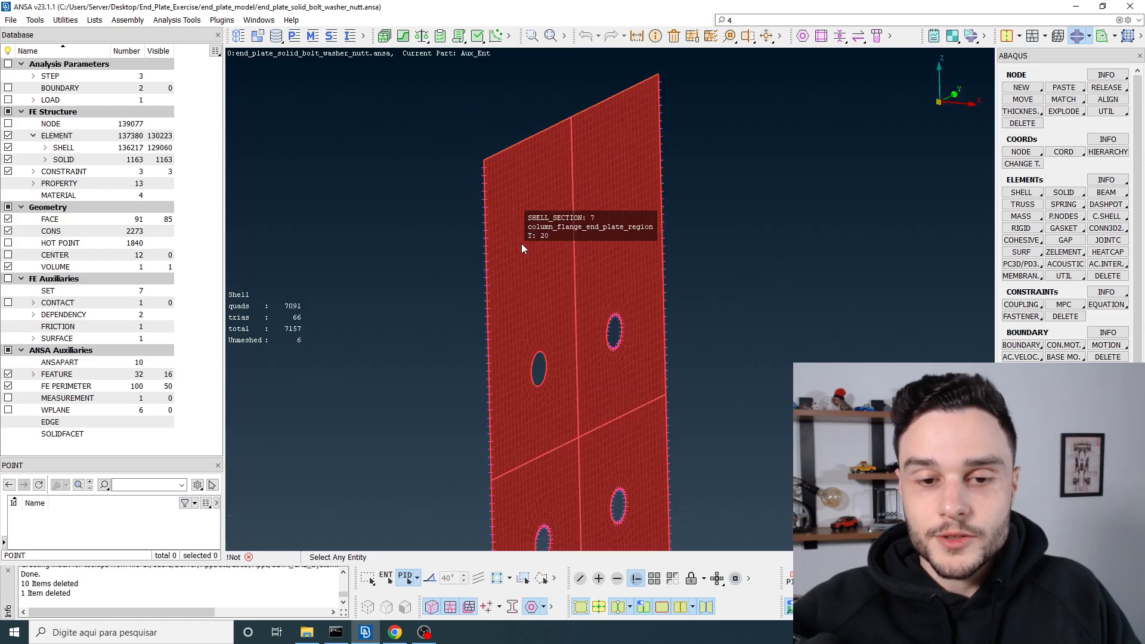
{"action": "middle_click", "coordinate": [522, 244]}
{"action": "scroll", "coordinate": [521, 243], "scroll_direction": "down", "scroll_amount": 5}
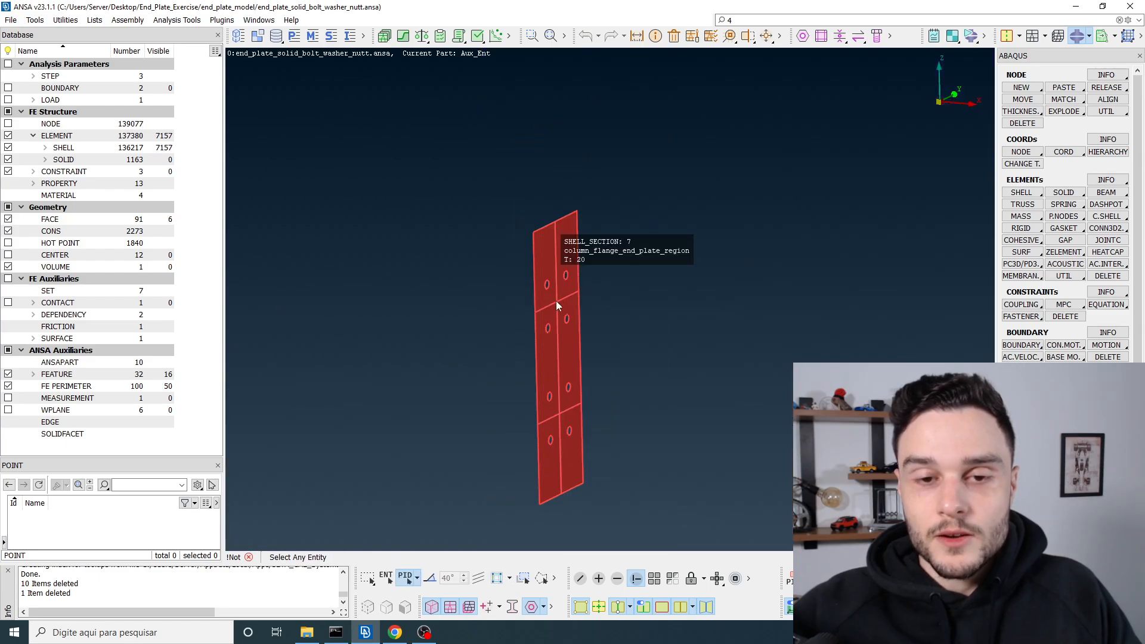
In the TOPO deck, create a circle-centre point at the flange's upper-left bolt hole from three nodes on its edge
{"action": "scroll", "coordinate": [556, 300], "scroll_direction": "up", "scroll_amount": 5}
{"action": "middle_click_drag", "start_coordinate": [553, 271], "coordinate": [547, 296], "text": "ctrl"}
{"action": "mouse_move", "coordinate": [547, 296]}
{"action": "left_mouse_down", "text": "ctrl"}
{"action": "mouse_move", "coordinate": [555, 274]}
{"action": "mouse_move", "coordinate": [521, 294]}
{"action": "mouse_move", "coordinate": [540, 285]}
{"action": "left_mouse_up", "text": "ctrl"}
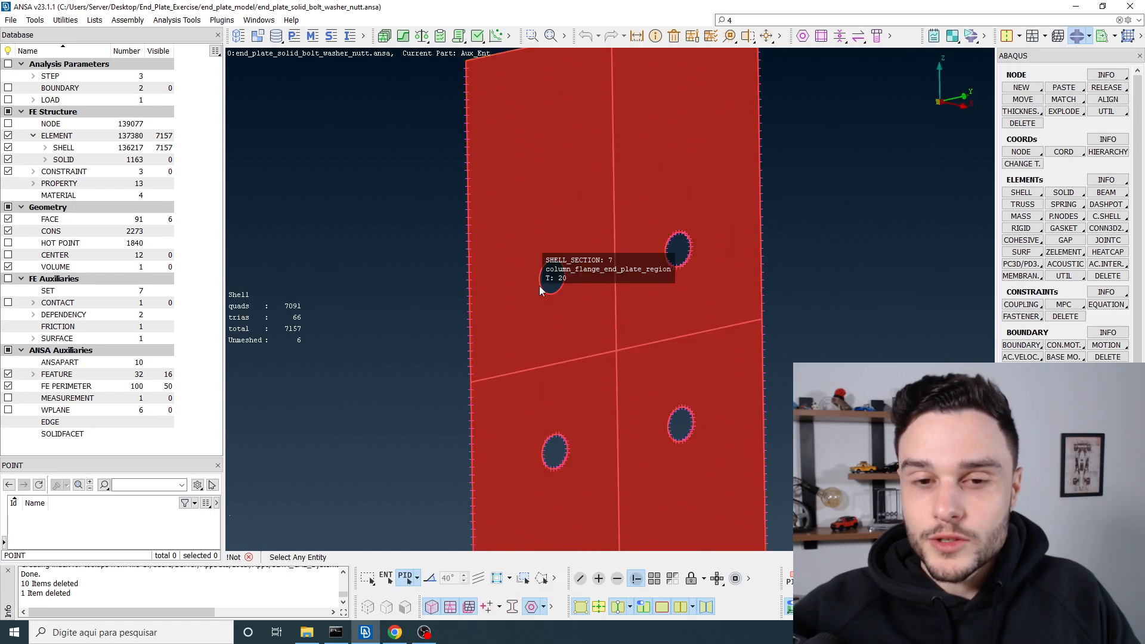
{"action": "left_click", "coordinate": [1020, 36]}
{"action": "left_click", "coordinate": [1038, 53]}
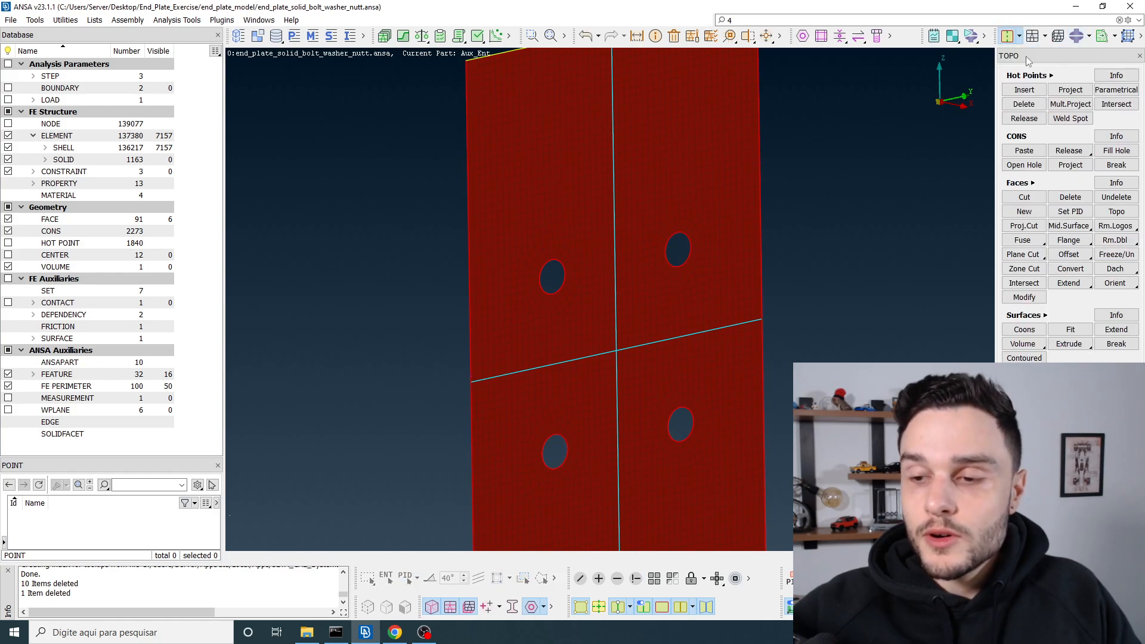
{"action": "type", "text": "4"}
{"action": "left_click", "coordinate": [1065, 453]}
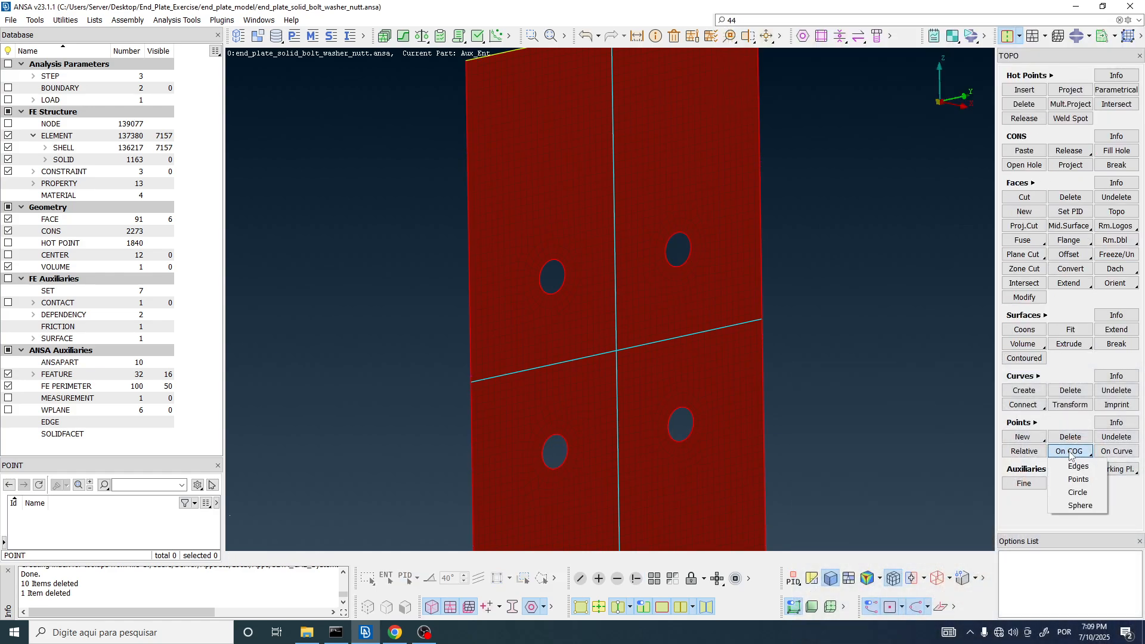
{"action": "left_click", "coordinate": [1071, 491]}
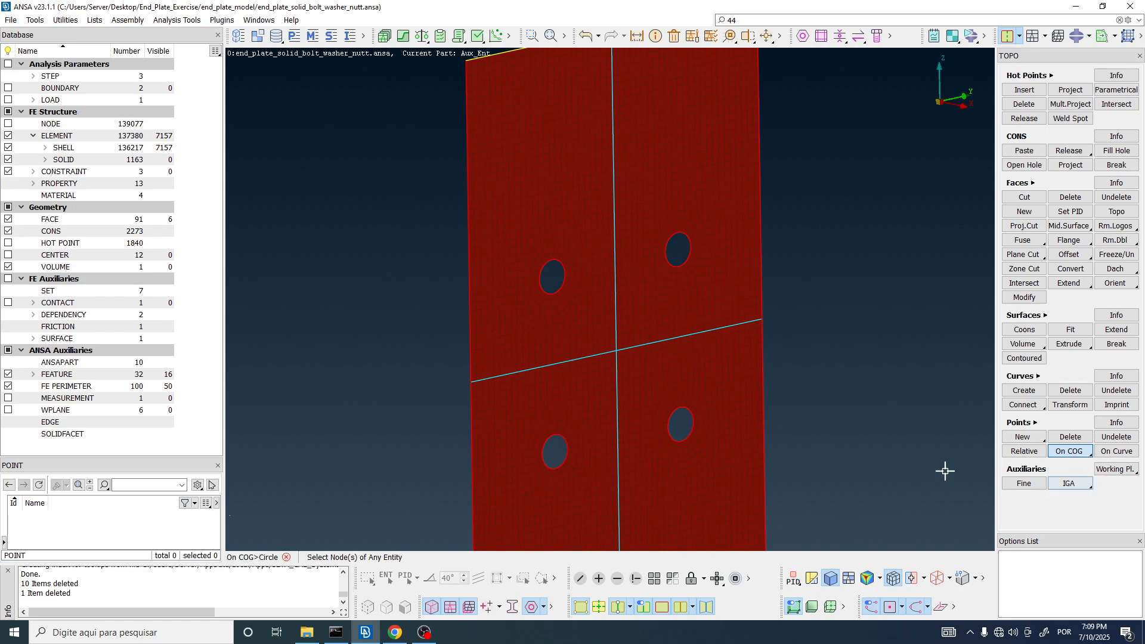
{"action": "scroll", "coordinate": [554, 310], "scroll_direction": "up", "scroll_amount": 5}
{"action": "left_click", "coordinate": [562, 309]}
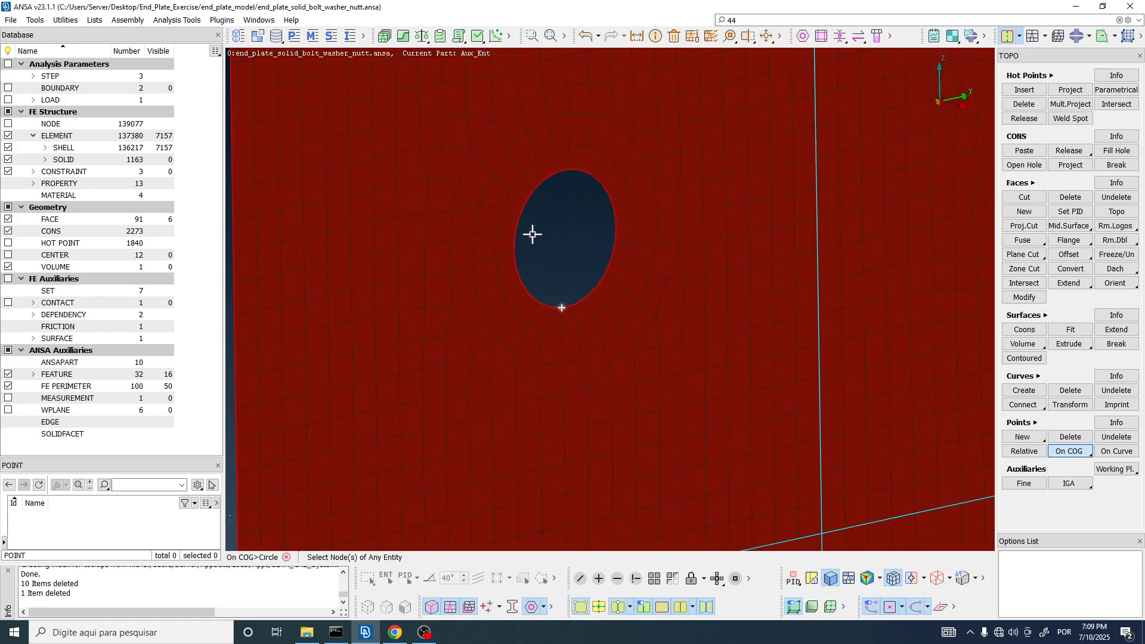
{"action": "left_click", "coordinate": [519, 219]}
{"action": "left_click", "coordinate": [601, 183]}
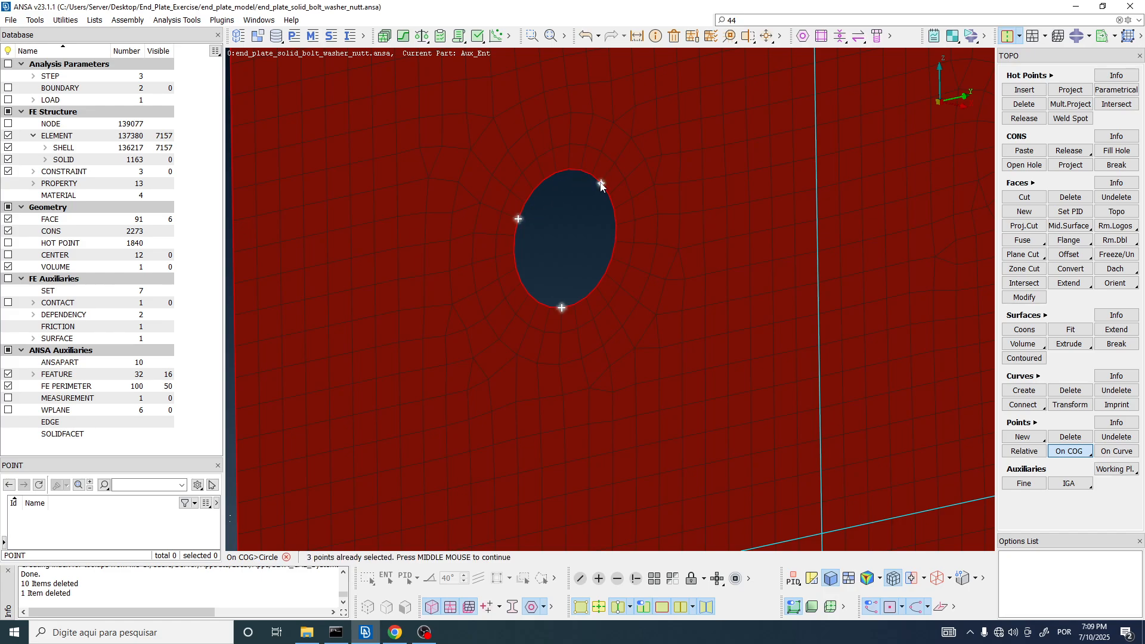
{"action": "middle_click", "coordinate": [600, 183]}
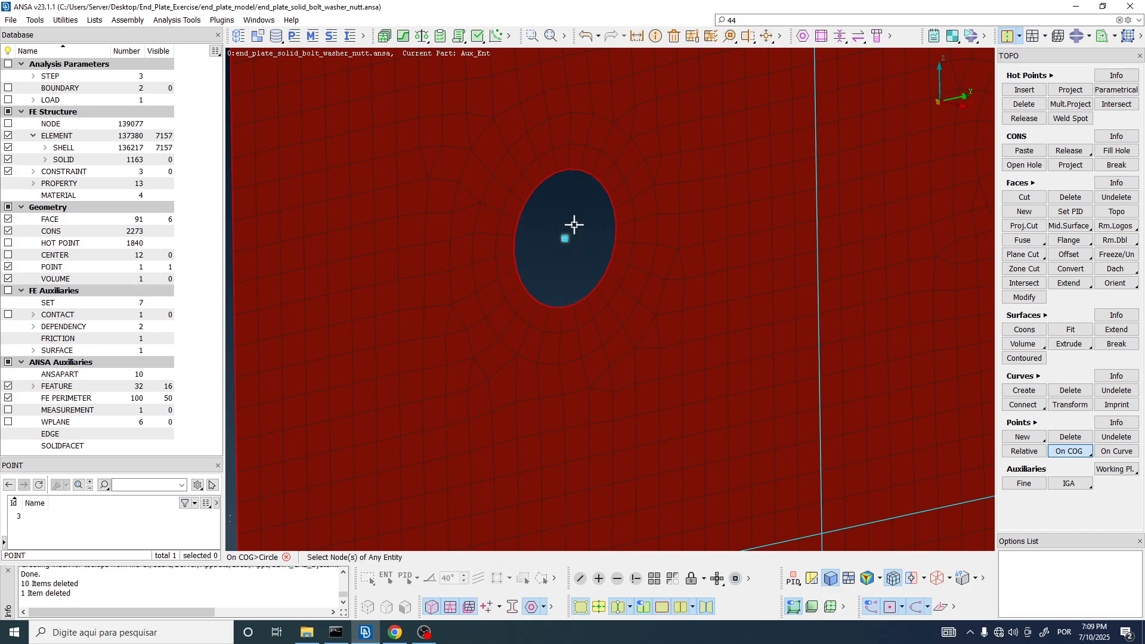
Move the hole-centre point by a distance of 10 along the positive X direction
{"action": "left_click", "coordinate": [772, 40]}
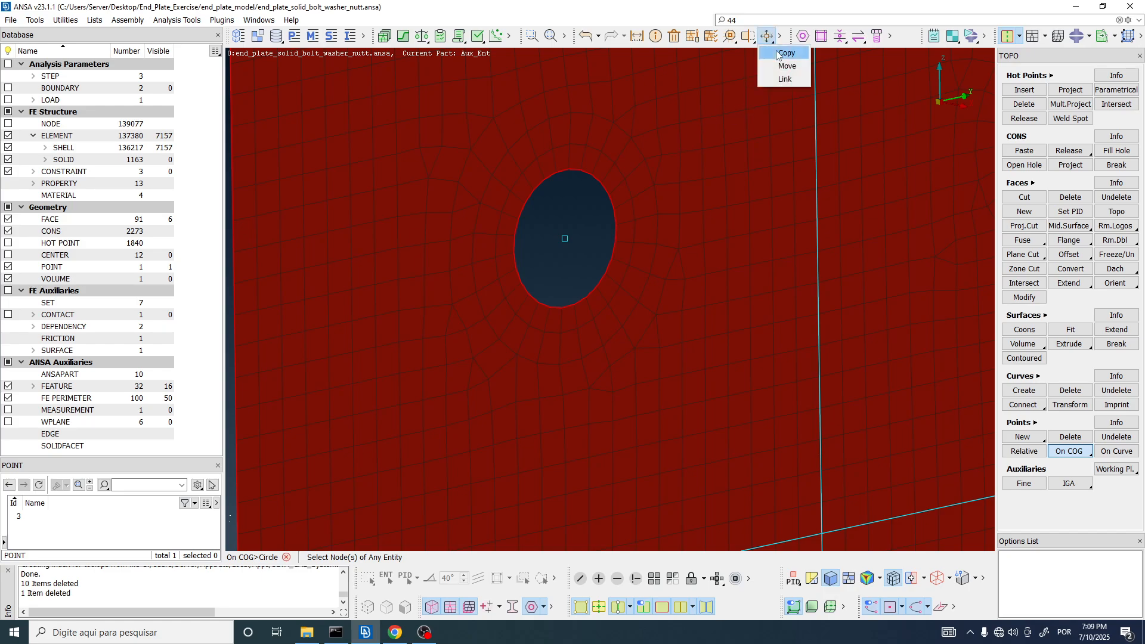
{"action": "left_click", "coordinate": [786, 66]}
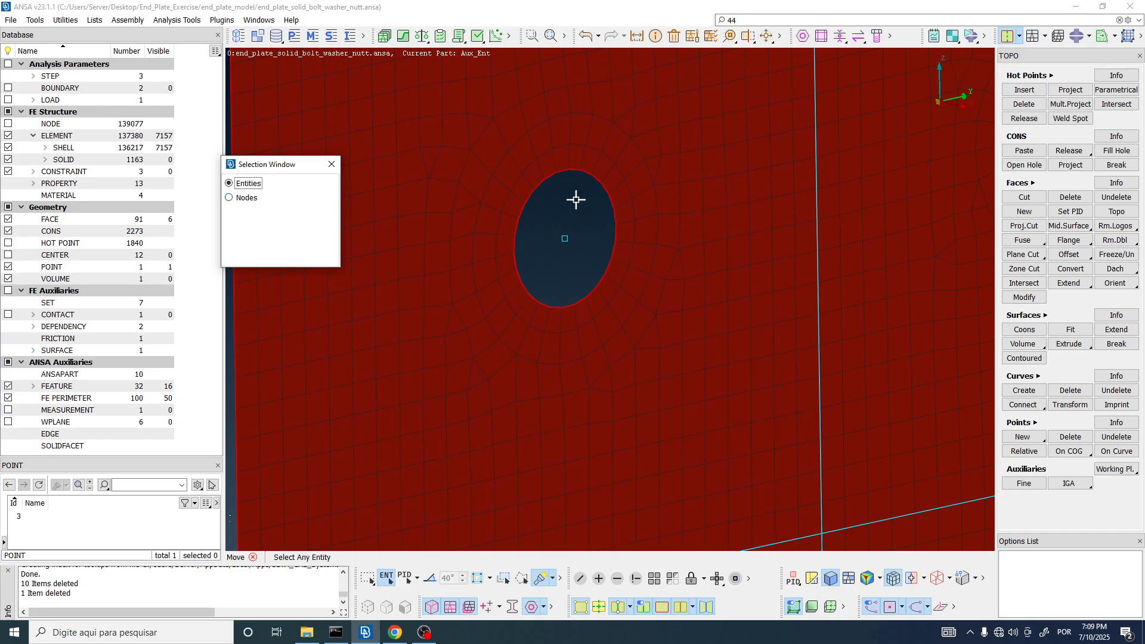
{"action": "scroll", "coordinate": [555, 233], "scroll_direction": "down", "scroll_amount": 2}
{"action": "left_click", "coordinate": [555, 234]}
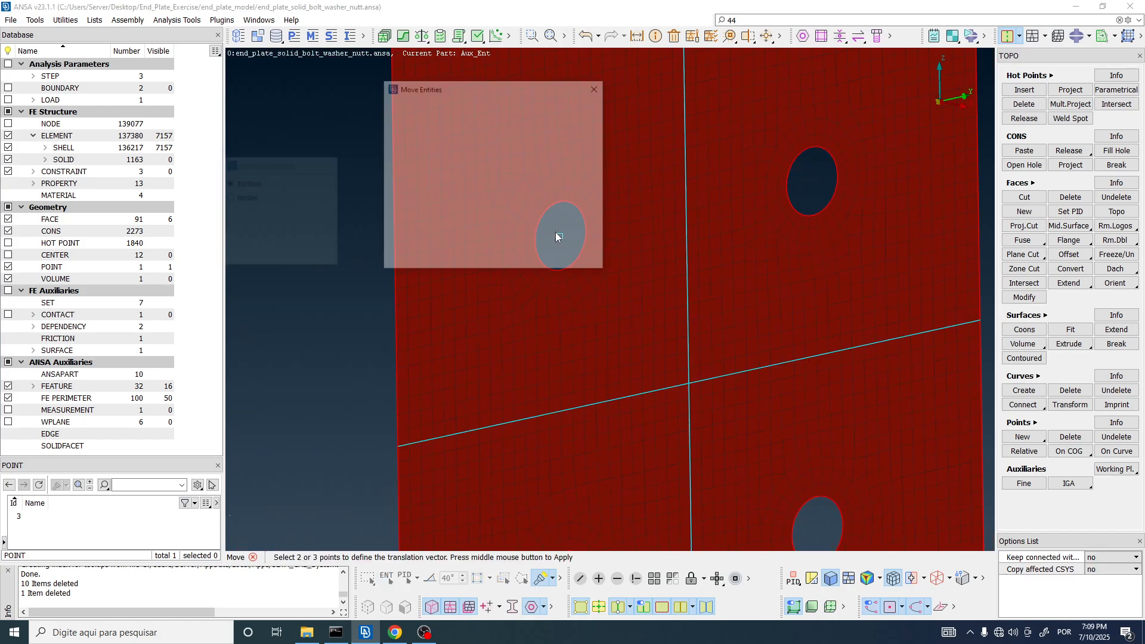
{"action": "middle_click", "coordinate": [557, 236]}
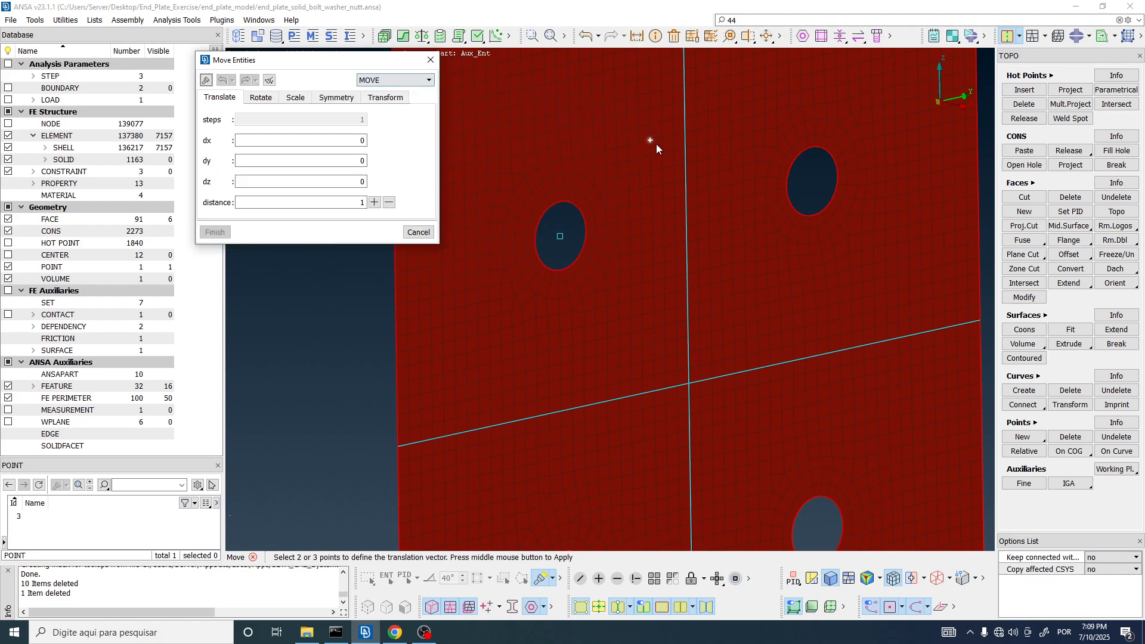
{"action": "scroll", "coordinate": [644, 147], "scroll_direction": "down", "scroll_amount": 3}
{"action": "left_click", "coordinate": [244, 141]}
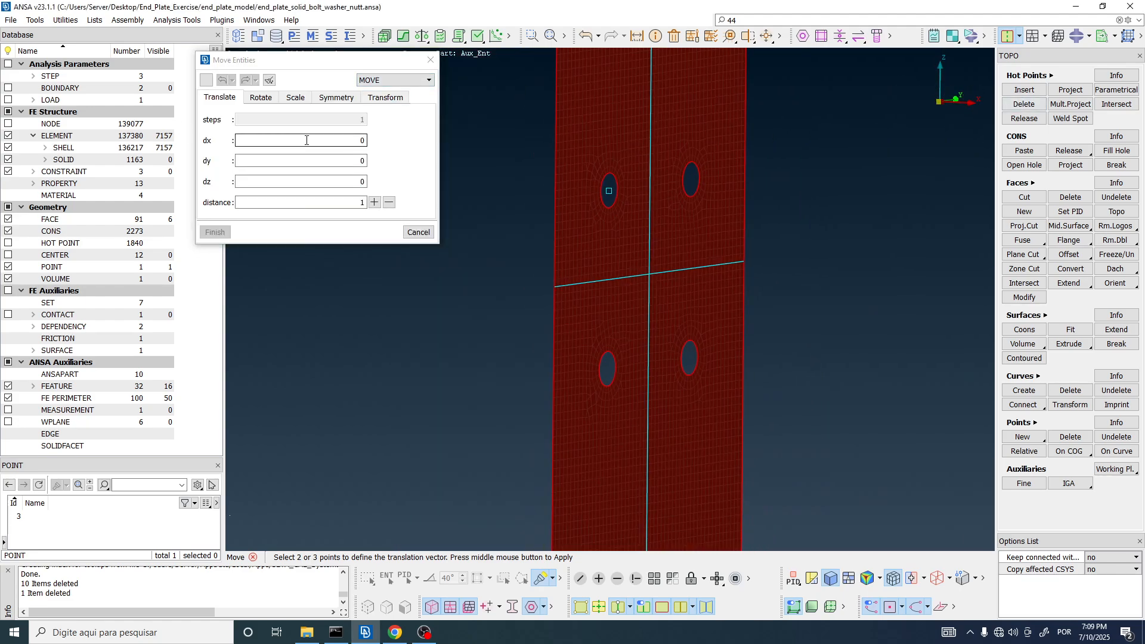
{"action": "type", "text": "1"}
{"action": "left_click", "coordinate": [300, 202]}
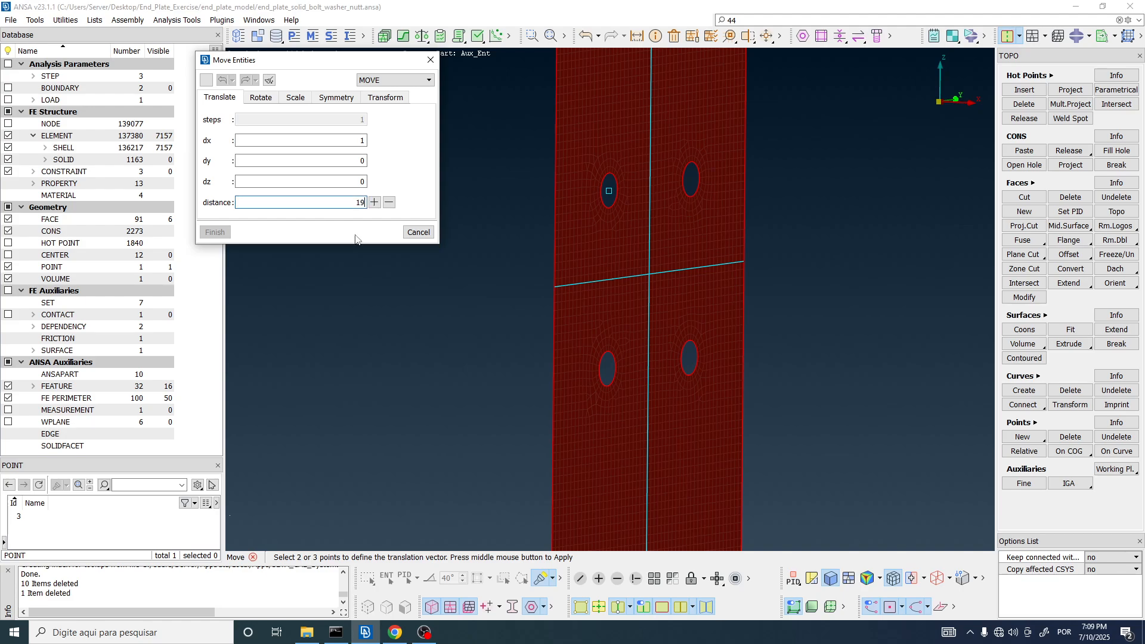
{"action": "type", "text": "0"}
{"action": "key", "text": "Return"}
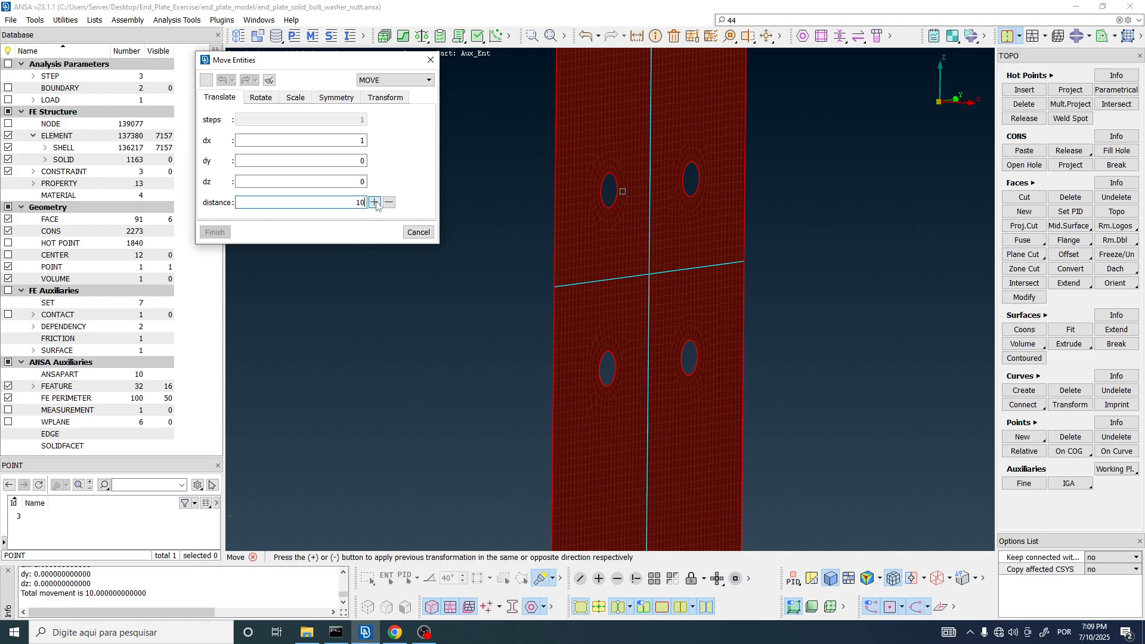
{"action": "left_click", "coordinate": [214, 232]}
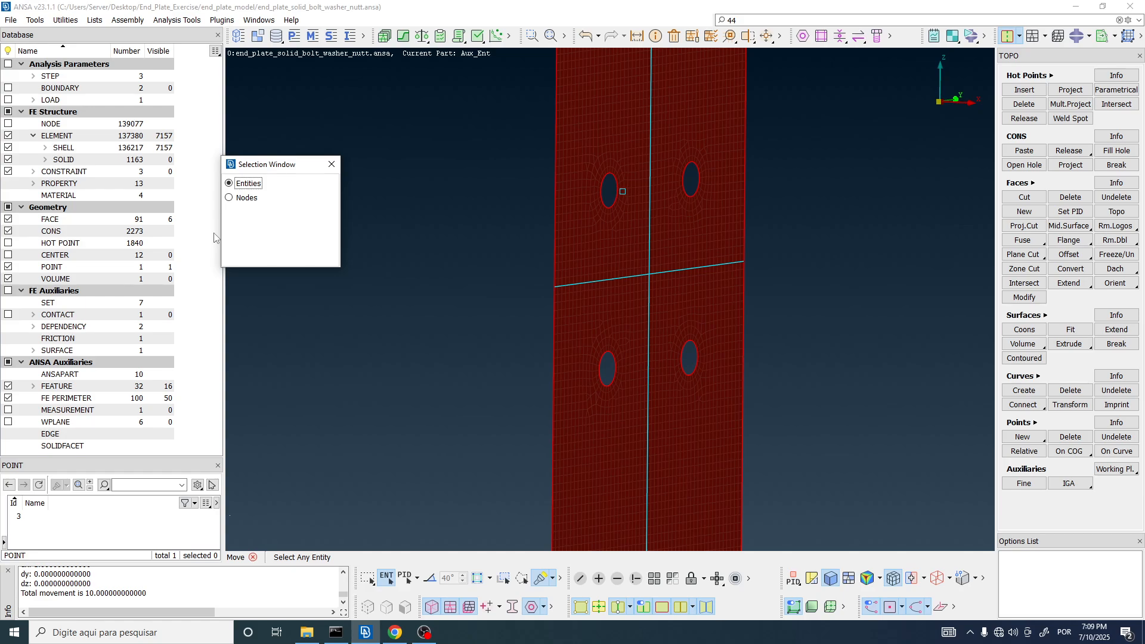
{"action": "key", "text": "Escape"}
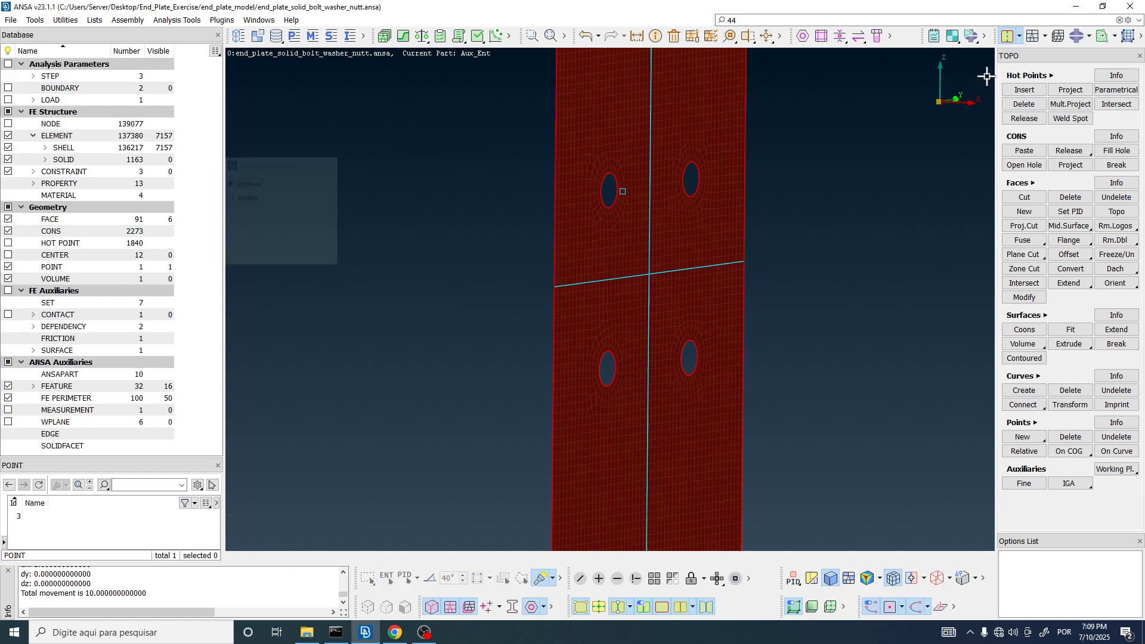
Create a working plane through the moved point with single point mode YZ Global Plane, and assign it to the Aux_Ent part
{"action": "type", "text": "4"}
{"action": "left_click", "coordinate": [1116, 469]}
{"action": "left_click", "coordinate": [1102, 485]}
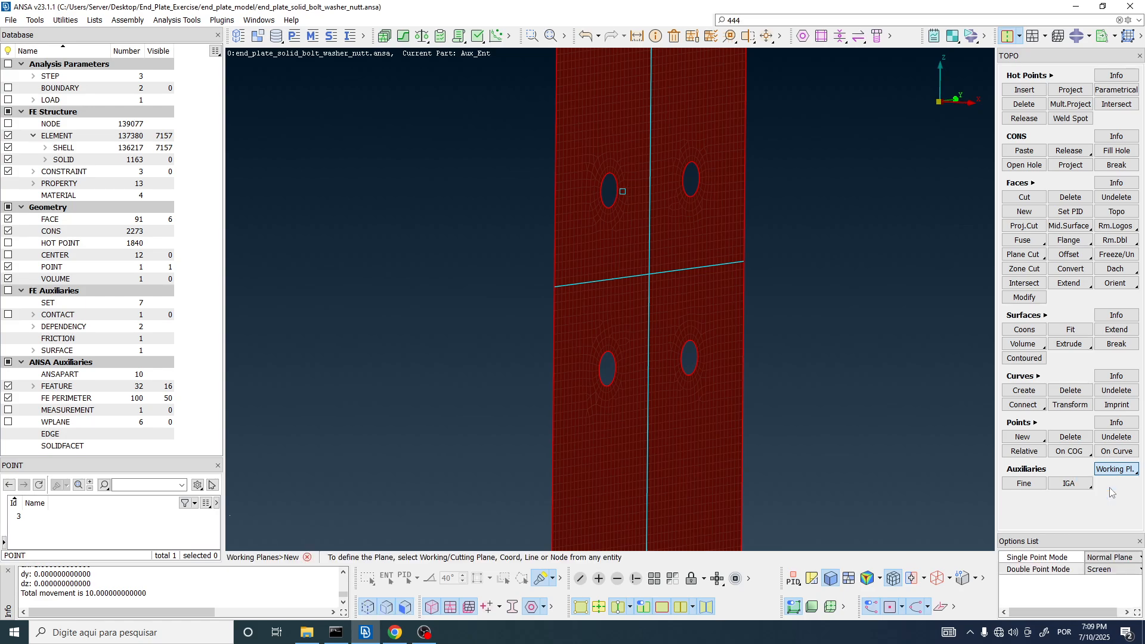
{"action": "left_click", "coordinate": [1105, 558]}
{"action": "left_click", "coordinate": [1106, 557]}
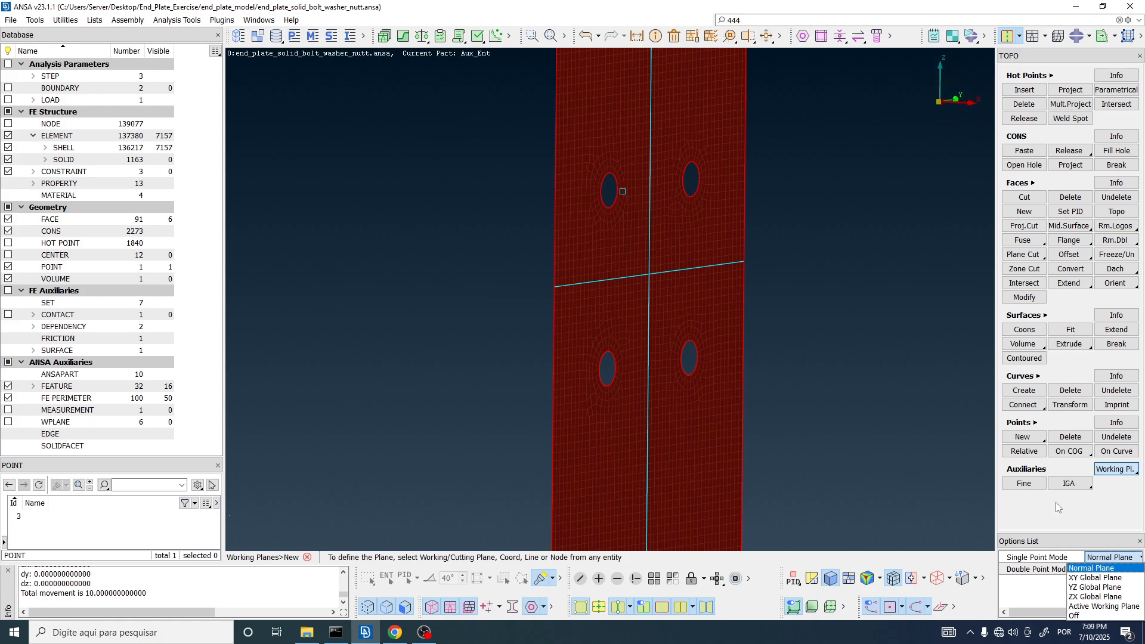
{"action": "left_click", "coordinate": [1099, 588]}
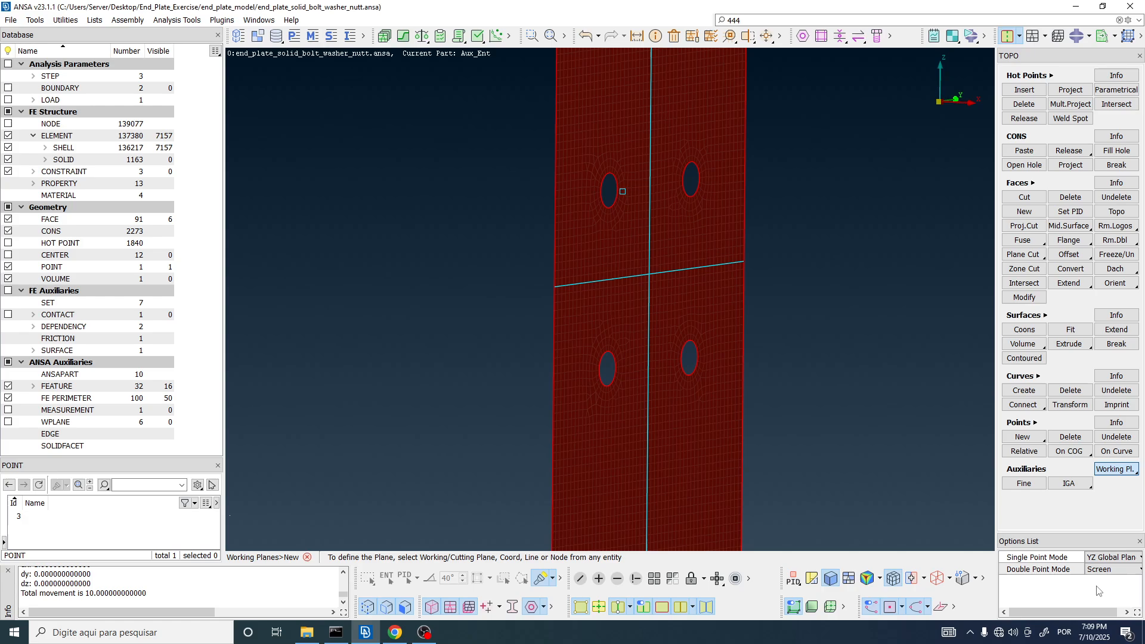
{"action": "scroll", "coordinate": [605, 185], "scroll_direction": "up", "scroll_amount": 5}
{"action": "scroll", "coordinate": [605, 184], "scroll_direction": "up", "scroll_amount": 3}
{"action": "left_click_drag", "start_coordinate": [605, 185], "coordinate": [653, 204], "text": "ctrl"}
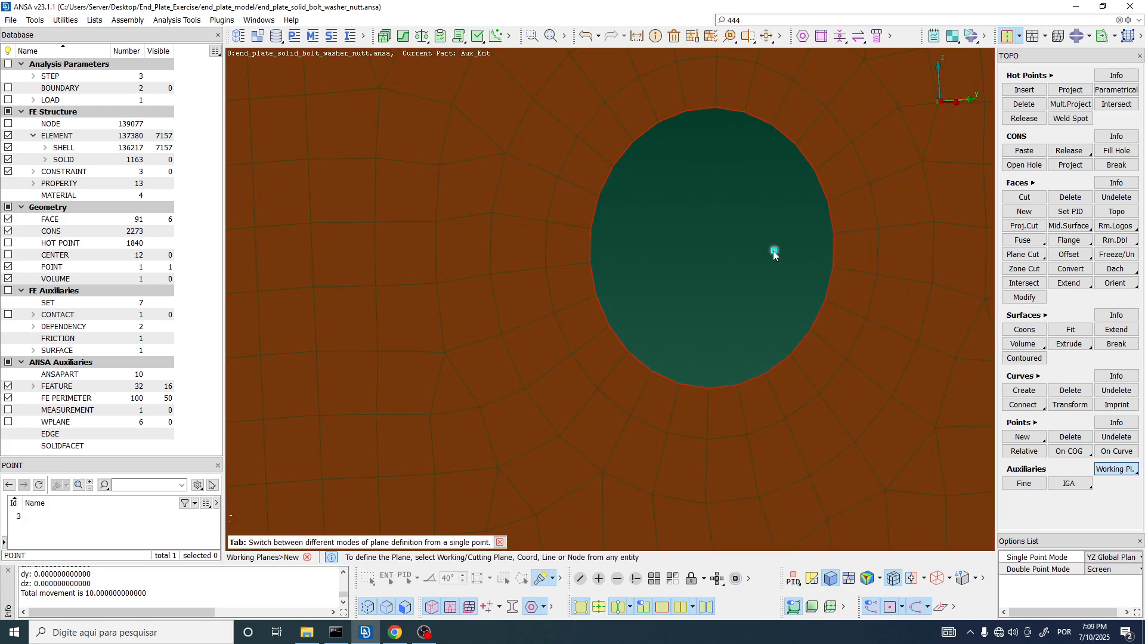
{"action": "left_click", "coordinate": [773, 251]}
{"action": "scroll", "coordinate": [636, 190], "scroll_direction": "down", "scroll_amount": 8}
{"action": "left_click_drag", "start_coordinate": [857, 212], "coordinate": [919, 226], "text": "ctrl"}
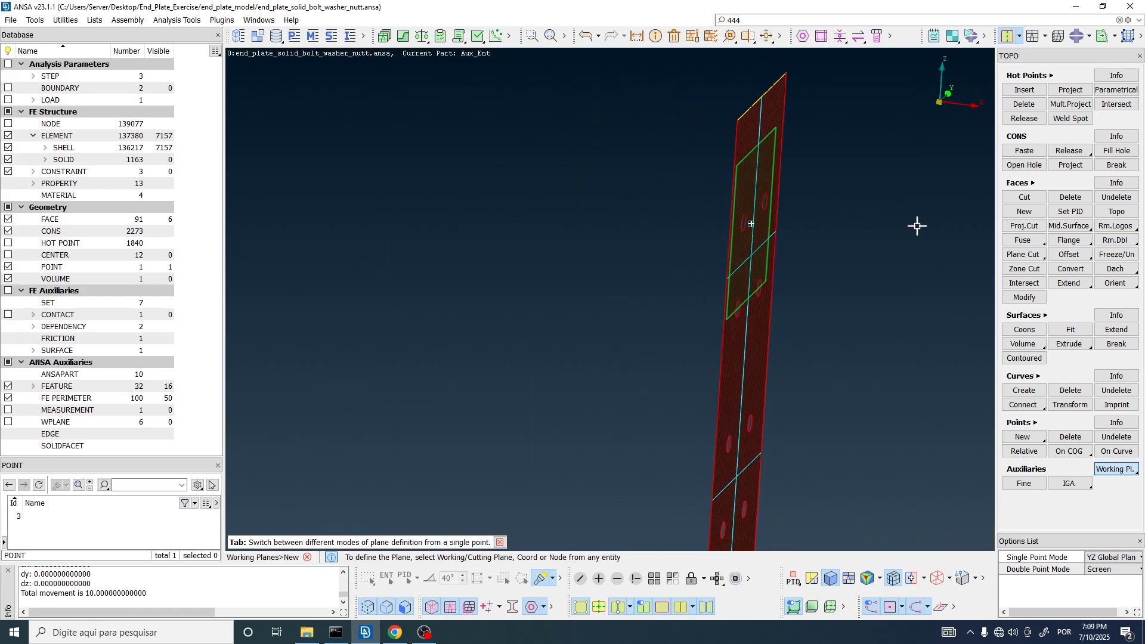
{"action": "middle_click", "coordinate": [916, 226]}
{"action": "double_click", "coordinate": [110, 136]}
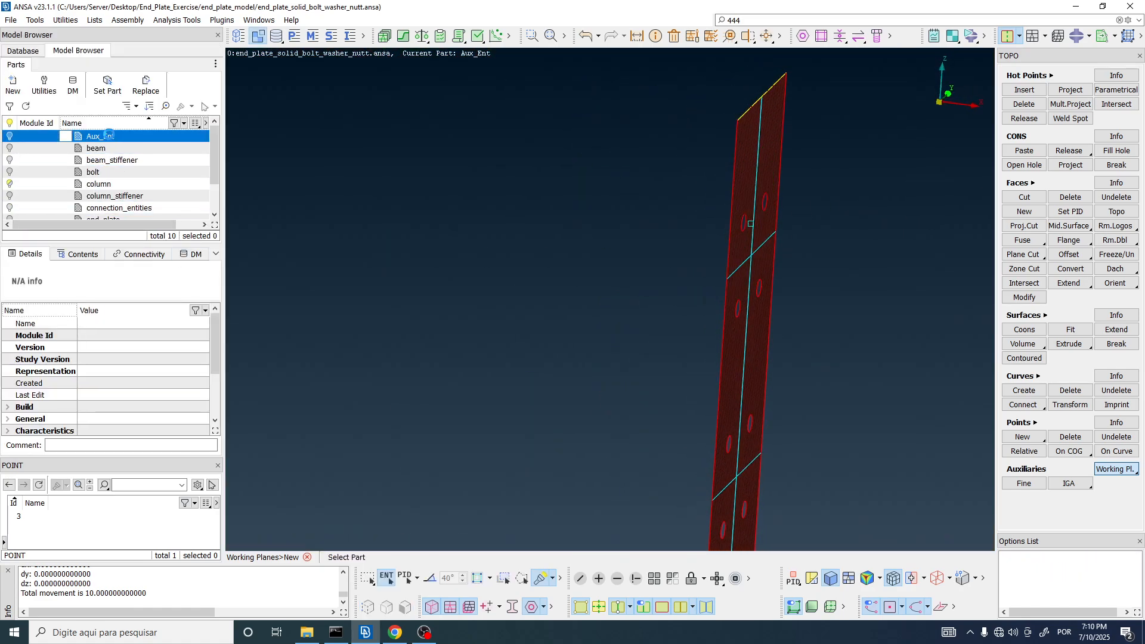
Turn on the display of working planes around the bolt holes
{"action": "scroll", "coordinate": [736, 191], "scroll_direction": "up", "scroll_amount": 3}
{"action": "left_click_drag", "start_coordinate": [742, 194], "coordinate": [697, 183], "text": "ctrl"}
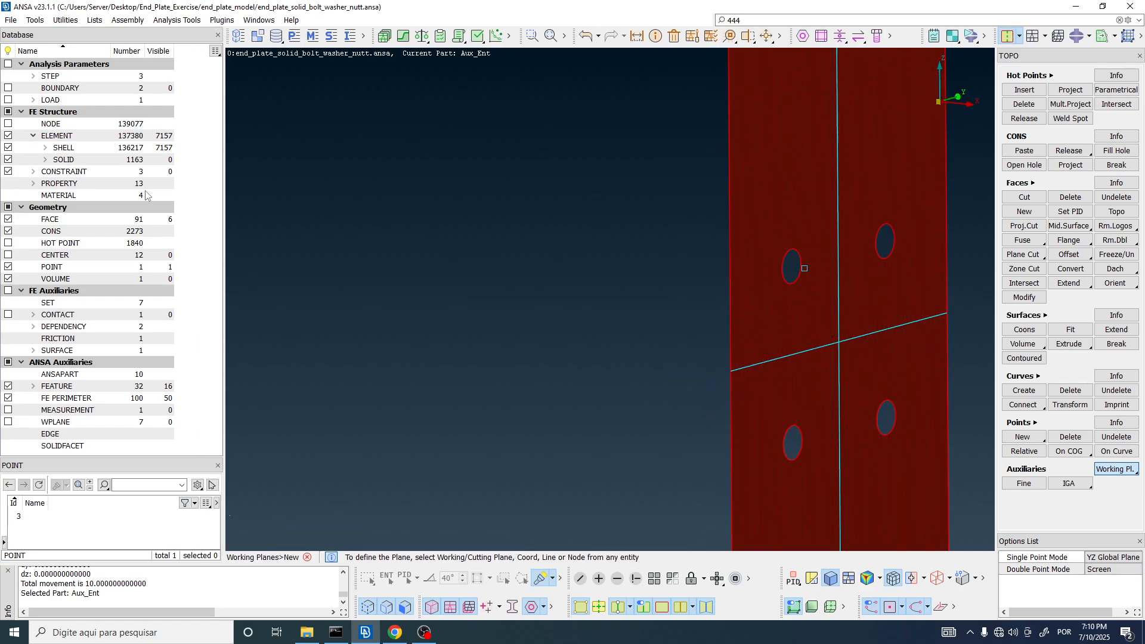
{"action": "left_click", "coordinate": [8, 422]}
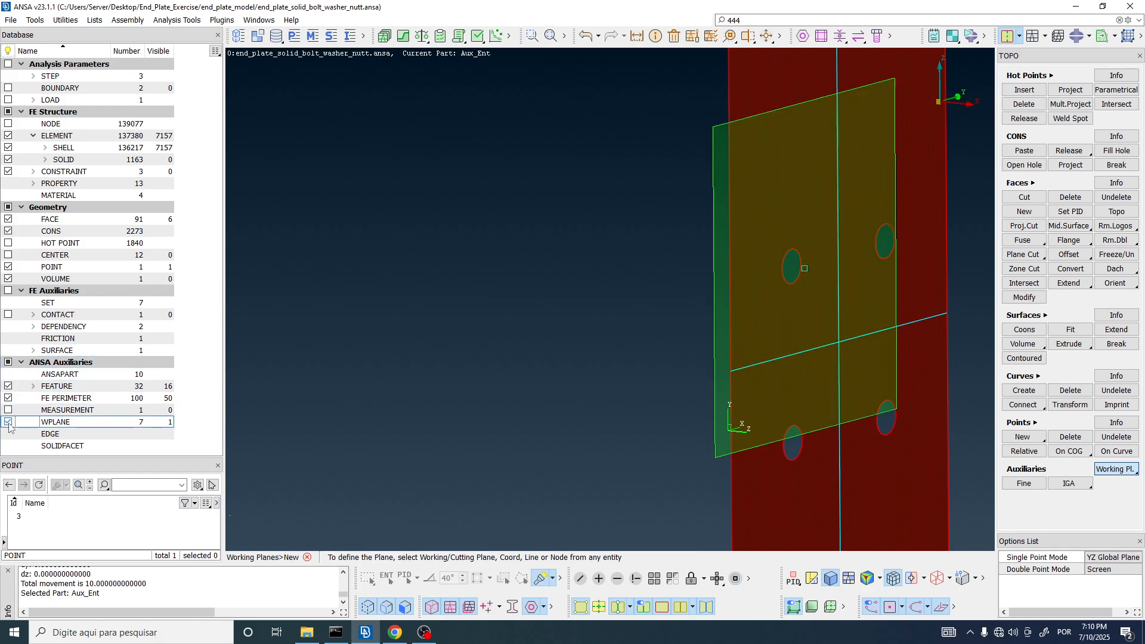
Delete the old unnamed working planes 4, 5 and 6, keeping the default planes and plane 7 at the bolt hole
{"action": "left_click", "coordinate": [60, 425]}
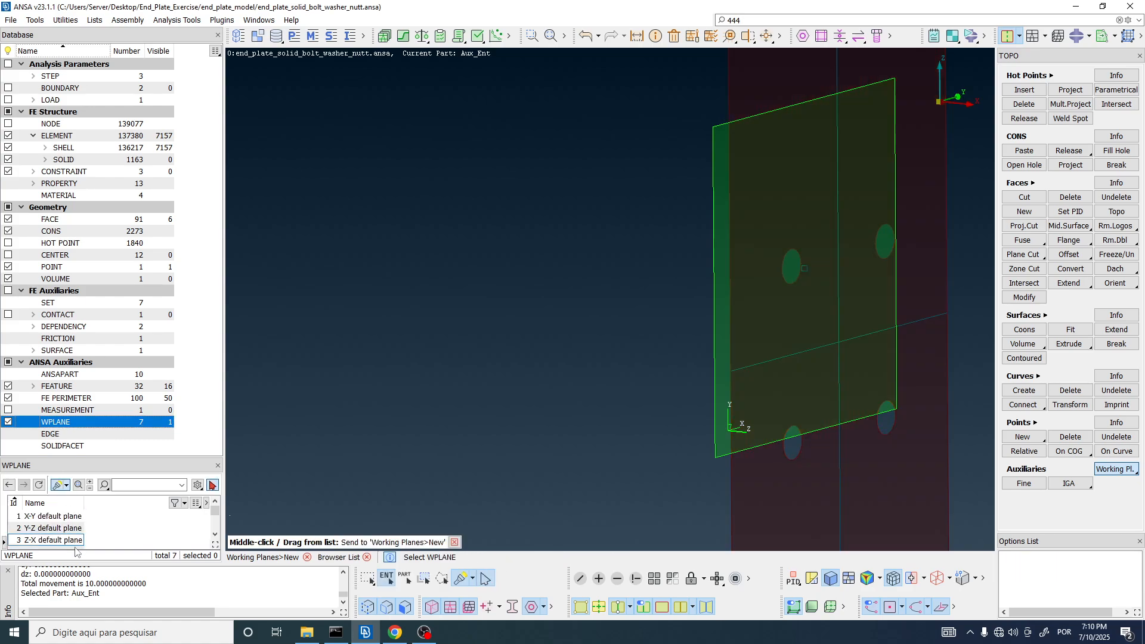
{"action": "scroll", "coordinate": [46, 531], "scroll_direction": "down", "scroll_amount": 2}
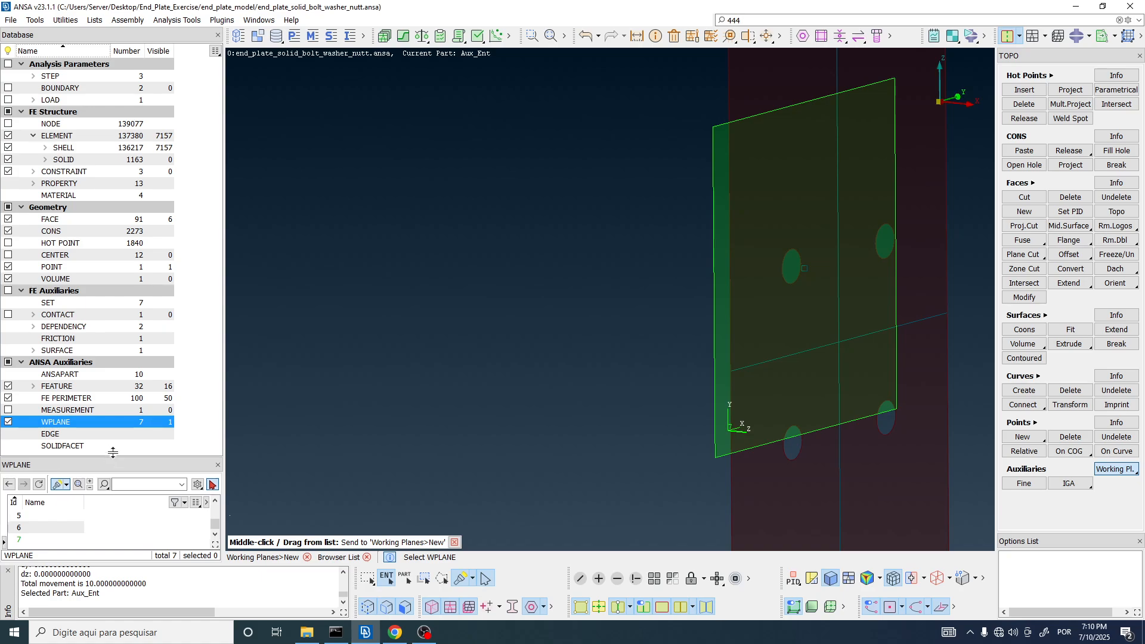
{"action": "left_click_drag", "start_coordinate": [111, 459], "coordinate": [90, 318]}
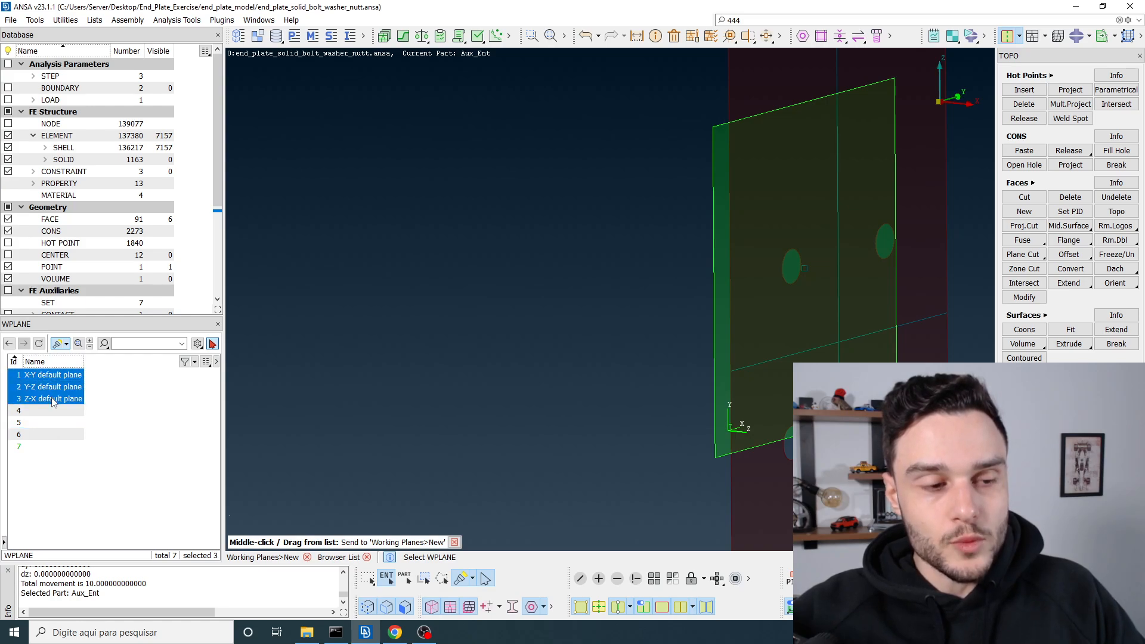
{"action": "left_click", "coordinate": [49, 411]}
{"action": "left_click", "coordinate": [44, 436], "text": "shift"}
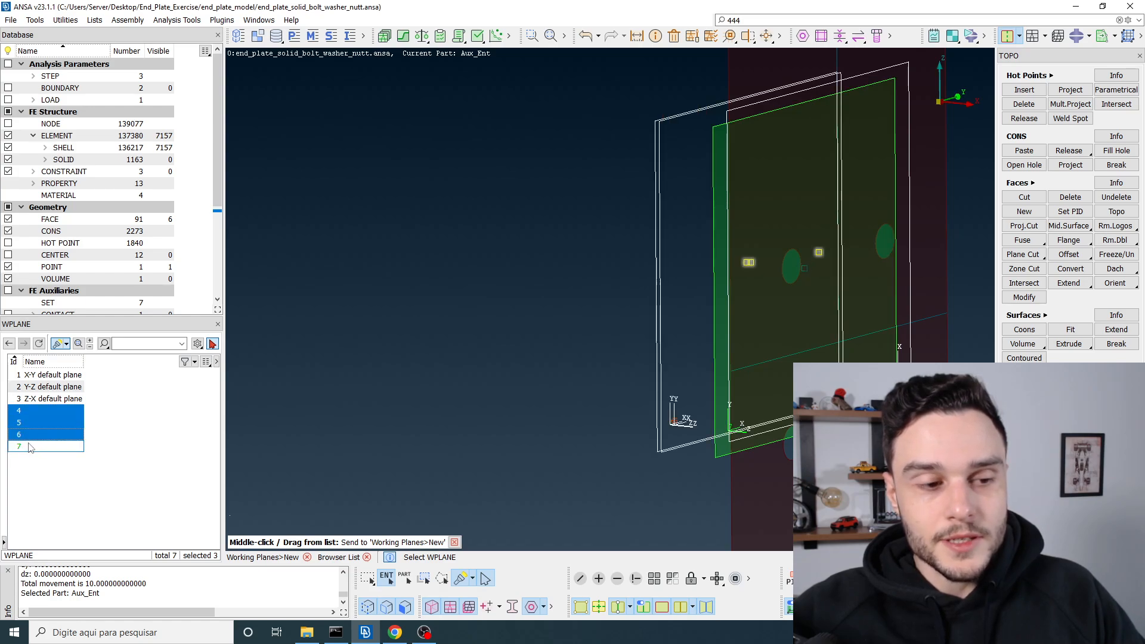
{"action": "right_click", "coordinate": [52, 413]}
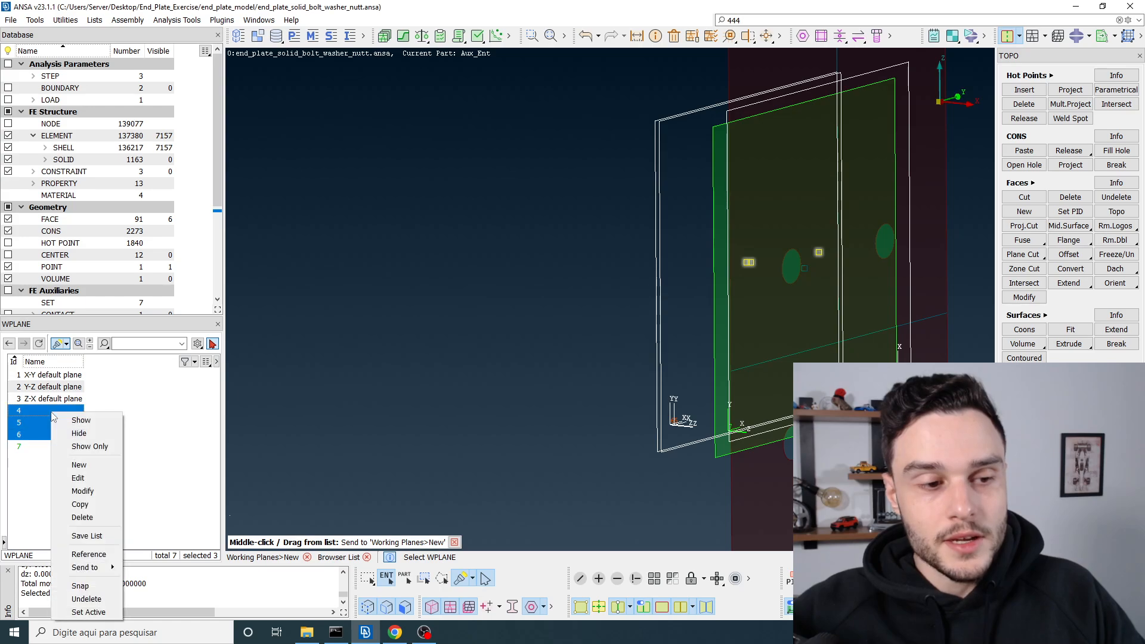
{"action": "left_click", "coordinate": [98, 521]}
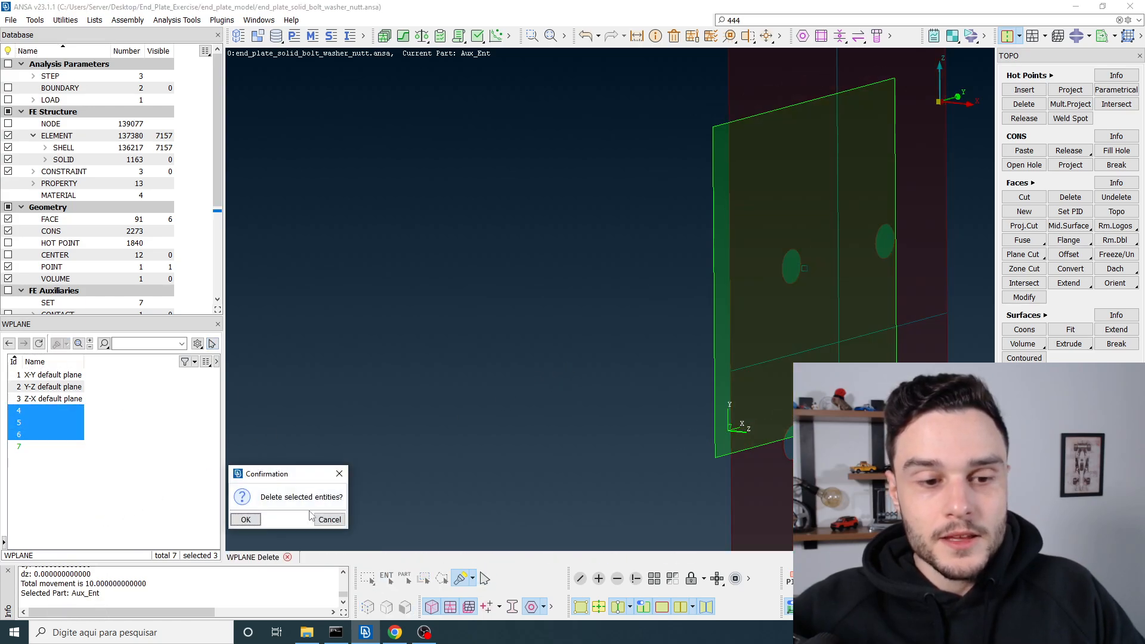
{"action": "left_click", "coordinate": [247, 521]}
{"action": "scroll", "coordinate": [370, 360], "scroll_direction": "down", "scroll_amount": 3}
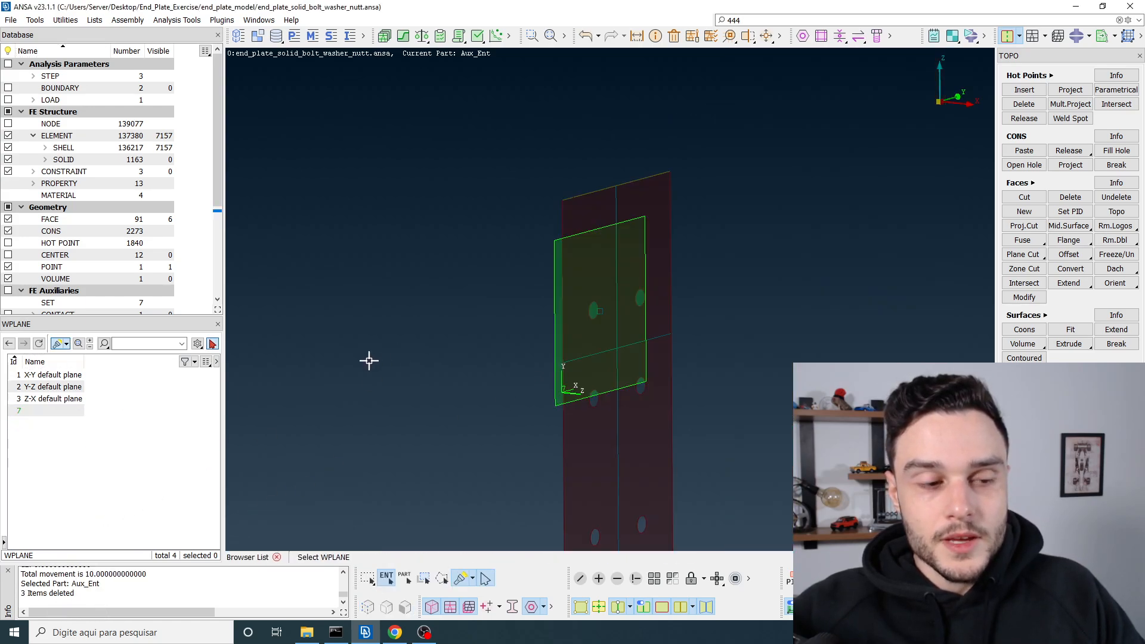
Start curve creation in 2D mode and set the working plane at the bolt hole as the sketch plane
{"action": "left_click", "coordinate": [54, 411]}
{"action": "scroll", "coordinate": [599, 327], "scroll_direction": "up", "scroll_amount": 3}
{"action": "left_click_drag", "start_coordinate": [595, 298], "coordinate": [571, 298], "text": "ctrl"}
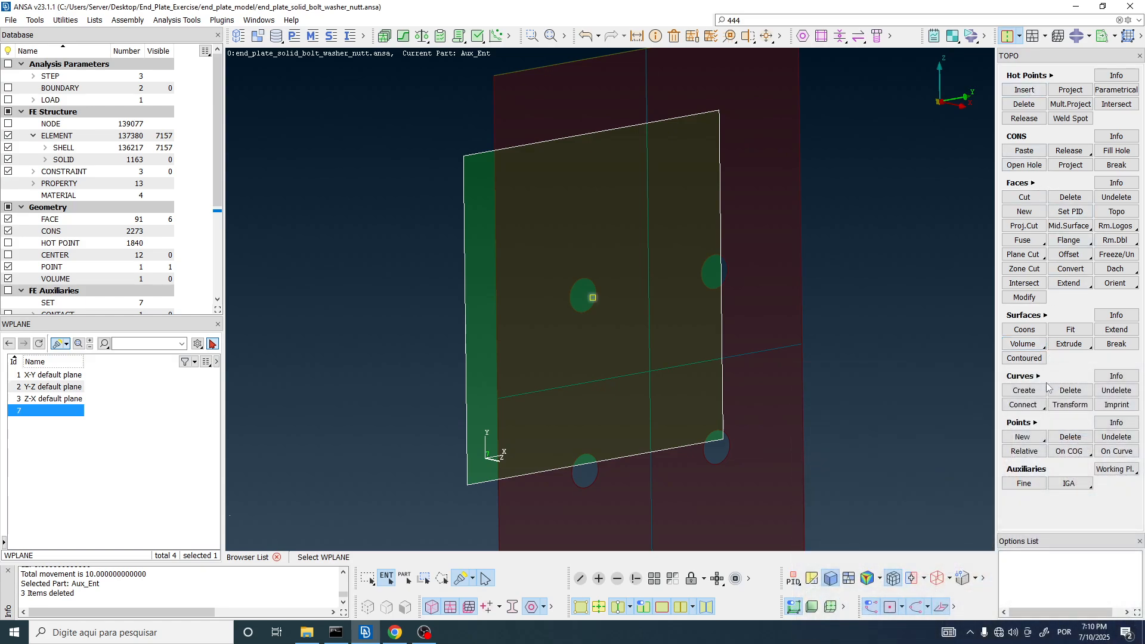
{"action": "left_click", "coordinate": [1033, 397]}
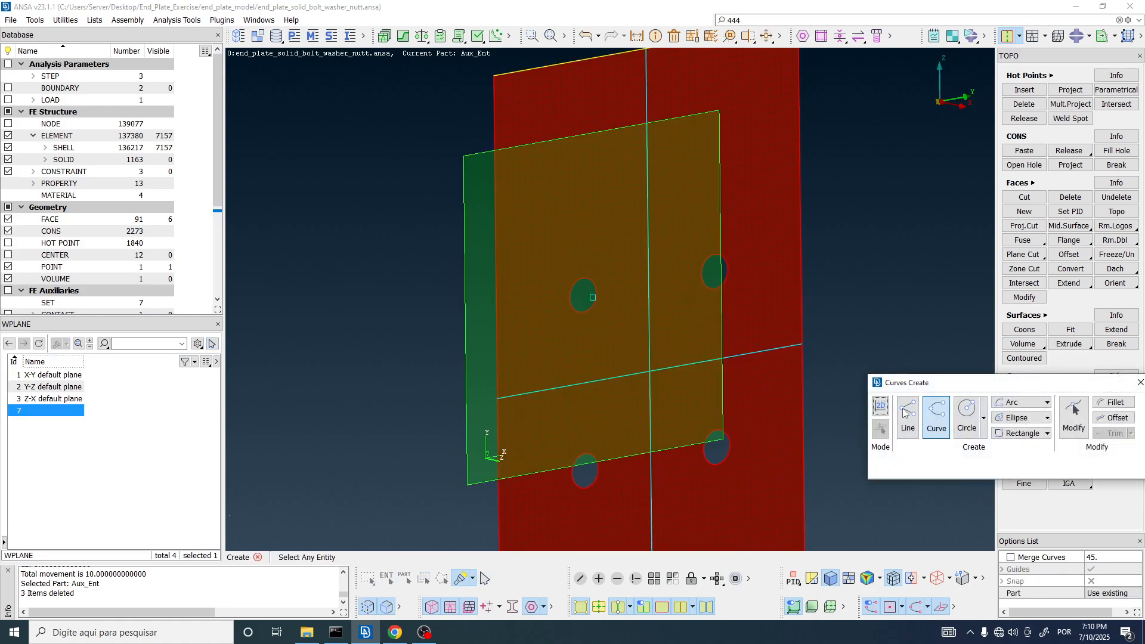
{"action": "left_click", "coordinate": [882, 406]}
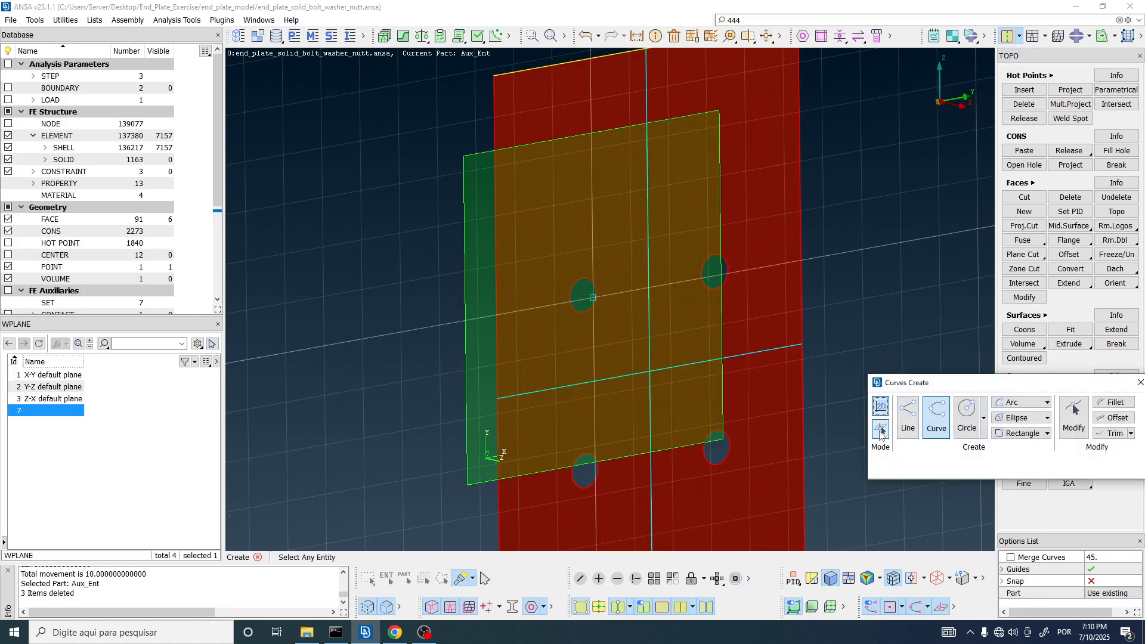
{"action": "left_click", "coordinate": [882, 432]}
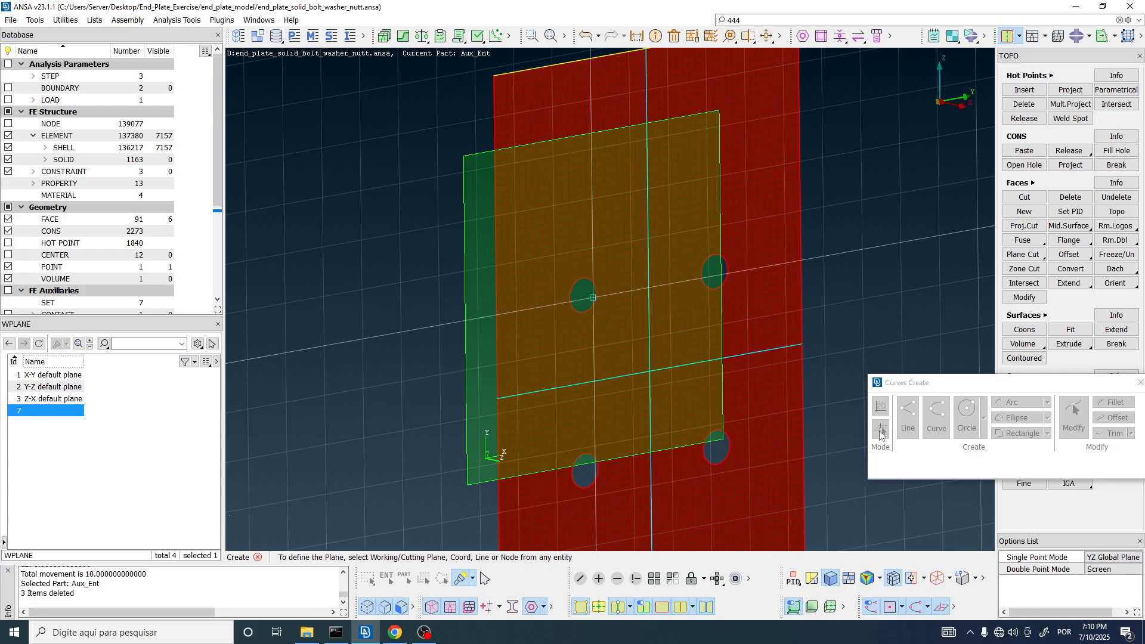
{"action": "left_click", "coordinate": [463, 145]}
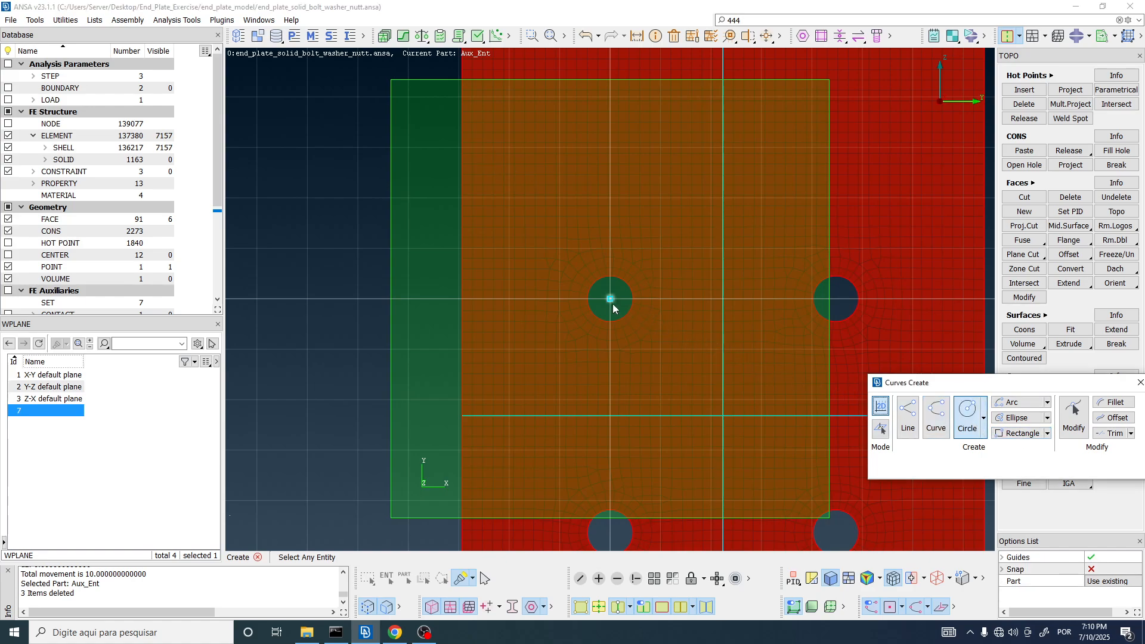
Try to draw a circle centred on the bolt hole point with the Part option Ask always, assigning it to Aux_Ent
{"action": "scroll", "coordinate": [611, 302], "scroll_direction": "up", "scroll_amount": 5}
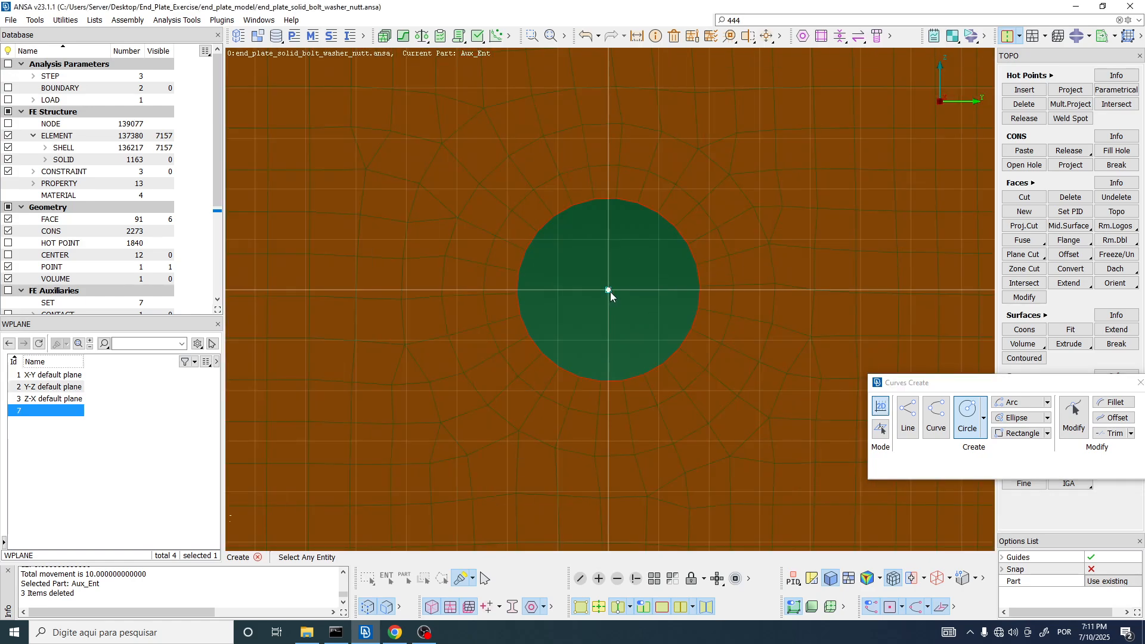
{"action": "left_click", "coordinate": [609, 291]}
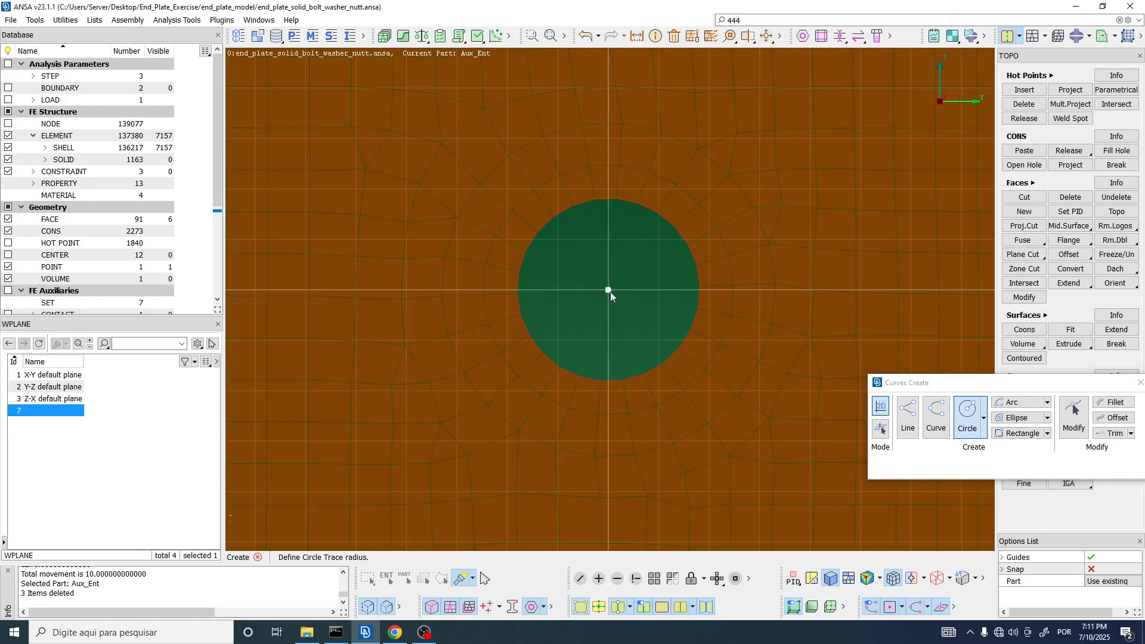
{"action": "left_click", "coordinate": [1108, 582]}
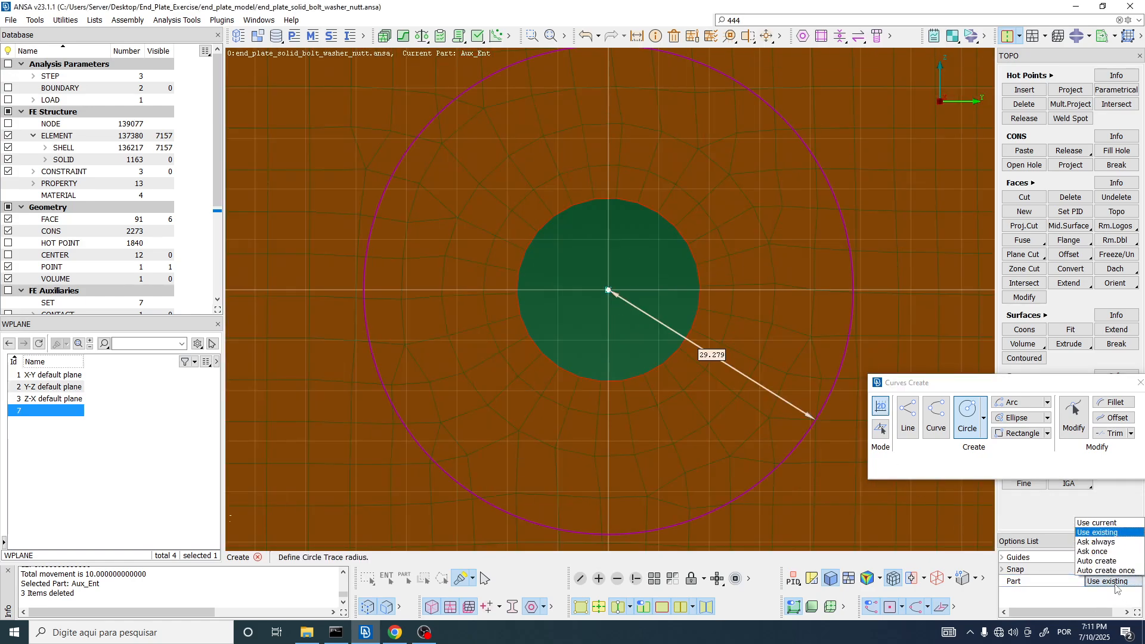
{"action": "left_click", "coordinate": [1113, 542]}
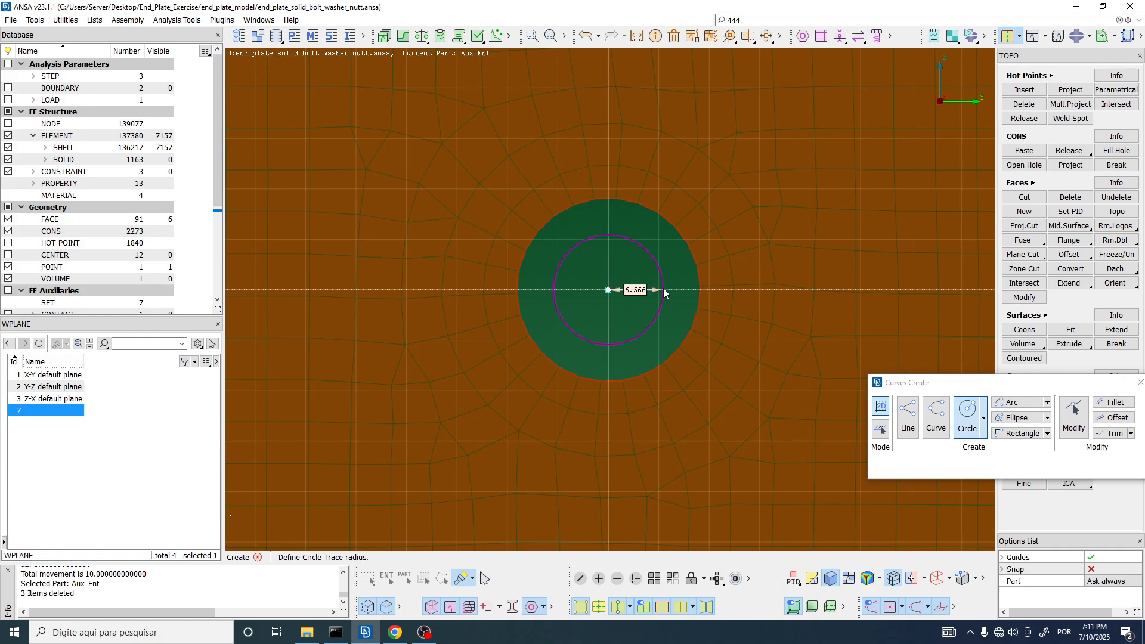
{"action": "key", "text": "Tab"}
{"action": "type", "text": "1"}
{"action": "key", "text": "Return"}
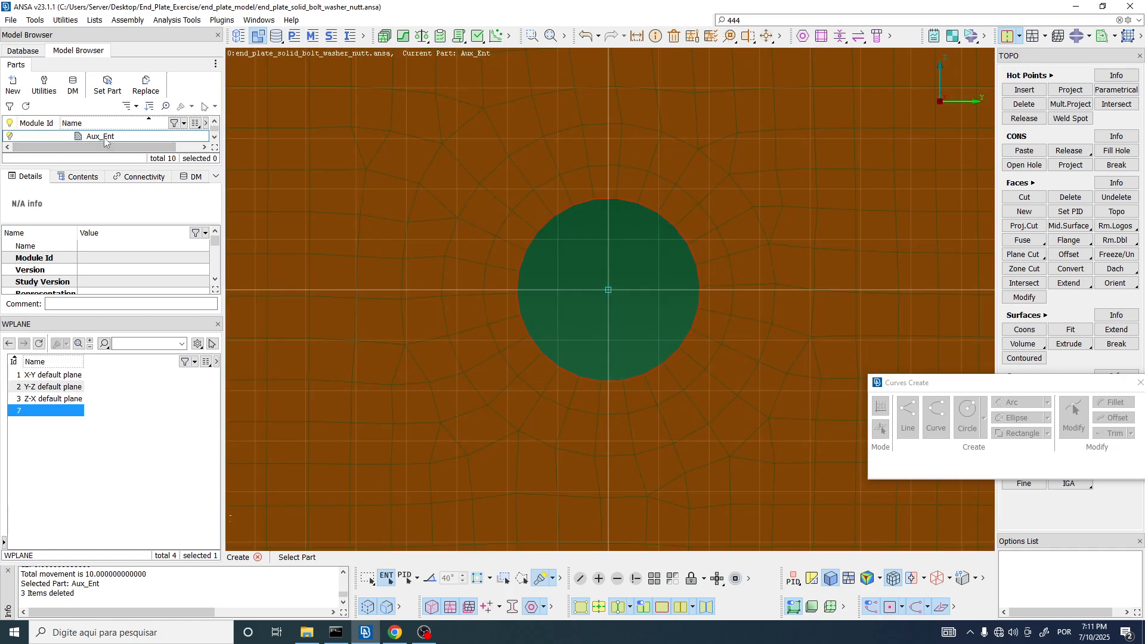
{"action": "left_click", "coordinate": [105, 139]}
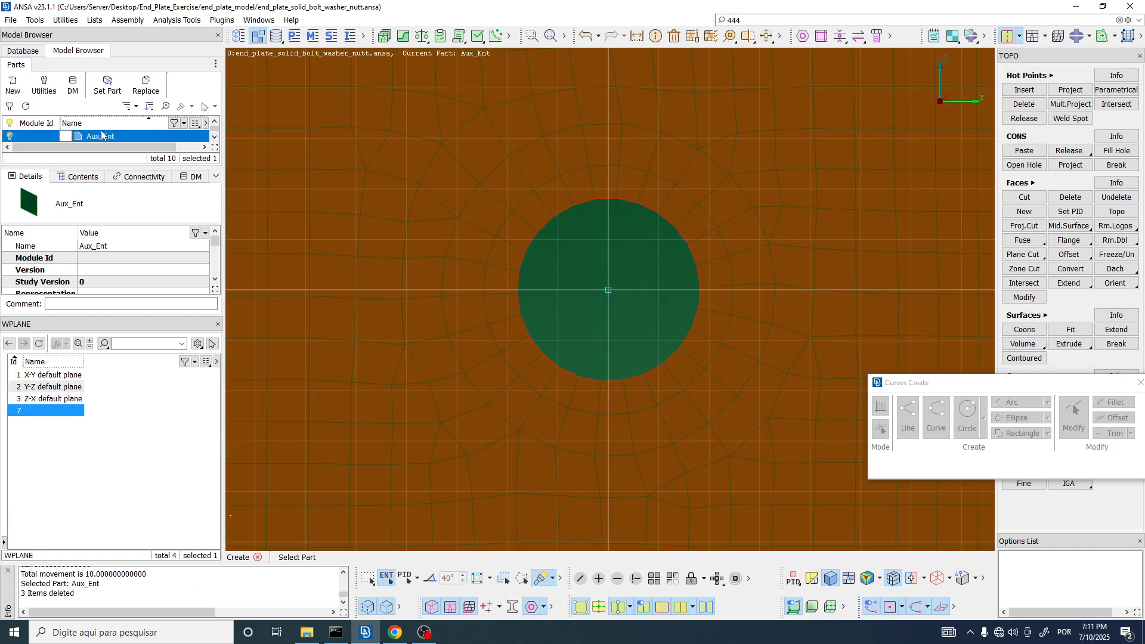
{"action": "left_click_drag", "start_coordinate": [78, 51], "coordinate": [184, 52]}
{"action": "double_click", "coordinate": [252, 143]}
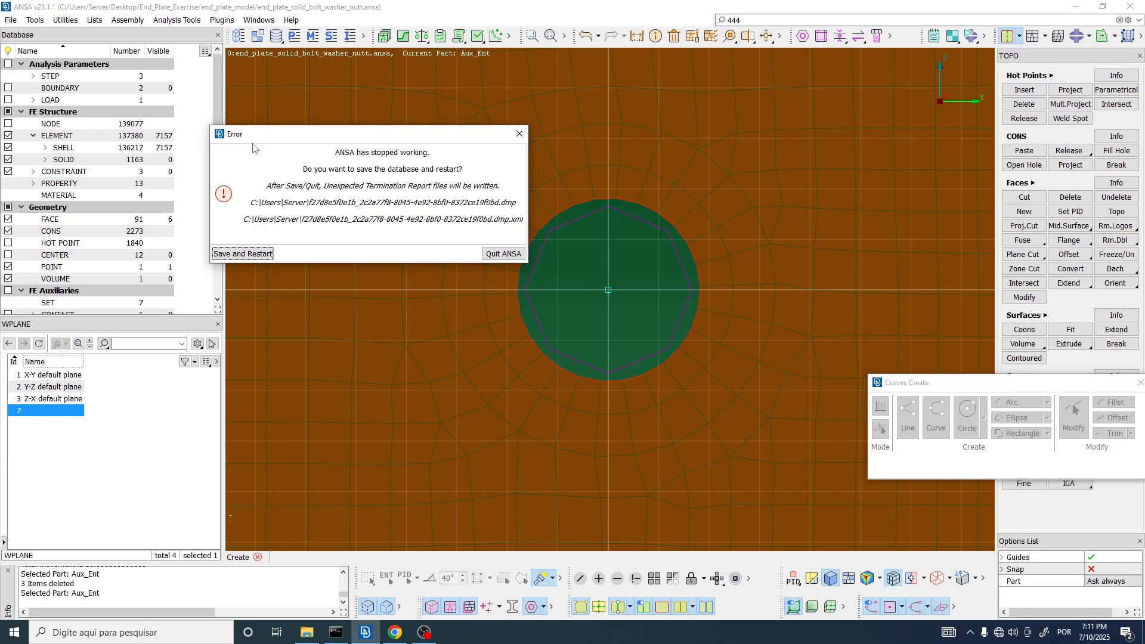
Save the database for recovery as end_plate_solid_bolt_washer_nutt_v2.ansa and restart the program
{"action": "left_click_drag", "start_coordinate": [324, 142], "coordinate": [294, 88]}
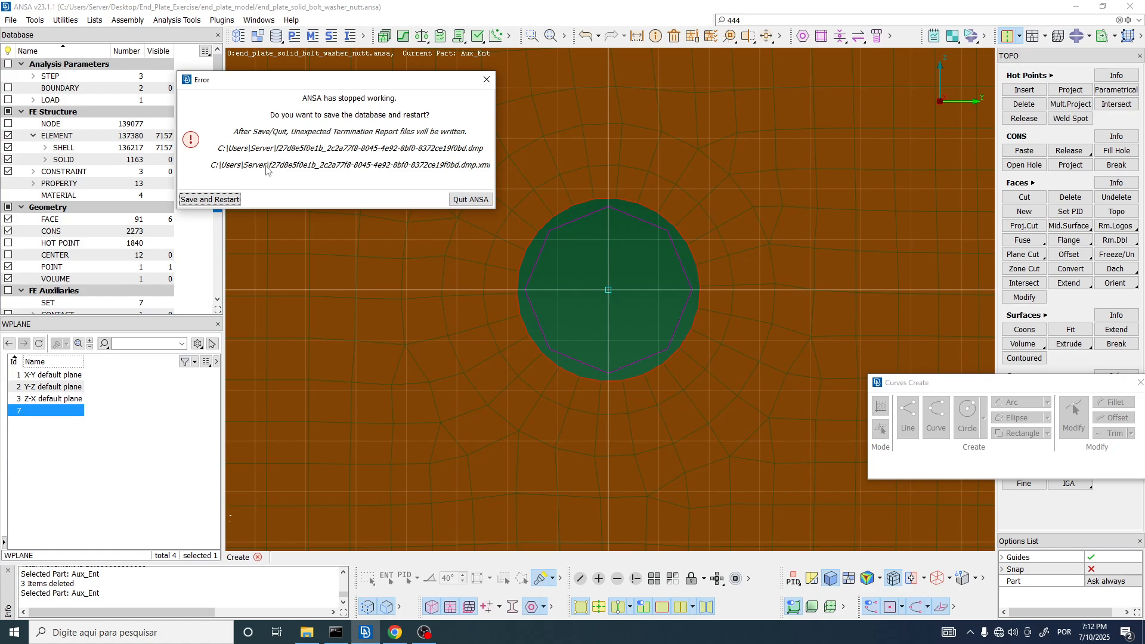
{"action": "left_click", "coordinate": [208, 199]}
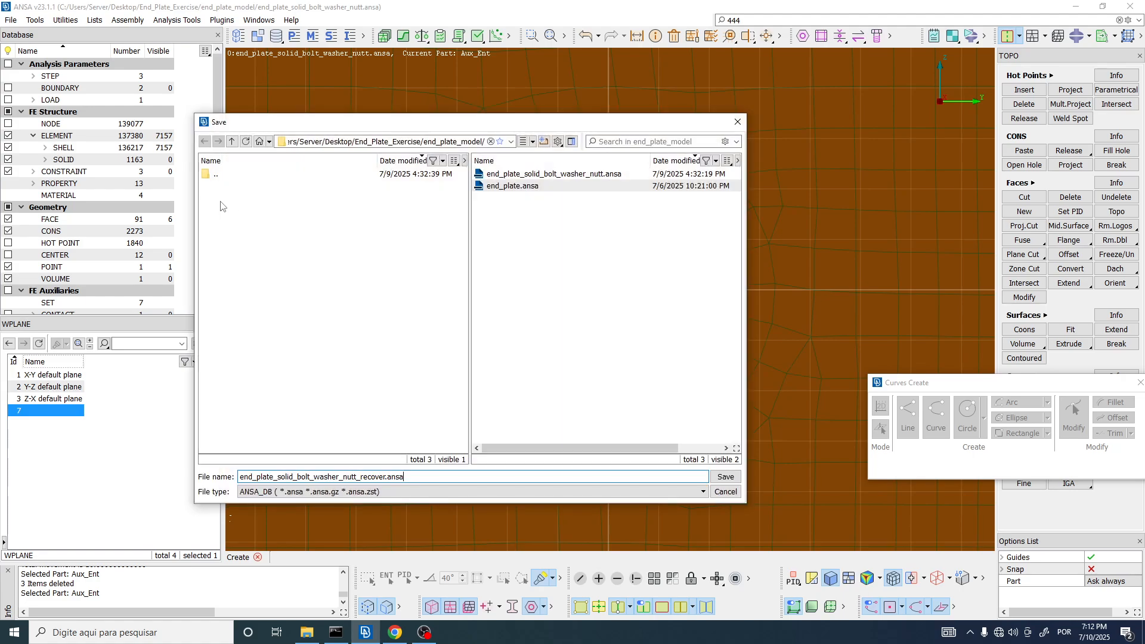
{"action": "left_click", "coordinate": [565, 174]}
{"action": "left_click", "coordinate": [361, 477]}
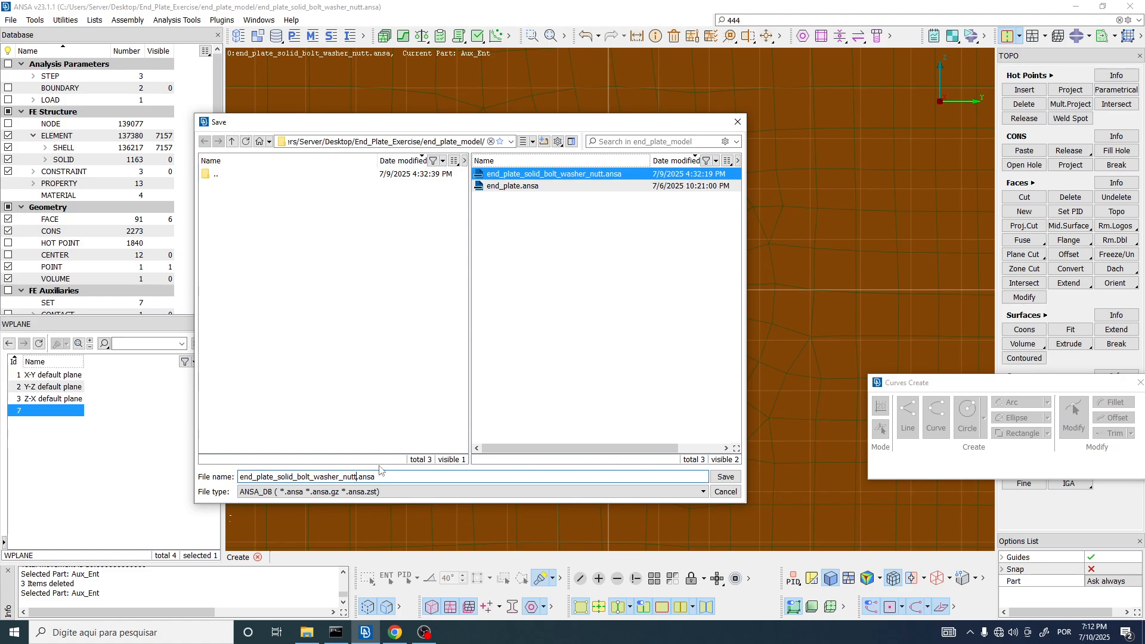
{"action": "type", "text": "_v2"}
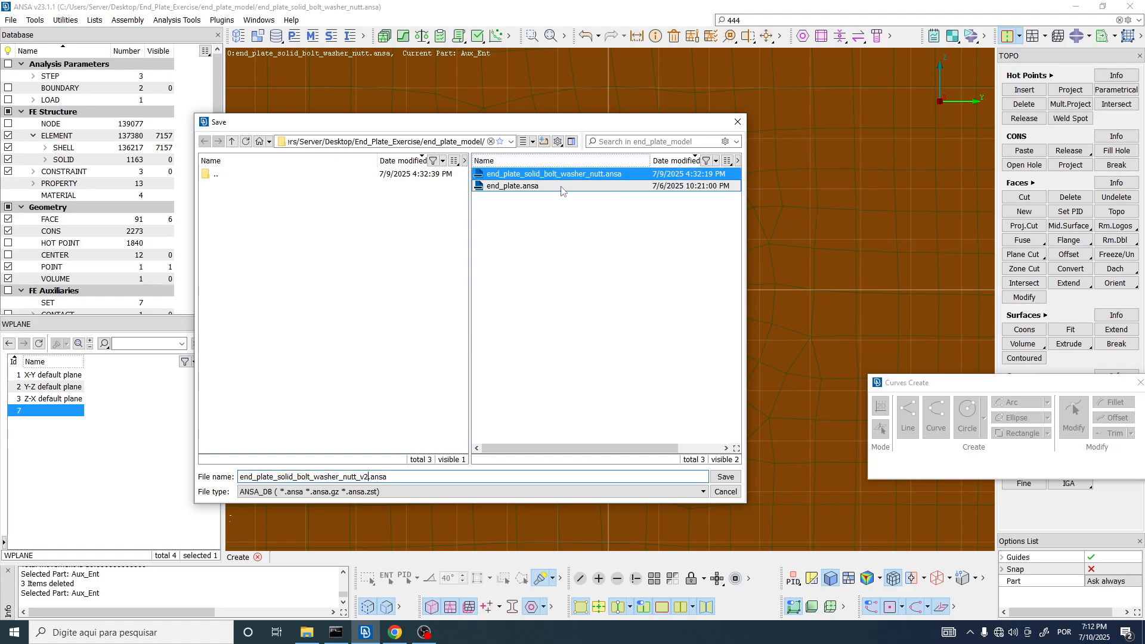
{"action": "left_click", "coordinate": [727, 478]}
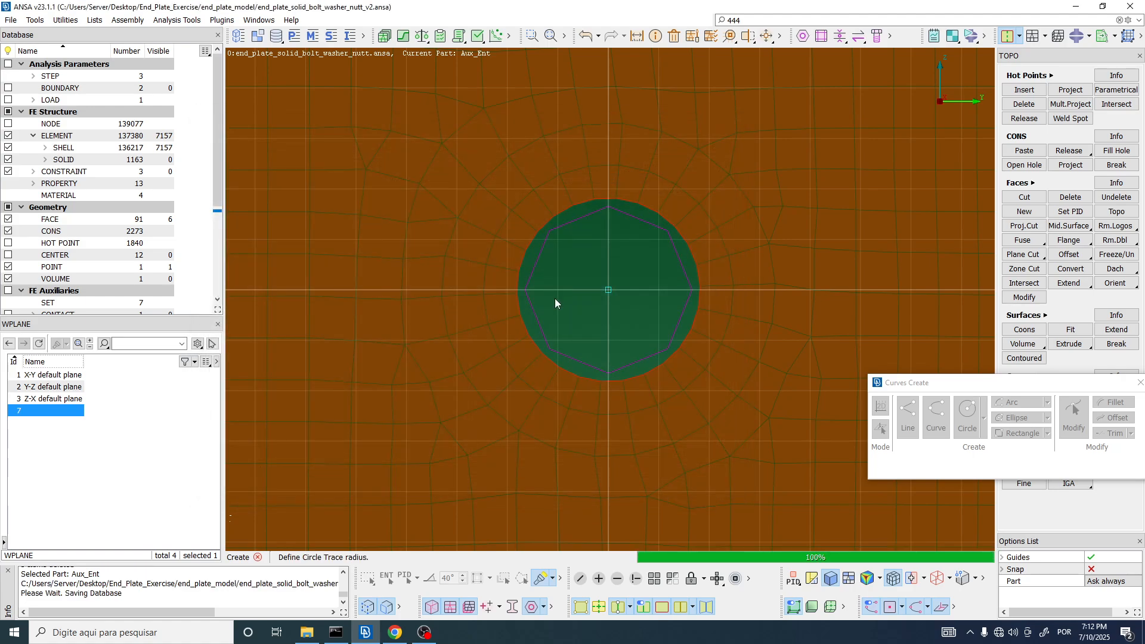
Open the recovered database end_plate_solid_bolt_washer_nutt_v2.ansa in the restarted session
{"action": "key", "text": "alt+Tab"}
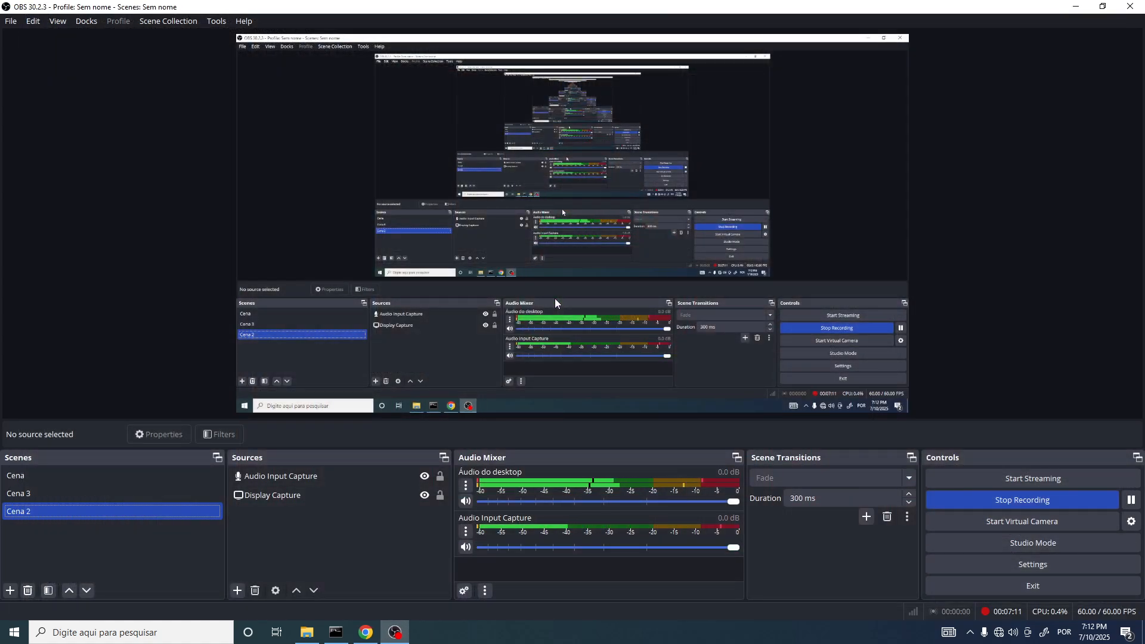
{"action": "left_click", "coordinate": [1076, 6]}
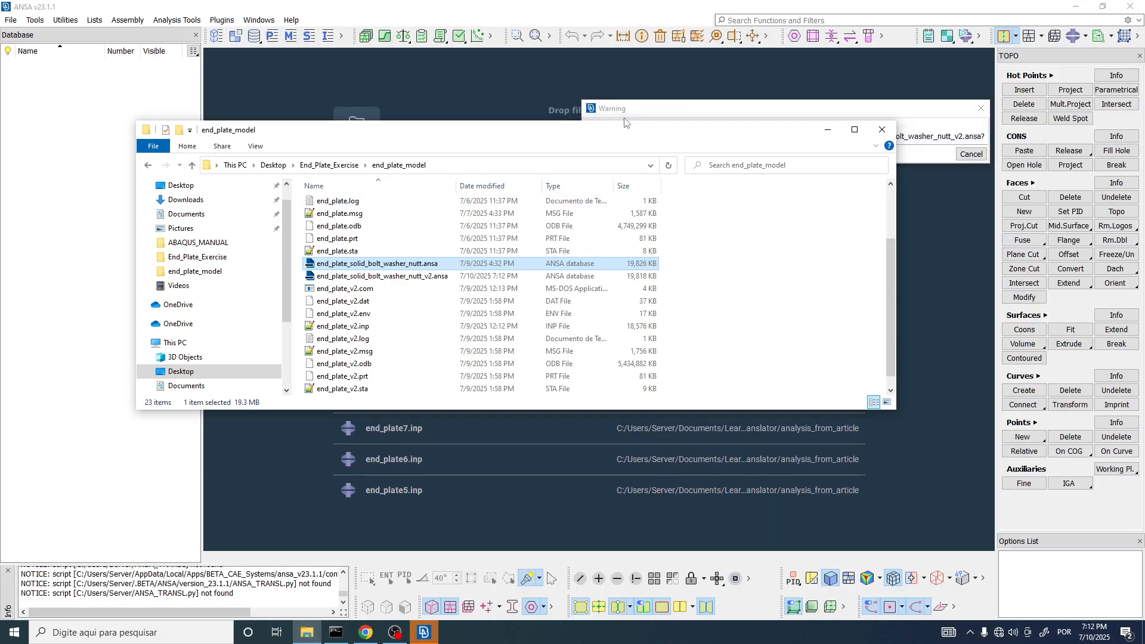
{"action": "left_click", "coordinate": [661, 112]}
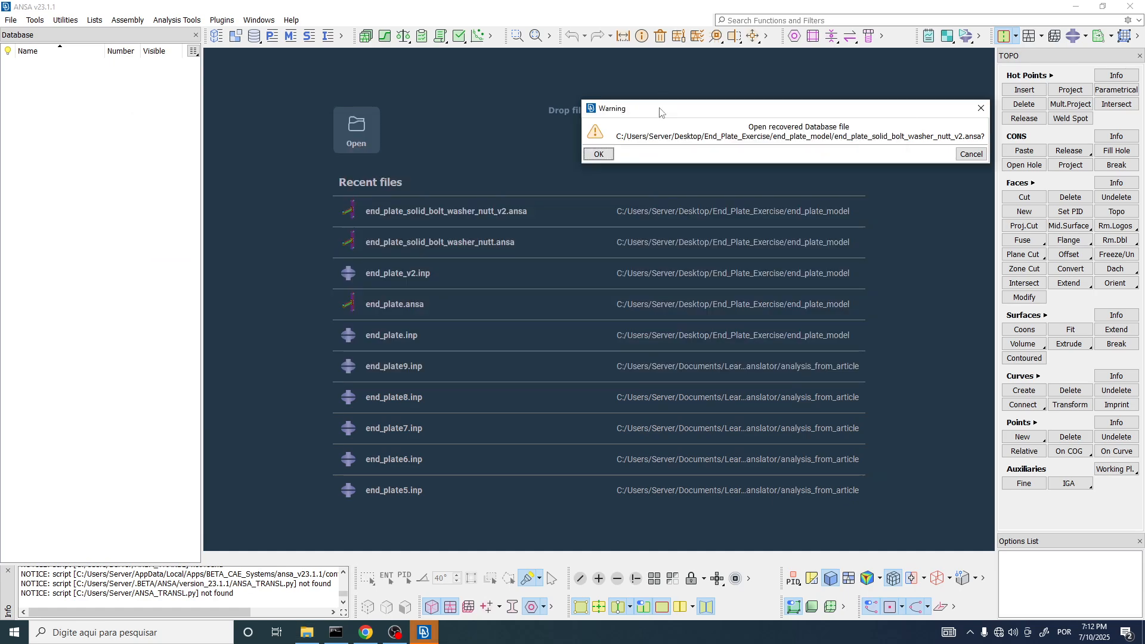
{"action": "left_click_drag", "start_coordinate": [781, 109], "coordinate": [770, 108]}
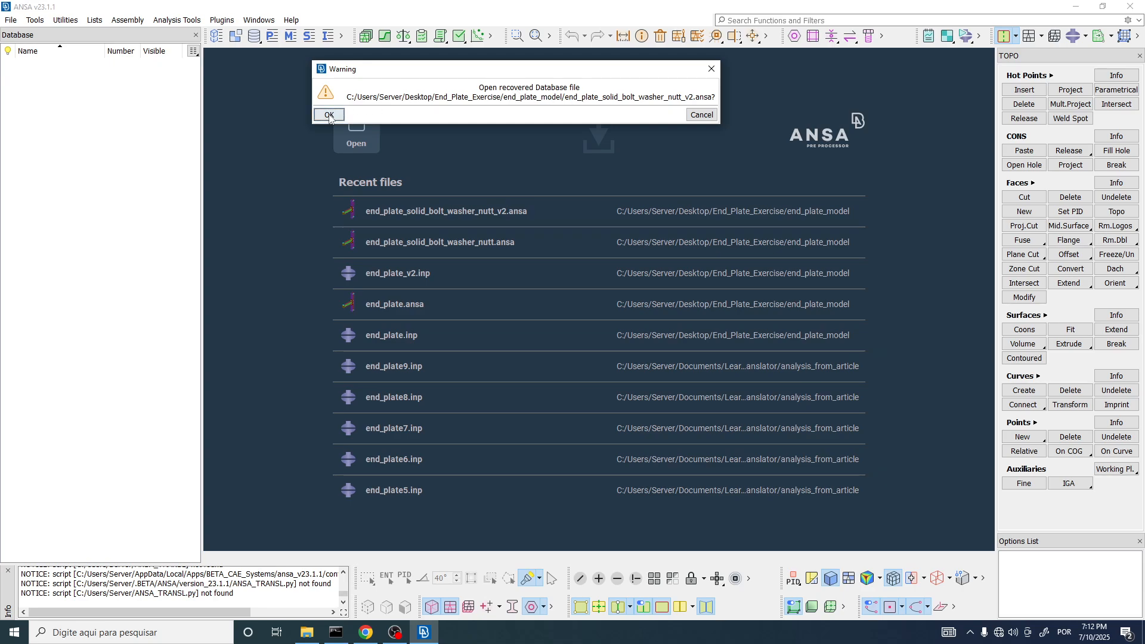
{"action": "left_click", "coordinate": [329, 116]}
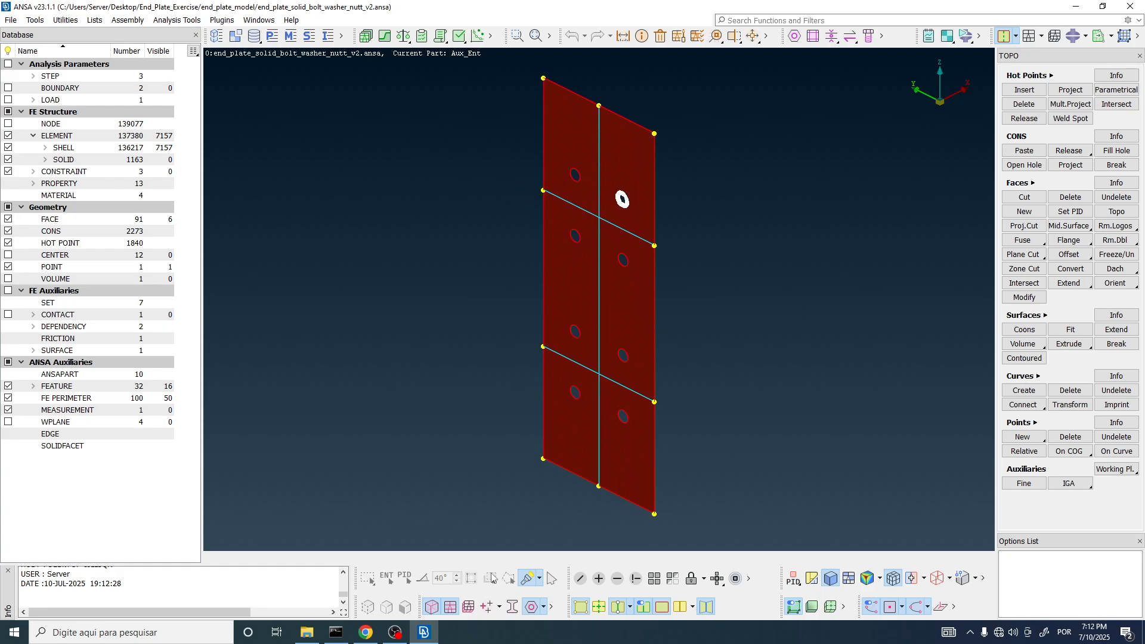
Turn off the hot point display and show the mesh lines around the flange's upper bolt holes
{"action": "left_click", "coordinate": [630, 610]}
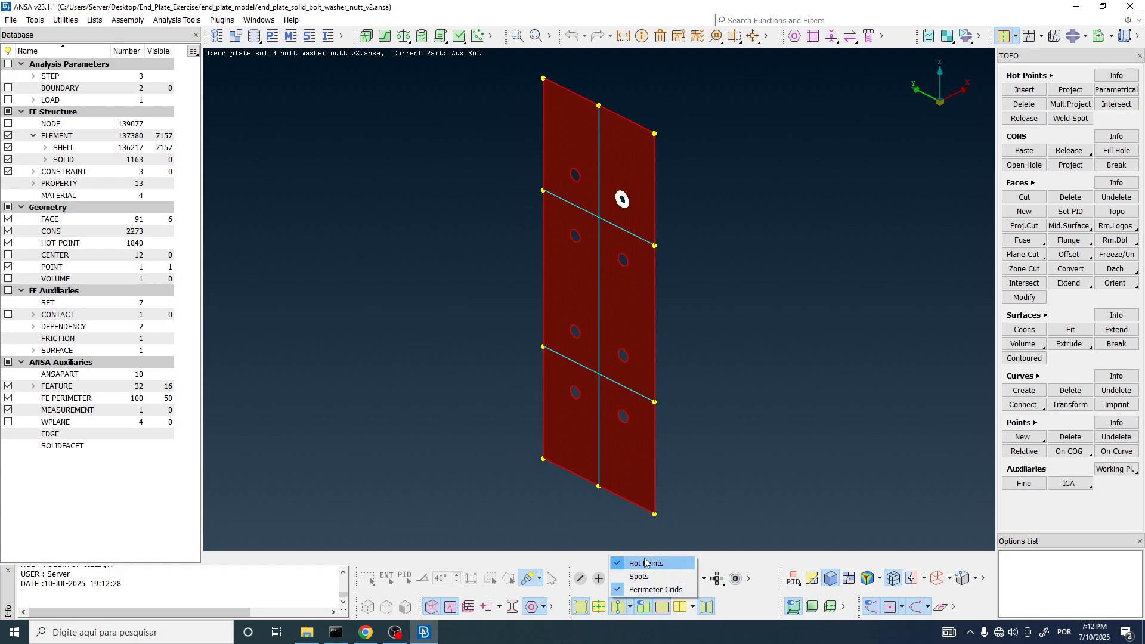
{"action": "left_click", "coordinate": [646, 563]}
{"action": "left_click", "coordinate": [470, 612]}
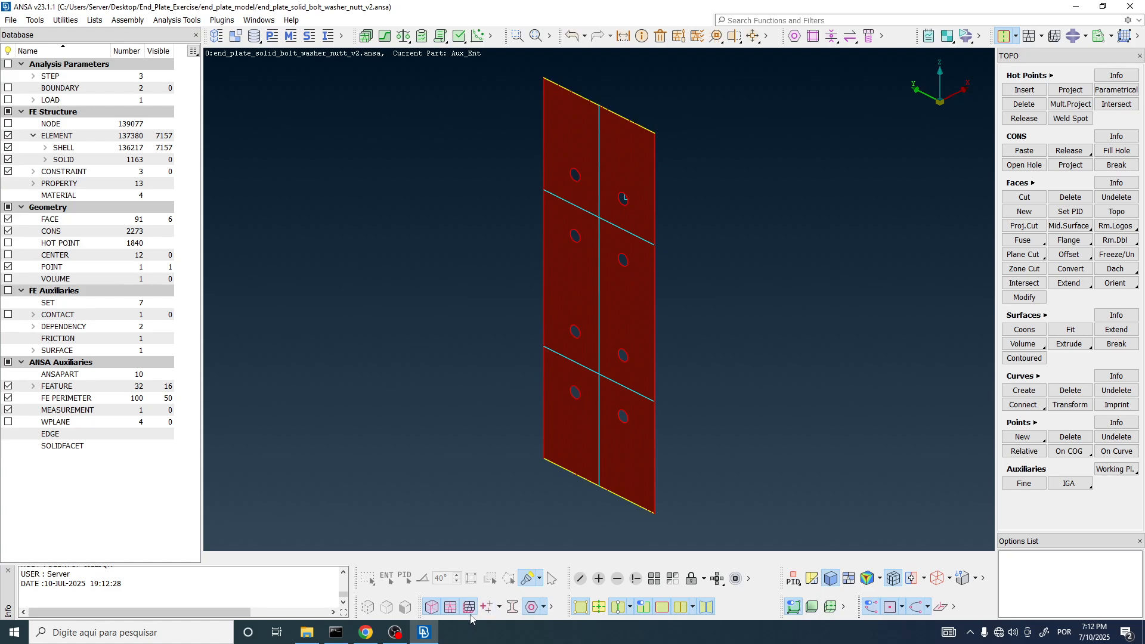
{"action": "scroll", "coordinate": [637, 177], "scroll_direction": "up", "scroll_amount": 5}
{"action": "left_click_drag", "start_coordinate": [636, 176], "coordinate": [575, 202], "text": "ctrl"}
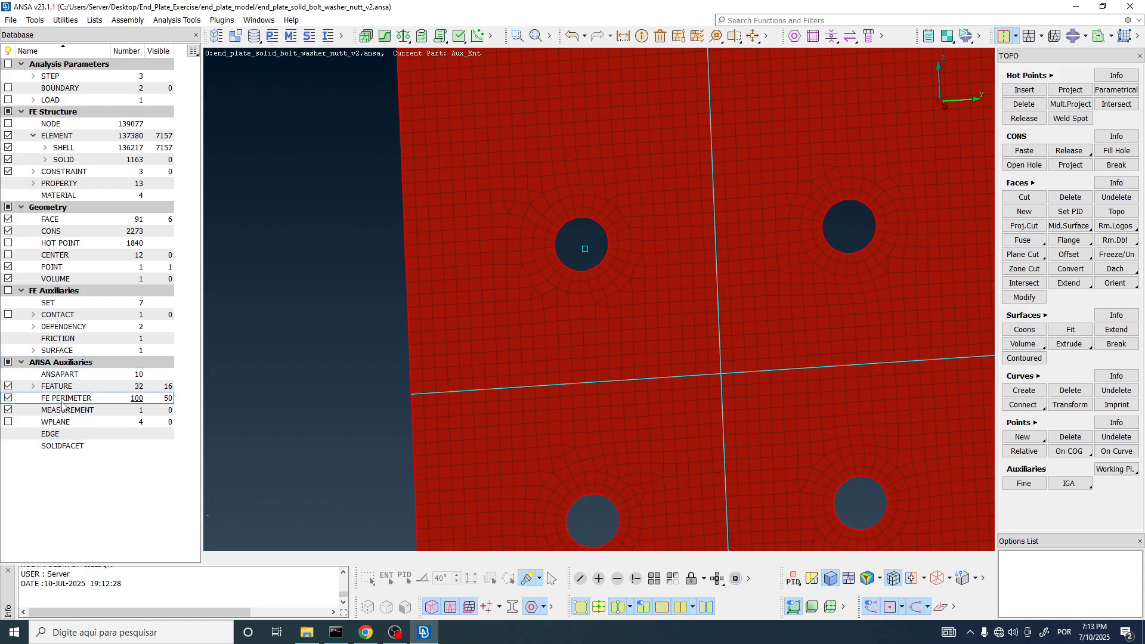
Highlight working plane 7 at the bolt hole from the WPLANE list and choose the Classic Topo toolset
{"action": "double_click", "coordinate": [57, 422]}
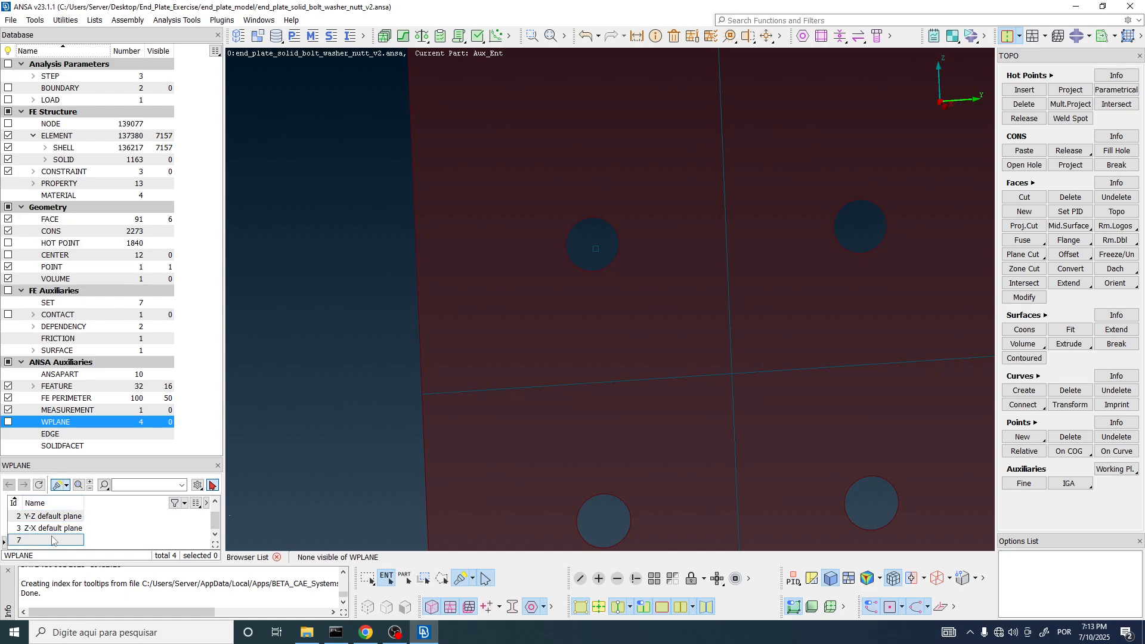
{"action": "left_click", "coordinate": [50, 541]}
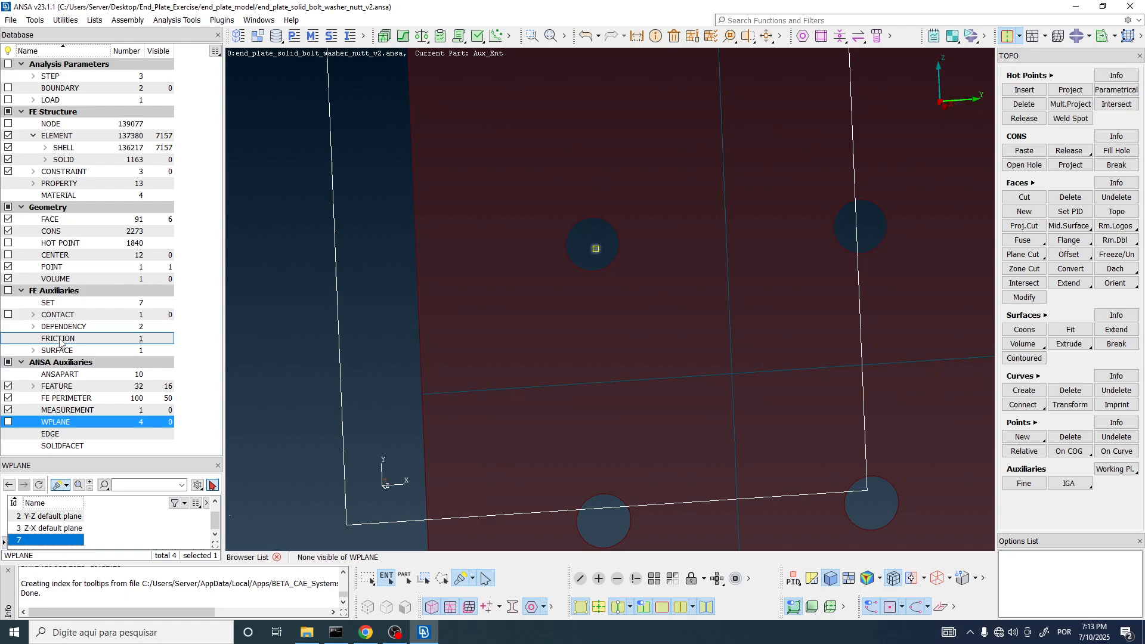
{"action": "left_click", "coordinate": [1021, 39]}
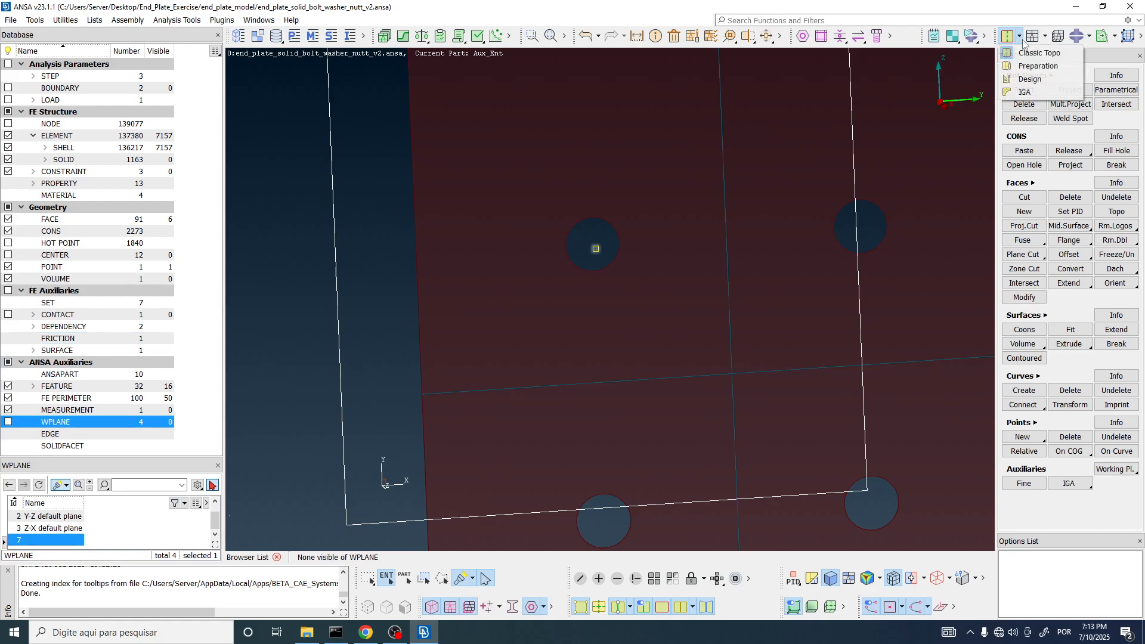
{"action": "left_click", "coordinate": [1034, 52]}
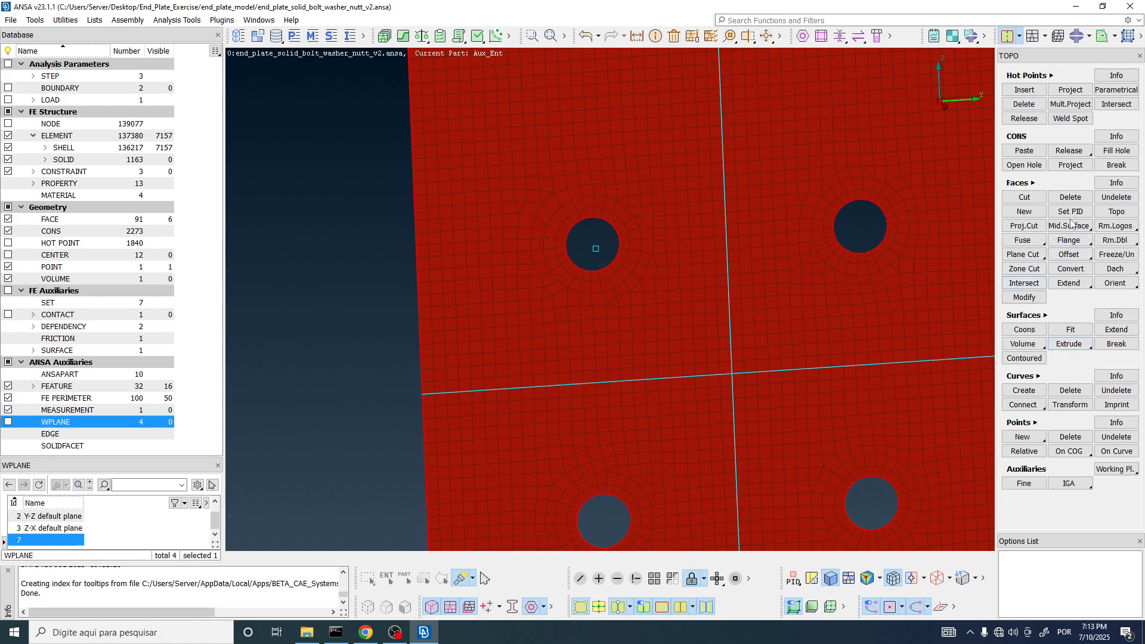
Set the curve creation to 2D mode on the working plane around the upper bolt hole, and hide all working planes
{"action": "left_click", "coordinate": [1024, 390]}
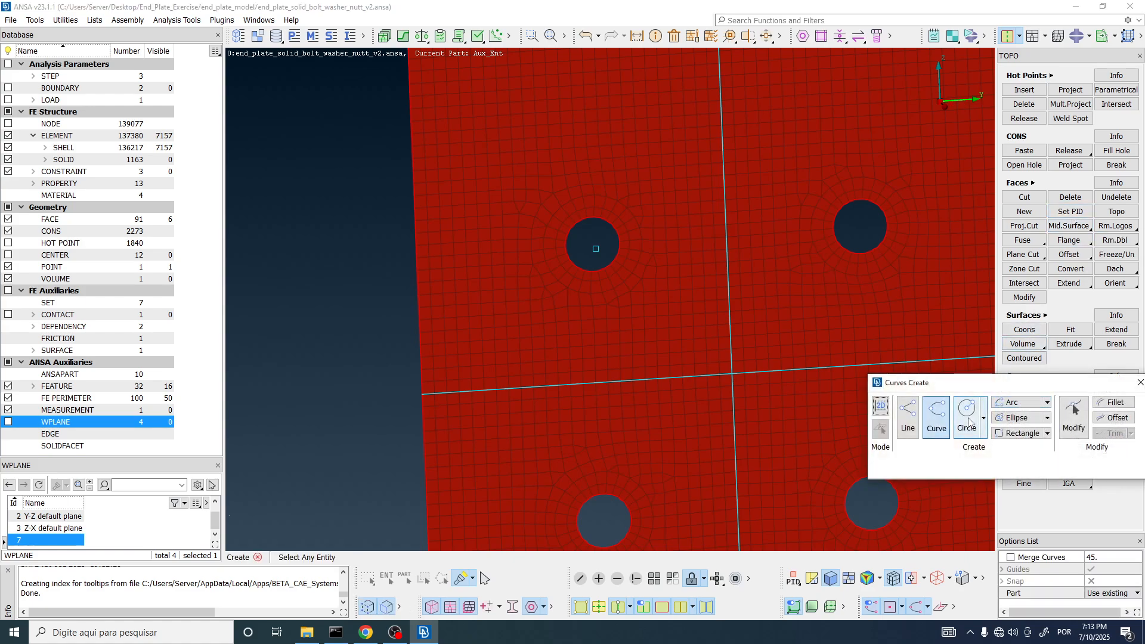
{"action": "left_click", "coordinate": [881, 429]}
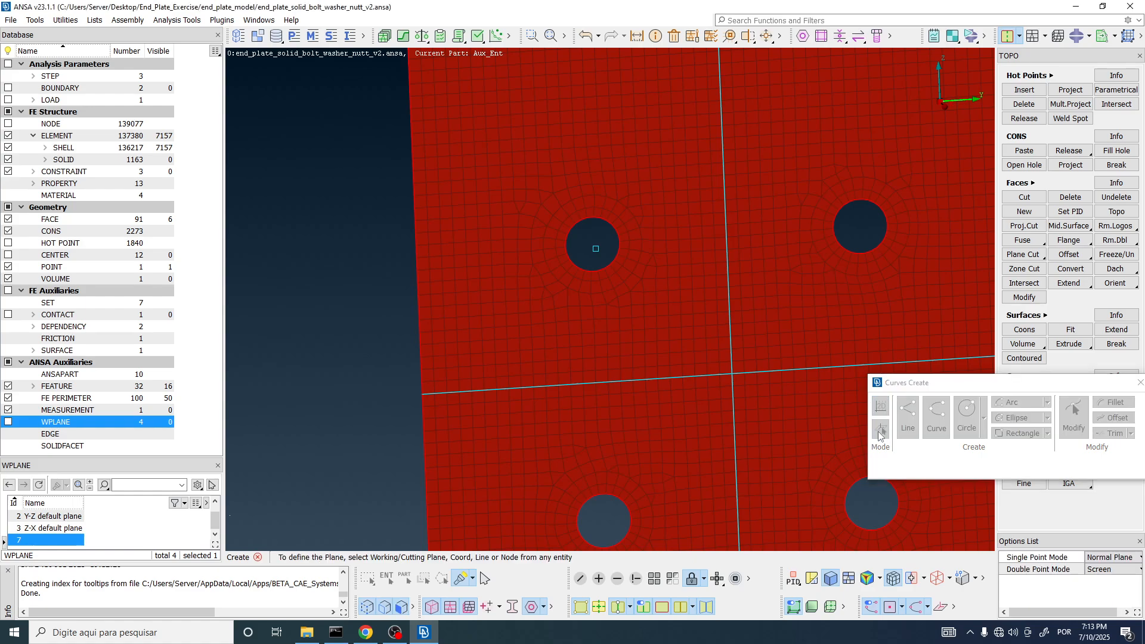
{"action": "left_click", "coordinate": [8, 422]}
{"action": "scroll", "coordinate": [508, 227], "scroll_direction": "down", "scroll_amount": 4}
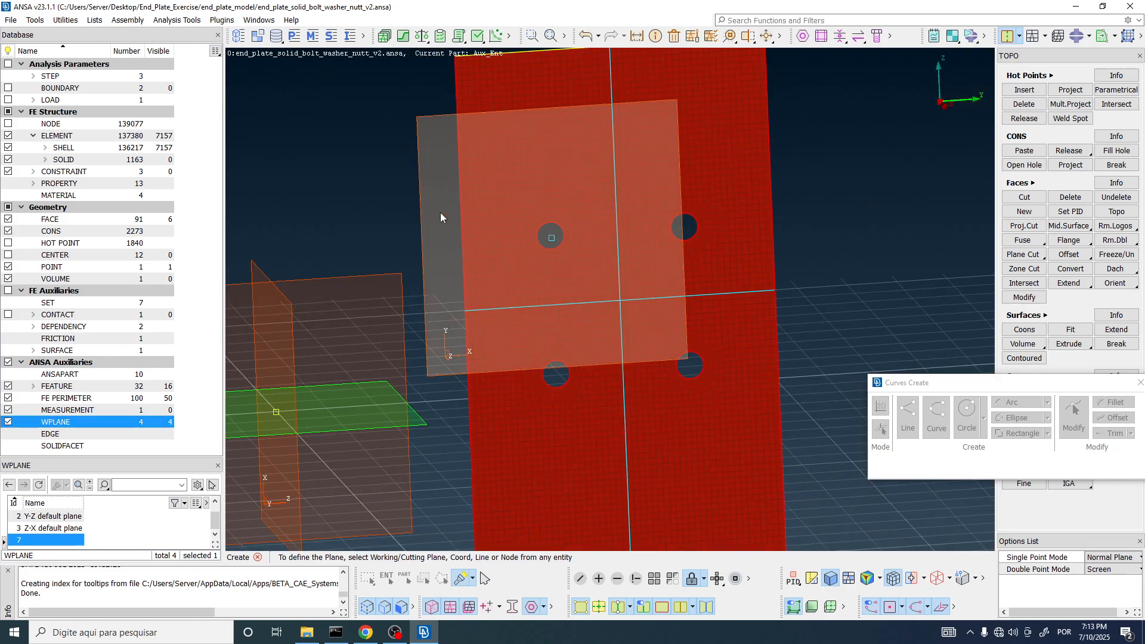
{"action": "left_click", "coordinate": [423, 123]}
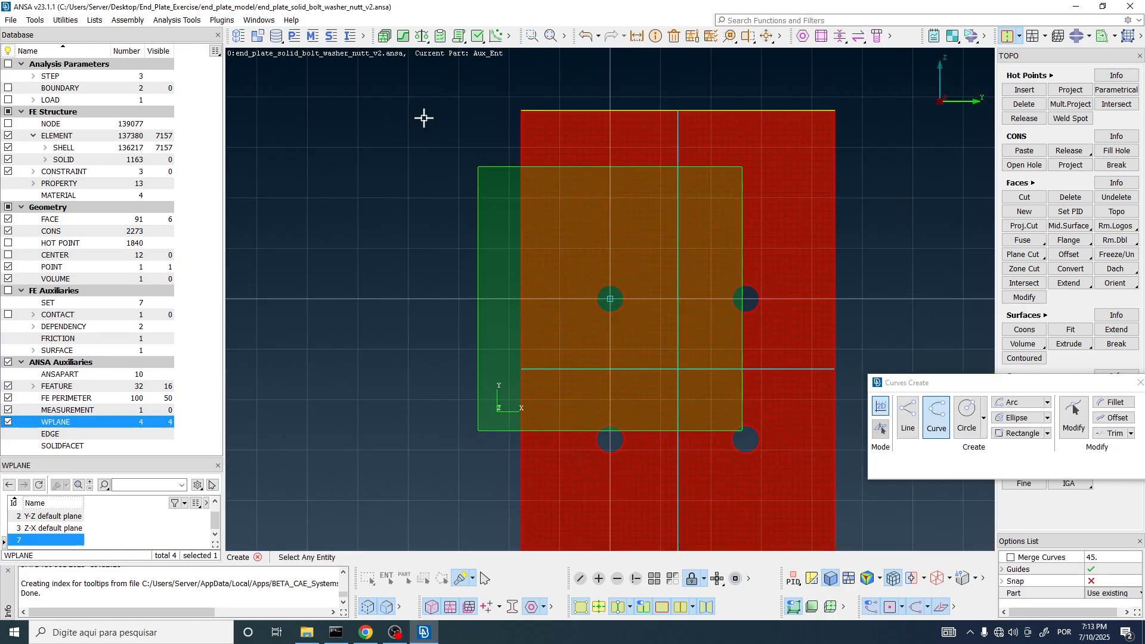
{"action": "left_click", "coordinate": [8, 422]}
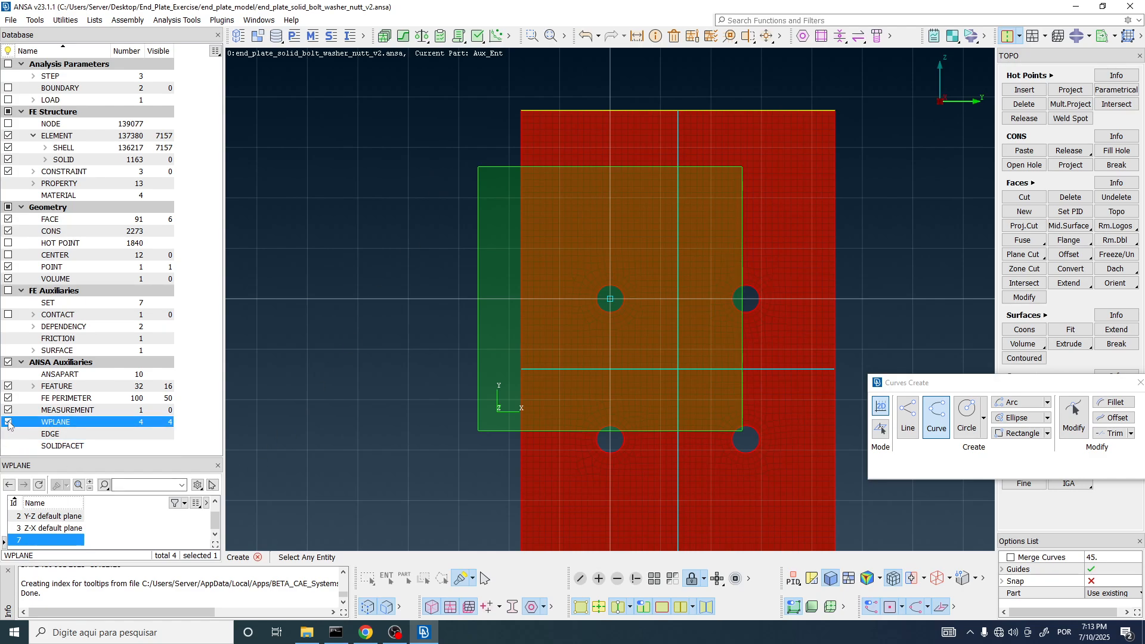
Create a circle of radius 10 centred on the point in the bolt hole
{"action": "left_click", "coordinate": [967, 417]}
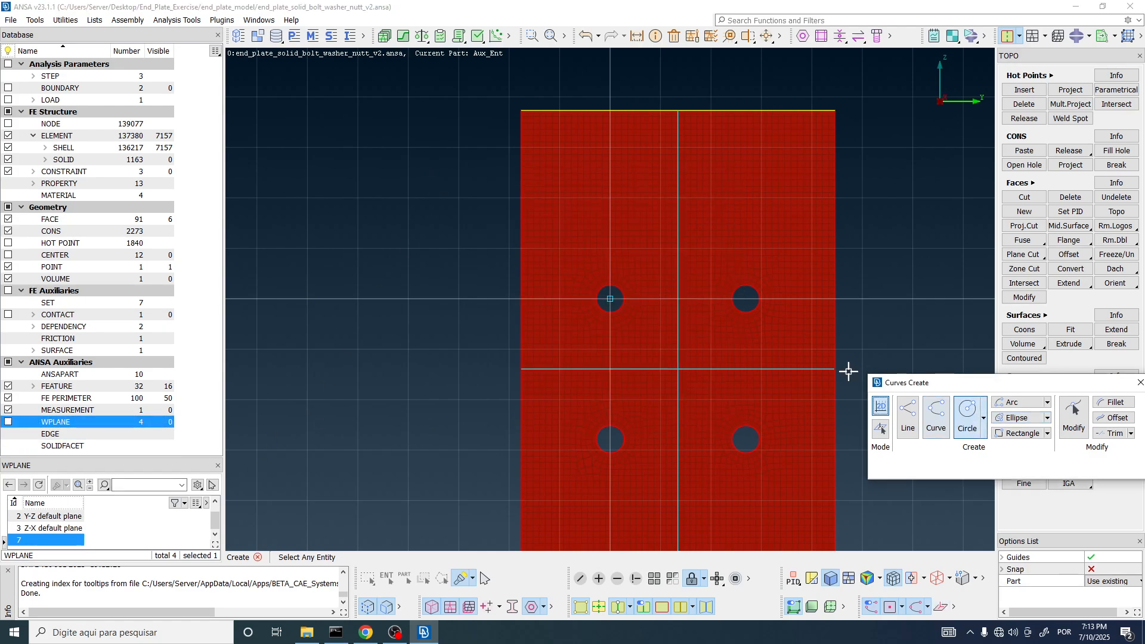
{"action": "scroll", "coordinate": [610, 299], "scroll_direction": "up", "scroll_amount": 6}
{"action": "left_click", "coordinate": [648, 275]}
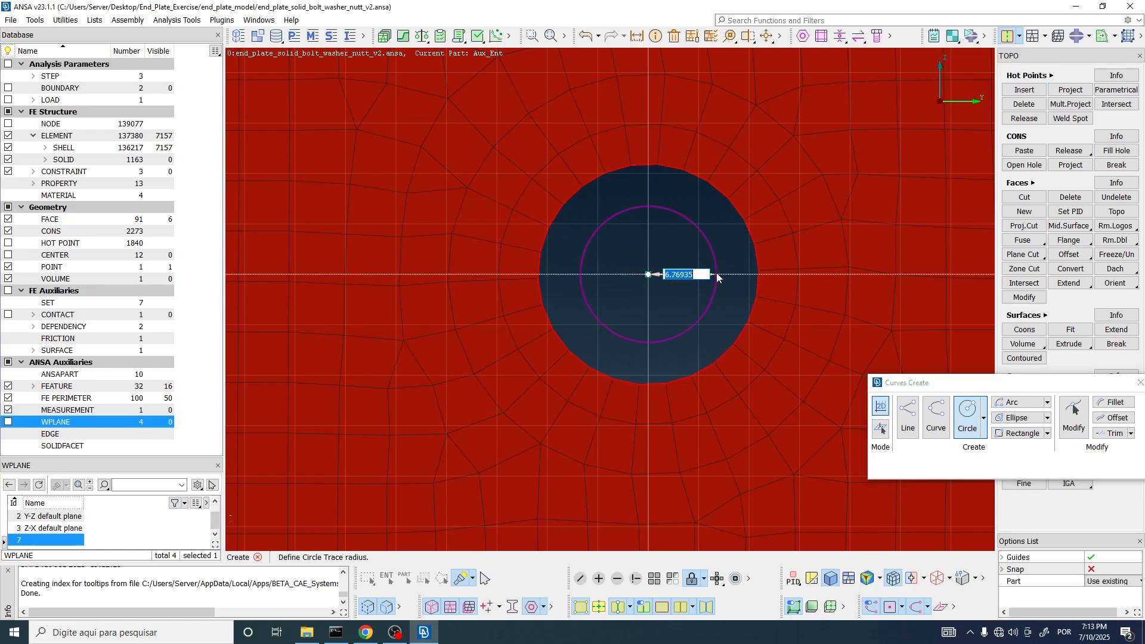
{"action": "type", "text": "10"}
{"action": "key", "text": "Return"}
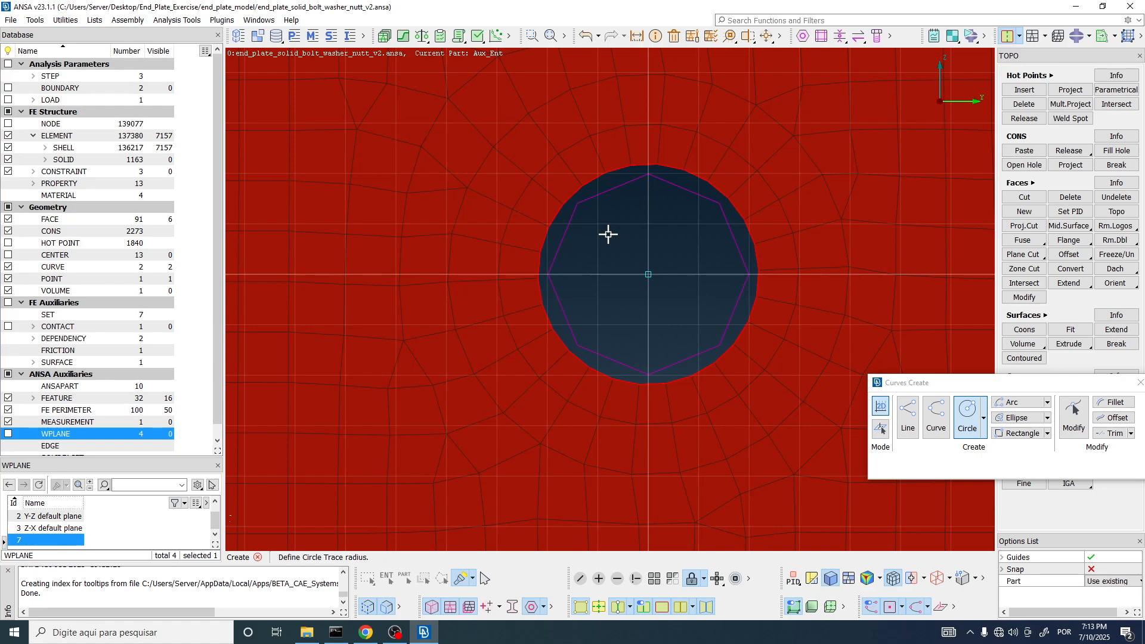
Create a concentric circle of radius 18 around the same bolt hole point
{"action": "left_click", "coordinate": [648, 275]}
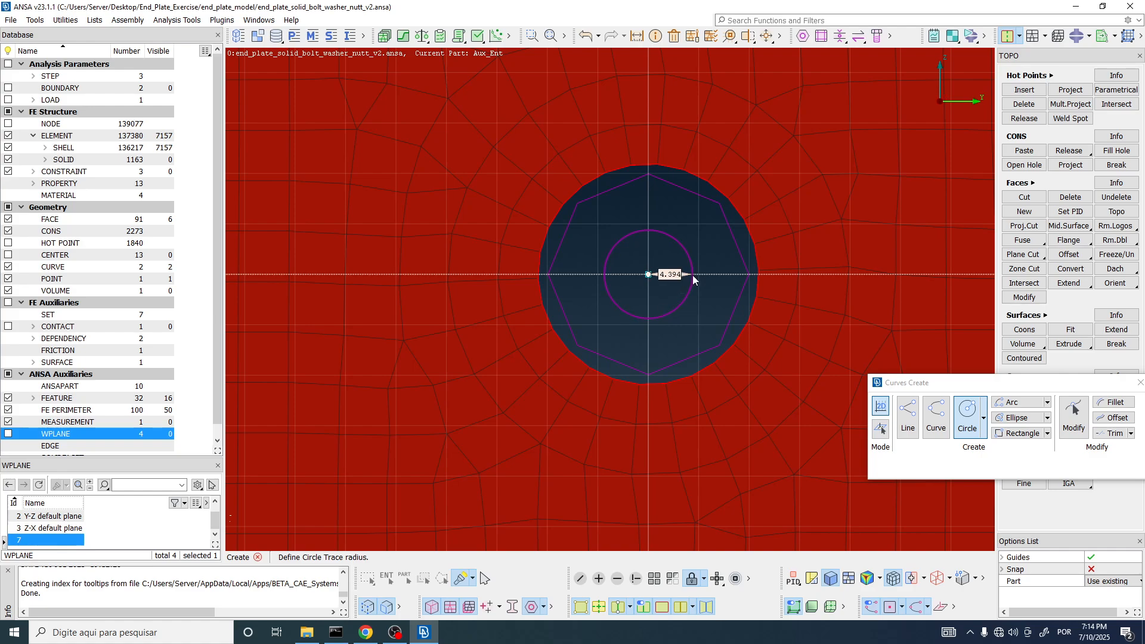
{"action": "type", "text": "18"}
{"action": "key", "text": "Return"}
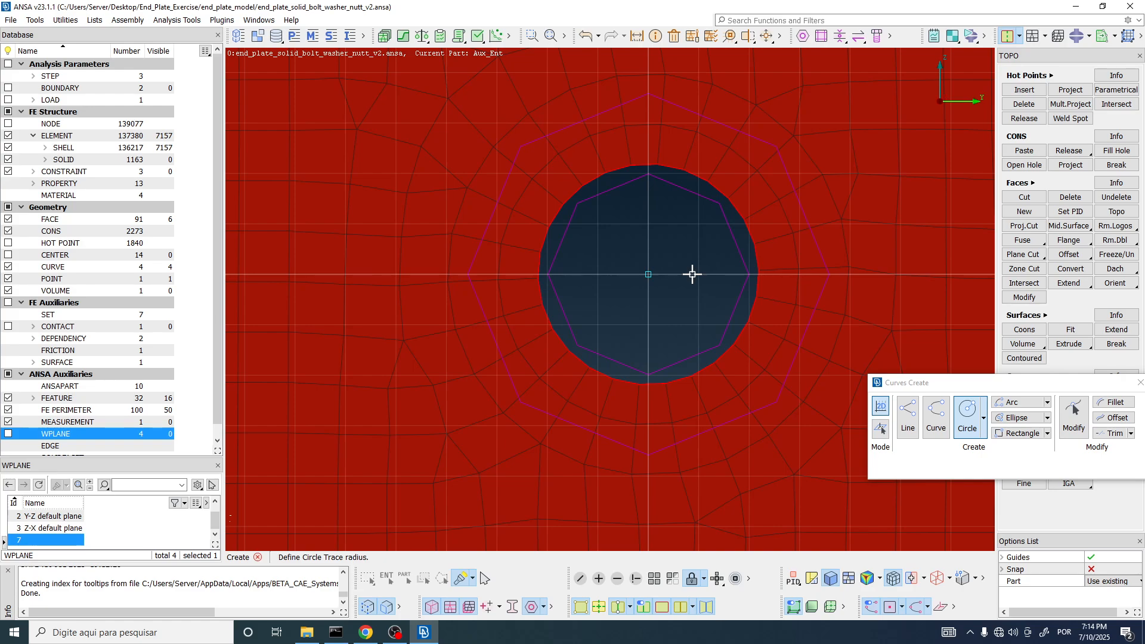
Draw a vertical line connecting the uppermost points of the inner and outer circles
{"action": "left_click", "coordinate": [908, 424]}
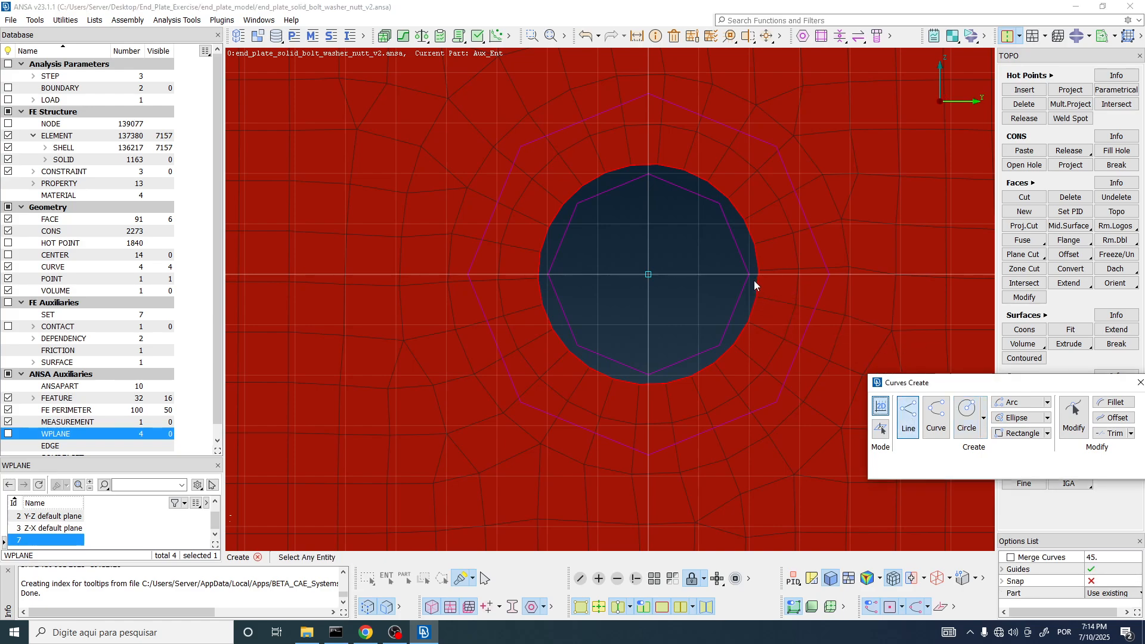
{"action": "left_click", "coordinate": [648, 175]}
{"action": "left_click", "coordinate": [649, 94]}
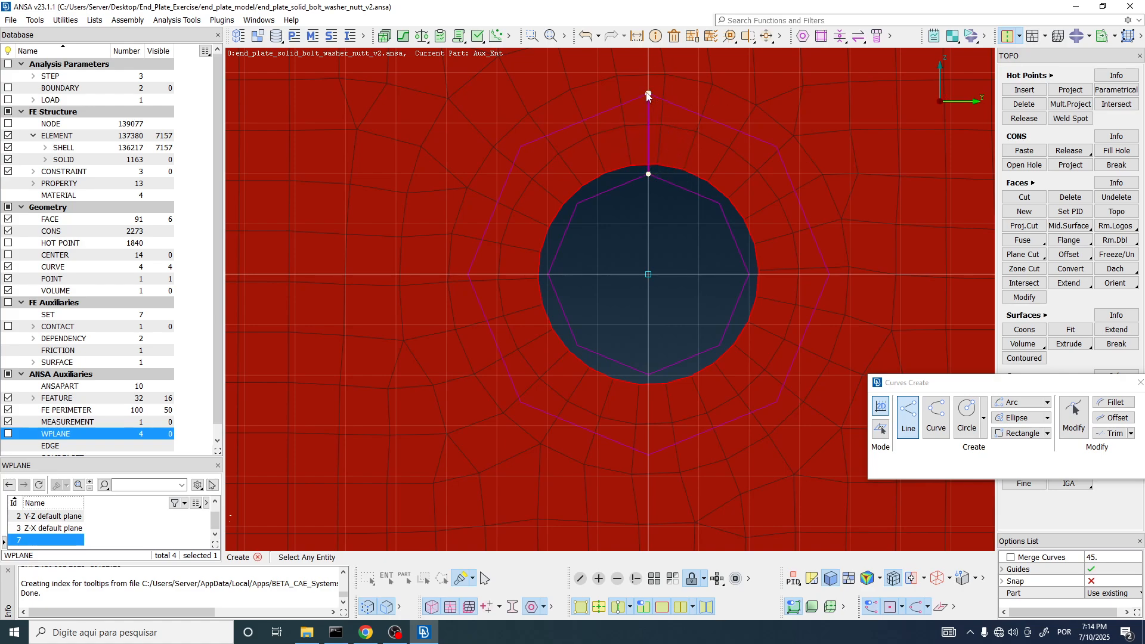
{"action": "middle_click", "coordinate": [683, 110]}
Draw a vertical line connecting the lowest points of the inner and outer circles, and finish curve creation
{"action": "left_click", "coordinate": [645, 374]}
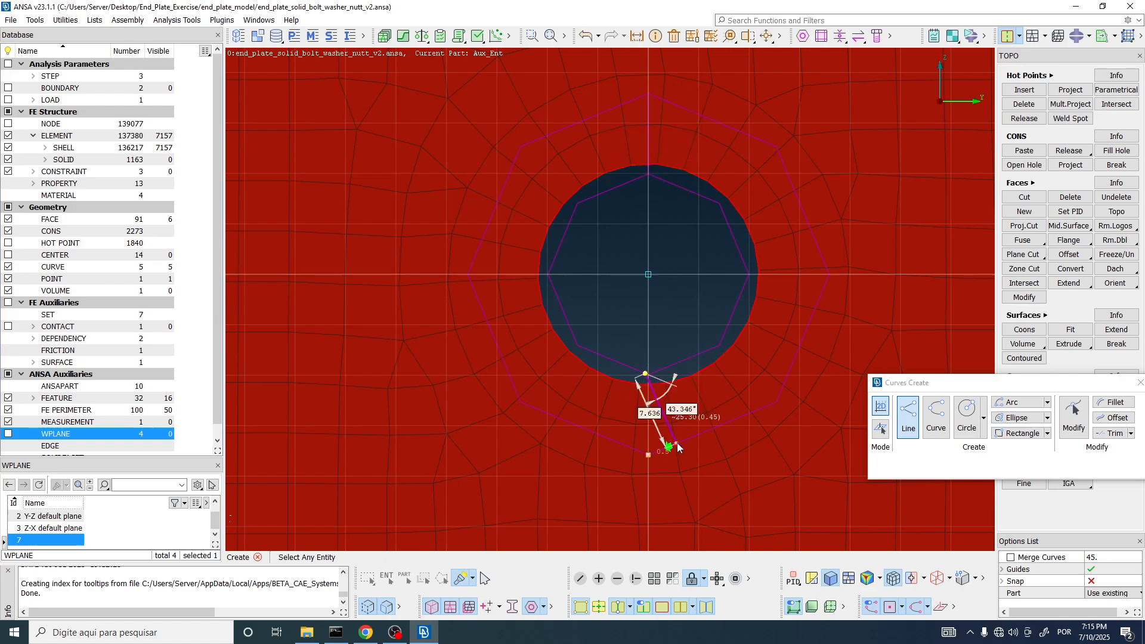
{"action": "right_click", "coordinate": [666, 385]}
{"action": "left_click", "coordinate": [649, 375]}
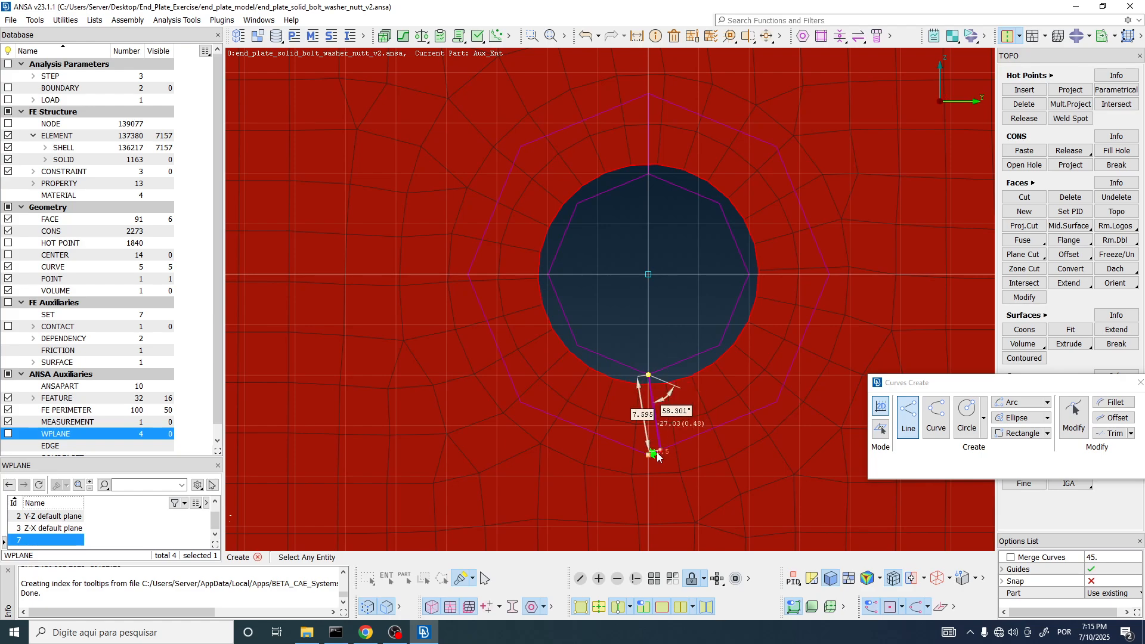
{"action": "left_click", "coordinate": [649, 455]}
{"action": "middle_click", "coordinate": [660, 238]}
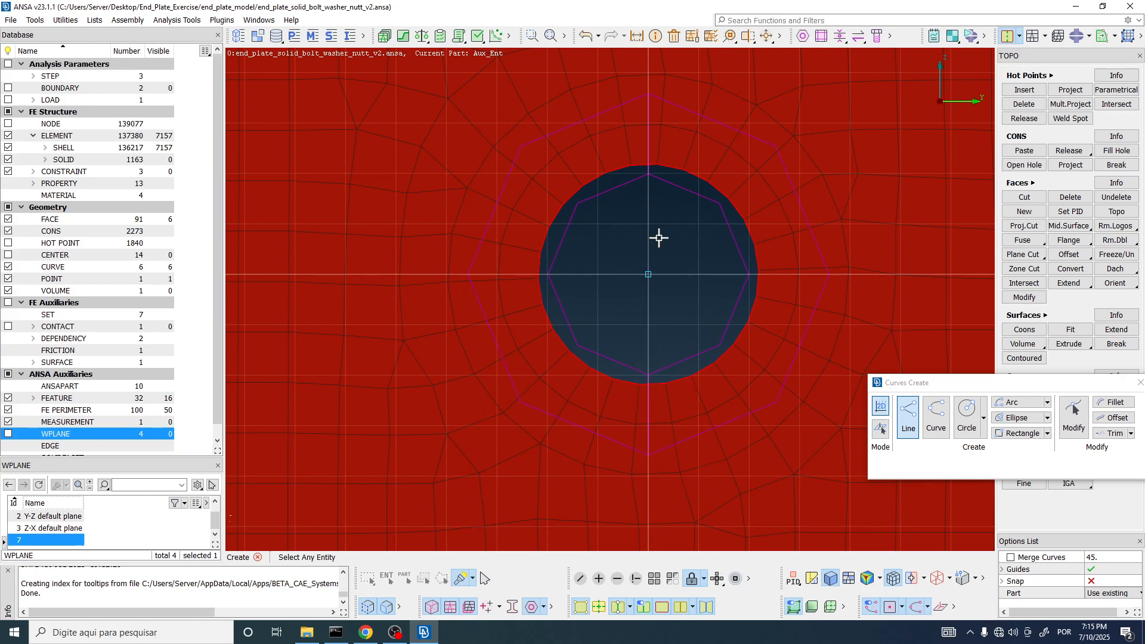
{"action": "right_click_drag", "start_coordinate": [659, 238], "coordinate": [665, 294], "text": "ctrl"}
{"action": "left_click_drag", "start_coordinate": [670, 273], "coordinate": [631, 300], "text": "ctrl"}
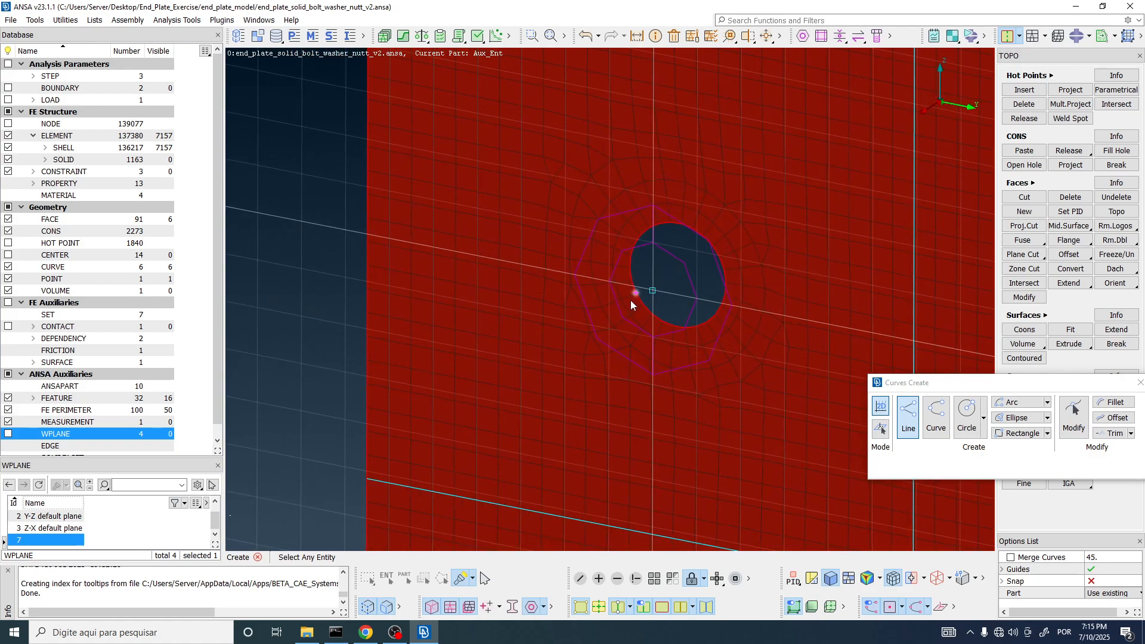
{"action": "left_click", "coordinate": [1136, 388]}
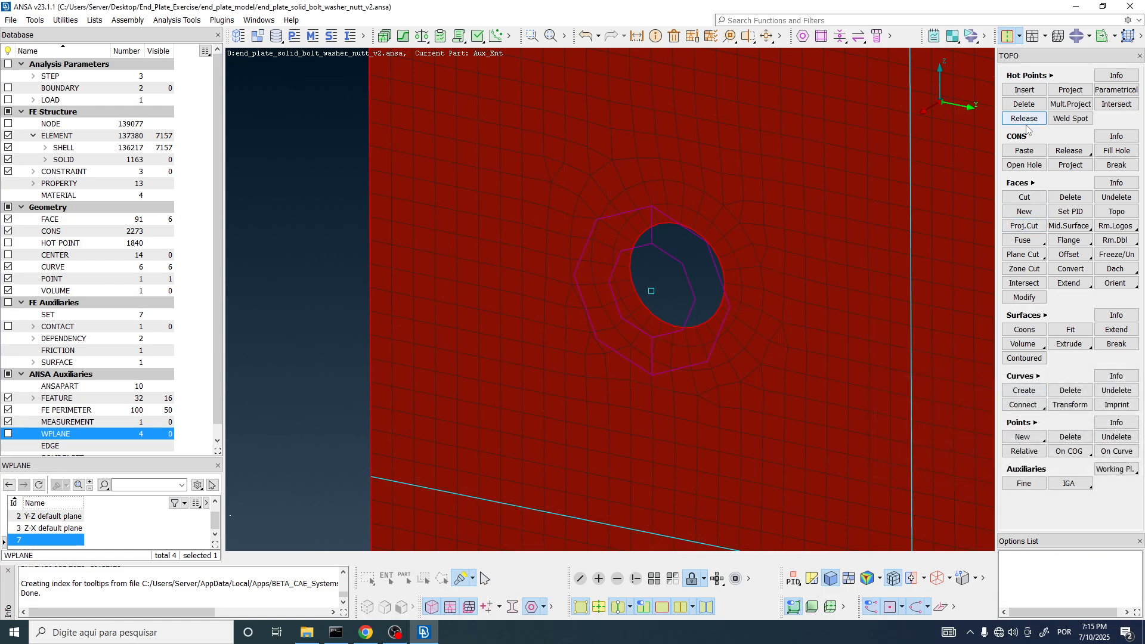
Project the upper line's two end points onto the inner and outer circles to split them there
{"action": "left_click", "coordinate": [1070, 90]}
{"action": "scroll", "coordinate": [650, 248], "scroll_direction": "up", "scroll_amount": 5}
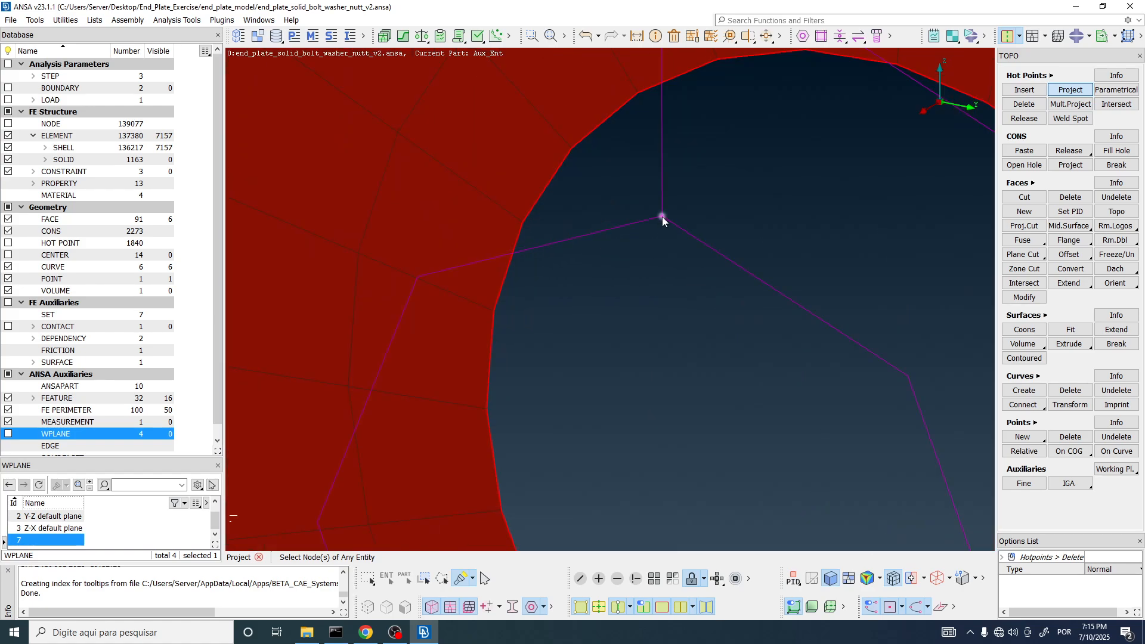
{"action": "left_click", "coordinate": [662, 217]}
{"action": "scroll", "coordinate": [665, 343], "scroll_direction": "down", "scroll_amount": 5}
{"action": "scroll", "coordinate": [665, 239], "scroll_direction": "up", "scroll_amount": 5}
{"action": "left_click", "coordinate": [669, 217]}
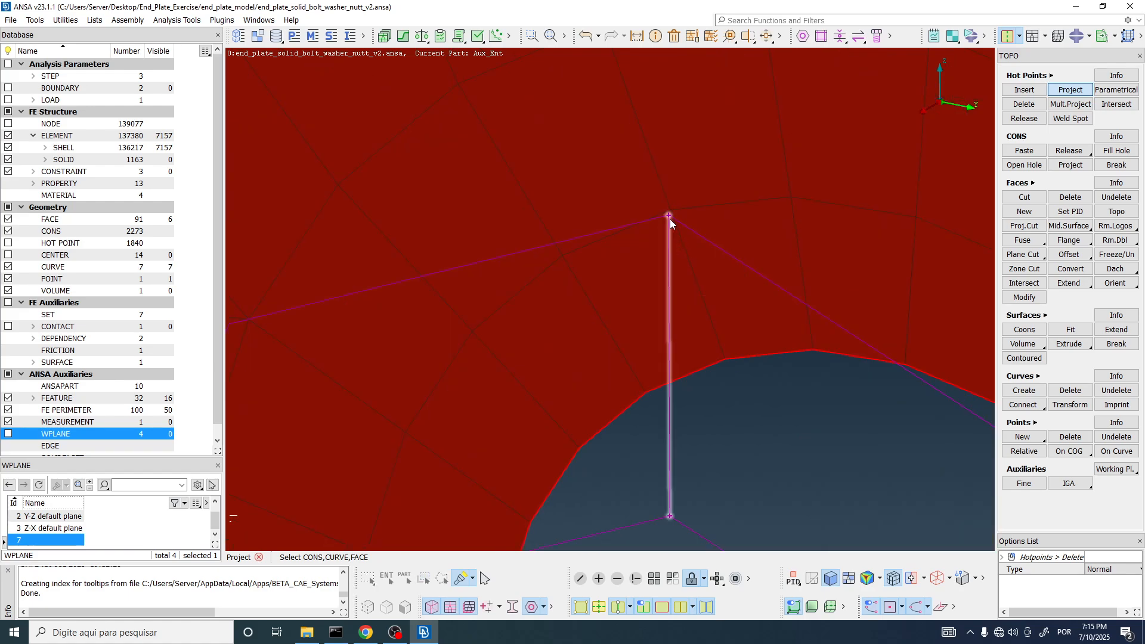
{"action": "left_click", "coordinate": [731, 246]}
{"action": "scroll", "coordinate": [668, 219], "scroll_direction": "down", "scroll_amount": 5}
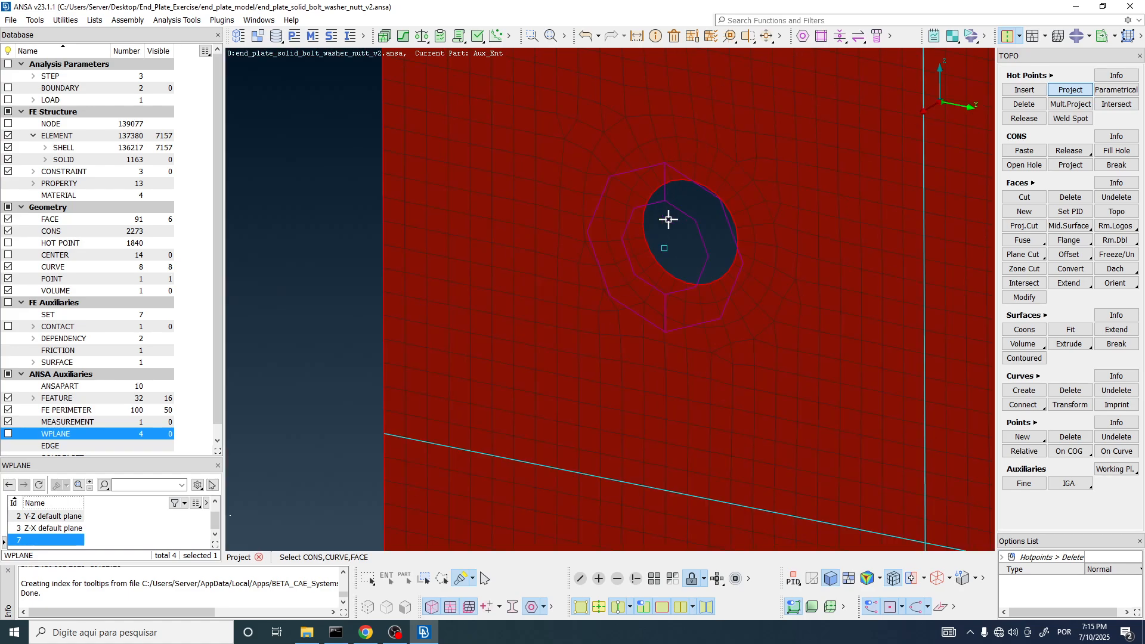
Project the lower line's two end points onto both circles to split them, and list the curves to check the segments
{"action": "scroll", "coordinate": [658, 333], "scroll_direction": "up", "scroll_amount": 5}
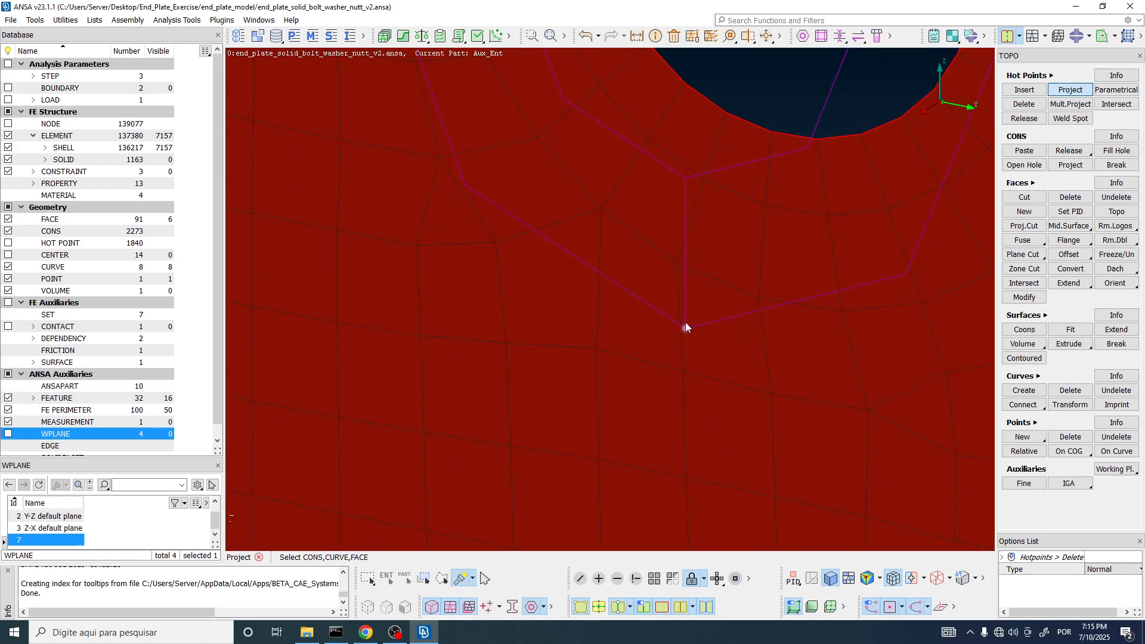
{"action": "left_click", "coordinate": [685, 327]}
{"action": "left_click", "coordinate": [703, 330]}
{"action": "middle_click_drag", "start_coordinate": [693, 227], "coordinate": [691, 280], "text": "ctrl"}
{"action": "left_click", "coordinate": [682, 235]}
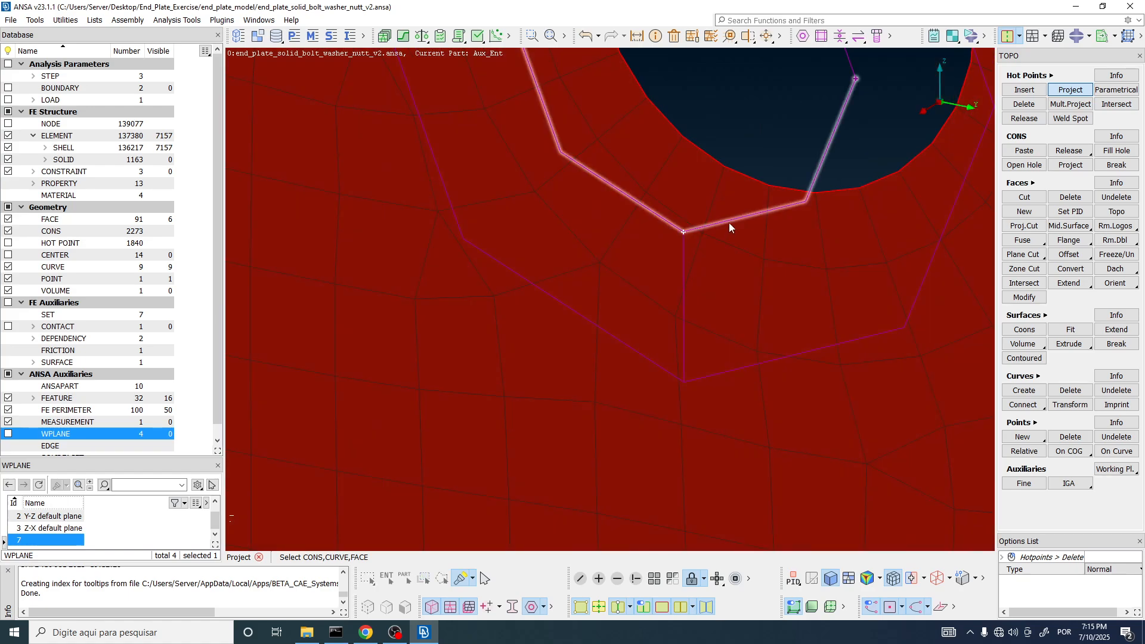
{"action": "scroll", "coordinate": [710, 332], "scroll_direction": "down", "scroll_amount": 3}
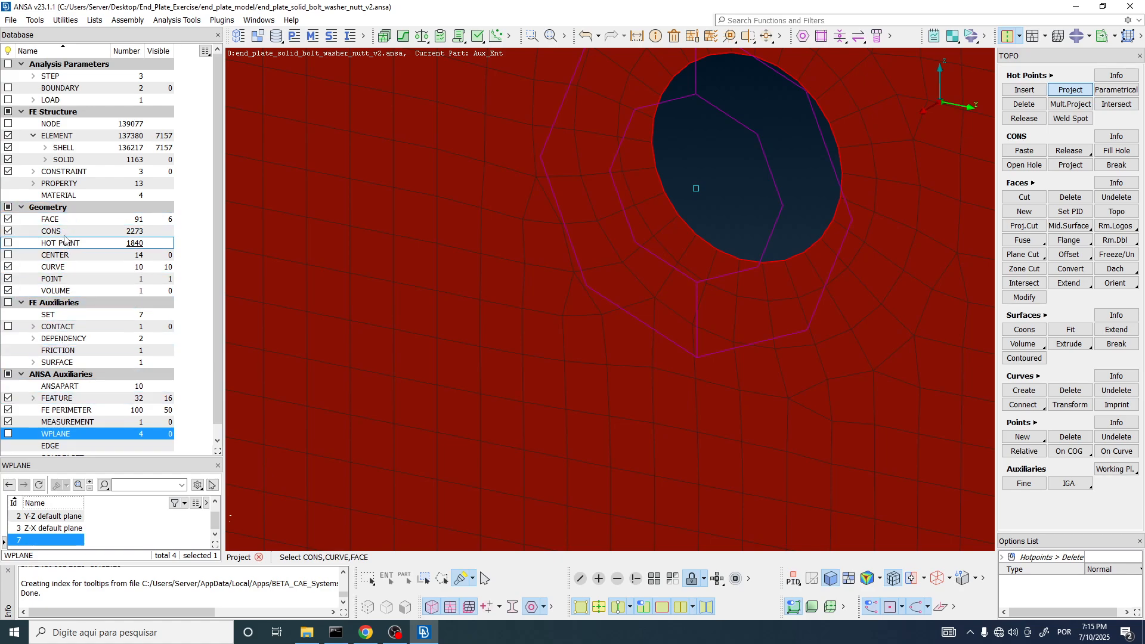
{"action": "left_click", "coordinate": [58, 267]}
{"action": "scroll", "coordinate": [487, 366], "scroll_direction": "down", "scroll_amount": 3}
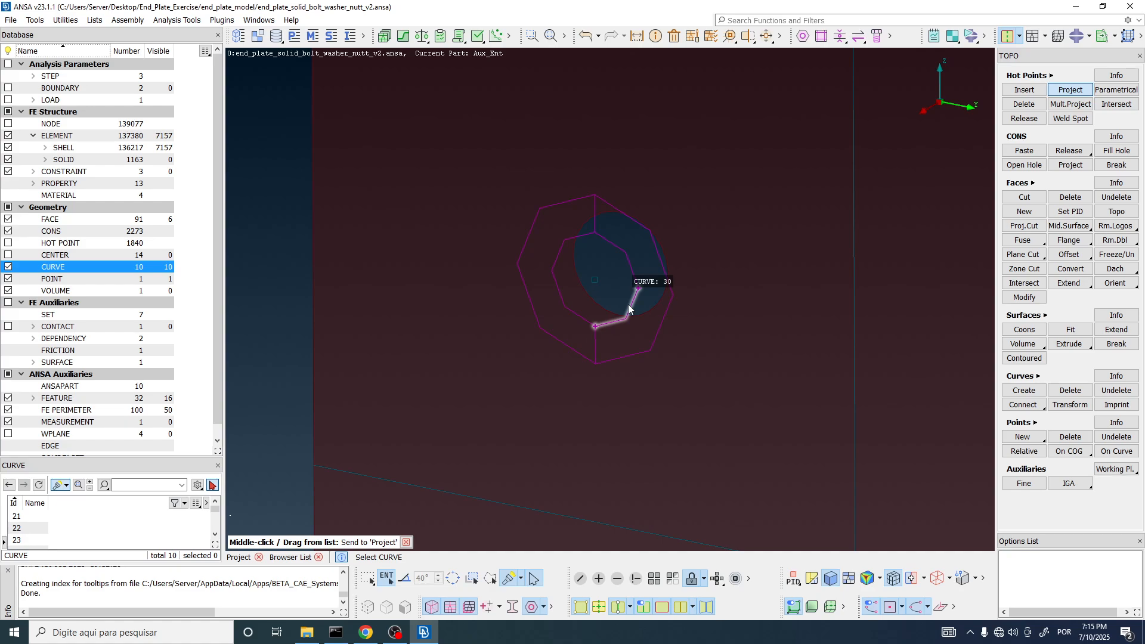
Start a new planar face, and hide the shell mesh and existing faces so only the ring curves are displayed
{"action": "left_click", "coordinate": [1031, 213]}
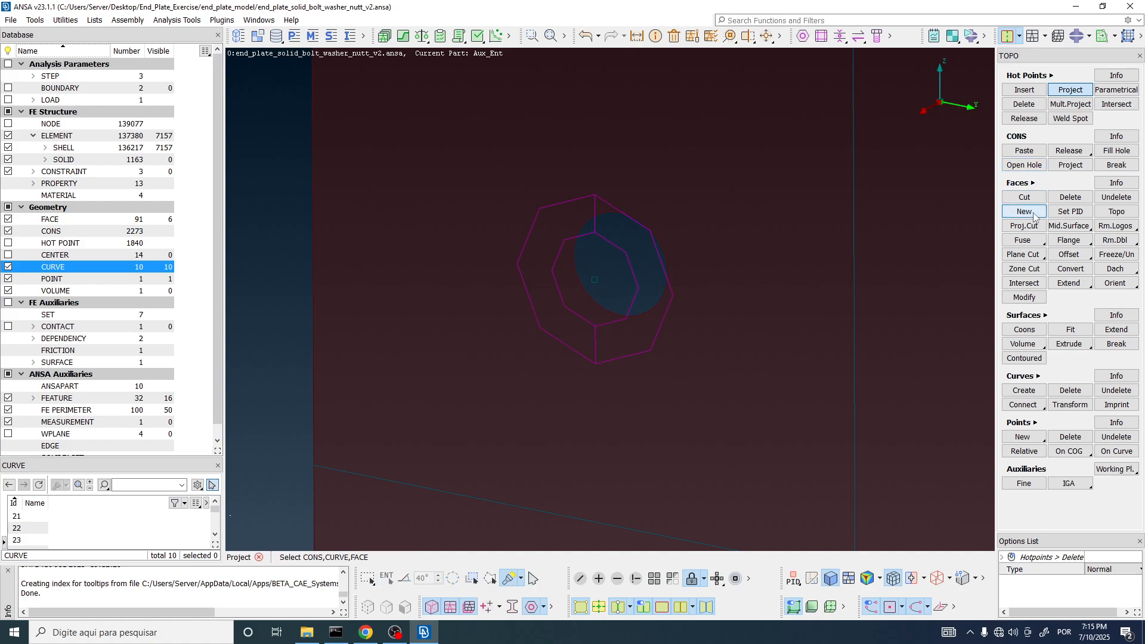
{"action": "left_click", "coordinate": [716, 267]}
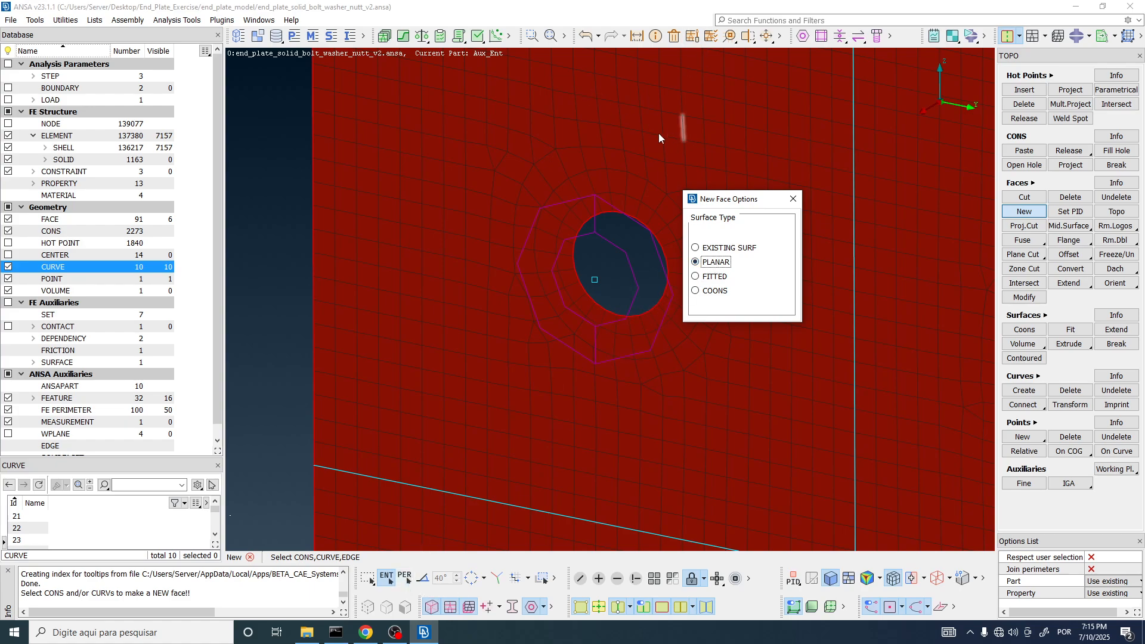
{"action": "left_click", "coordinate": [449, 607]}
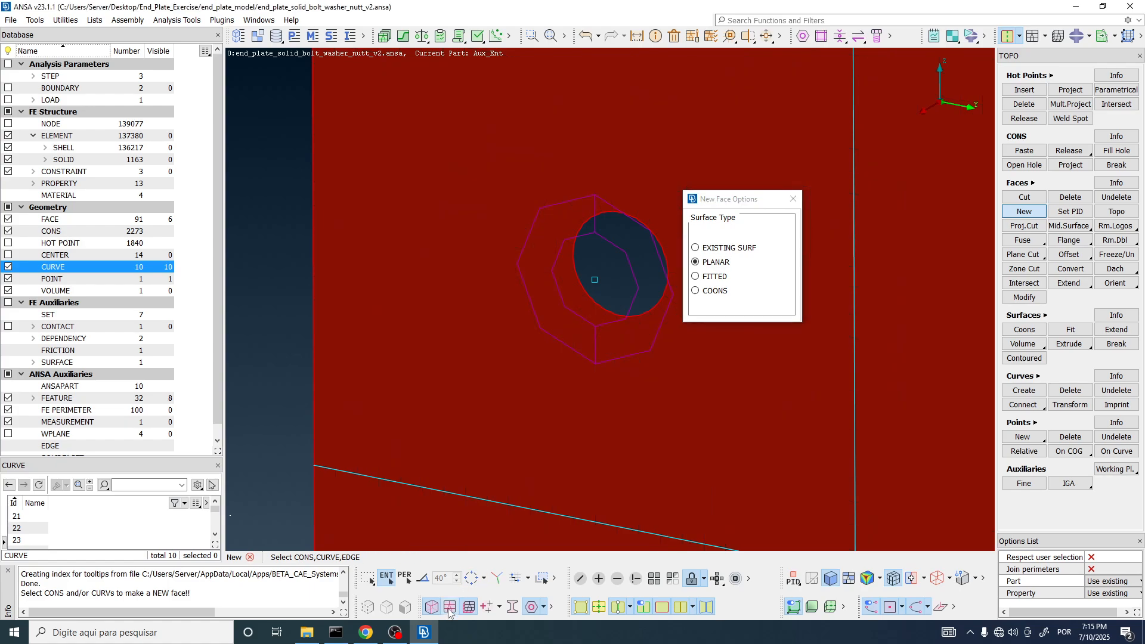
{"action": "left_click", "coordinate": [577, 609]}
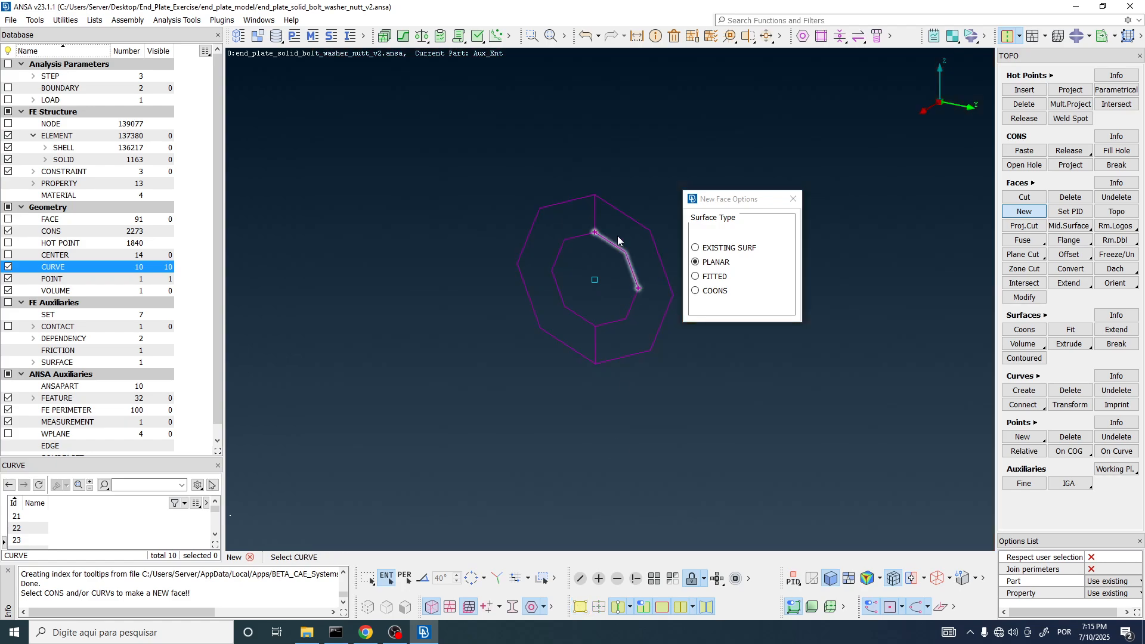
Create a planar face from the two vertical lines and the half-circle segments on the +Y side, assigned to the temp property
{"action": "left_click", "coordinate": [596, 216]}
{"action": "left_click", "coordinate": [614, 209]}
{"action": "left_click", "coordinate": [659, 336]}
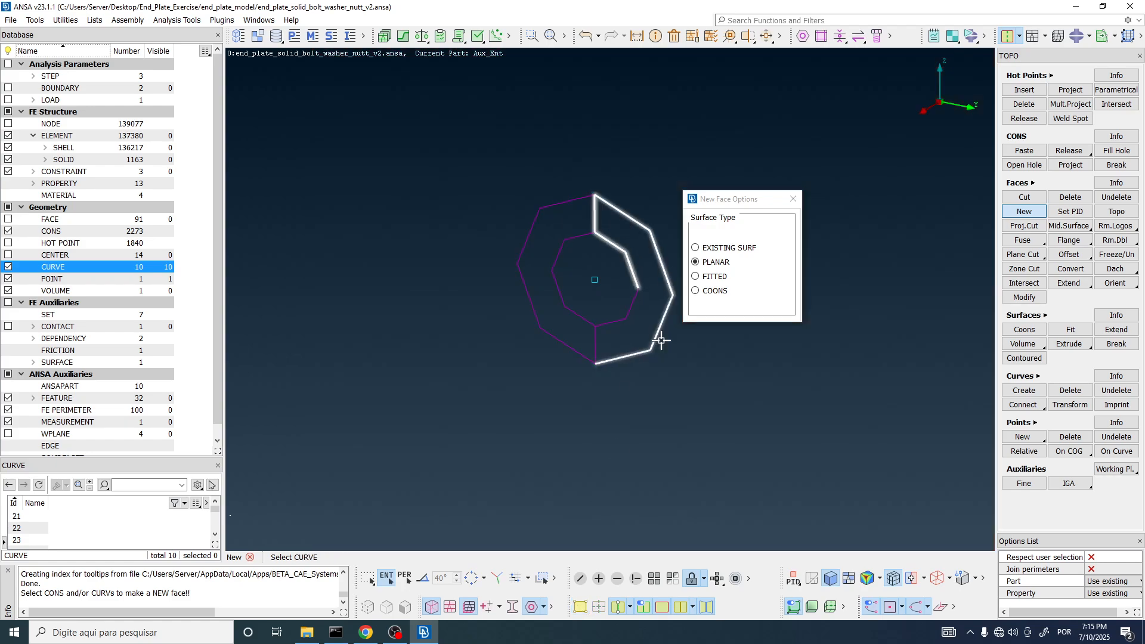
{"action": "left_click", "coordinate": [618, 314]}
{"action": "middle_click", "coordinate": [601, 341]}
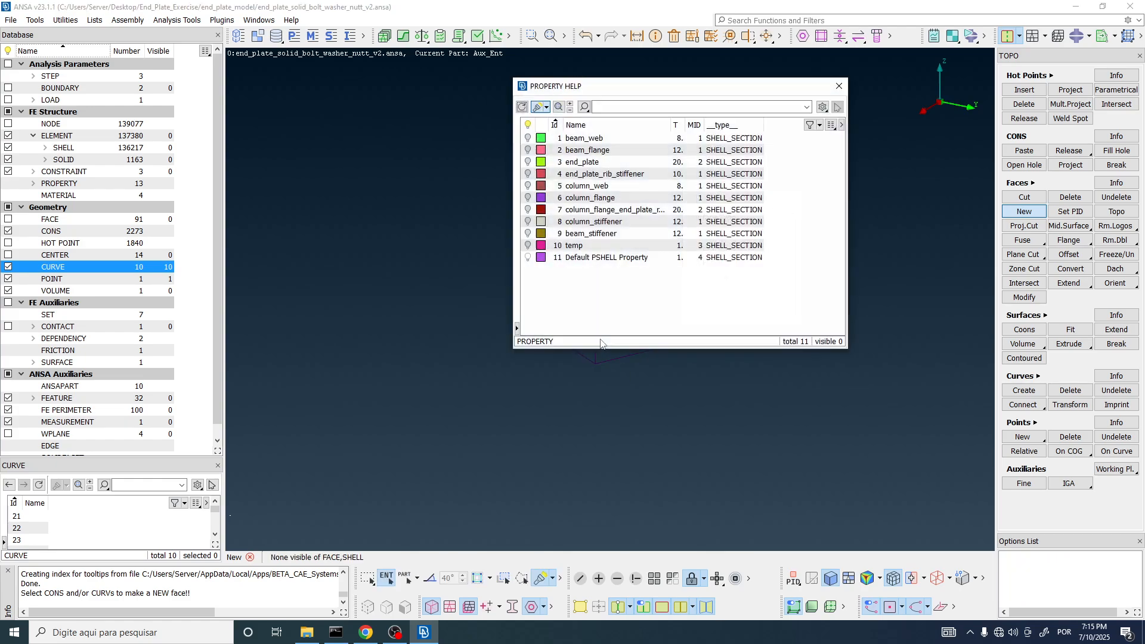
{"action": "left_click_drag", "start_coordinate": [616, 87], "coordinate": [315, 73]}
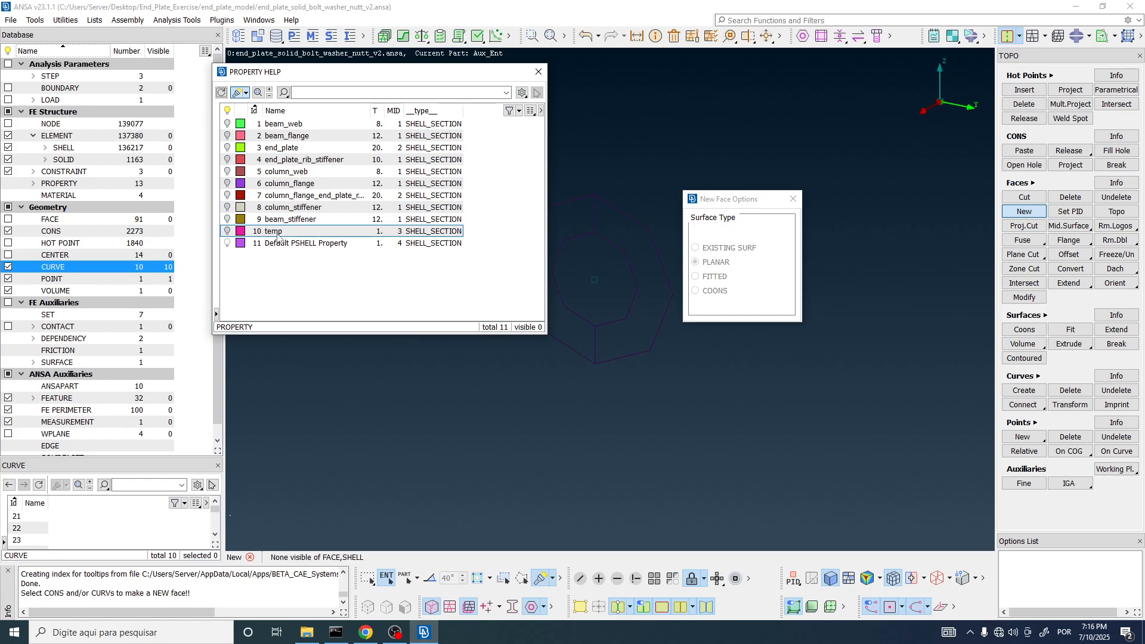
{"action": "double_click", "coordinate": [275, 231]}
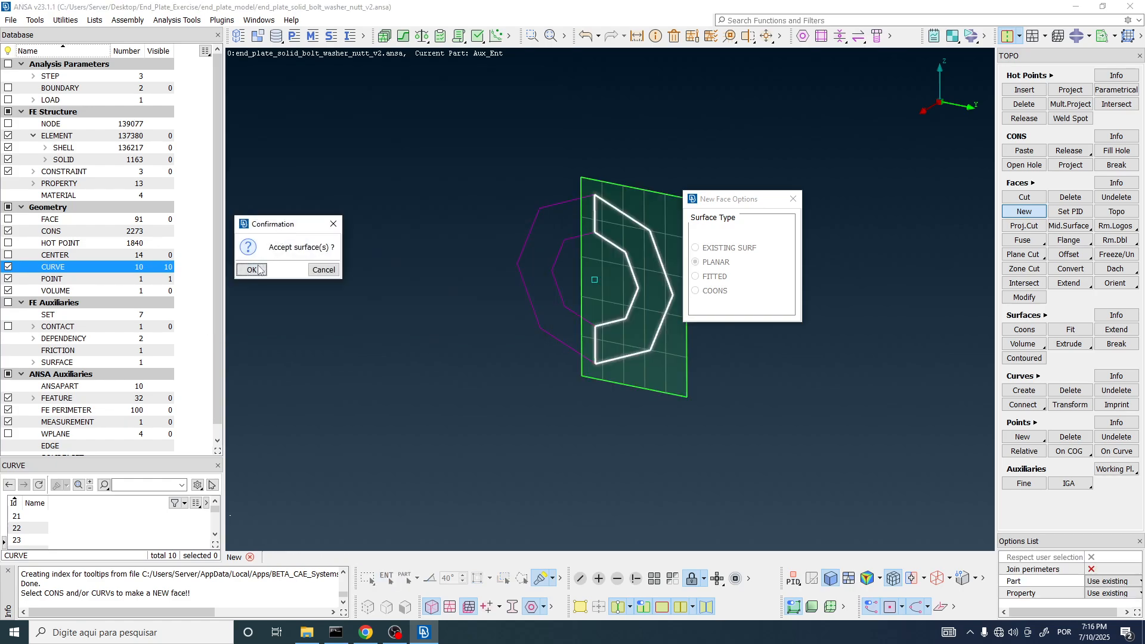
{"action": "left_click", "coordinate": [252, 270]}
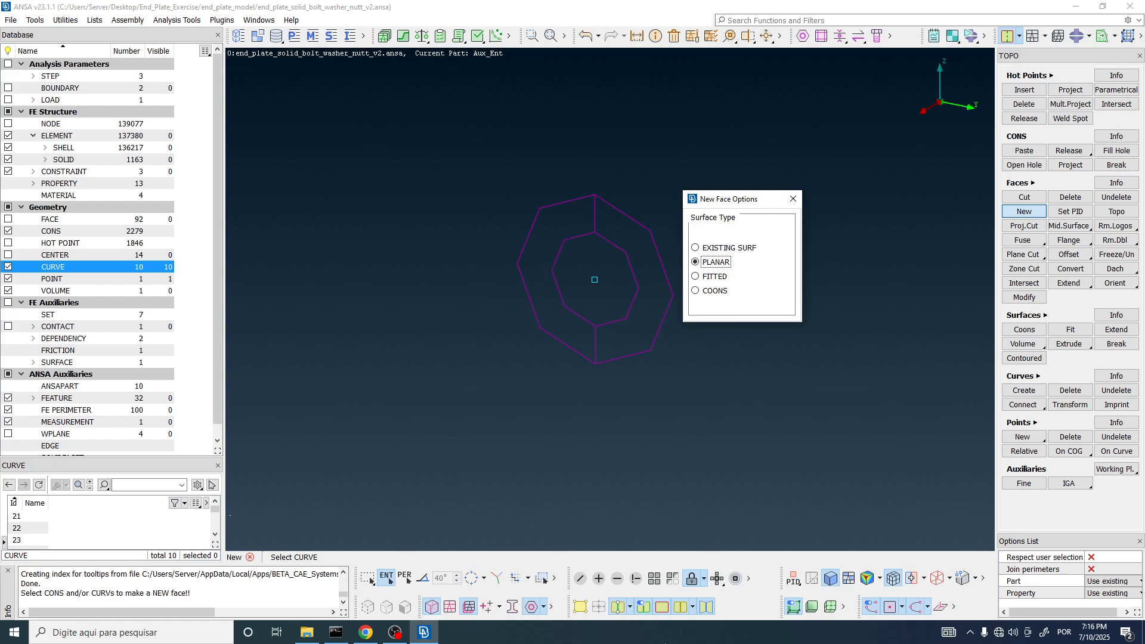
Redisplay the faces and hide the surrounding column parts by property, keeping only the new half-ring face and the curves
{"action": "left_click", "coordinate": [583, 613]}
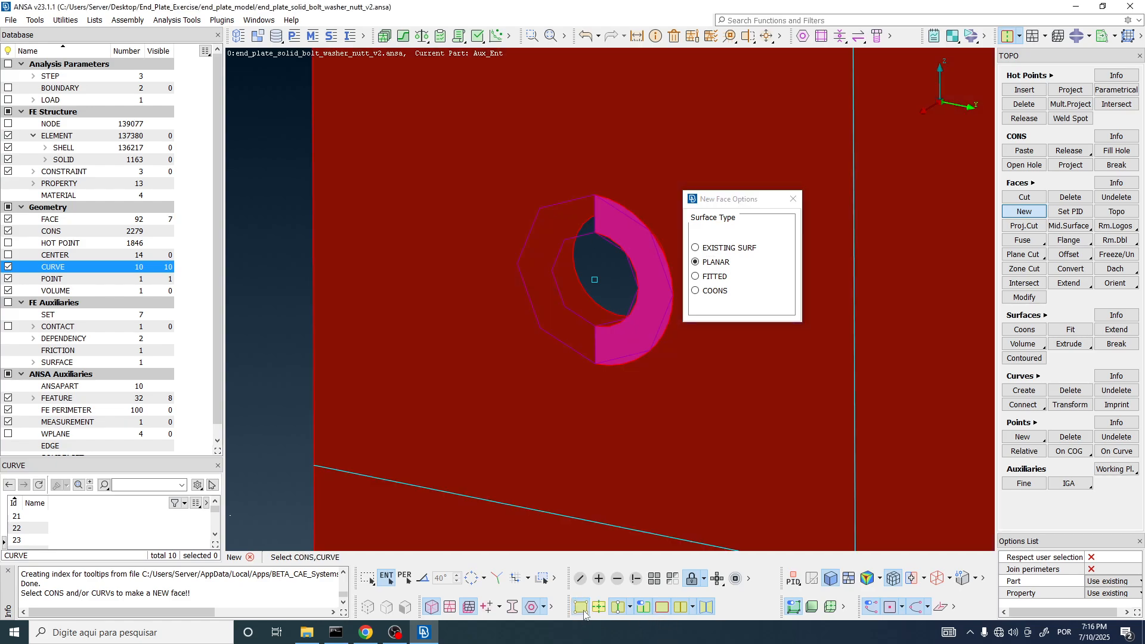
{"action": "left_click", "coordinate": [618, 580]}
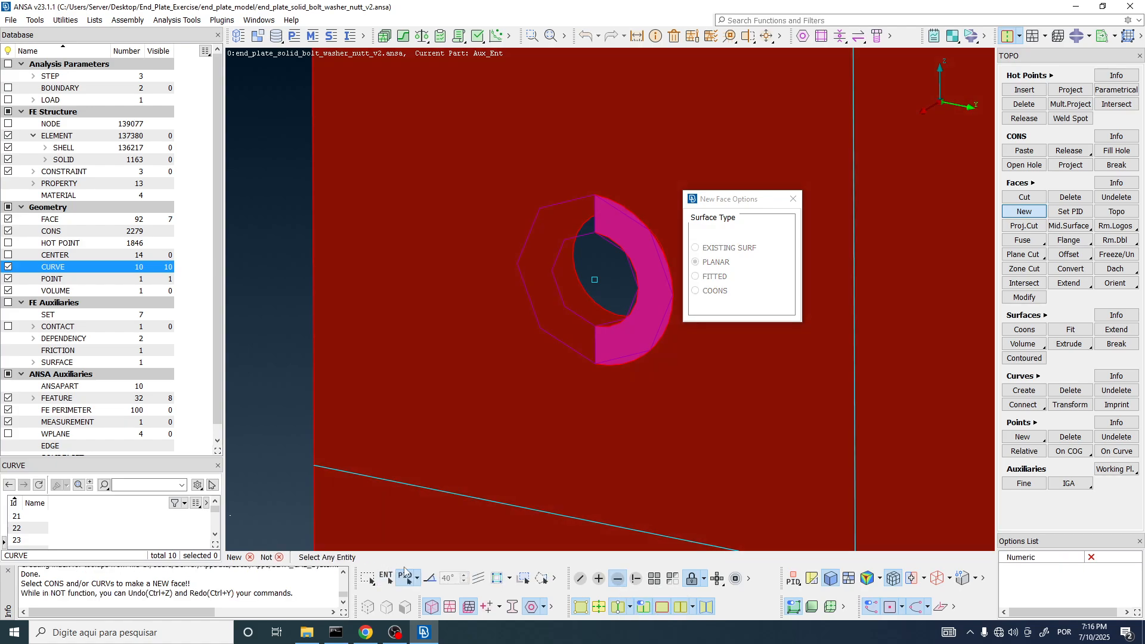
{"action": "left_click", "coordinate": [417, 578]}
{"action": "left_click", "coordinate": [433, 497]}
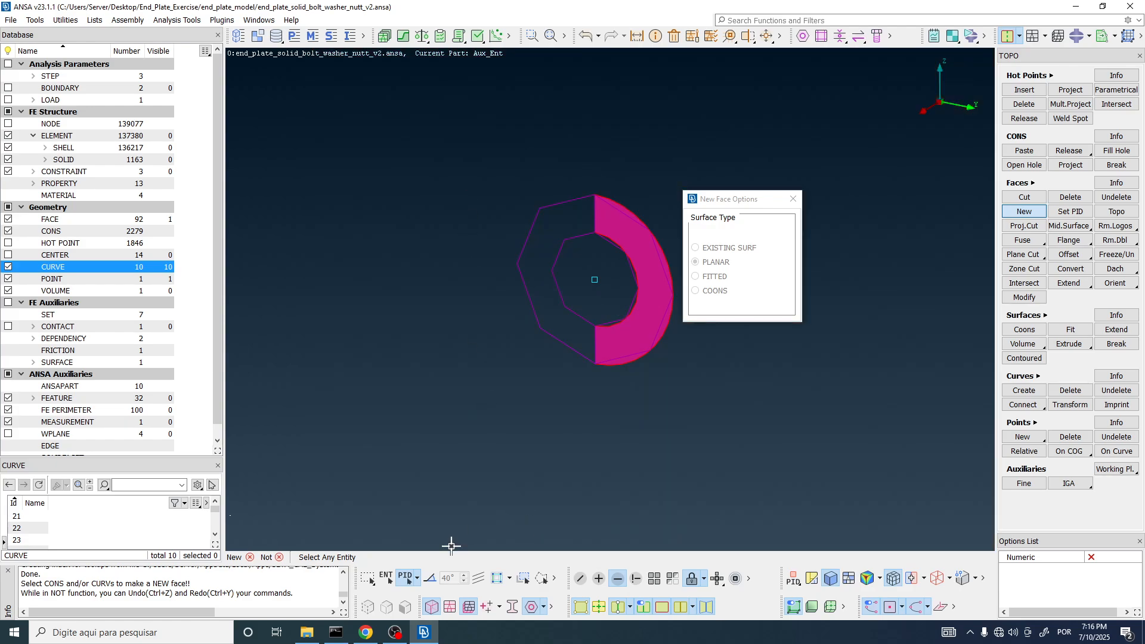
{"action": "left_click", "coordinate": [279, 557]}
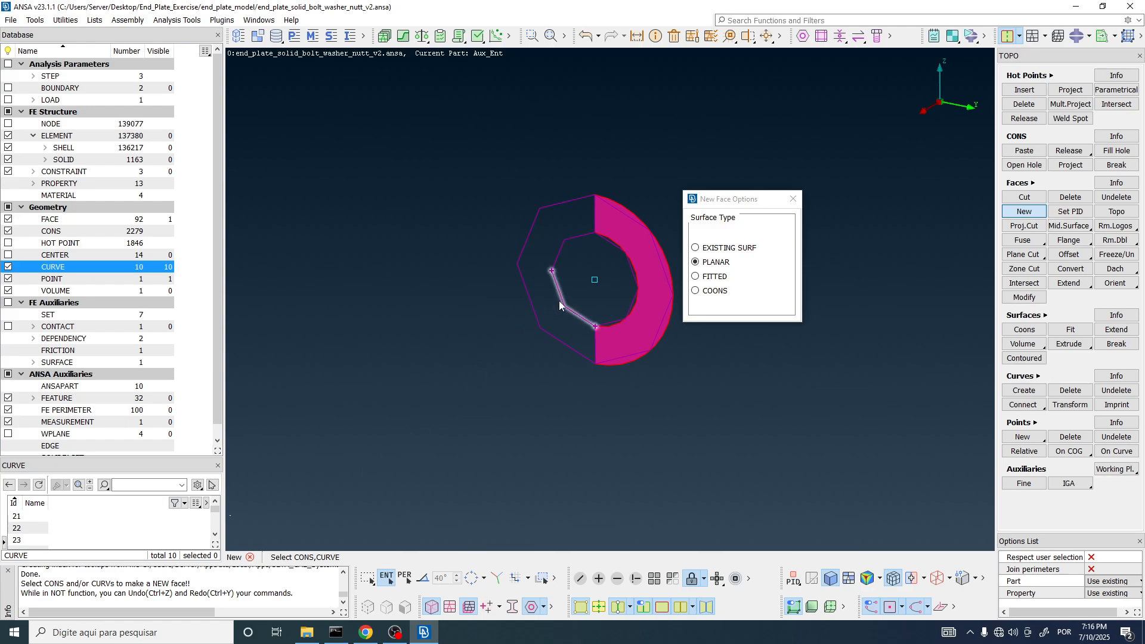
Create the opposite half-ring as a planar face with the temp property from its bounding curves, and hide the curves
{"action": "left_click", "coordinate": [596, 213]}
{"action": "left_click", "coordinate": [512, 310]}
{"action": "left_click", "coordinate": [527, 308]}
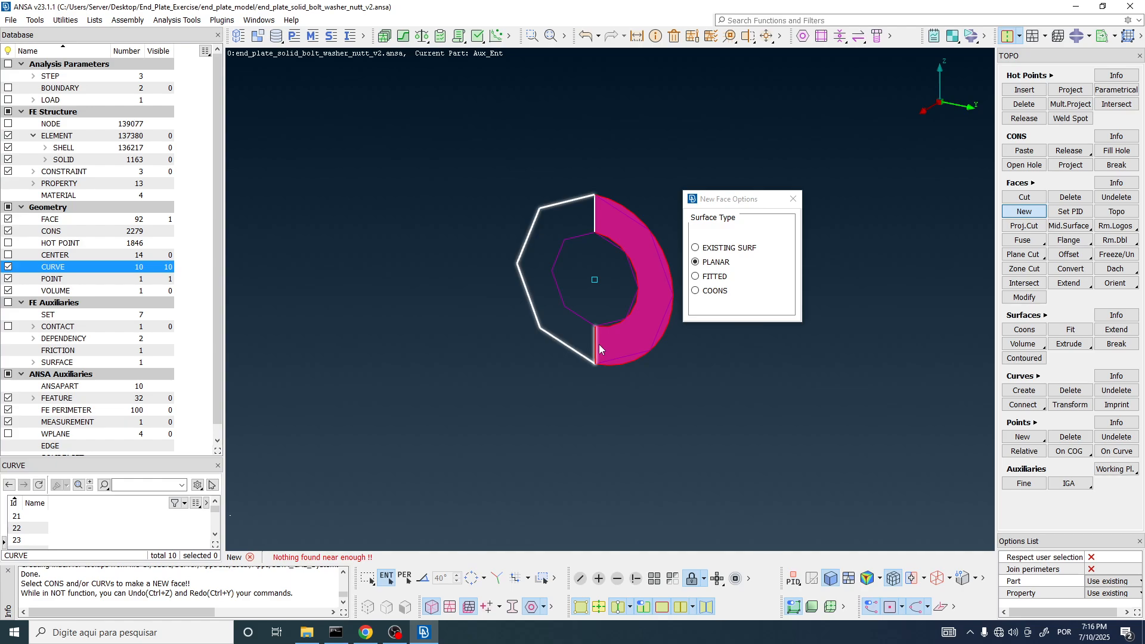
{"action": "left_click", "coordinate": [597, 344]}
{"action": "left_click", "coordinate": [576, 308]}
{"action": "left_click", "coordinate": [567, 243]}
{"action": "middle_click", "coordinate": [567, 247]}
{"action": "left_click", "coordinate": [550, 275]}
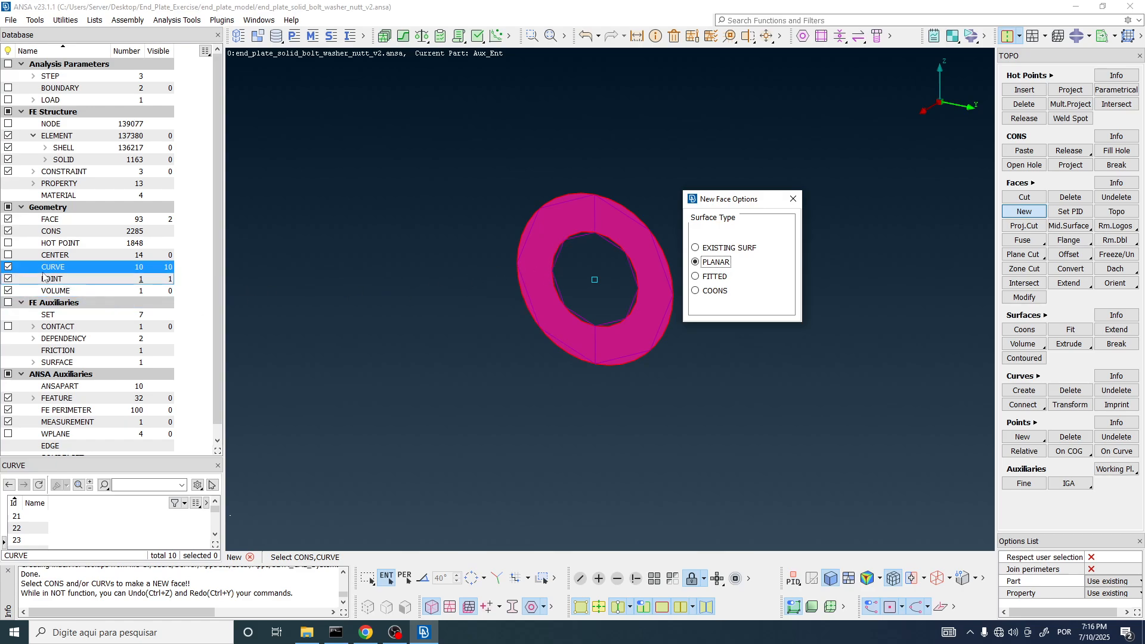
{"action": "left_click", "coordinate": [9, 268]}
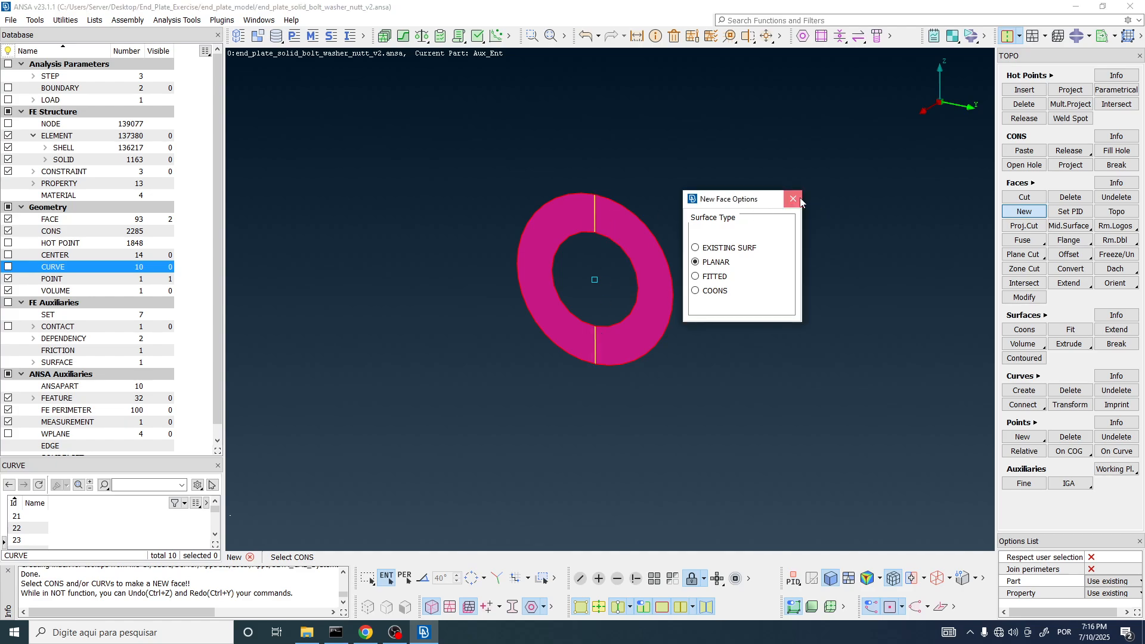
{"action": "left_click", "coordinate": [800, 198]}
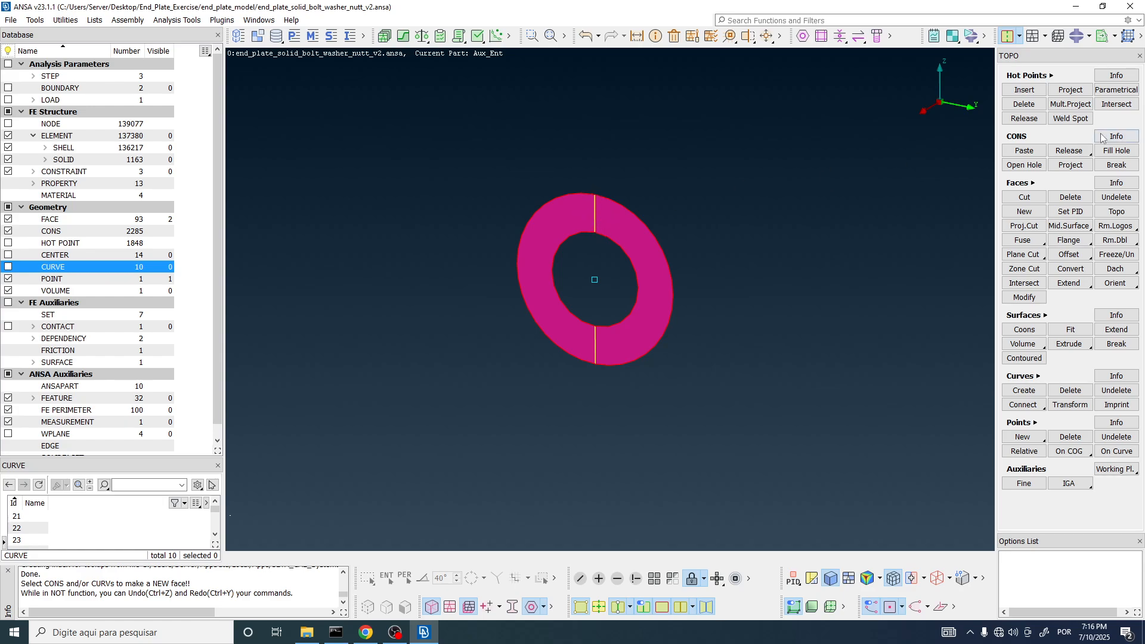
{"action": "left_click", "coordinate": [1119, 211]}
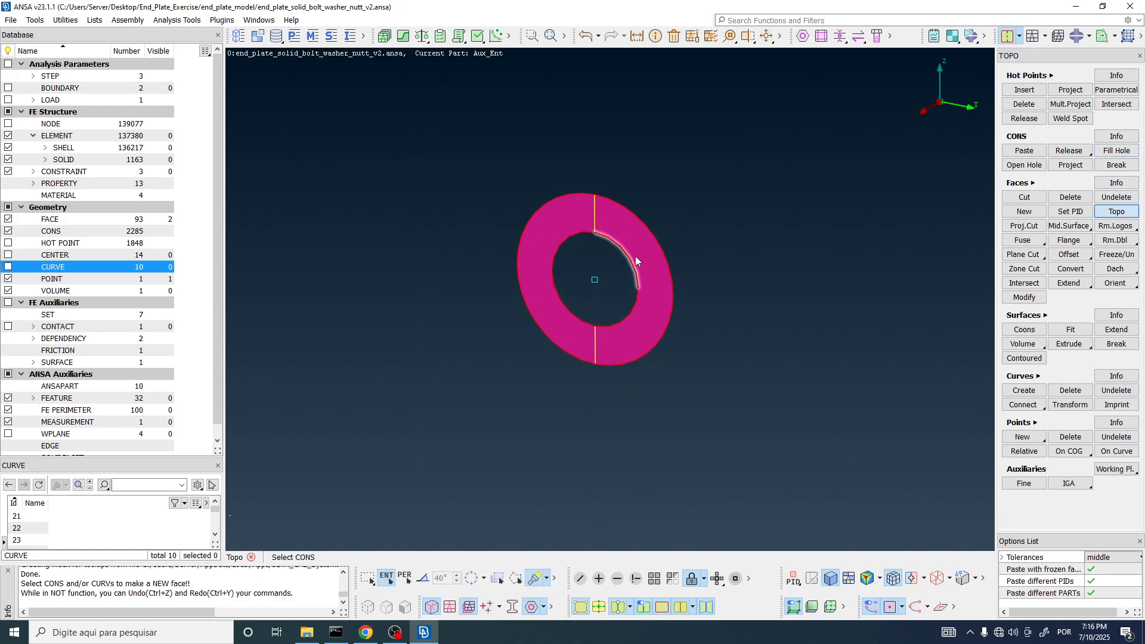
{"action": "left_click", "coordinate": [1032, 152]}
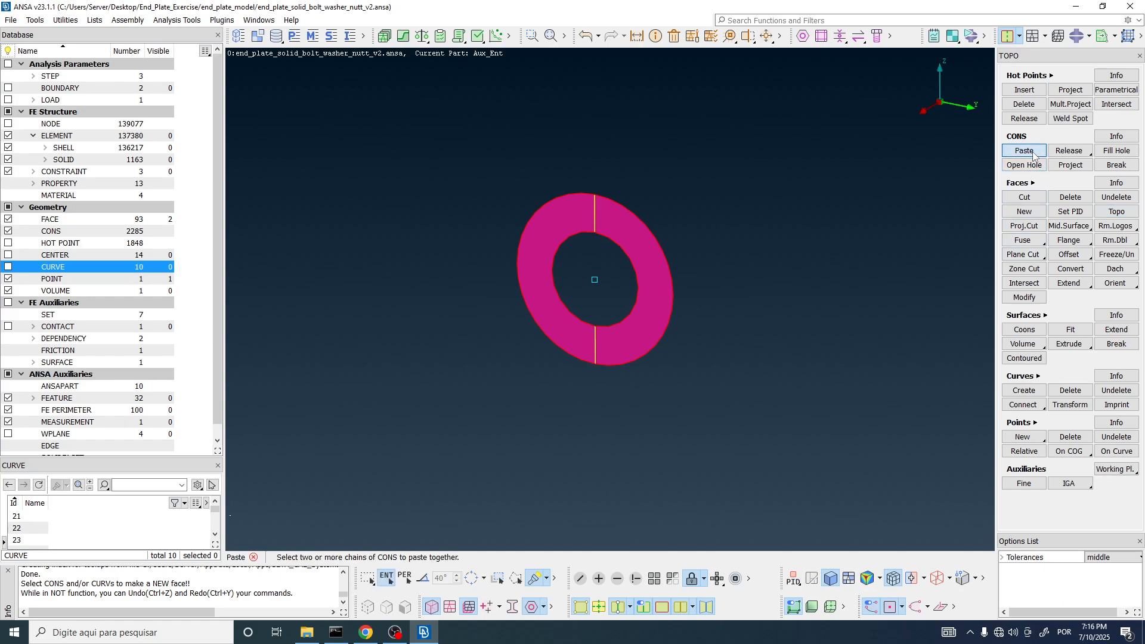
{"action": "middle_click", "coordinate": [582, 241]}
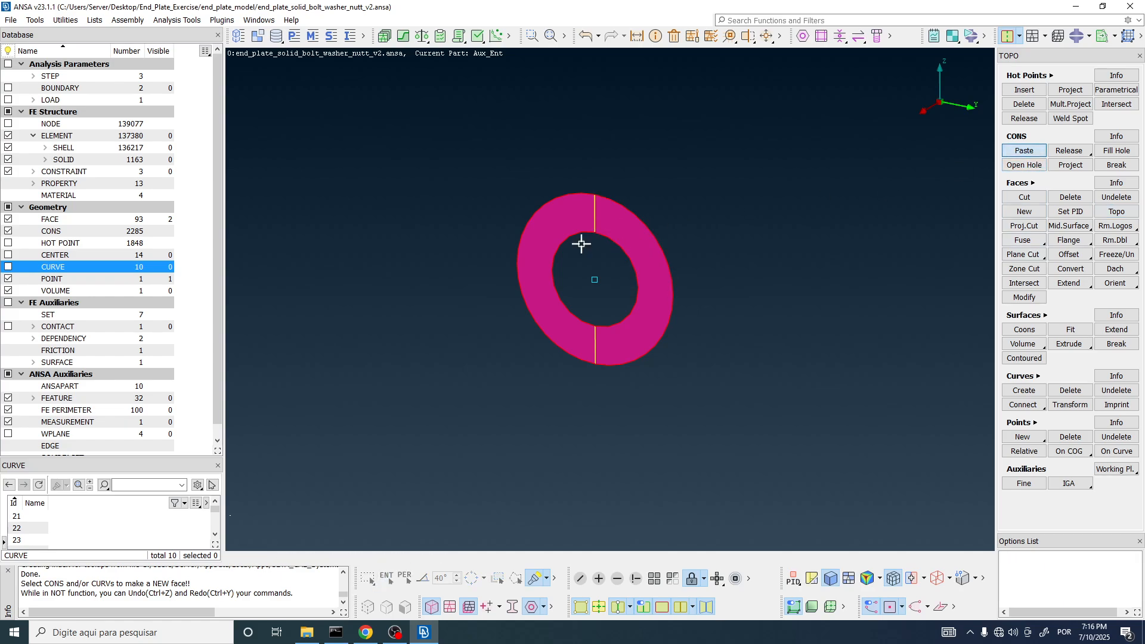
{"action": "scroll", "coordinate": [609, 232], "scroll_direction": "down", "scroll_amount": 2}
{"action": "scroll", "coordinate": [616, 247], "scroll_direction": "up", "scroll_amount": 2}
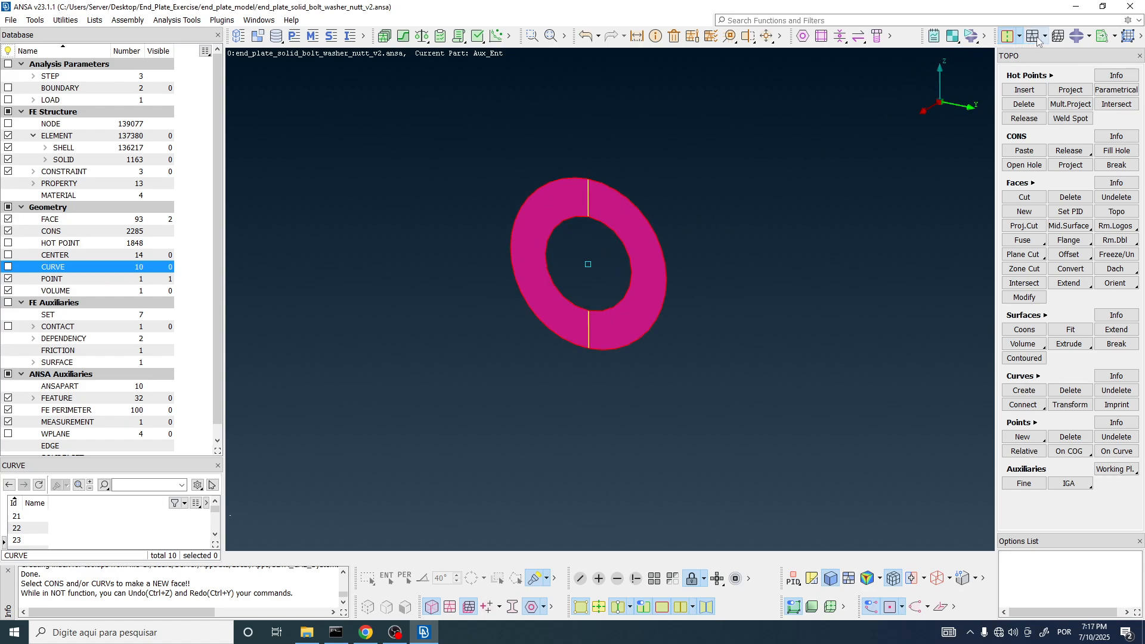
Set the mesh target length to 5 in the mesh parameters
{"action": "left_click", "coordinate": [692, 37]}
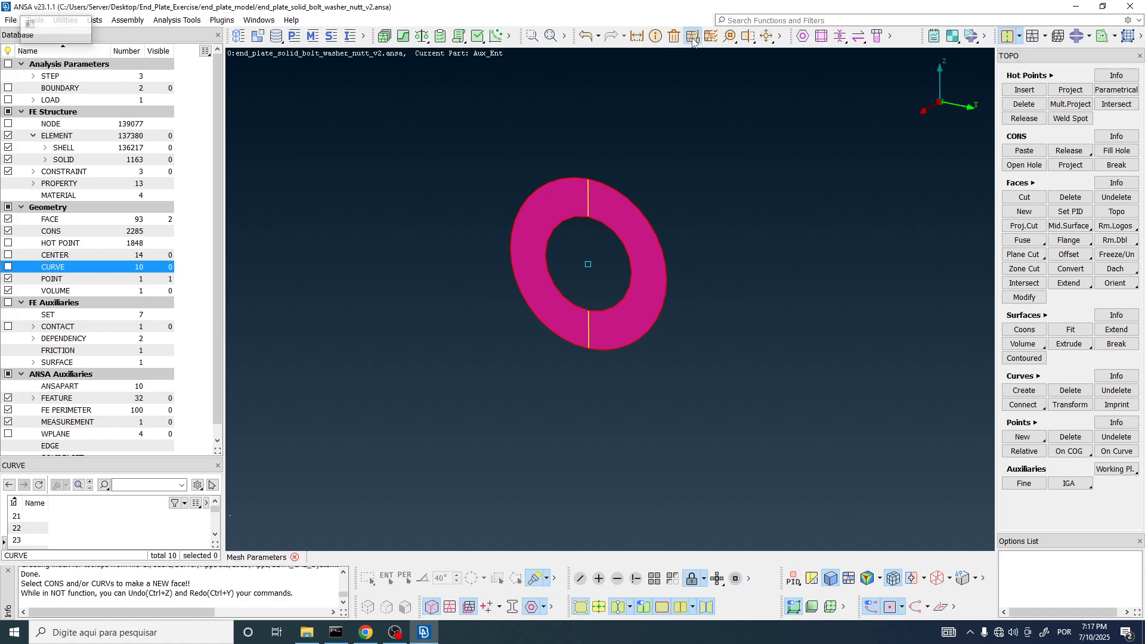
{"action": "left_click", "coordinate": [427, 203]}
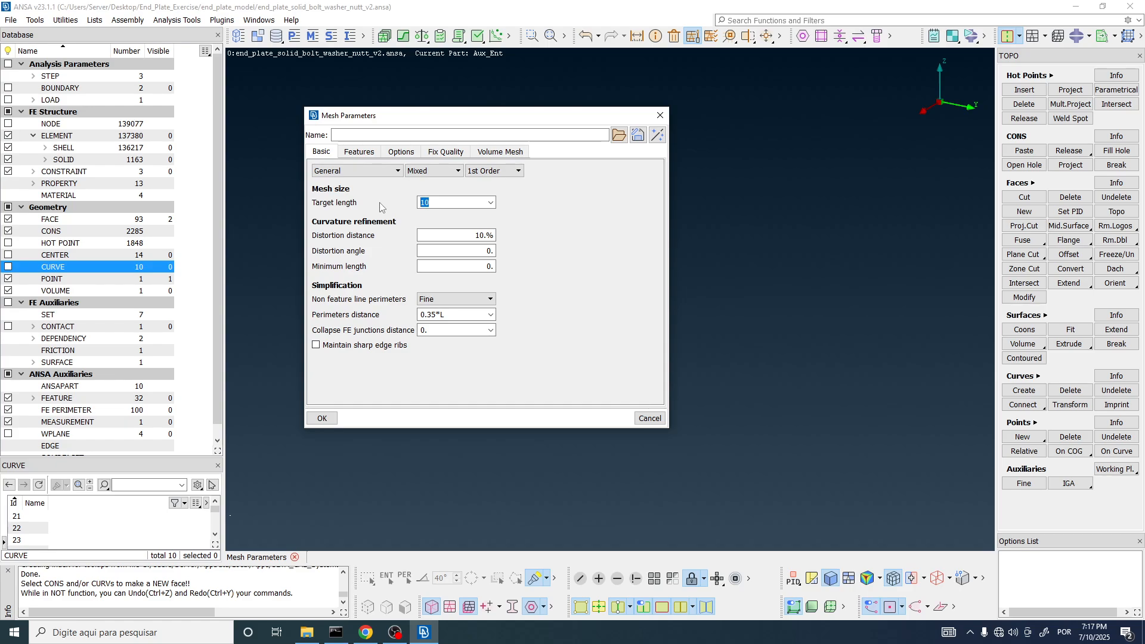
{"action": "type", "text": "5"}
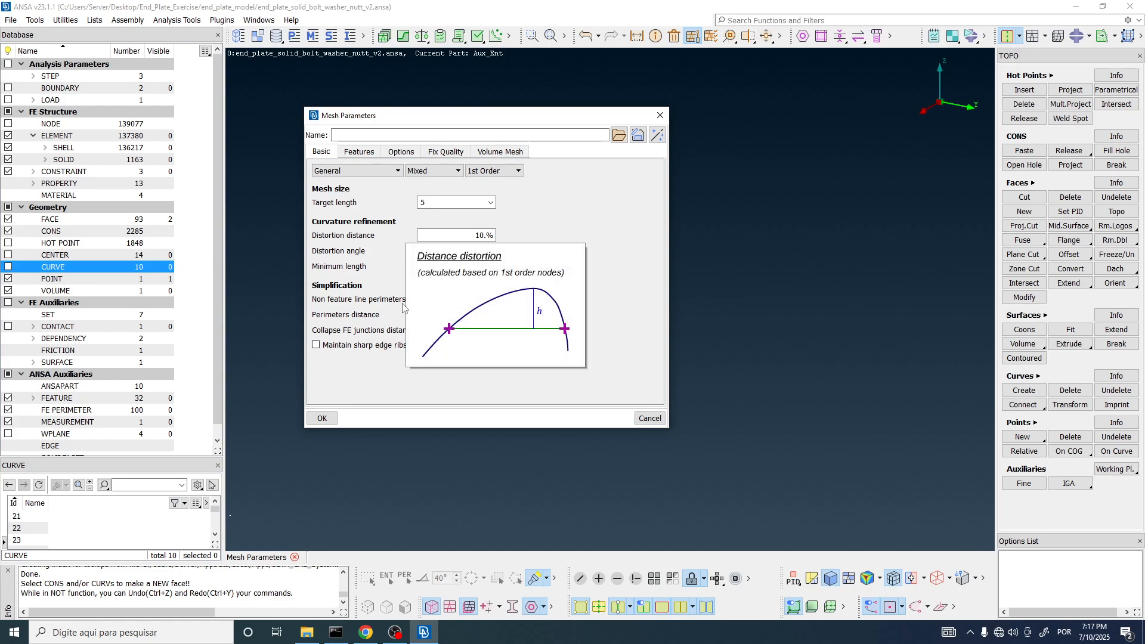
{"action": "left_click", "coordinate": [323, 419]}
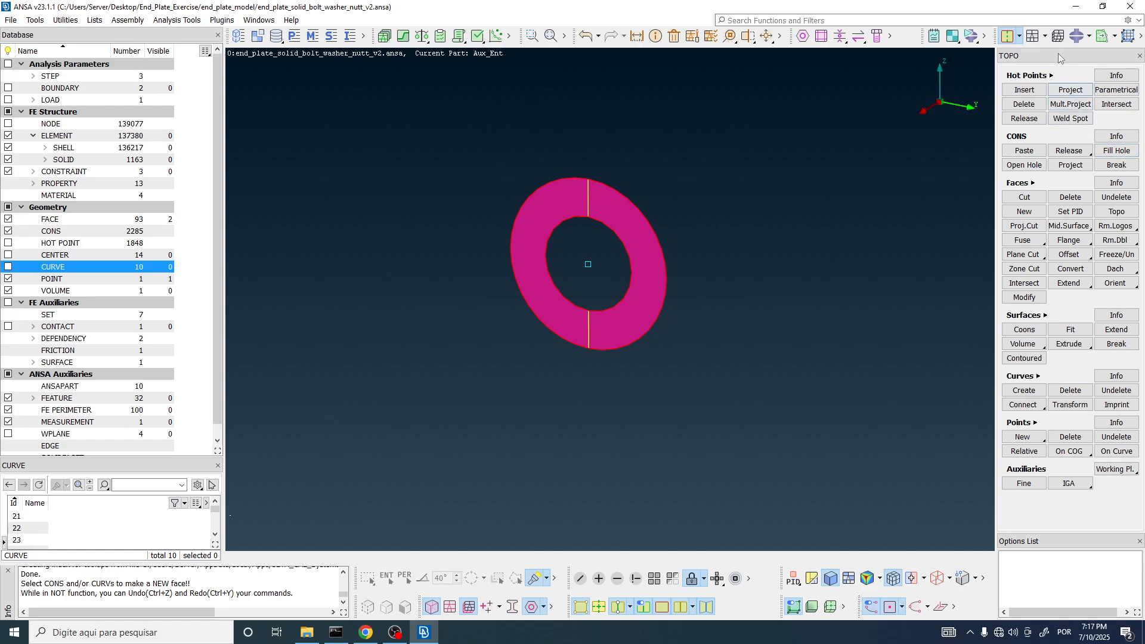
Apply a new element length to all perimeters of both half-ring faces
{"action": "left_click", "coordinate": [1045, 35]}
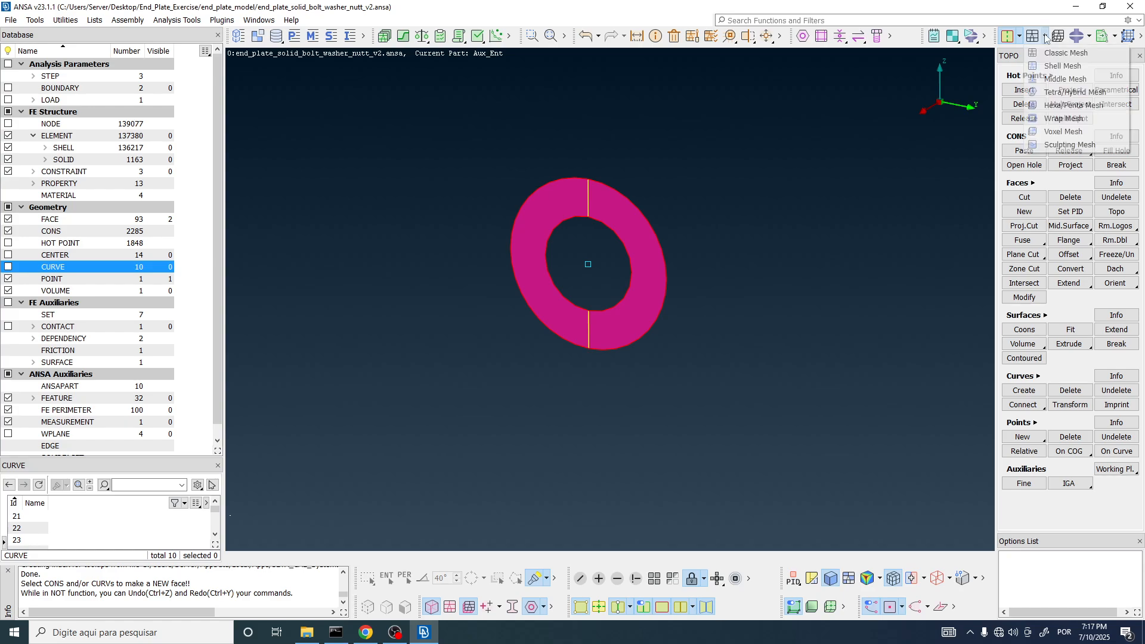
{"action": "left_click", "coordinate": [1058, 131]}
{"action": "left_click", "coordinate": [1069, 151]}
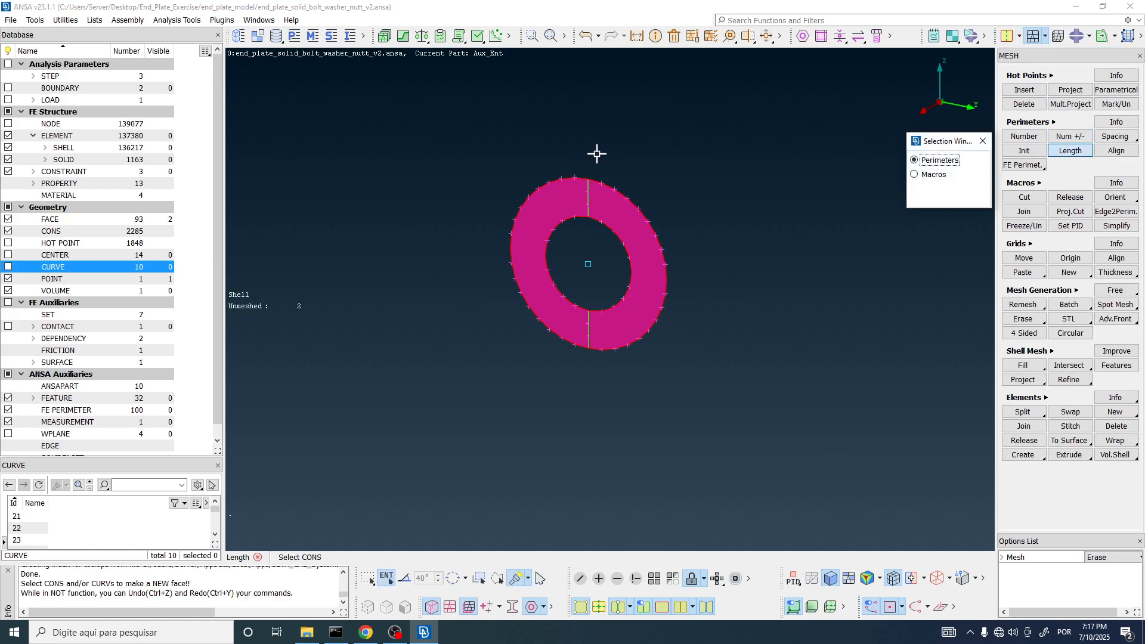
{"action": "left_click_drag", "start_coordinate": [387, 124], "coordinate": [826, 477]}
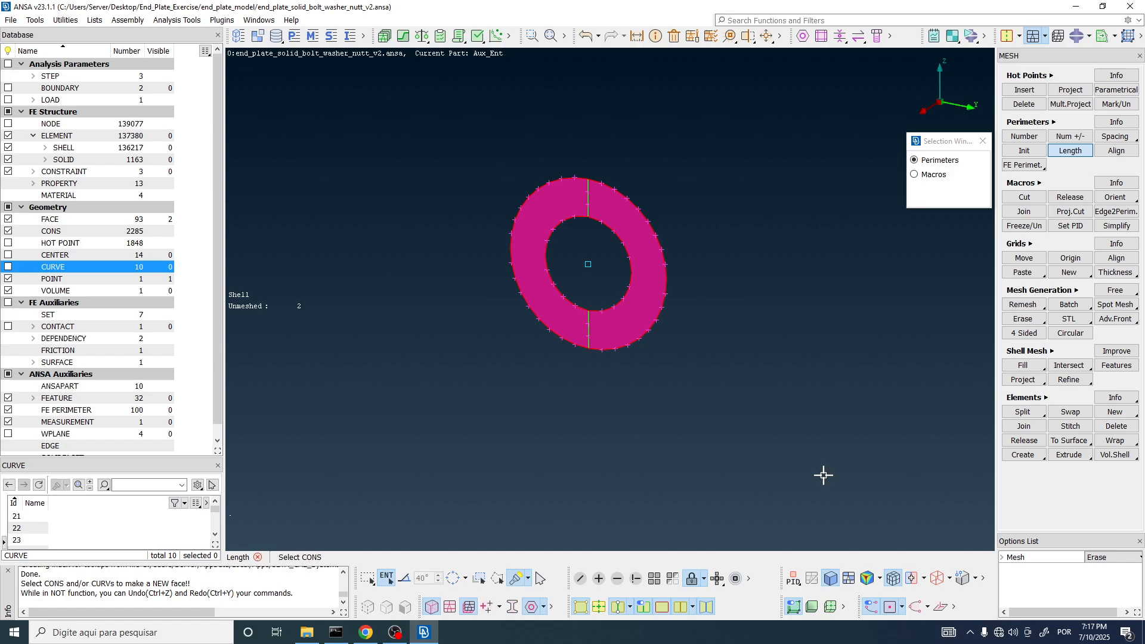
{"action": "middle_click", "coordinate": [522, 280]}
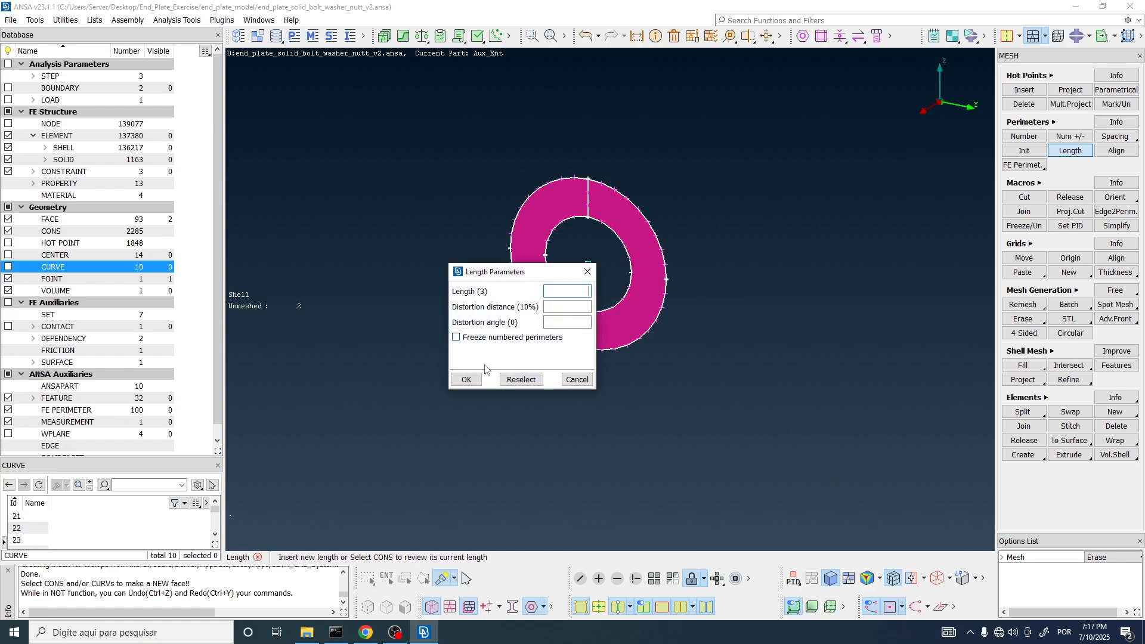
{"action": "left_click", "coordinate": [470, 379]}
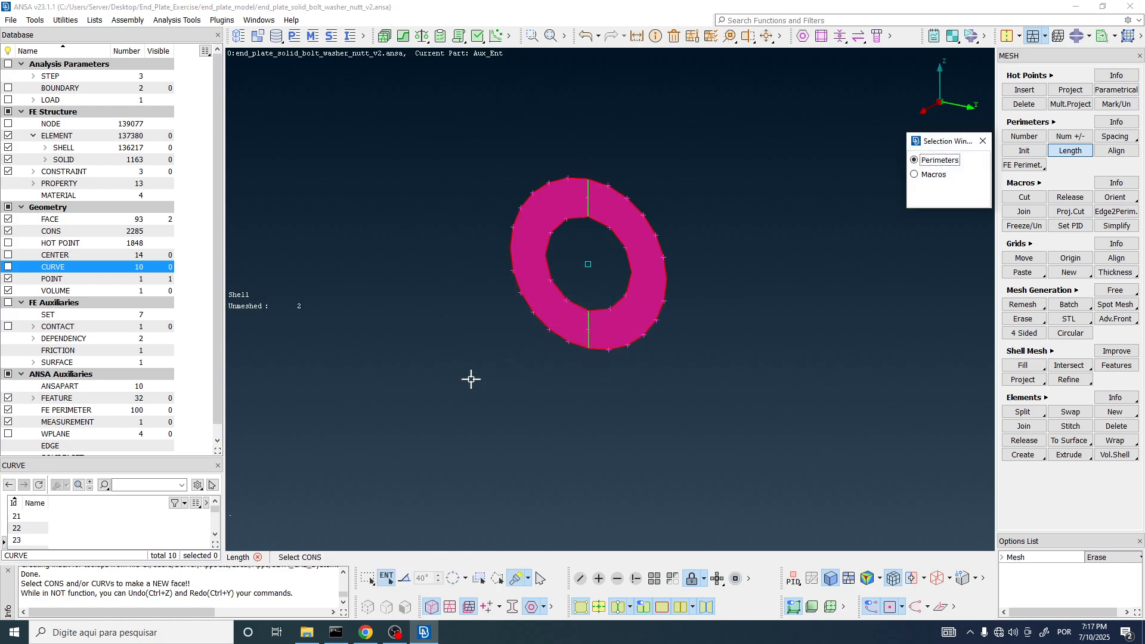
{"action": "key", "text": "Escape"}
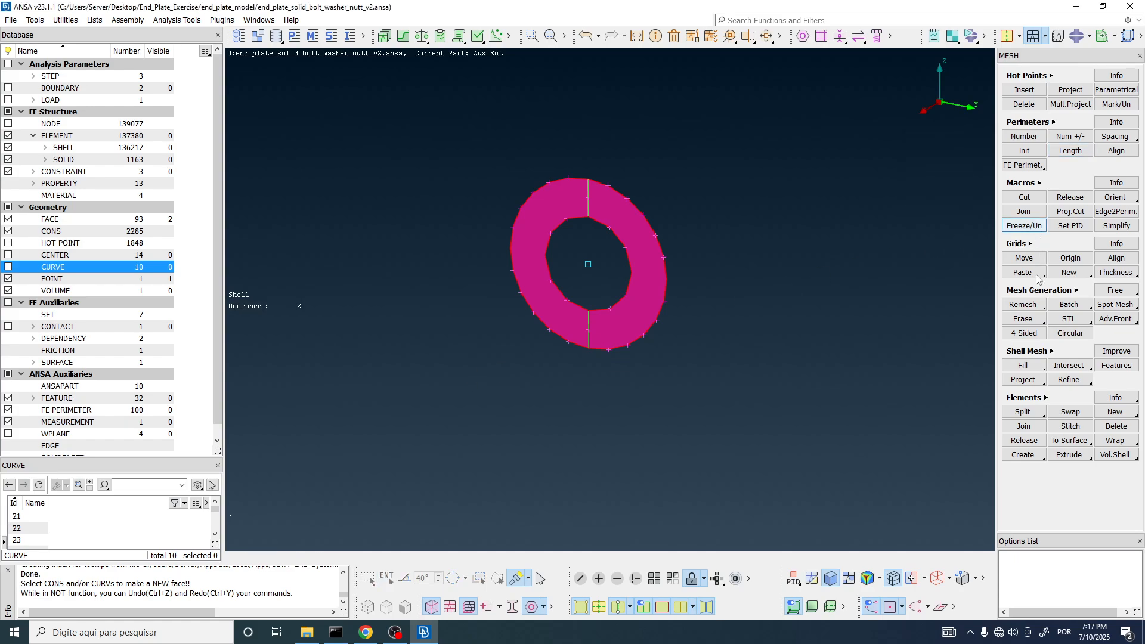
Generate a Map mesh on both half-ring faces with the mixed element type
{"action": "type", "text": "4"}
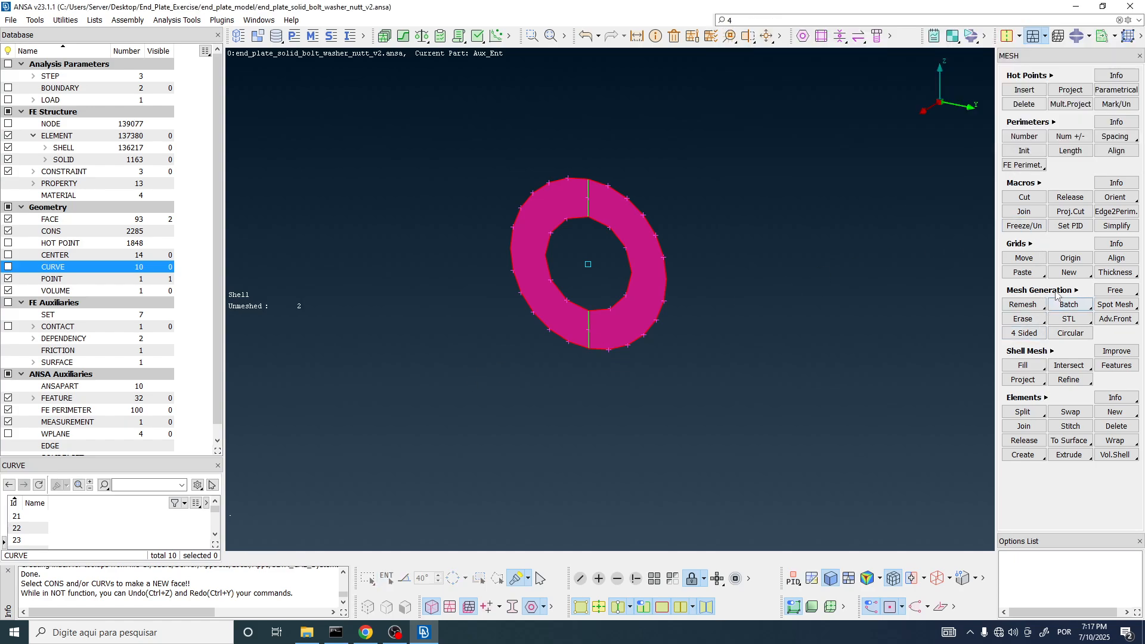
{"action": "left_click", "coordinate": [1056, 292]}
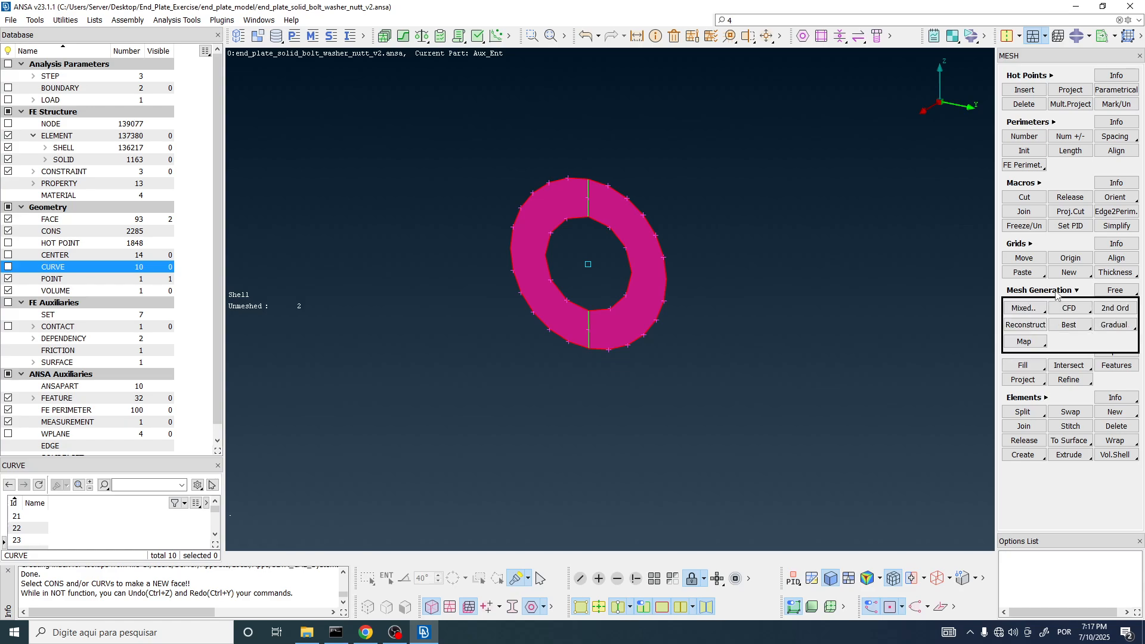
{"action": "left_click", "coordinate": [1042, 345]}
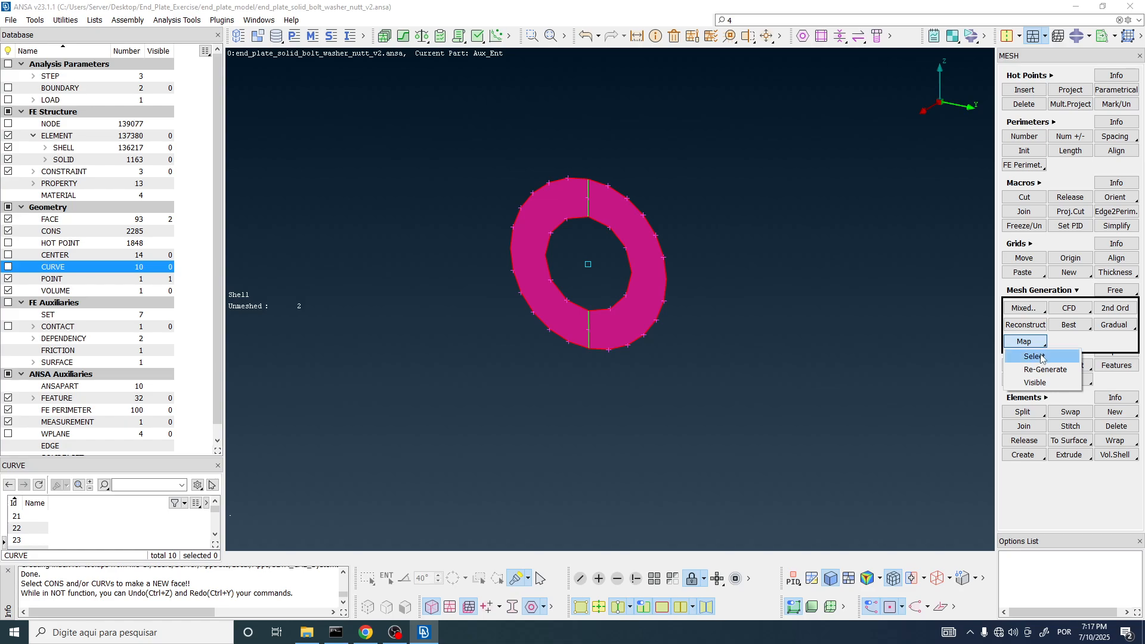
{"action": "left_click", "coordinate": [1039, 357]}
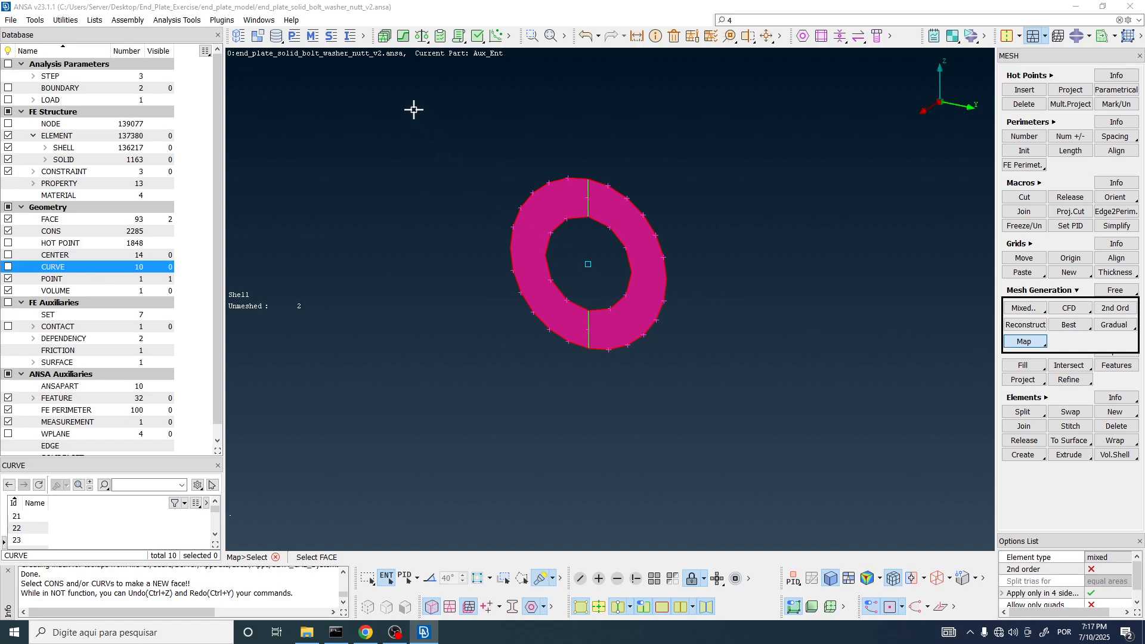
{"action": "left_click_drag", "start_coordinate": [414, 109], "coordinate": [909, 512]}
{"action": "middle_click", "coordinate": [573, 232]}
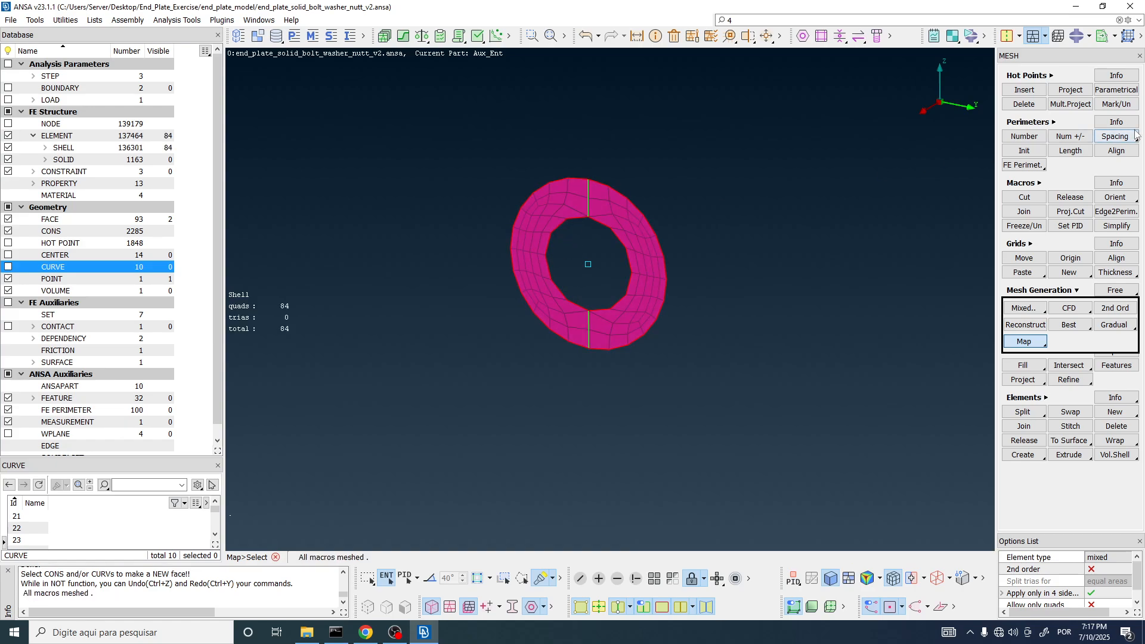
With perimeter number changes set to remesh macros, adjust the inner and outer arcs of the half-ring on the +Y side to four elements each
{"action": "left_click", "coordinate": [1087, 137]}
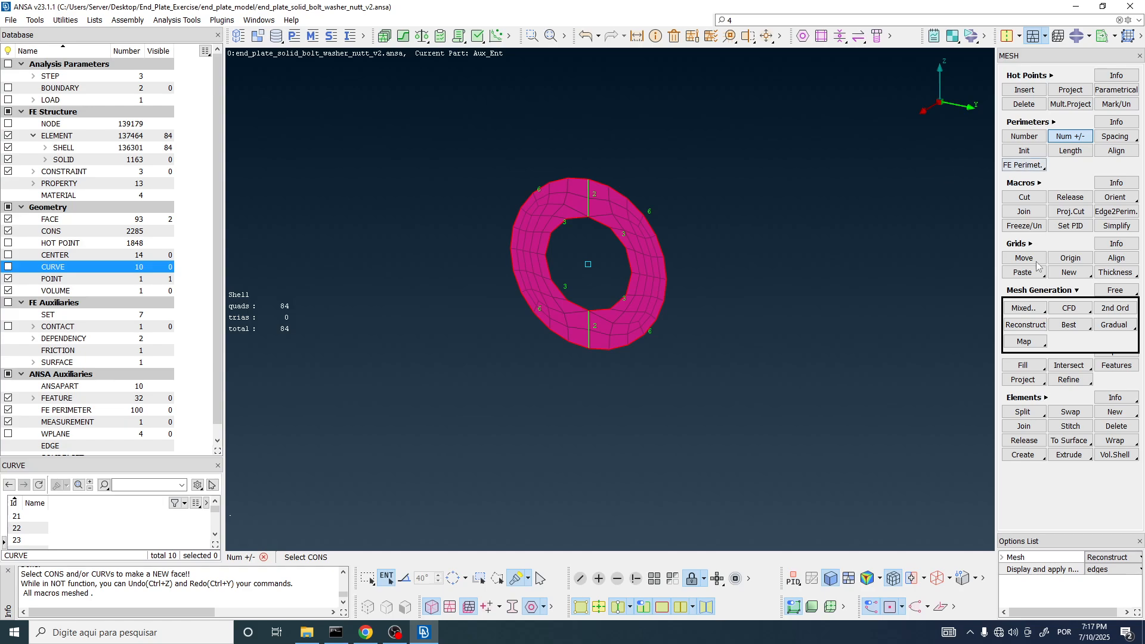
{"action": "left_click", "coordinate": [1114, 565]}
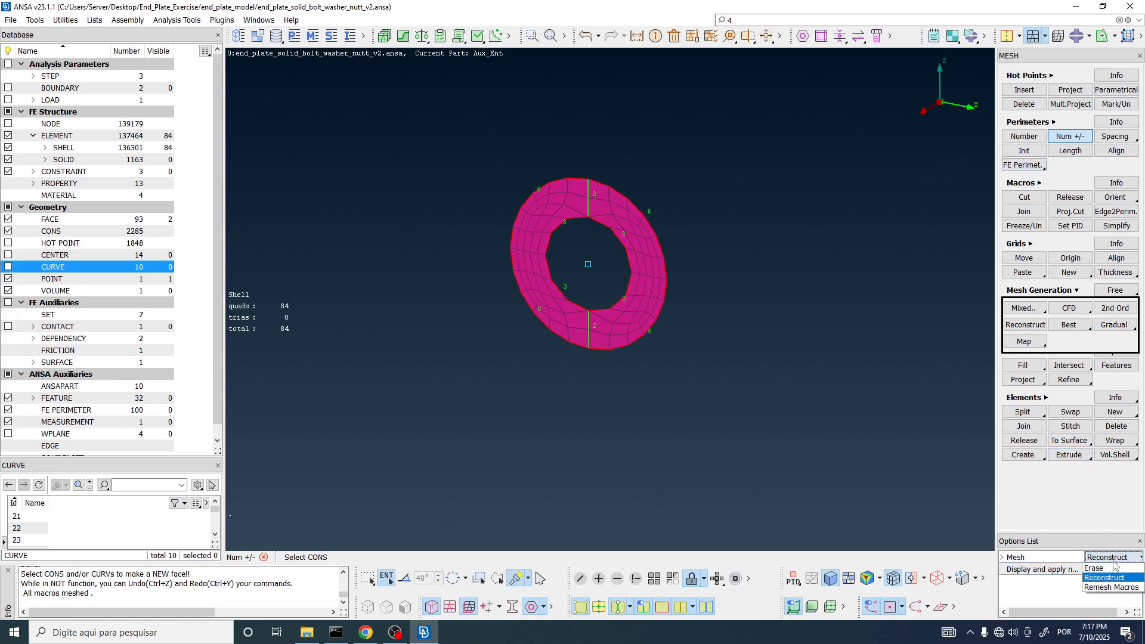
{"action": "left_click", "coordinate": [1113, 591]}
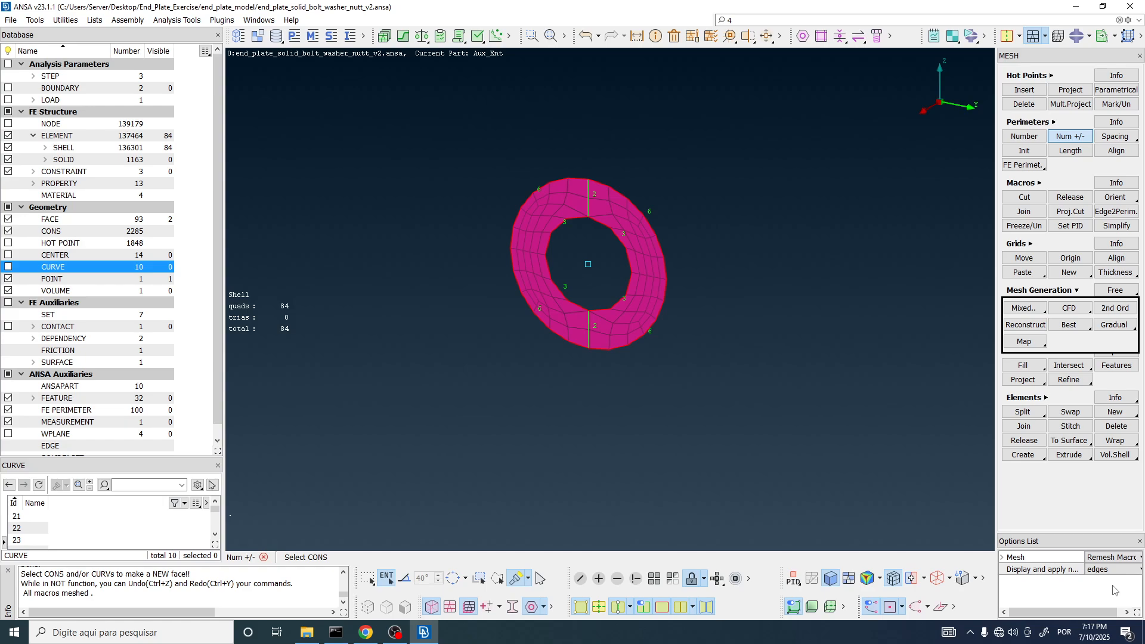
{"action": "scroll", "coordinate": [656, 251], "scroll_direction": "up", "scroll_amount": 3}
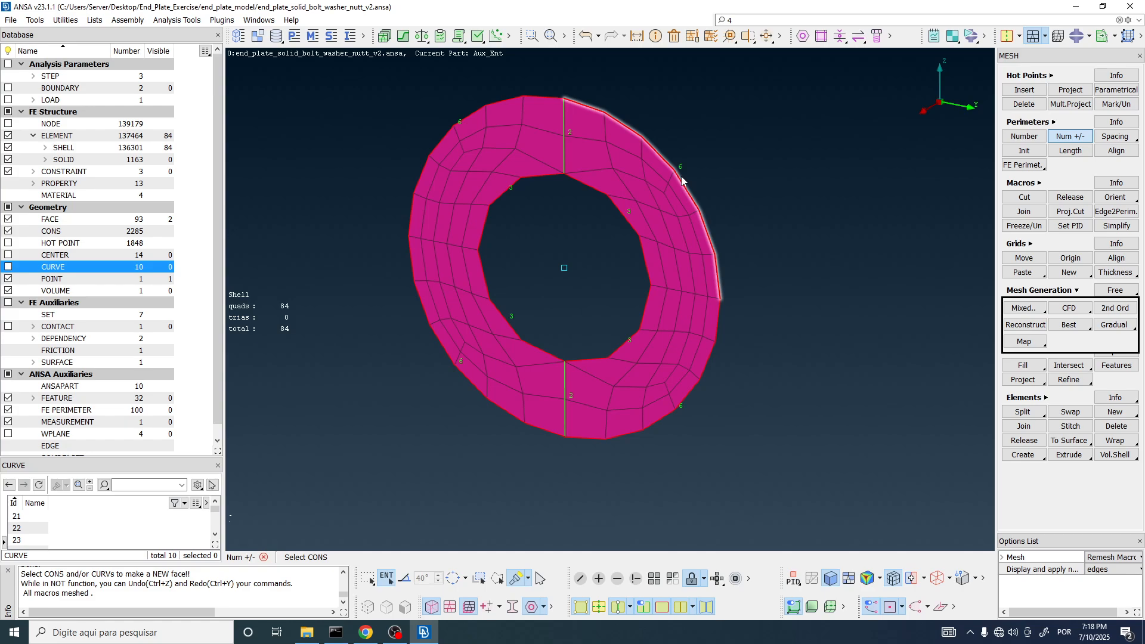
{"action": "right_click", "coordinate": [618, 216]}
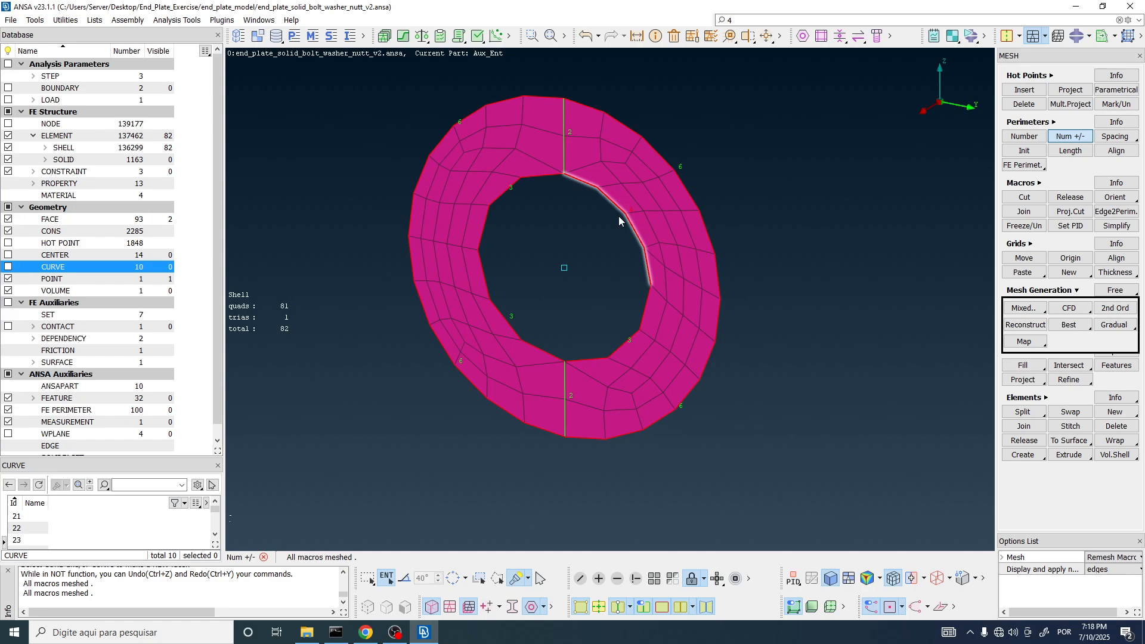
{"action": "right_click", "coordinate": [679, 176]}
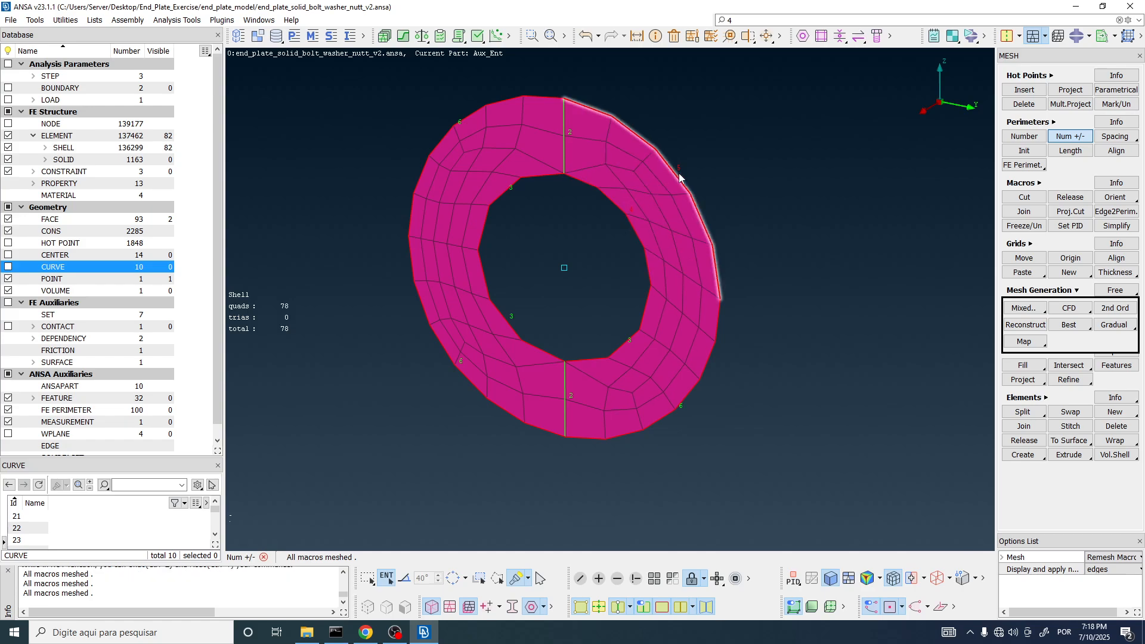
{"action": "right_click", "coordinate": [679, 176]}
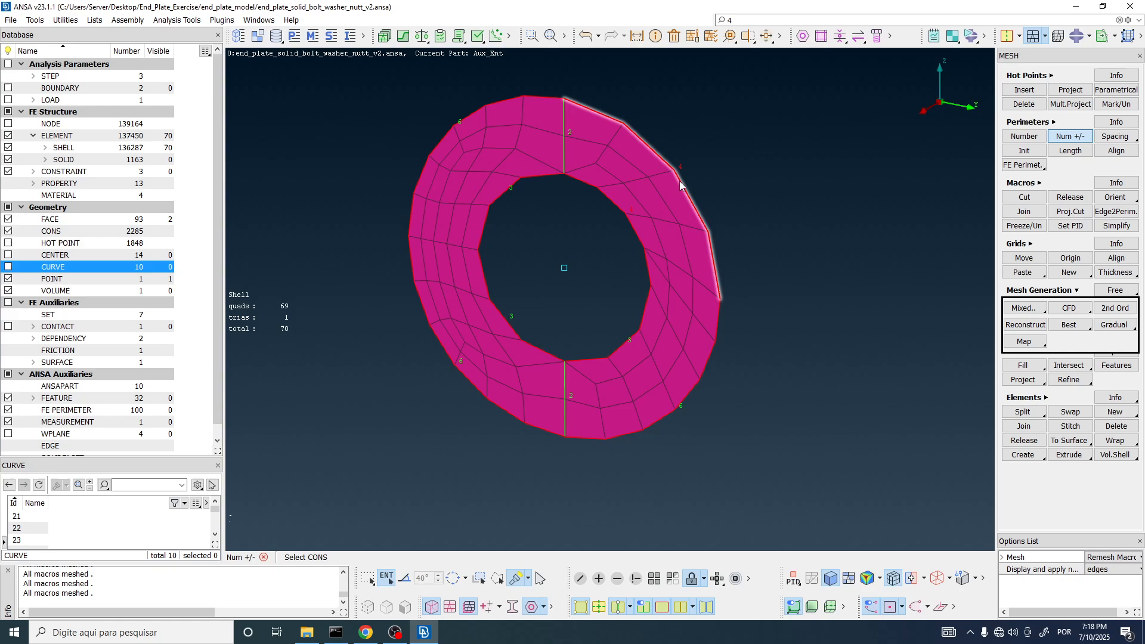
{"action": "left_click", "coordinate": [625, 345]}
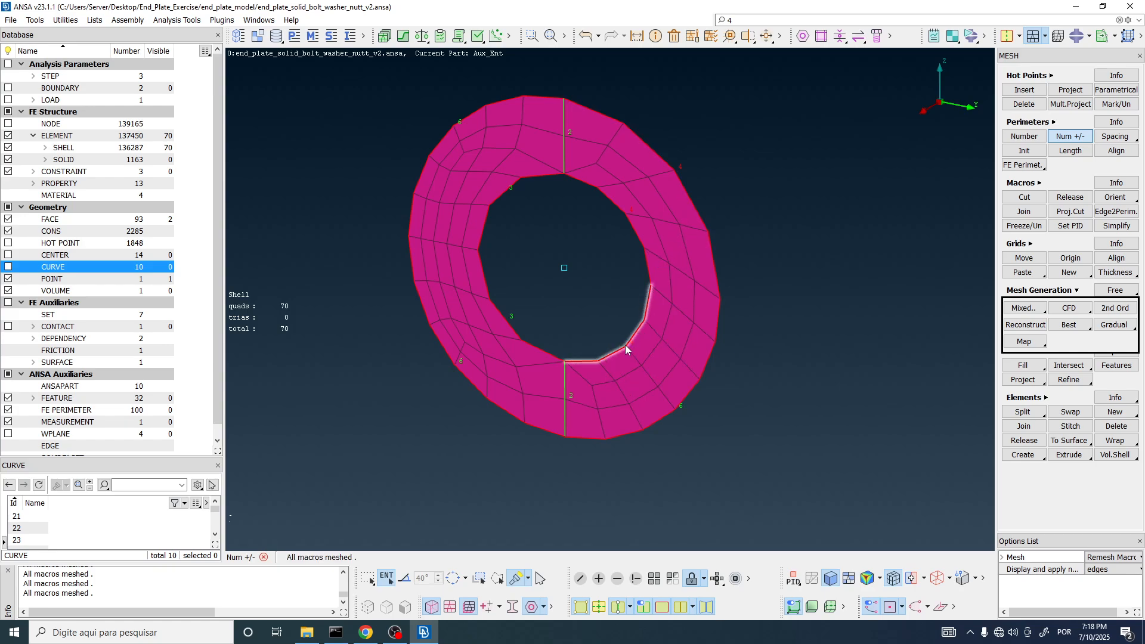
{"action": "right_click", "coordinate": [685, 409]}
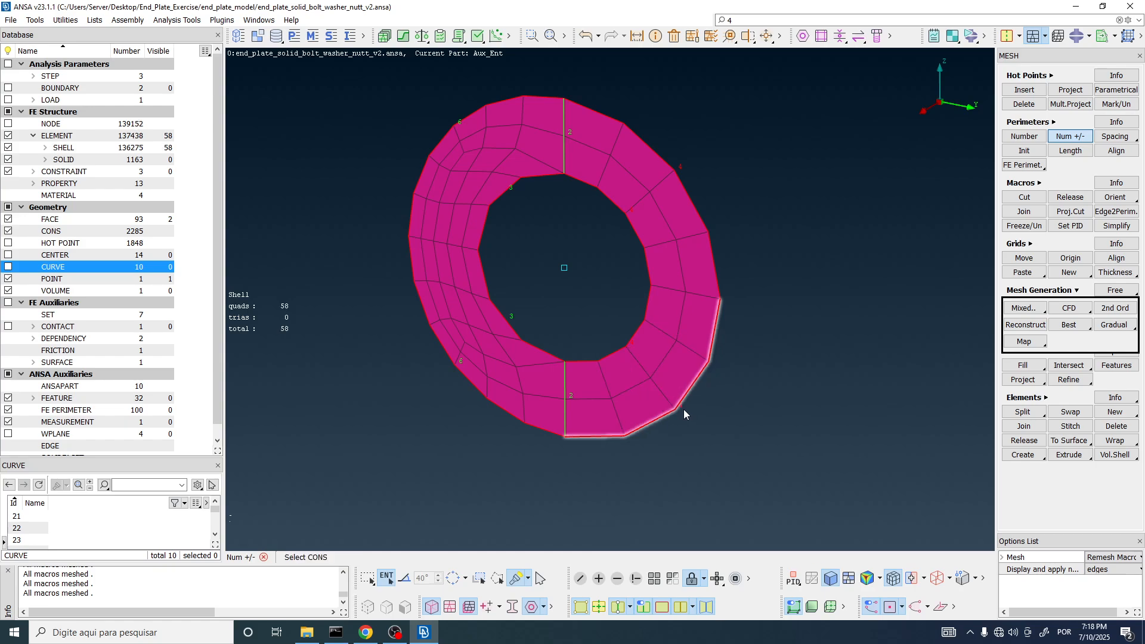
Adjust the inner and outer arc perimeters of the opposite half-ring to four elements each
{"action": "left_click", "coordinate": [507, 323]}
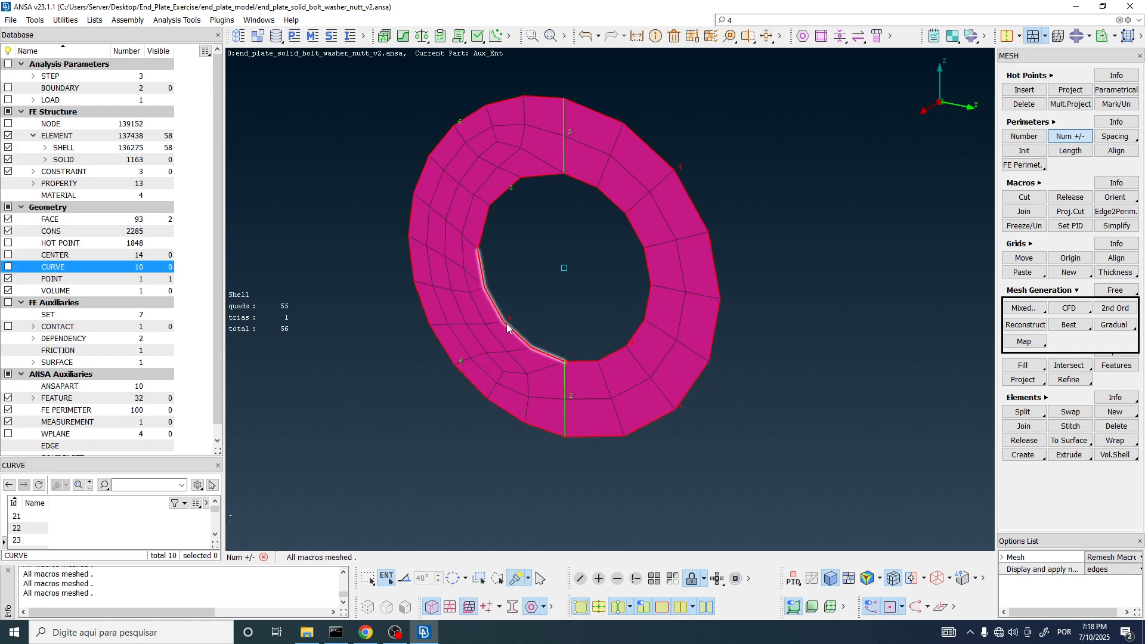
{"action": "right_click", "coordinate": [469, 376]}
{"action": "right_click", "coordinate": [468, 377]}
{"action": "left_click", "coordinate": [483, 206]}
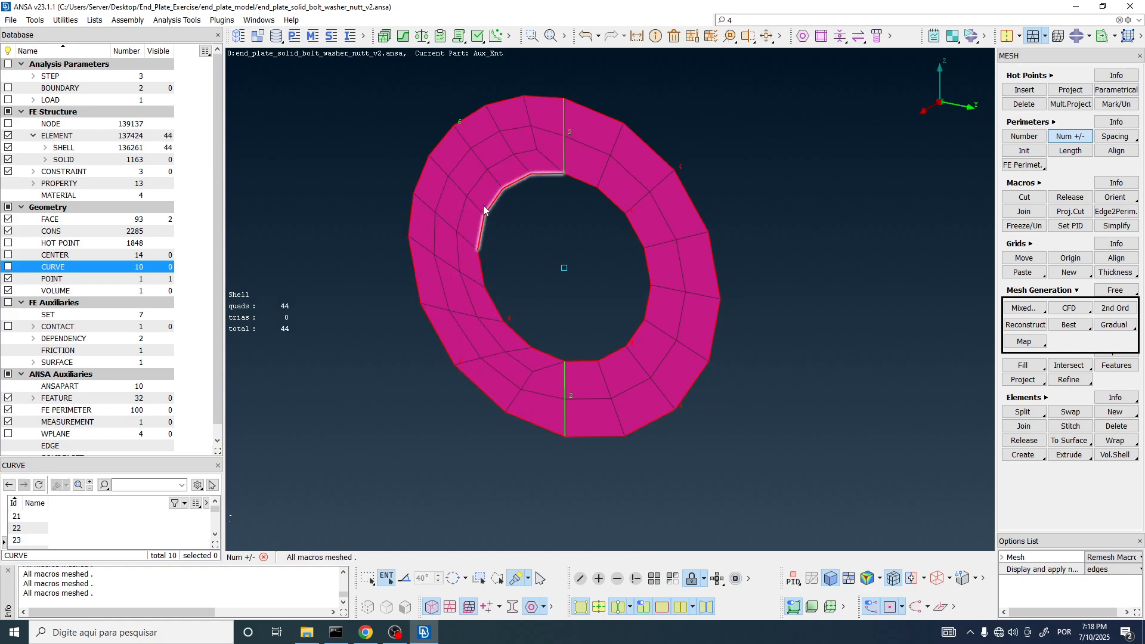
{"action": "right_click", "coordinate": [453, 133]}
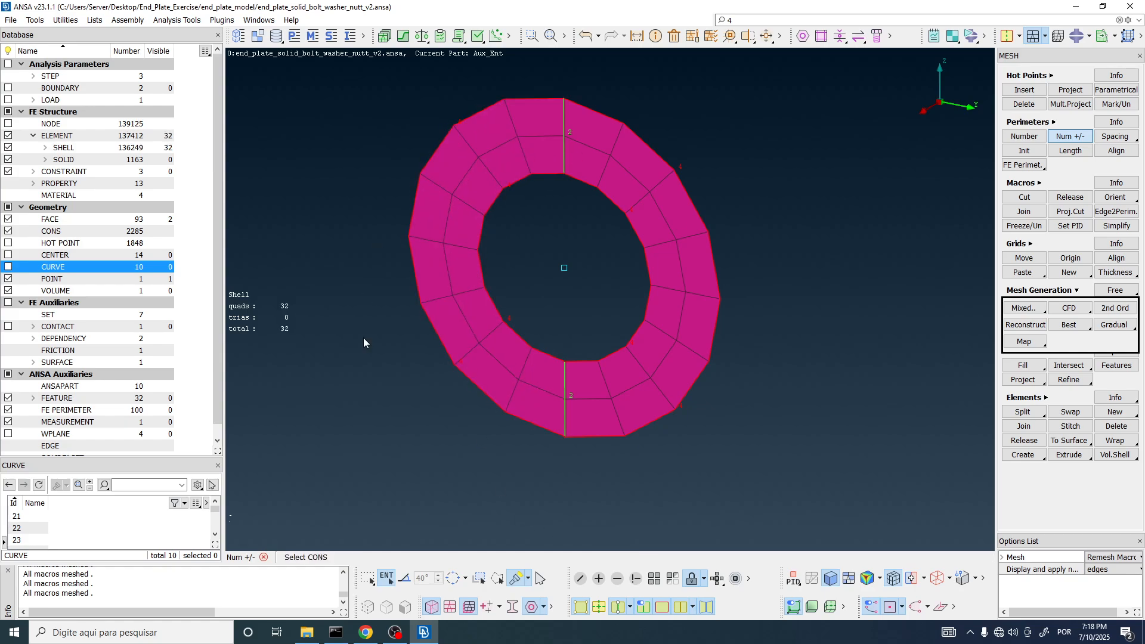
Increase every inner and outer arc perimeter of both half-rings by one, to five elements each
{"action": "scroll", "coordinate": [506, 289], "scroll_direction": "down", "scroll_amount": 3}
{"action": "scroll", "coordinate": [588, 356], "scroll_direction": "up", "scroll_amount": 6}
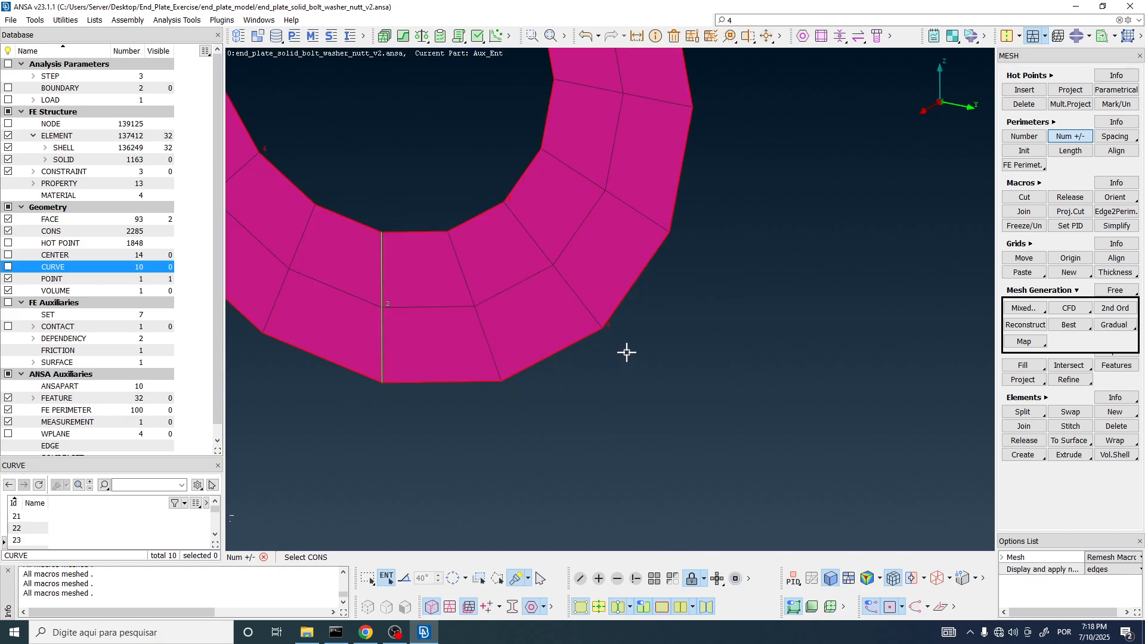
{"action": "left_click_drag", "start_coordinate": [626, 352], "coordinate": [651, 245], "text": "ctrl"}
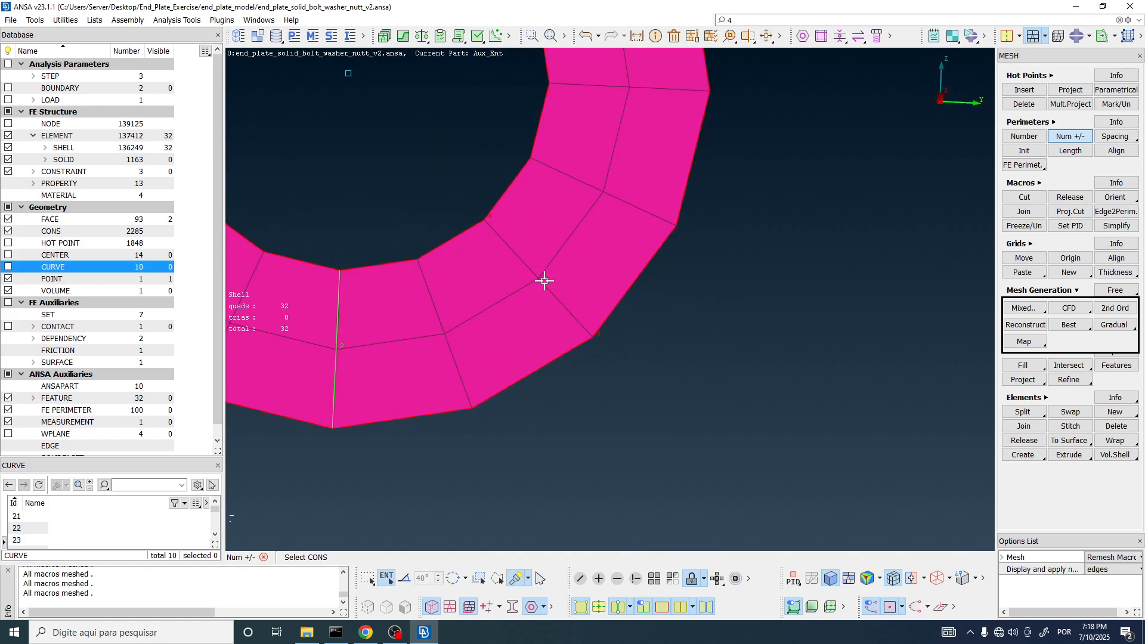
{"action": "scroll", "coordinate": [641, 357], "scroll_direction": "down", "scroll_amount": 5}
{"action": "scroll", "coordinate": [631, 301], "scroll_direction": "up", "scroll_amount": 5}
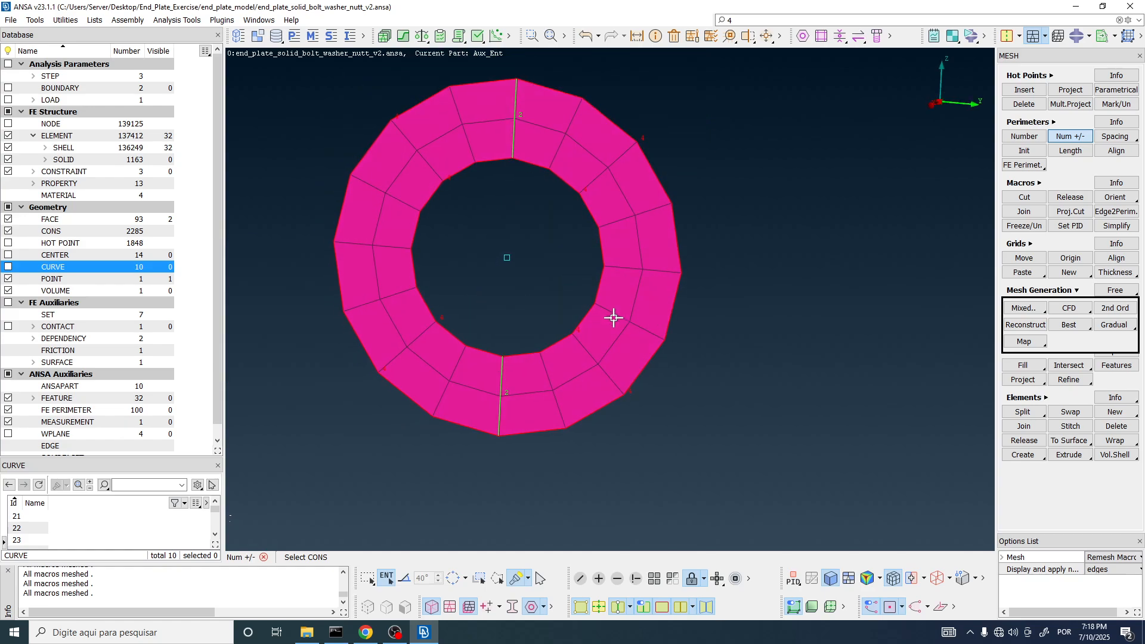
{"action": "left_click", "coordinate": [590, 209]}
{"action": "left_click", "coordinate": [590, 309]}
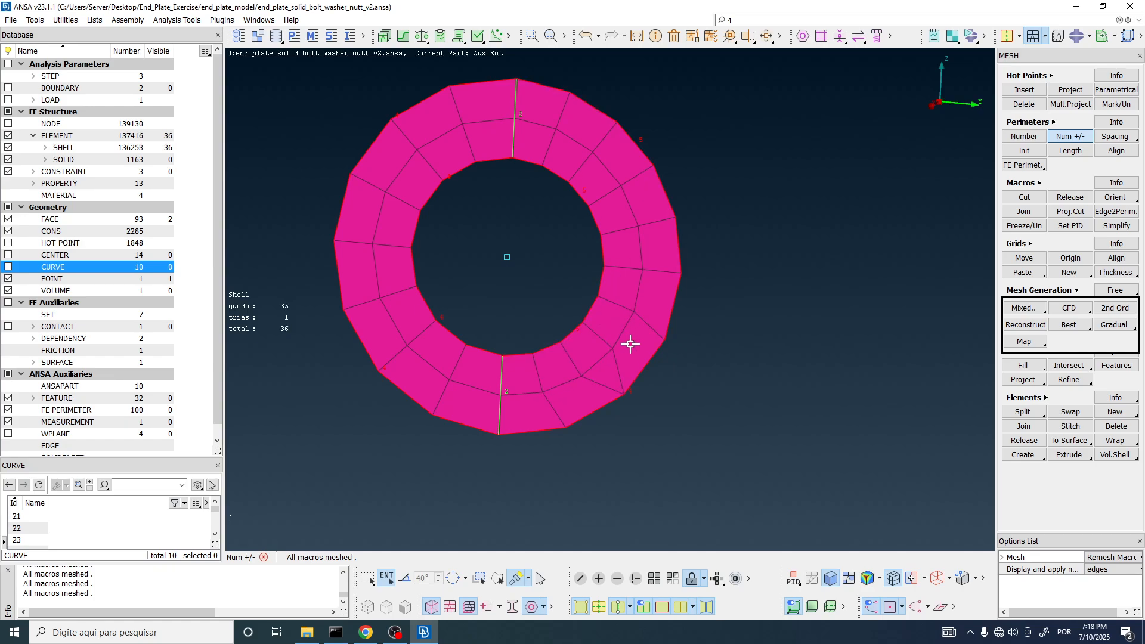
{"action": "left_click", "coordinate": [649, 362]}
{"action": "left_click", "coordinate": [455, 333]}
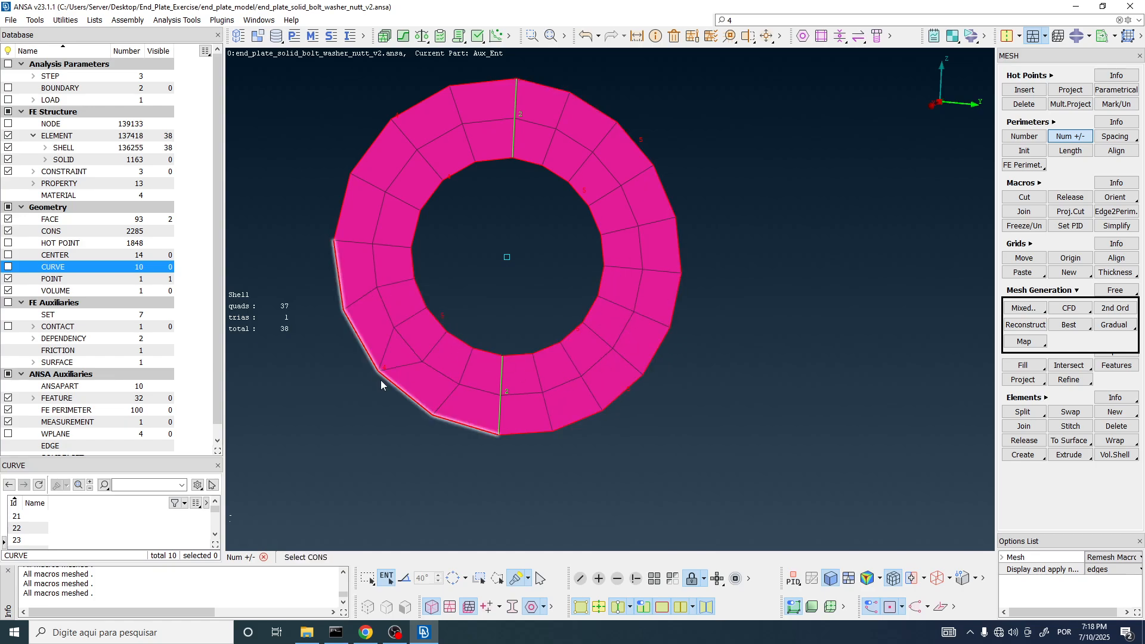
{"action": "left_click", "coordinate": [379, 382]}
{"action": "left_click", "coordinate": [417, 226]}
{"action": "left_click", "coordinate": [377, 145]}
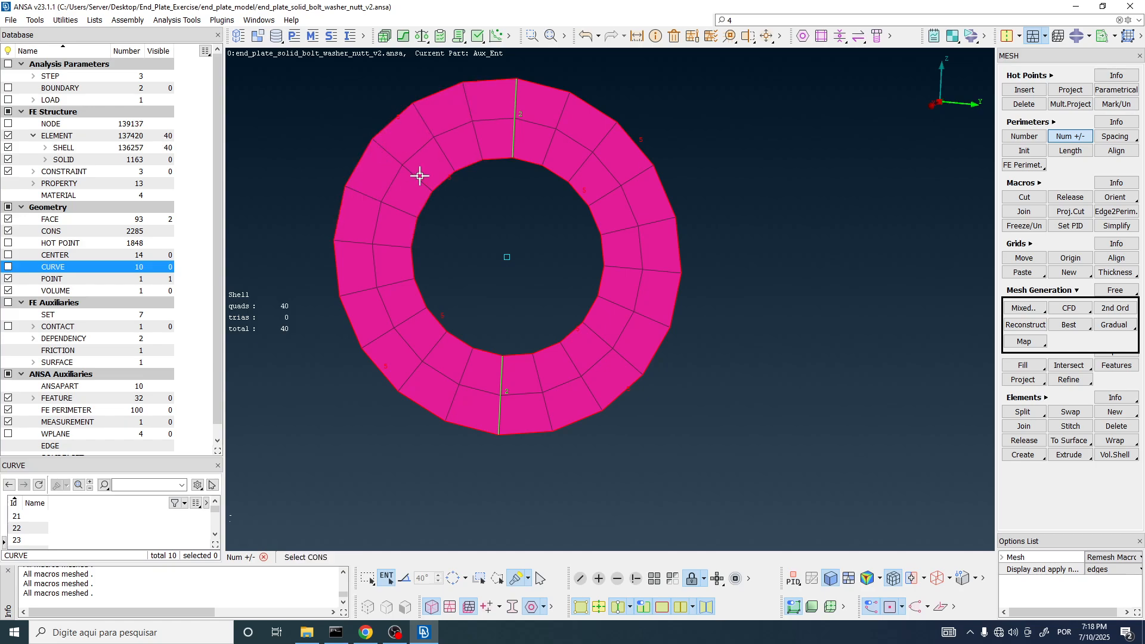
Start a structured volume mesh Extrude with Shells / Facets as source and select the whole ring by 40° feature angle
{"action": "left_click_drag", "start_coordinate": [414, 191], "coordinate": [422, 222], "text": "ctrl"}
{"action": "scroll", "coordinate": [596, 184], "scroll_direction": "down", "scroll_amount": 5}
{"action": "left_click_drag", "start_coordinate": [596, 184], "coordinate": [565, 194], "text": "ctrl"}
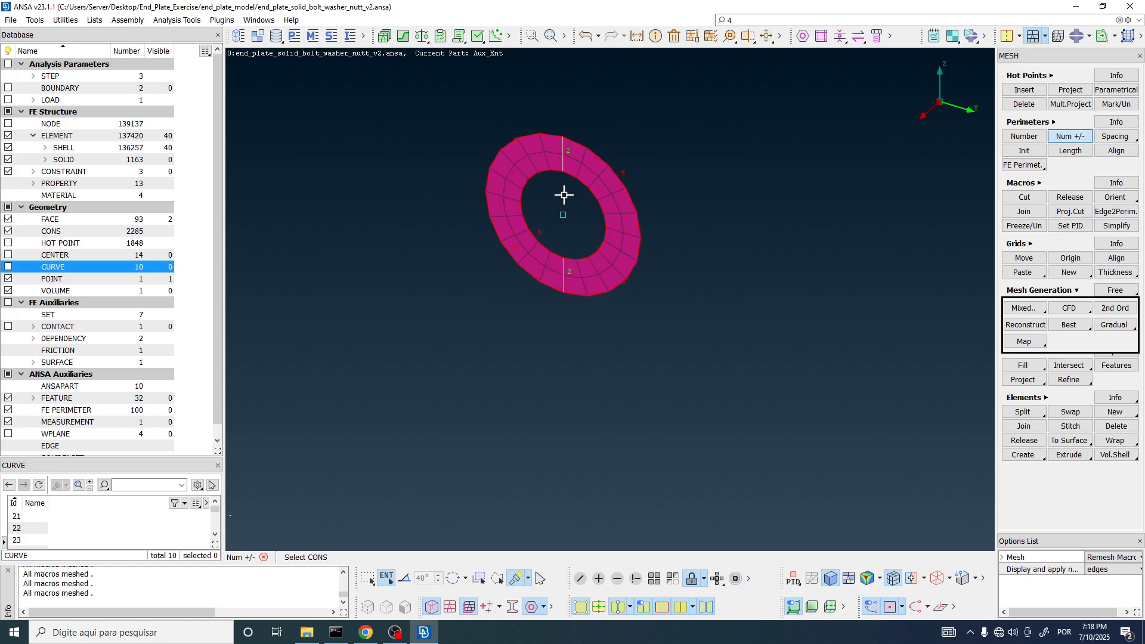
{"action": "left_click", "coordinate": [1060, 35]}
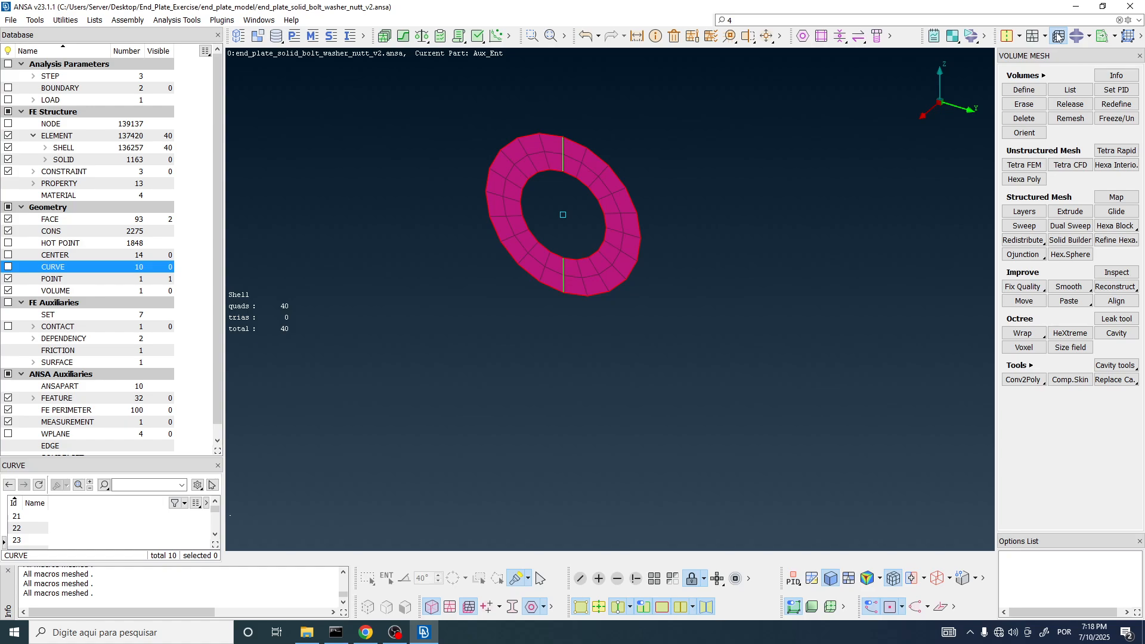
{"action": "left_click", "coordinate": [1059, 212]}
{"action": "left_click", "coordinate": [1070, 211]}
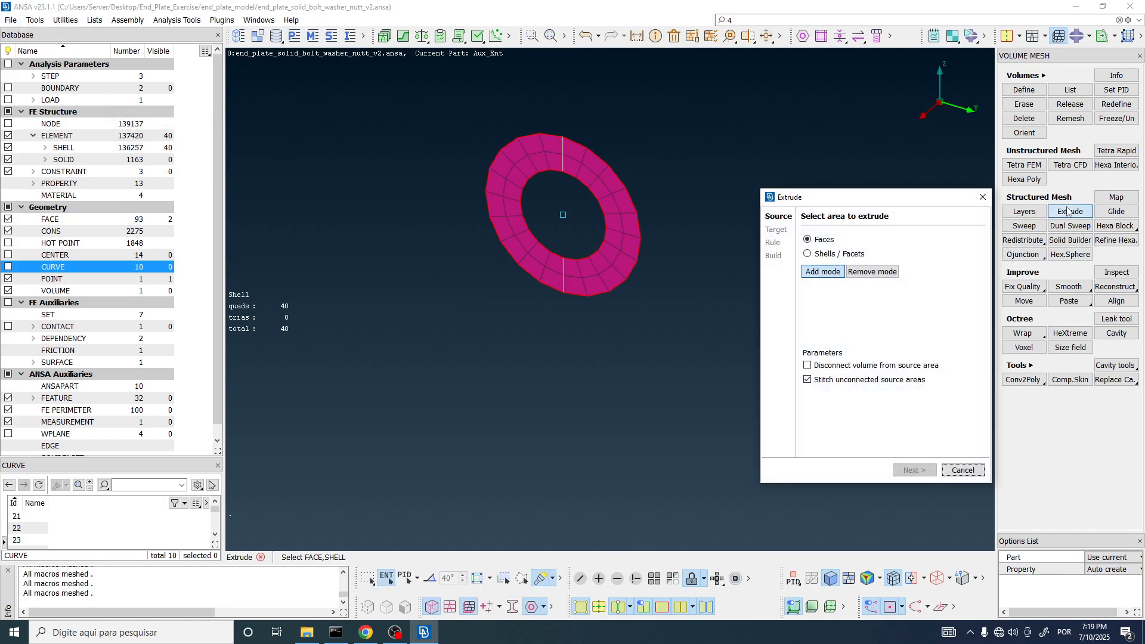
{"action": "left_click_drag", "start_coordinate": [832, 208], "coordinate": [766, 131]}
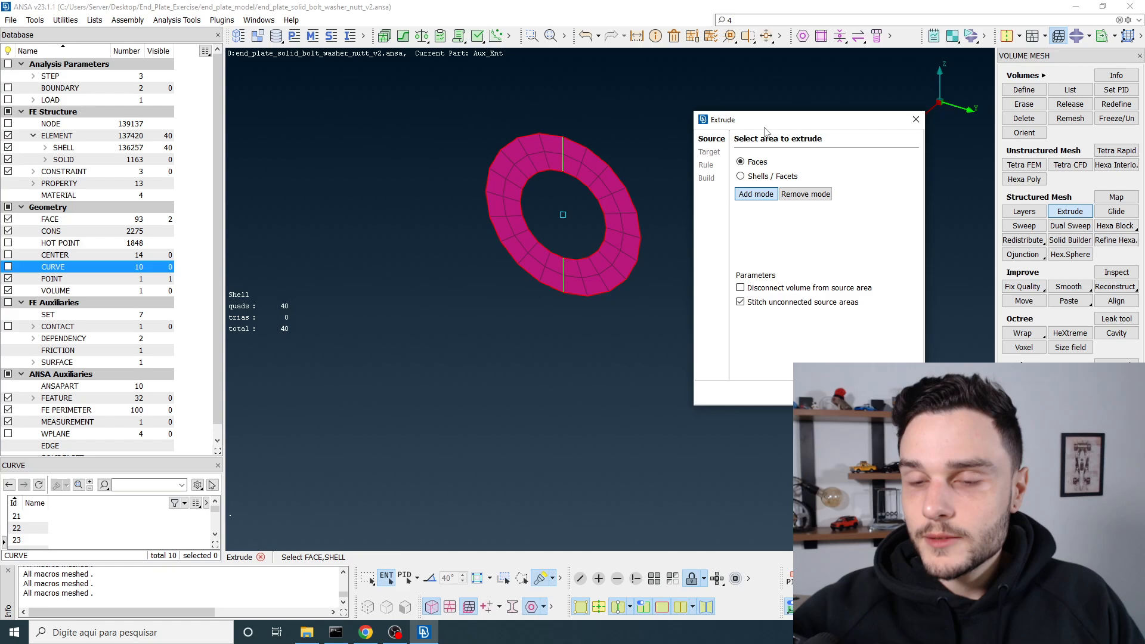
{"action": "left_click", "coordinate": [740, 176]}
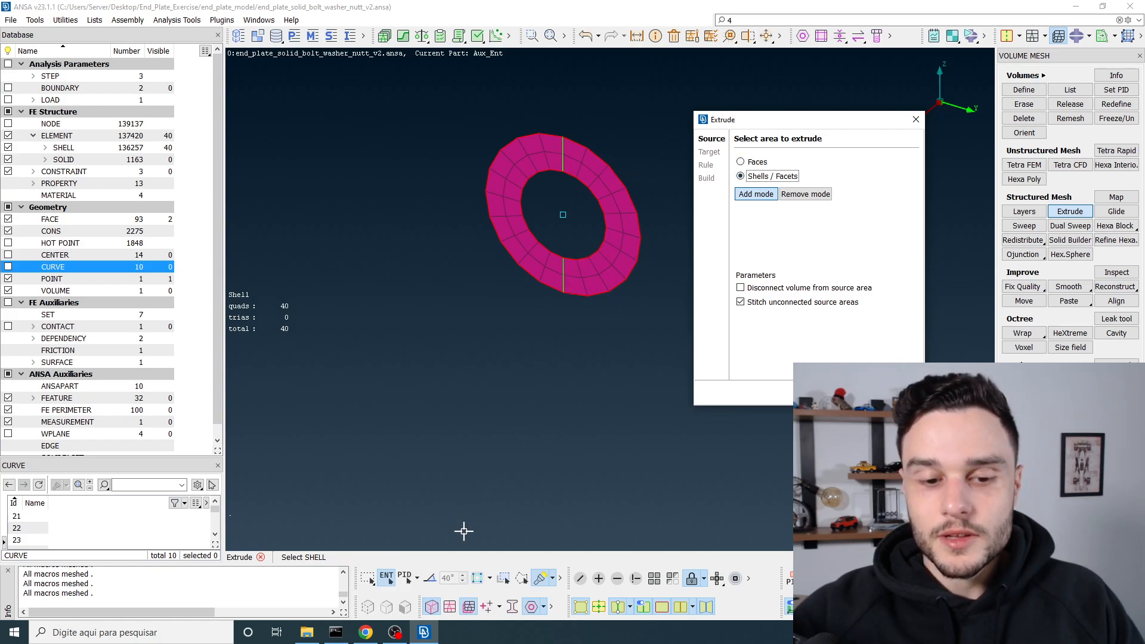
{"action": "left_click", "coordinate": [430, 580]}
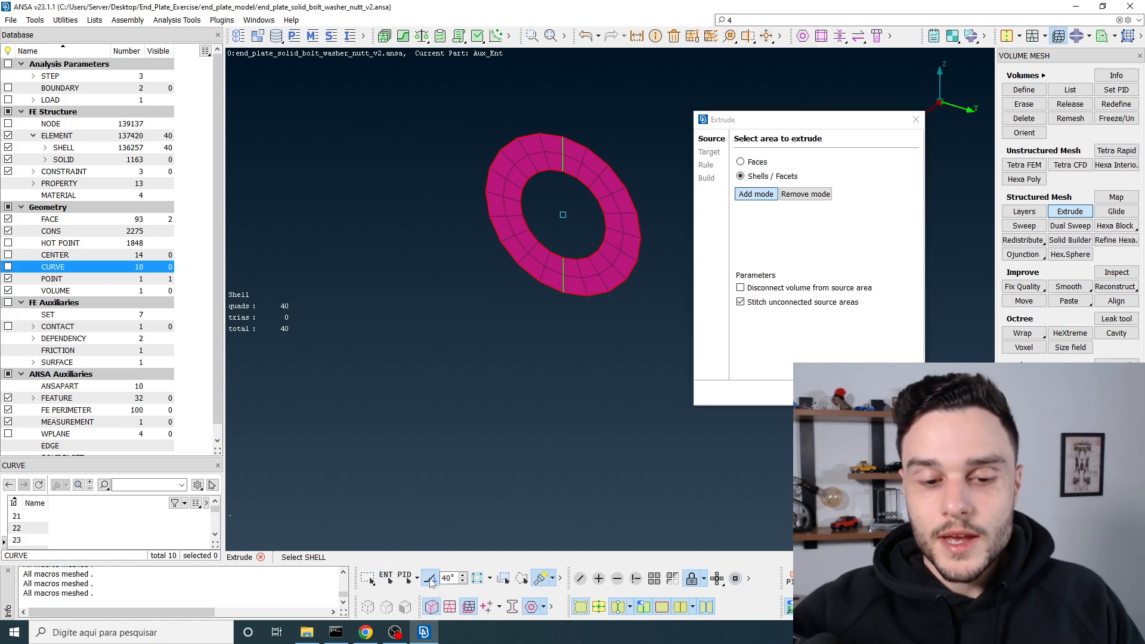
{"action": "left_click", "coordinate": [591, 167]}
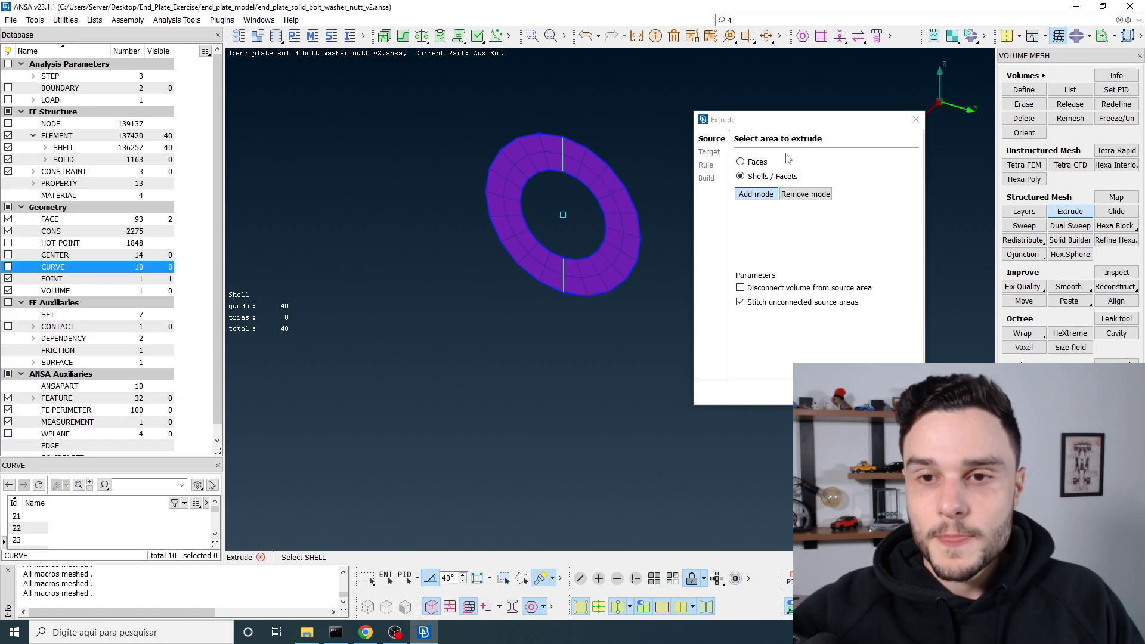
{"action": "left_click_drag", "start_coordinate": [767, 122], "coordinate": [236, 89]}
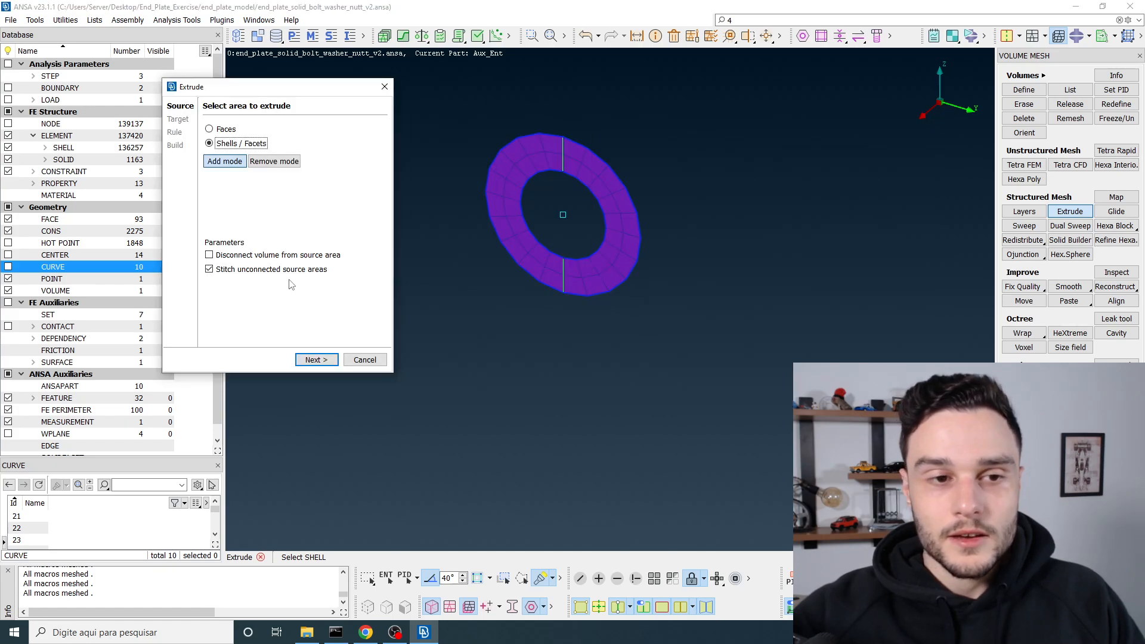
{"action": "left_click", "coordinate": [314, 360]}
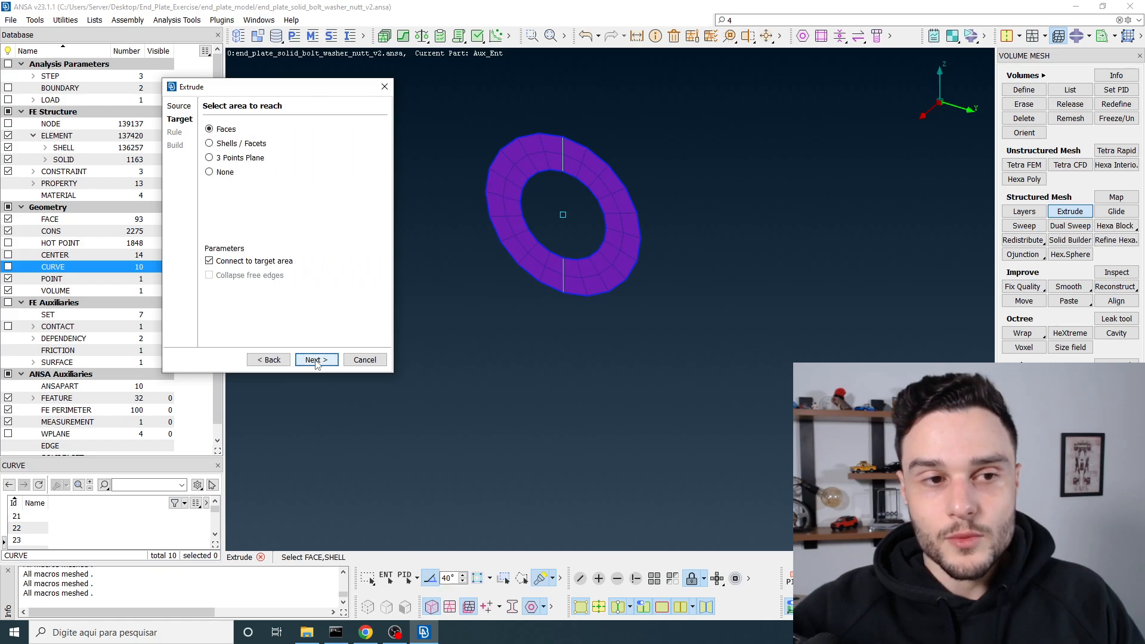
Set the ring extrusion to no target area and the Offset rule in the default direction
{"action": "left_click", "coordinate": [225, 173]}
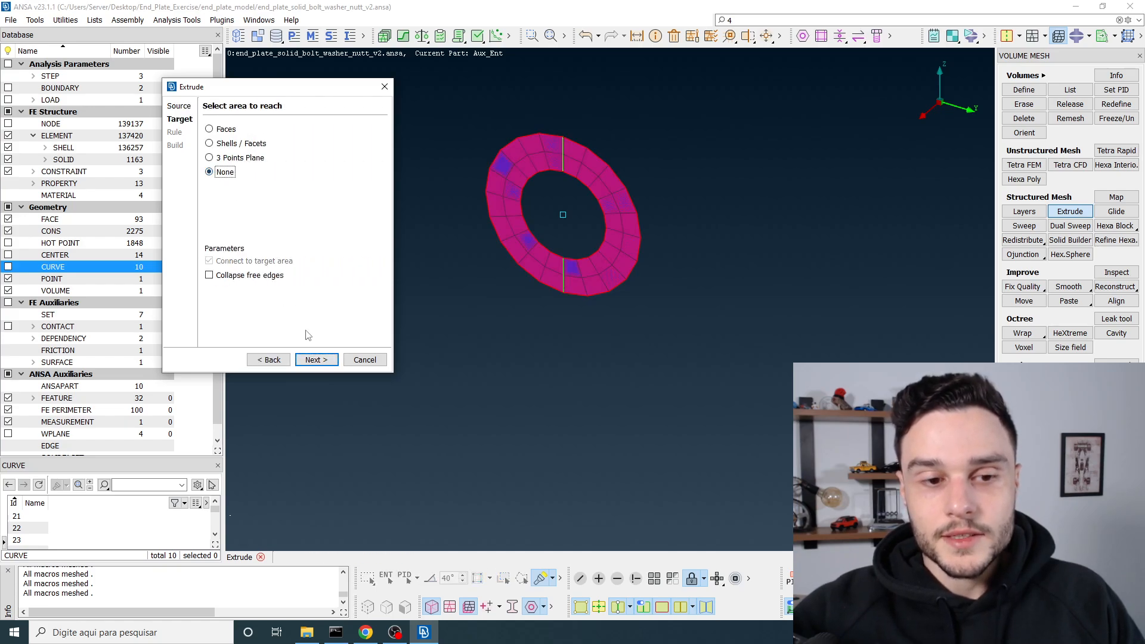
{"action": "left_click", "coordinate": [315, 359]}
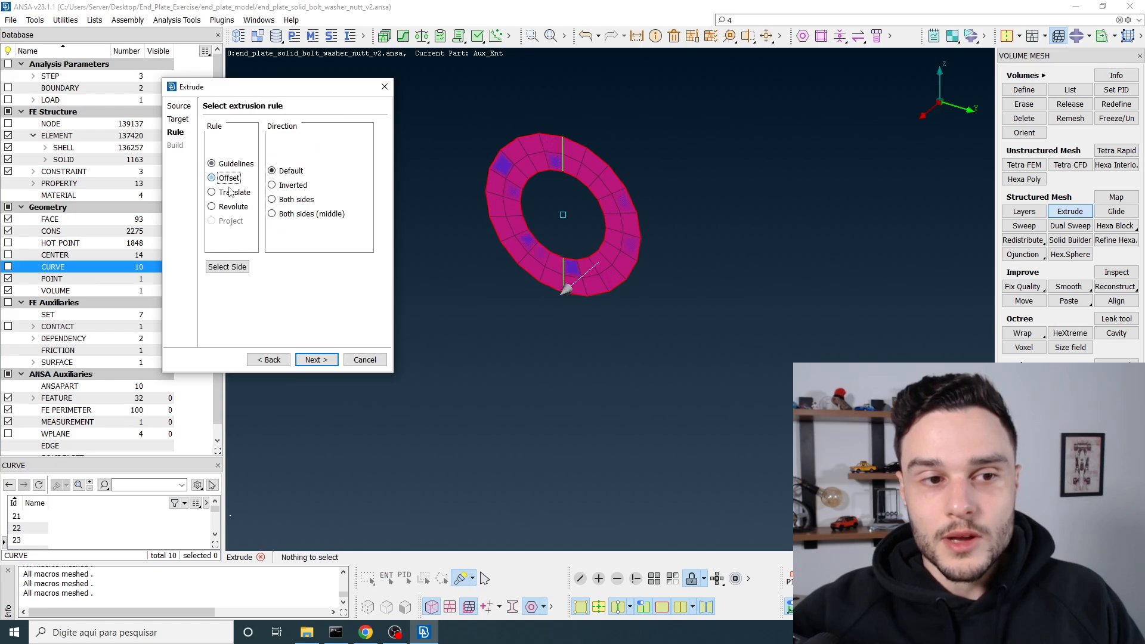
{"action": "left_click_drag", "start_coordinate": [561, 271], "coordinate": [542, 245], "text": "ctrl"}
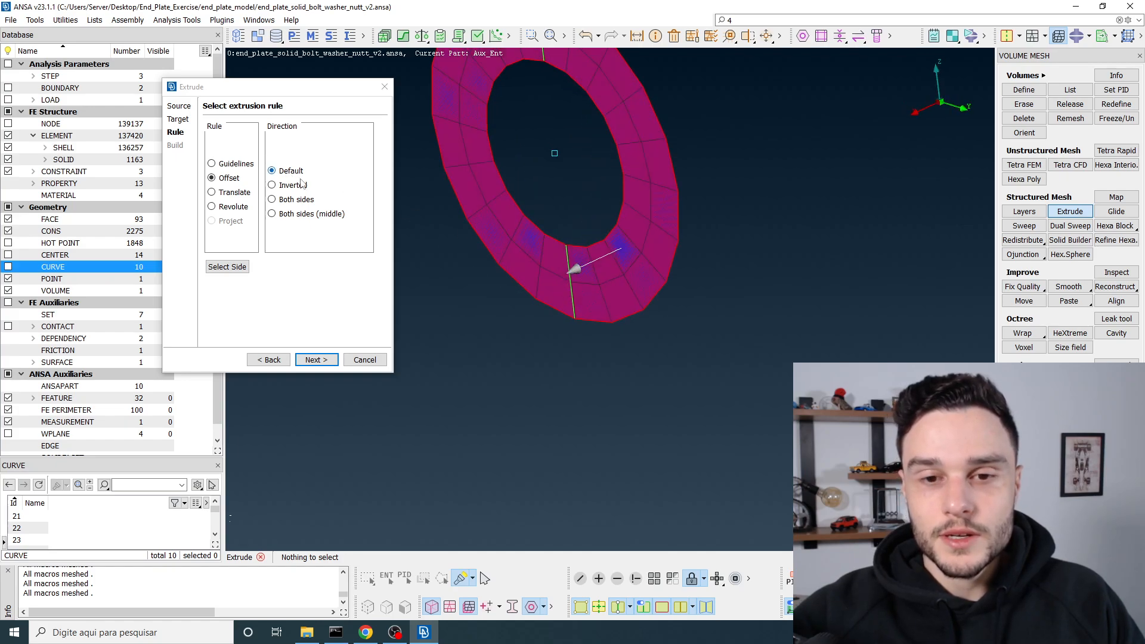
{"action": "scroll", "coordinate": [609, 337], "scroll_direction": "down", "scroll_amount": 3}
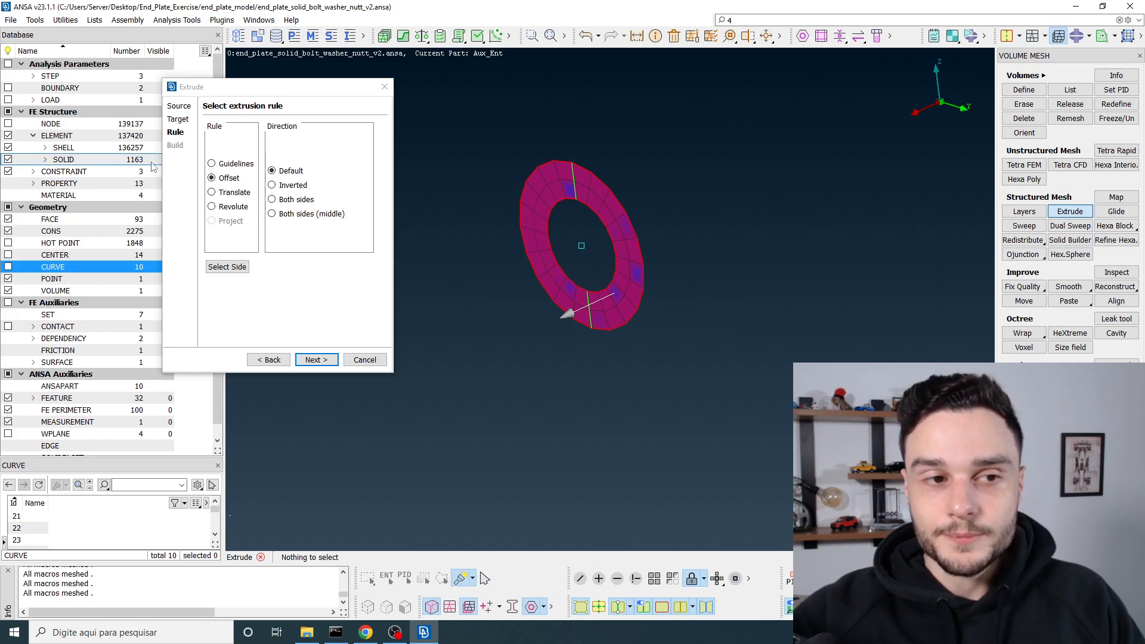
{"action": "left_click", "coordinate": [321, 360]}
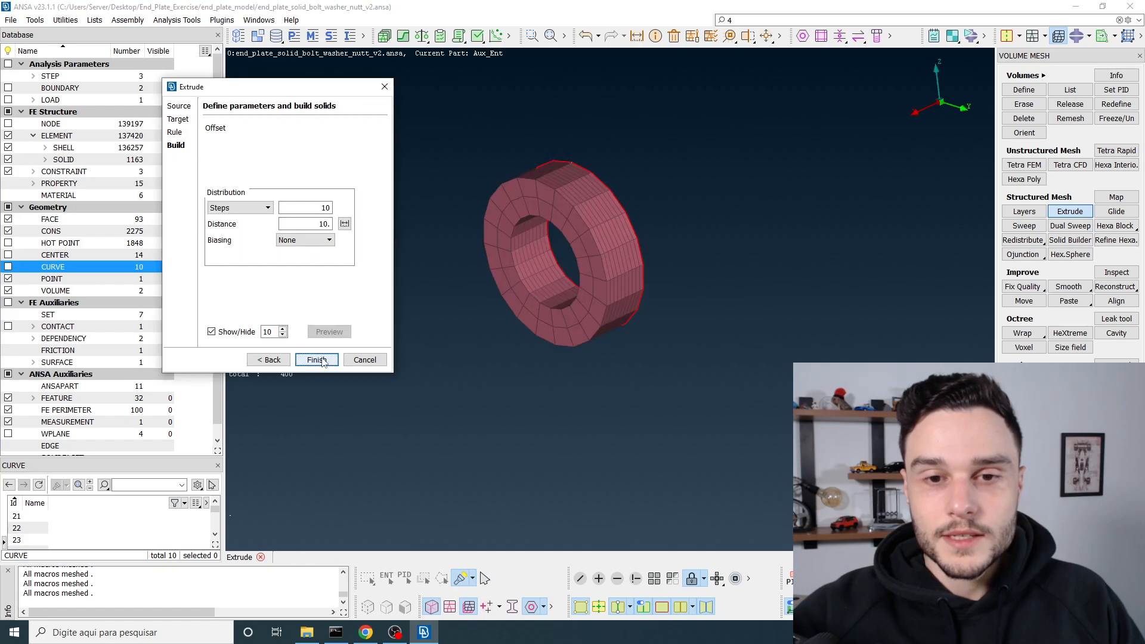
Preview the offset extrusion with 3 steps, then build the ring solids with 2 steps over a distance of 10 and end the extrusion
{"action": "scroll", "coordinate": [627, 183], "scroll_direction": "up", "scroll_amount": 3}
{"action": "left_click_drag", "start_coordinate": [627, 183], "coordinate": [506, 247], "text": "ctrl"}
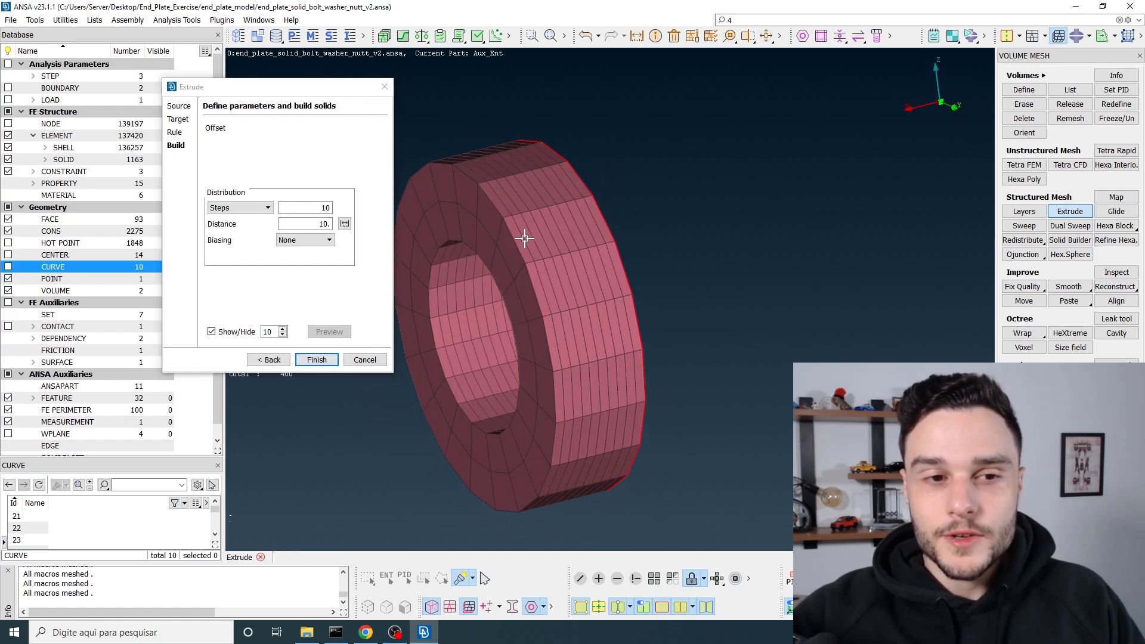
{"action": "double_click", "coordinate": [316, 208]}
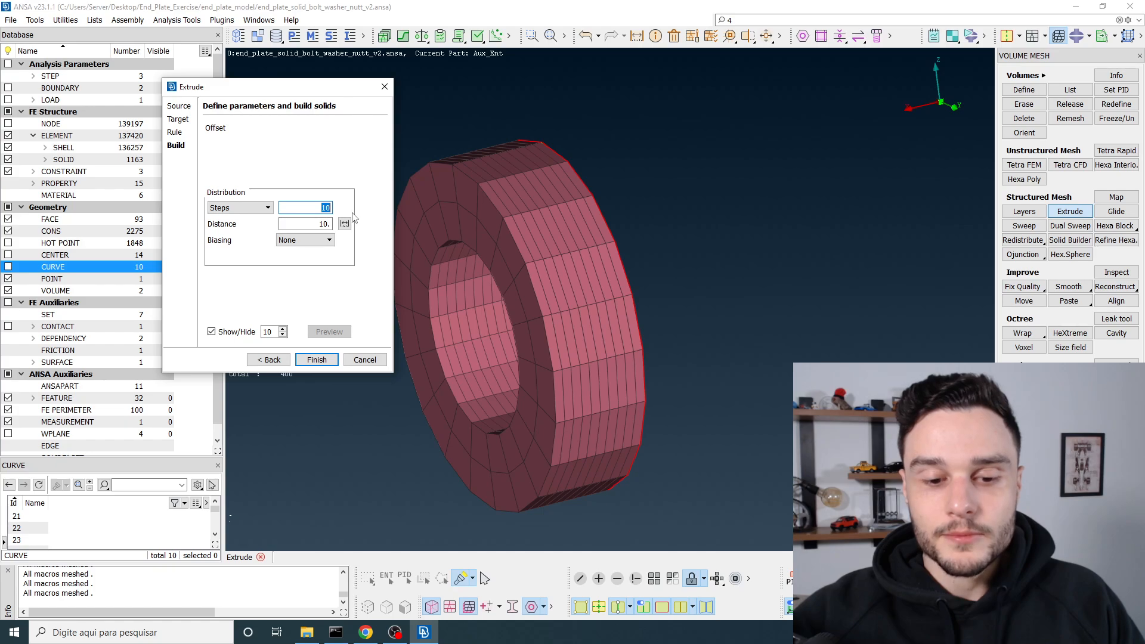
{"action": "type", "text": "3"}
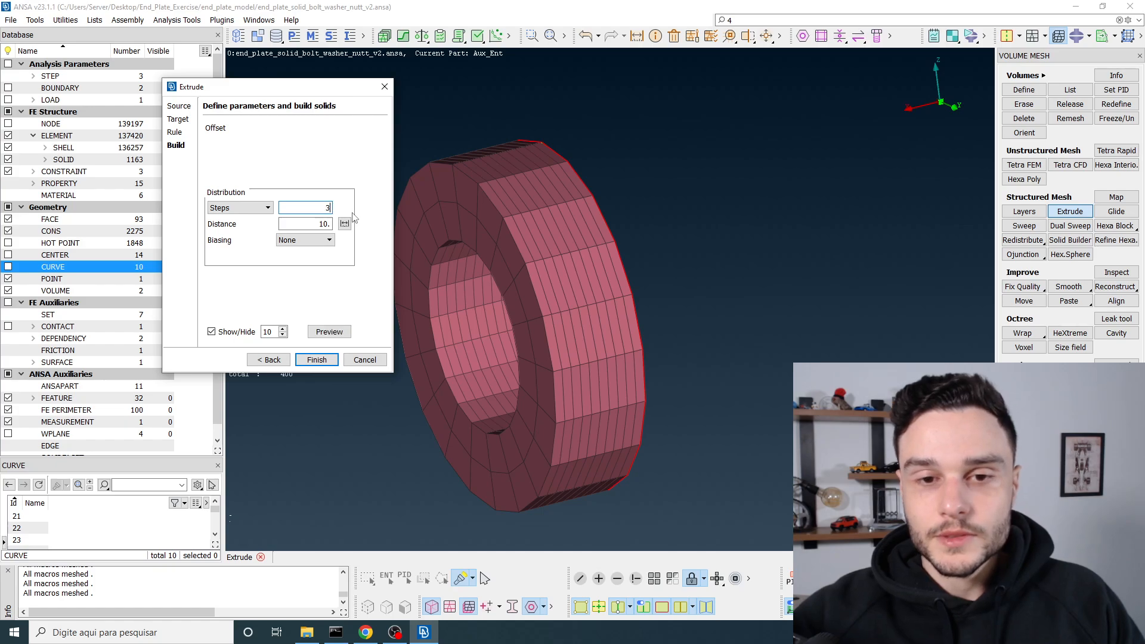
{"action": "left_click", "coordinate": [331, 334]}
{"action": "scroll", "coordinate": [534, 271], "scroll_direction": "up", "scroll_amount": 3}
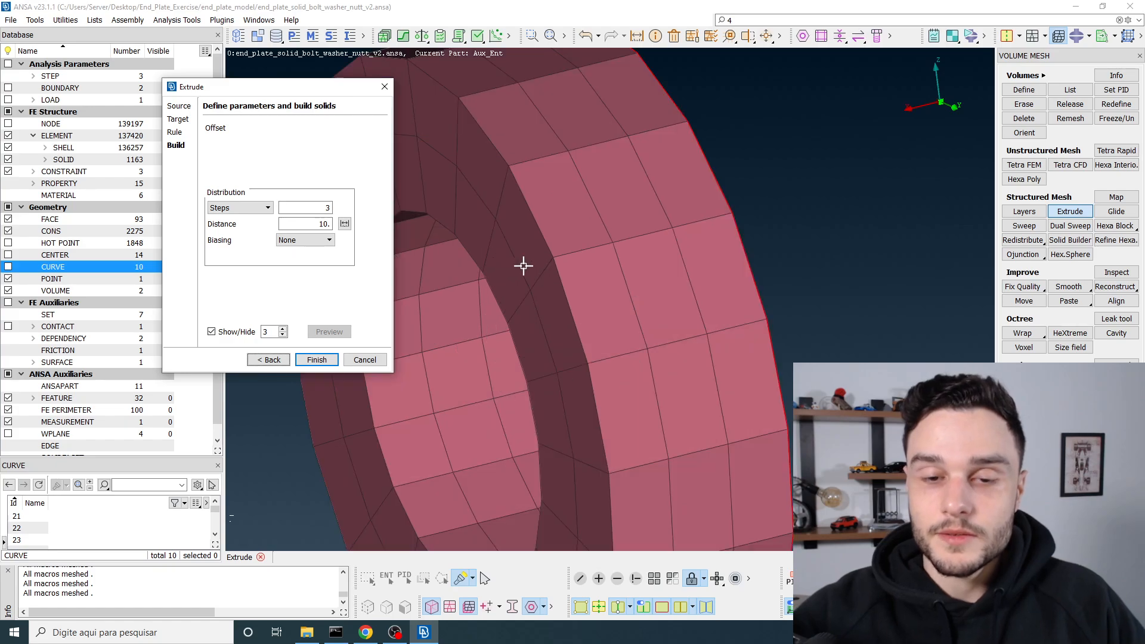
{"action": "scroll", "coordinate": [583, 253], "scroll_direction": "down", "scroll_amount": 3}
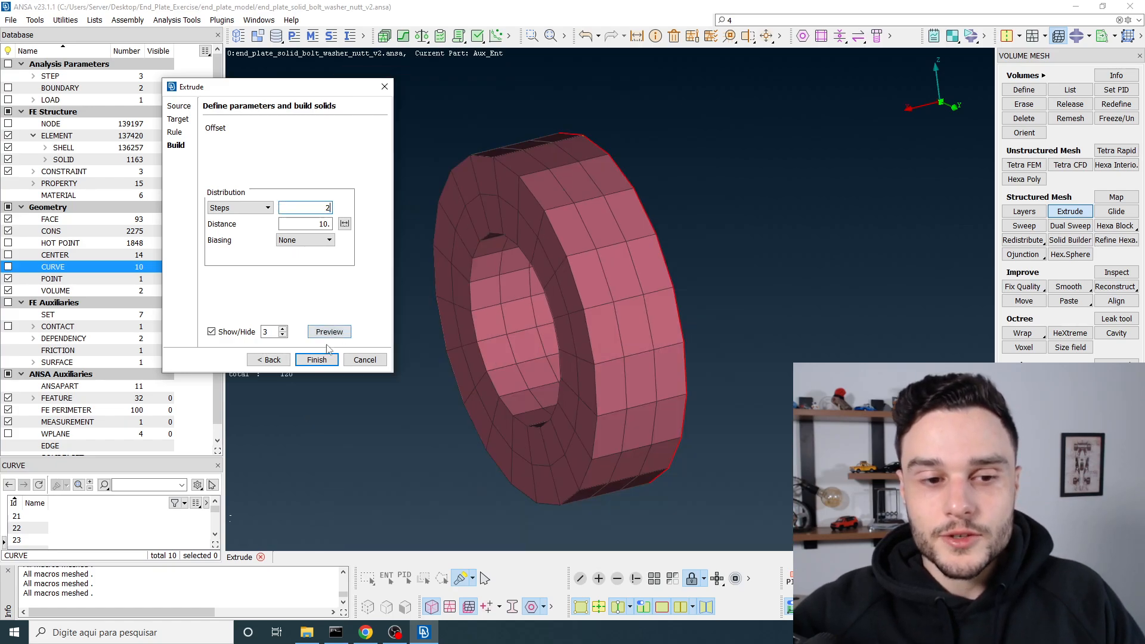
{"action": "left_click", "coordinate": [317, 360]}
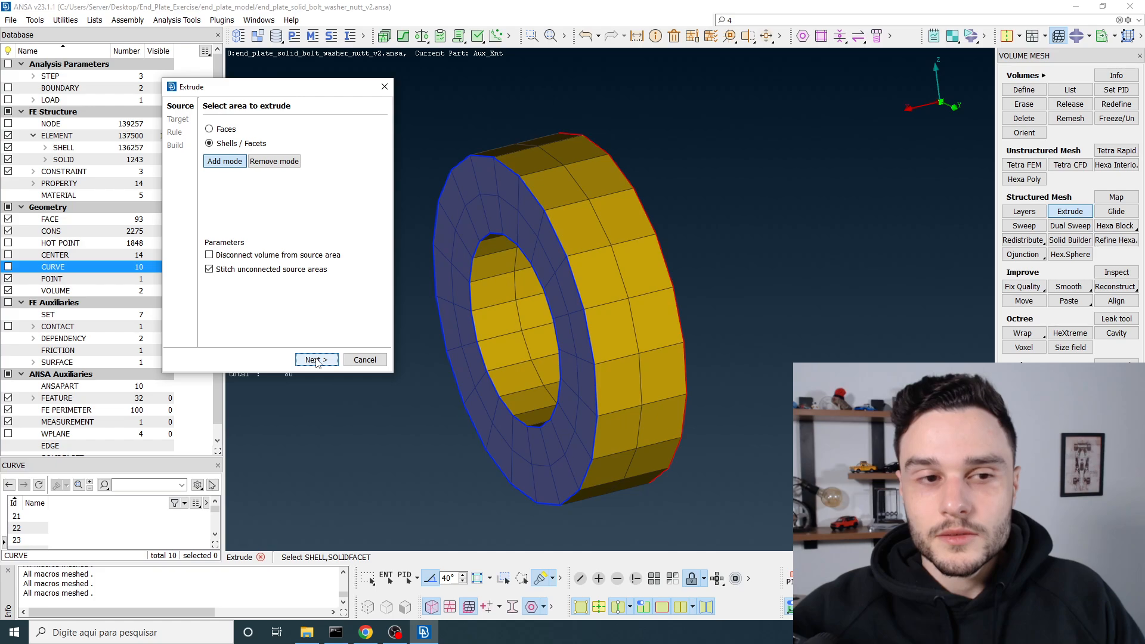
{"action": "left_click", "coordinate": [364, 359]}
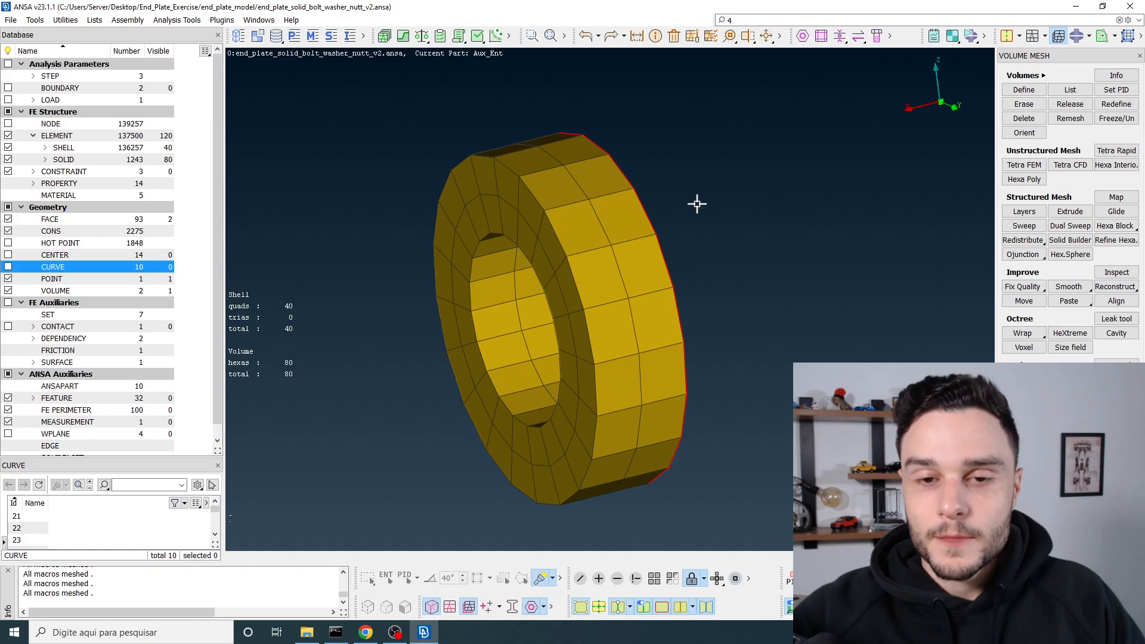
Undo the ring's solid extrusion
{"action": "left_click", "coordinate": [598, 36]}
{"action": "left_click", "coordinate": [619, 65]}
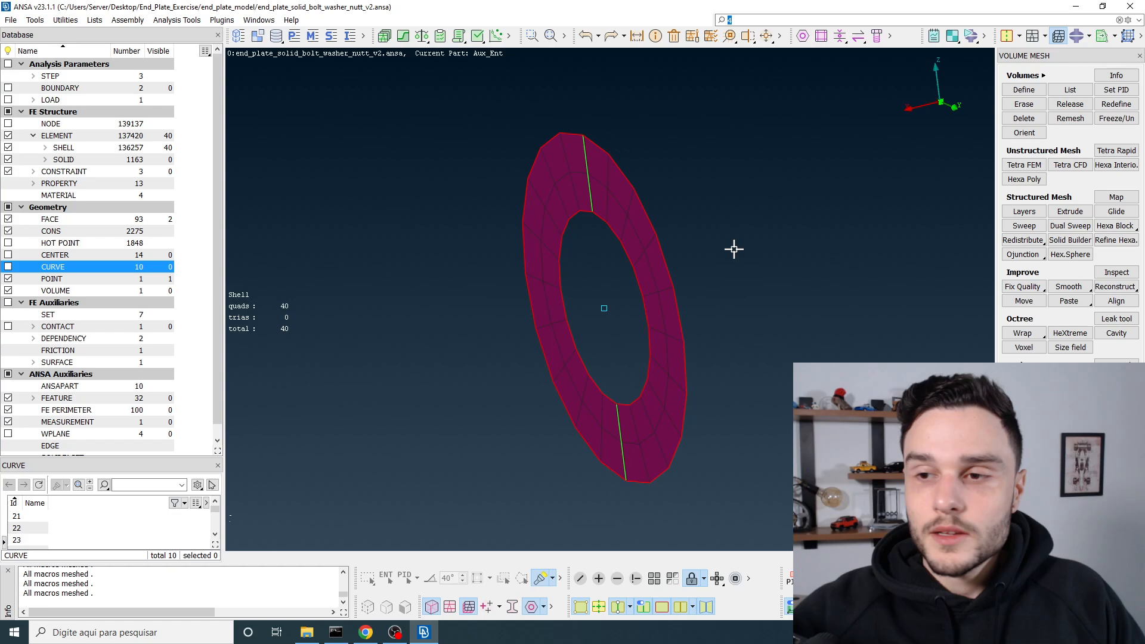
Restart the structured mesh Extrude and set both its Part and Property options to Ask always
{"action": "left_click", "coordinate": [1050, 211]}
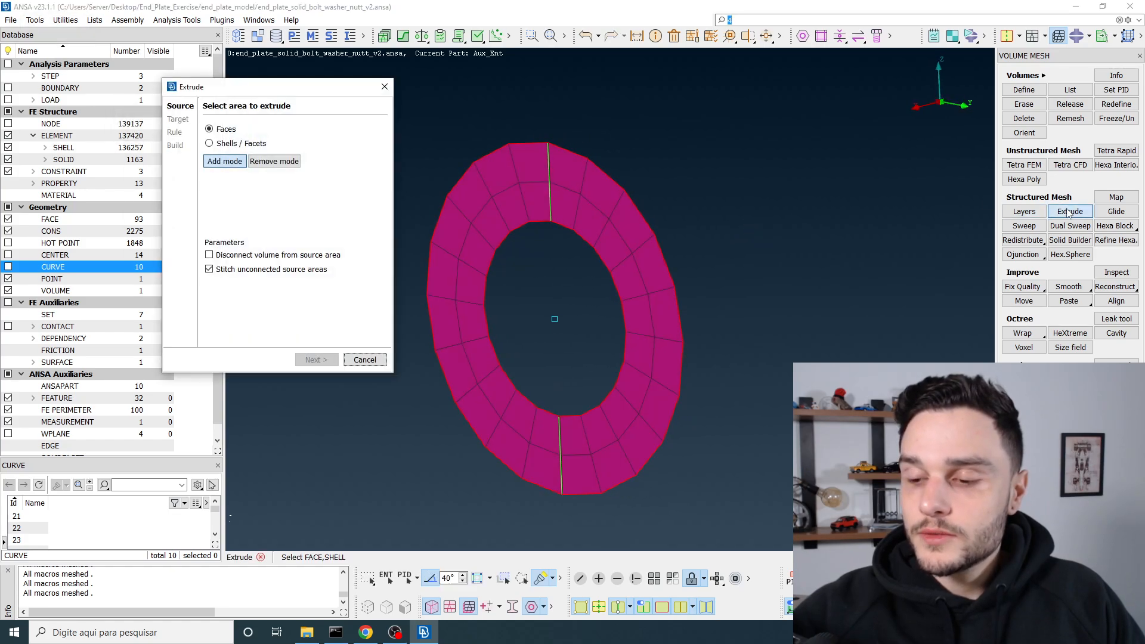
{"action": "left_click", "coordinate": [1096, 558]}
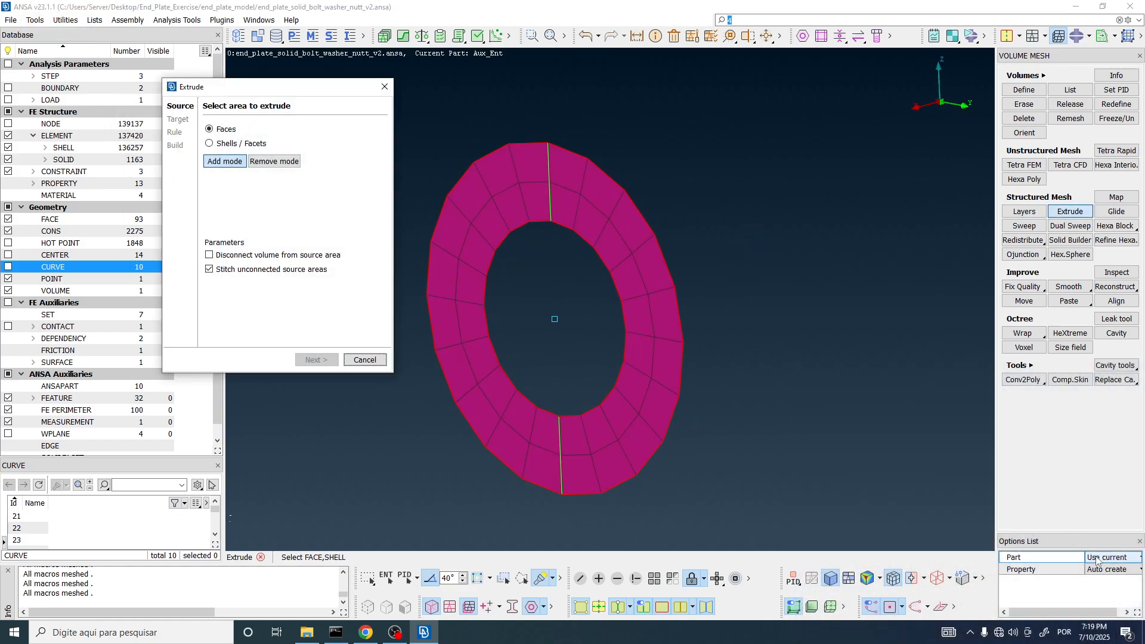
{"action": "left_click", "coordinate": [1098, 559]}
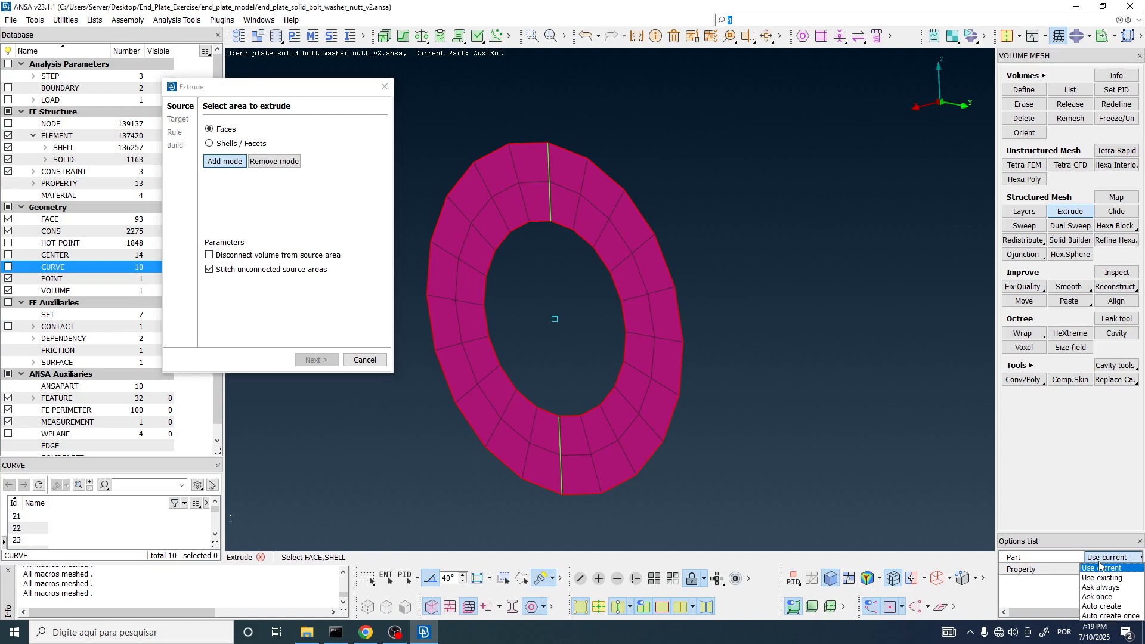
{"action": "left_click", "coordinate": [1101, 587]}
{"action": "left_click", "coordinate": [1106, 570]}
{"action": "left_click", "coordinate": [1106, 569]}
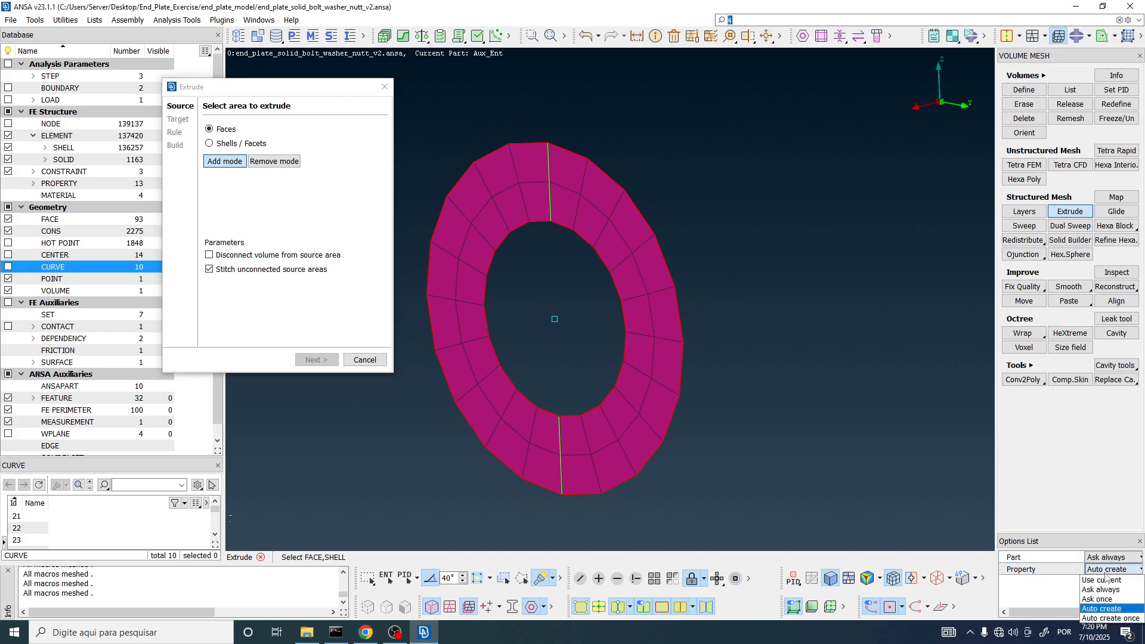
{"action": "left_click", "coordinate": [1101, 590]}
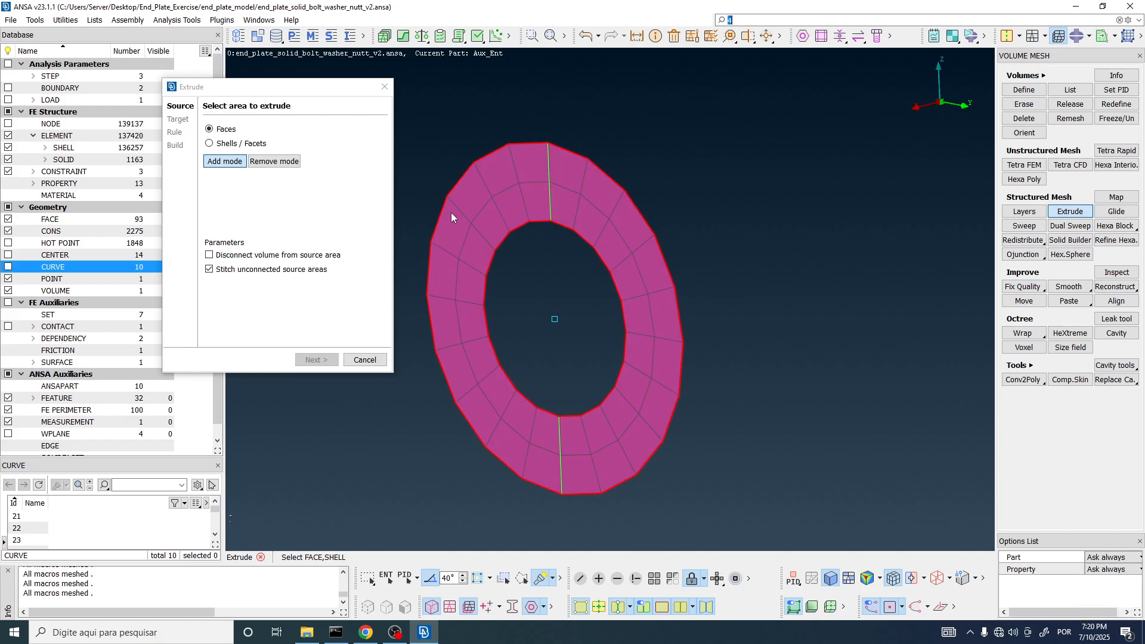
Select the whole ring as Shells / Facets source, with no target area and the Offset rule in the default direction
{"action": "left_click", "coordinate": [216, 143]}
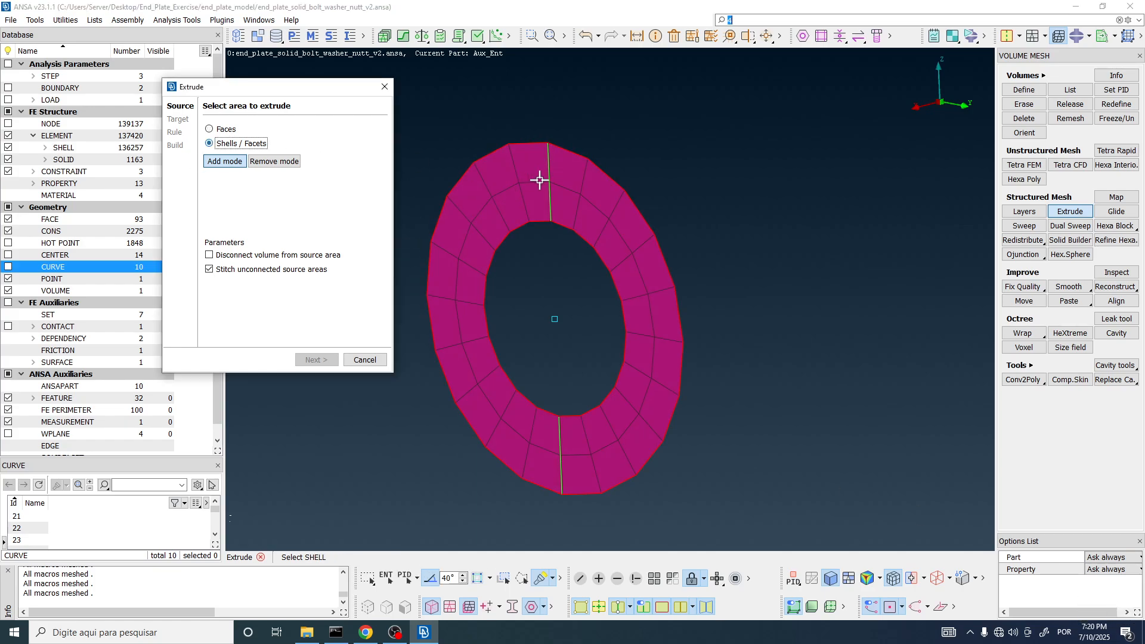
{"action": "left_click", "coordinate": [534, 190]}
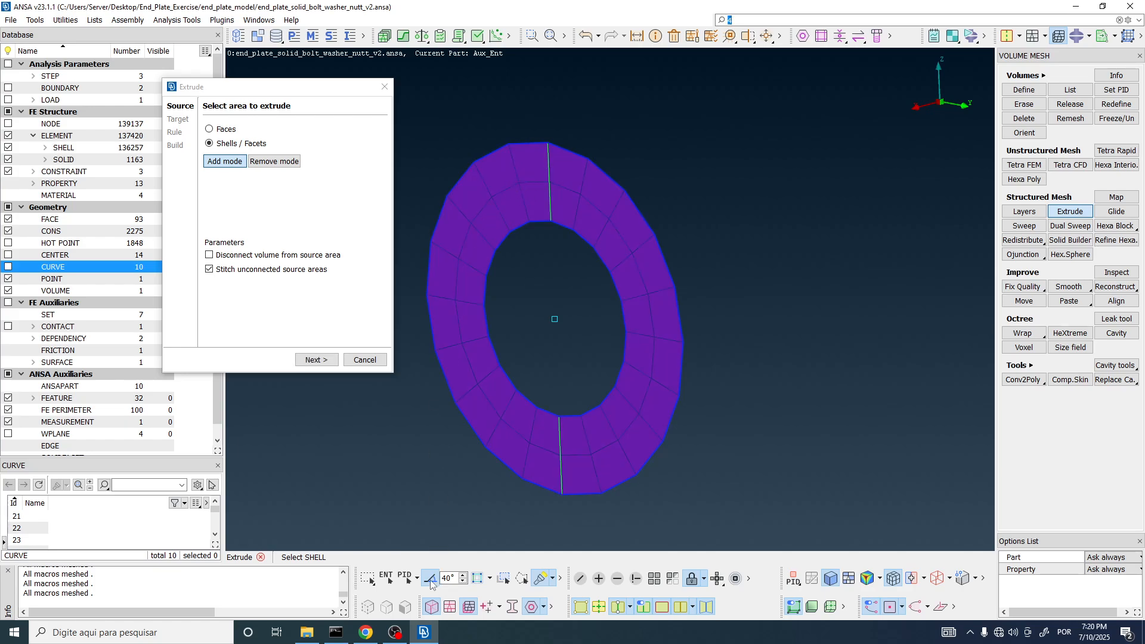
{"action": "left_click", "coordinate": [317, 359]}
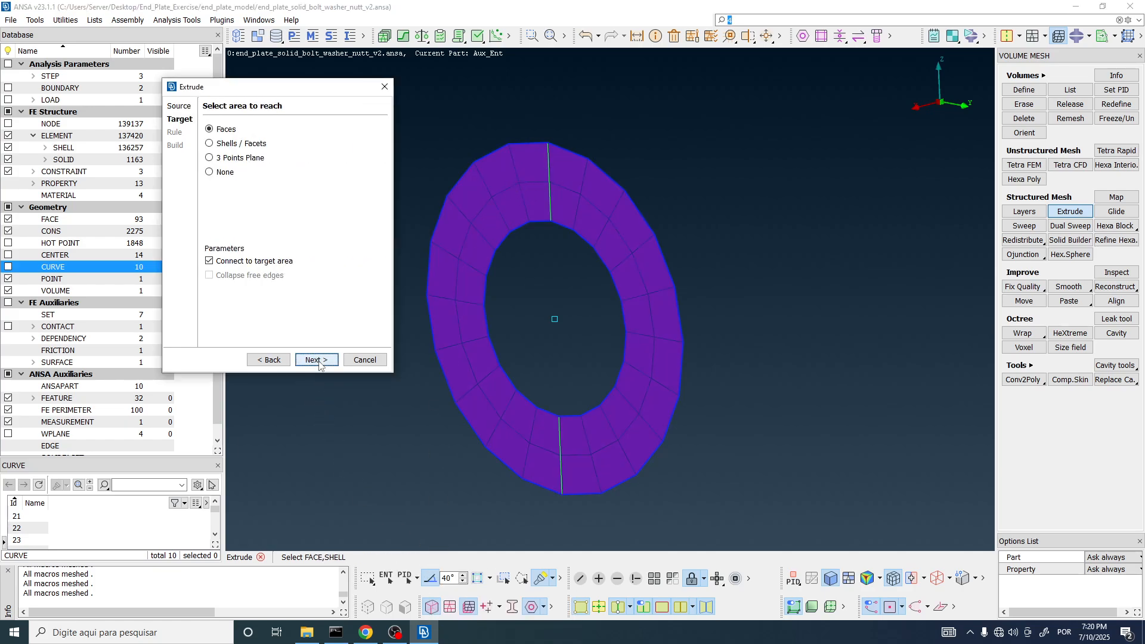
{"action": "left_click", "coordinate": [227, 173]}
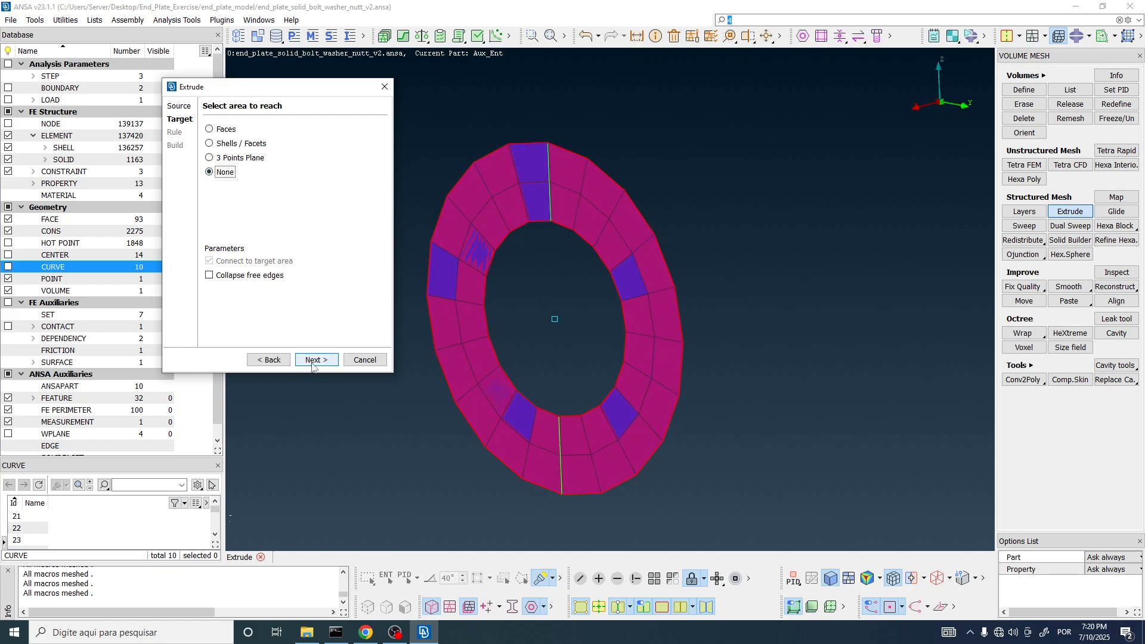
{"action": "left_click", "coordinate": [314, 361]}
{"action": "left_click", "coordinate": [228, 179]}
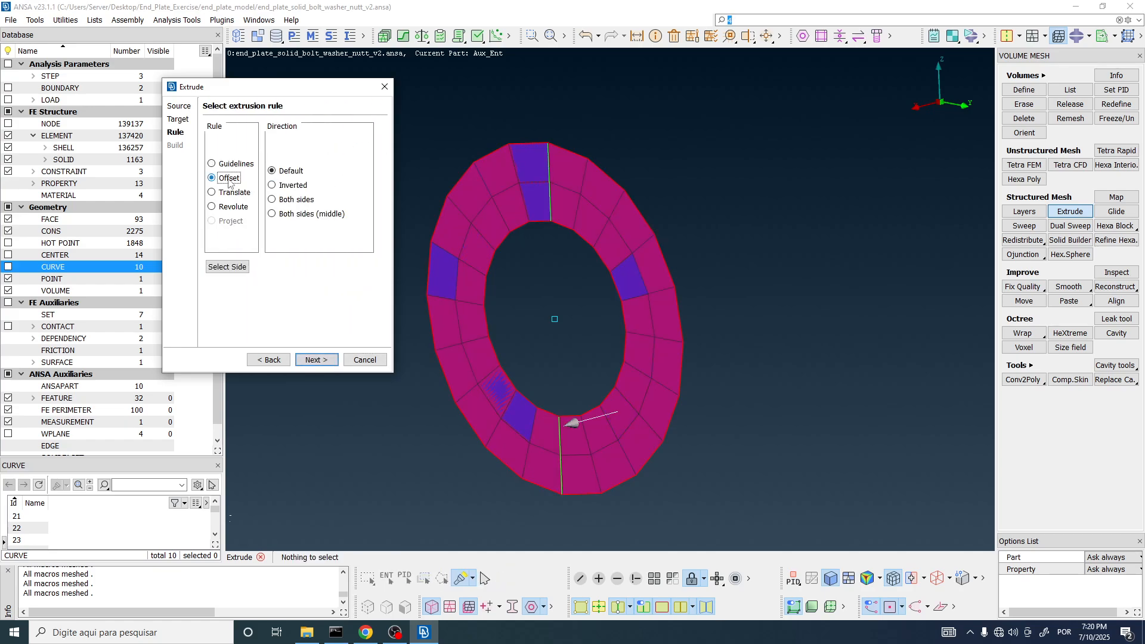
{"action": "left_click", "coordinate": [316, 359]}
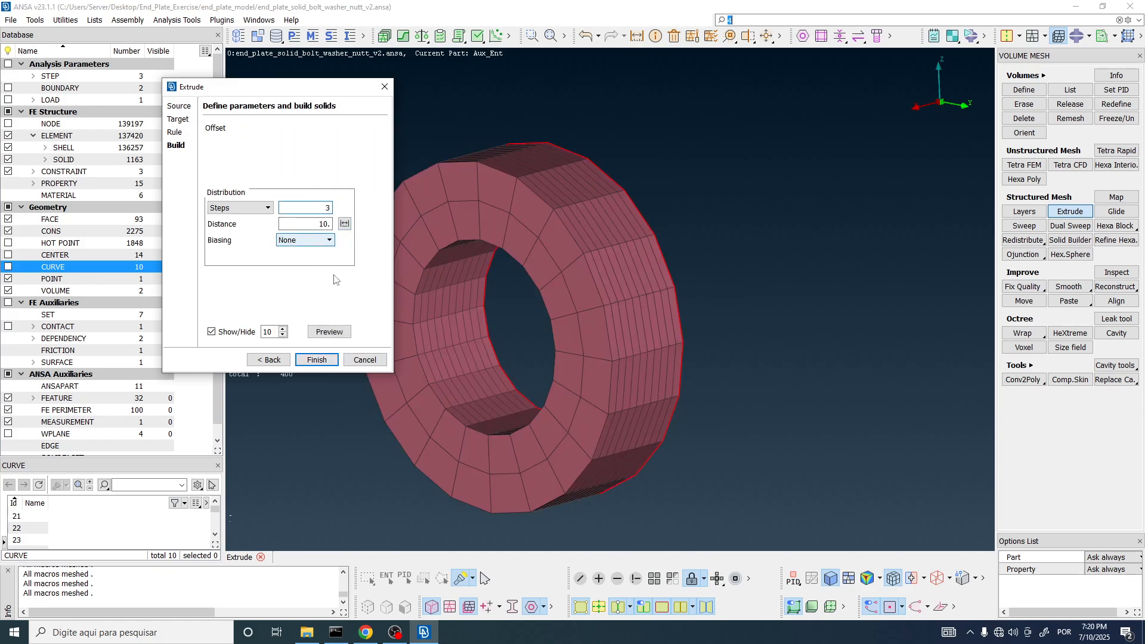
Preview the offset extrusion with 3 steps over a distance of 10 without biasing and build the solids
{"action": "left_click", "coordinate": [330, 331]}
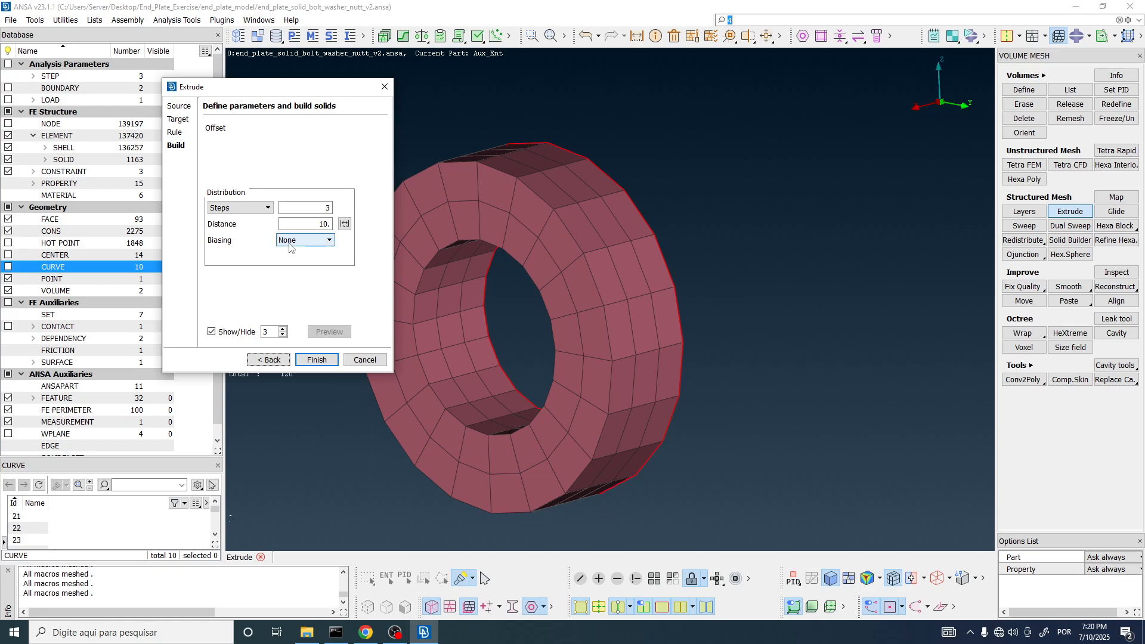
{"action": "left_click", "coordinate": [300, 225]}
{"action": "scroll", "coordinate": [533, 256], "scroll_direction": "down", "scroll_amount": 4}
{"action": "left_click_drag", "start_coordinate": [533, 257], "coordinate": [503, 255], "text": "ctrl"}
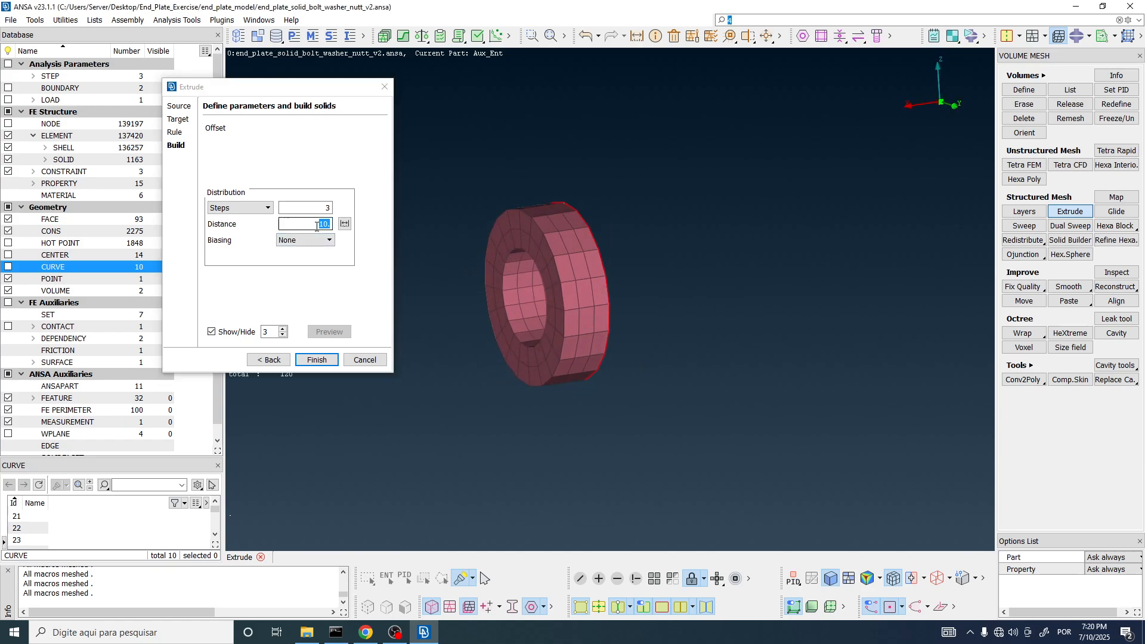
{"action": "left_click", "coordinate": [323, 360]}
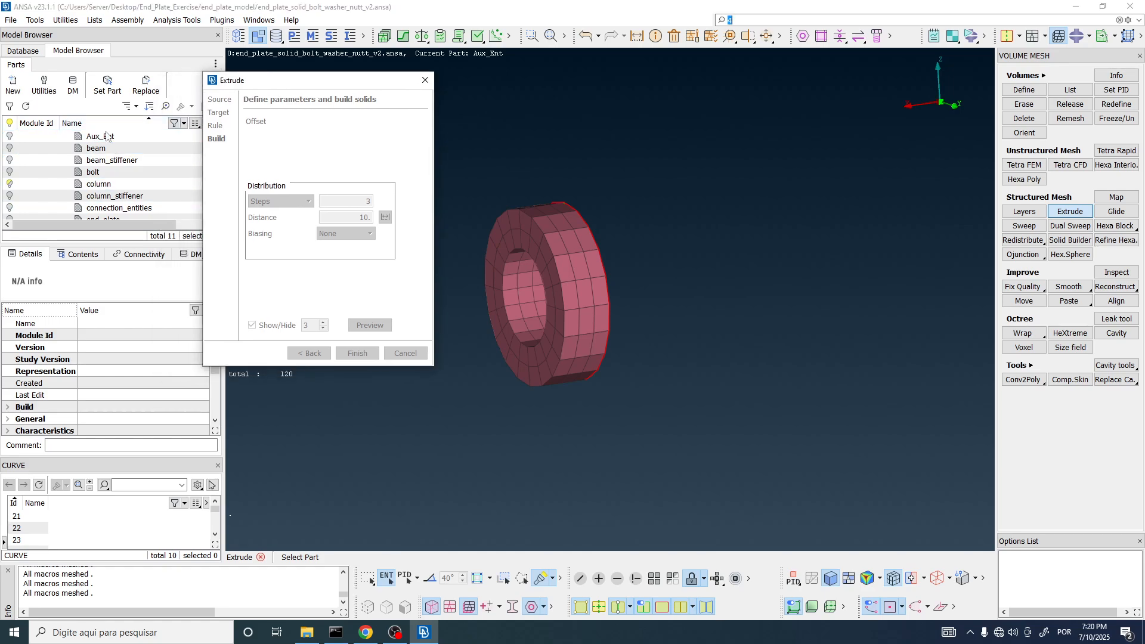
Create a new part named nut and choose it as the part for the extruded solids
{"action": "left_click_drag", "start_coordinate": [75, 52], "coordinate": [164, 71]}
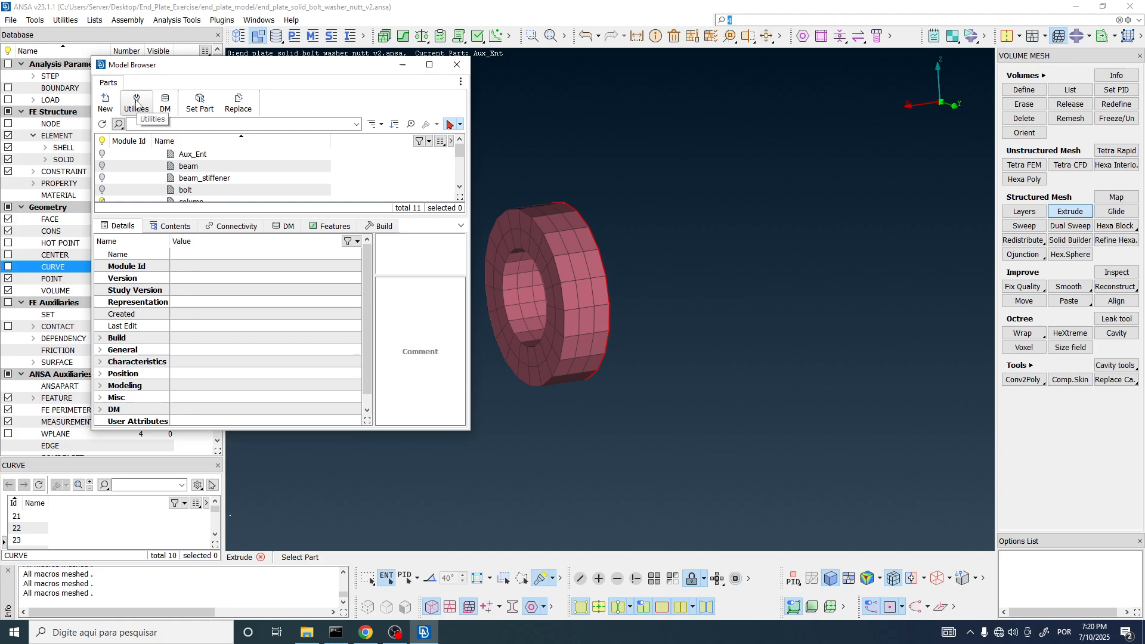
{"action": "left_click", "coordinate": [106, 103]}
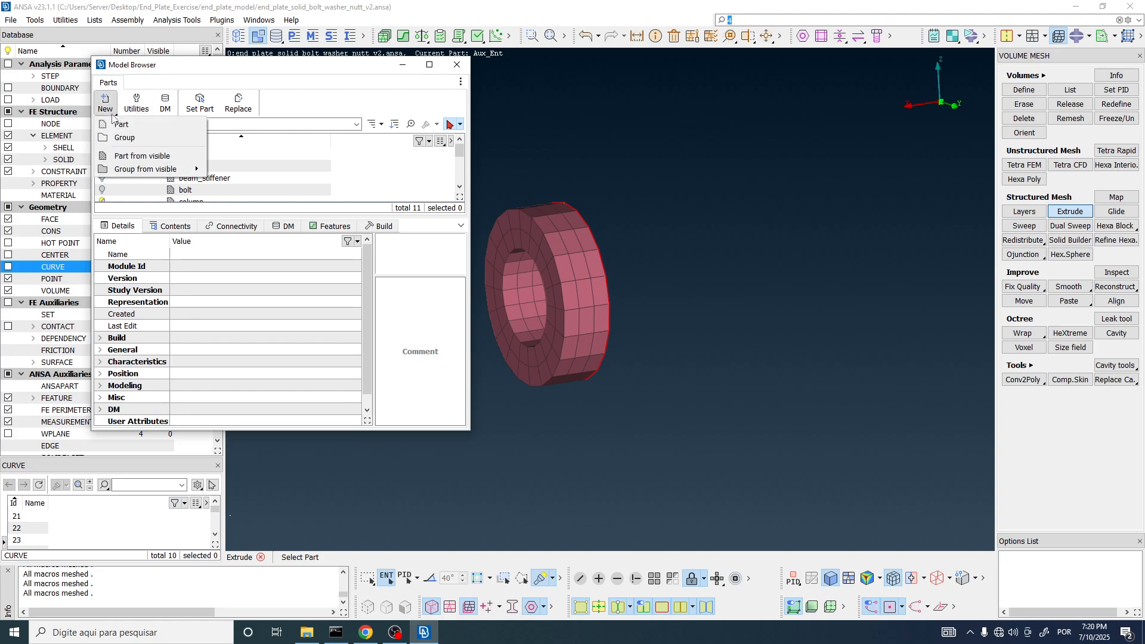
{"action": "left_click", "coordinate": [118, 128]}
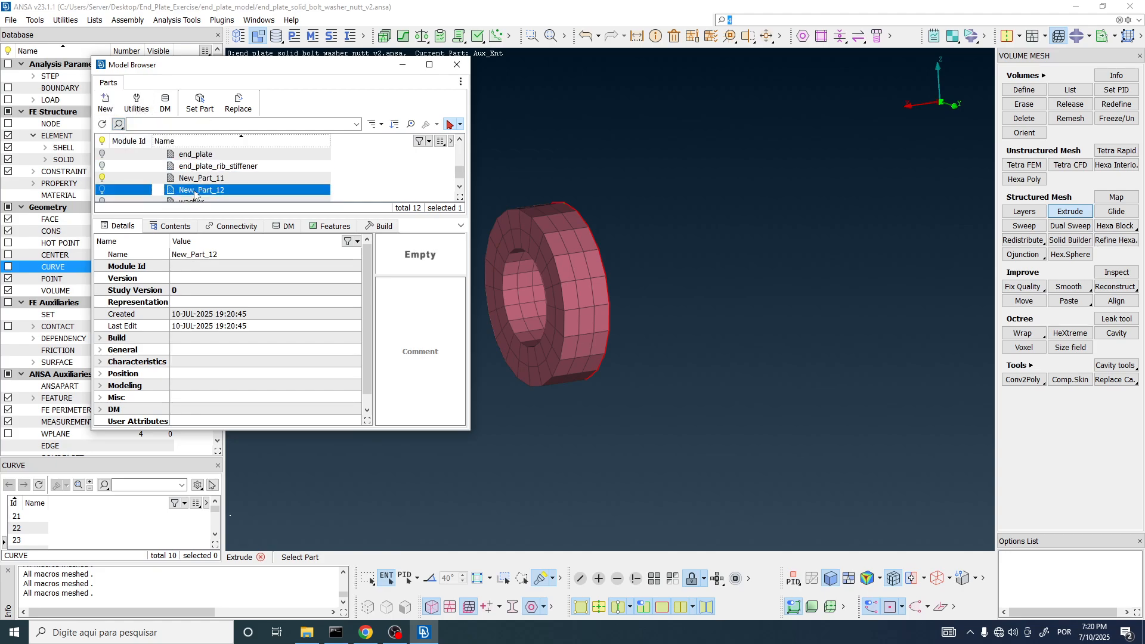
{"action": "type", "text": "nut"}
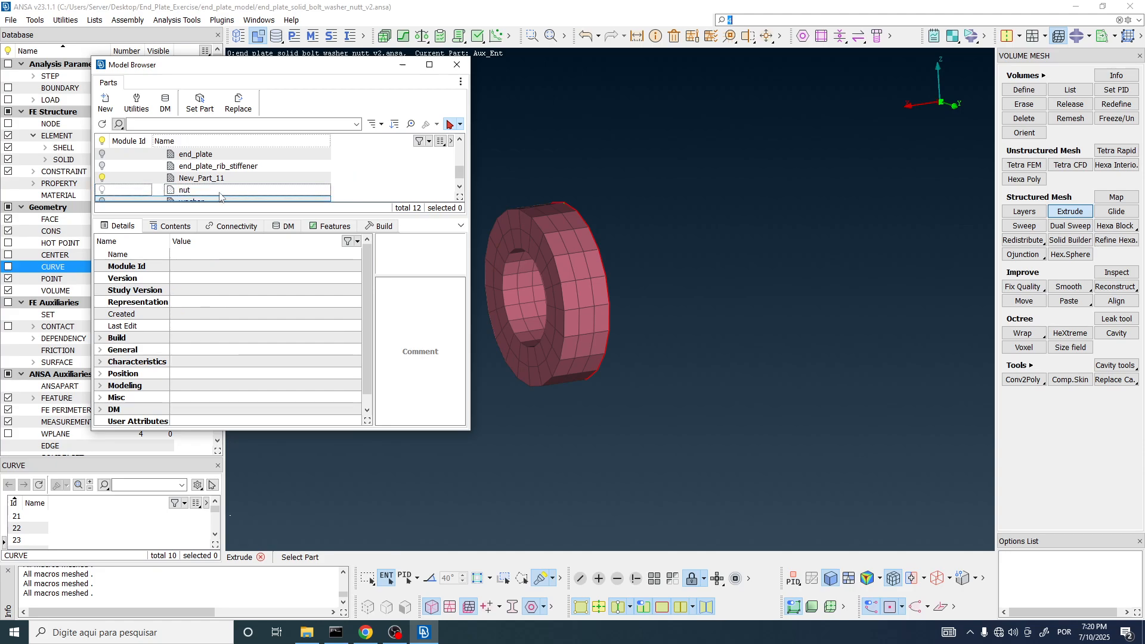
{"action": "key", "text": "Return"}
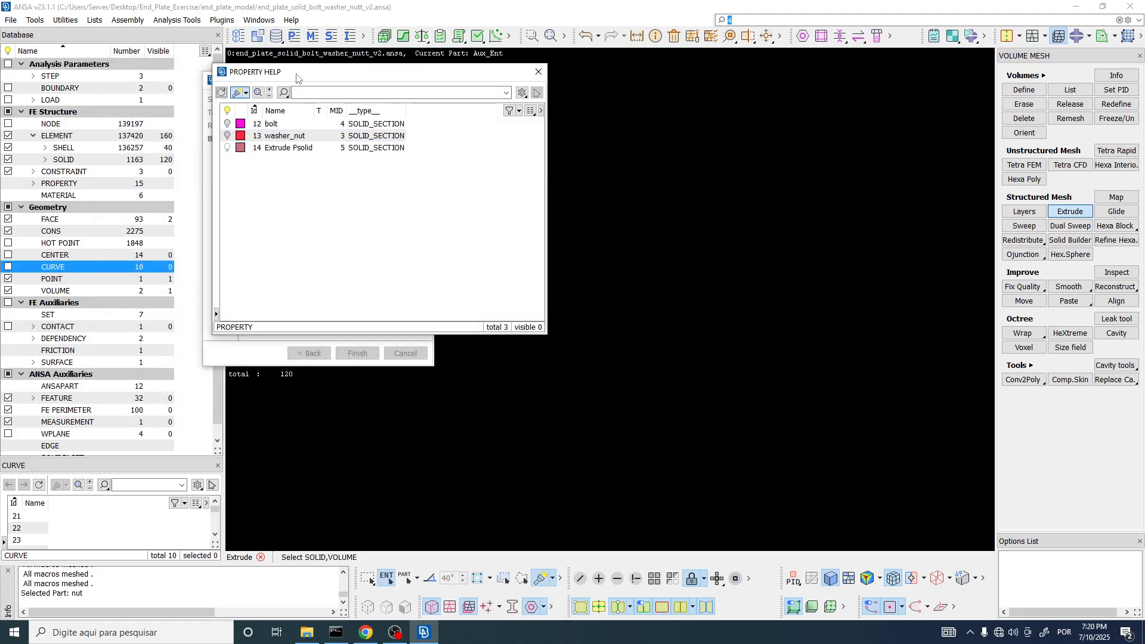
Assign the existing washer_nut solid section property to the extruded ring solids
{"action": "left_click_drag", "start_coordinate": [314, 76], "coordinate": [194, 97]}
{"action": "left_click", "coordinate": [156, 157]}
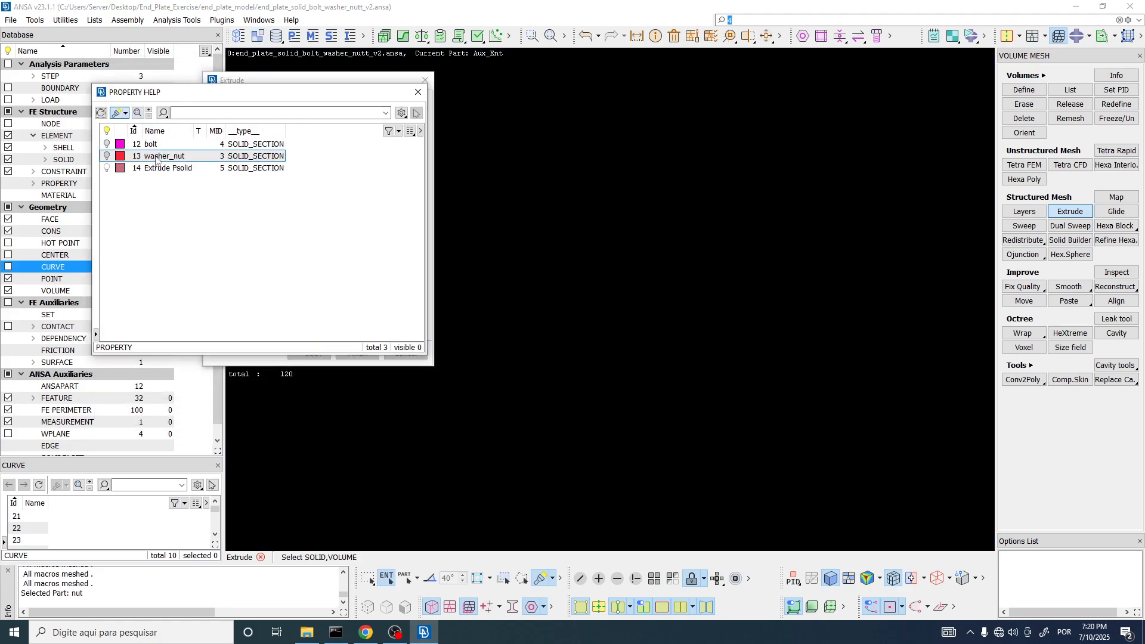
{"action": "left_click", "coordinate": [151, 160]}
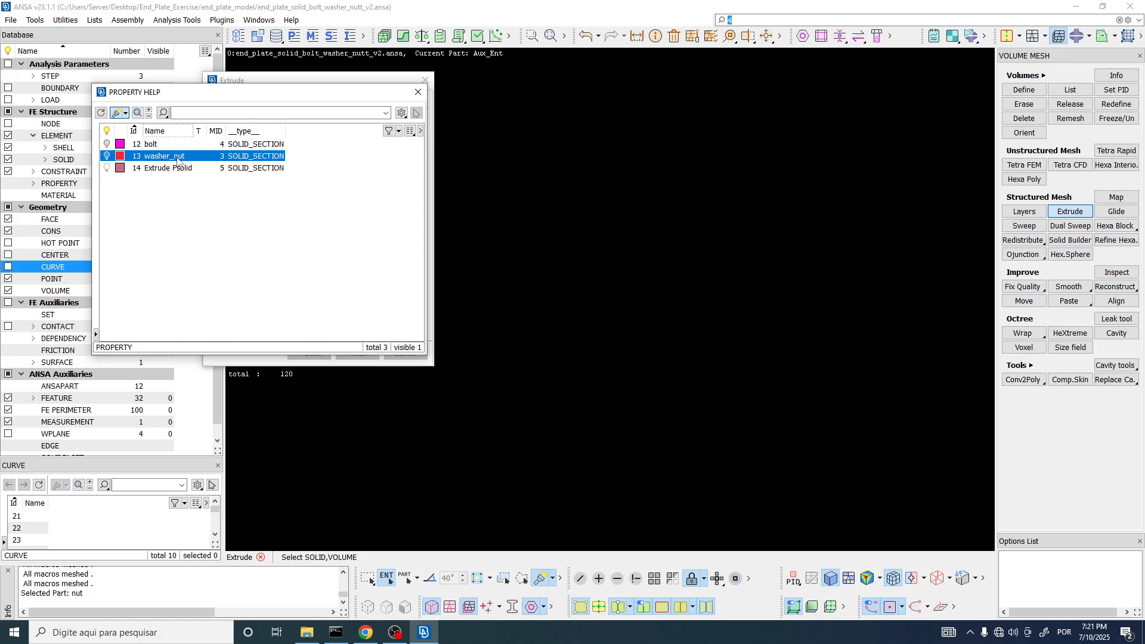
{"action": "double_click", "coordinate": [177, 158]}
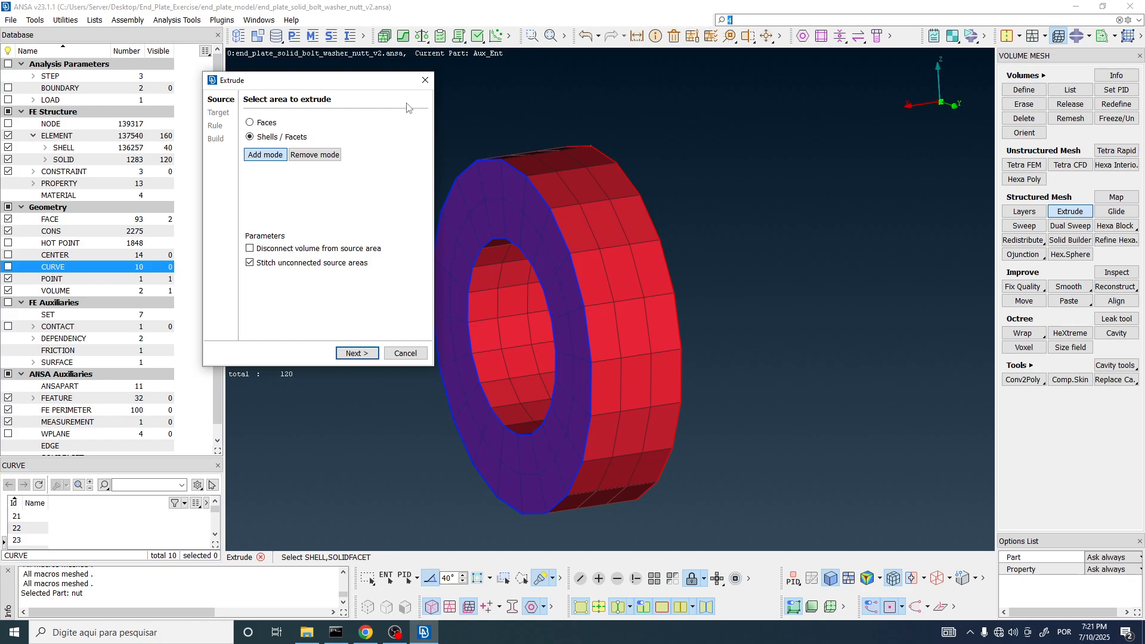
Close the Extrude dialog and measure the thickness of the extruded nut ring between two opposite edge nodes
{"action": "left_click", "coordinate": [424, 81]}
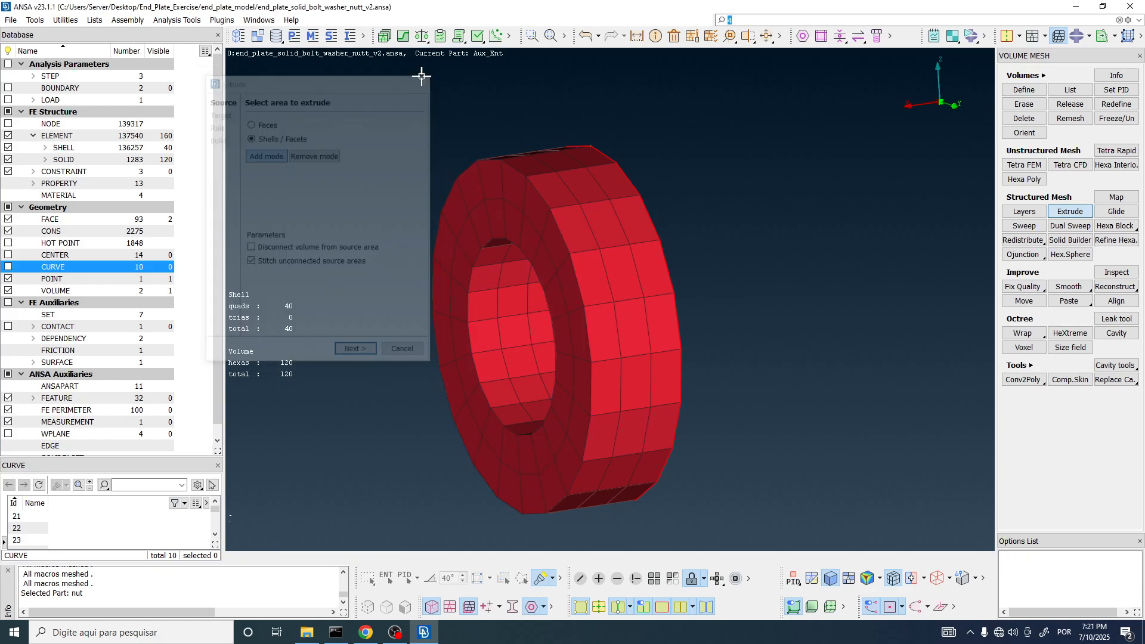
{"action": "left_click", "coordinate": [637, 36]}
{"action": "left_click", "coordinate": [639, 195]}
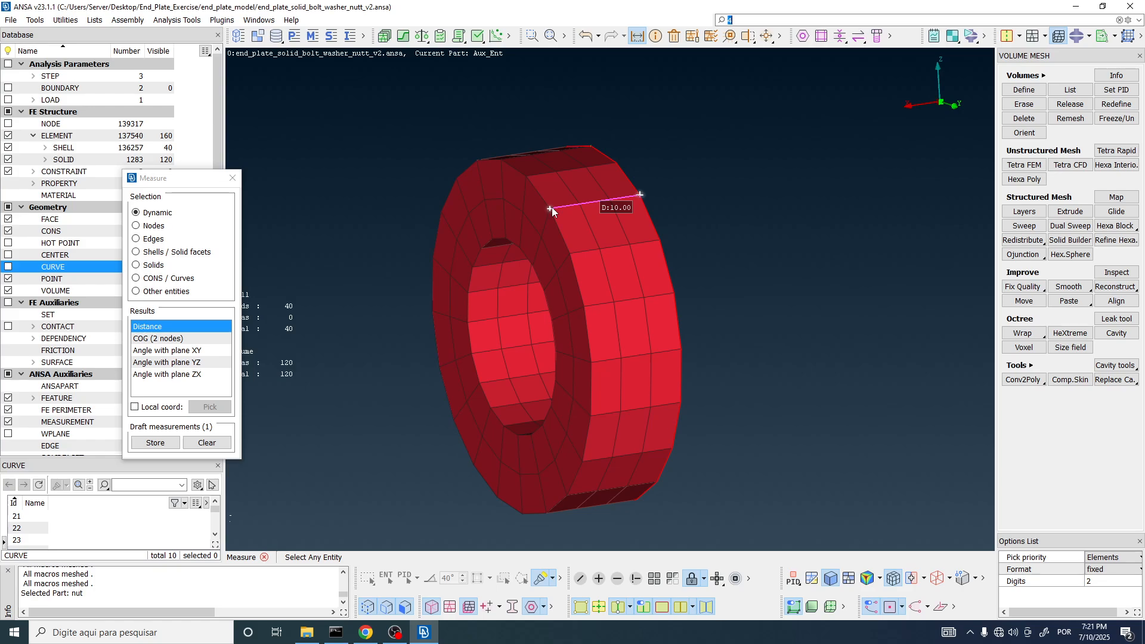
{"action": "key", "text": "Escape"}
{"action": "key", "text": "Escape"}
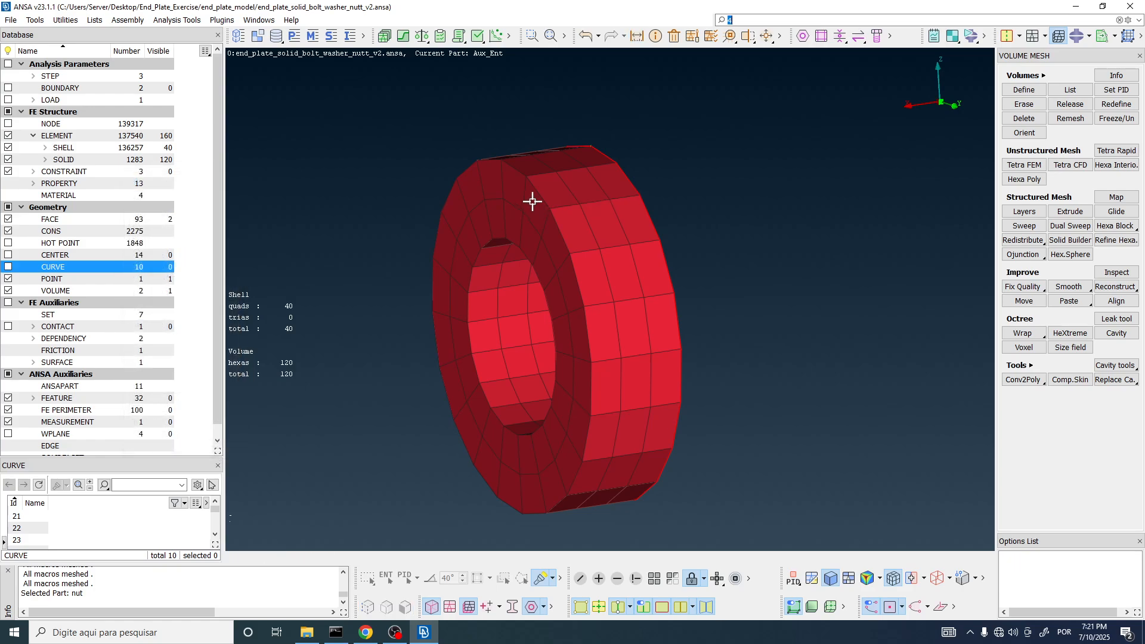
{"action": "left_click_drag", "start_coordinate": [532, 201], "coordinate": [552, 247], "text": "ctrl"}
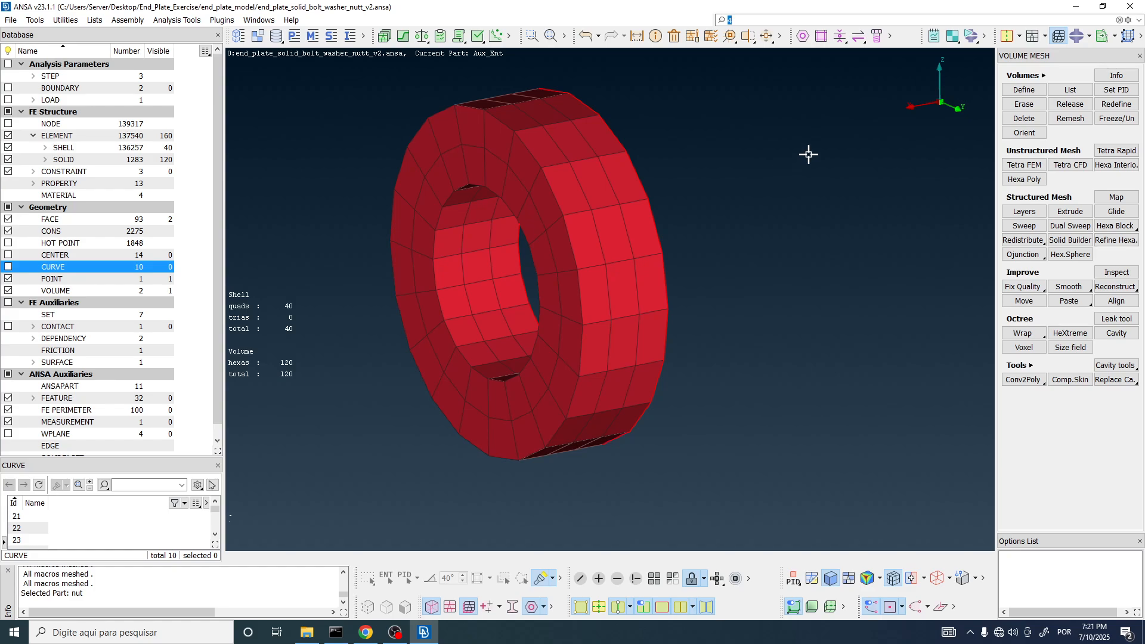
{"action": "left_click", "coordinate": [1115, 37]}
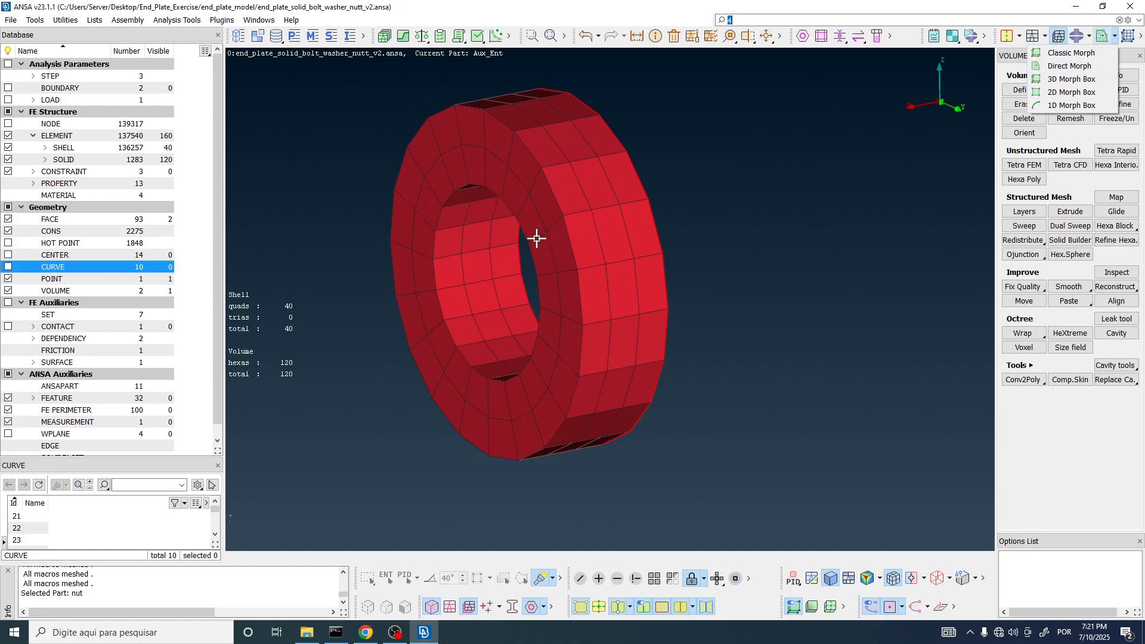
{"action": "left_click_drag", "start_coordinate": [537, 238], "coordinate": [563, 163], "text": "ctrl"}
{"action": "scroll", "coordinate": [503, 202], "scroll_direction": "down", "scroll_amount": 4}
{"action": "left_click_drag", "start_coordinate": [503, 202], "coordinate": [584, 210], "text": "ctrl"}
{"action": "left_click_drag", "start_coordinate": [541, 242], "coordinate": [549, 251], "text": "ctrl"}
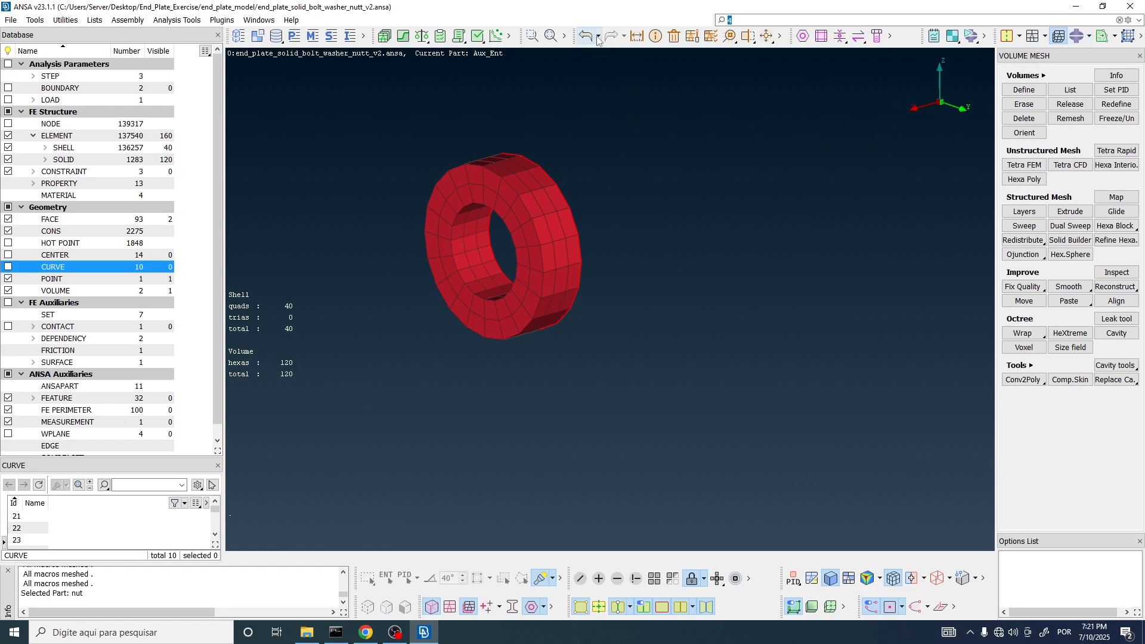
{"action": "scroll", "coordinate": [552, 170], "scroll_direction": "up", "scroll_amount": 4}
{"action": "left_click_drag", "start_coordinate": [540, 179], "coordinate": [489, 166], "text": "ctrl"}
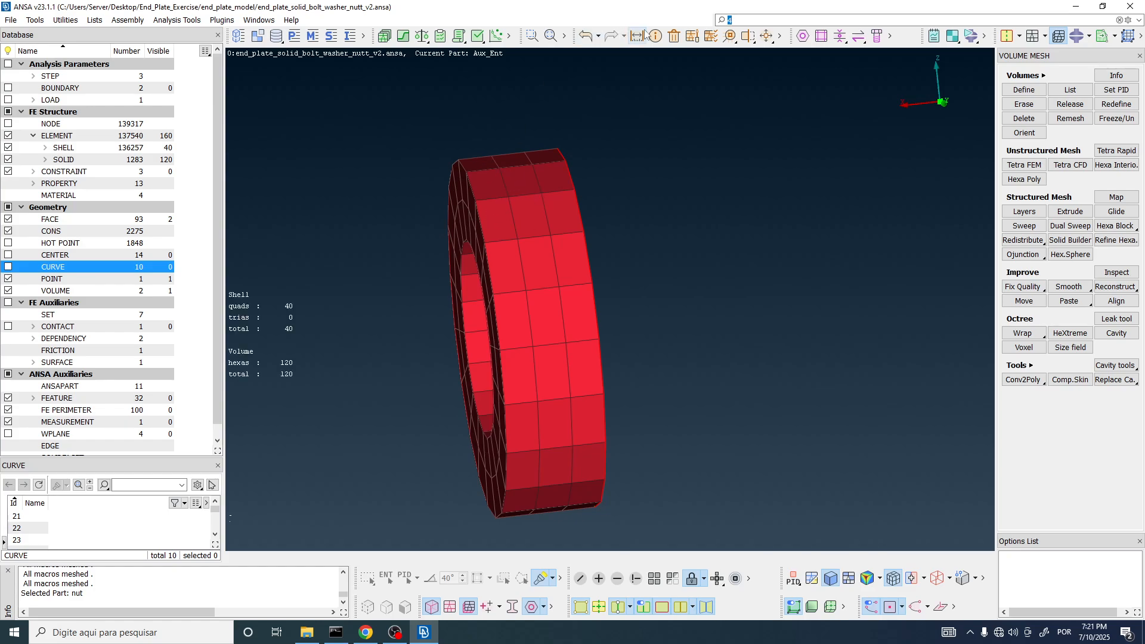
Undo the measurement and the nut ring extrusion, going back to the flat meshed ring
{"action": "left_click", "coordinate": [599, 37]}
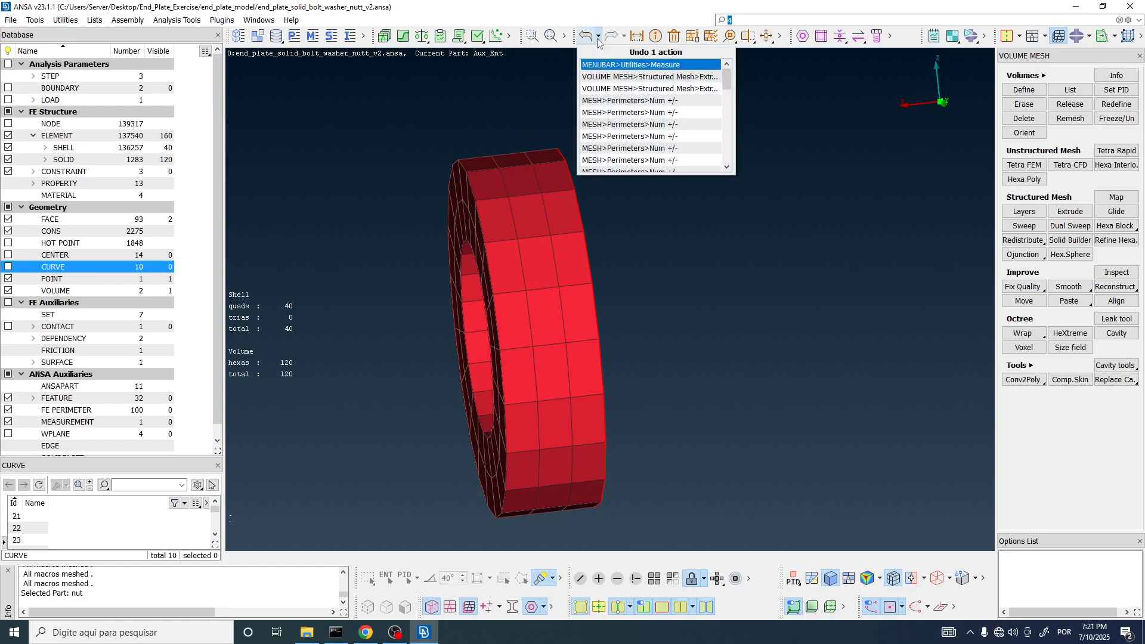
{"action": "left_click", "coordinate": [646, 82]}
{"action": "left_click_drag", "start_coordinate": [558, 248], "coordinate": [614, 266], "text": "ctrl"}
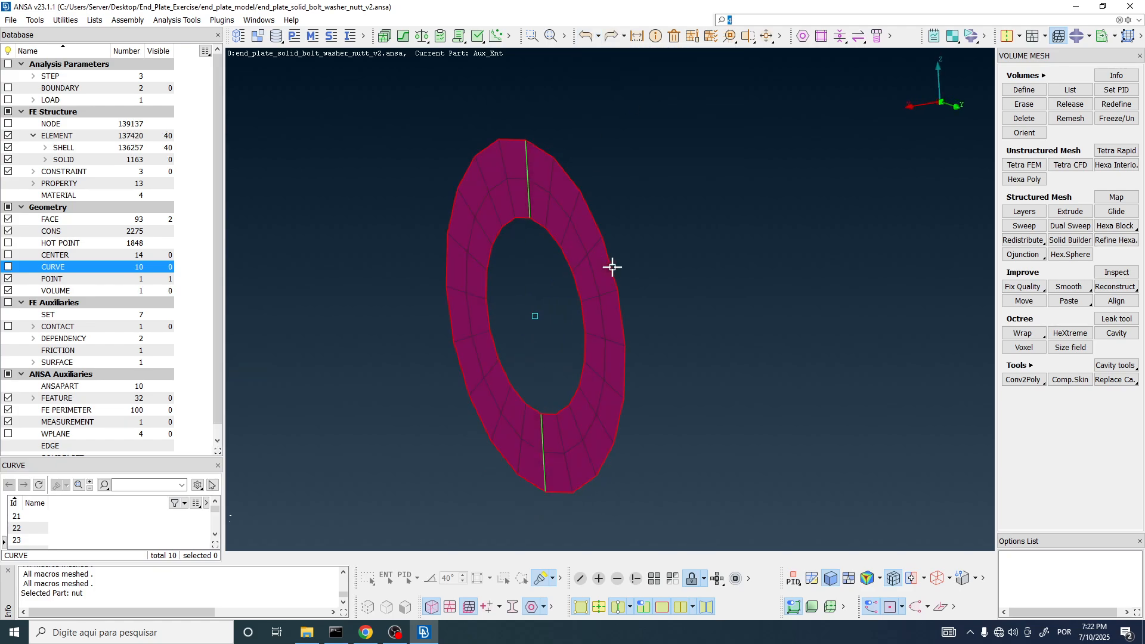
Restart the Extrude command with both the Part and Property options set to Ask always
{"action": "left_click", "coordinate": [1067, 212]}
{"action": "left_click", "coordinate": [1110, 570]}
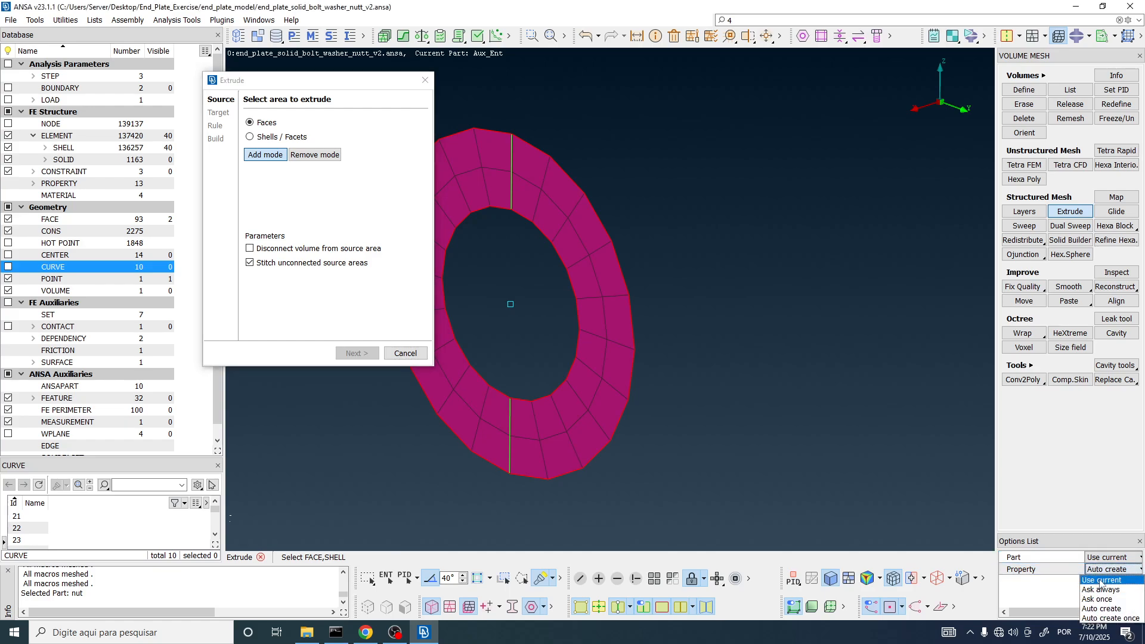
{"action": "left_click", "coordinate": [1102, 581]}
{"action": "left_click", "coordinate": [1112, 558]}
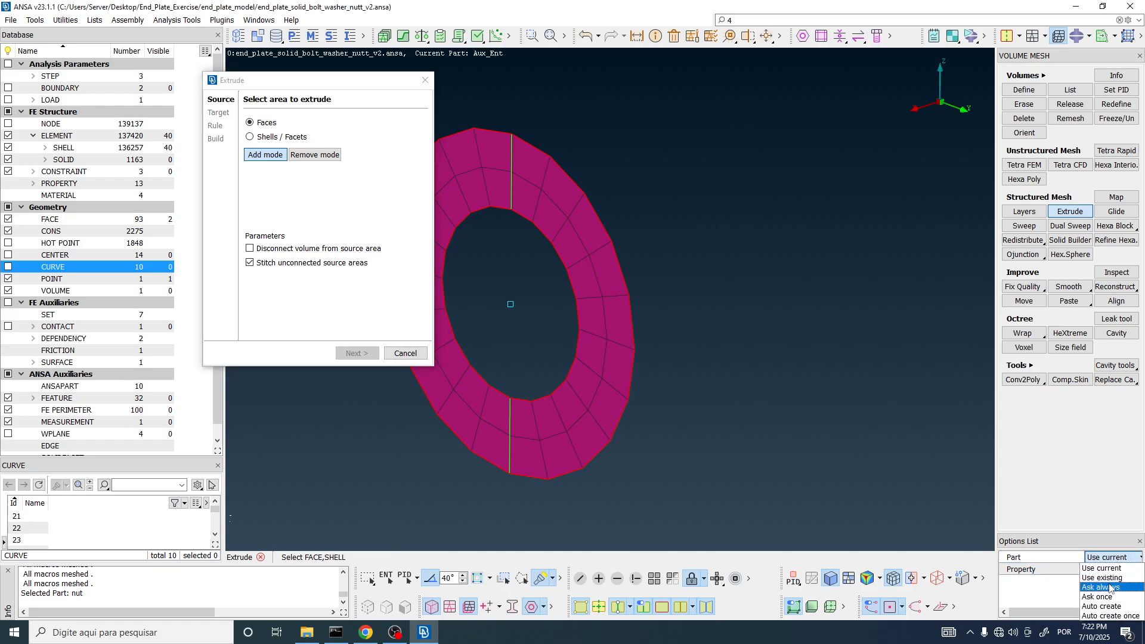
{"action": "left_click", "coordinate": [1111, 588]}
Select the whole flat ring as Shells / Facets source, with no target area and the Offset rule in the default direction
{"action": "left_click", "coordinate": [530, 188]}
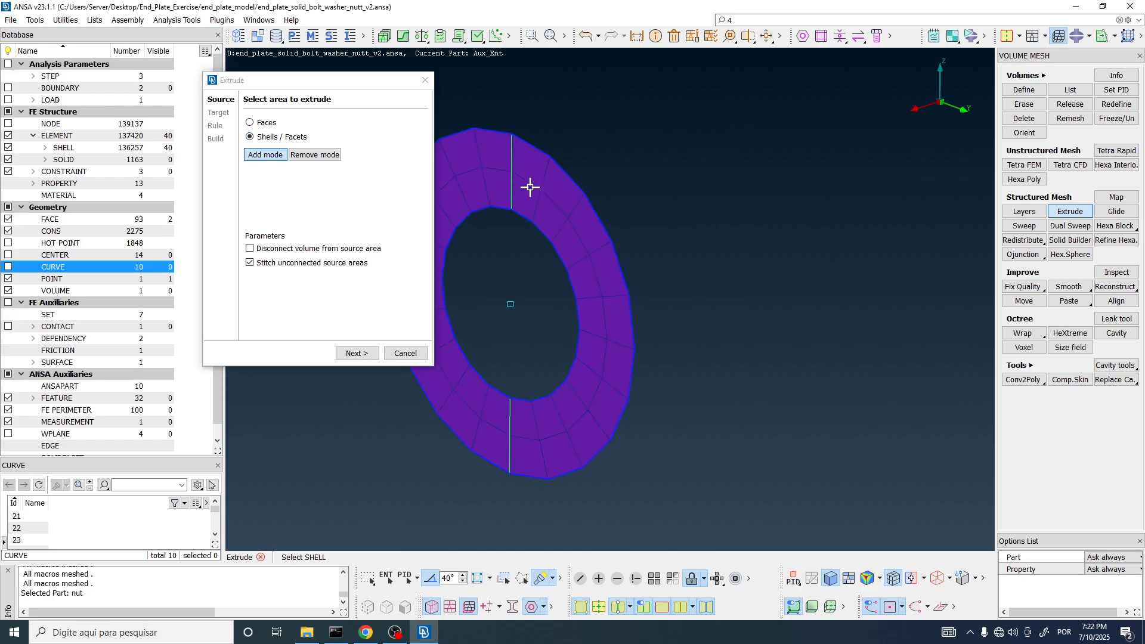
{"action": "middle_click", "coordinate": [565, 166]}
{"action": "left_click", "coordinate": [250, 165]}
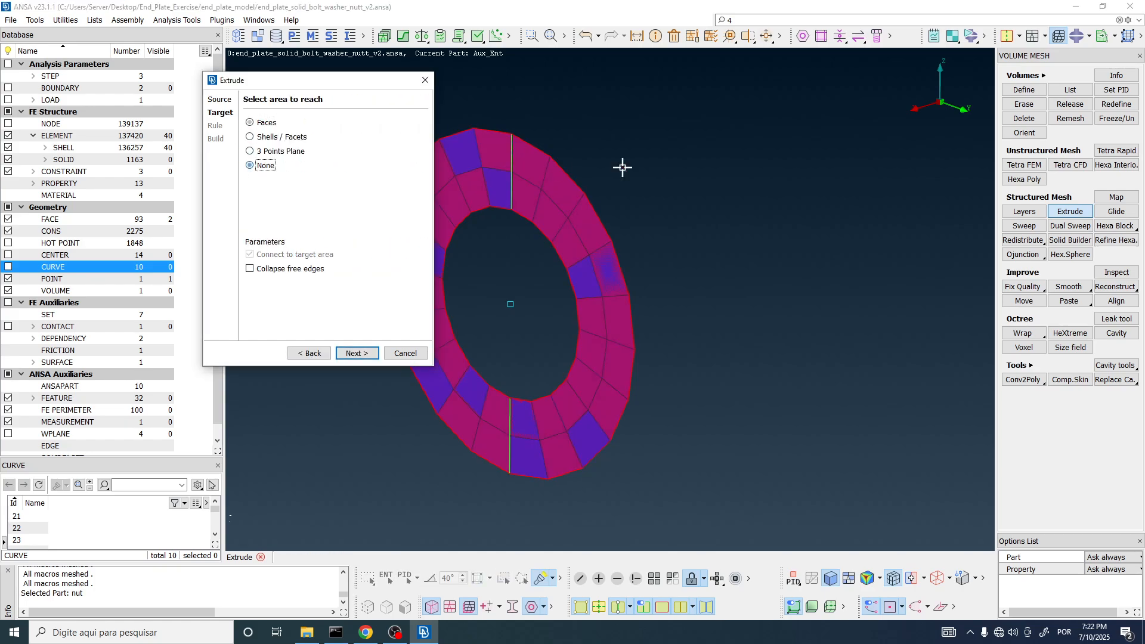
{"action": "middle_click", "coordinate": [621, 167]}
{"action": "middle_click", "coordinate": [530, 174]}
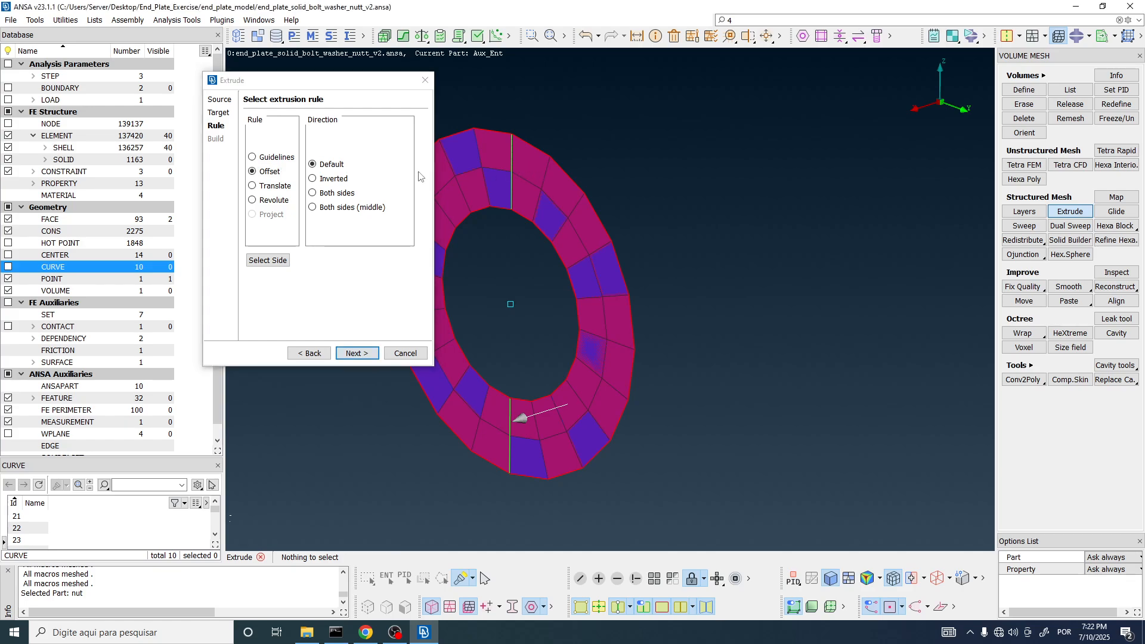
Preview the offset extrusion with 3 steps over a distance of 12 without biasing and build the solids
{"action": "left_click_drag", "start_coordinate": [330, 201], "coordinate": [413, 215]}
{"action": "type", "text": "312"}
{"action": "left_click", "coordinate": [373, 327]}
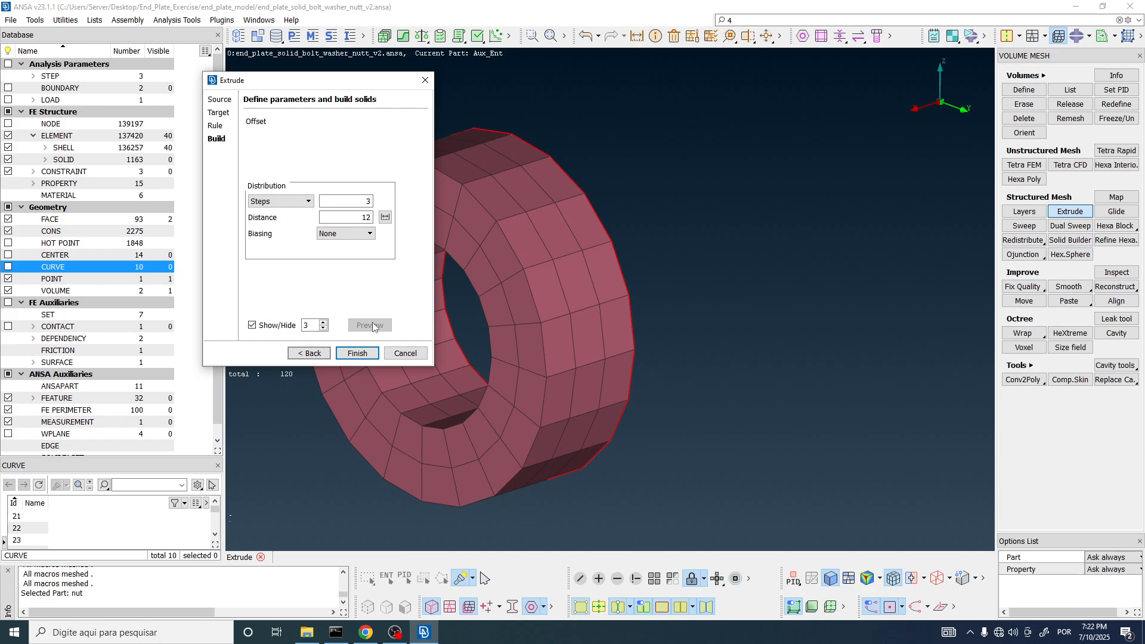
{"action": "mouse_move", "coordinate": [529, 199]}
{"action": "left_mouse_down", "text": "ctrl"}
{"action": "mouse_move", "coordinate": [499, 184]}
{"action": "mouse_move", "coordinate": [493, 164]}
{"action": "mouse_move", "coordinate": [549, 191]}
{"action": "left_mouse_up", "text": "ctrl"}
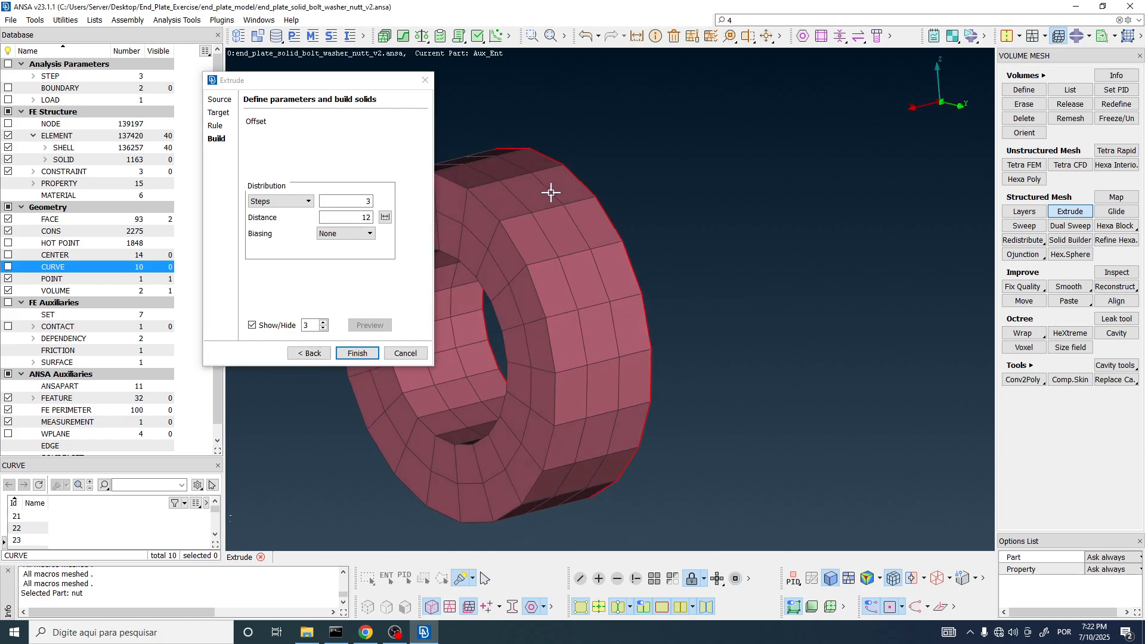
{"action": "left_click", "coordinate": [357, 353]}
Create a new part named nut and choose it as the part for the extruded solids
{"action": "scroll", "coordinate": [196, 182], "scroll_direction": "down", "scroll_amount": 3}
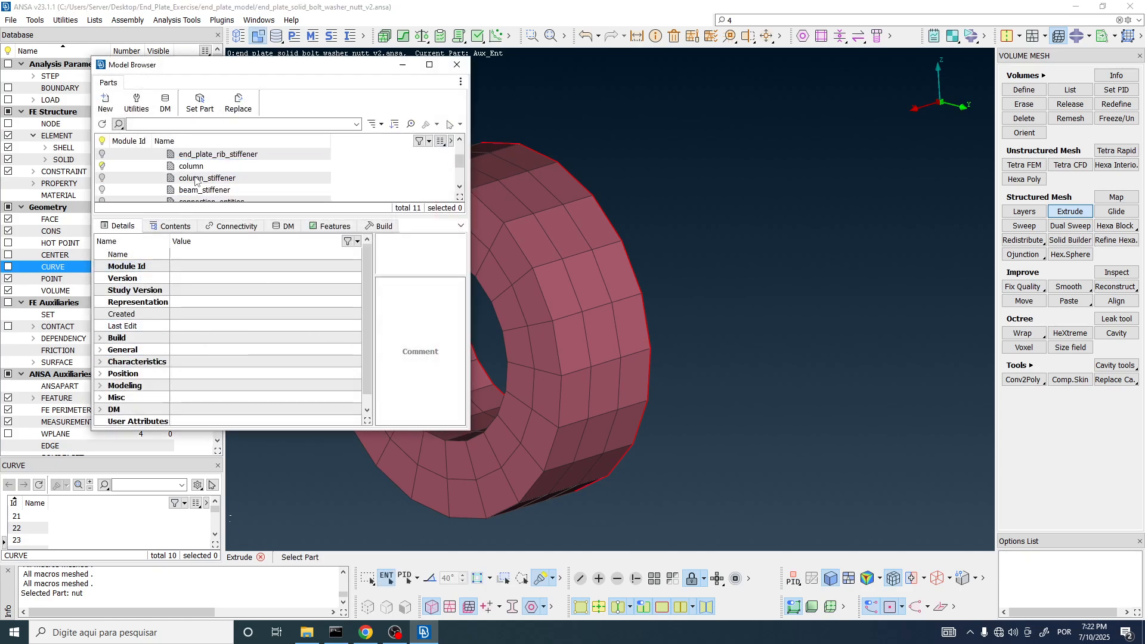
{"action": "scroll", "coordinate": [195, 182], "scroll_direction": "down", "scroll_amount": 1}
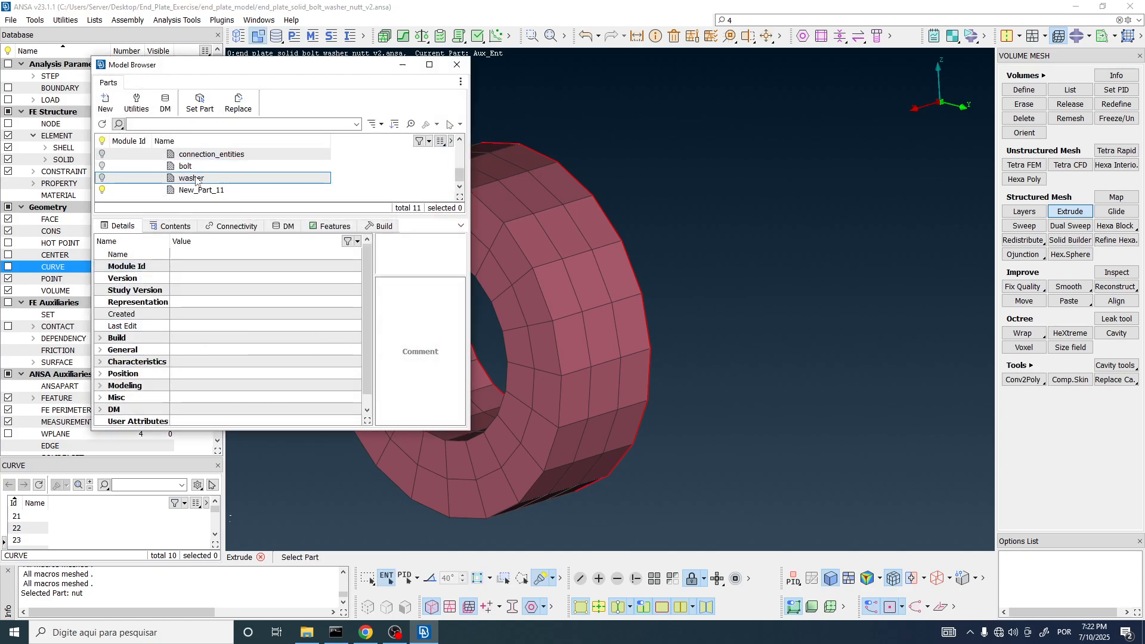
{"action": "scroll", "coordinate": [195, 180], "scroll_direction": "up", "scroll_amount": 4}
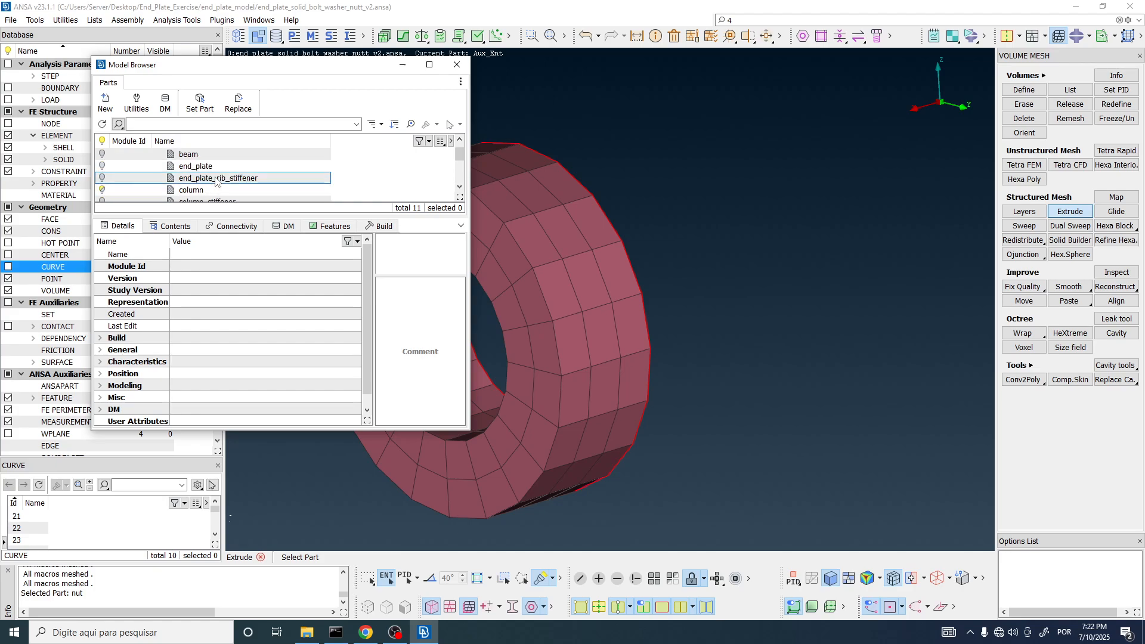
{"action": "scroll", "coordinate": [216, 182], "scroll_direction": "up", "scroll_amount": 1}
{"action": "left_click", "coordinate": [105, 102]}
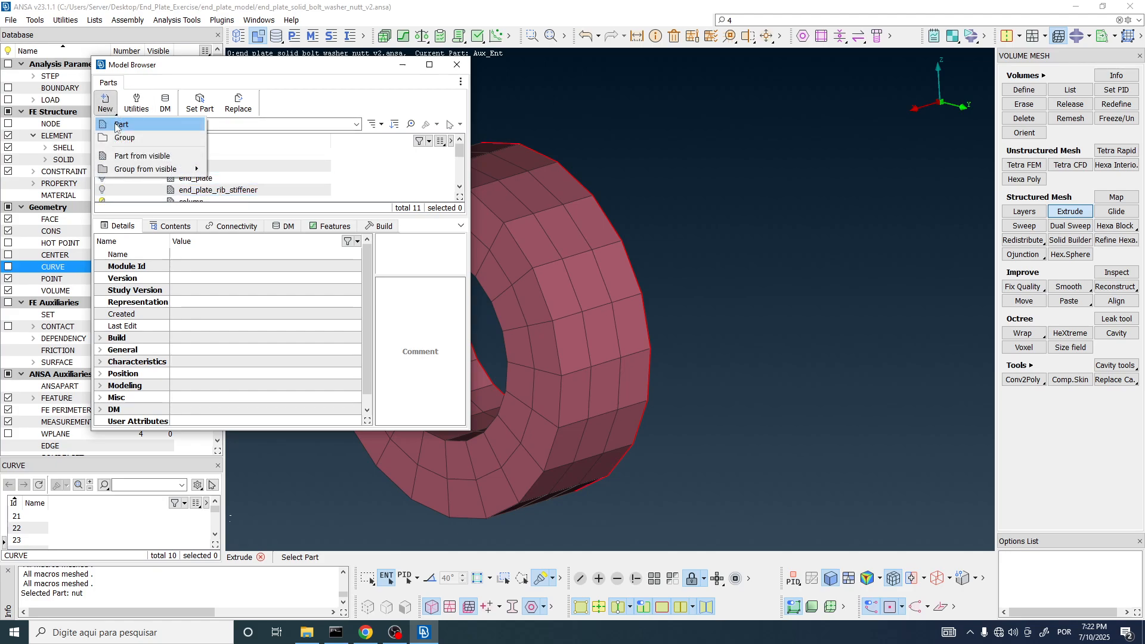
{"action": "left_click", "coordinate": [117, 125]}
{"action": "left_click", "coordinate": [206, 180]}
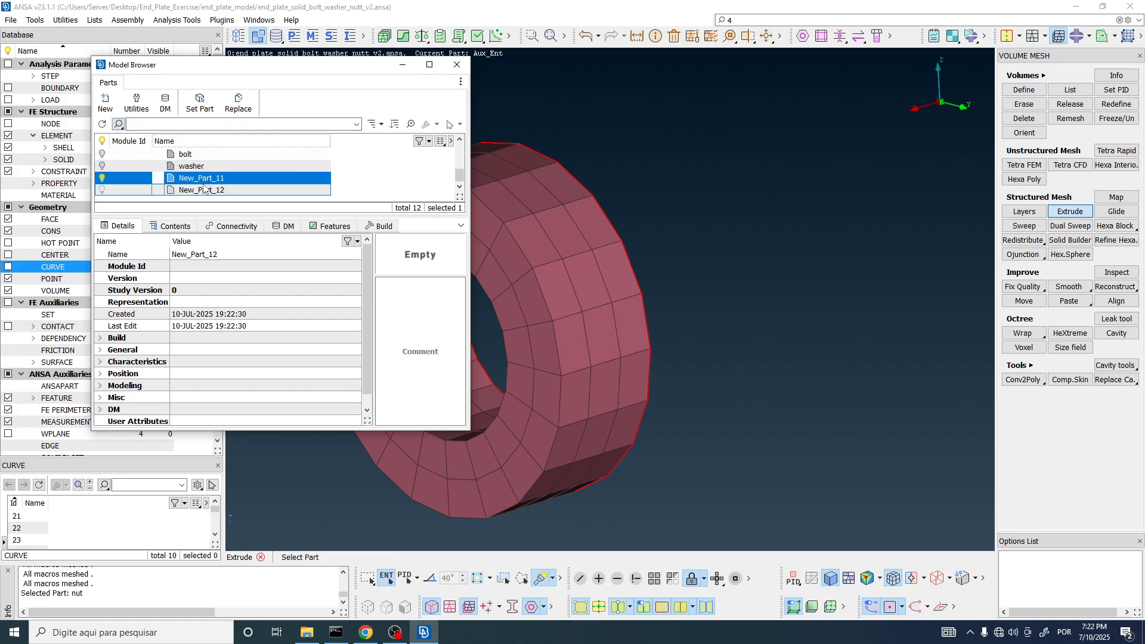
{"action": "left_click", "coordinate": [205, 190]}
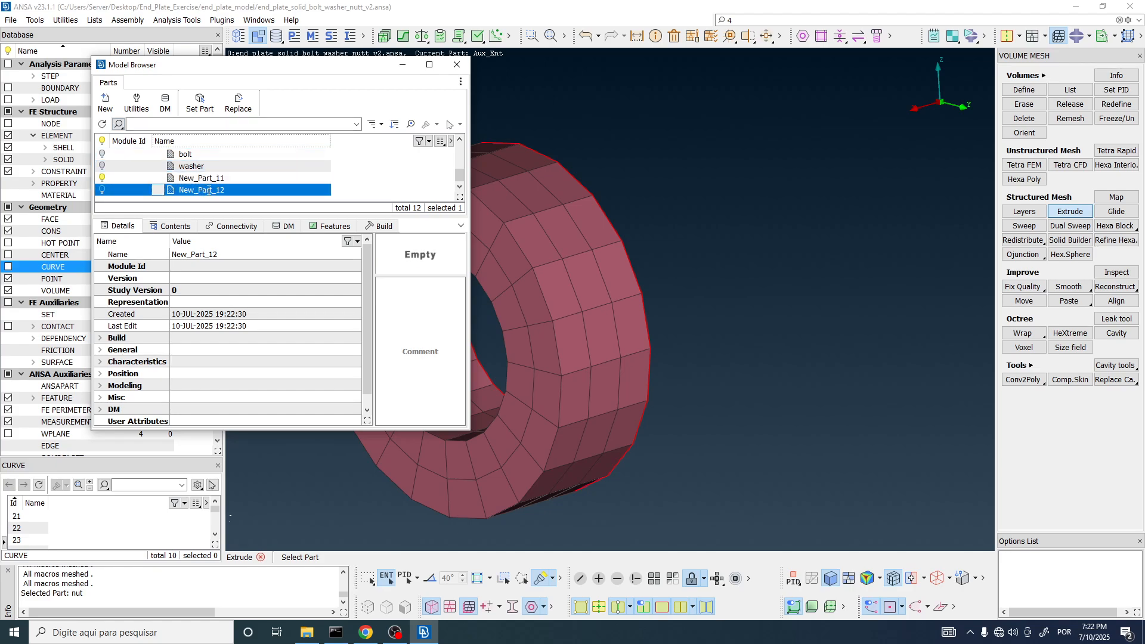
{"action": "double_click", "coordinate": [208, 190]}
{"action": "key", "text": "BackSpace"}
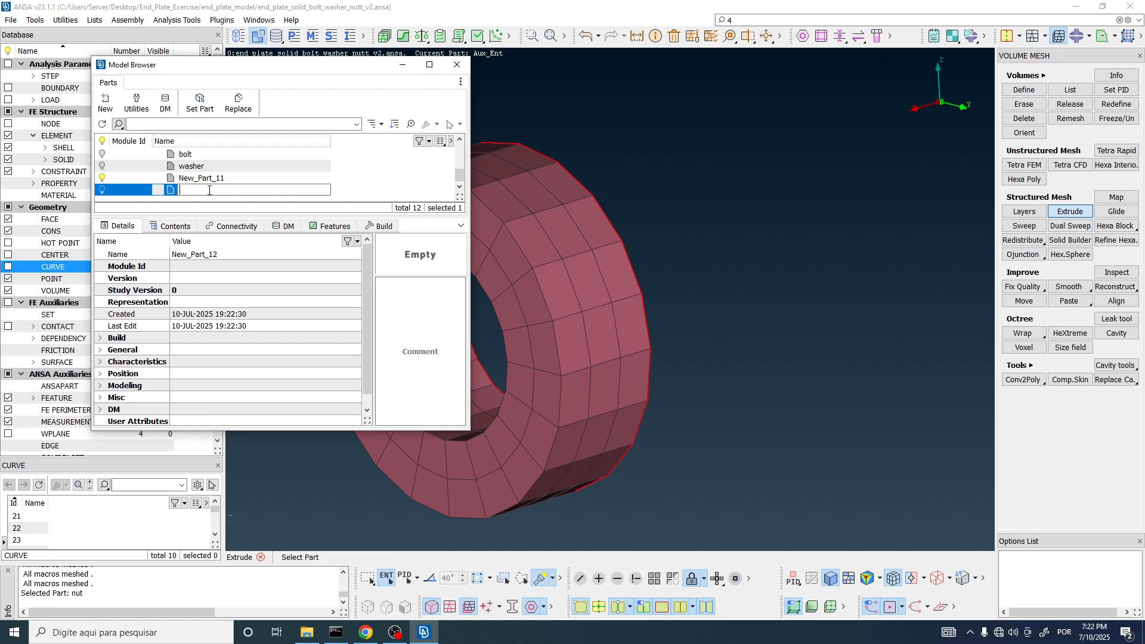
{"action": "left_click", "coordinate": [353, 175]}
{"action": "double_click", "coordinate": [212, 191]}
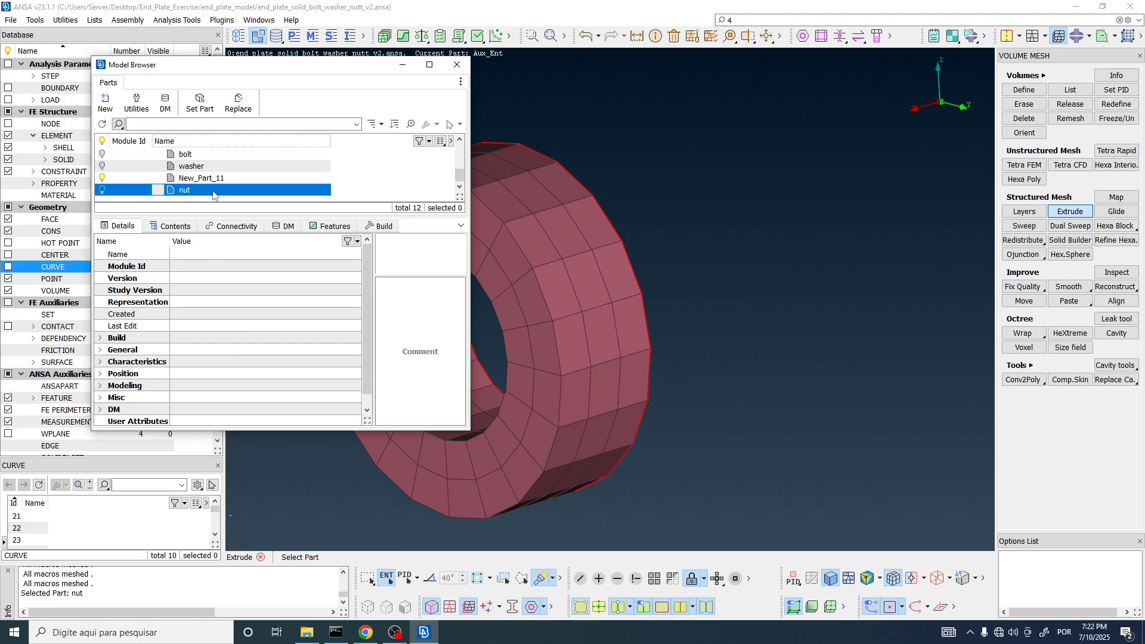
Assign the existing washer_nut property to the thicker nut solids and close the Extrude dialog
{"action": "double_click", "coordinate": [176, 156]}
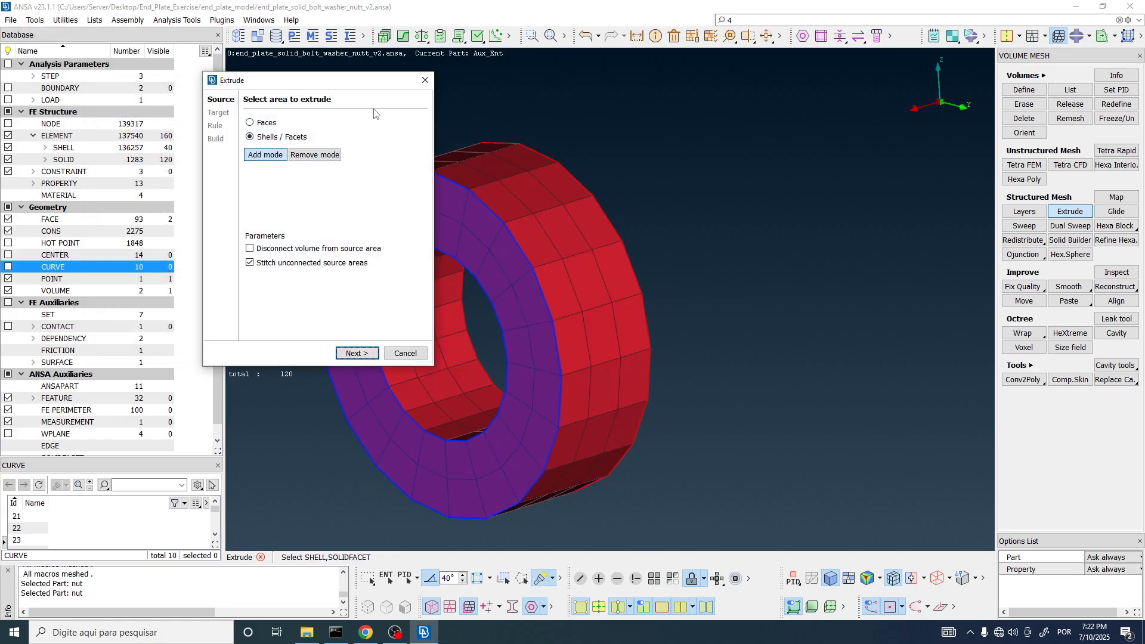
{"action": "left_click", "coordinate": [425, 80]}
{"action": "scroll", "coordinate": [528, 176], "scroll_direction": "down", "scroll_amount": 3}
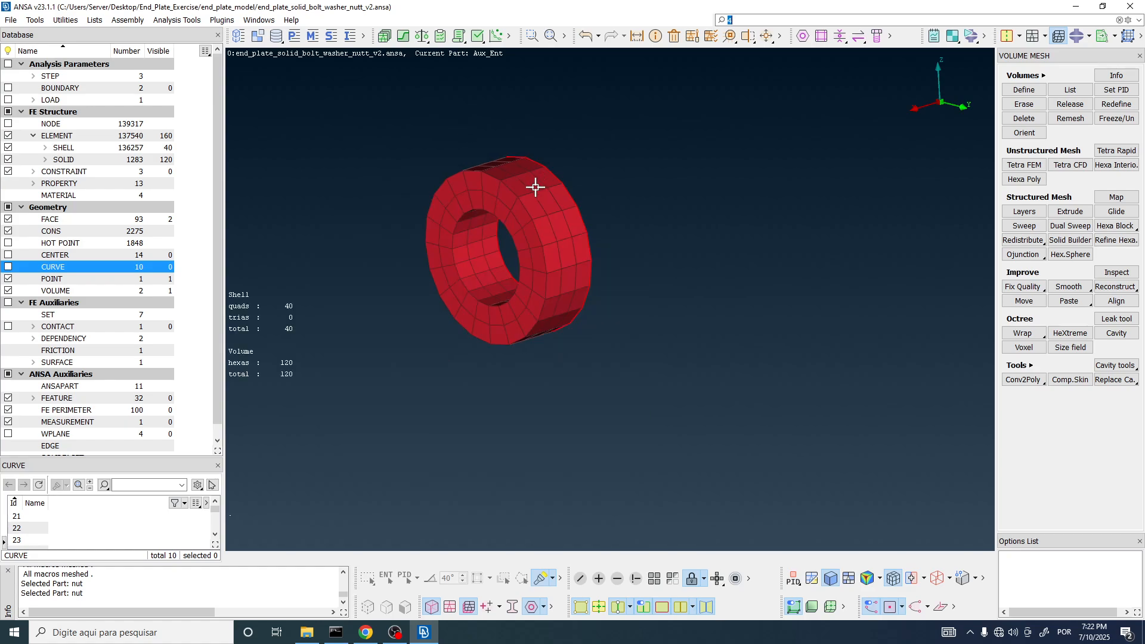
Show the column flange to check the nut against its bolt hole and hide the flange again
{"action": "left_click", "coordinate": [446, 612]}
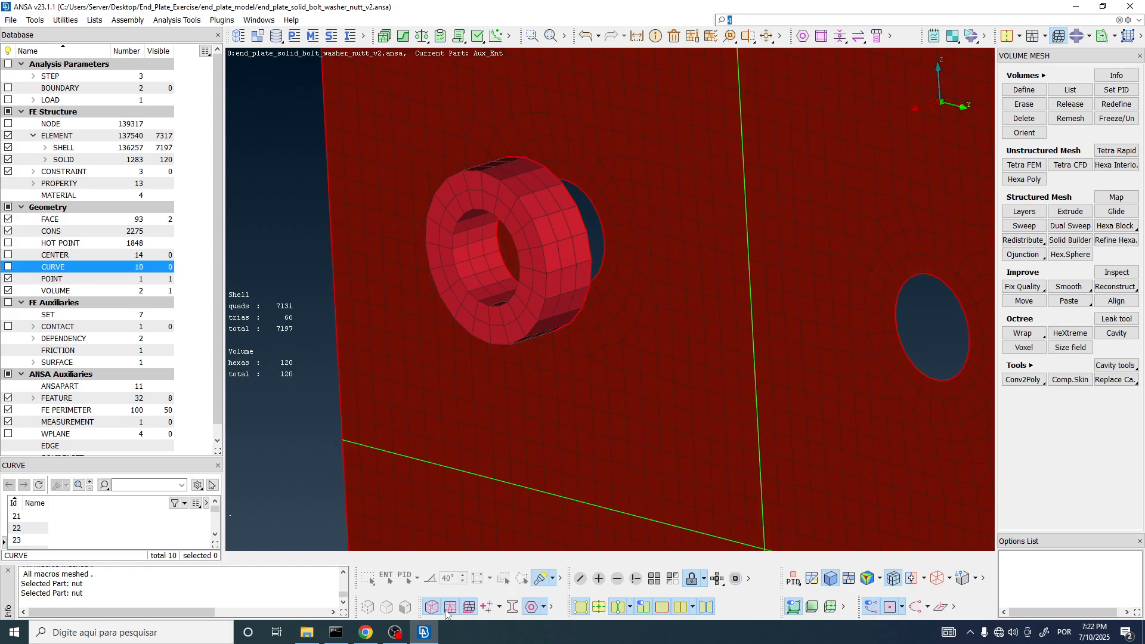
{"action": "left_click_drag", "start_coordinate": [567, 220], "coordinate": [685, 189], "text": "ctrl"}
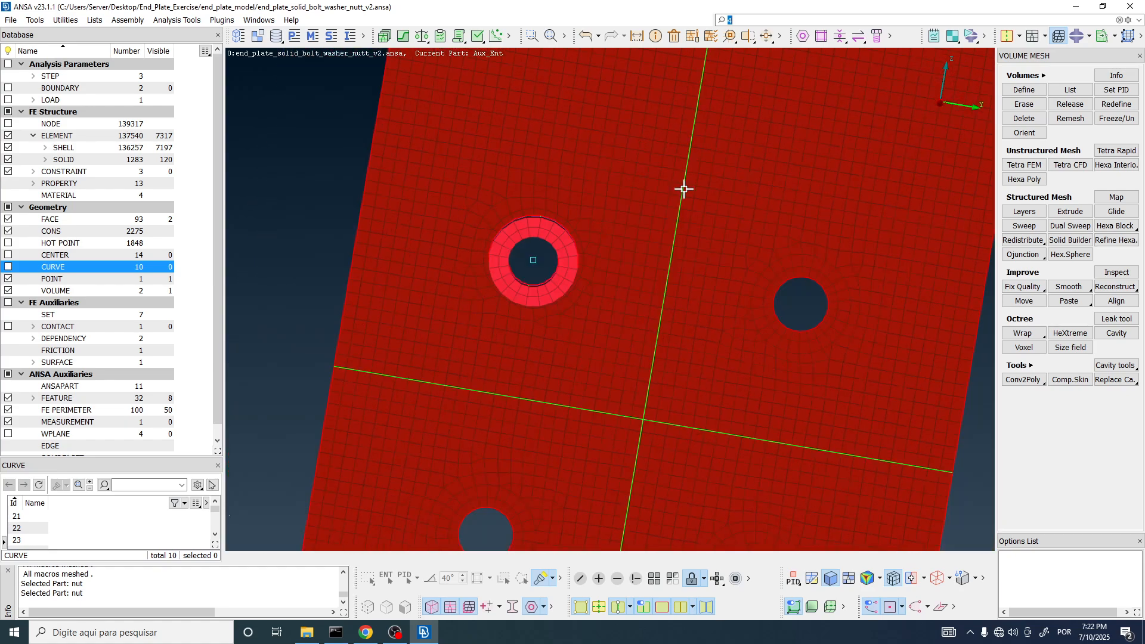
{"action": "left_click", "coordinate": [618, 579]}
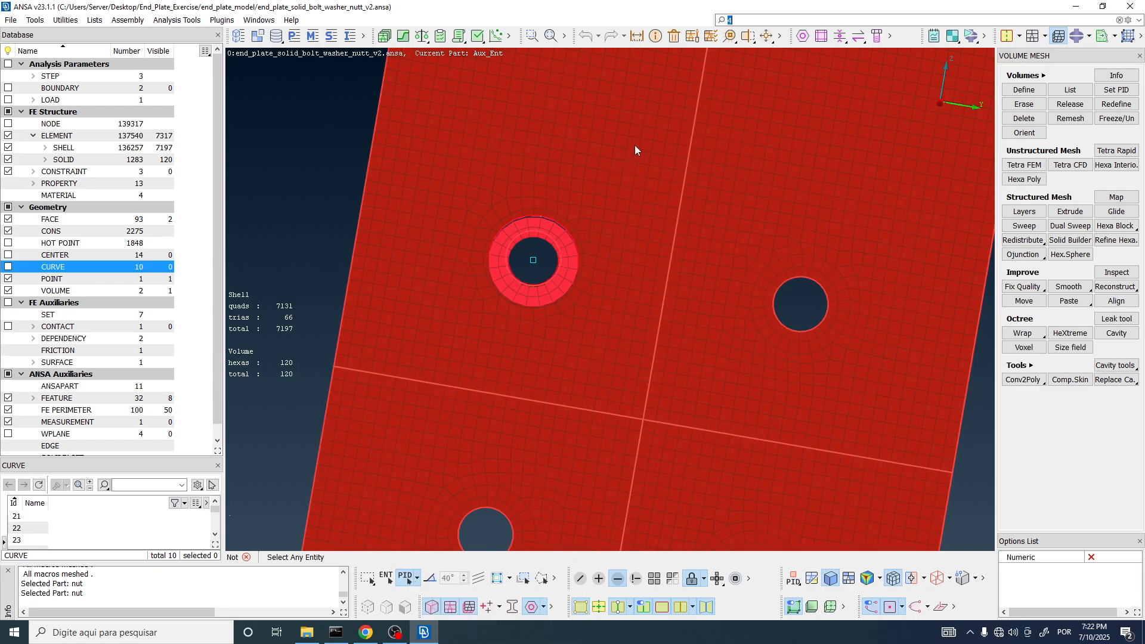
{"action": "left_click", "coordinate": [635, 145]}
Examine the nut solids and the source ring shells on their flange-side face
{"action": "scroll", "coordinate": [566, 231], "scroll_direction": "up", "scroll_amount": 3}
{"action": "left_click_drag", "start_coordinate": [566, 232], "coordinate": [391, 227], "text": "ctrl"}
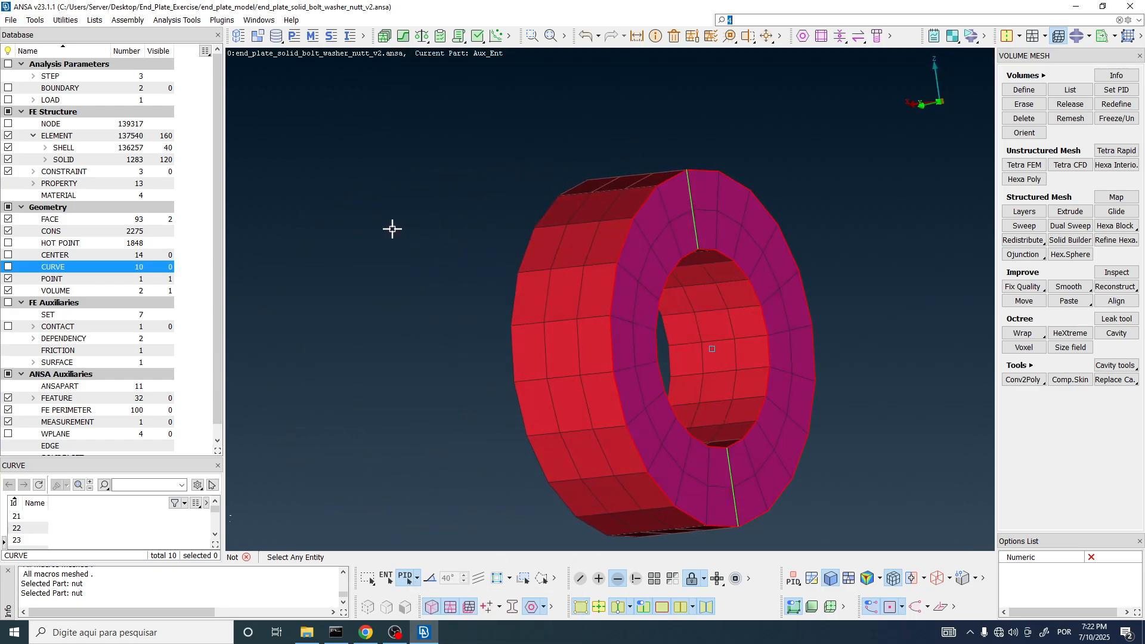
{"action": "scroll", "coordinate": [567, 310], "scroll_direction": "down", "scroll_amount": 2}
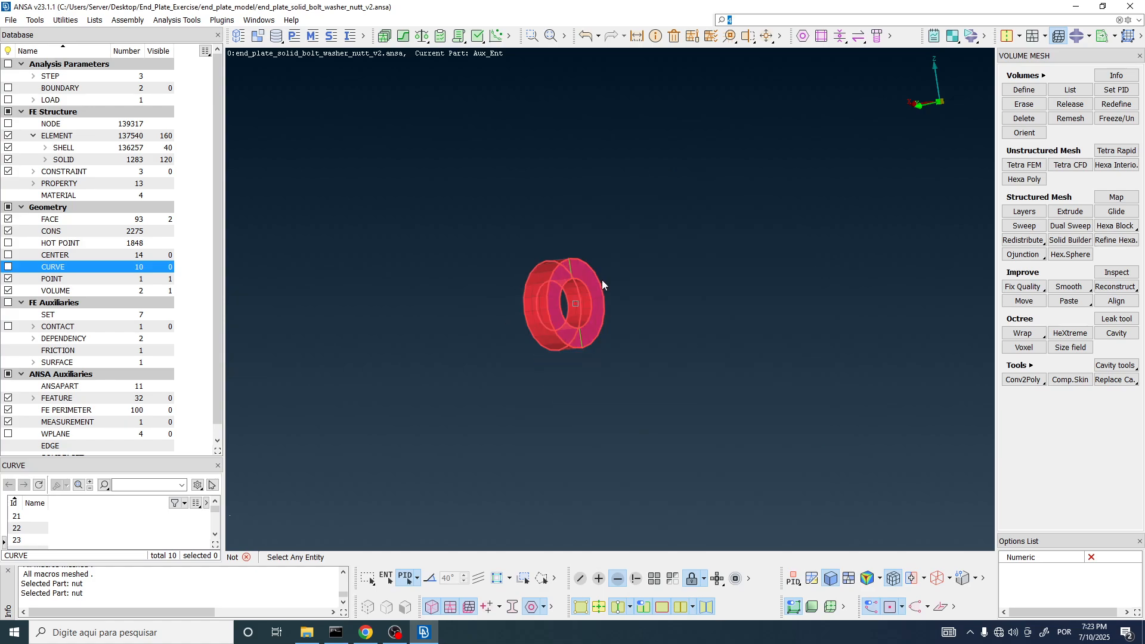
{"action": "scroll", "coordinate": [601, 280], "scroll_direction": "up", "scroll_amount": 1}
{"action": "scroll", "coordinate": [574, 281], "scroll_direction": "up", "scroll_amount": 2}
{"action": "left_click_drag", "start_coordinate": [574, 280], "coordinate": [585, 295], "text": "ctrl"}
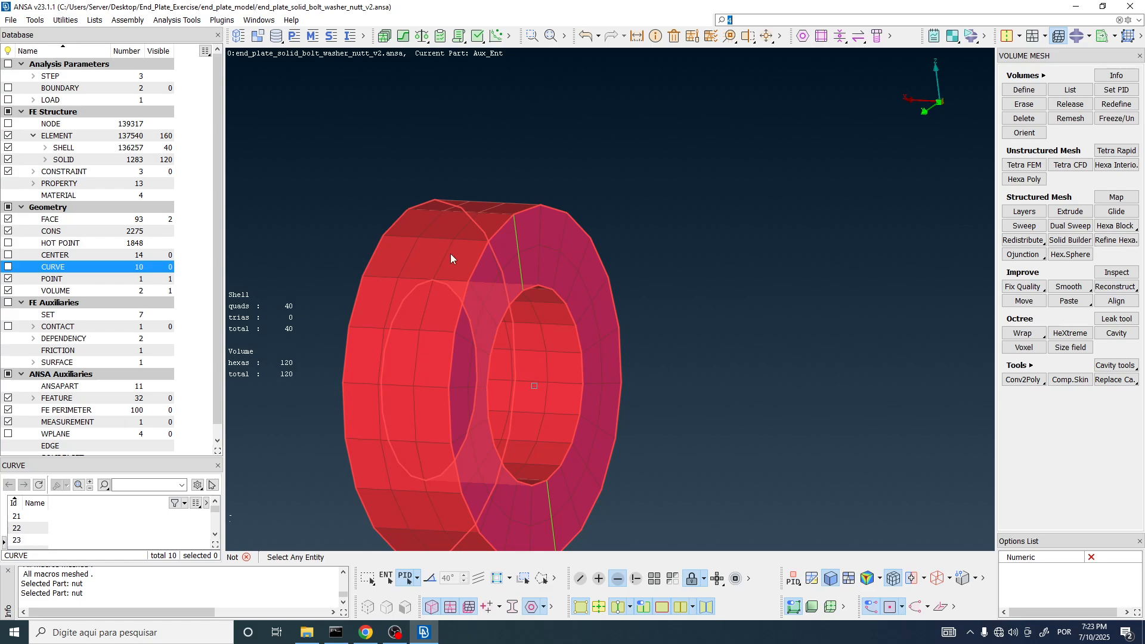
{"action": "scroll", "coordinate": [557, 258], "scroll_direction": "down", "scroll_amount": 2}
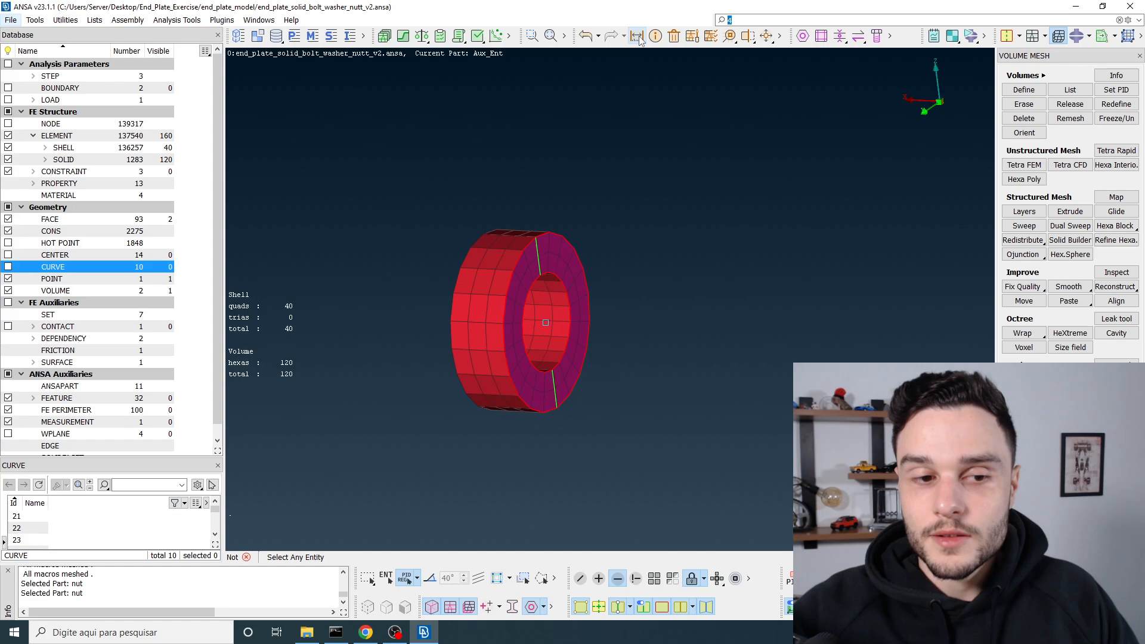
Hide the nut solids and delete the leftover source ring shells together with their faces
{"action": "right_click", "coordinate": [243, 332]}
{"action": "left_click", "coordinate": [255, 363]}
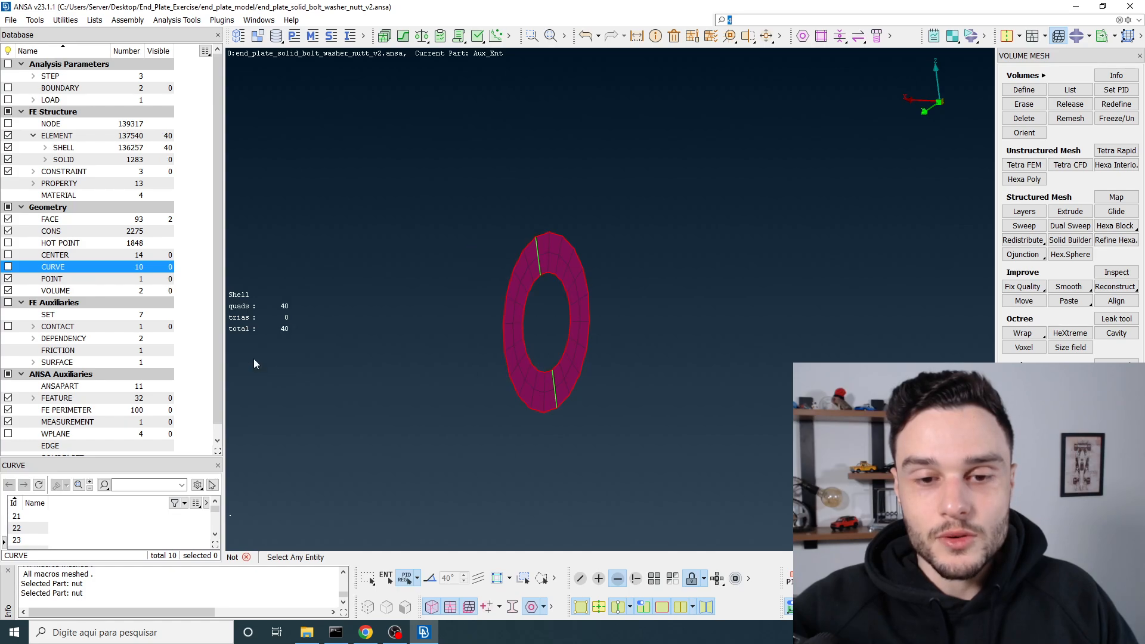
{"action": "left_click", "coordinate": [674, 36]}
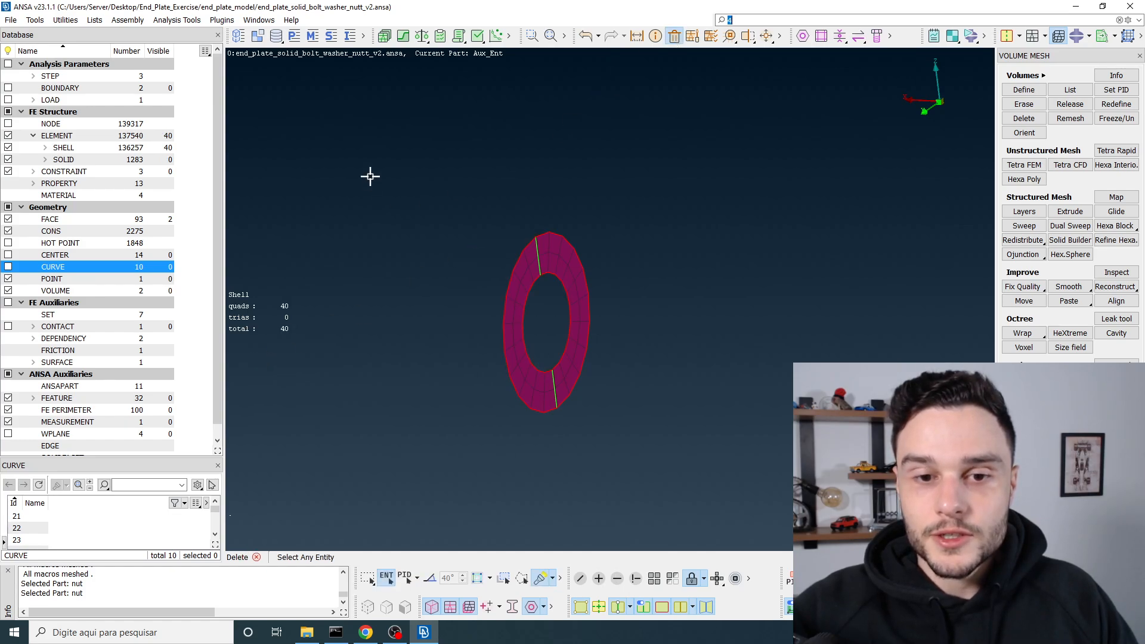
{"action": "left_click_drag", "start_coordinate": [462, 203], "coordinate": [638, 441]}
{"action": "middle_click", "coordinate": [528, 280]}
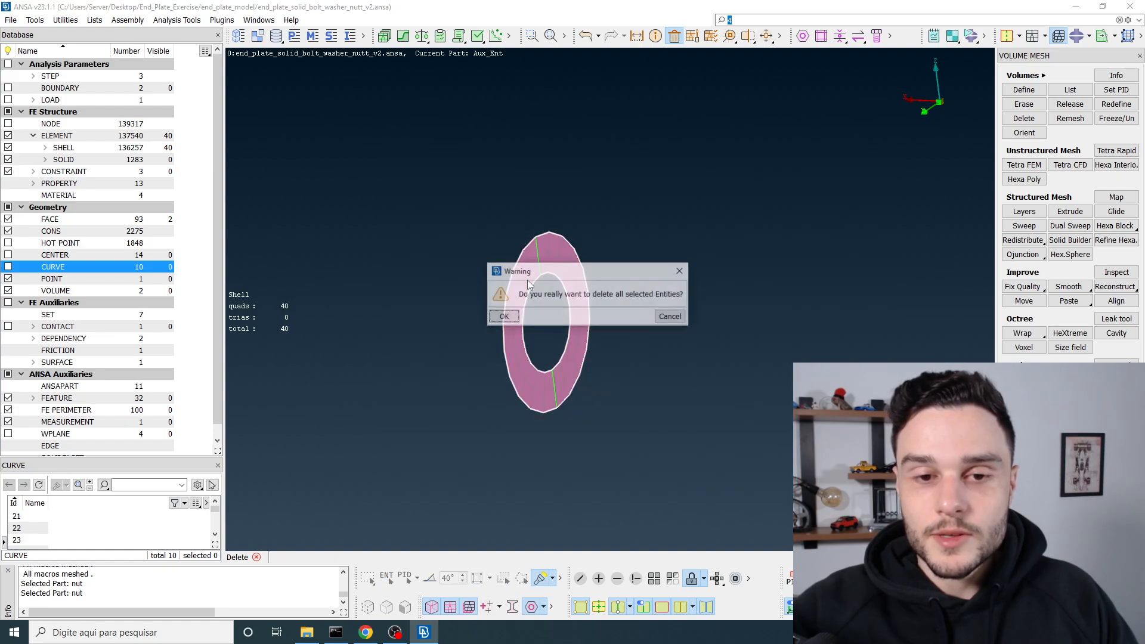
{"action": "left_click", "coordinate": [507, 321]}
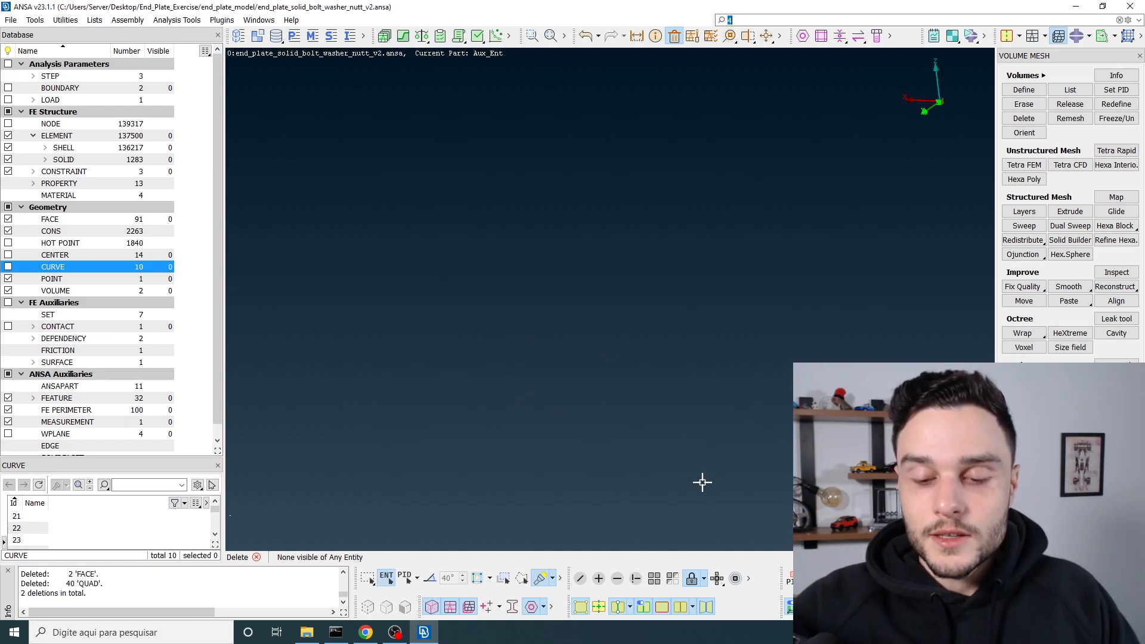
Show the whole model and examine how the nut and the washer sit on the bolt from both sides of the connection
{"action": "left_click", "coordinate": [655, 579]}
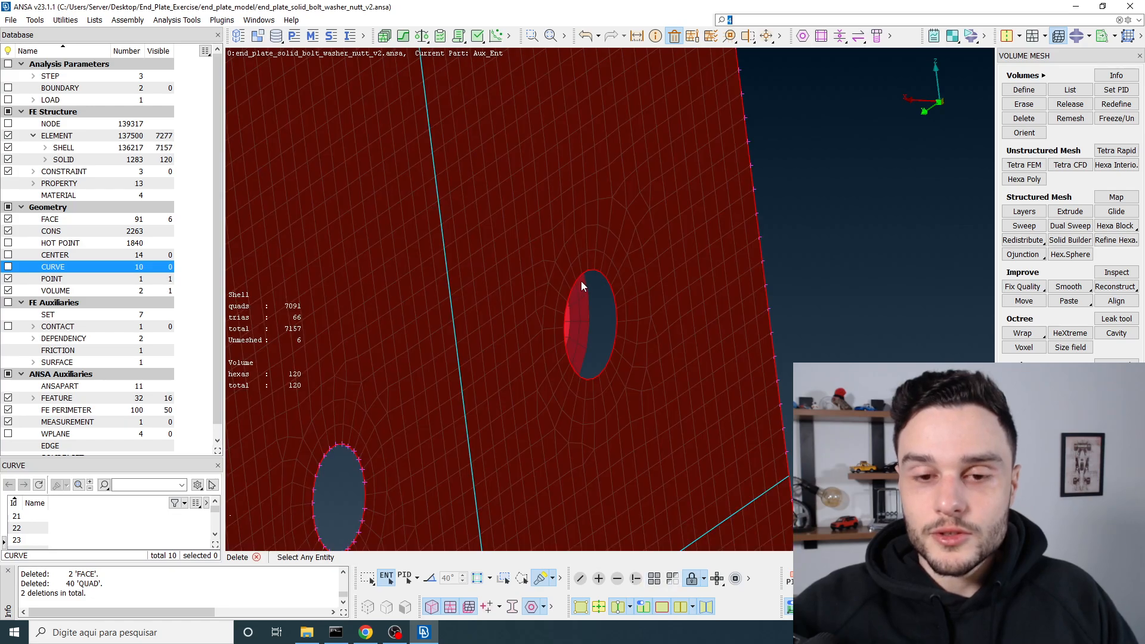
{"action": "scroll", "coordinate": [581, 281], "scroll_direction": "down", "scroll_amount": 5}
{"action": "left_click_drag", "start_coordinate": [582, 281], "coordinate": [769, 274], "text": "ctrl"}
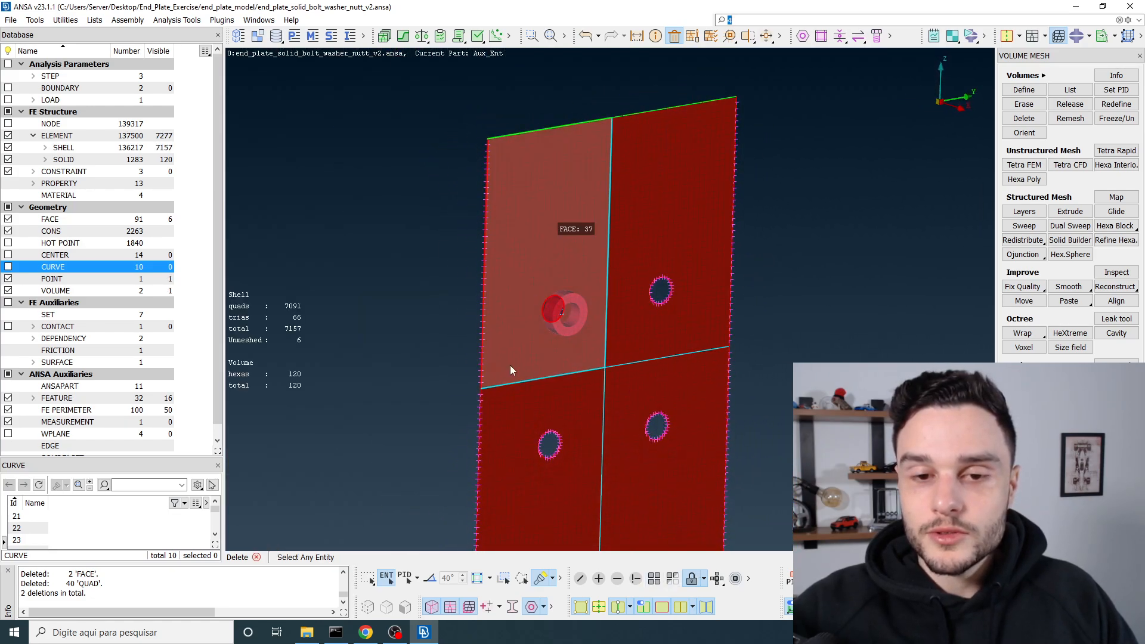
{"action": "left_click", "coordinate": [654, 579]}
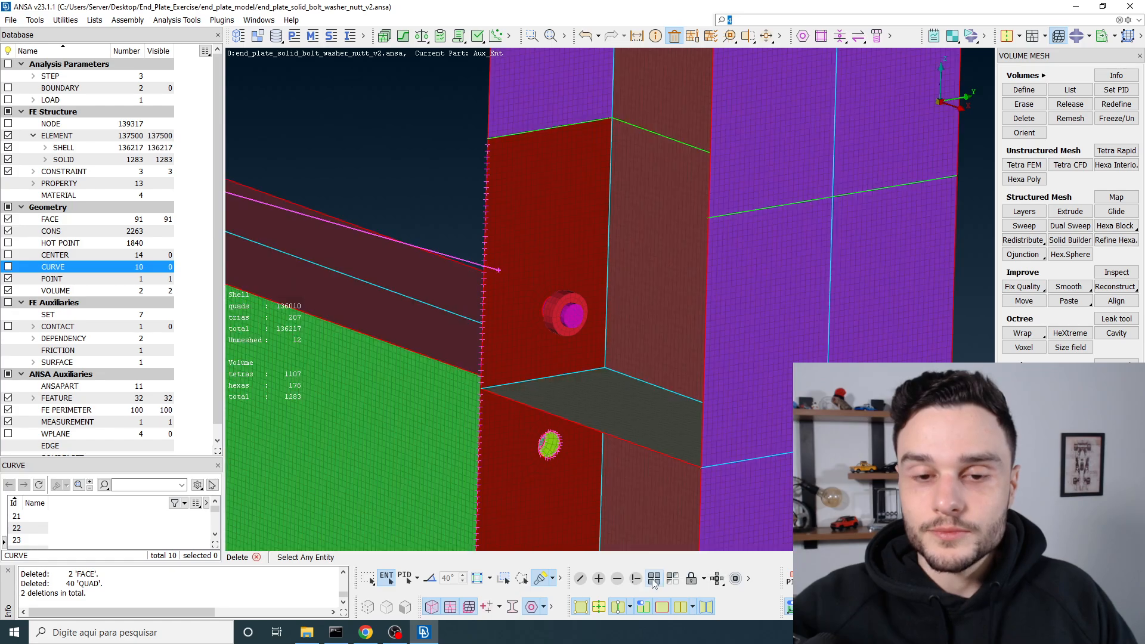
{"action": "middle_click", "coordinate": [506, 309]}
{"action": "scroll", "coordinate": [539, 332], "scroll_direction": "up", "scroll_amount": 5}
{"action": "left_click_drag", "start_coordinate": [544, 330], "coordinate": [708, 251], "text": "ctrl"}
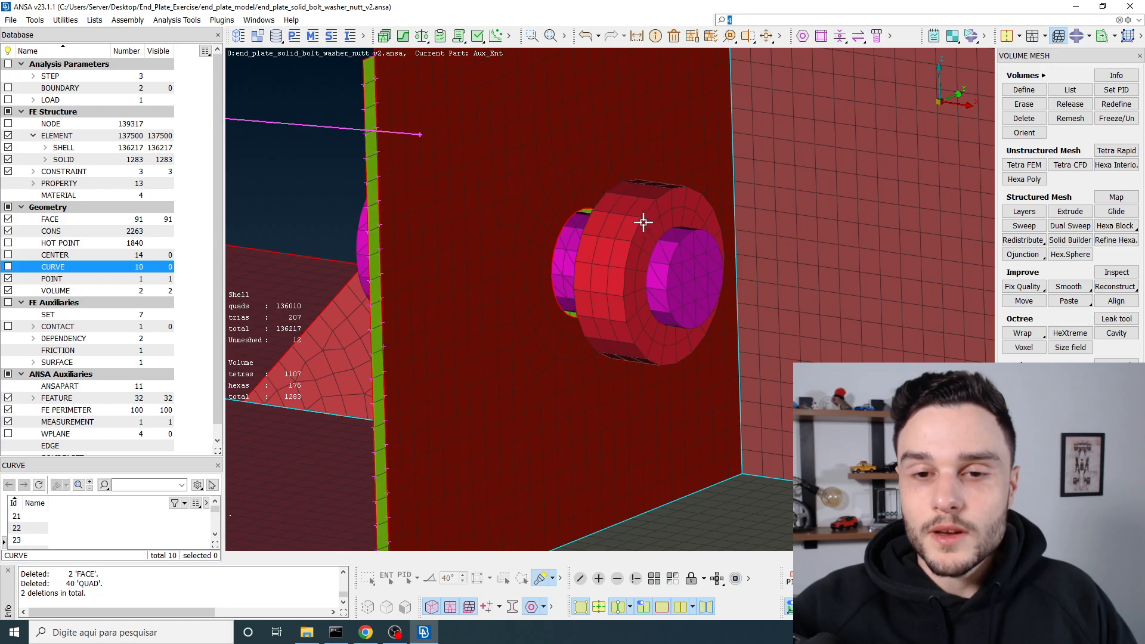
{"action": "left_click_drag", "start_coordinate": [634, 233], "coordinate": [400, 226], "text": "ctrl"}
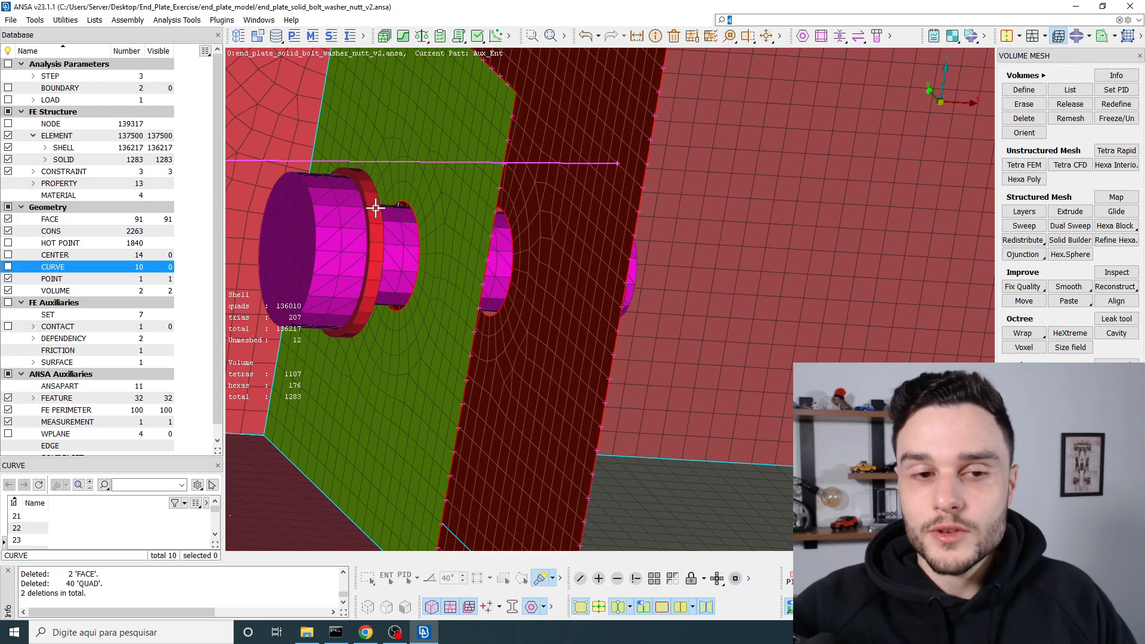
{"action": "left_click_drag", "start_coordinate": [370, 184], "coordinate": [303, 227], "text": "ctrl"}
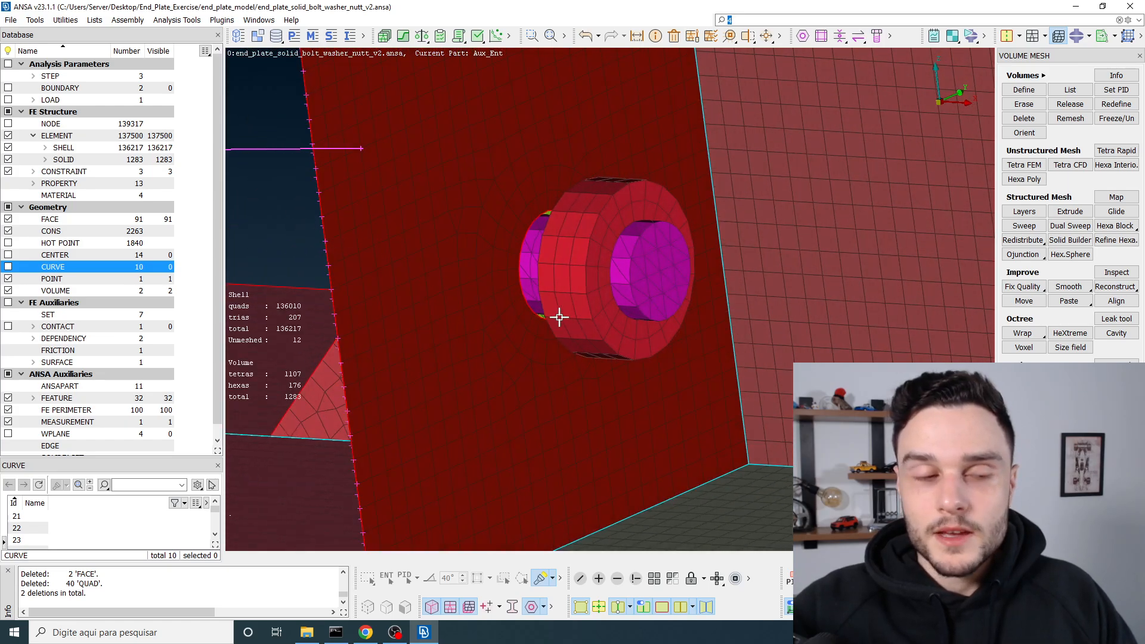
Display the nodes and compare those on the nut's hexa elements with those on the bolt's tetra elements
{"action": "left_click", "coordinate": [9, 124]}
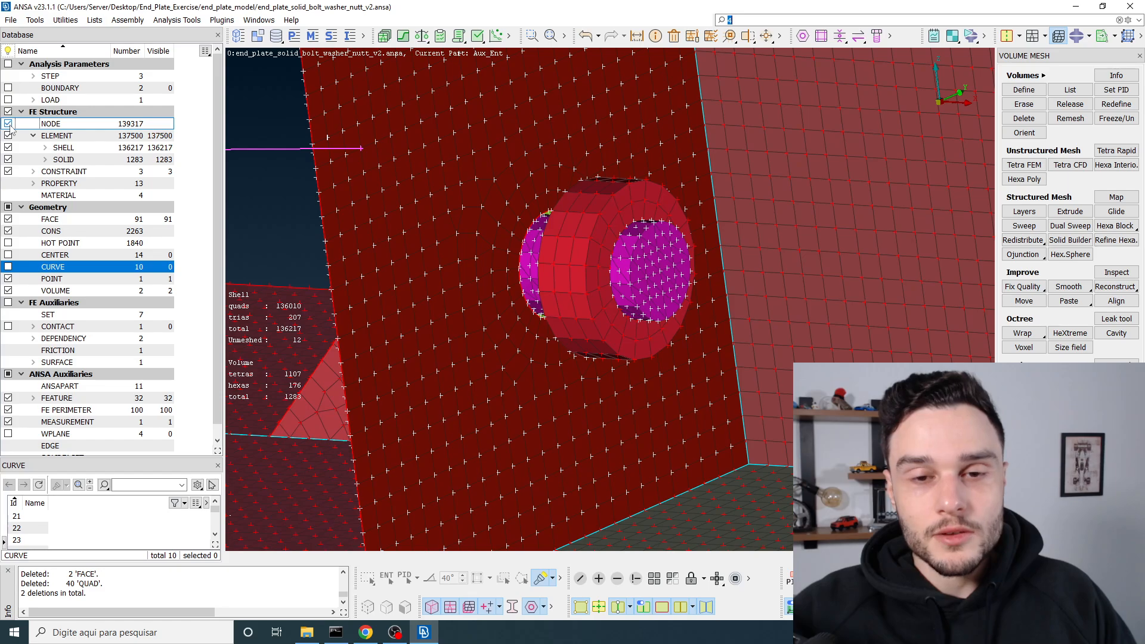
{"action": "scroll", "coordinate": [561, 225], "scroll_direction": "up", "scroll_amount": 5}
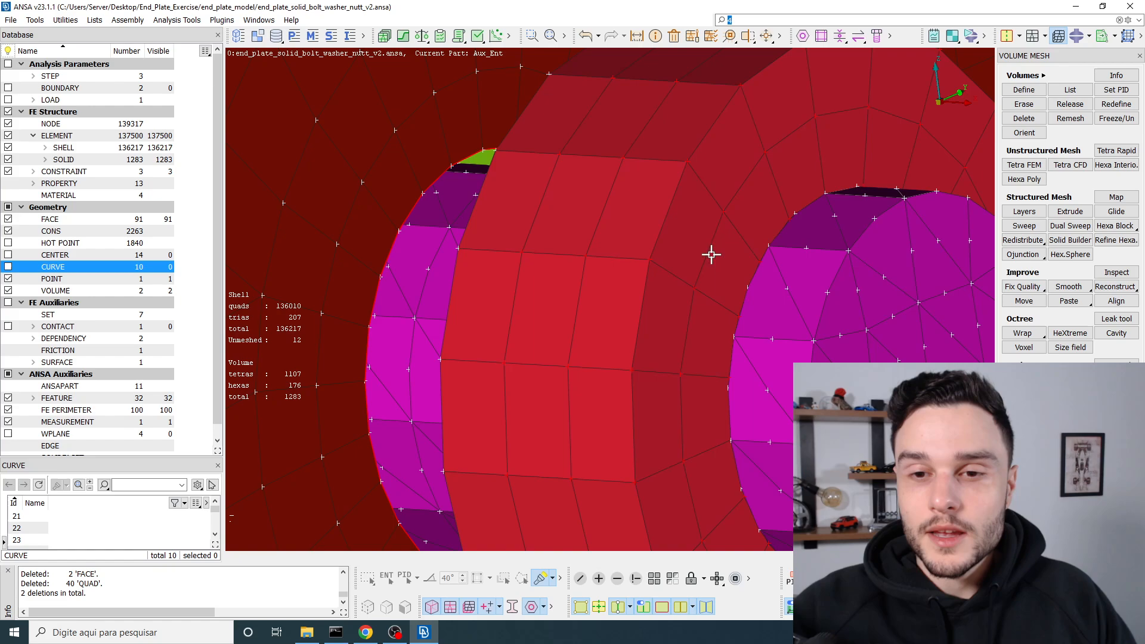
{"action": "left_click_drag", "start_coordinate": [706, 224], "coordinate": [614, 236], "text": "ctrl"}
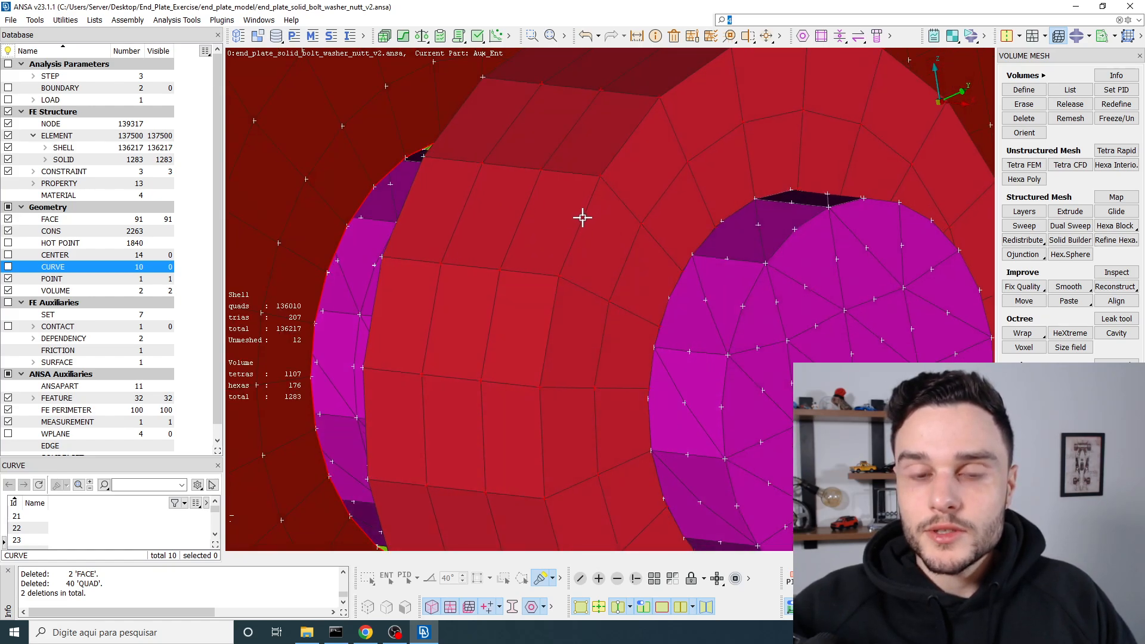
{"action": "scroll", "coordinate": [590, 196], "scroll_direction": "up", "scroll_amount": 3}
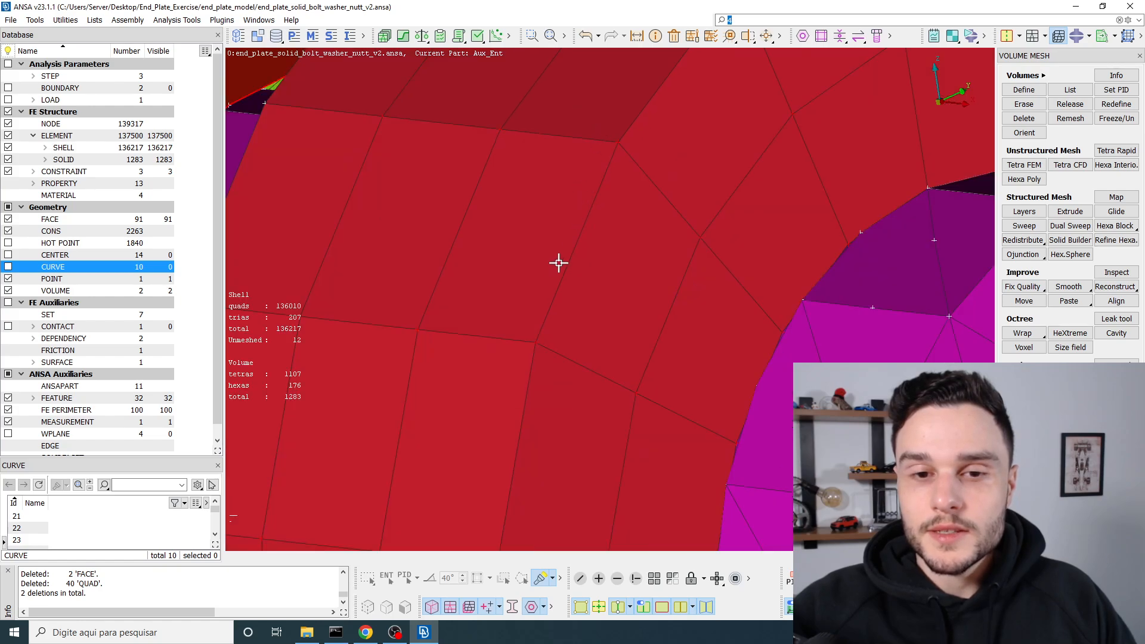
{"action": "scroll", "coordinate": [495, 145], "scroll_direction": "down", "scroll_amount": 3}
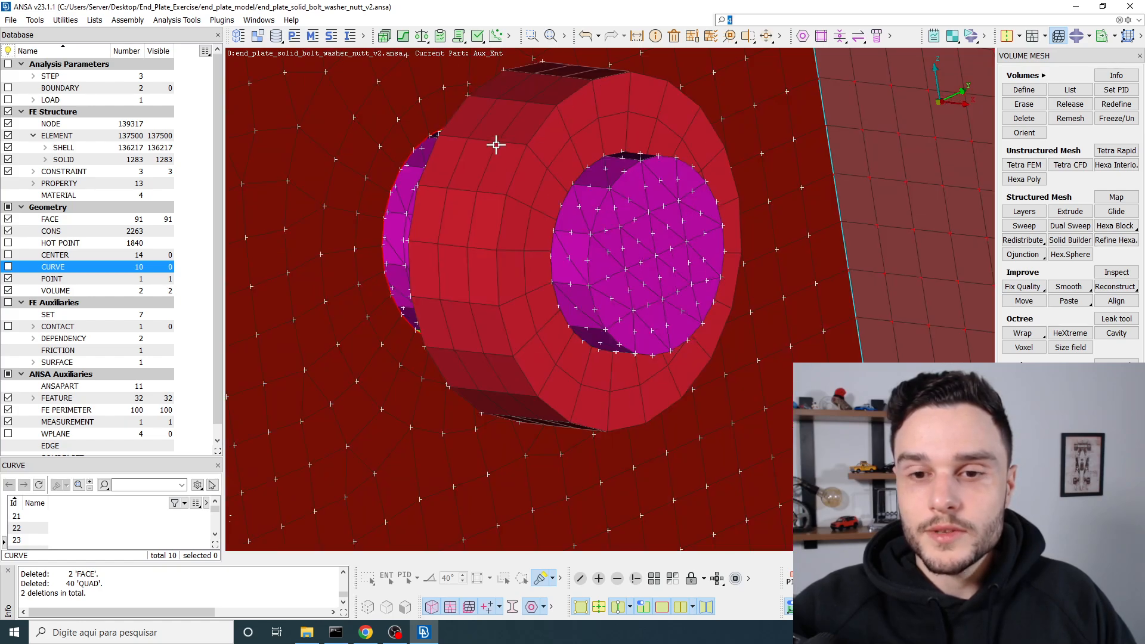
{"action": "scroll", "coordinate": [601, 210], "scroll_direction": "up", "scroll_amount": 3}
{"action": "left_click_drag", "start_coordinate": [600, 209], "coordinate": [729, 205], "text": "ctrl"}
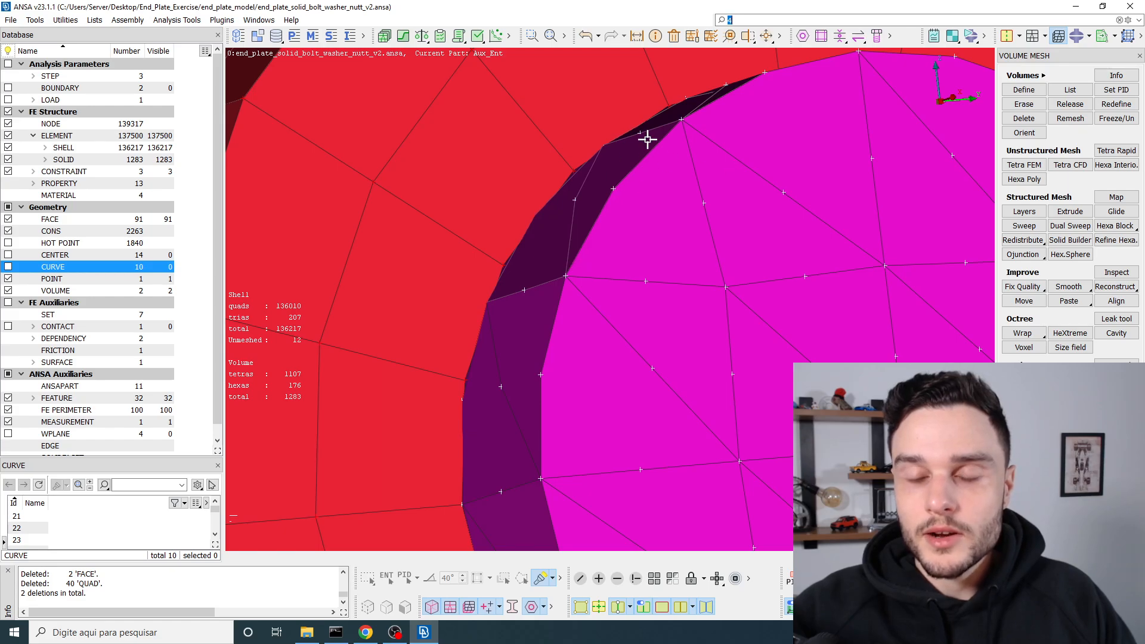
{"action": "scroll", "coordinate": [610, 208], "scroll_direction": "down", "scroll_amount": 4}
{"action": "left_click_drag", "start_coordinate": [609, 207], "coordinate": [660, 233], "text": "ctrl"}
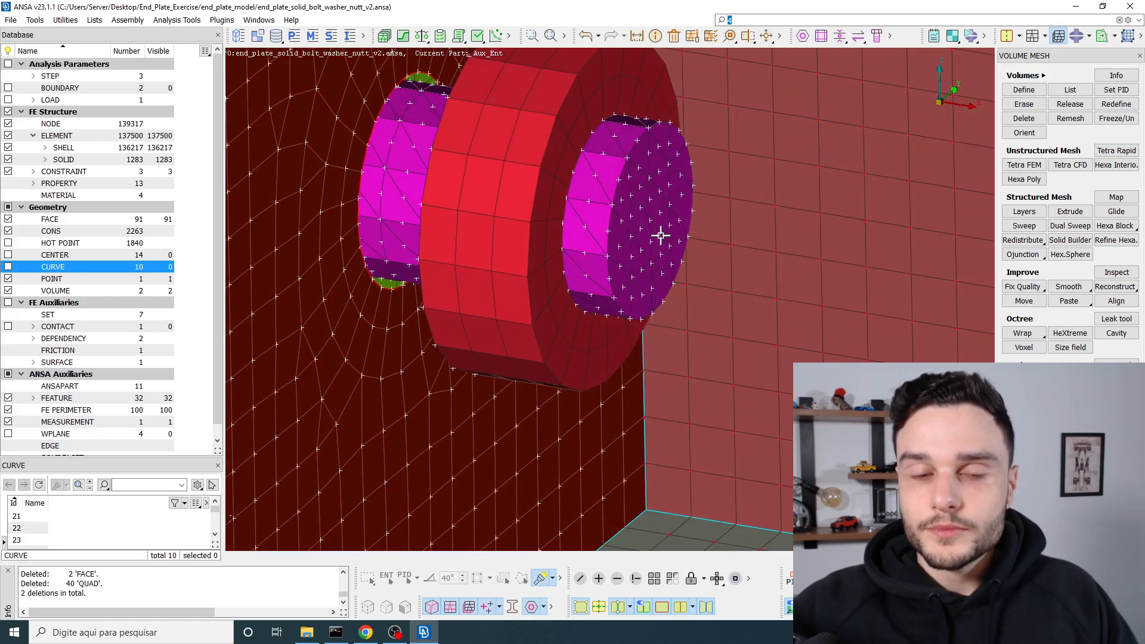
{"action": "scroll", "coordinate": [493, 139], "scroll_direction": "up", "scroll_amount": 3}
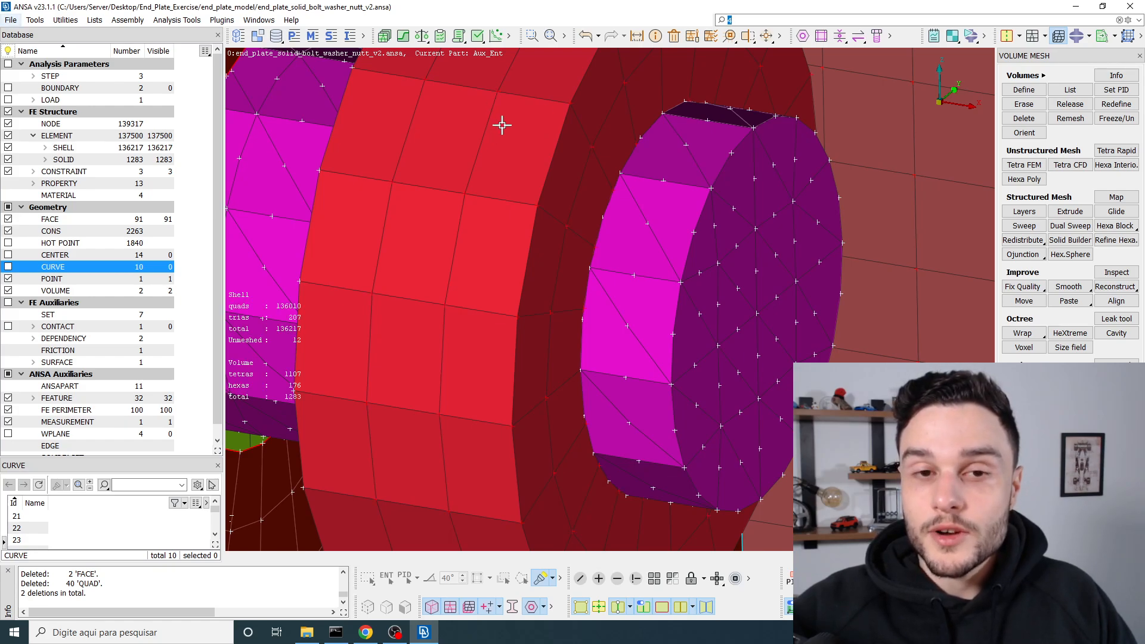
{"action": "scroll", "coordinate": [668, 301], "scroll_direction": "down", "scroll_amount": 4}
{"action": "scroll", "coordinate": [641, 287], "scroll_direction": "up", "scroll_amount": 3}
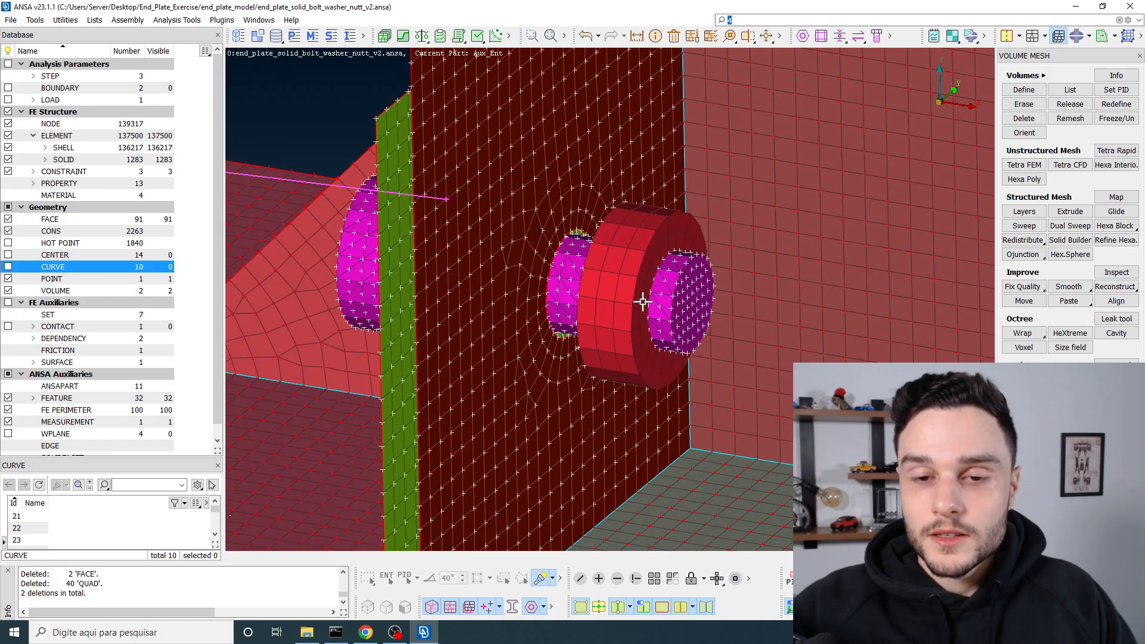
{"action": "left_click_drag", "start_coordinate": [641, 286], "coordinate": [637, 296], "text": "ctrl"}
{"action": "scroll", "coordinate": [656, 263], "scroll_direction": "up", "scroll_amount": 4}
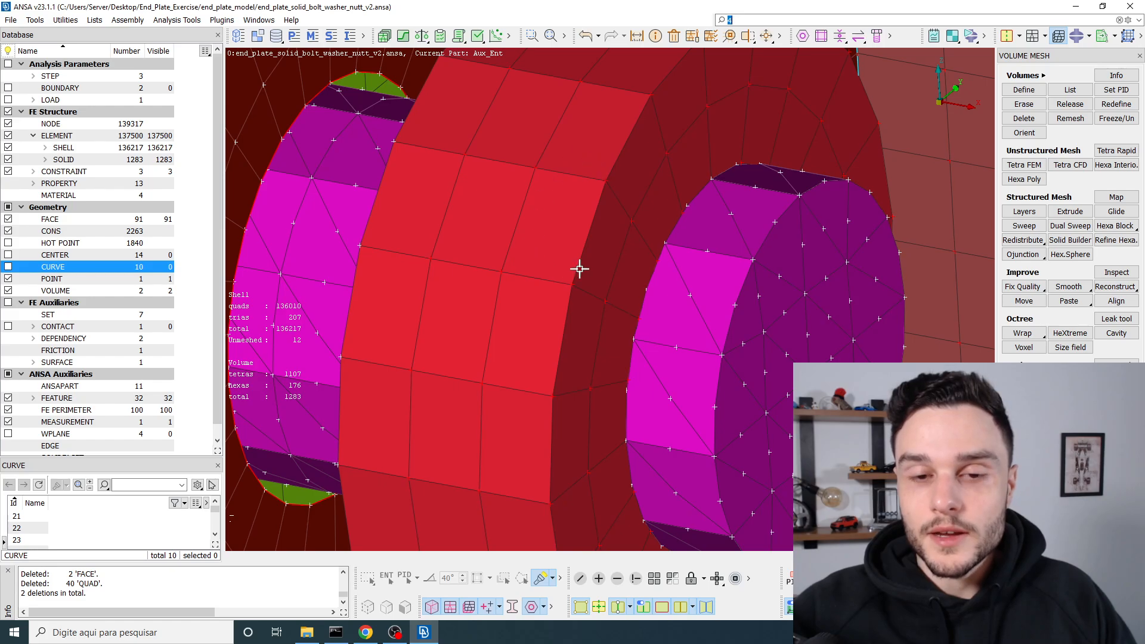
{"action": "scroll", "coordinate": [588, 270], "scroll_direction": "down", "scroll_amount": 5}
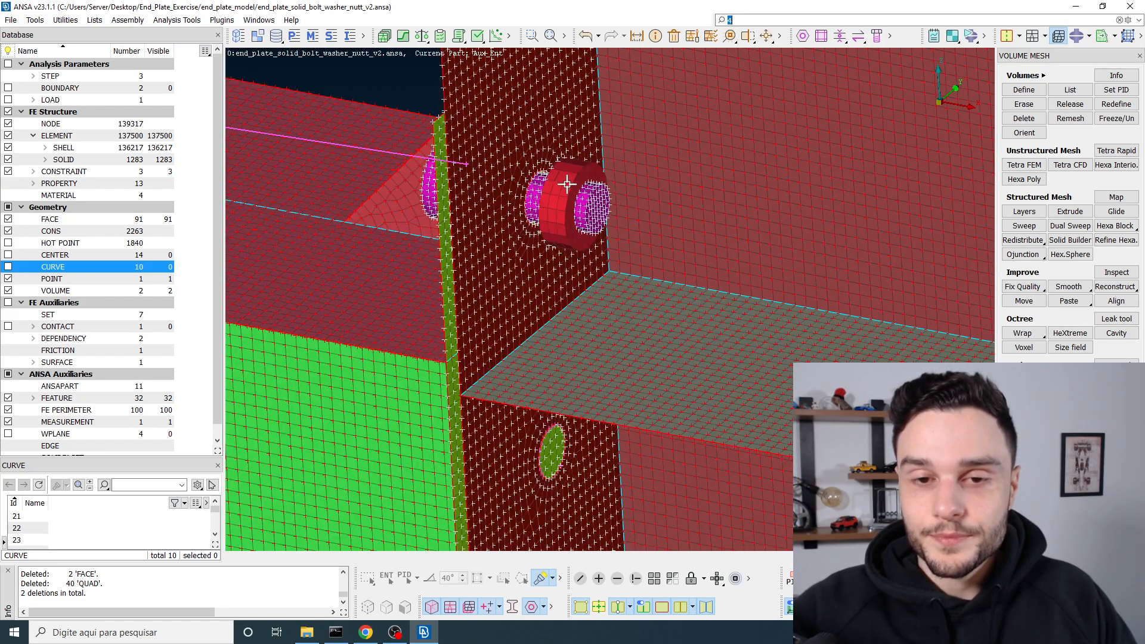
Examine the mid-side nodes on the bolt shank's end face and hide the node display again
{"action": "scroll", "coordinate": [573, 244], "scroll_direction": "up", "scroll_amount": 4}
{"action": "scroll", "coordinate": [607, 209], "scroll_direction": "up", "scroll_amount": 2}
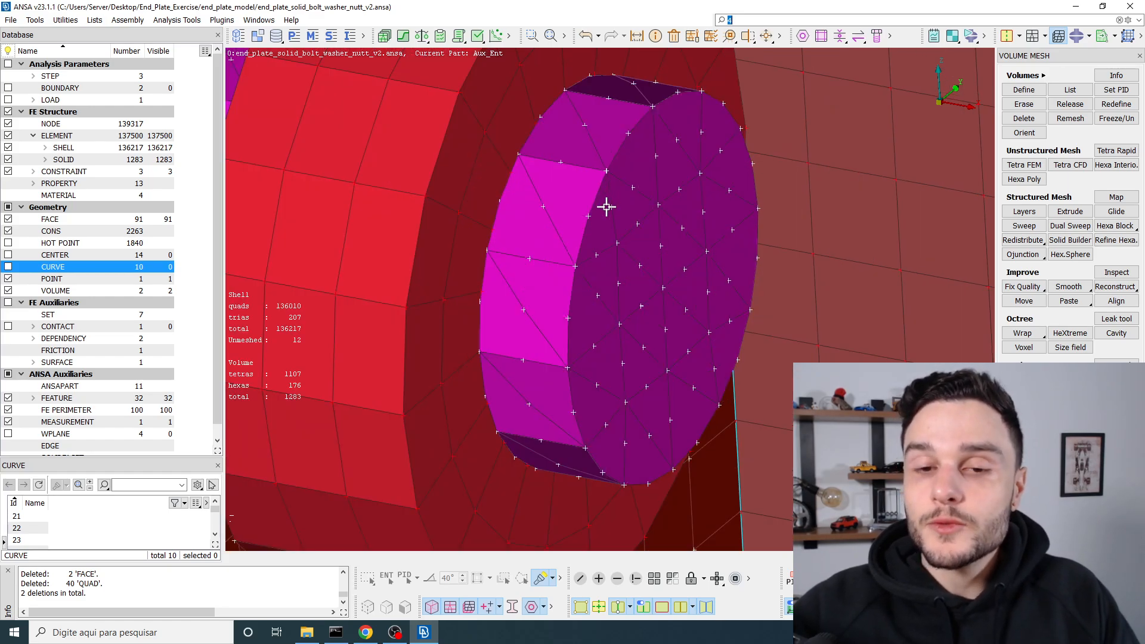
{"action": "scroll", "coordinate": [590, 261], "scroll_direction": "up", "scroll_amount": 2}
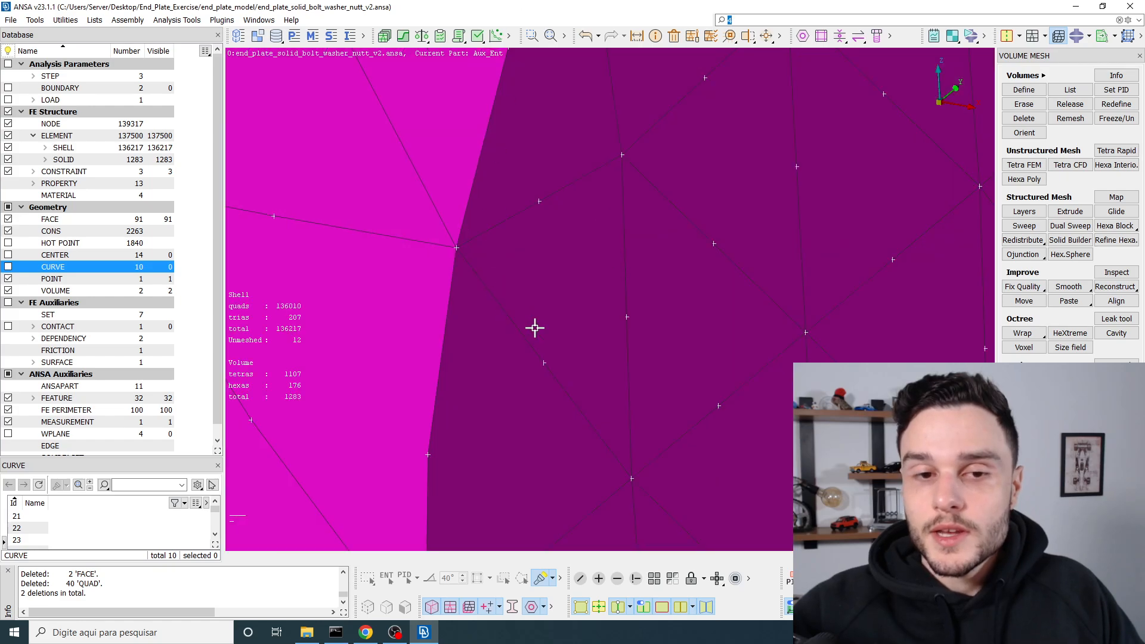
{"action": "scroll", "coordinate": [540, 325], "scroll_direction": "down", "scroll_amount": 1}
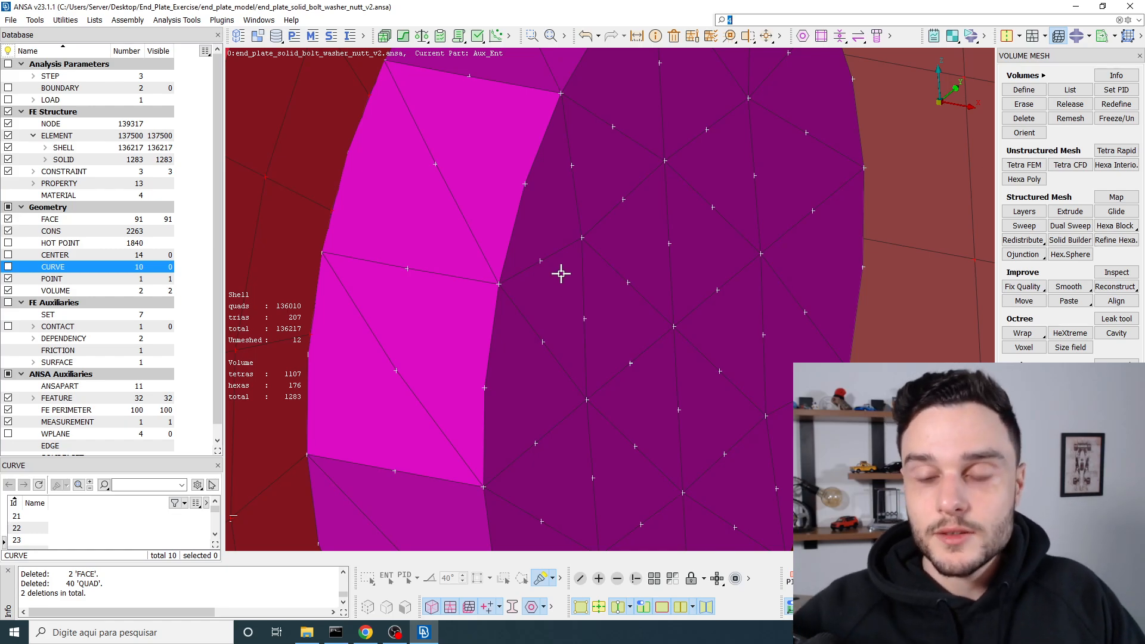
{"action": "scroll", "coordinate": [584, 173], "scroll_direction": "down", "scroll_amount": 5}
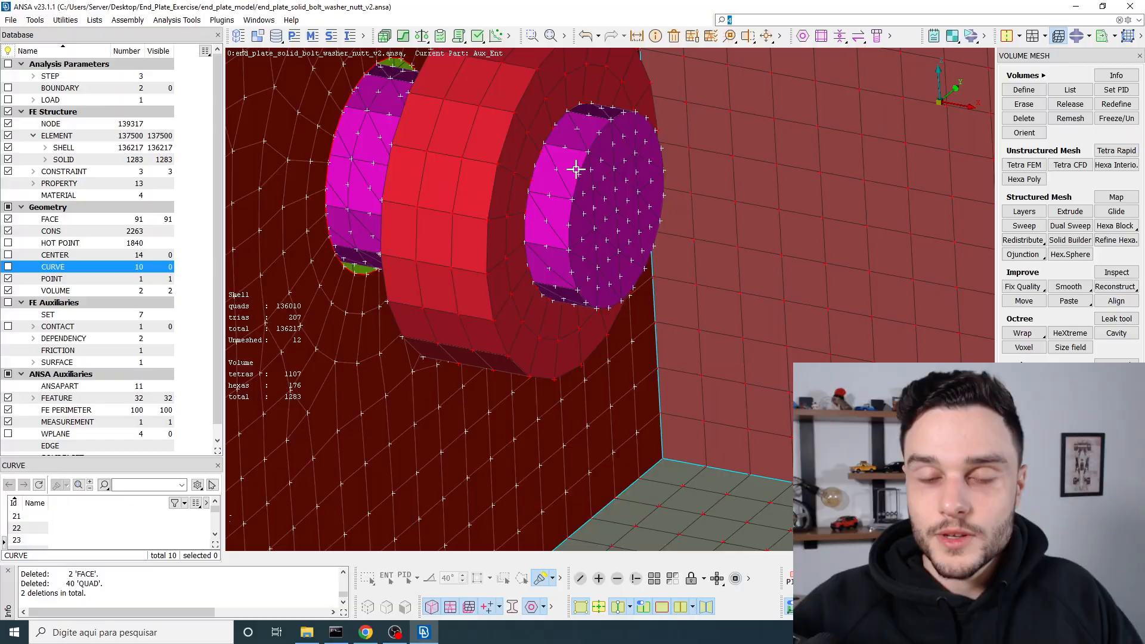
{"action": "scroll", "coordinate": [607, 191], "scroll_direction": "down", "scroll_amount": 5}
{"action": "middle_click_drag", "start_coordinate": [614, 202], "coordinate": [611, 226], "text": "ctrl"}
{"action": "left_click_drag", "start_coordinate": [611, 225], "coordinate": [670, 217], "text": "ctrl"}
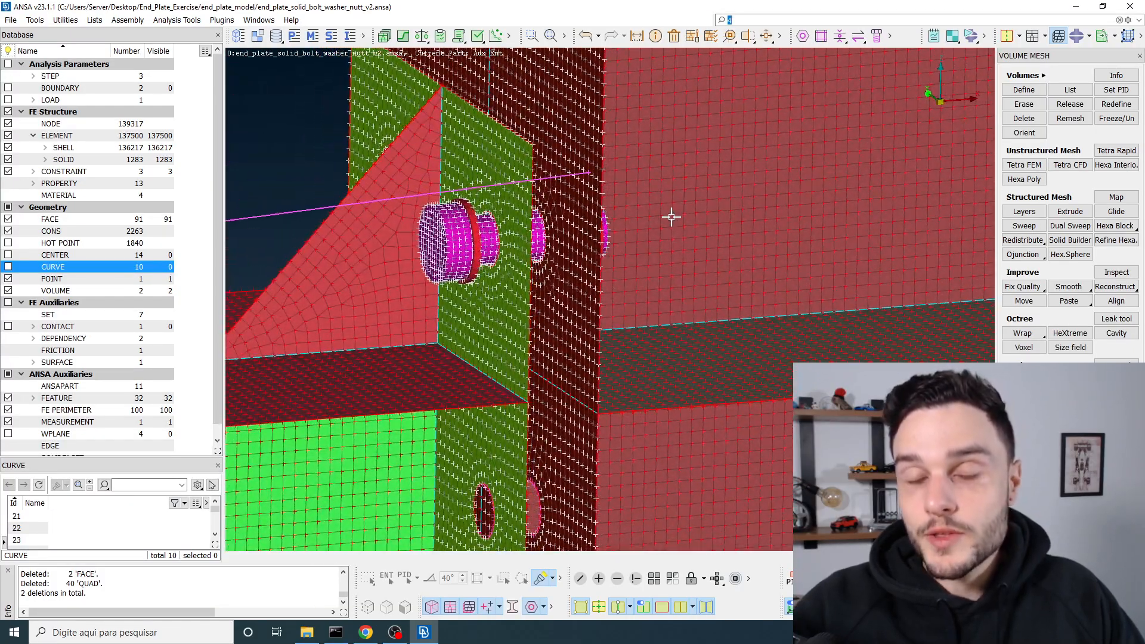
{"action": "scroll", "coordinate": [671, 218], "scroll_direction": "down", "scroll_amount": 4}
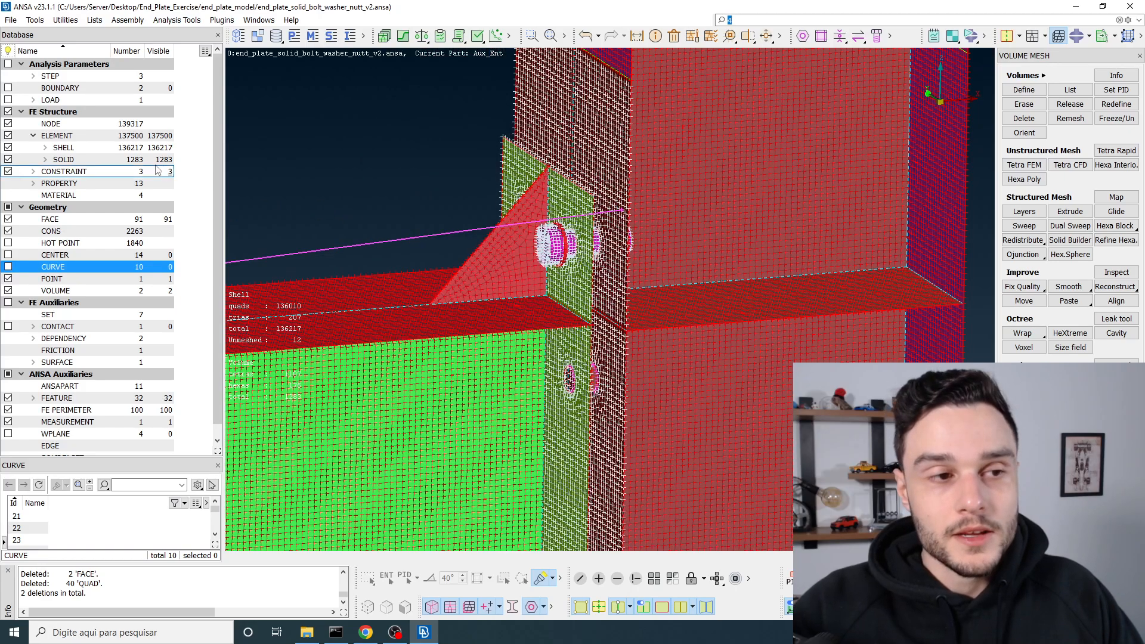
{"action": "left_click", "coordinate": [8, 123]}
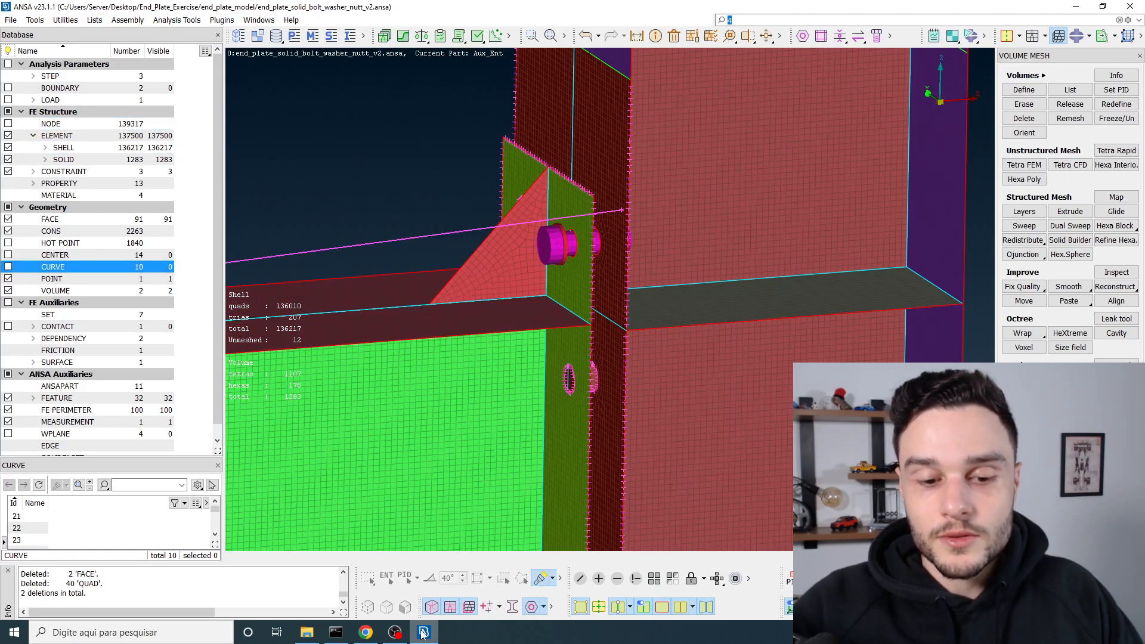
{"action": "left_click", "coordinate": [395, 632]}
{"action": "left_click", "coordinate": [395, 632]}
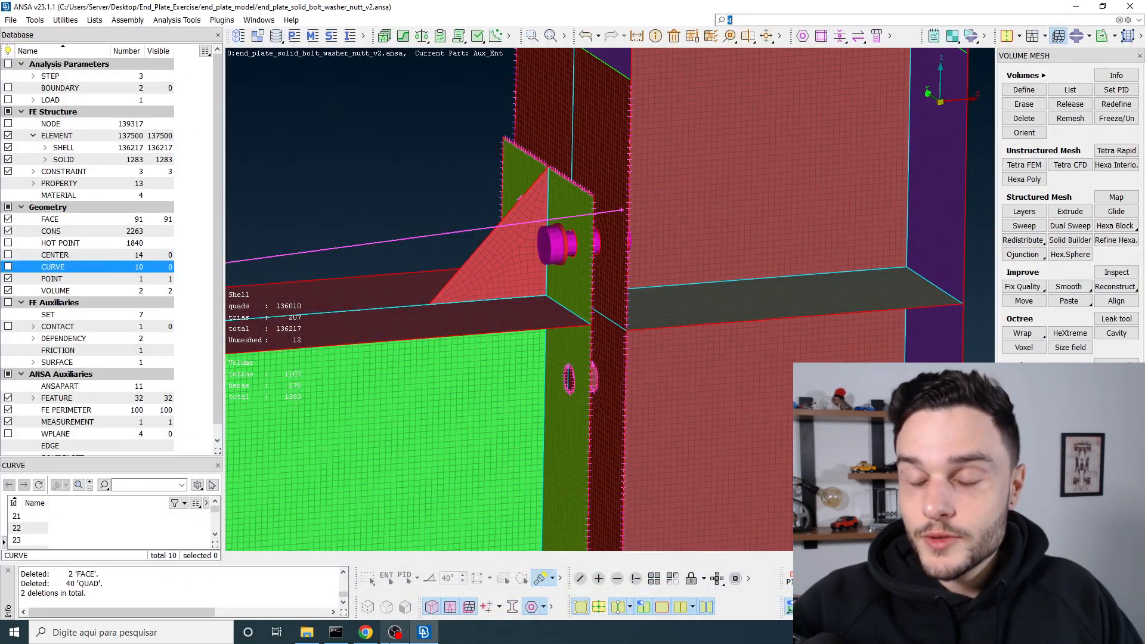
{"action": "scroll", "coordinate": [571, 248], "scroll_direction": "up", "scroll_amount": 4}
{"action": "middle_click_drag", "start_coordinate": [573, 256], "coordinate": [576, 348], "text": "ctrl"}
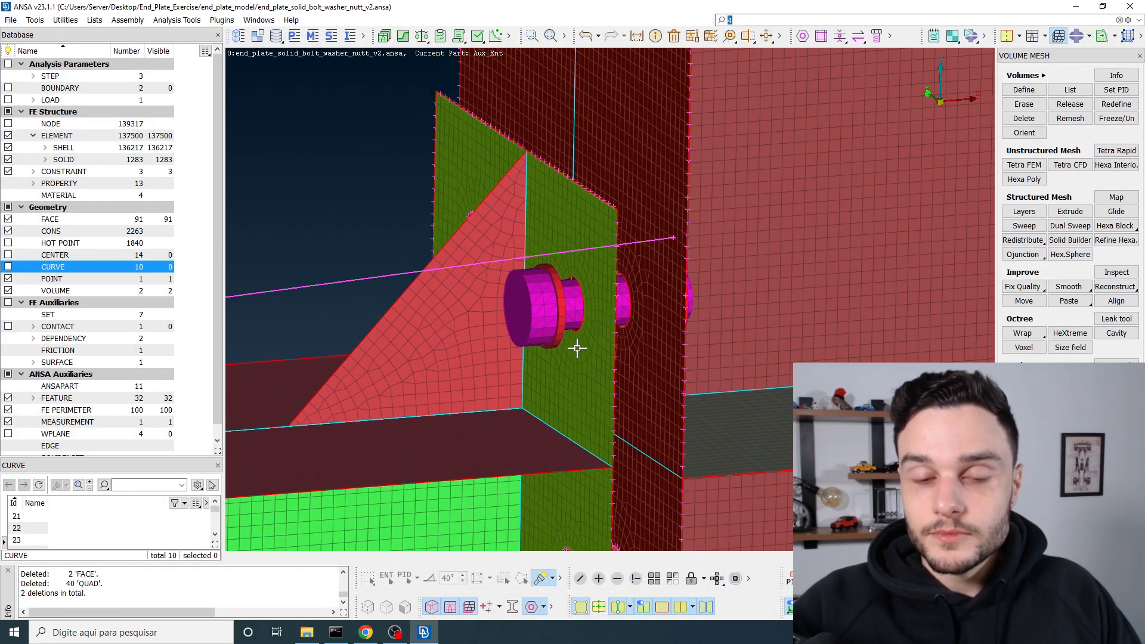
{"action": "left_click_drag", "start_coordinate": [575, 348], "coordinate": [596, 315], "text": "ctrl"}
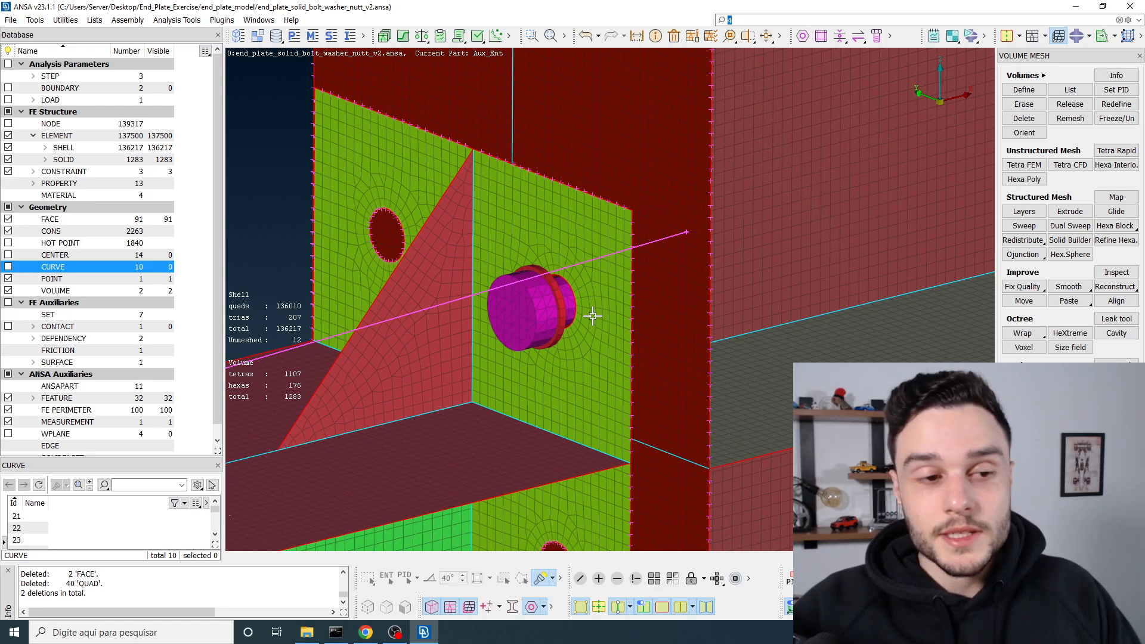
{"action": "left_click_drag", "start_coordinate": [592, 317], "coordinate": [549, 261], "text": "ctrl"}
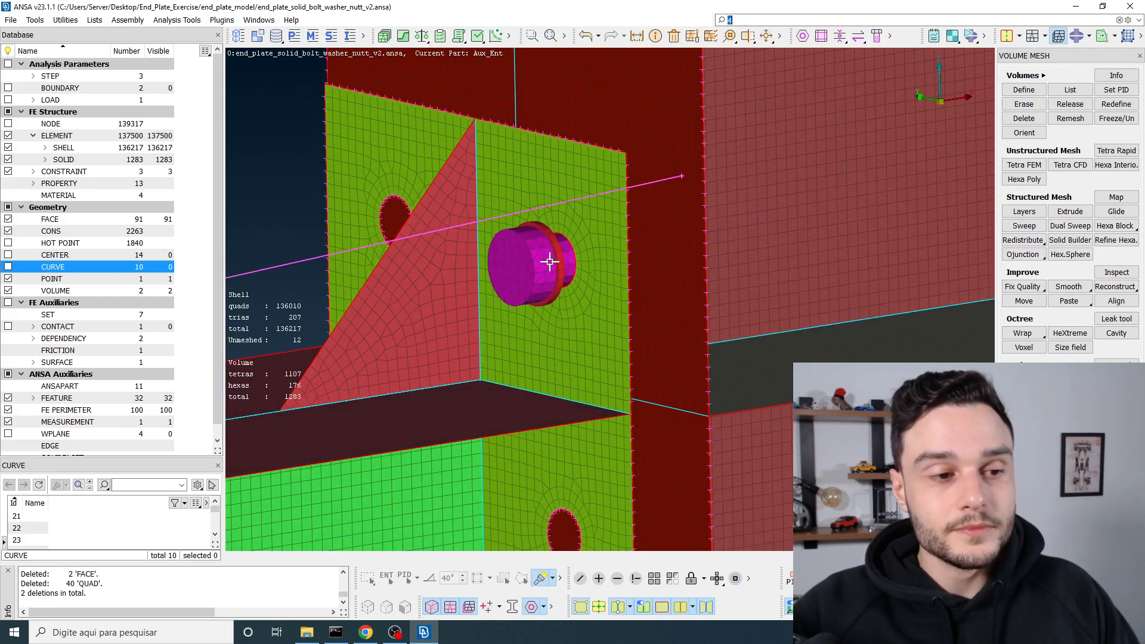
List the existing contact pairs and highlight end_plate_to_column_flange in the model
{"action": "left_click", "coordinate": [33, 327]}
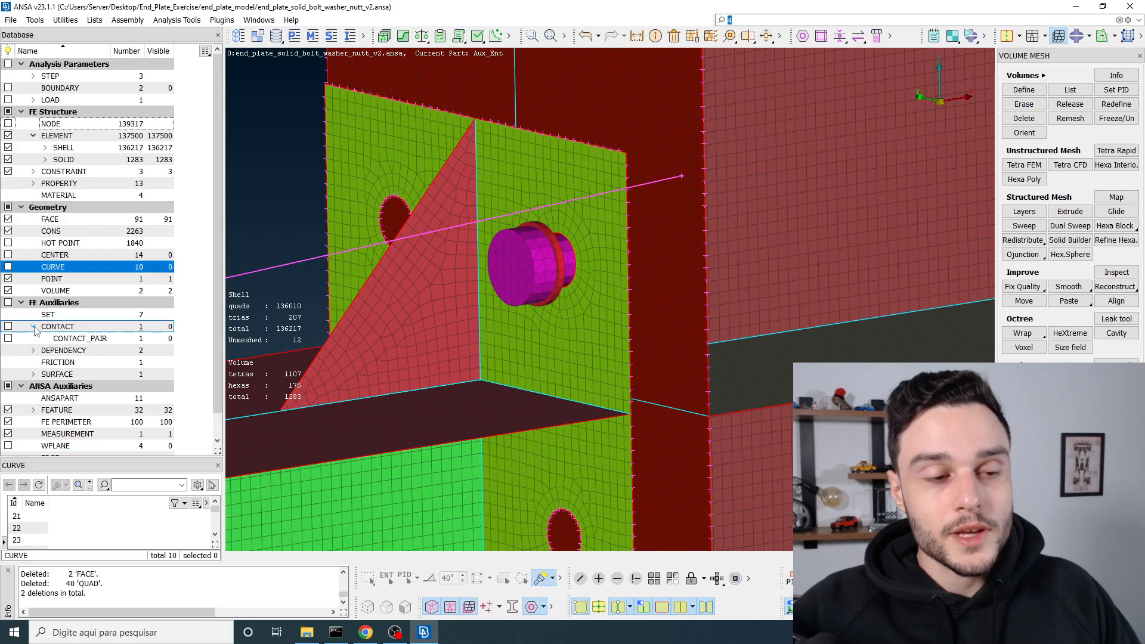
{"action": "left_click", "coordinate": [67, 338]}
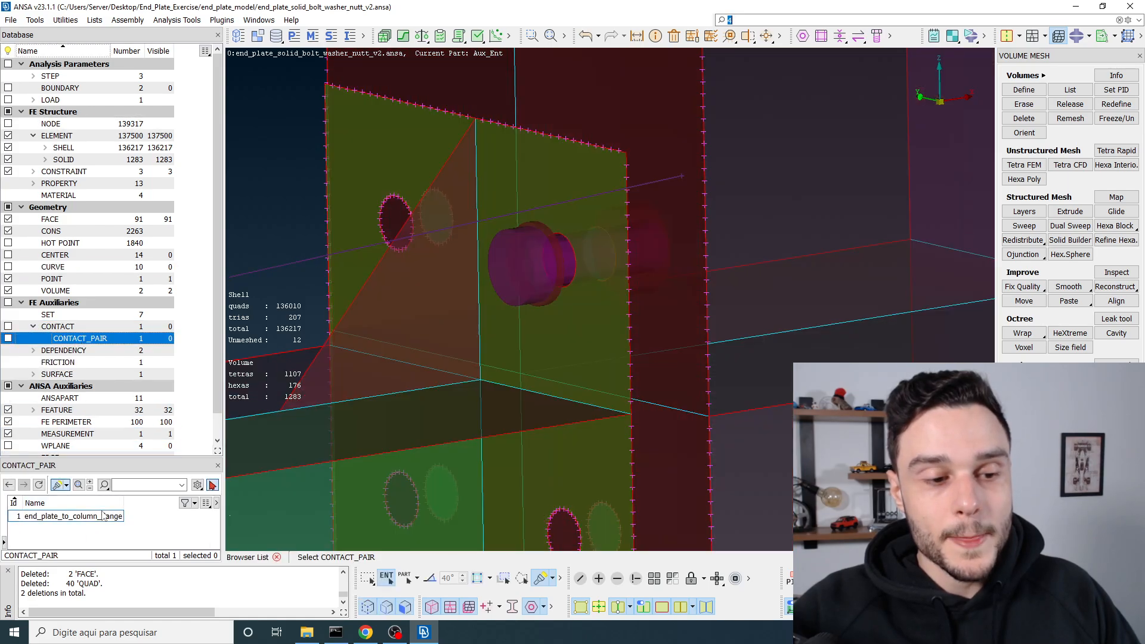
{"action": "left_click", "coordinate": [103, 516]}
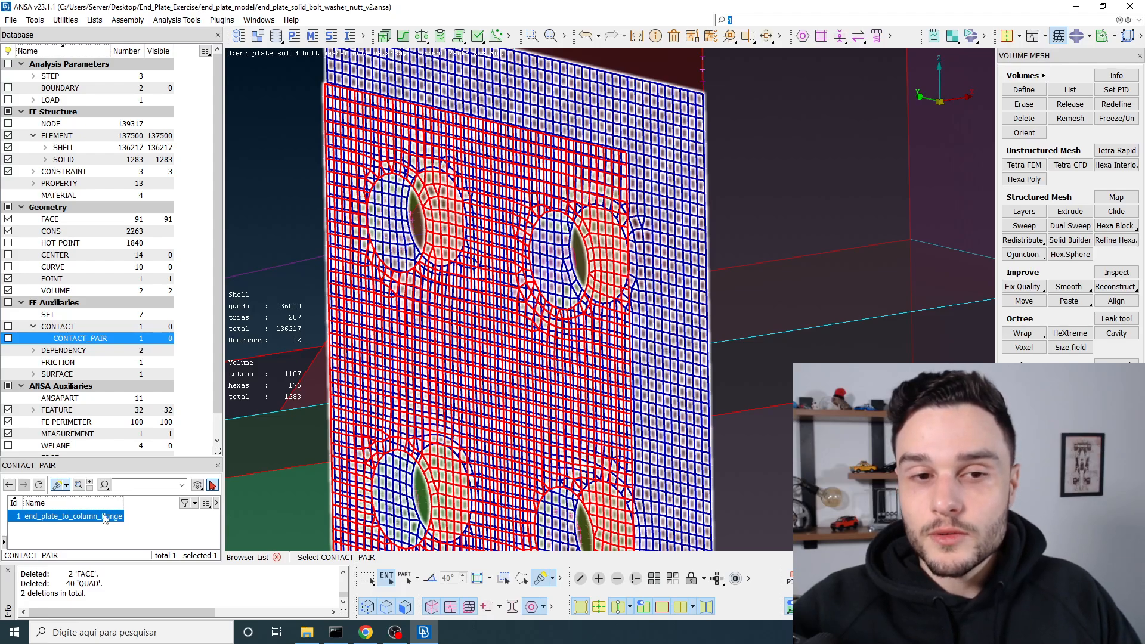
Open the end_plate_to_column_flange contact pair definition and review its secondary and main surface set references
{"action": "scroll", "coordinate": [400, 229], "scroll_direction": "up", "scroll_amount": 3}
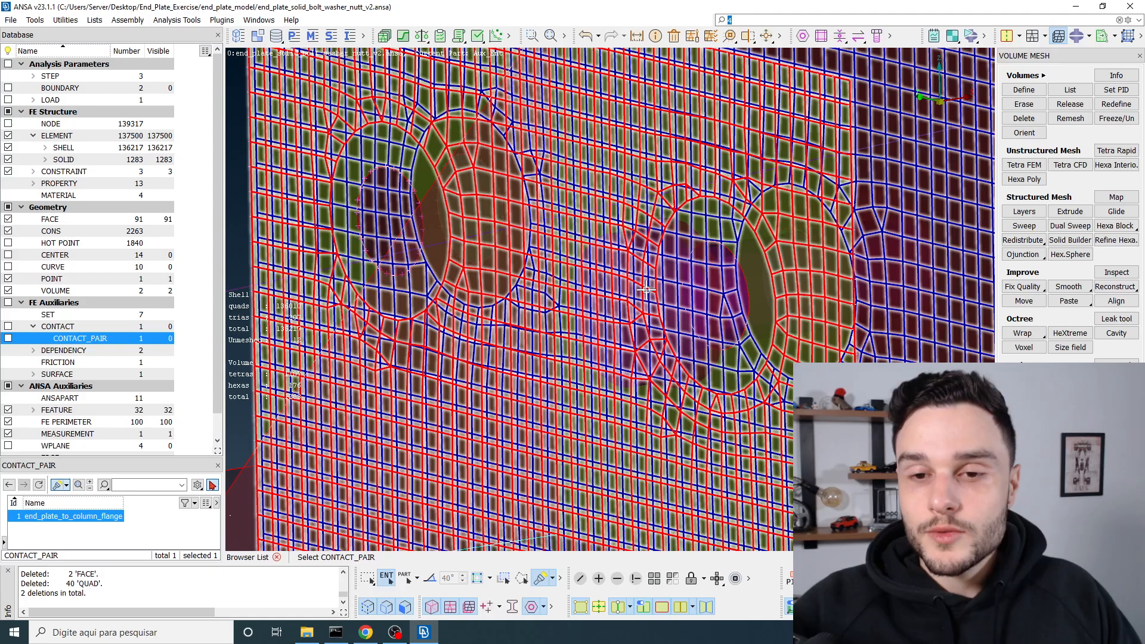
{"action": "scroll", "coordinate": [623, 184], "scroll_direction": "down", "scroll_amount": 5}
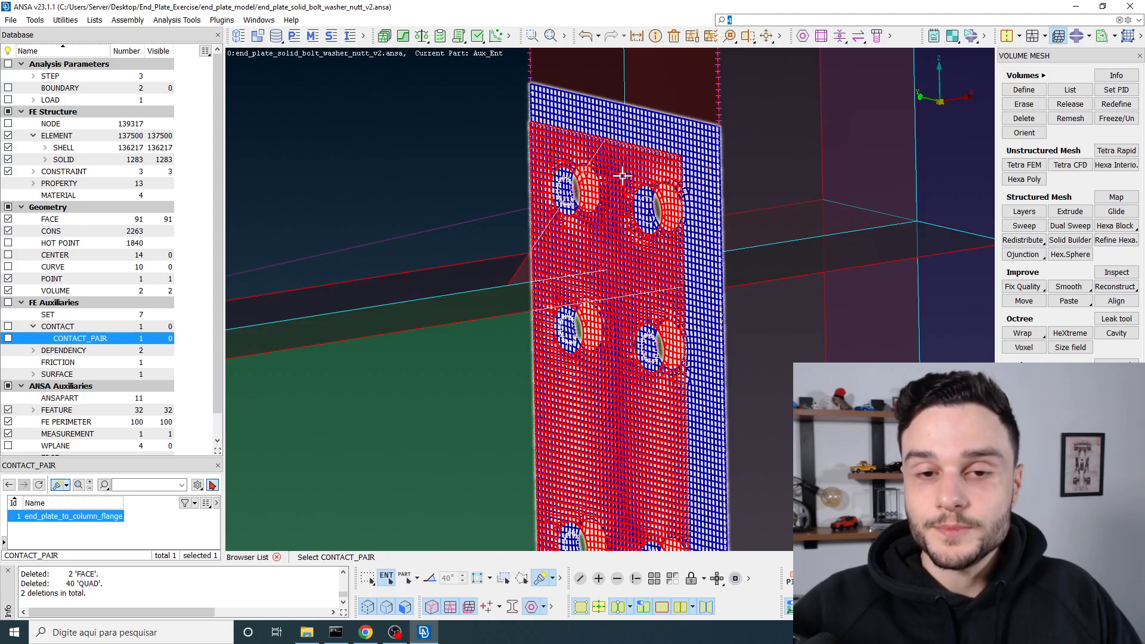
{"action": "middle_click_drag", "start_coordinate": [631, 189], "coordinate": [563, 189], "text": "ctrl"}
{"action": "left_click_drag", "start_coordinate": [563, 189], "coordinate": [565, 184], "text": "ctrl"}
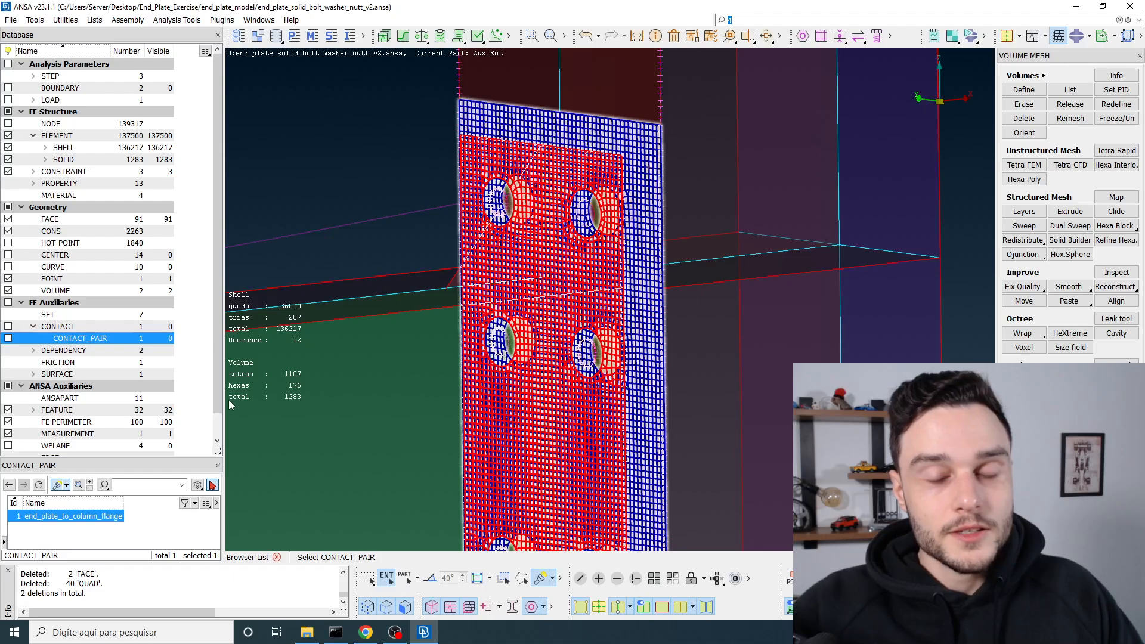
{"action": "double_click", "coordinate": [82, 516]}
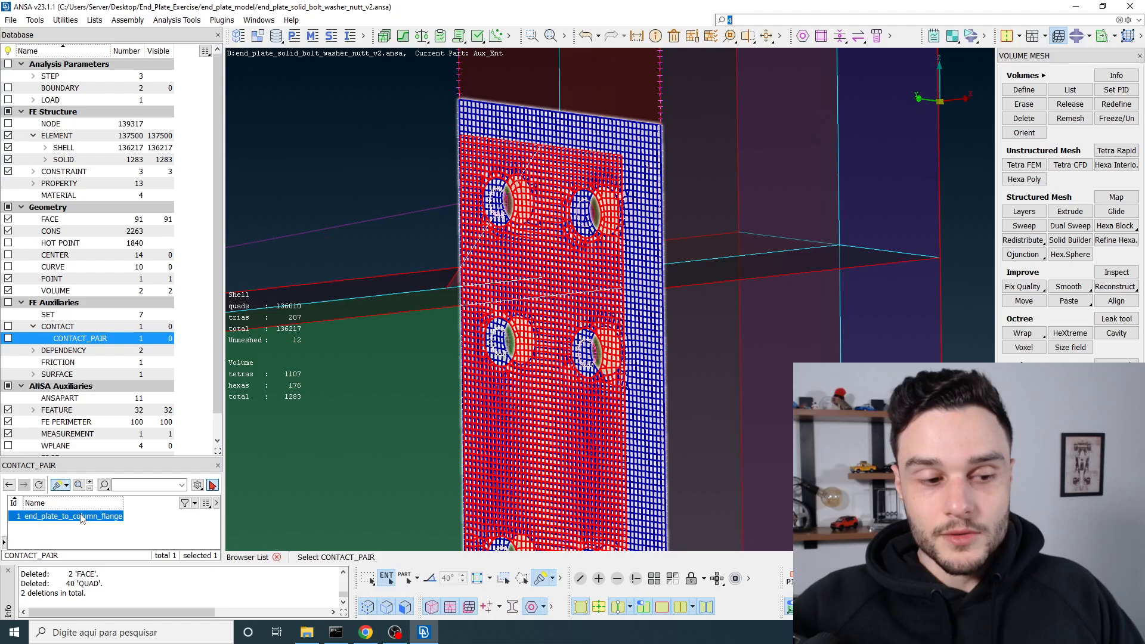
{"action": "left_click_drag", "start_coordinate": [327, 232], "coordinate": [178, 63]}
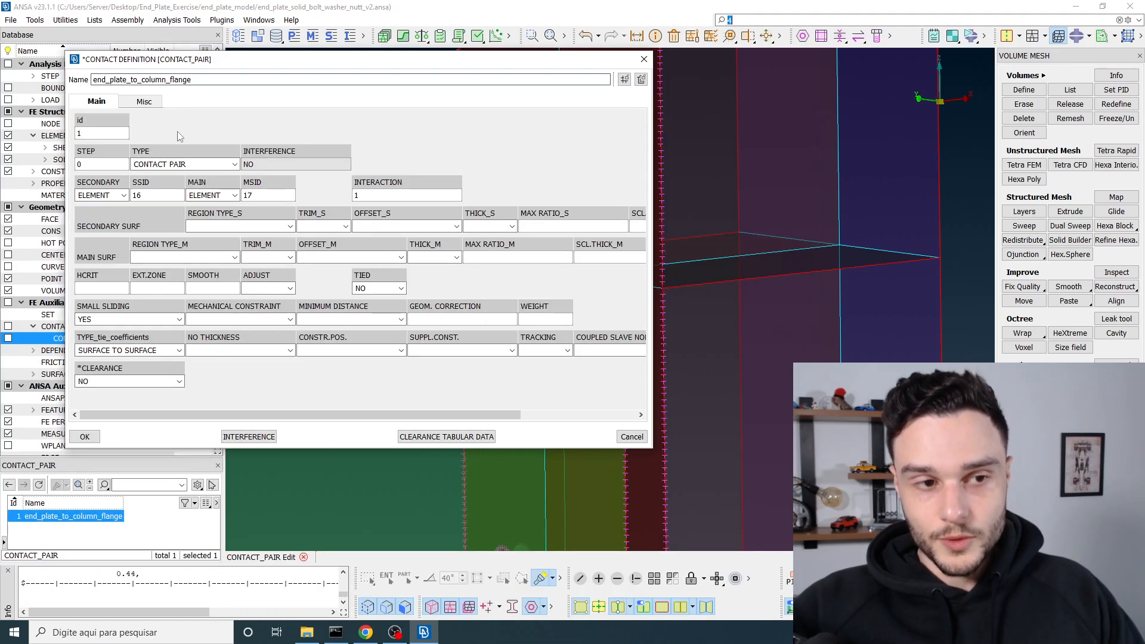
{"action": "left_click", "coordinate": [143, 195]}
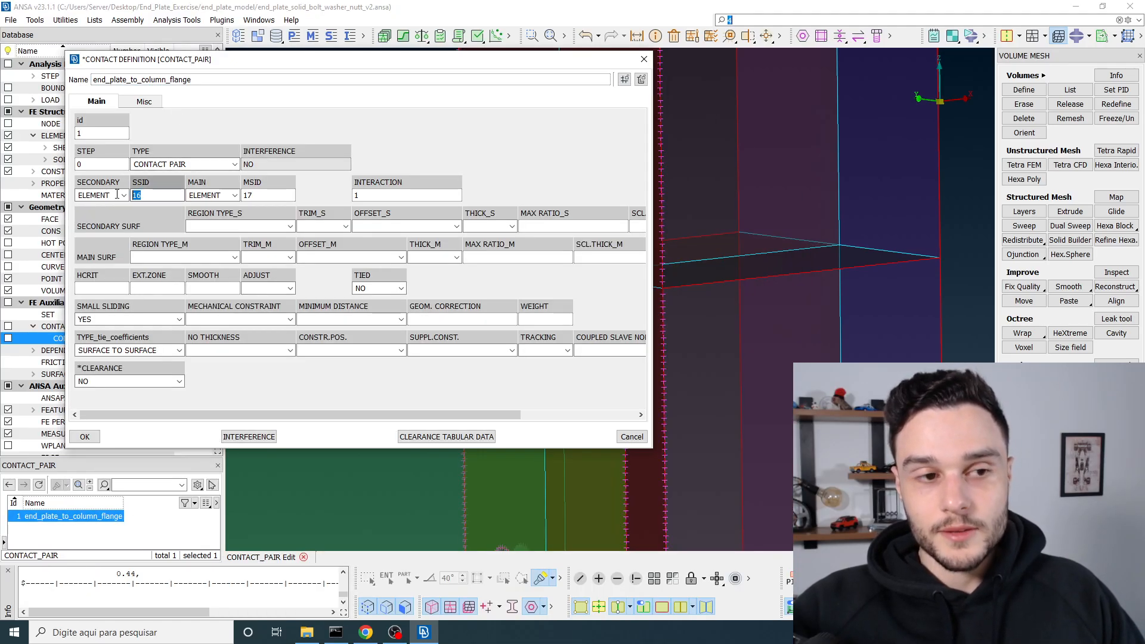
{"action": "left_click", "coordinate": [265, 197]}
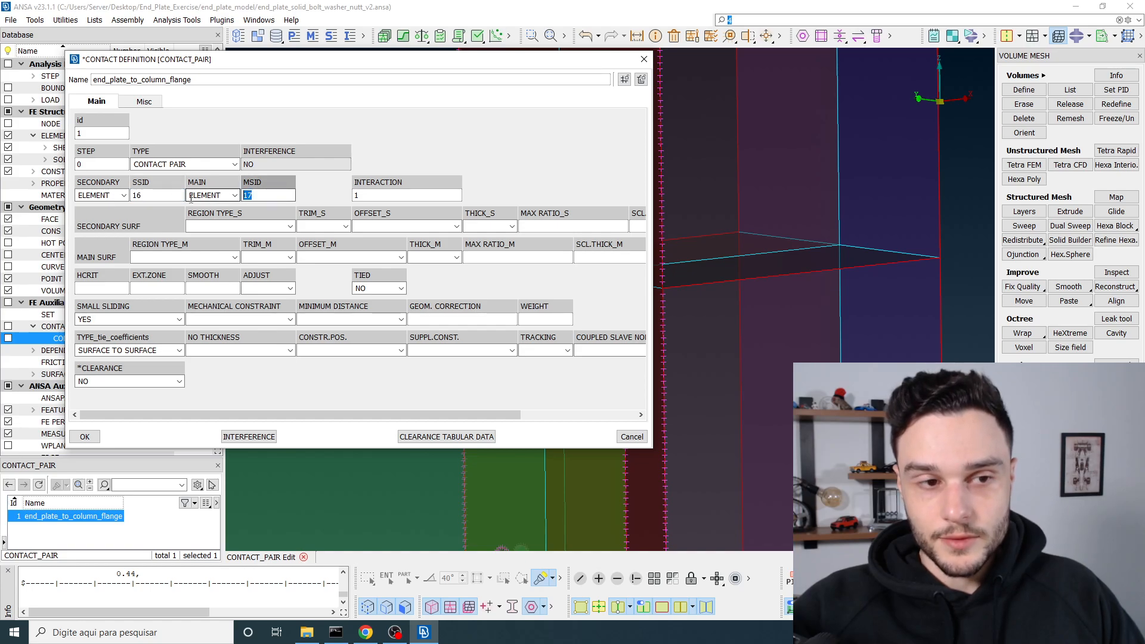
{"action": "left_click", "coordinate": [157, 196]}
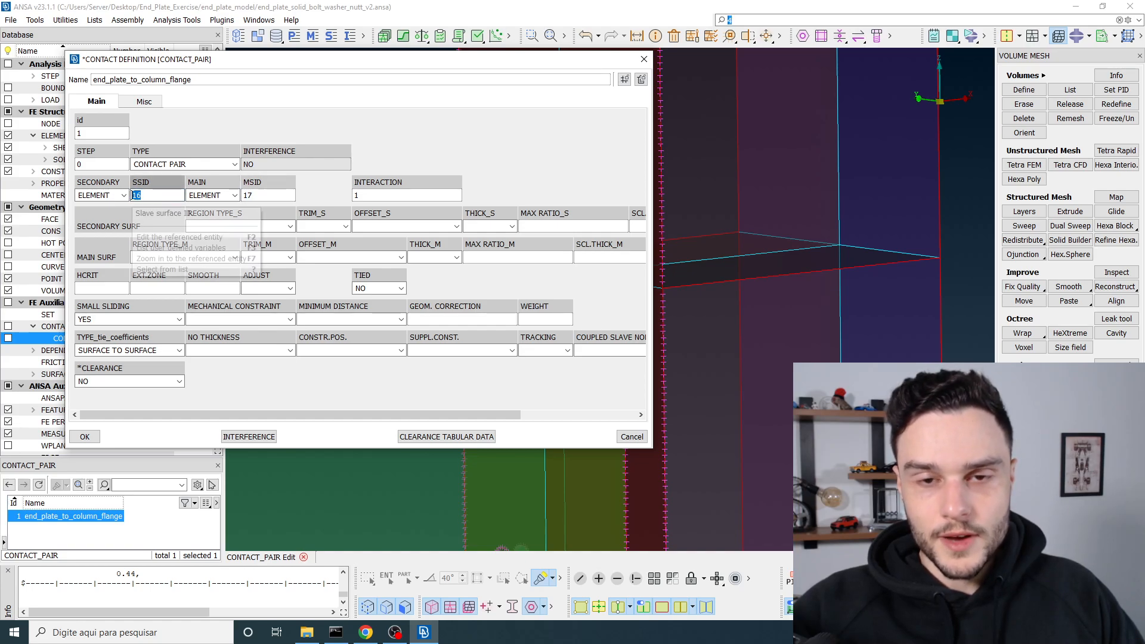
{"action": "scroll", "coordinate": [804, 136], "scroll_direction": "down", "scroll_amount": 3}
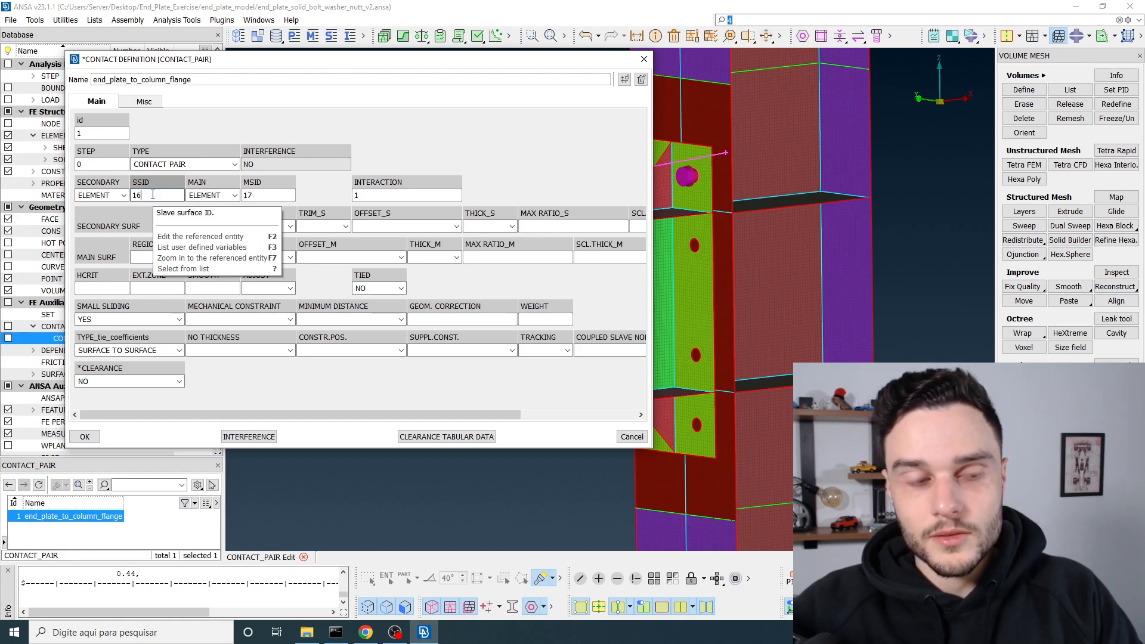
Open the contents of the secondary surface set end_plate_surface for modification and examine its shells around the bolt holes
{"action": "left_click", "coordinate": [153, 194]}
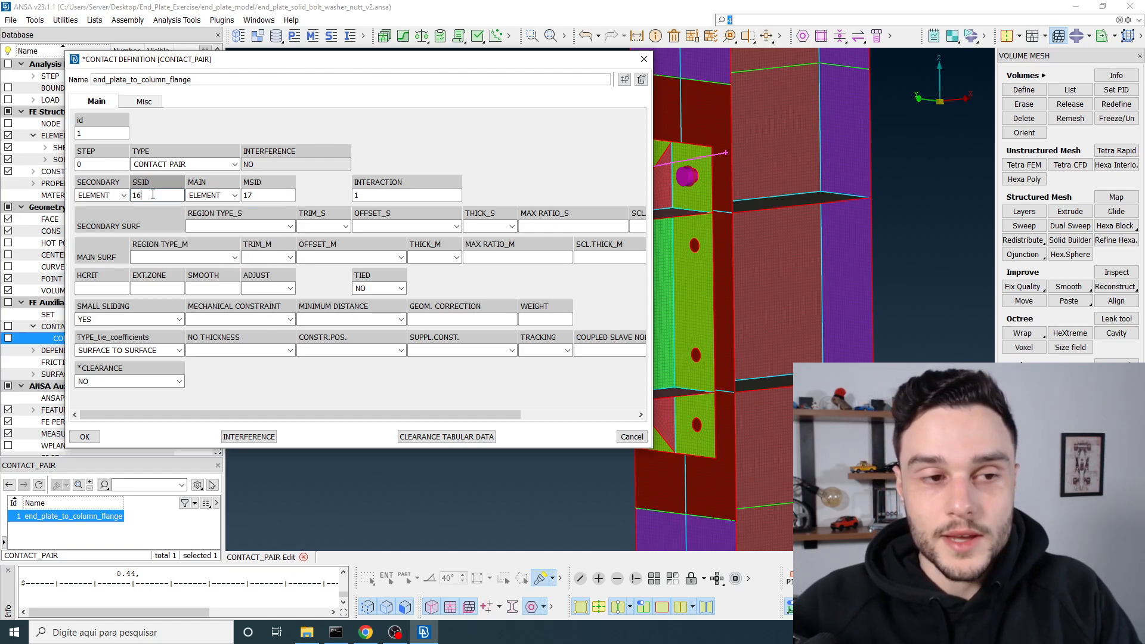
{"action": "key", "text": "F2"}
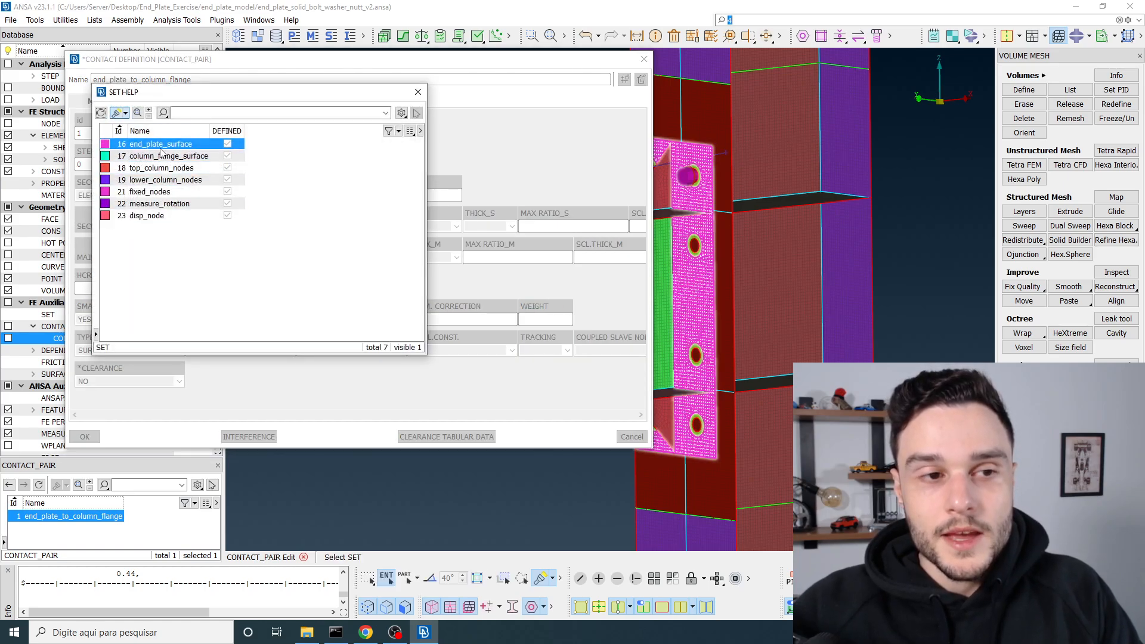
{"action": "right_click", "coordinate": [142, 147]}
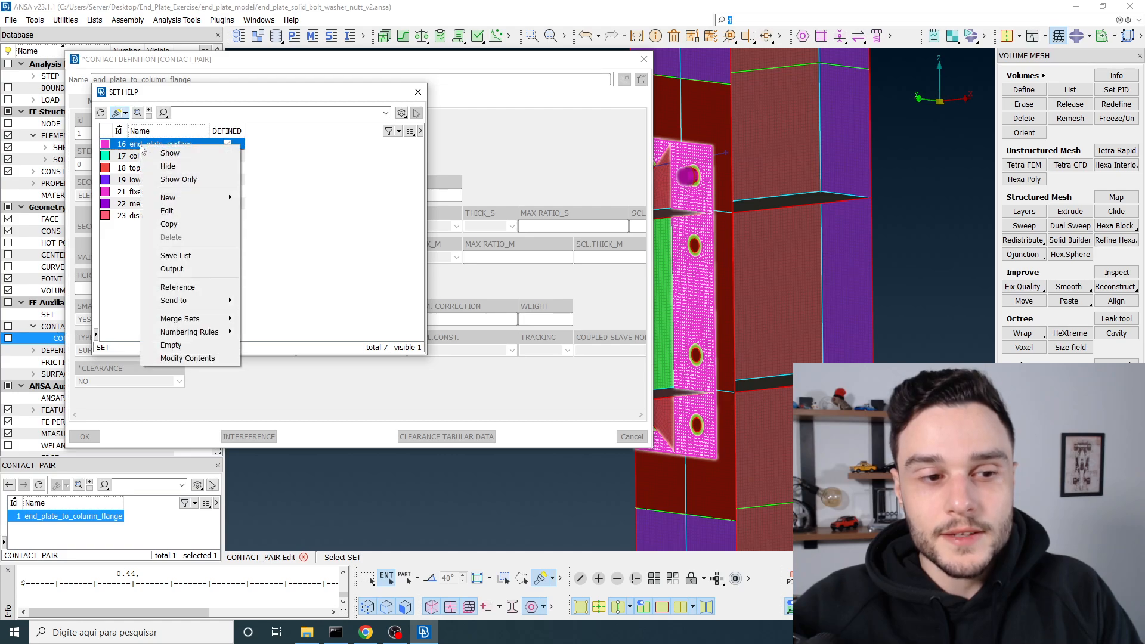
{"action": "left_click", "coordinate": [201, 358]}
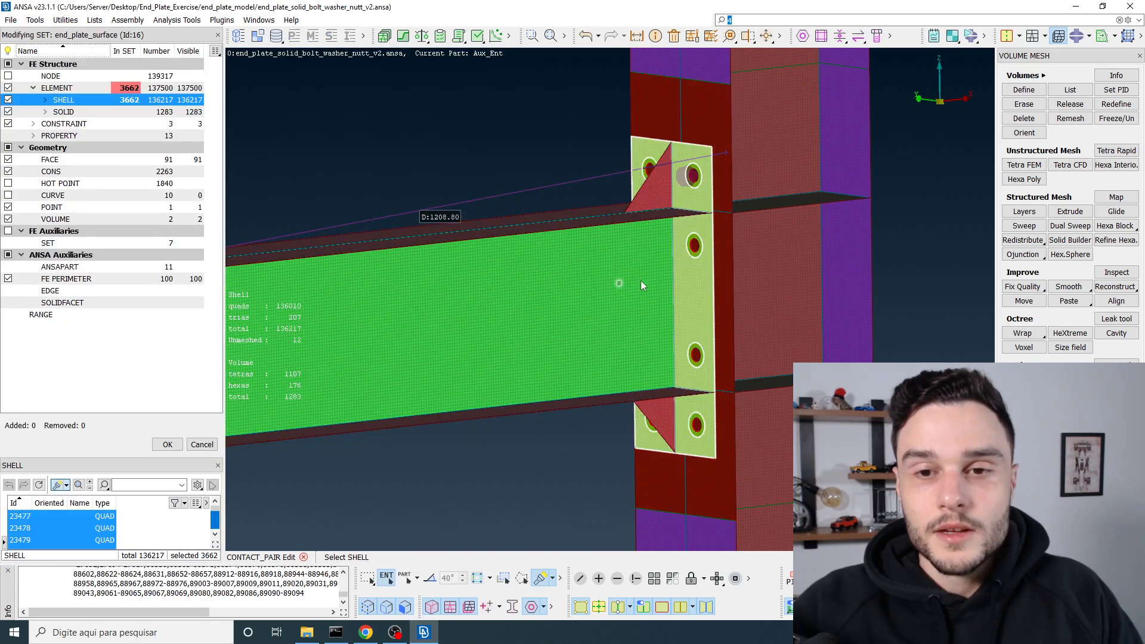
{"action": "scroll", "coordinate": [718, 189], "scroll_direction": "up", "scroll_amount": 5}
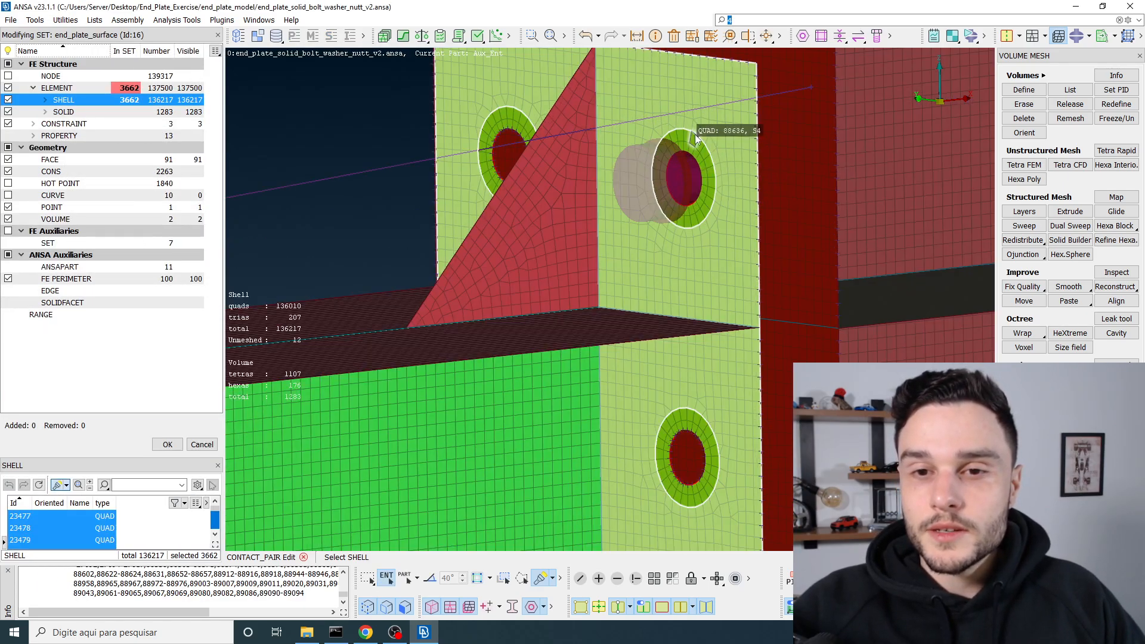
{"action": "scroll", "coordinate": [696, 135], "scroll_direction": "up", "scroll_amount": 2}
{"action": "scroll", "coordinate": [649, 144], "scroll_direction": "down", "scroll_amount": 5}
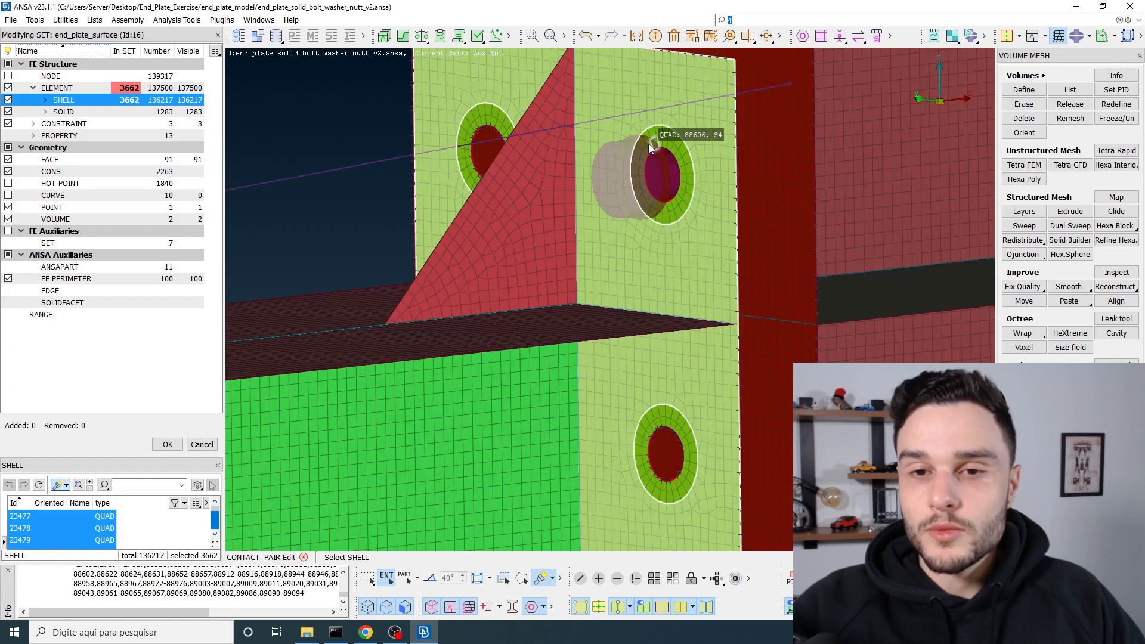
{"action": "scroll", "coordinate": [646, 146], "scroll_direction": "down", "scroll_amount": 2}
{"action": "scroll", "coordinate": [646, 152], "scroll_direction": "up", "scroll_amount": 2}
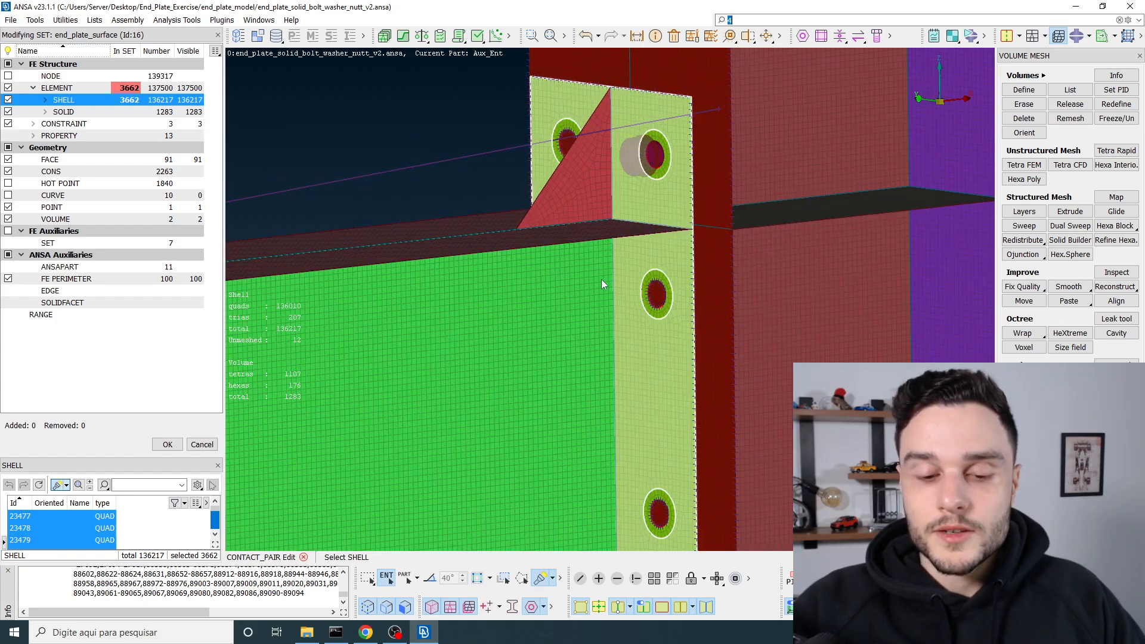
Start the Not visibility command on the end plate with the selection mode set to PID Region
{"action": "left_click", "coordinate": [636, 579]}
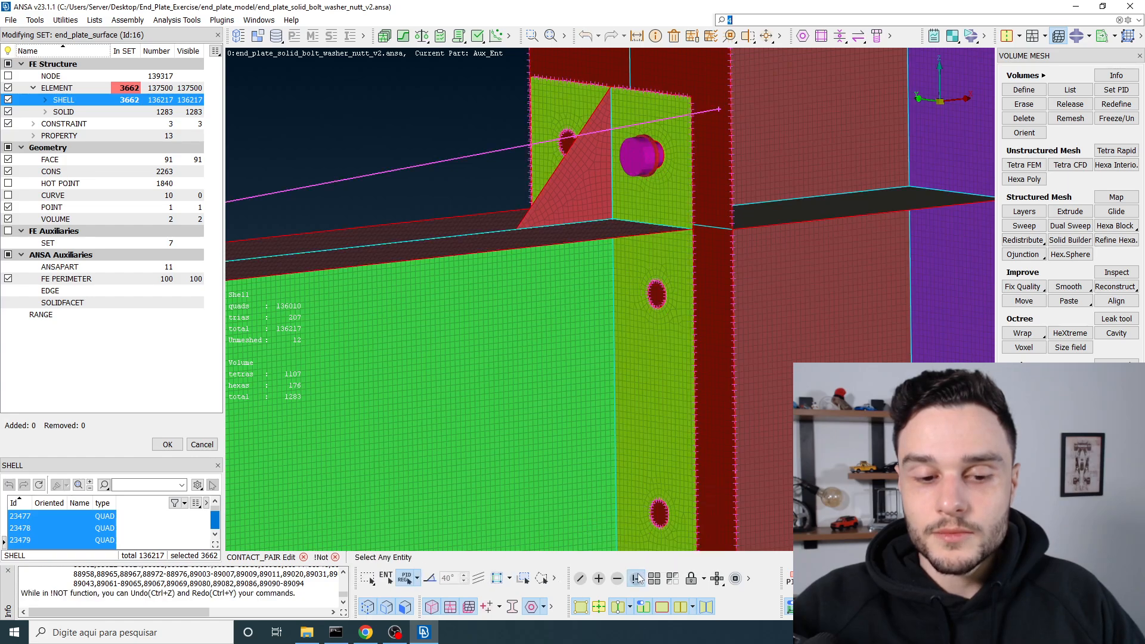
{"action": "left_click", "coordinate": [418, 580]}
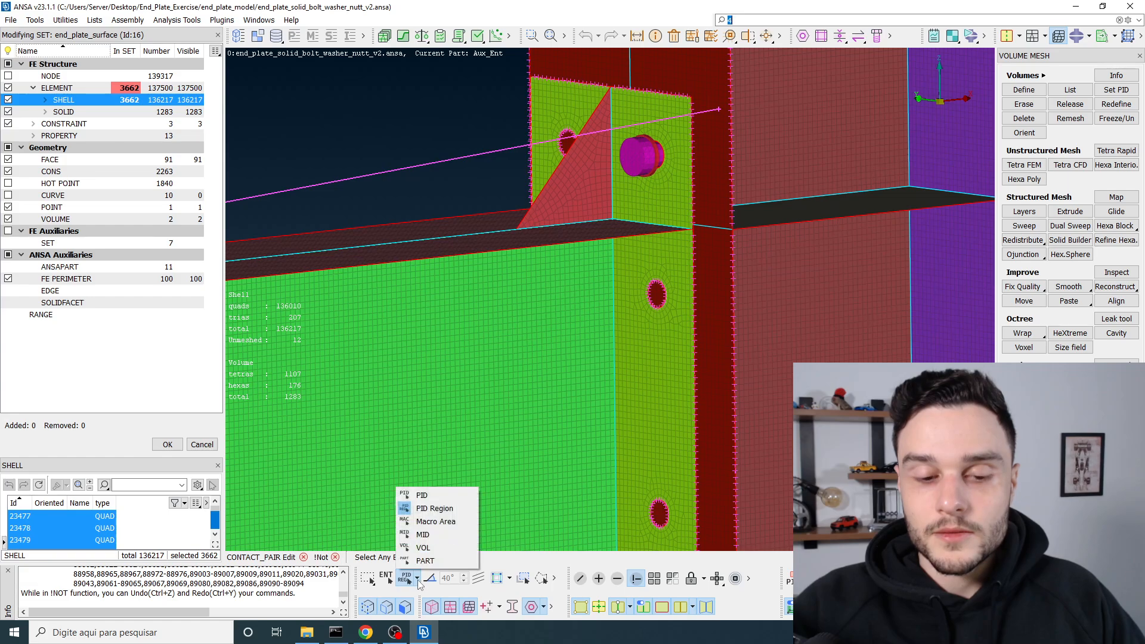
{"action": "left_click", "coordinate": [422, 497]}
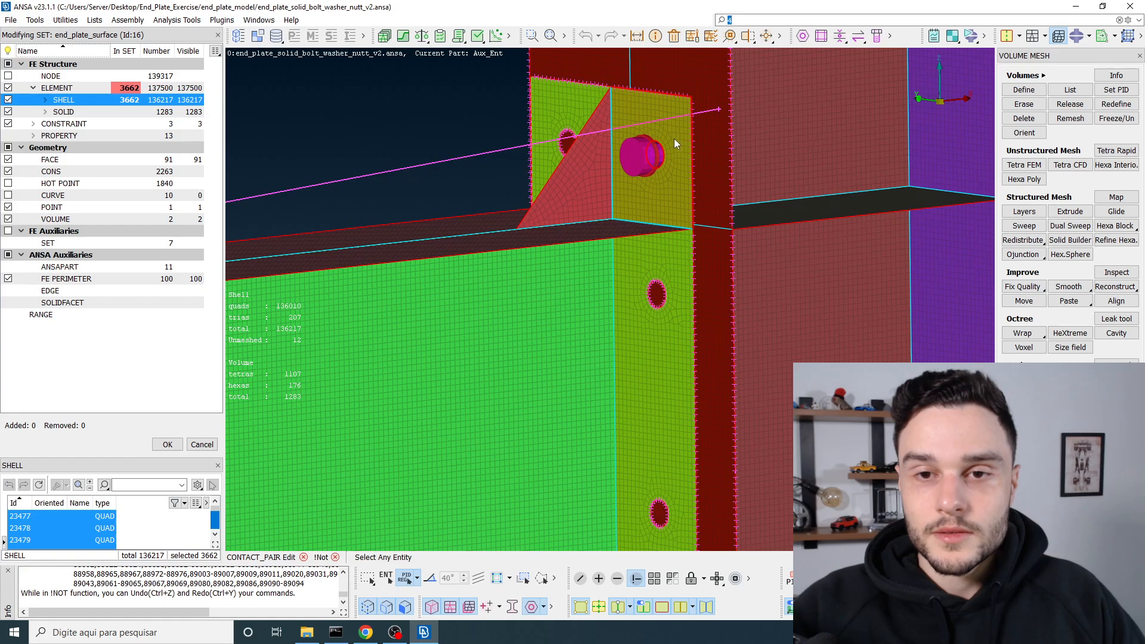
{"action": "left_click", "coordinate": [418, 580]}
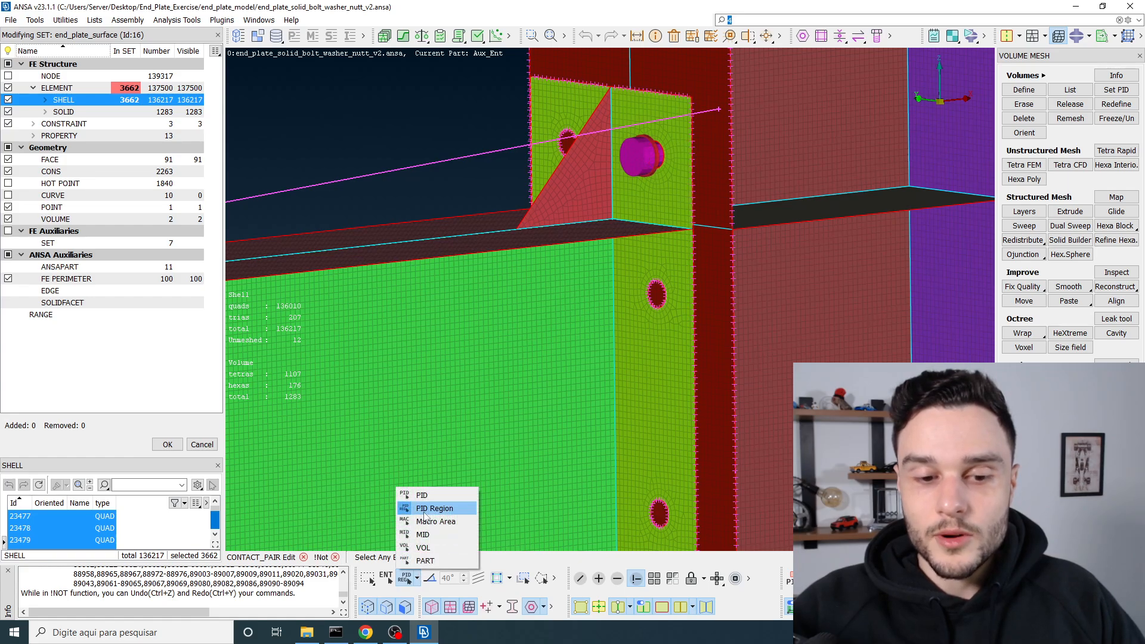
{"action": "left_click", "coordinate": [422, 497]}
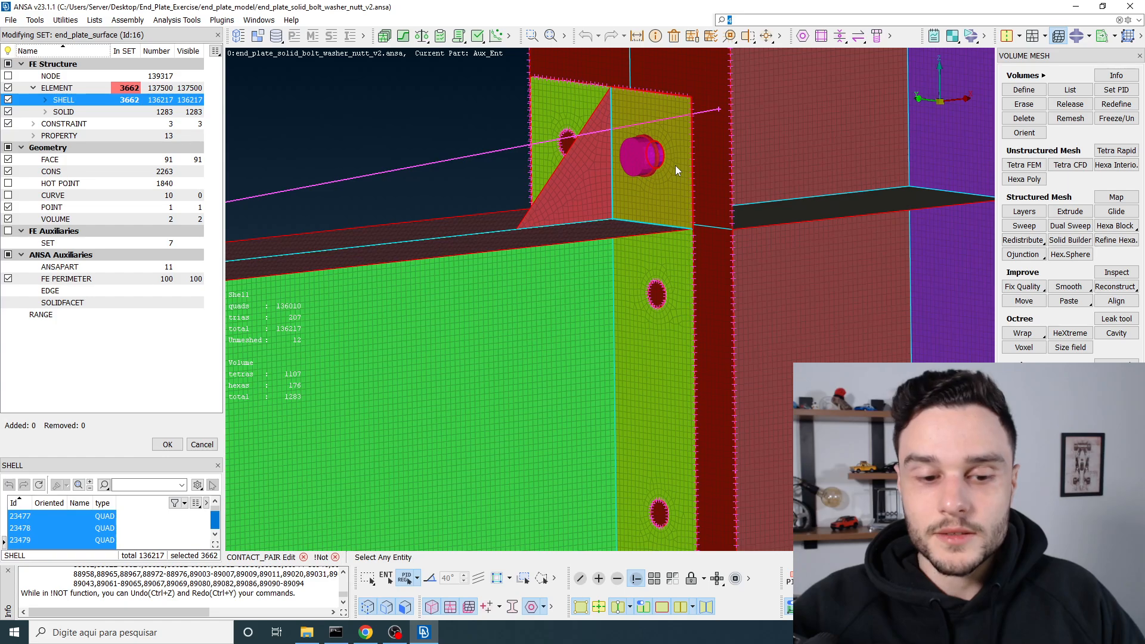
{"action": "left_click", "coordinate": [417, 579]}
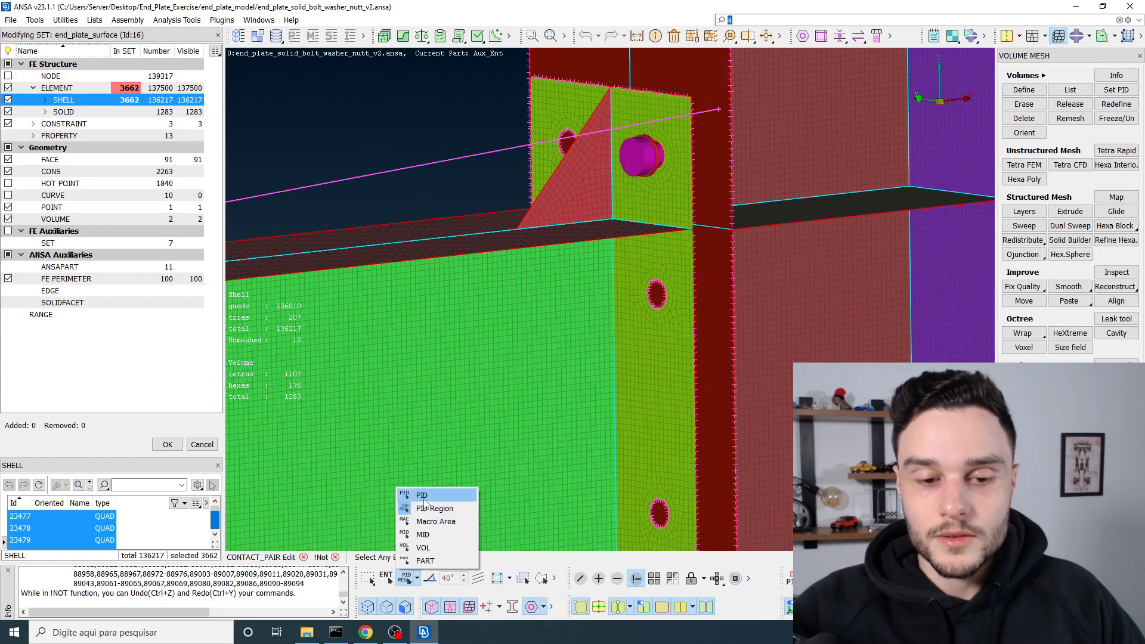
{"action": "left_click", "coordinate": [423, 496]}
{"action": "left_click", "coordinate": [417, 579]}
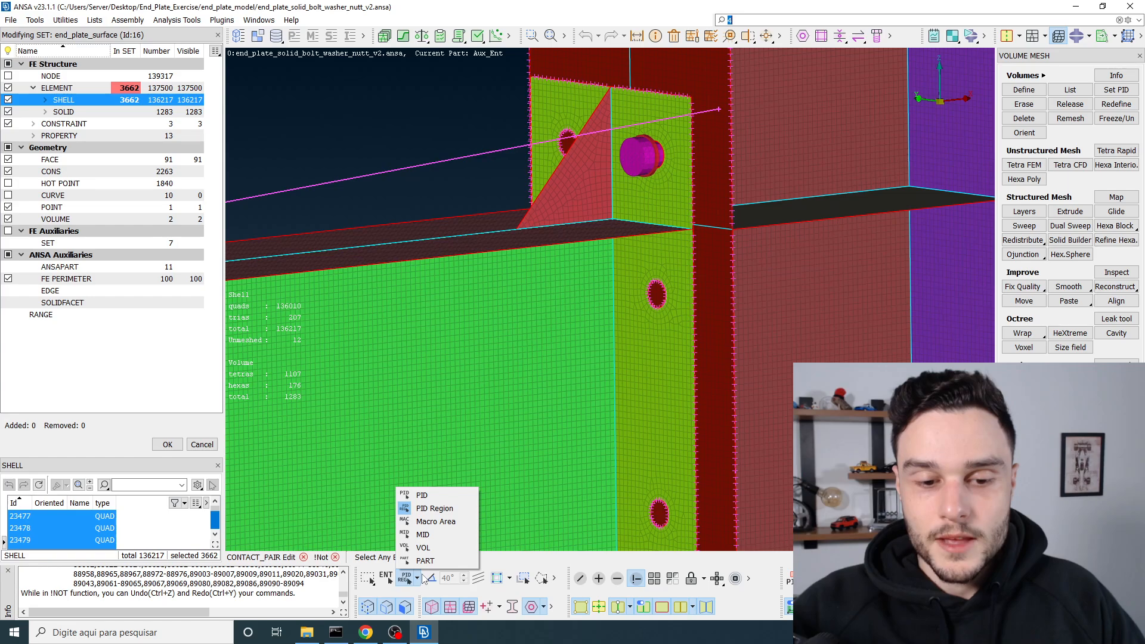
{"action": "left_click", "coordinate": [434, 509]}
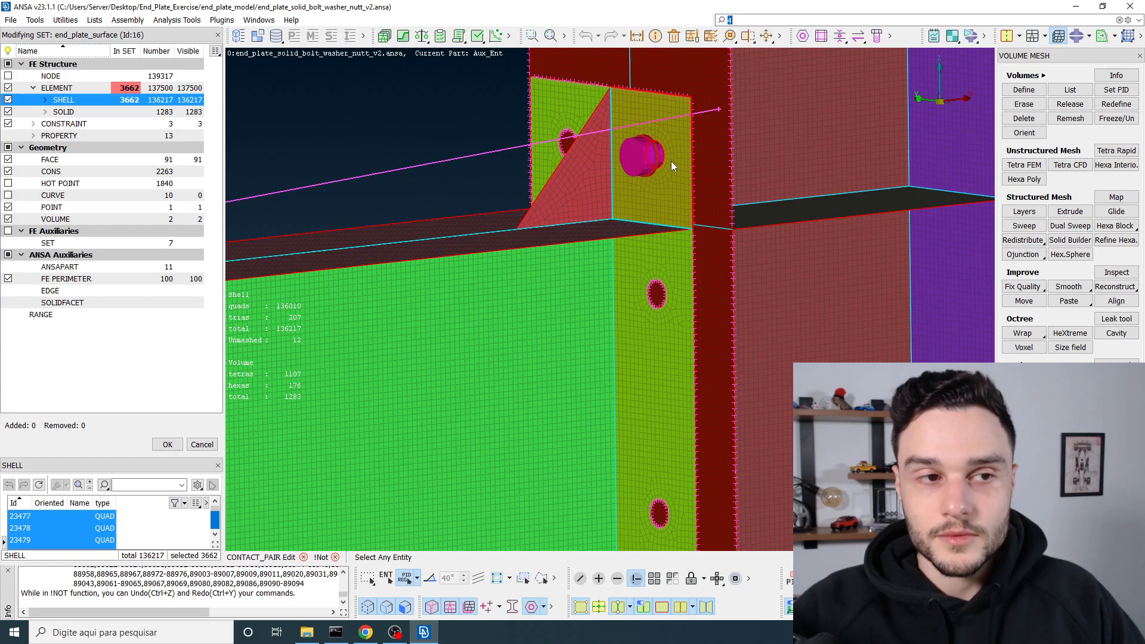
{"action": "scroll", "coordinate": [603, 181], "scroll_direction": "down", "scroll_amount": 4}
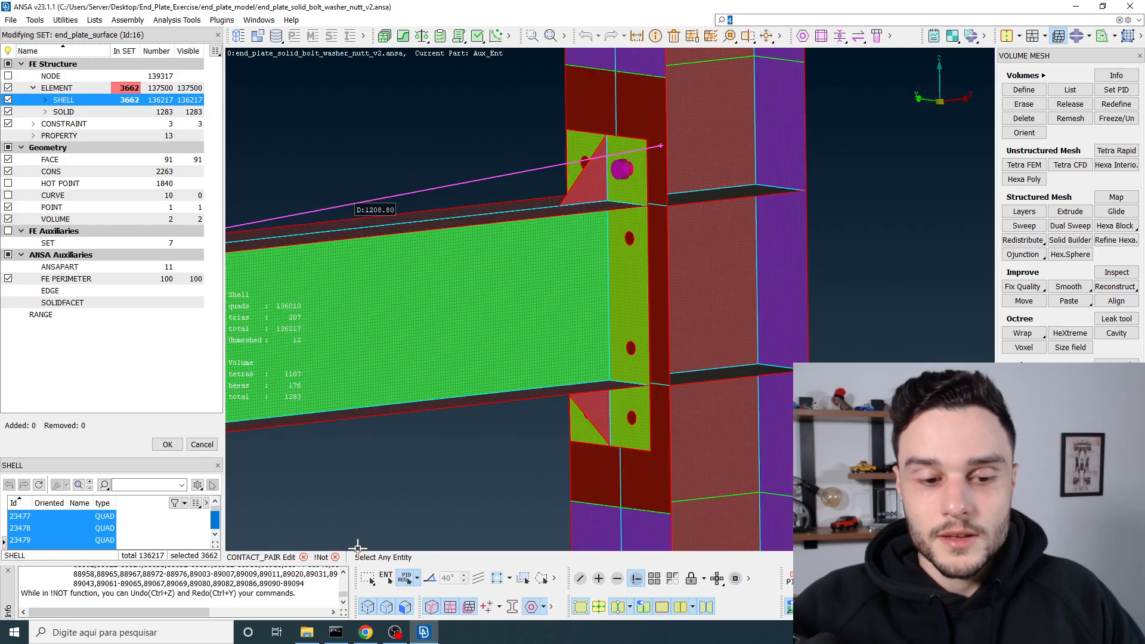
{"action": "left_click", "coordinate": [335, 557]}
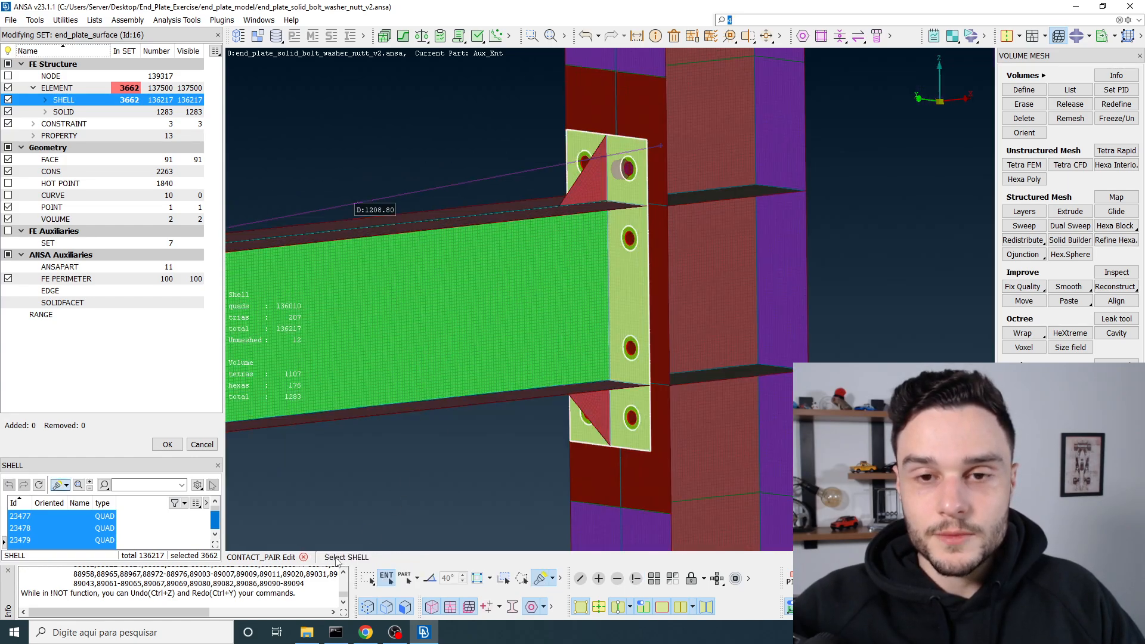
Switch selection to Macro Area and add the shell rings around the two end plate holes above the beam's upper flange to end_plate_surface
{"action": "scroll", "coordinate": [608, 186], "scroll_direction": "up", "scroll_amount": 6}
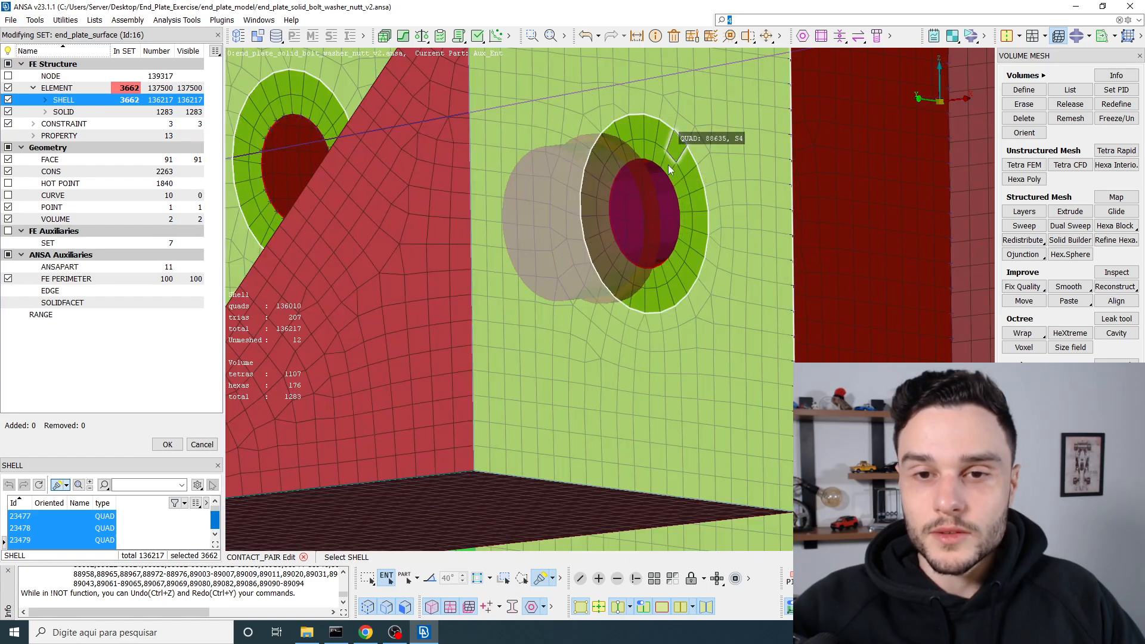
{"action": "left_click", "coordinate": [418, 580]}
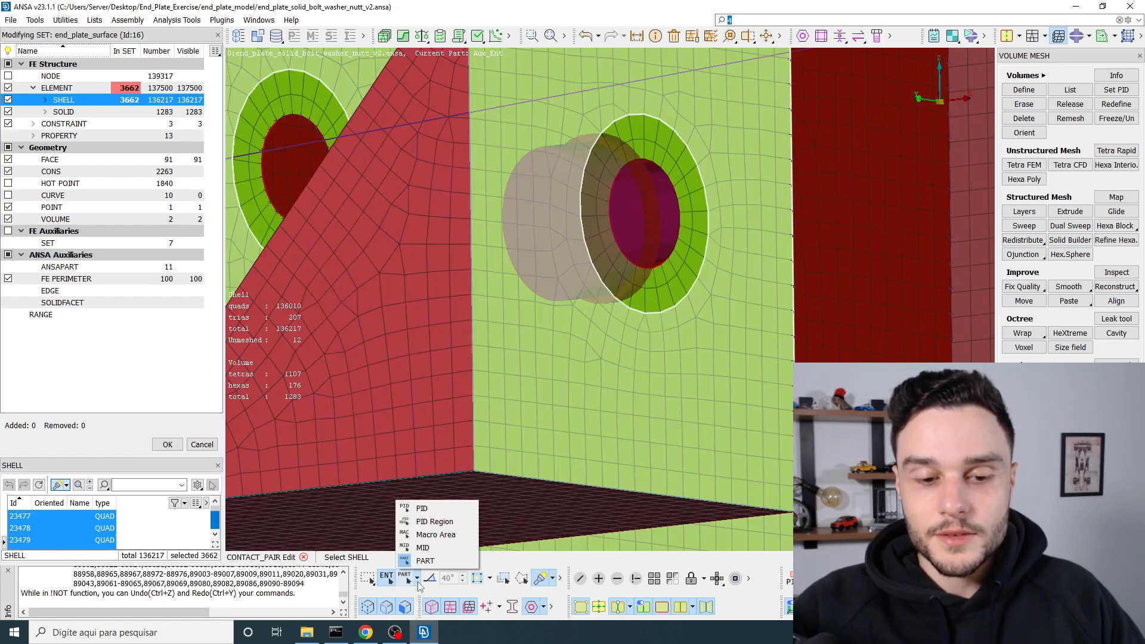
{"action": "left_click", "coordinate": [428, 535]}
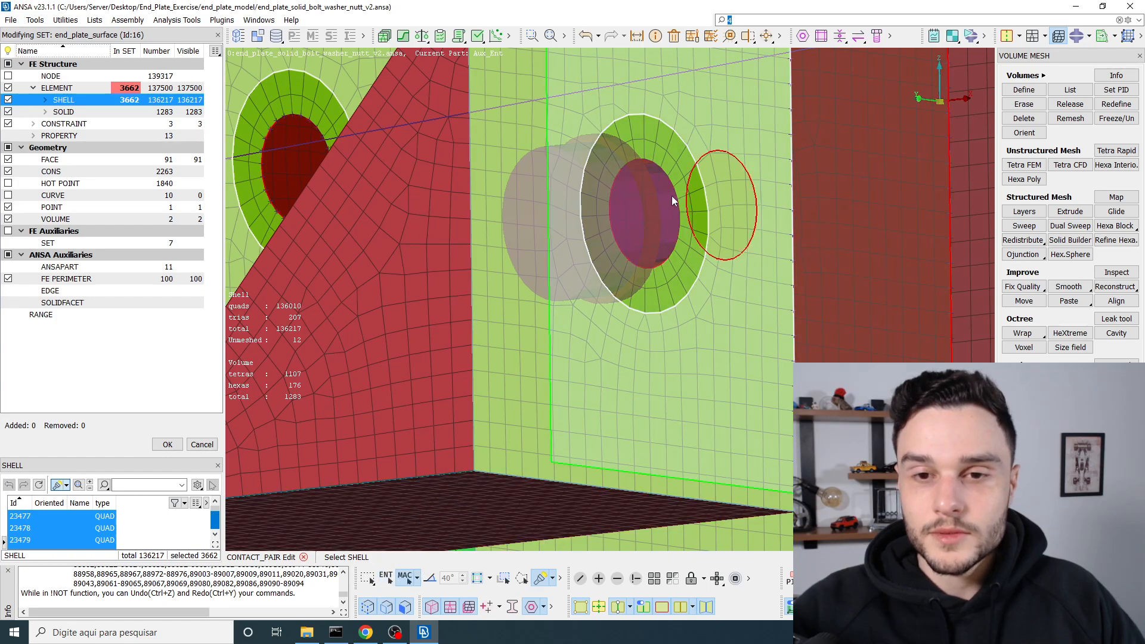
{"action": "left_click", "coordinate": [684, 168]}
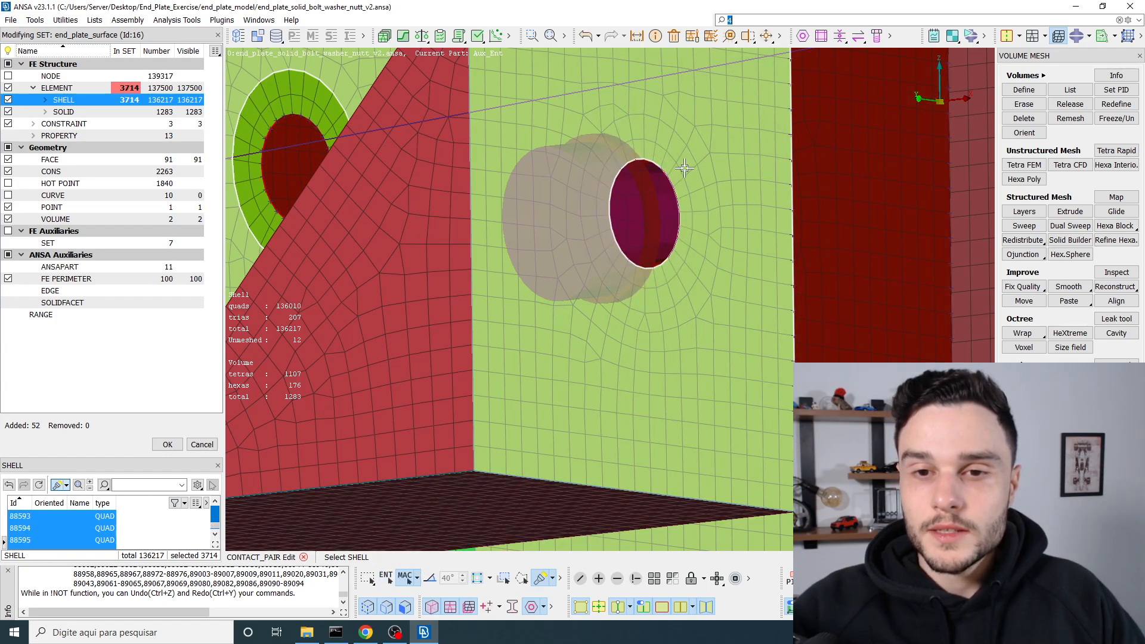
{"action": "scroll", "coordinate": [656, 209], "scroll_direction": "down", "scroll_amount": 5}
{"action": "scroll", "coordinate": [535, 207], "scroll_direction": "up", "scroll_amount": 8}
{"action": "left_click", "coordinate": [536, 206]}
{"action": "scroll", "coordinate": [536, 207], "scroll_direction": "down", "scroll_amount": 5}
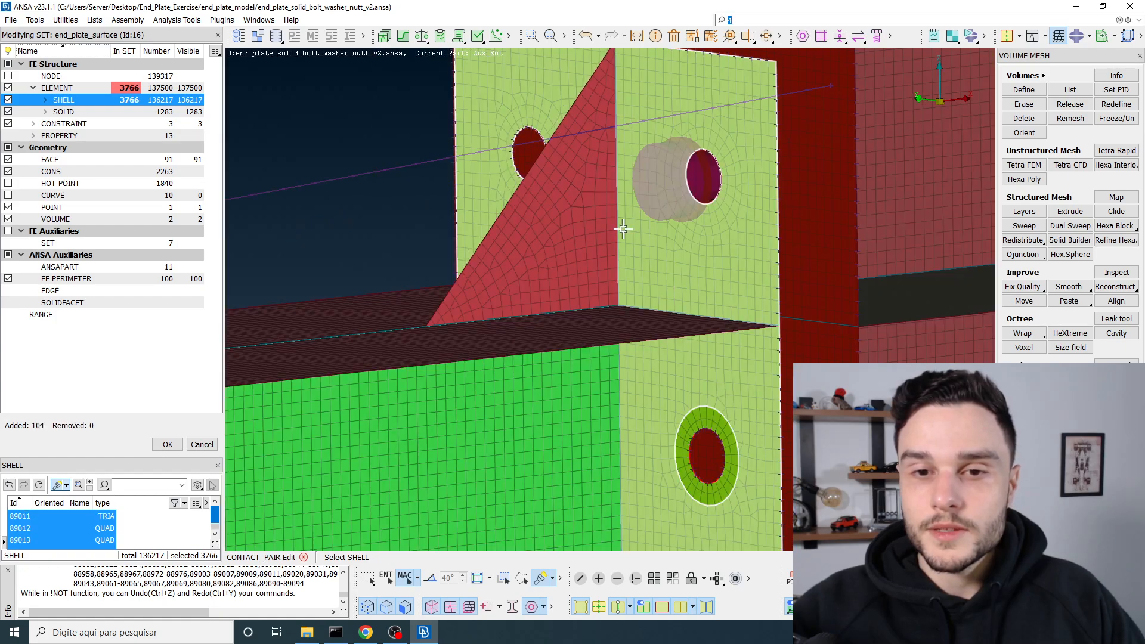
Add the shell rings around the four end plate holes between the beam flanges to the set
{"action": "left_click", "coordinate": [700, 421]}
{"action": "left_click_drag", "start_coordinate": [701, 421], "coordinate": [817, 471], "text": "ctrl"}
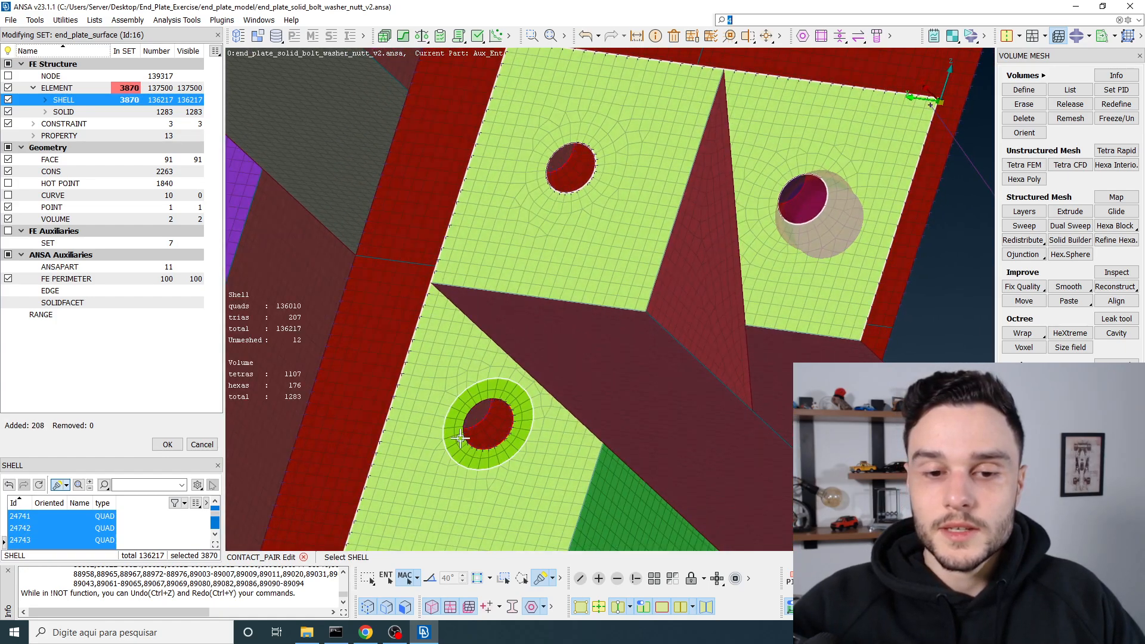
{"action": "left_click", "coordinate": [488, 398]}
{"action": "scroll", "coordinate": [532, 328], "scroll_direction": "down", "scroll_amount": 5}
{"action": "left_click_drag", "start_coordinate": [537, 311], "coordinate": [444, 298], "text": "ctrl"}
{"action": "scroll", "coordinate": [513, 268], "scroll_direction": "down", "scroll_amount": 7}
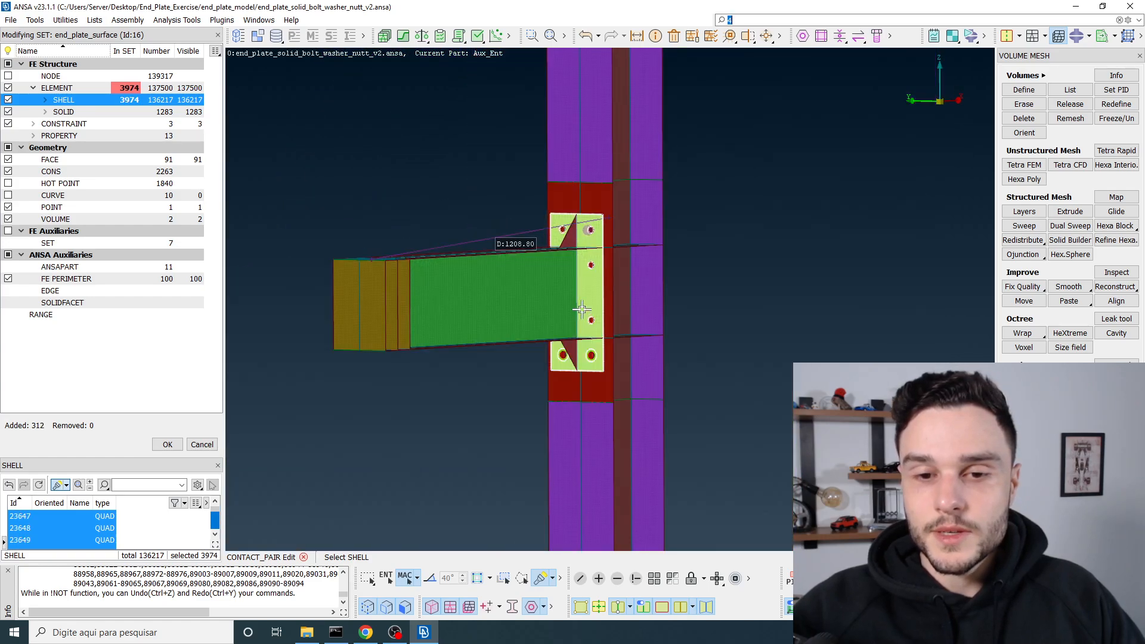
Add the shell rings around the two end plate holes below the beam's lower flange and accept the set changes
{"action": "scroll", "coordinate": [605, 319], "scroll_direction": "up", "scroll_amount": 9}
{"action": "scroll", "coordinate": [617, 290], "scroll_direction": "down", "scroll_amount": 5}
{"action": "left_click_drag", "start_coordinate": [567, 315], "coordinate": [603, 294], "text": "ctrl"}
{"action": "scroll", "coordinate": [579, 316], "scroll_direction": "up", "scroll_amount": 5}
{"action": "scroll", "coordinate": [606, 405], "scroll_direction": "up", "scroll_amount": 5}
{"action": "left_click", "coordinate": [590, 425]}
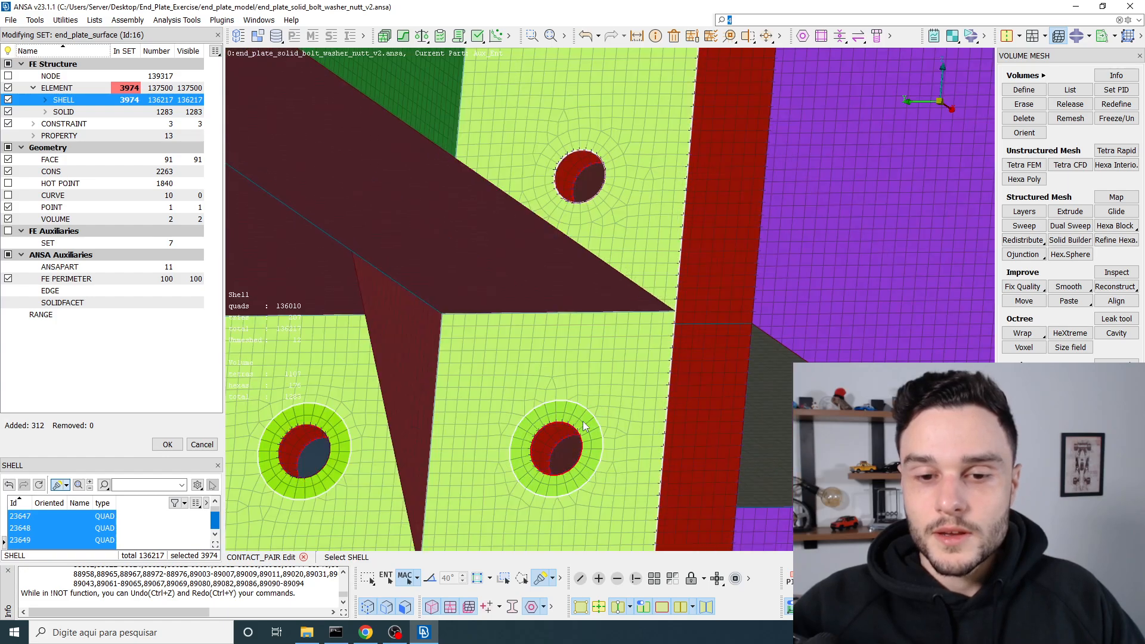
{"action": "scroll", "coordinate": [656, 340], "scroll_direction": "down", "scroll_amount": 5}
{"action": "scroll", "coordinate": [490, 417], "scroll_direction": "up", "scroll_amount": 5}
{"action": "left_click", "coordinate": [533, 362]}
{"action": "scroll", "coordinate": [533, 362], "scroll_direction": "down", "scroll_amount": 5}
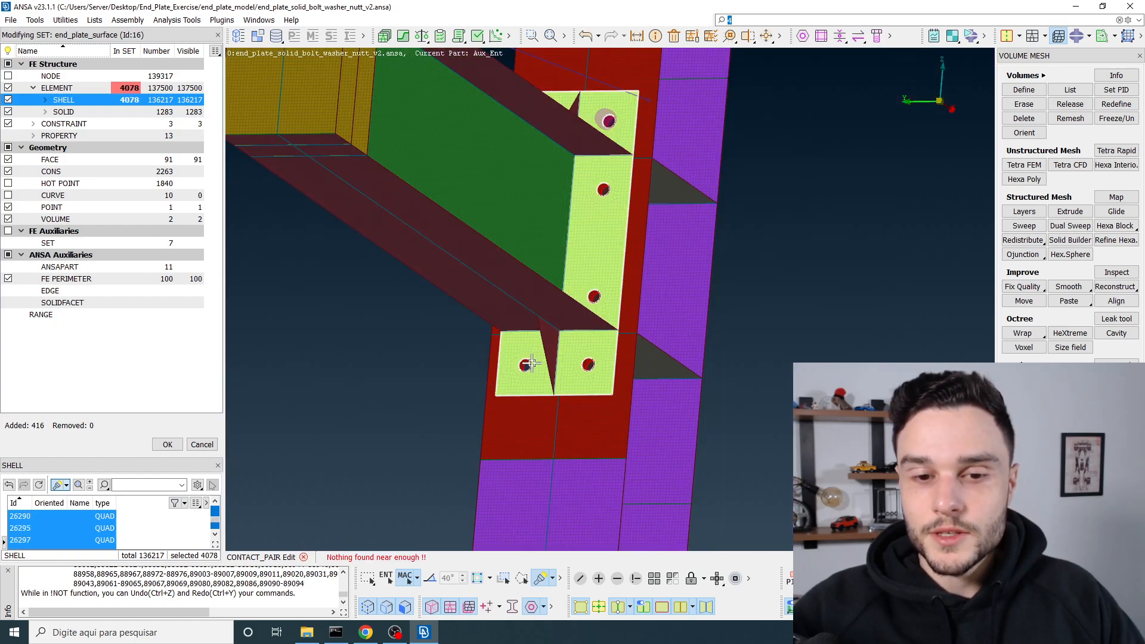
{"action": "left_click_drag", "start_coordinate": [533, 363], "coordinate": [502, 389], "text": "ctrl"}
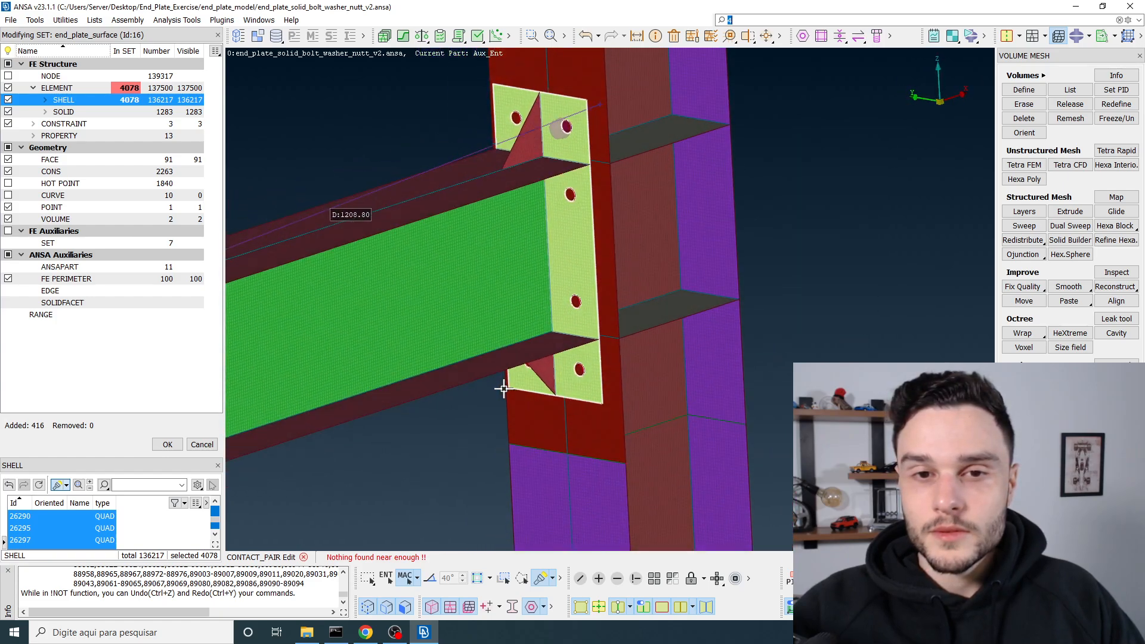
{"action": "middle_click", "coordinate": [562, 288]}
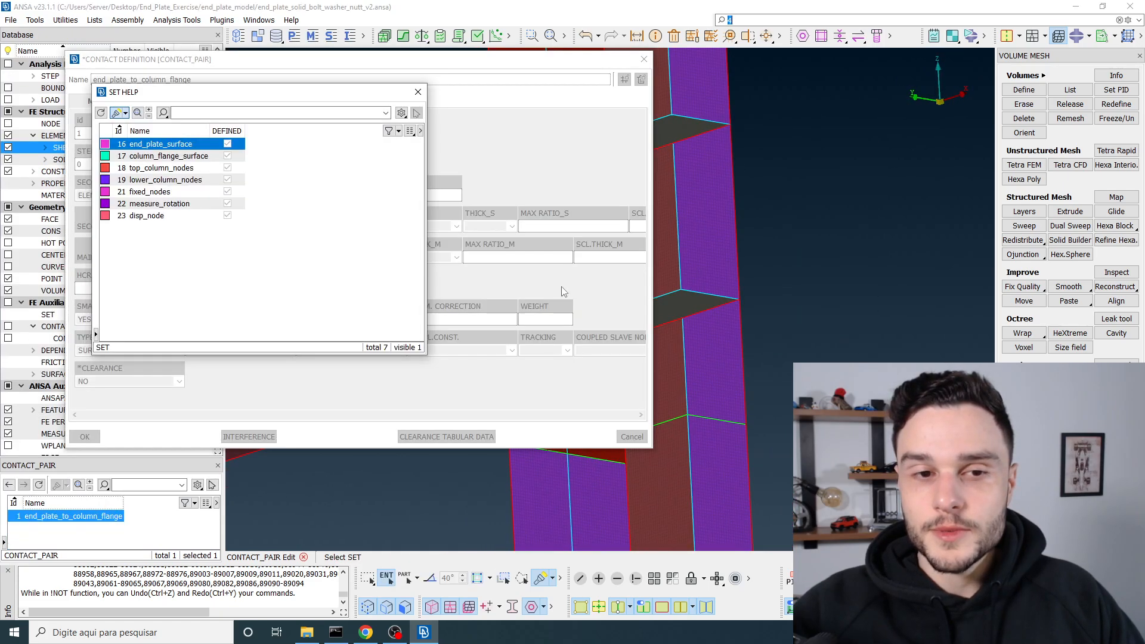
Assign end_plate_surface as the contact pair's secondary surface and save the contact definition
{"action": "double_click", "coordinate": [153, 145]}
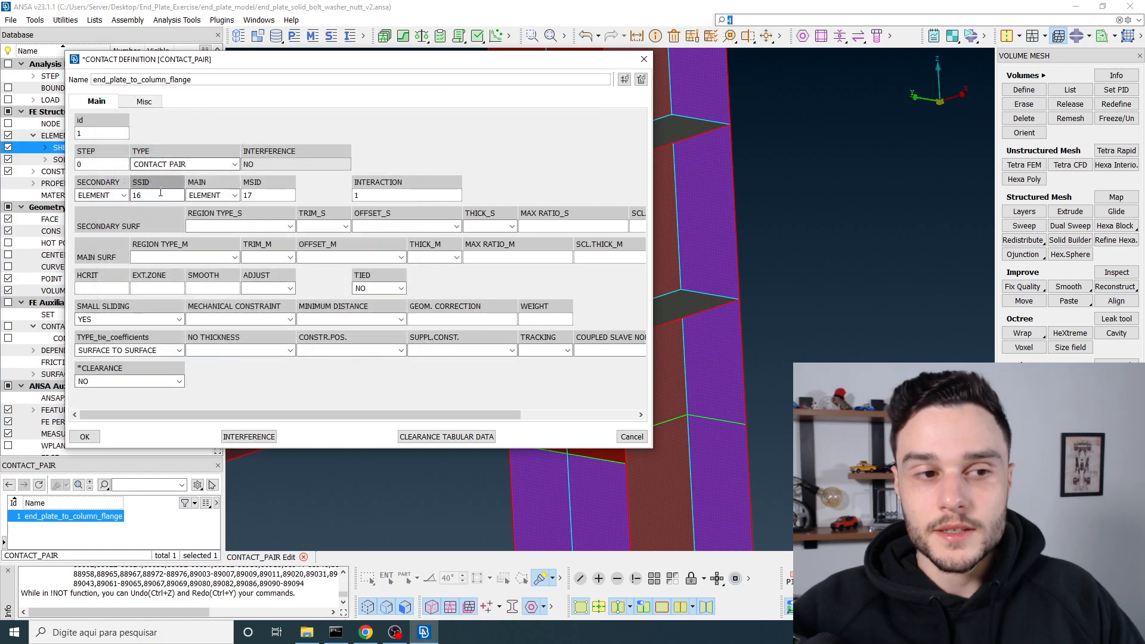
{"action": "left_click", "coordinate": [266, 196]}
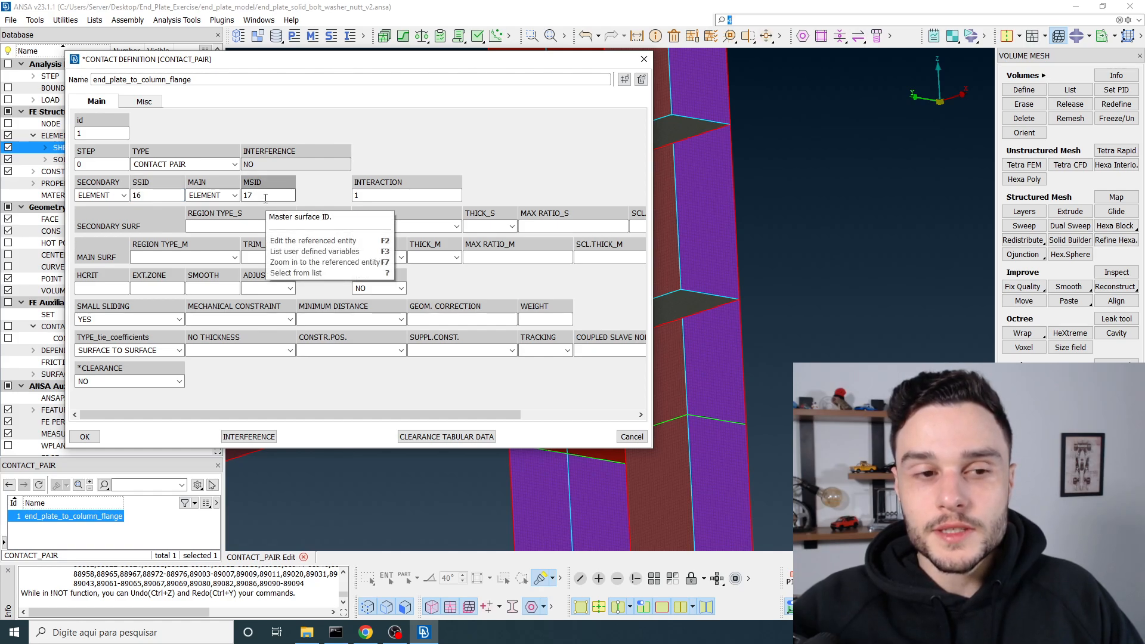
{"action": "double_click", "coordinate": [255, 197]}
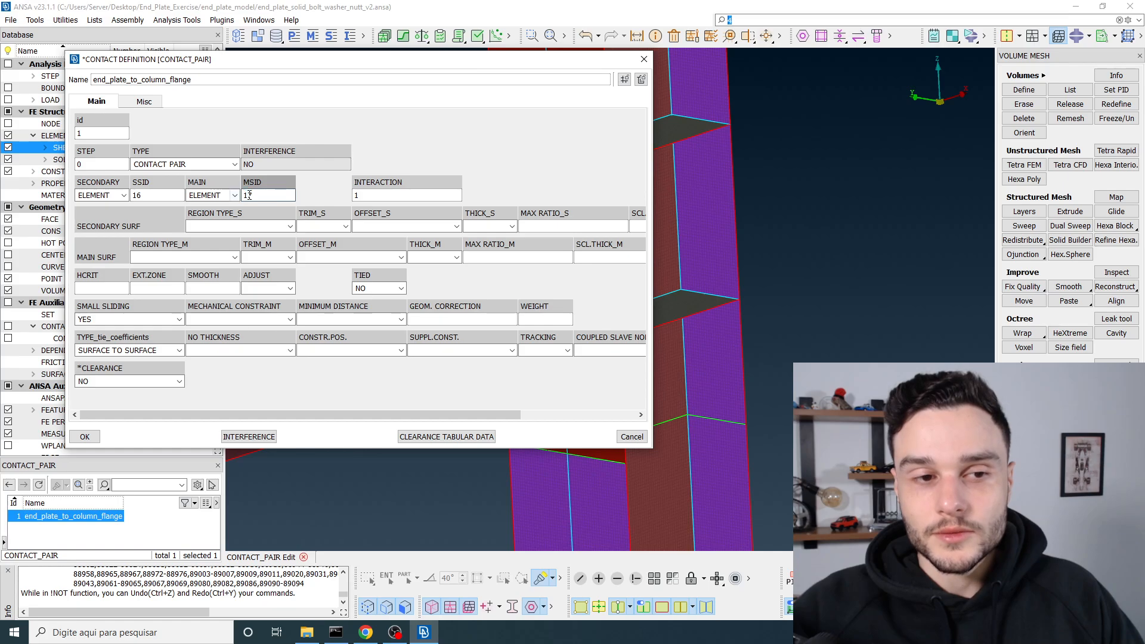
{"action": "left_click", "coordinate": [84, 437]}
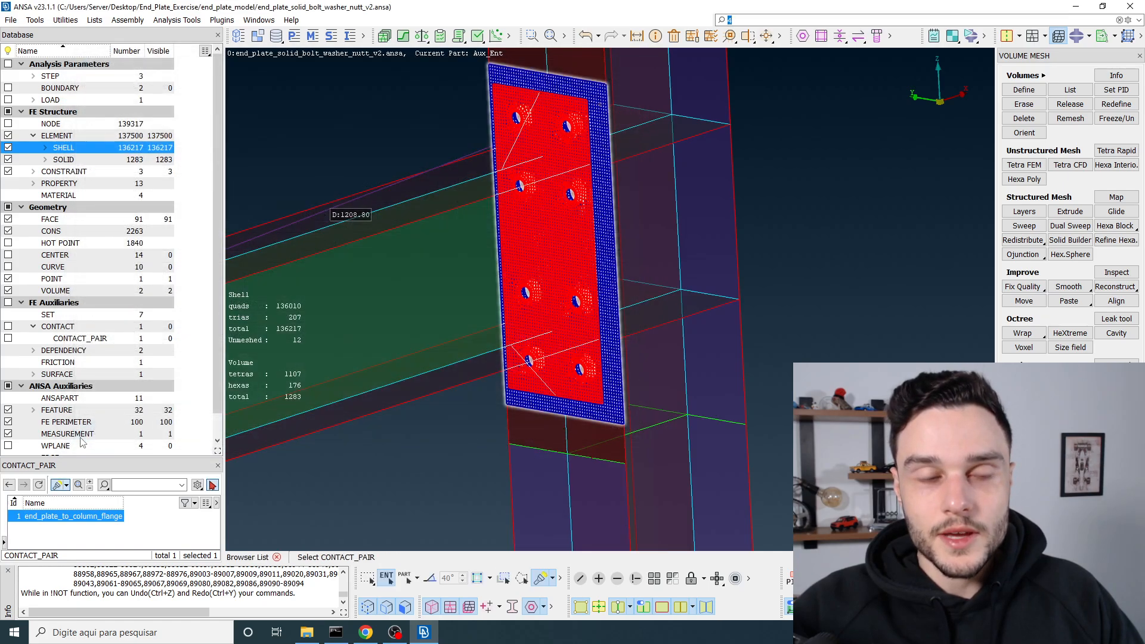
Modify the contents of the column_flange_surface set, adding the mesh areas around the upper three holes on one side of the column web
{"action": "left_click", "coordinate": [331, 36]}
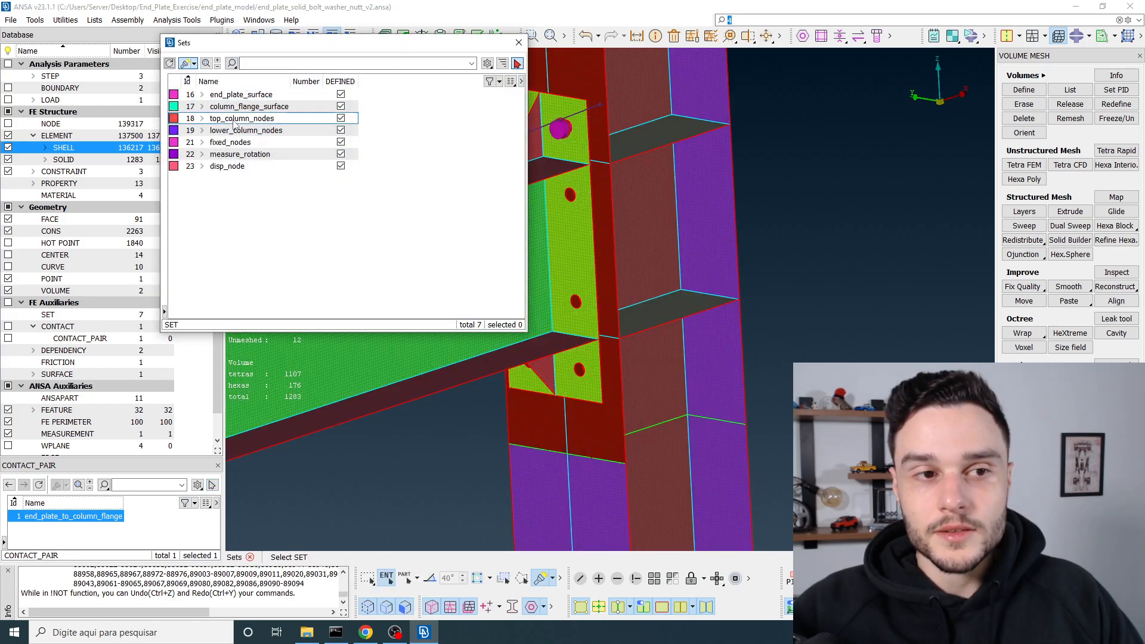
{"action": "left_click", "coordinate": [241, 109]}
{"action": "right_click", "coordinate": [241, 110]}
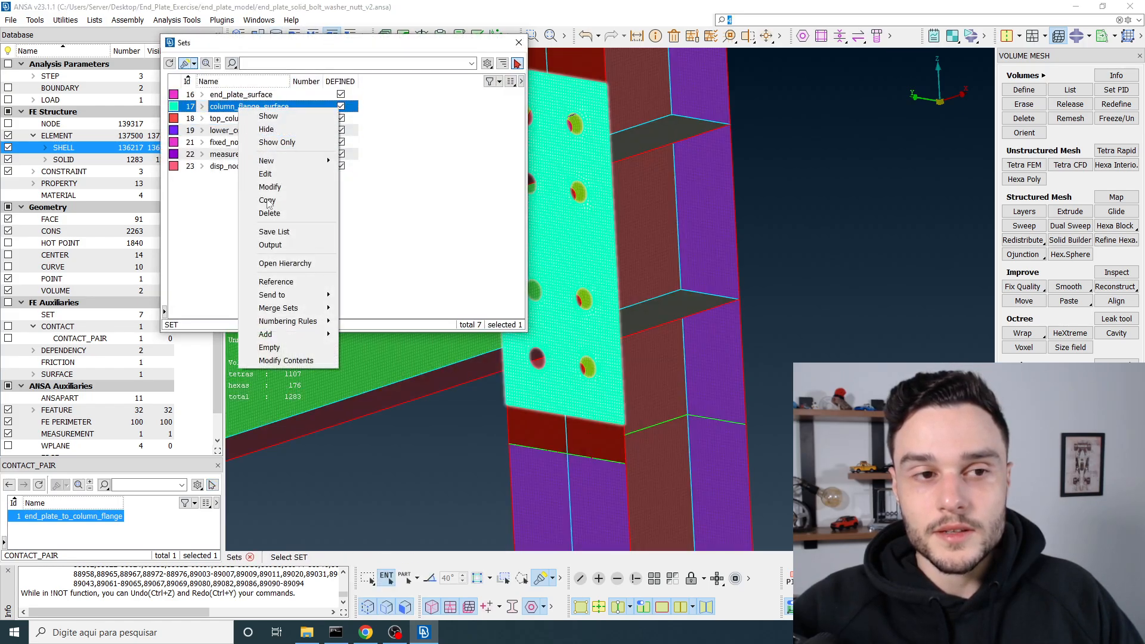
{"action": "left_click", "coordinate": [273, 361]}
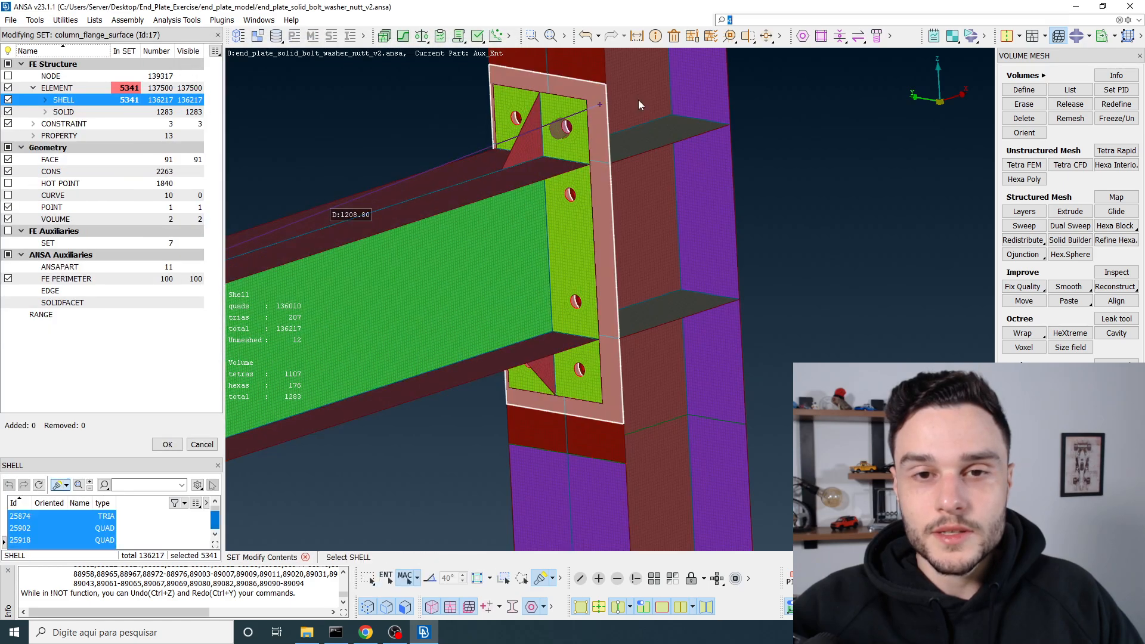
{"action": "scroll", "coordinate": [638, 99], "scroll_direction": "up", "scroll_amount": 5}
{"action": "left_click_drag", "start_coordinate": [638, 99], "coordinate": [775, 185], "text": "ctrl"}
{"action": "left_click", "coordinate": [701, 199]}
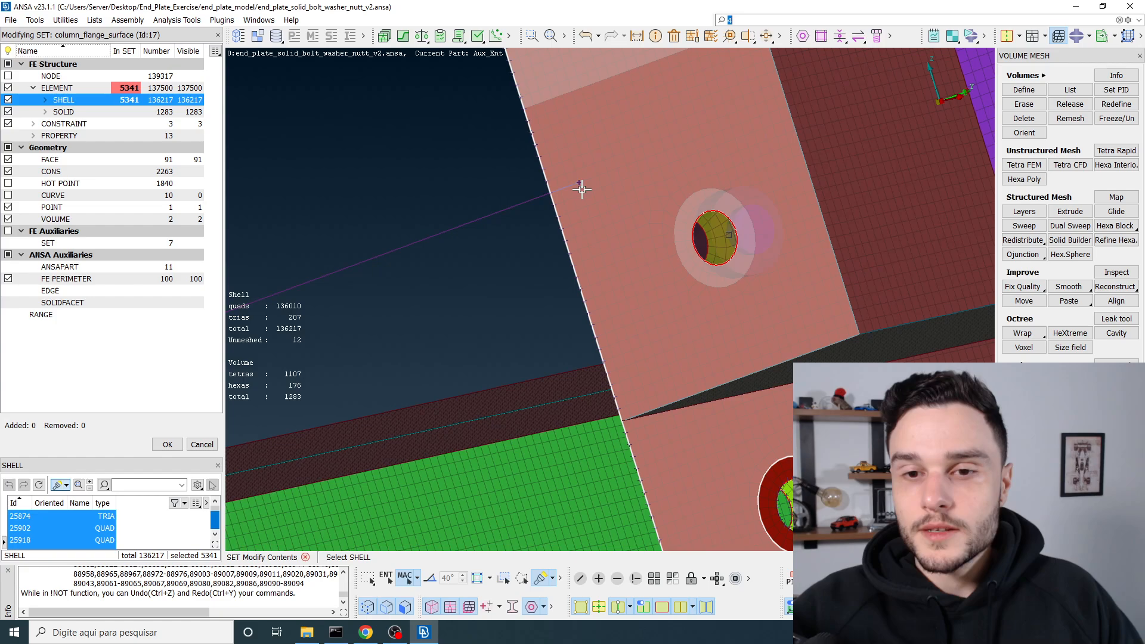
{"action": "scroll", "coordinate": [582, 190], "scroll_direction": "down", "scroll_amount": 3}
{"action": "scroll", "coordinate": [699, 335], "scroll_direction": "up", "scroll_amount": 3}
{"action": "left_click", "coordinate": [671, 321]}
{"action": "scroll", "coordinate": [545, 266], "scroll_direction": "down", "scroll_amount": 3}
{"action": "left_click_drag", "start_coordinate": [545, 266], "coordinate": [477, 287], "text": "ctrl"}
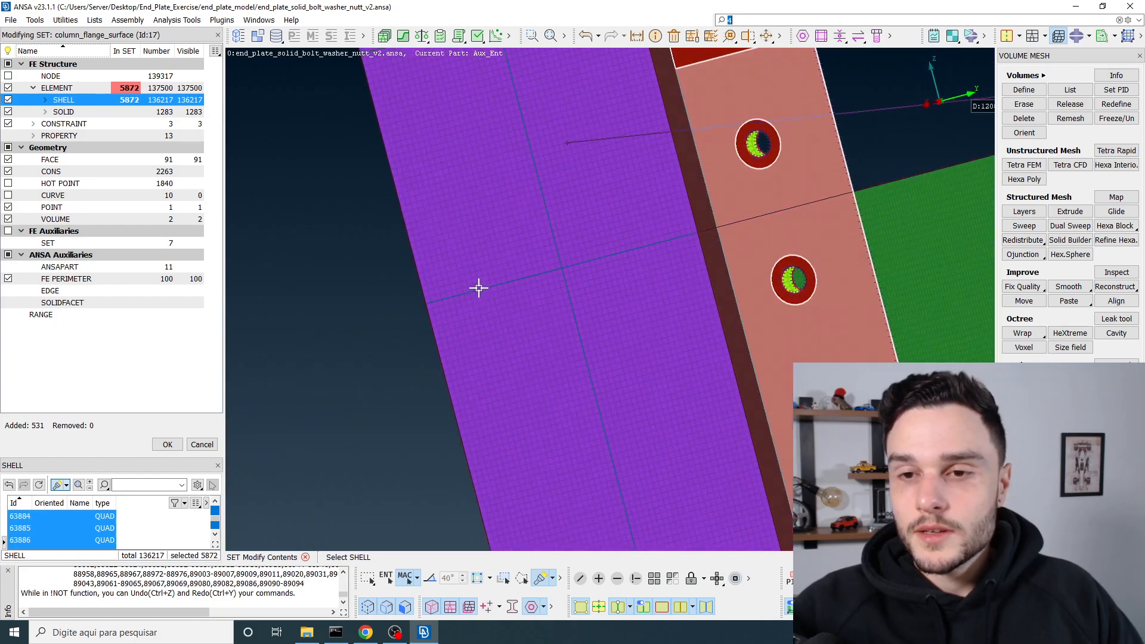
Add the mesh areas around the upper three column flange holes on the opposite side of the web to the set
{"action": "left_click", "coordinate": [772, 128]}
{"action": "scroll", "coordinate": [786, 214], "scroll_direction": "down", "scroll_amount": 3}
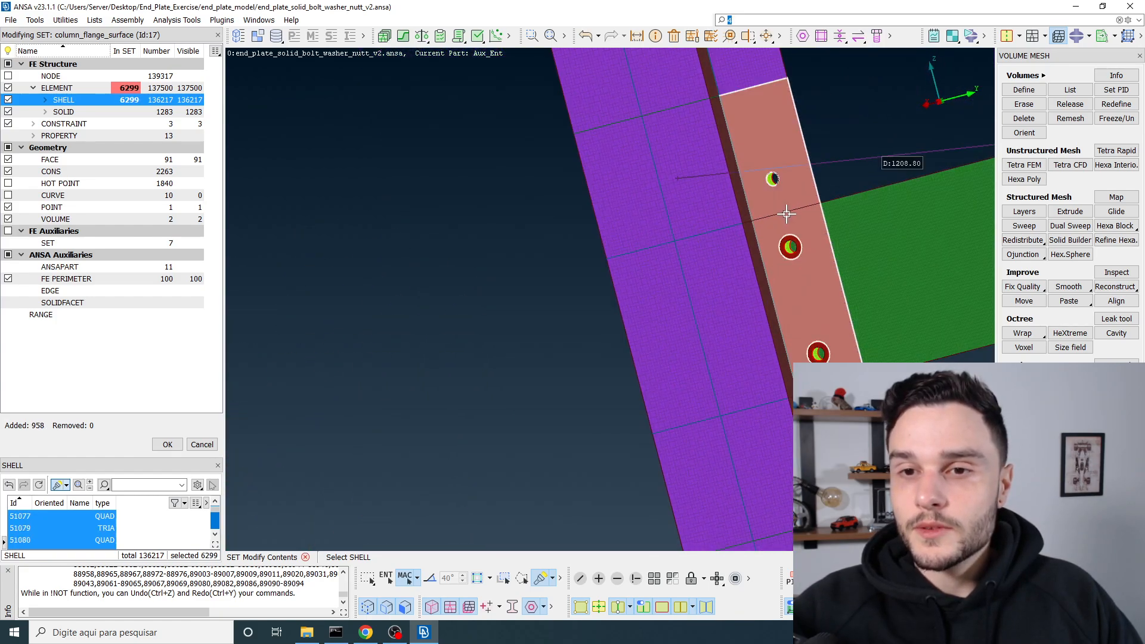
{"action": "scroll", "coordinate": [780, 114], "scroll_direction": "up", "scroll_amount": 3}
{"action": "scroll", "coordinate": [781, 113], "scroll_direction": "down", "scroll_amount": 3}
{"action": "mouse_move", "coordinate": [761, 115]}
{"action": "left_mouse_down", "text": "ctrl"}
{"action": "mouse_move", "coordinate": [855, 118]}
{"action": "mouse_move", "coordinate": [769, 121]}
{"action": "left_mouse_up", "text": "ctrl"}
{"action": "scroll", "coordinate": [792, 240], "scroll_direction": "up", "scroll_amount": 3}
{"action": "left_click", "coordinate": [764, 243]}
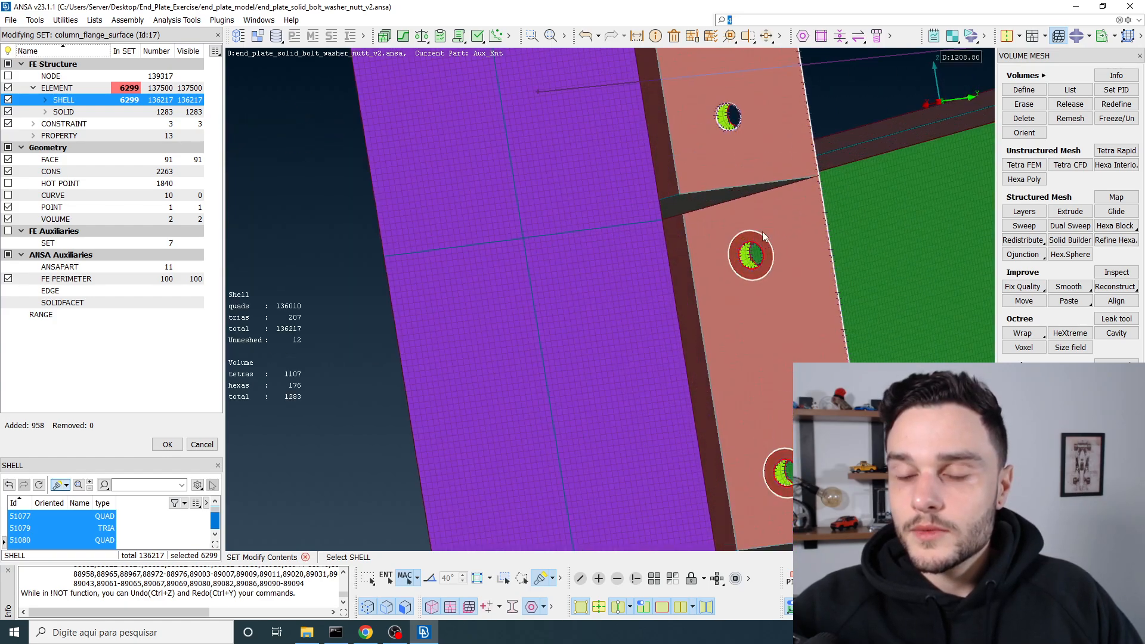
{"action": "scroll", "coordinate": [754, 175], "scroll_direction": "down", "scroll_amount": 3}
{"action": "mouse_move", "coordinate": [773, 353]}
{"action": "left_mouse_down", "text": "ctrl"}
{"action": "mouse_move", "coordinate": [1050, 327]}
{"action": "mouse_move", "coordinate": [785, 337]}
{"action": "left_mouse_up", "text": "ctrl"}
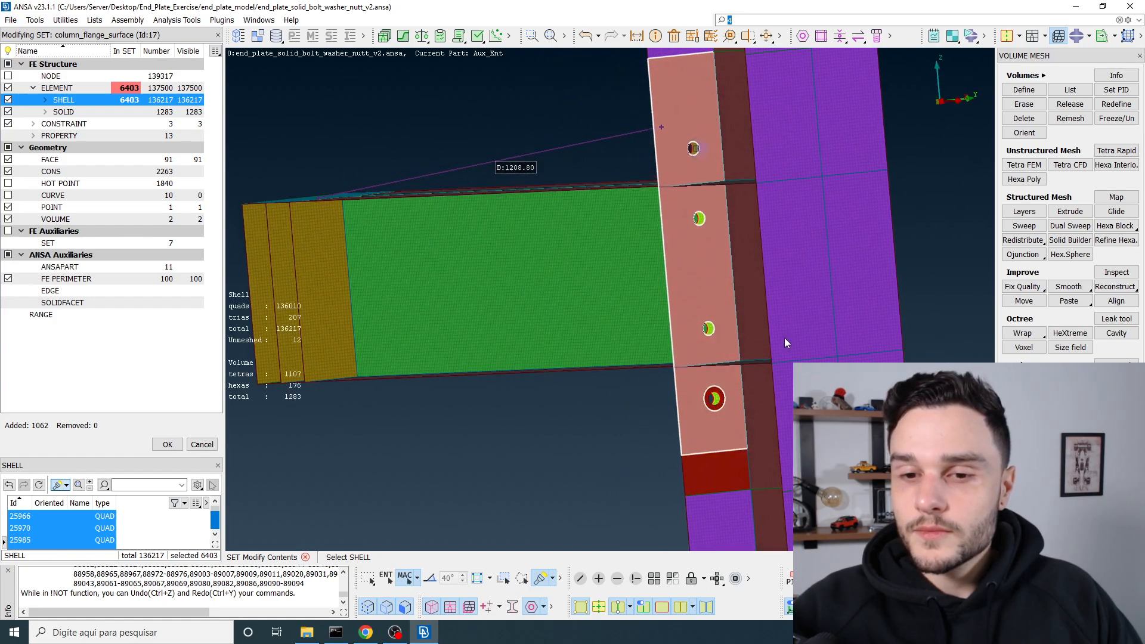
Add the mesh areas around the two lowest column flange holes, accept the set changes and close the set list
{"action": "scroll", "coordinate": [721, 404], "scroll_direction": "up", "scroll_amount": 3}
{"action": "left_click", "coordinate": [721, 401]}
{"action": "scroll", "coordinate": [706, 352], "scroll_direction": "down", "scroll_amount": 3}
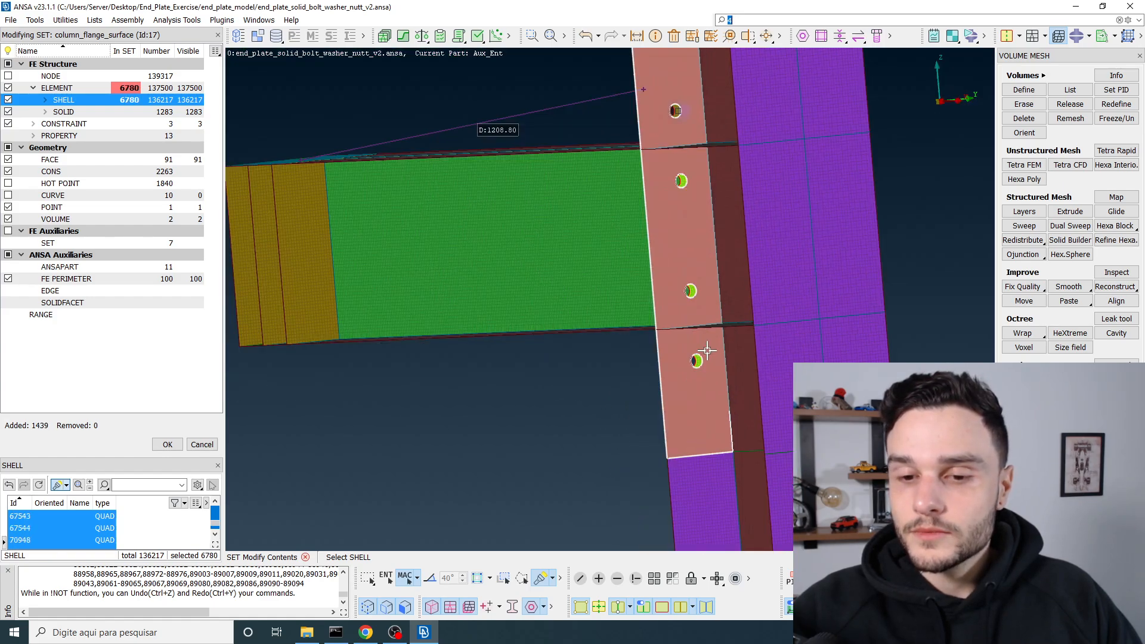
{"action": "scroll", "coordinate": [706, 353], "scroll_direction": "up", "scroll_amount": 3}
{"action": "left_click_drag", "start_coordinate": [705, 355], "coordinate": [885, 361], "text": "ctrl"}
{"action": "scroll", "coordinate": [871, 364], "scroll_direction": "up", "scroll_amount": 3}
{"action": "left_click", "coordinate": [796, 332]}
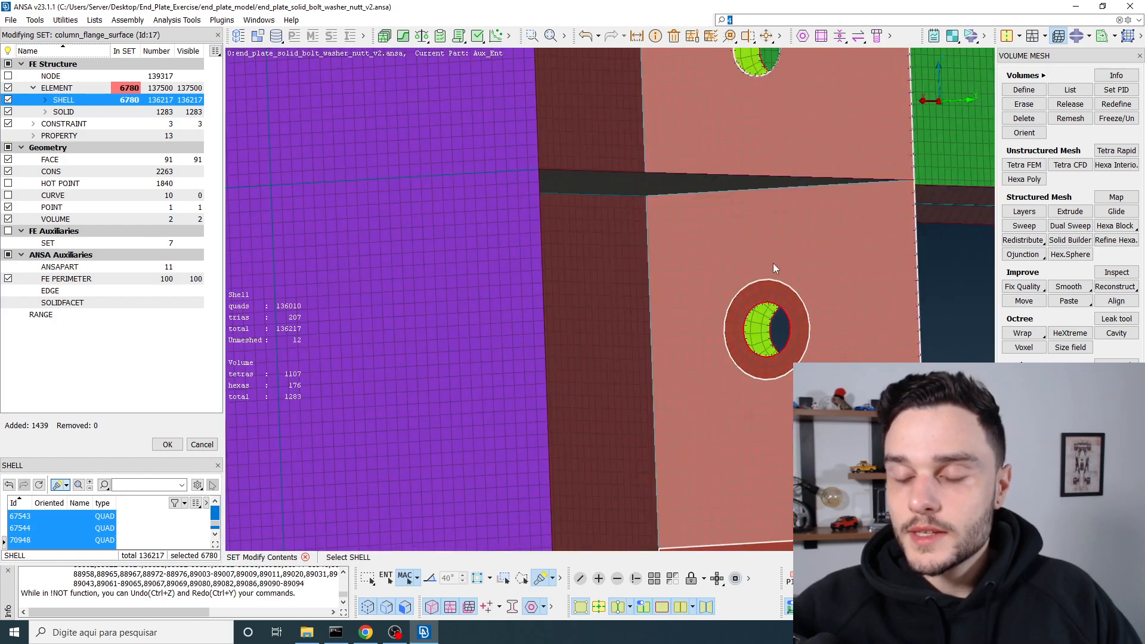
{"action": "scroll", "coordinate": [774, 264], "scroll_direction": "down", "scroll_amount": 3}
{"action": "scroll", "coordinate": [782, 370], "scroll_direction": "up", "scroll_amount": 3}
{"action": "scroll", "coordinate": [729, 297], "scroll_direction": "down", "scroll_amount": 3}
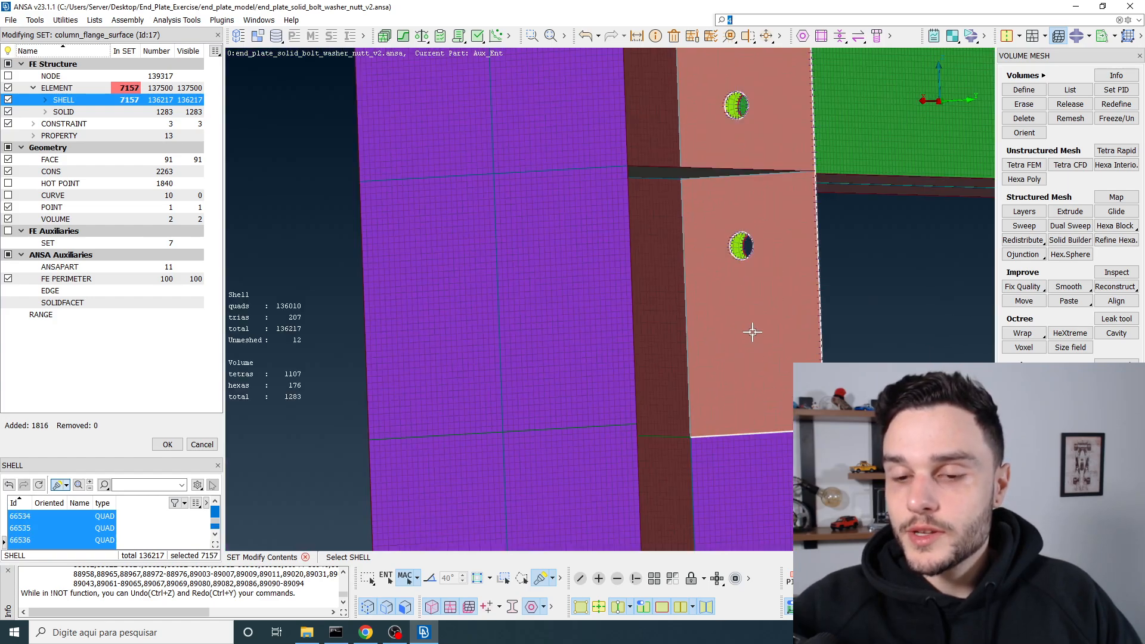
{"action": "left_click_drag", "start_coordinate": [782, 277], "coordinate": [534, 290], "text": "ctrl"}
{"action": "middle_click_drag", "start_coordinate": [897, 150], "coordinate": [807, 296], "text": "ctrl"}
{"action": "mouse_move", "coordinate": [808, 296]}
{"action": "left_mouse_down", "text": "ctrl"}
{"action": "mouse_move", "coordinate": [754, 223]}
{"action": "mouse_move", "coordinate": [818, 257]}
{"action": "mouse_move", "coordinate": [823, 285]}
{"action": "left_mouse_up", "text": "ctrl"}
{"action": "middle_click", "coordinate": [823, 287]}
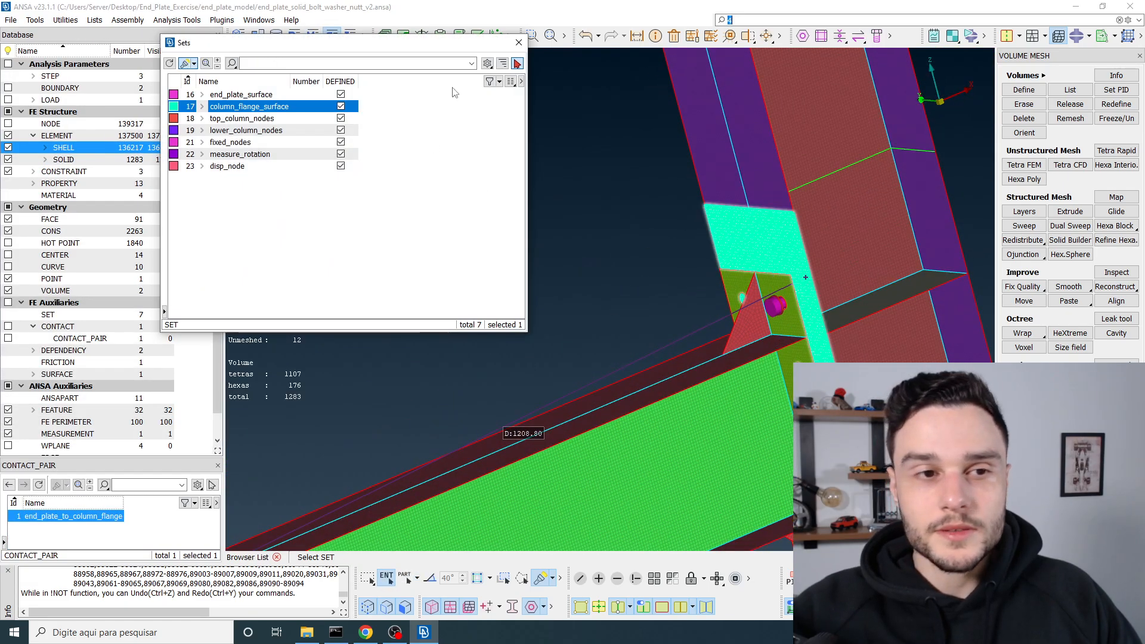
{"action": "left_click", "coordinate": [519, 42]}
Highlight the end_plate_to_column_flange contact pair and examine its surfaces around the bolt holes
{"action": "scroll", "coordinate": [425, 174], "scroll_direction": "down", "scroll_amount": 3}
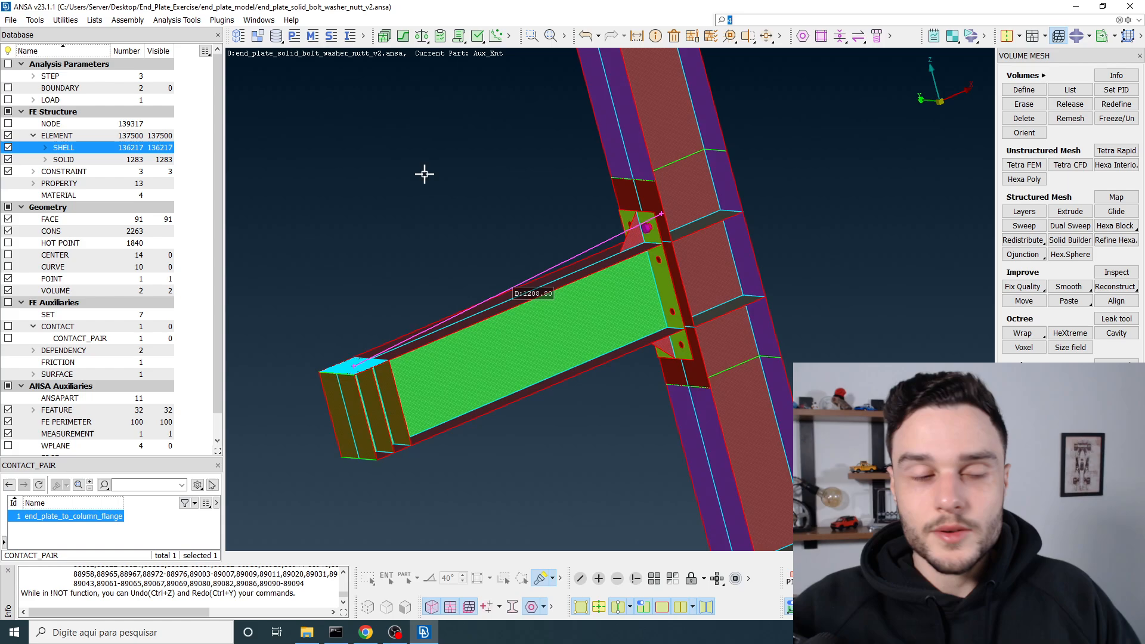
{"action": "left_click", "coordinate": [80, 338]}
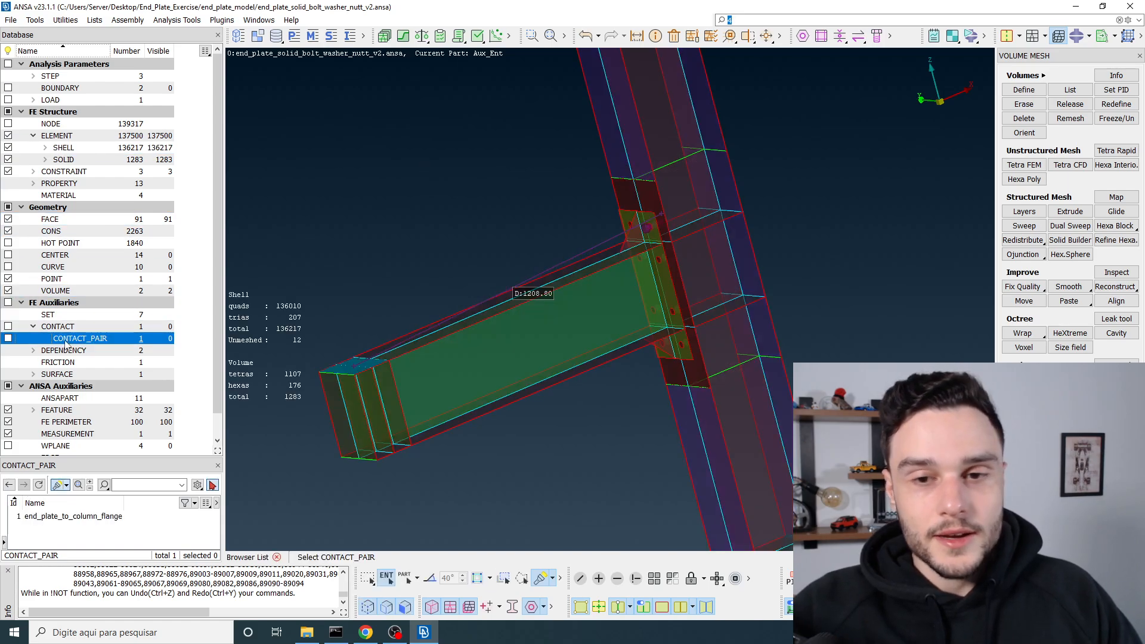
{"action": "left_click", "coordinate": [57, 516]}
{"action": "scroll", "coordinate": [721, 299], "scroll_direction": "up", "scroll_amount": 5}
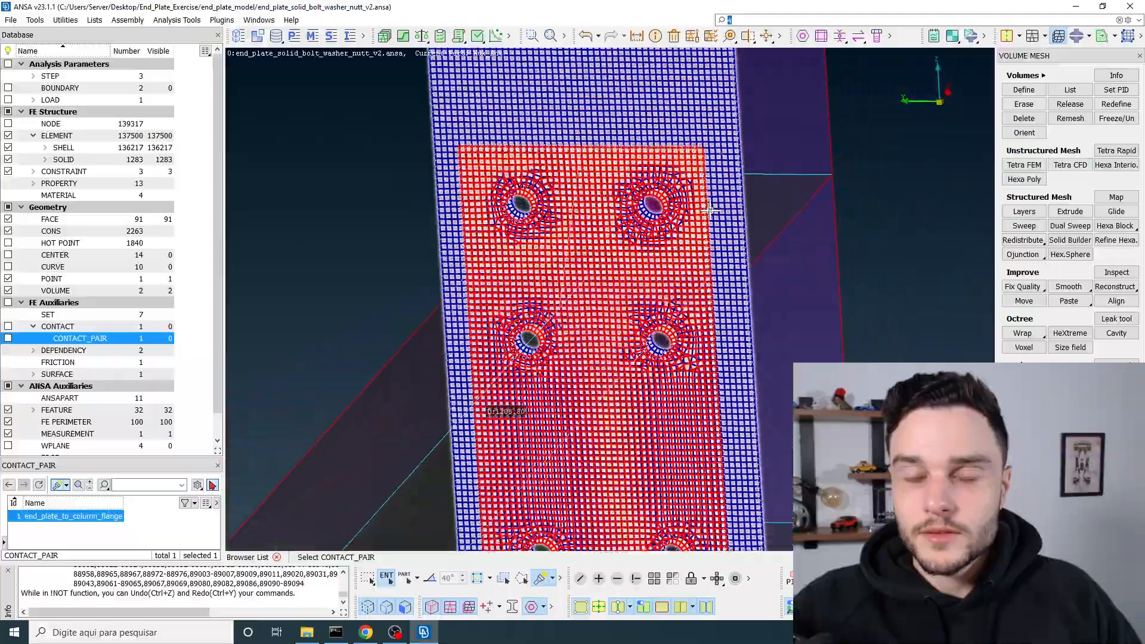
Examine the highlighted contact pair surfaces from another angle and end the highlighting
{"action": "left_click_drag", "start_coordinate": [710, 211], "coordinate": [674, 217], "text": "ctrl"}
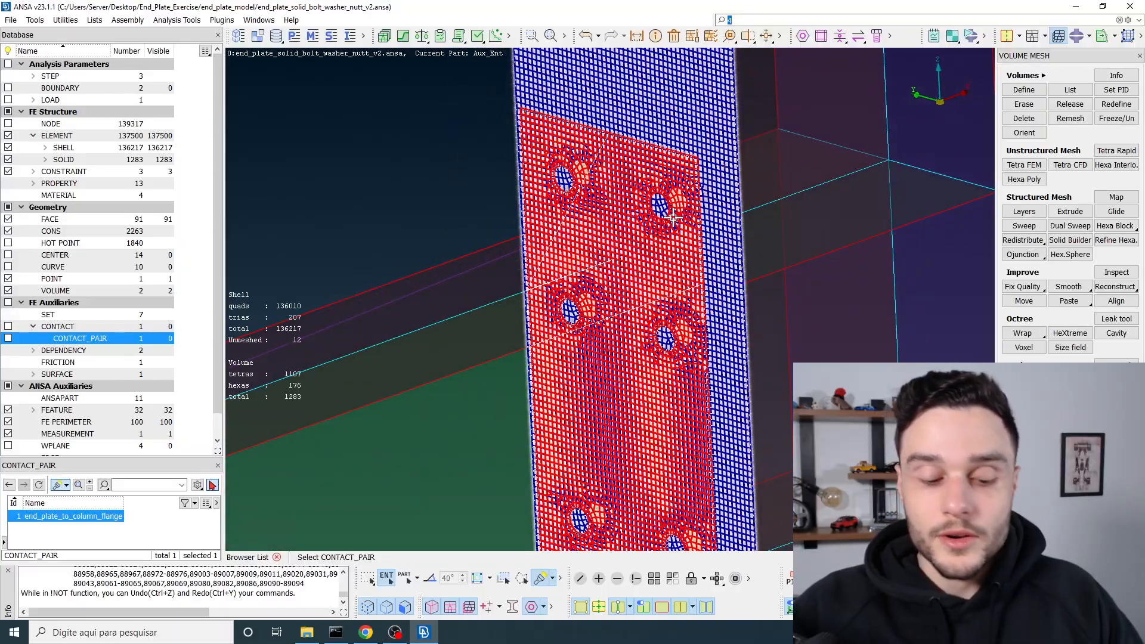
{"action": "scroll", "coordinate": [673, 218], "scroll_direction": "down", "scroll_amount": 3}
{"action": "middle_click", "coordinate": [626, 223]}
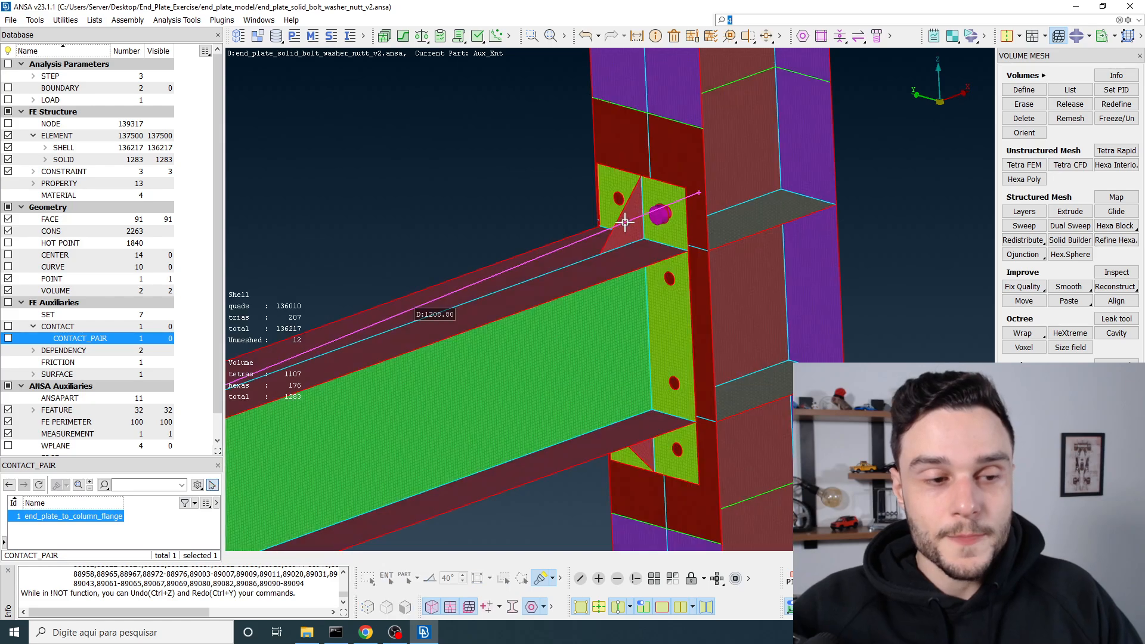
Deselect the contact pair and examine the bolt head and washer at the upper end plate hole
{"action": "scroll", "coordinate": [682, 254], "scroll_direction": "up", "scroll_amount": 3}
{"action": "middle_click_drag", "start_coordinate": [669, 232], "coordinate": [633, 356], "text": "ctrl"}
{"action": "scroll", "coordinate": [636, 291], "scroll_direction": "up", "scroll_amount": 4}
{"action": "left_click_drag", "start_coordinate": [630, 289], "coordinate": [596, 281], "text": "ctrl"}
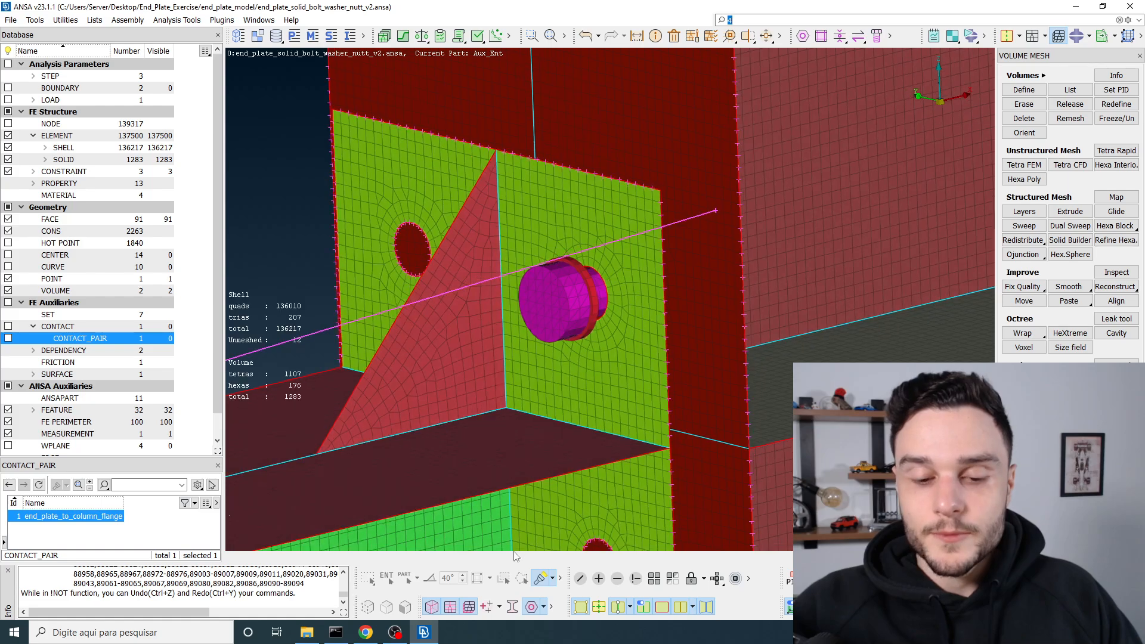
{"action": "mouse_move", "coordinate": [403, 640]}
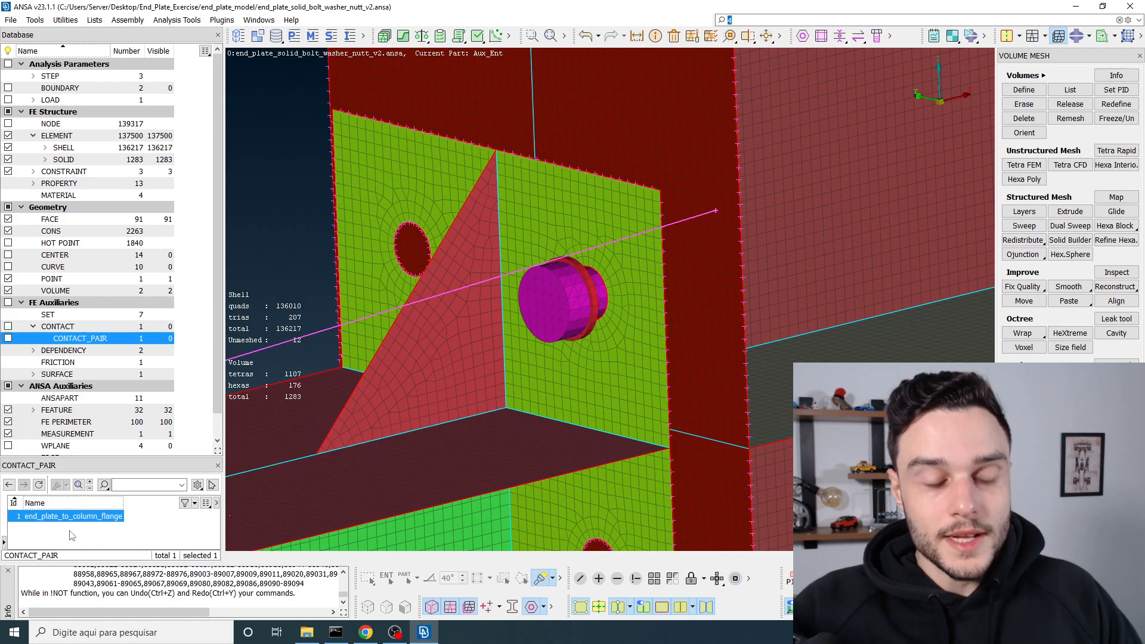
{"action": "left_click", "coordinate": [179, 513]}
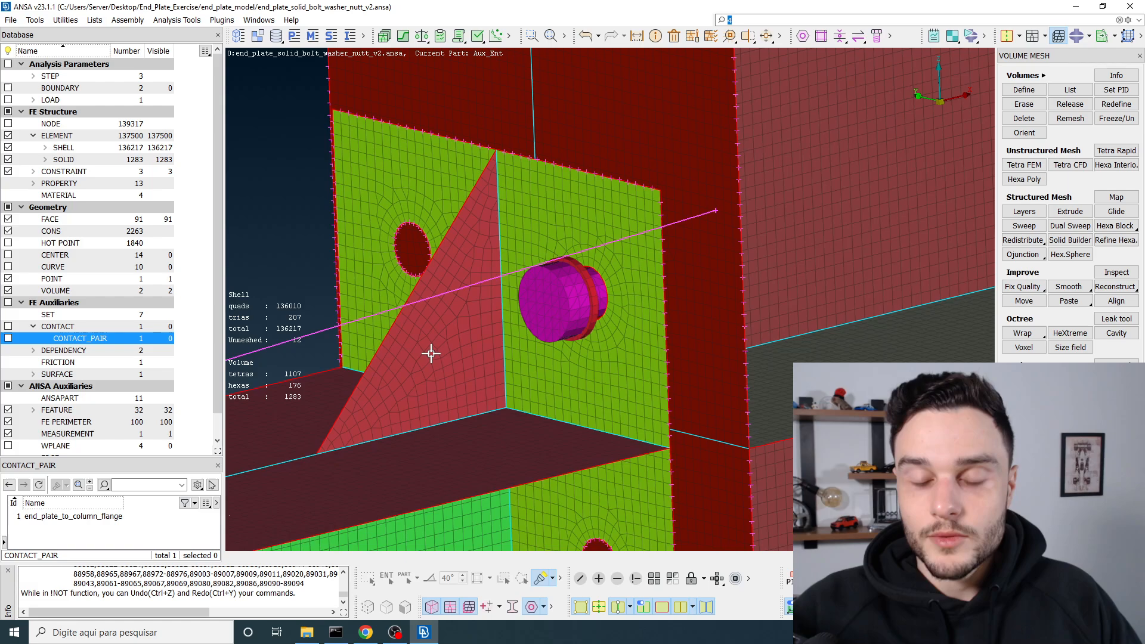
{"action": "scroll", "coordinate": [525, 263], "scroll_direction": "up", "scroll_amount": 10}
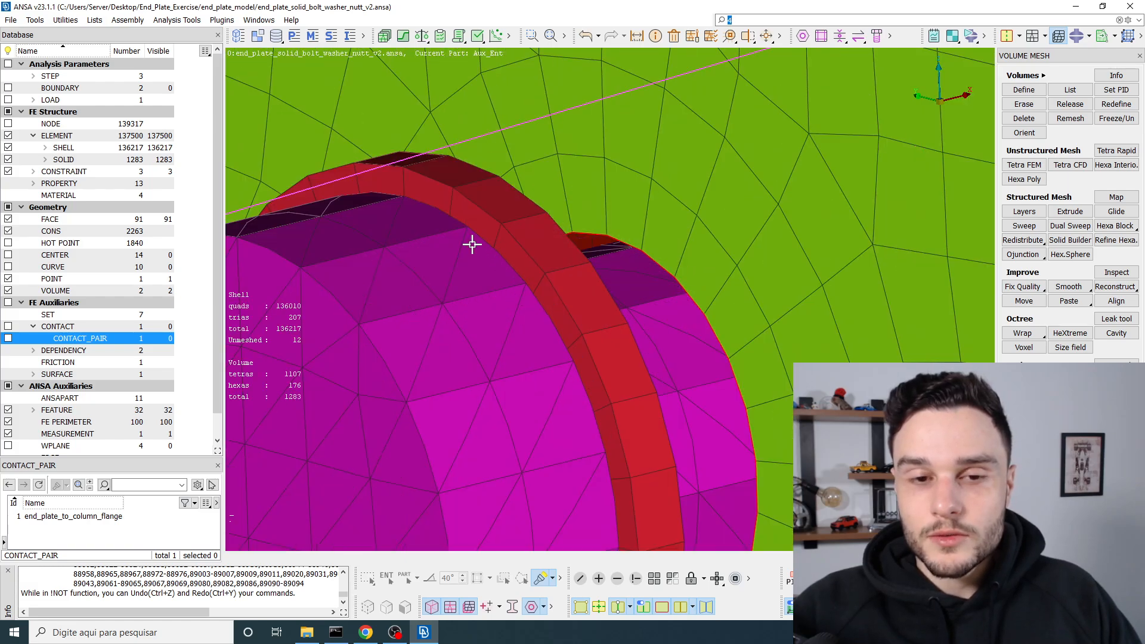
{"action": "scroll", "coordinate": [472, 244], "scroll_direction": "down", "scroll_amount": 4}
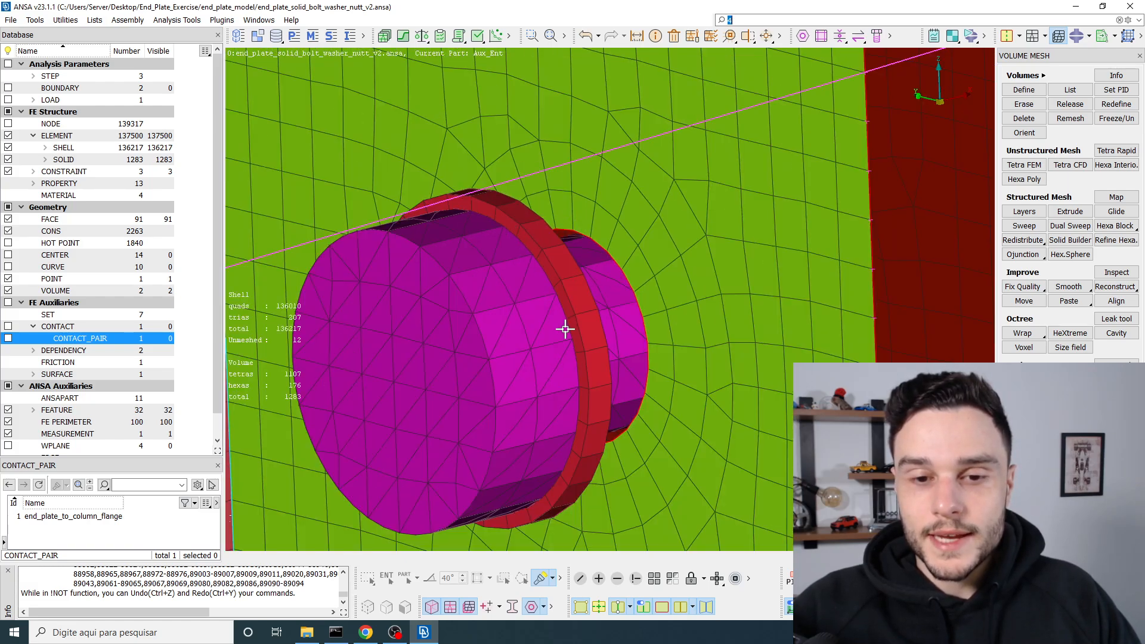
{"action": "scroll", "coordinate": [544, 235], "scroll_direction": "down", "scroll_amount": 5}
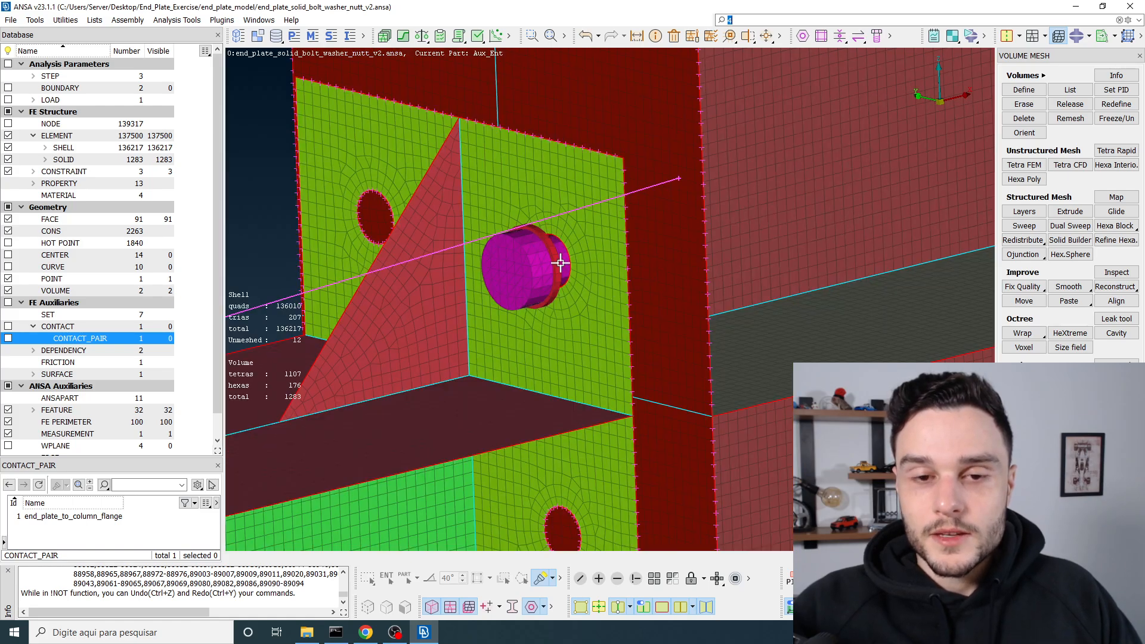
Isolate the solid bolt by its PID so that only its elements are shown, and leave the isolation command
{"action": "left_click", "coordinate": [636, 578]}
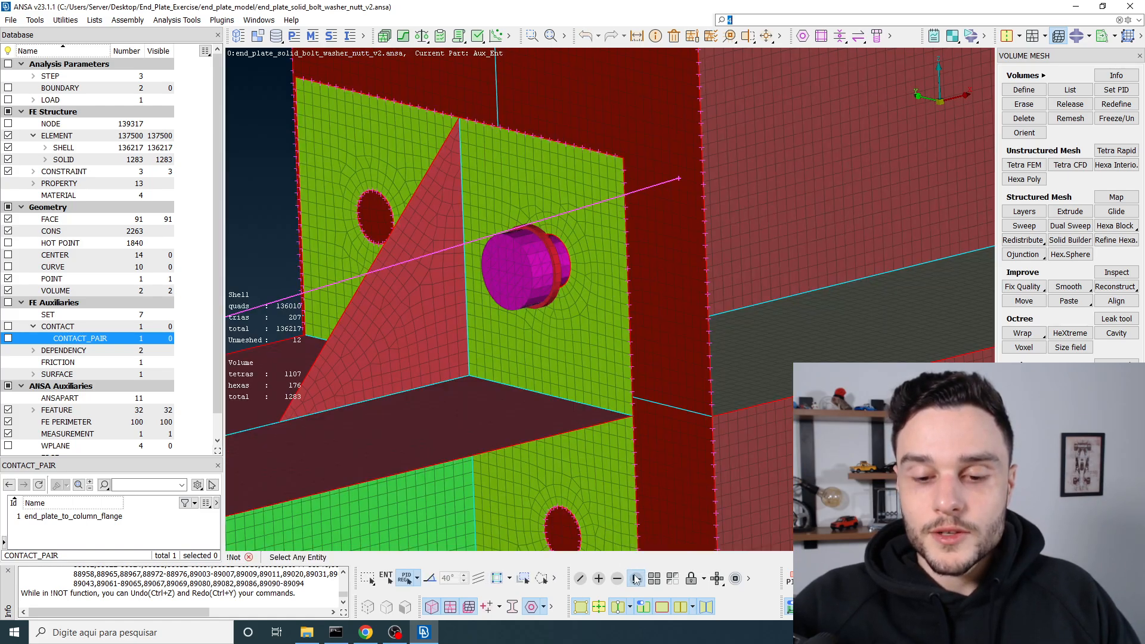
{"action": "left_click", "coordinate": [417, 578]}
{"action": "left_click", "coordinate": [422, 490]}
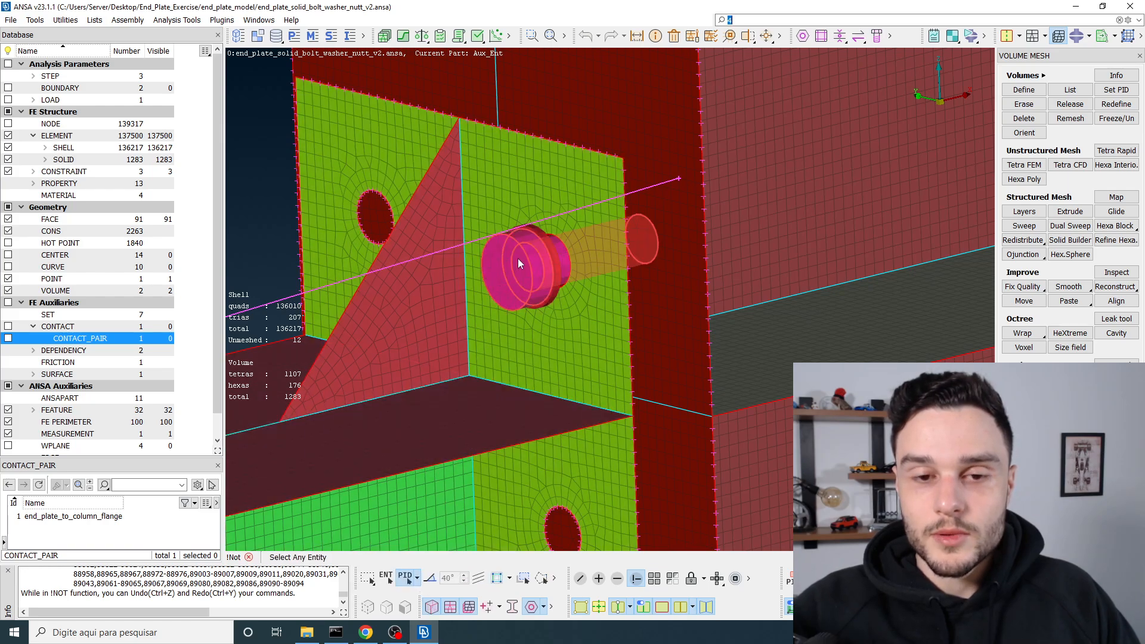
{"action": "left_click", "coordinate": [518, 259]}
{"action": "middle_click", "coordinate": [518, 259]}
{"action": "left_click_drag", "start_coordinate": [519, 263], "coordinate": [427, 276], "text": "ctrl"}
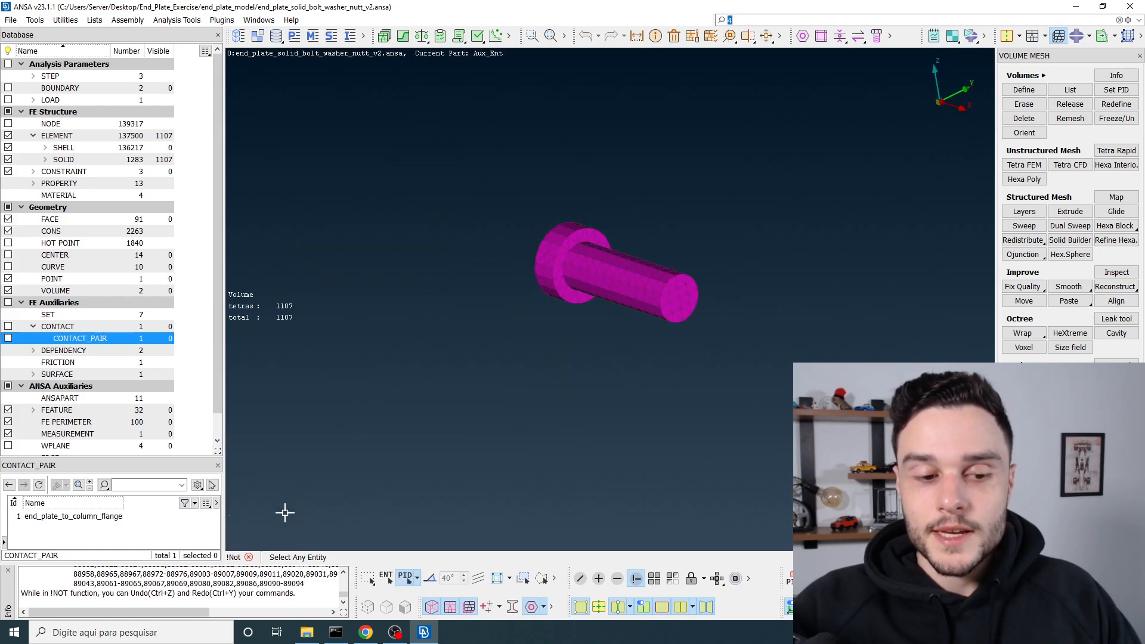
{"action": "left_click", "coordinate": [248, 557]}
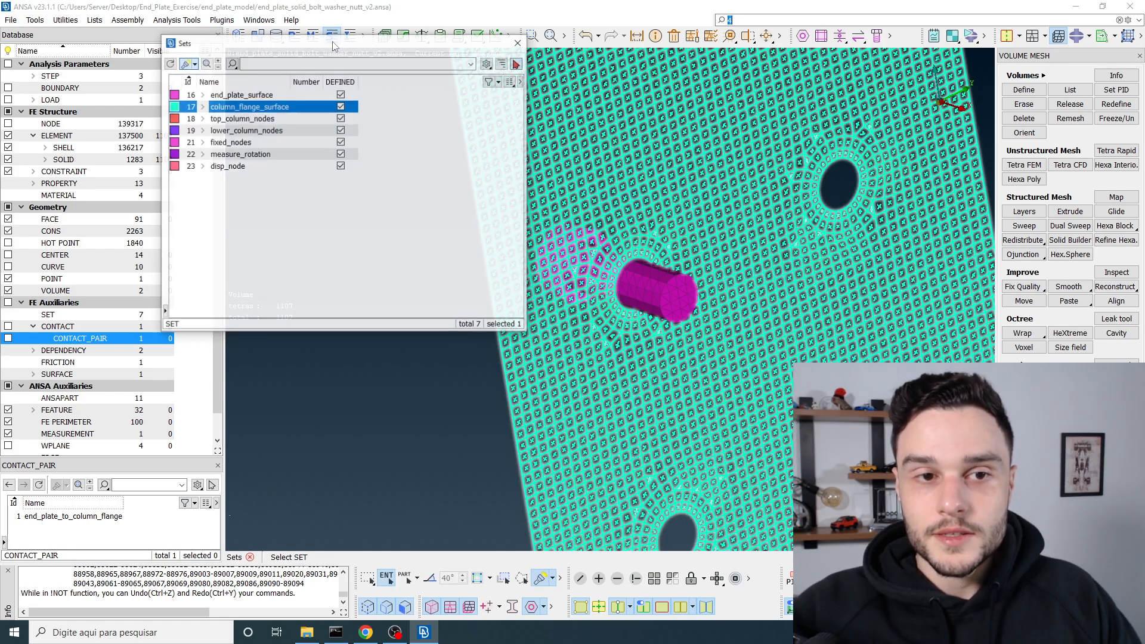
Create a new set and choose SOLIDFACET as the entity type for its contents
{"action": "left_click", "coordinate": [332, 36]}
{"action": "right_click", "coordinate": [398, 143]}
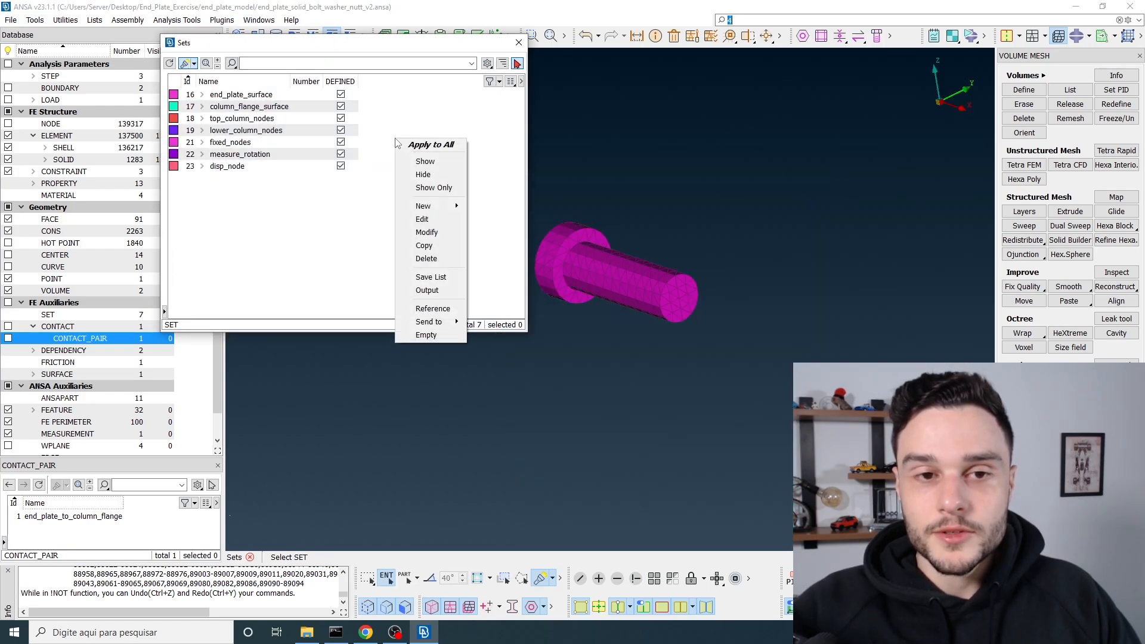
{"action": "mouse_move", "coordinate": [425, 205]}
{"action": "left_click", "coordinate": [495, 205]}
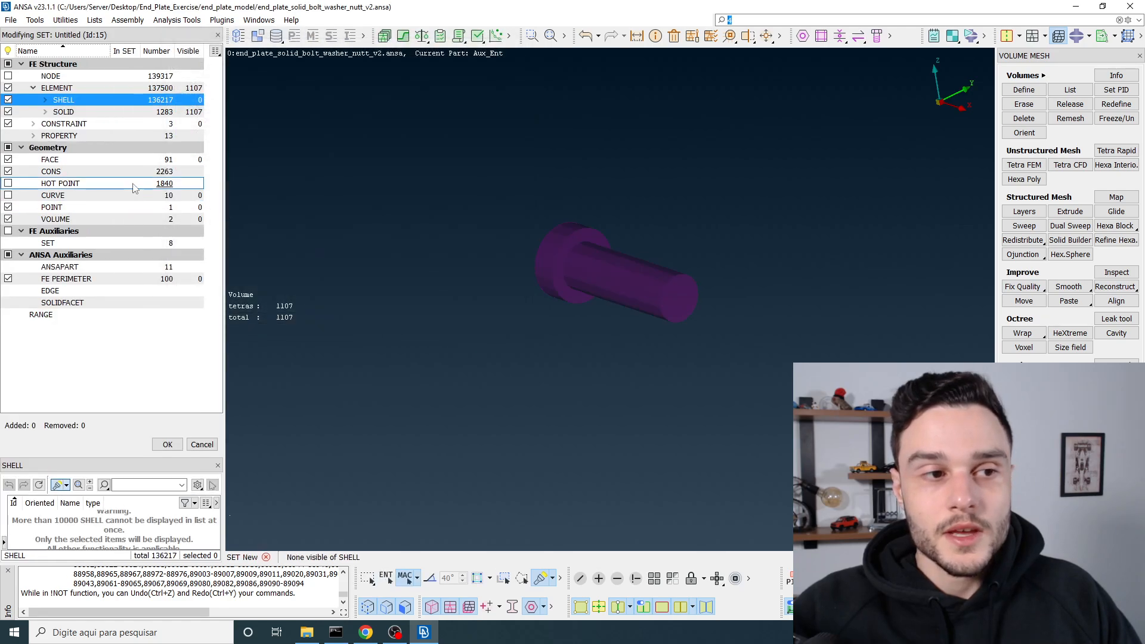
{"action": "left_click", "coordinate": [66, 112]}
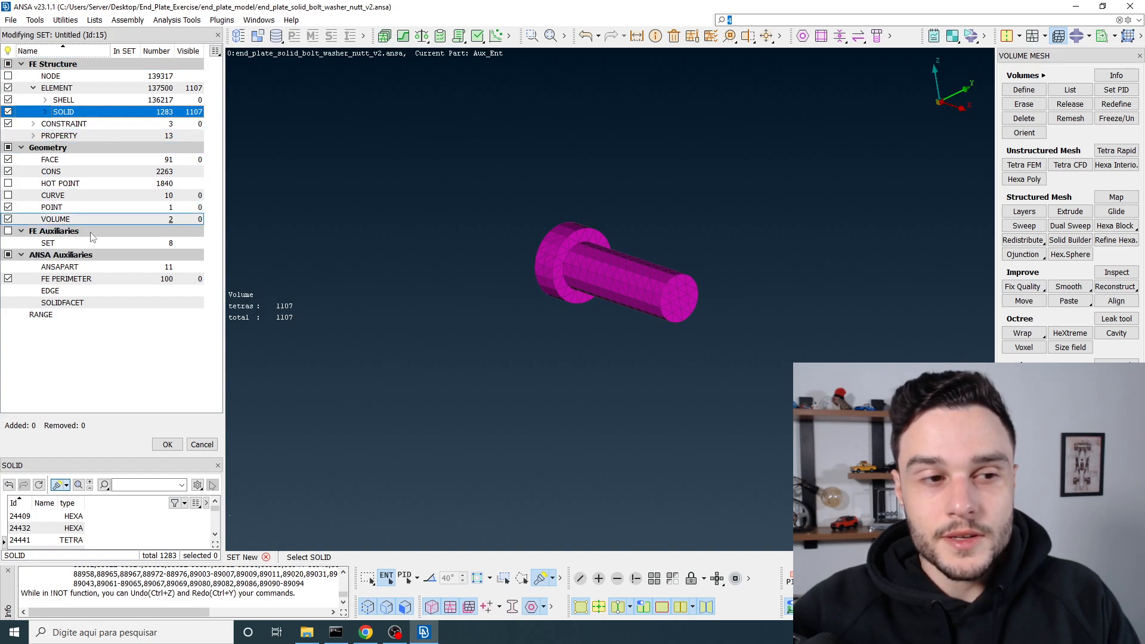
{"action": "left_click", "coordinate": [67, 303]}
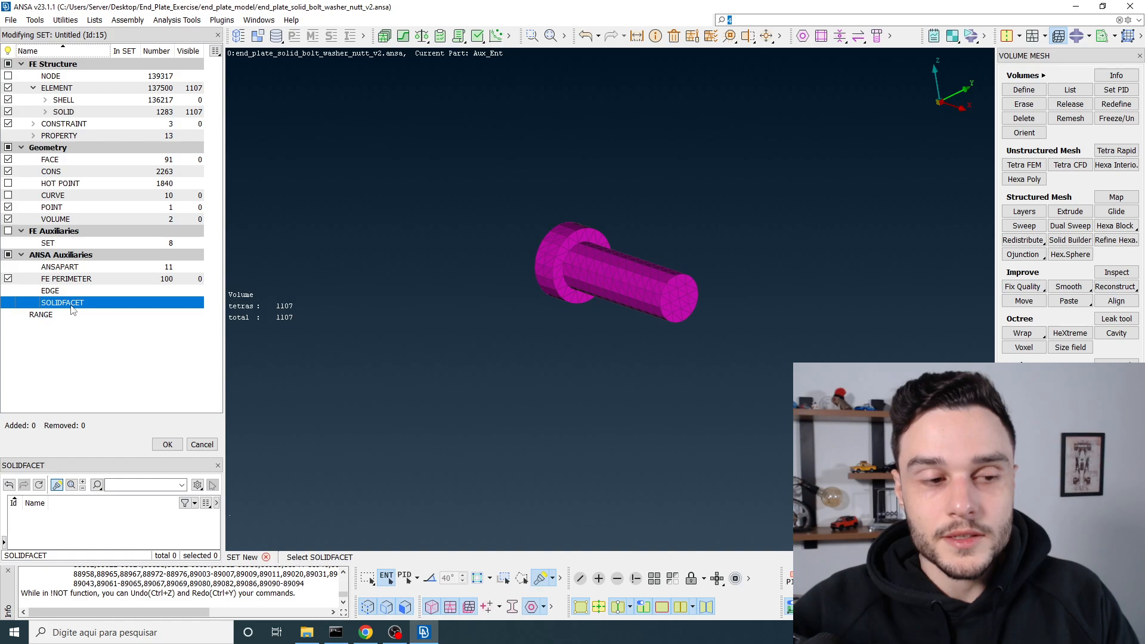
Add the ring-shaped underside of the bolt head to the set, using feature area selection with a 40° angle
{"action": "scroll", "coordinate": [563, 249], "scroll_direction": "up", "scroll_amount": 5}
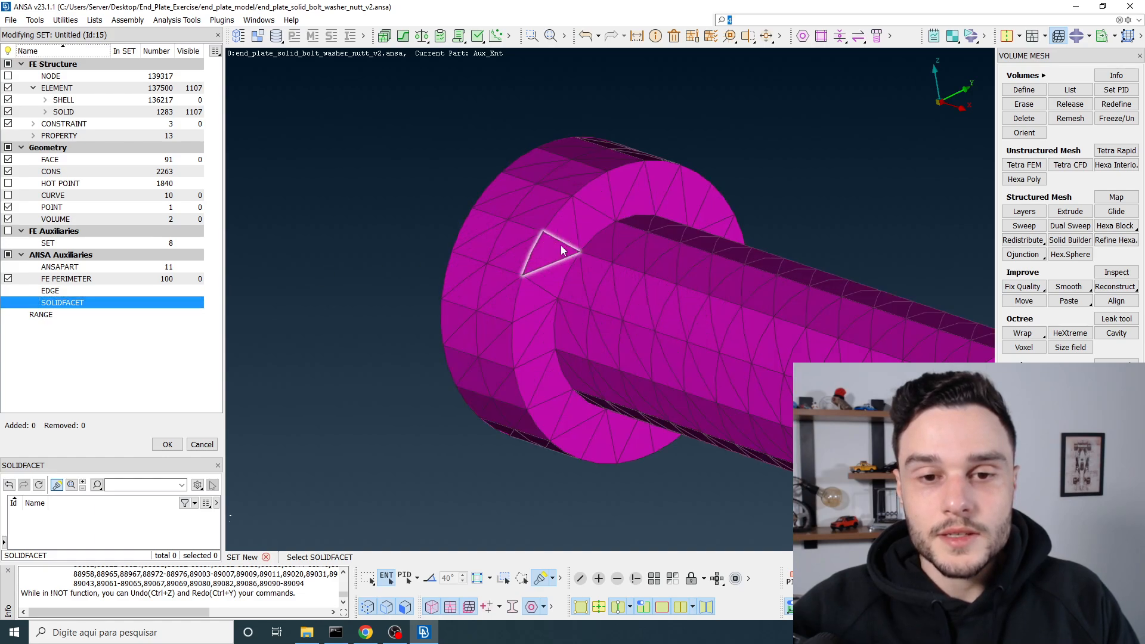
{"action": "scroll", "coordinate": [560, 250], "scroll_direction": "up", "scroll_amount": 2}
{"action": "scroll", "coordinate": [538, 252], "scroll_direction": "up", "scroll_amount": 3}
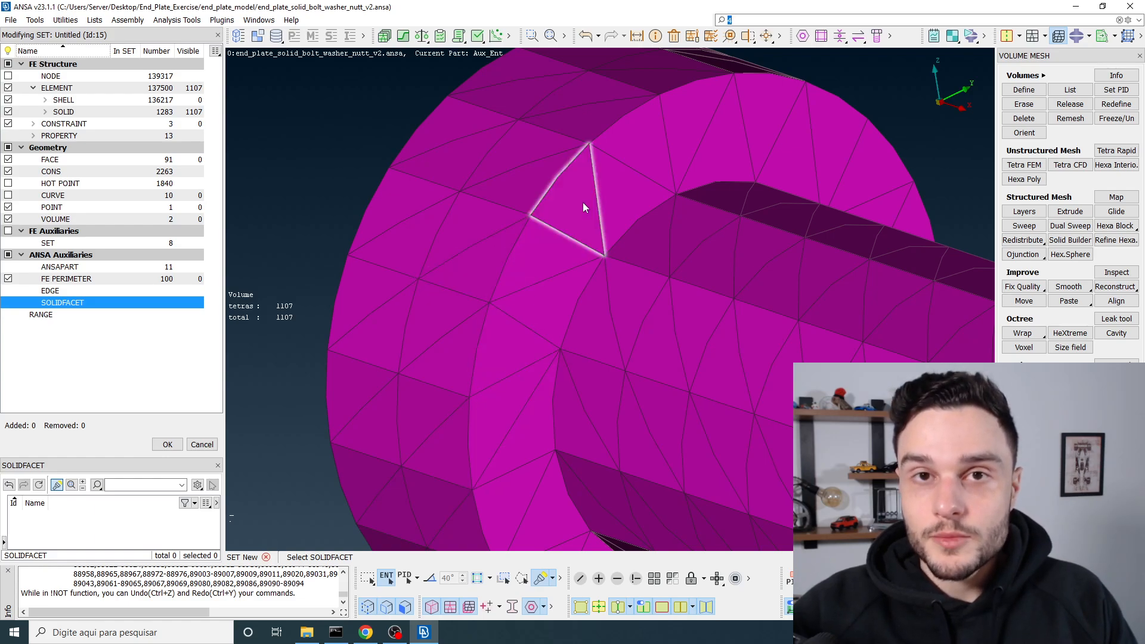
{"action": "scroll", "coordinate": [414, 154], "scroll_direction": "down", "scroll_amount": 3}
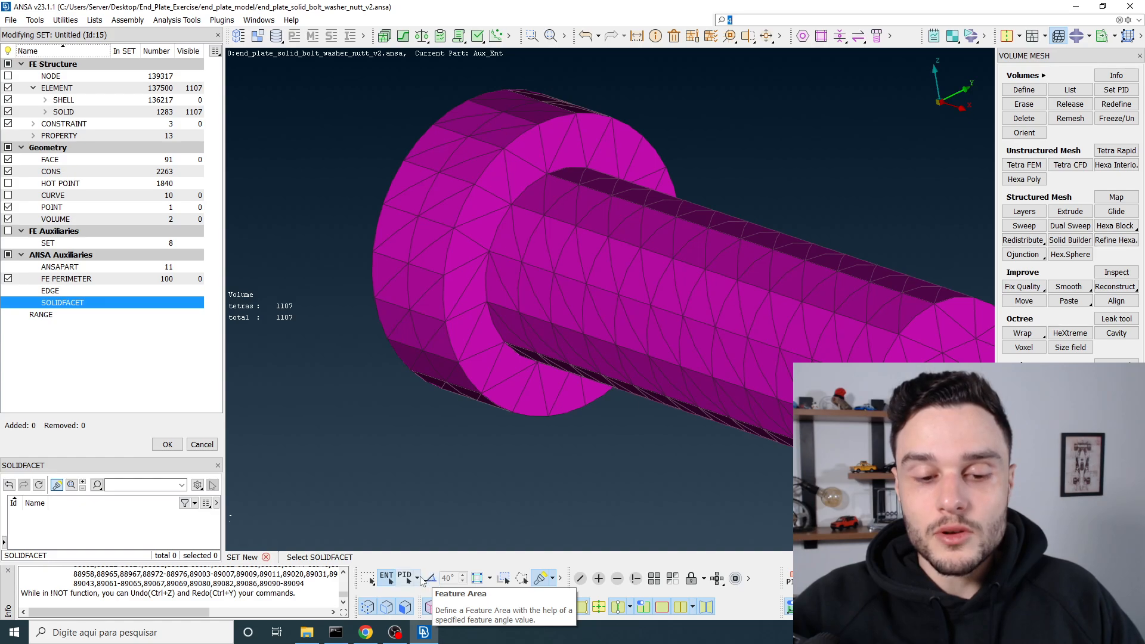
{"action": "left_click", "coordinate": [417, 578]}
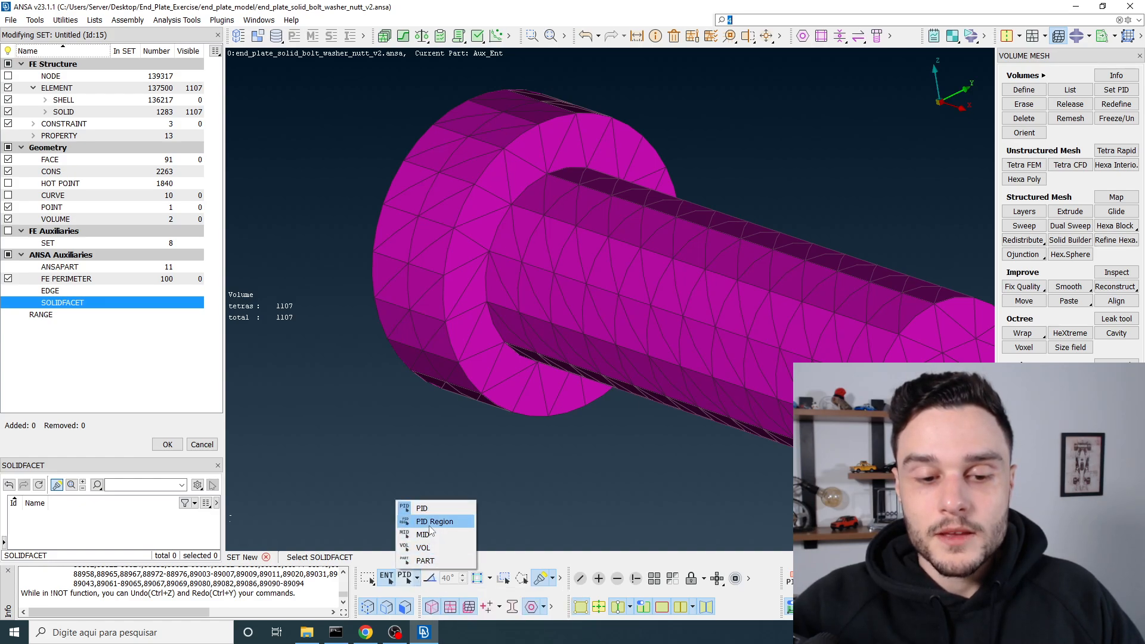
{"action": "left_click", "coordinate": [429, 579]}
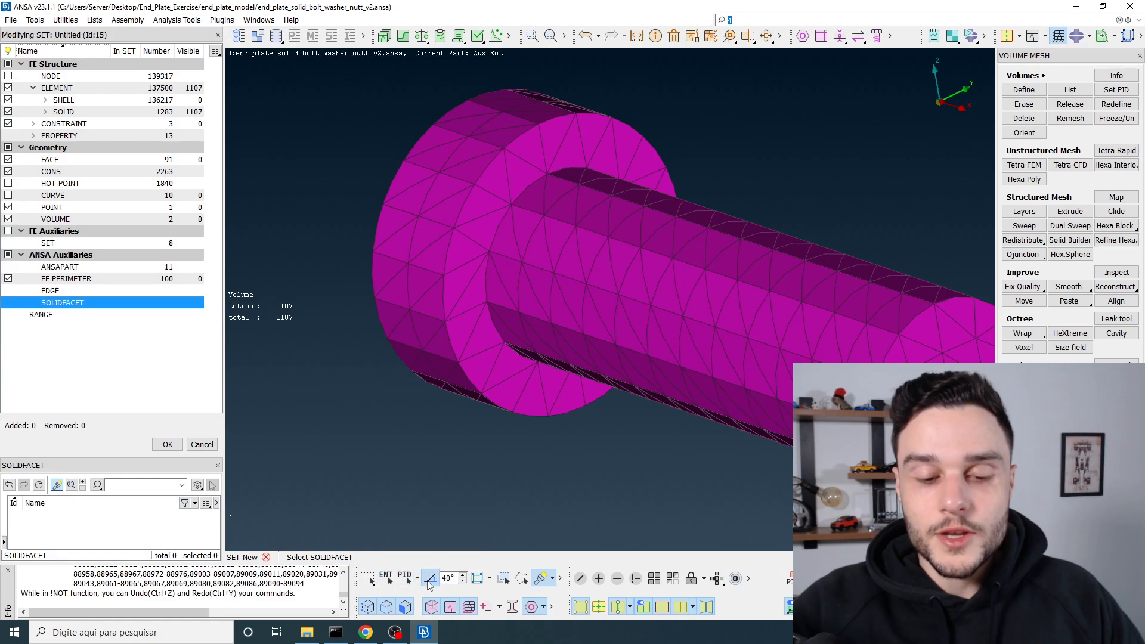
{"action": "left_click", "coordinate": [489, 177]}
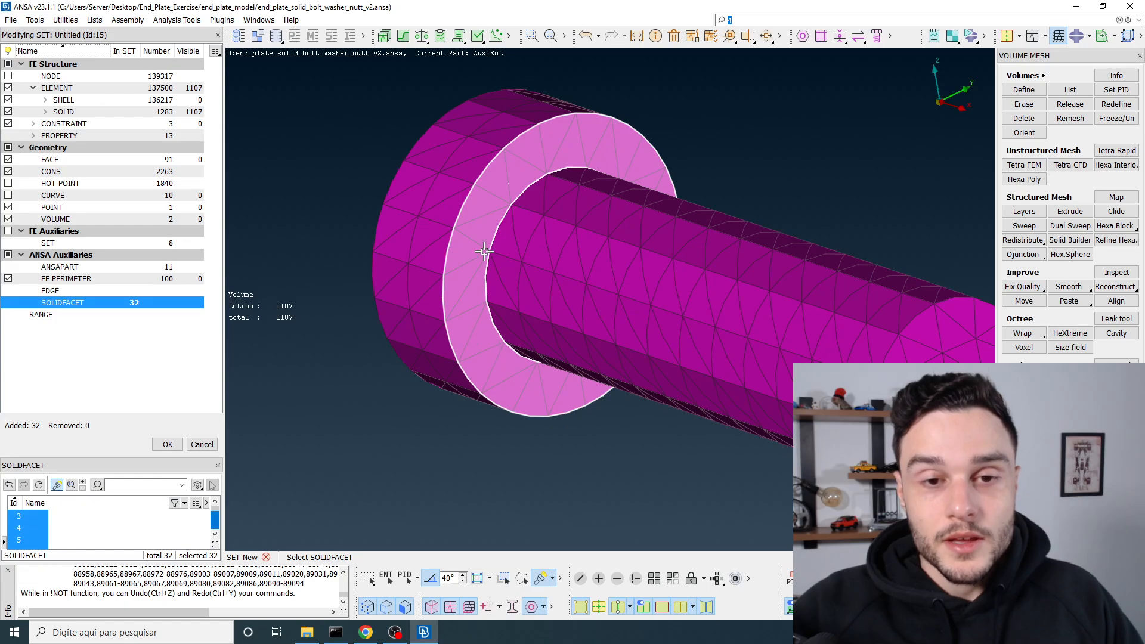
Examine the selected facets along the edge between the bolt head's underside and the shank
{"action": "scroll", "coordinate": [488, 196], "scroll_direction": "up", "scroll_amount": 5}
{"action": "scroll", "coordinate": [450, 144], "scroll_direction": "down", "scroll_amount": 3}
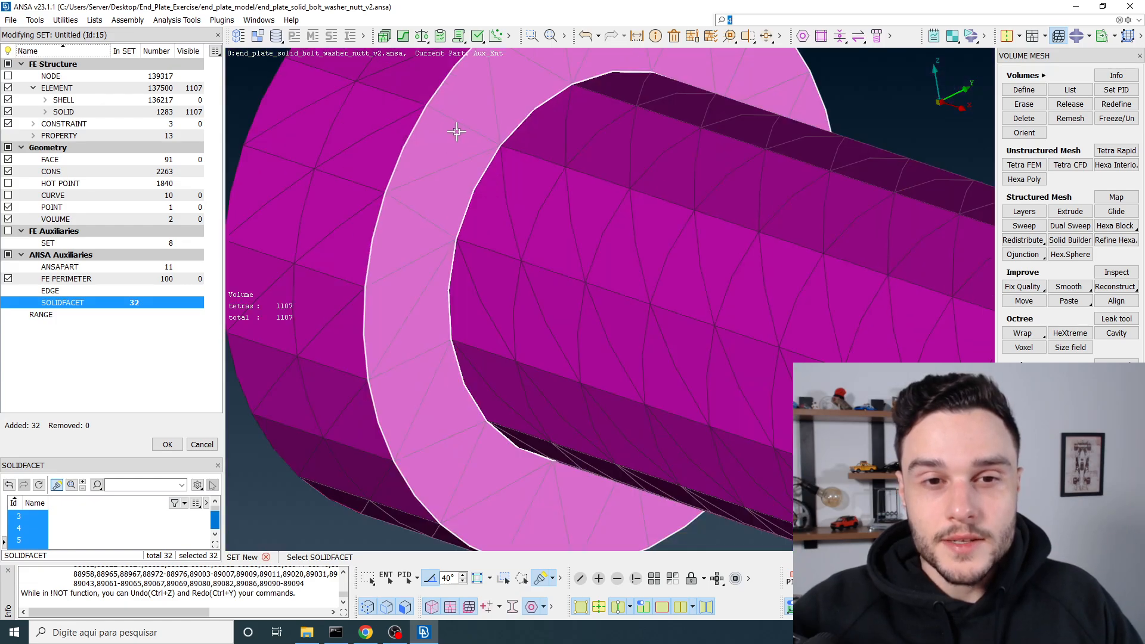
{"action": "scroll", "coordinate": [494, 141], "scroll_direction": "up", "scroll_amount": 5}
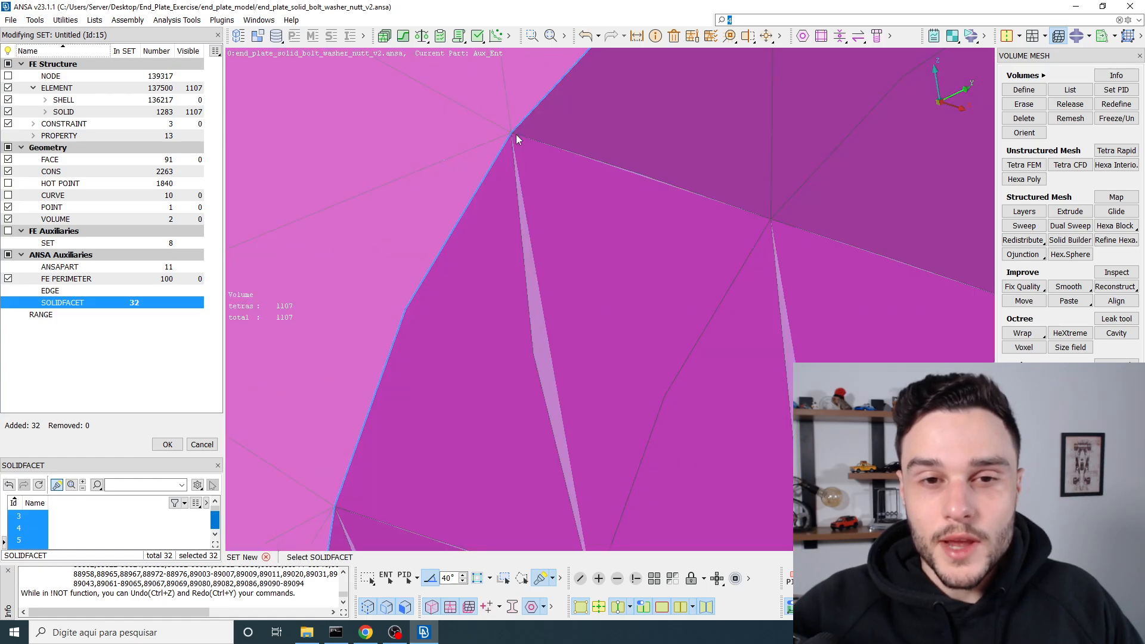
{"action": "scroll", "coordinate": [467, 193], "scroll_direction": "down", "scroll_amount": 8}
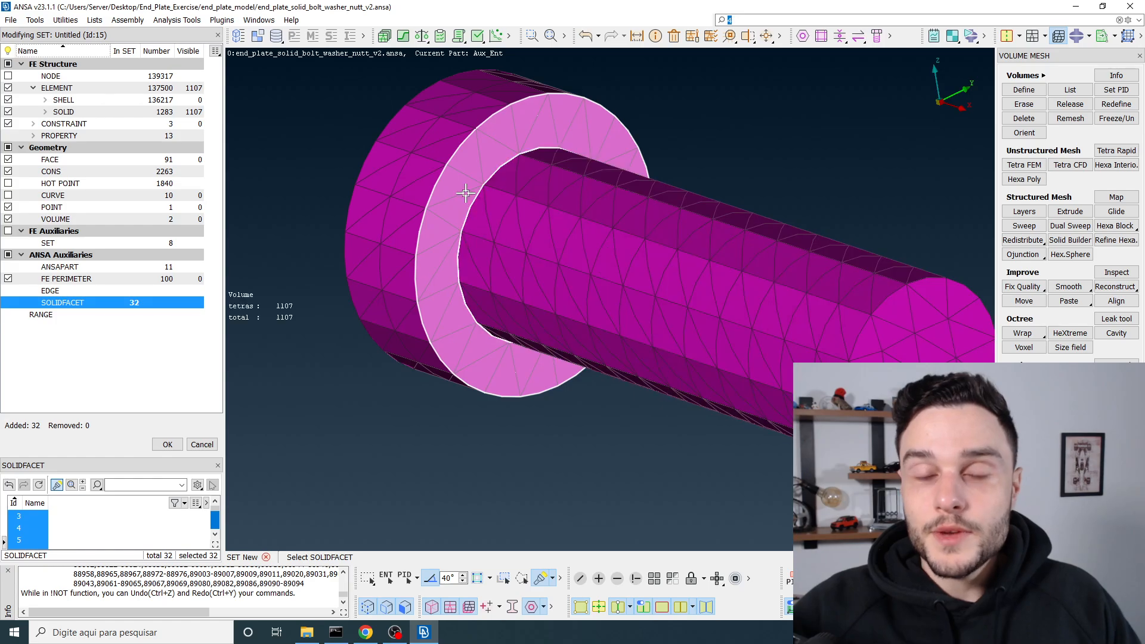
{"action": "scroll", "coordinate": [466, 193], "scroll_direction": "up", "scroll_amount": 8}
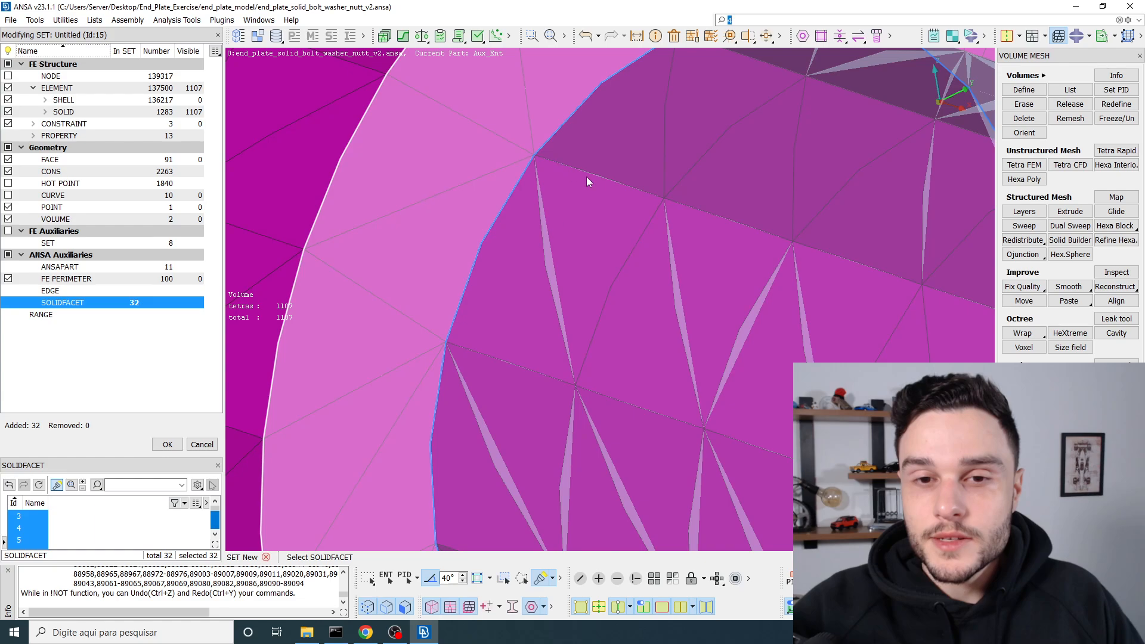
{"action": "scroll", "coordinate": [603, 188], "scroll_direction": "down", "scroll_amount": 8}
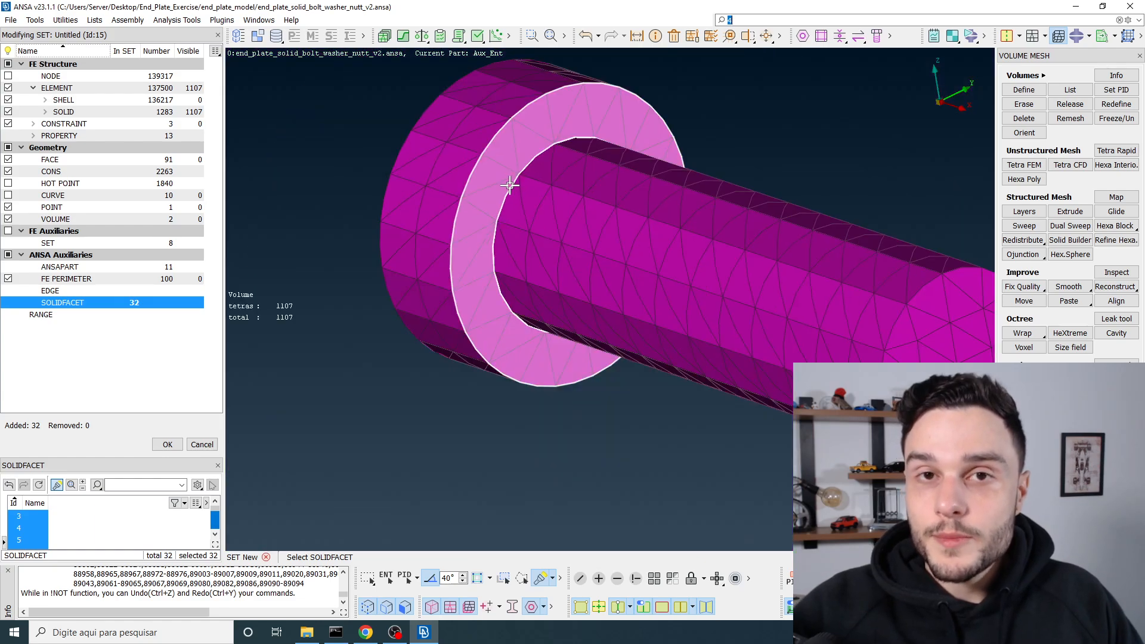
{"action": "scroll", "coordinate": [510, 186], "scroll_direction": "up", "scroll_amount": 3}
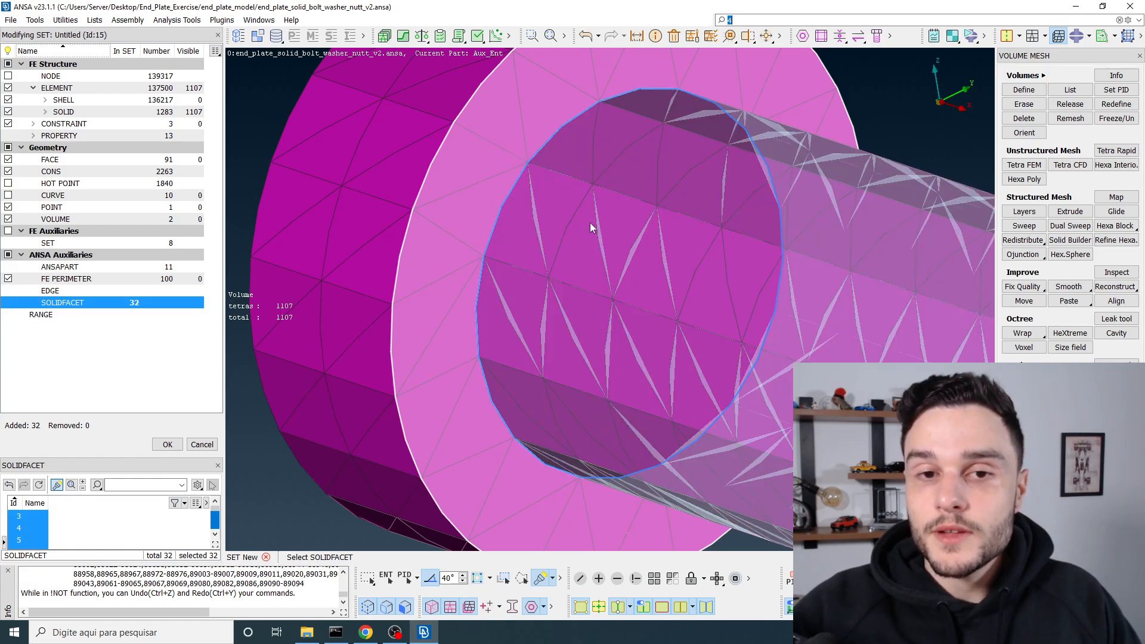
{"action": "scroll", "coordinate": [571, 202], "scroll_direction": "down", "scroll_amount": 3}
{"action": "scroll", "coordinate": [578, 220], "scroll_direction": "up", "scroll_amount": 5}
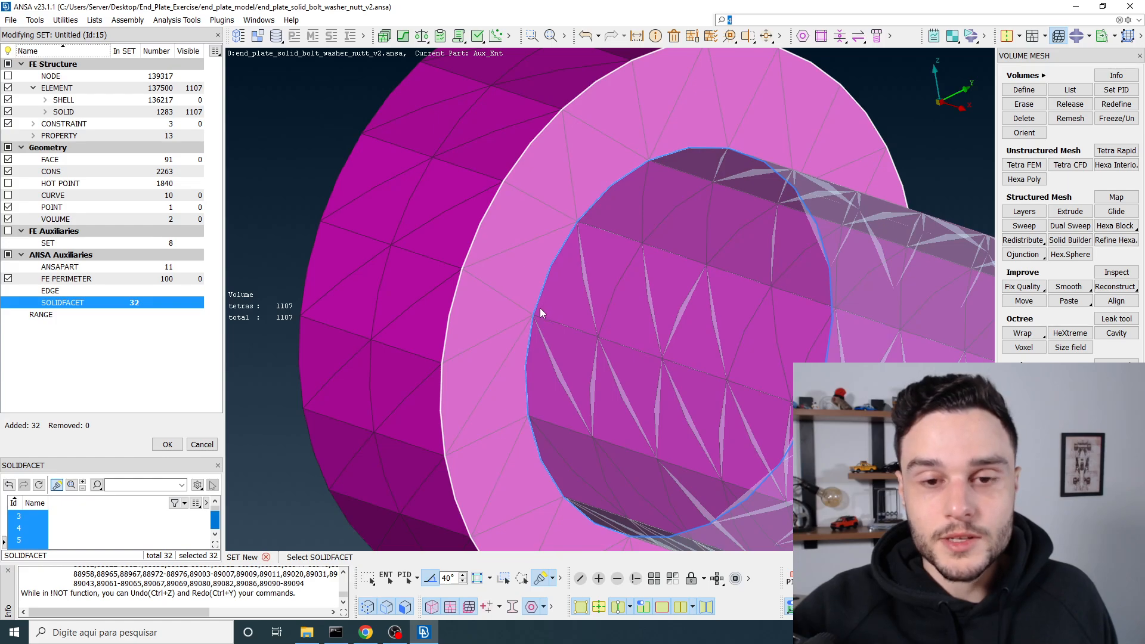
{"action": "scroll", "coordinate": [533, 314], "scroll_direction": "up", "scroll_amount": 4}
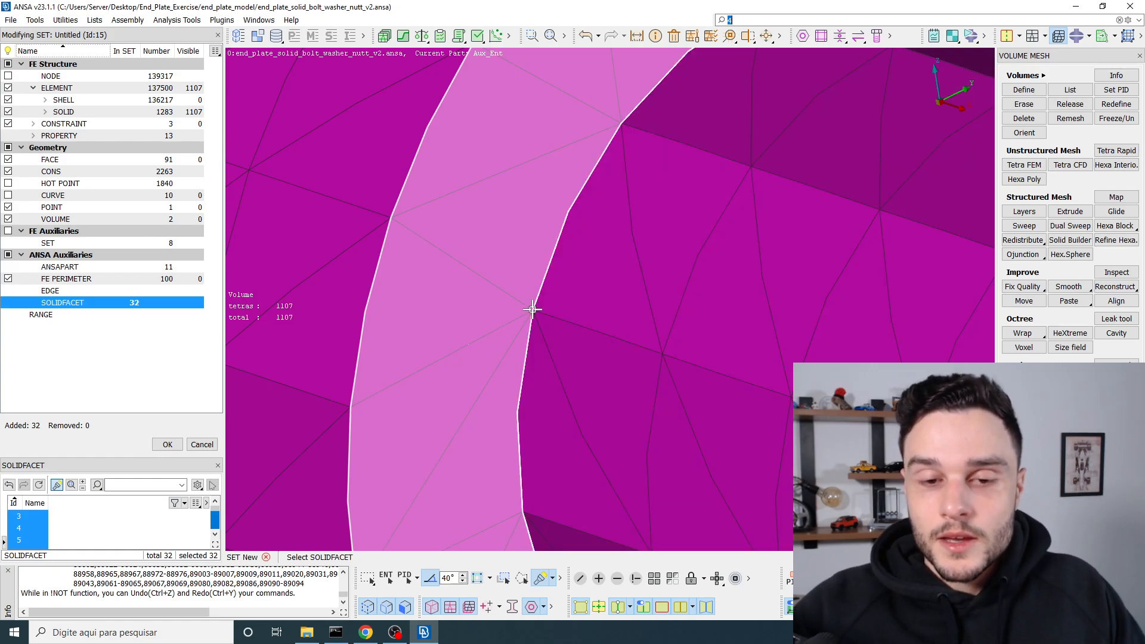
{"action": "scroll", "coordinate": [498, 240], "scroll_direction": "down", "scroll_amount": 10}
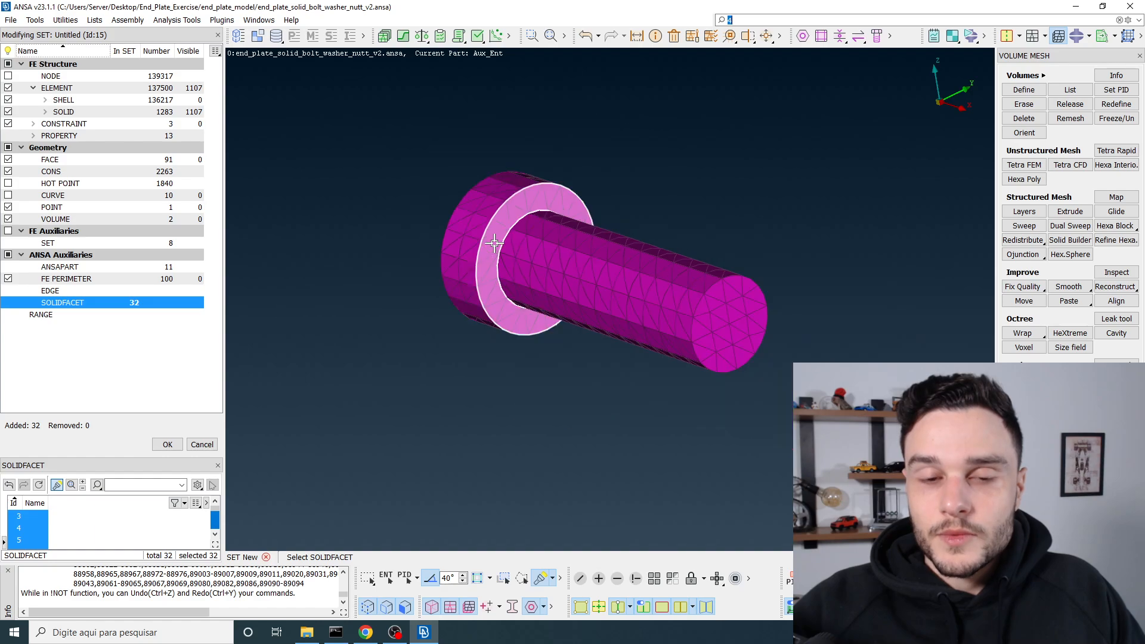
{"action": "scroll", "coordinate": [495, 243], "scroll_direction": "up", "scroll_amount": 3}
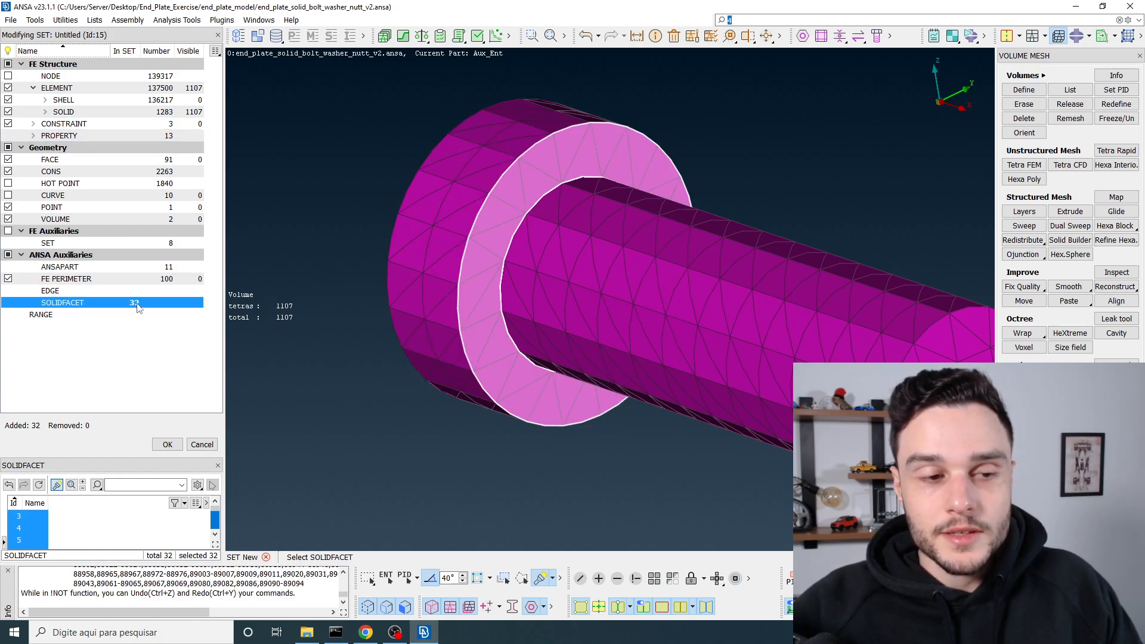
Confirm the bolt head facet selection and name the new set bolt_to_washer
{"action": "middle_click", "coordinate": [379, 201]}
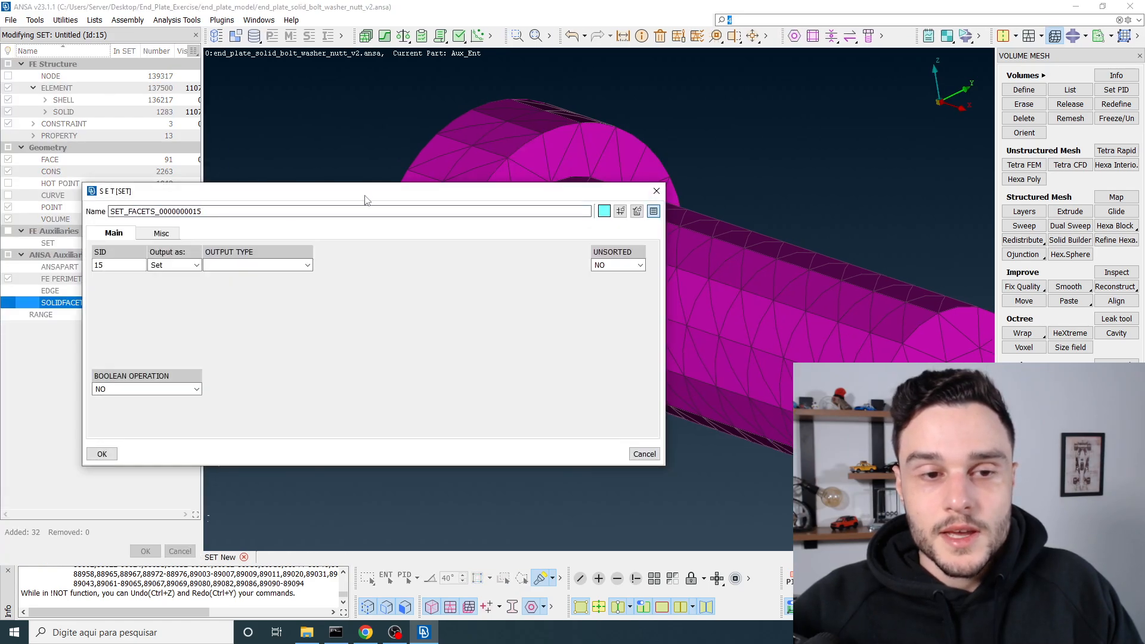
{"action": "left_click_drag", "start_coordinate": [366, 199], "coordinate": [358, 30]}
{"action": "left_click_drag", "start_coordinate": [194, 42], "coordinate": [3, 55]}
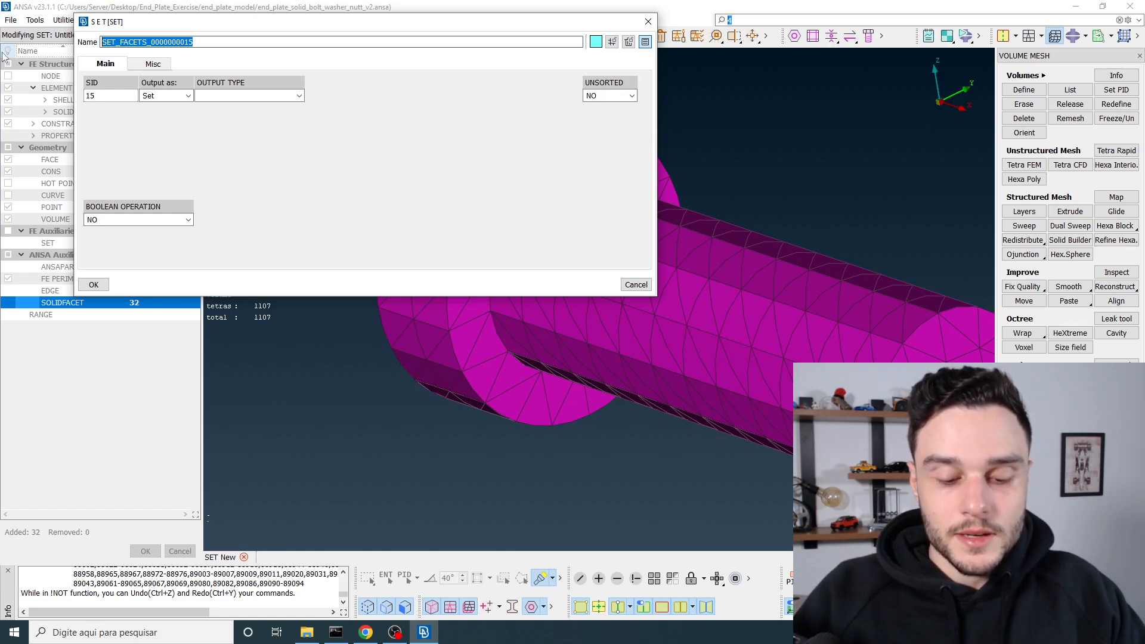
{"action": "type", "text": "bolt_to_was"}
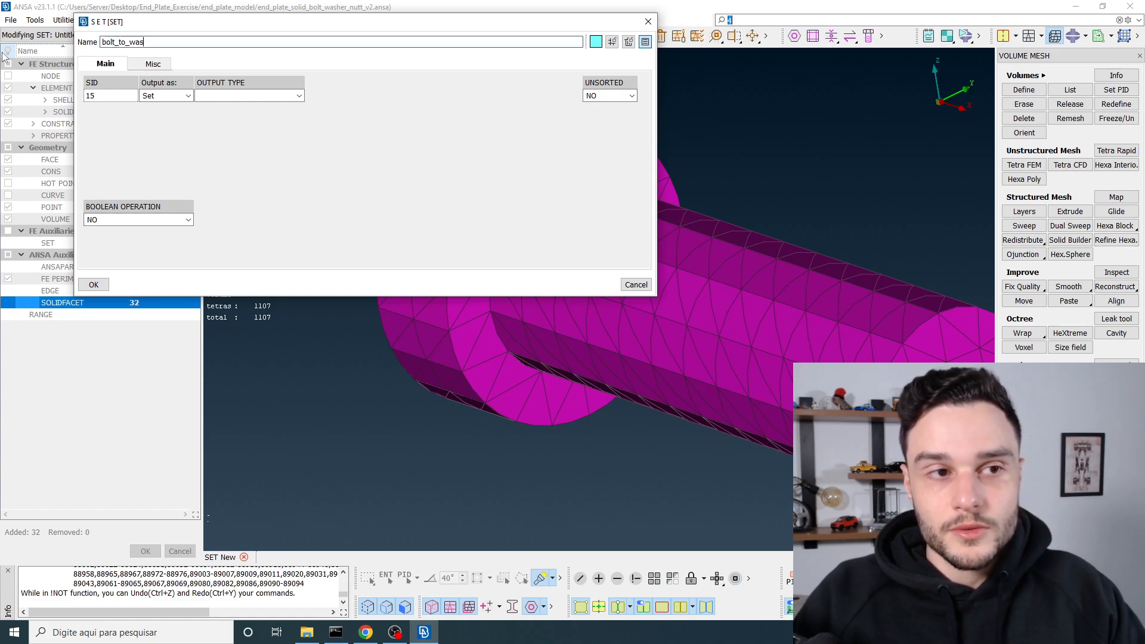
{"action": "type", "text": "her"}
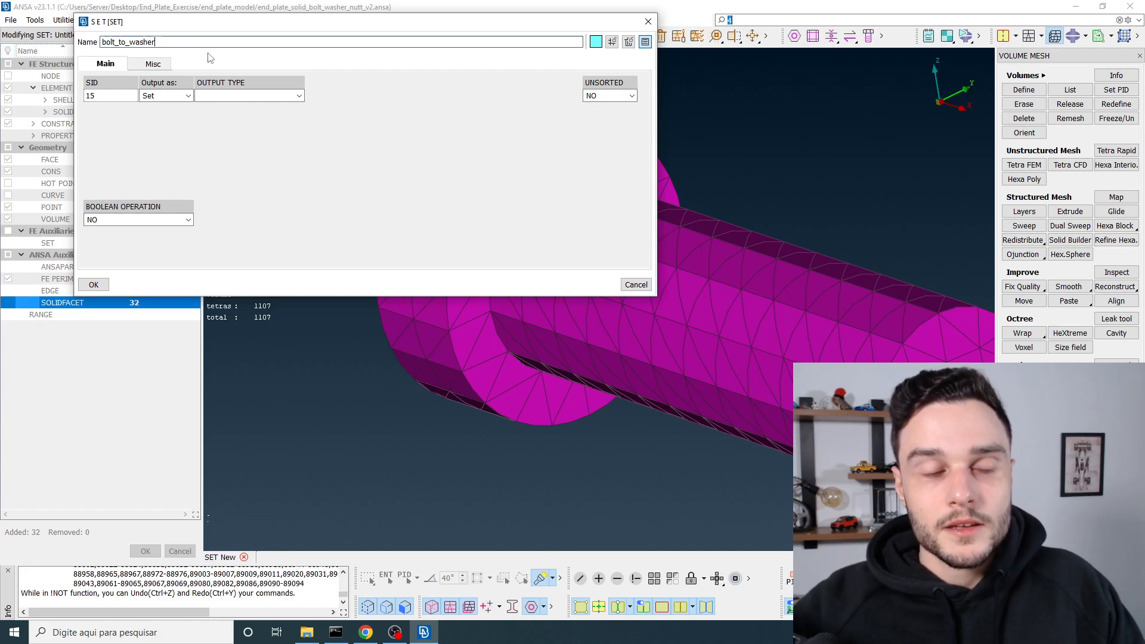
Output the bolt_to_washer set as Surface with output type ELEMENT, and save the set
{"action": "left_click", "coordinate": [170, 95]}
{"action": "left_click", "coordinate": [166, 113]}
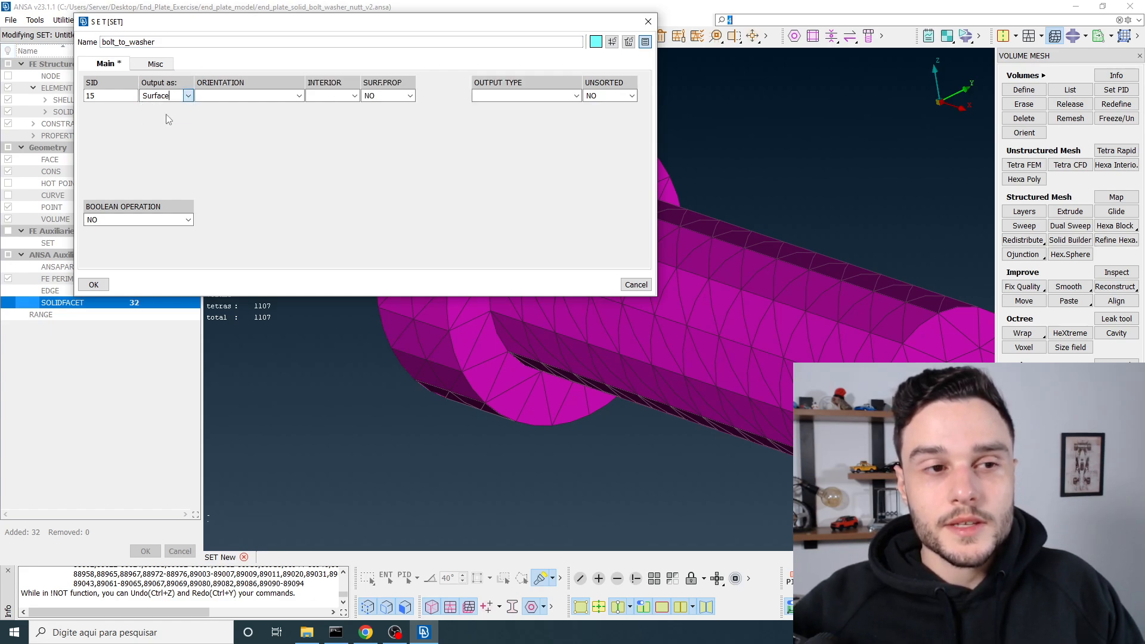
{"action": "left_click", "coordinate": [244, 96]}
{"action": "left_click", "coordinate": [245, 97]}
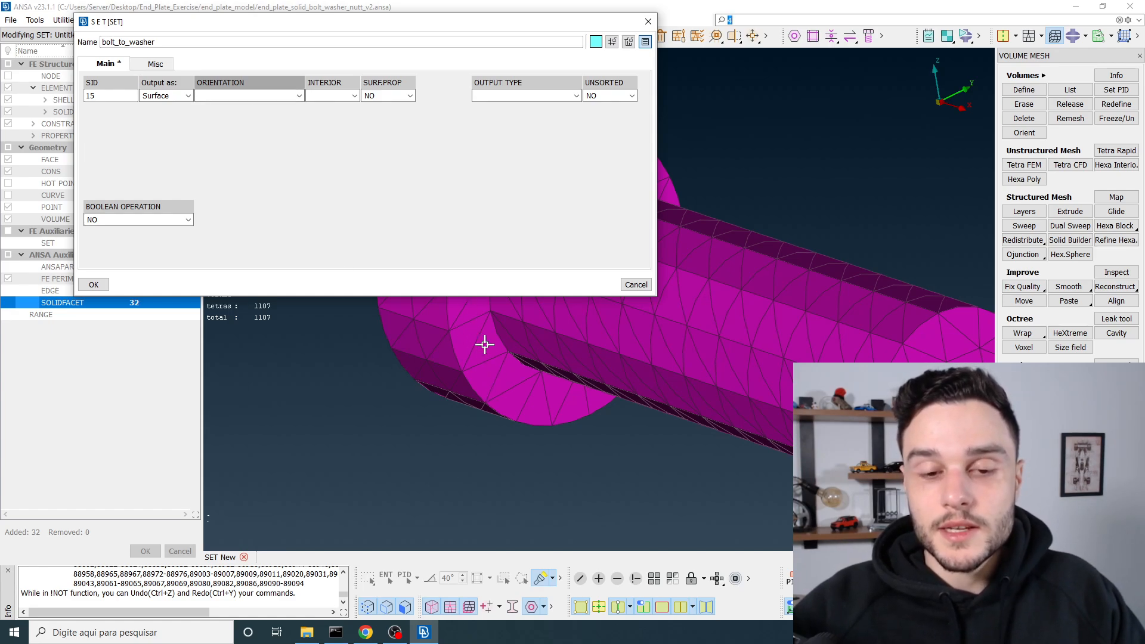
{"action": "left_click", "coordinate": [522, 95]}
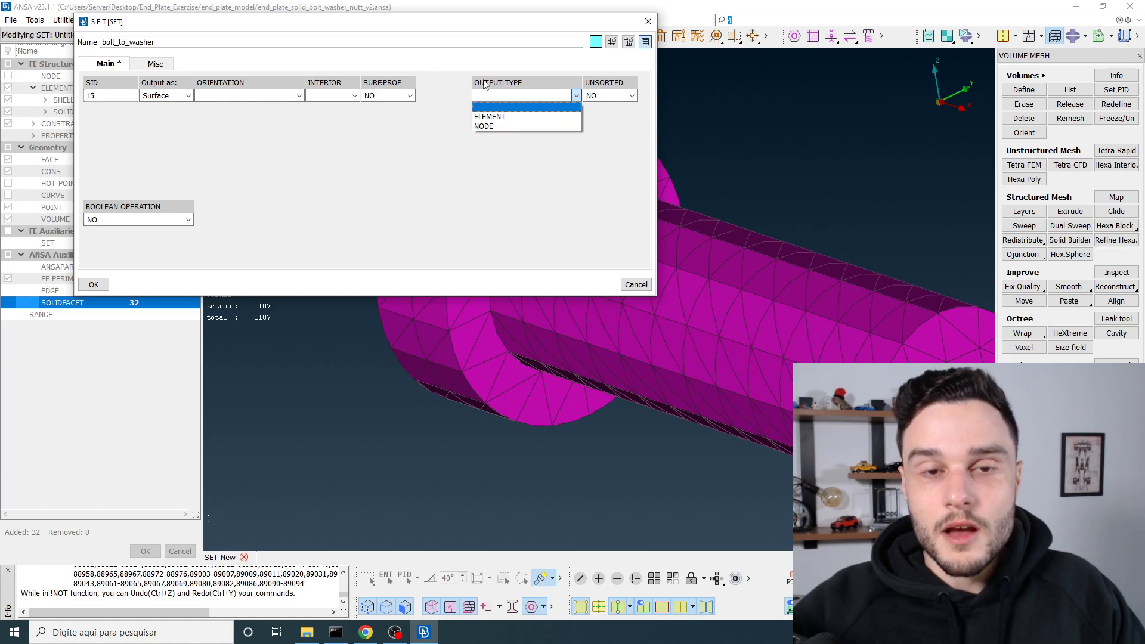
{"action": "left_click", "coordinate": [495, 116]}
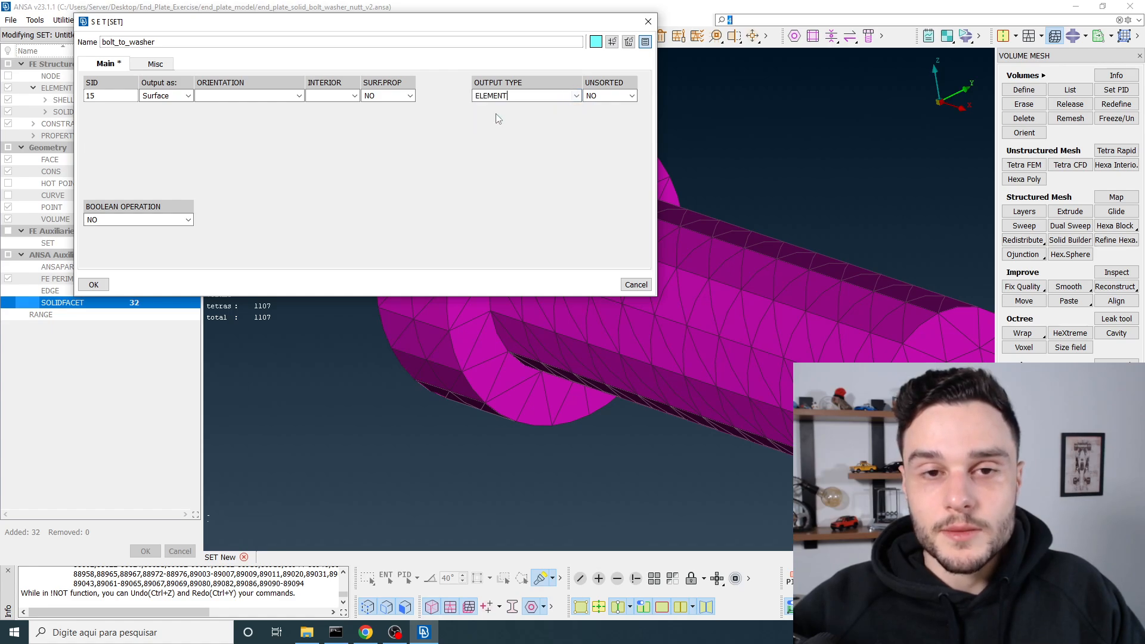
{"action": "scroll", "coordinate": [747, 174], "scroll_direction": "down", "scroll_amount": 3}
{"action": "scroll", "coordinate": [687, 177], "scroll_direction": "up", "scroll_amount": 3}
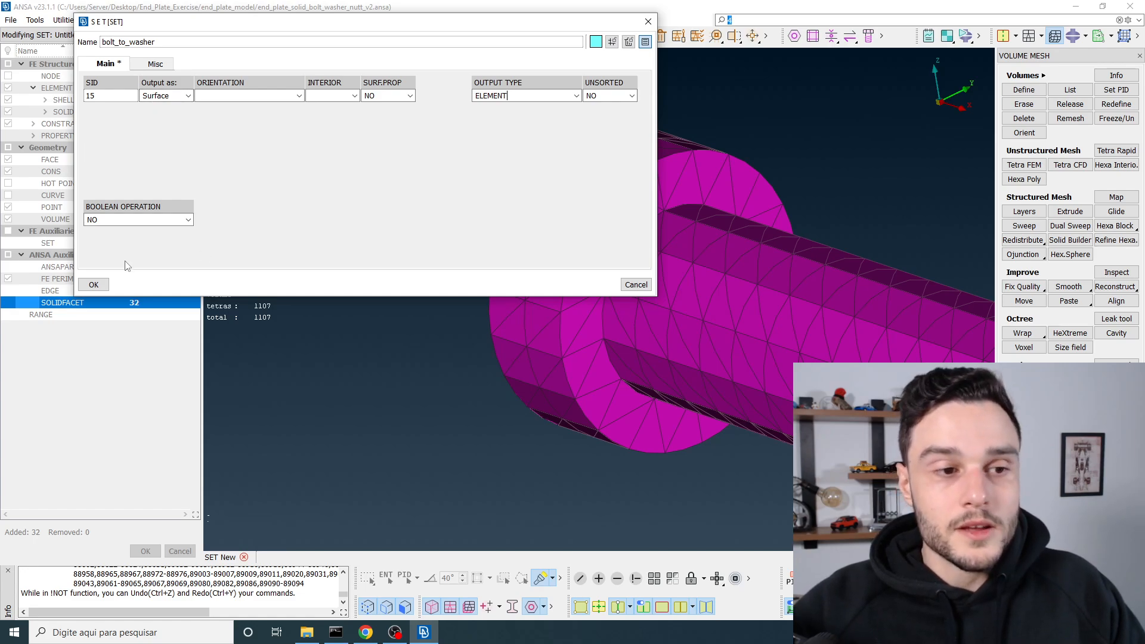
{"action": "left_click", "coordinate": [94, 285]}
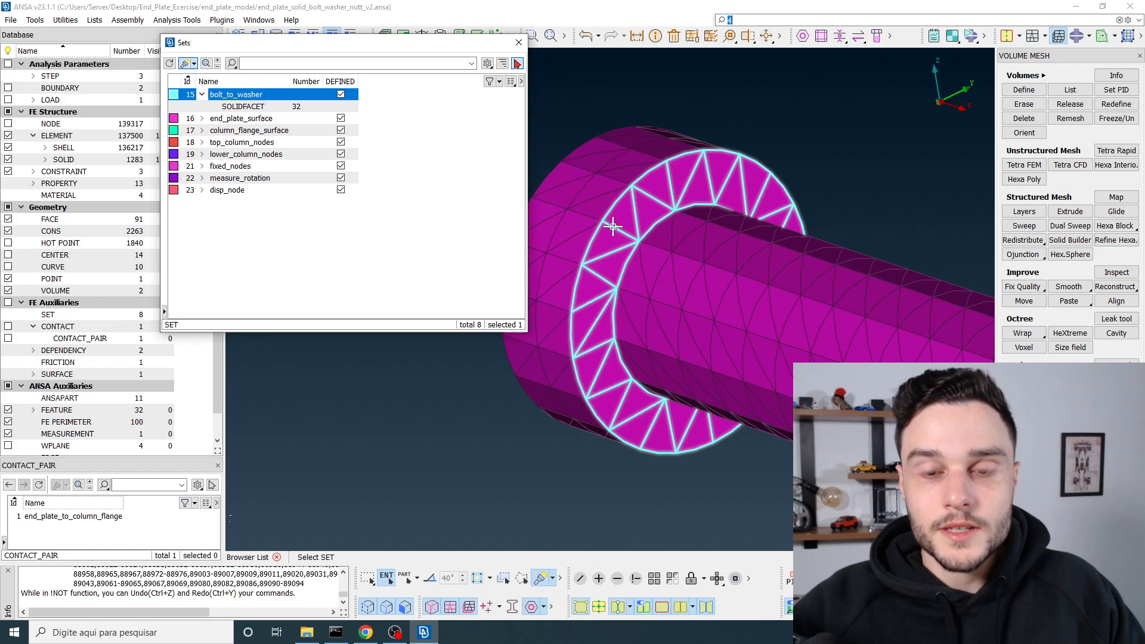
Invert the visibility to hide the bolt and show the rest of the model, and clear the set selection
{"action": "scroll", "coordinate": [606, 260], "scroll_direction": "down", "scroll_amount": 5}
{"action": "left_click_drag", "start_coordinate": [607, 261], "coordinate": [723, 261], "text": "ctrl"}
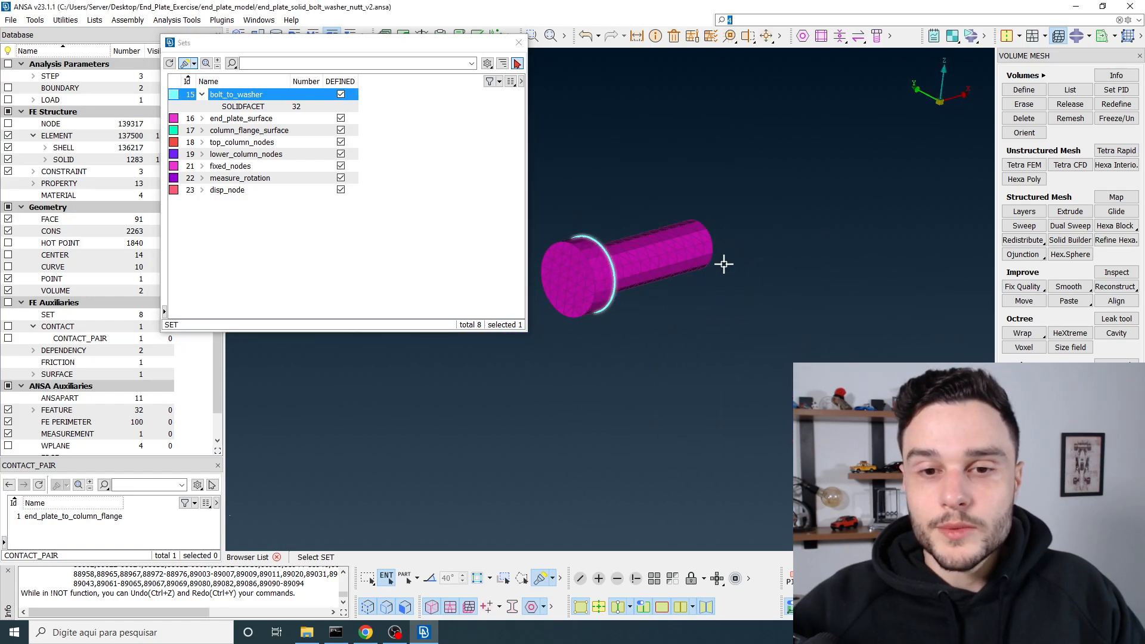
{"action": "scroll", "coordinate": [591, 255], "scroll_direction": "up", "scroll_amount": 4}
{"action": "scroll", "coordinate": [592, 255], "scroll_direction": "up", "scroll_amount": 2}
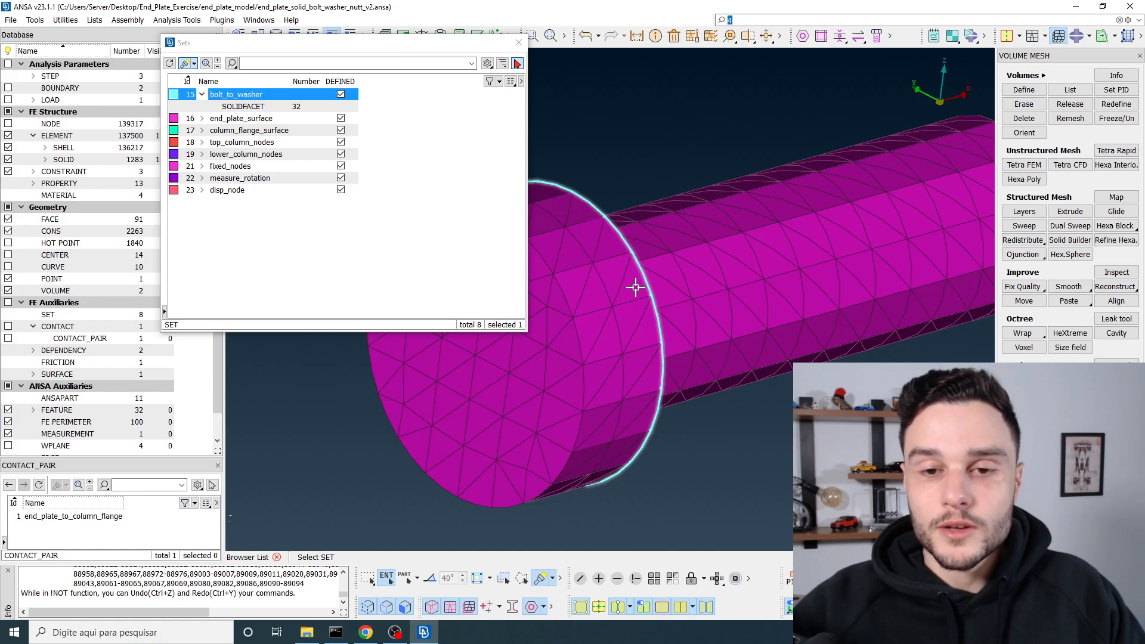
{"action": "left_click", "coordinate": [670, 584]}
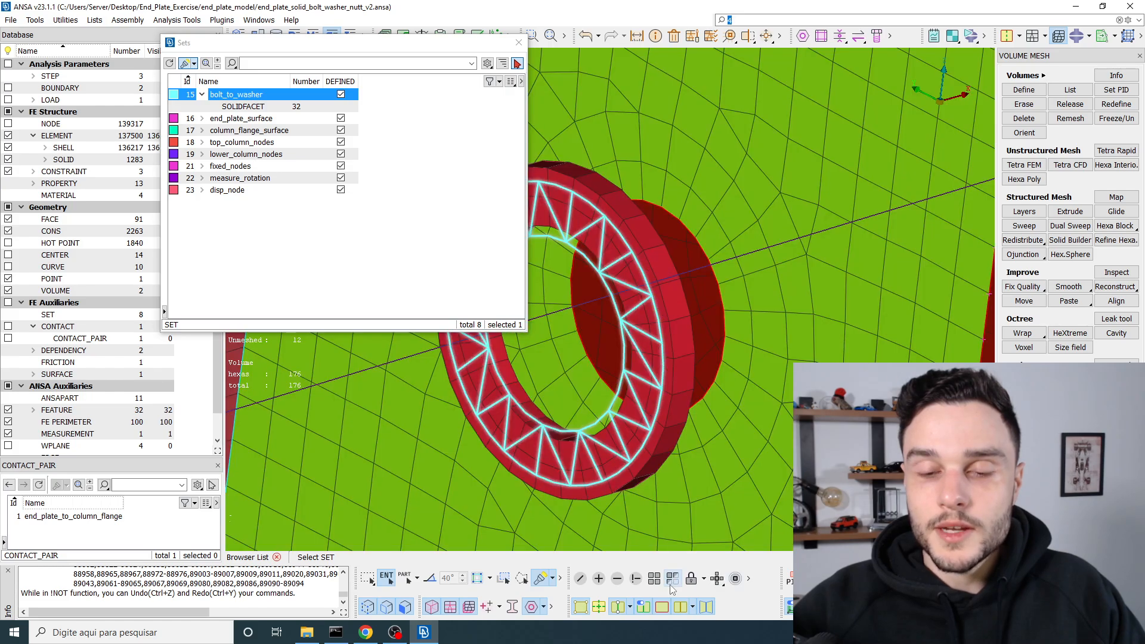
{"action": "left_click", "coordinate": [670, 584]}
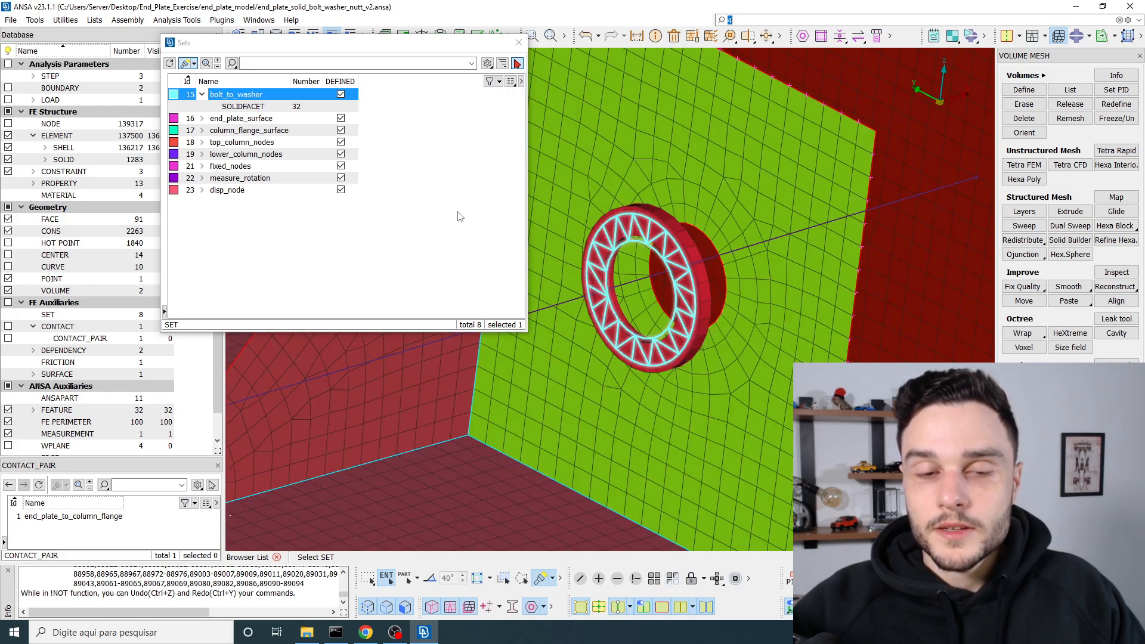
{"action": "left_click", "coordinate": [415, 127]}
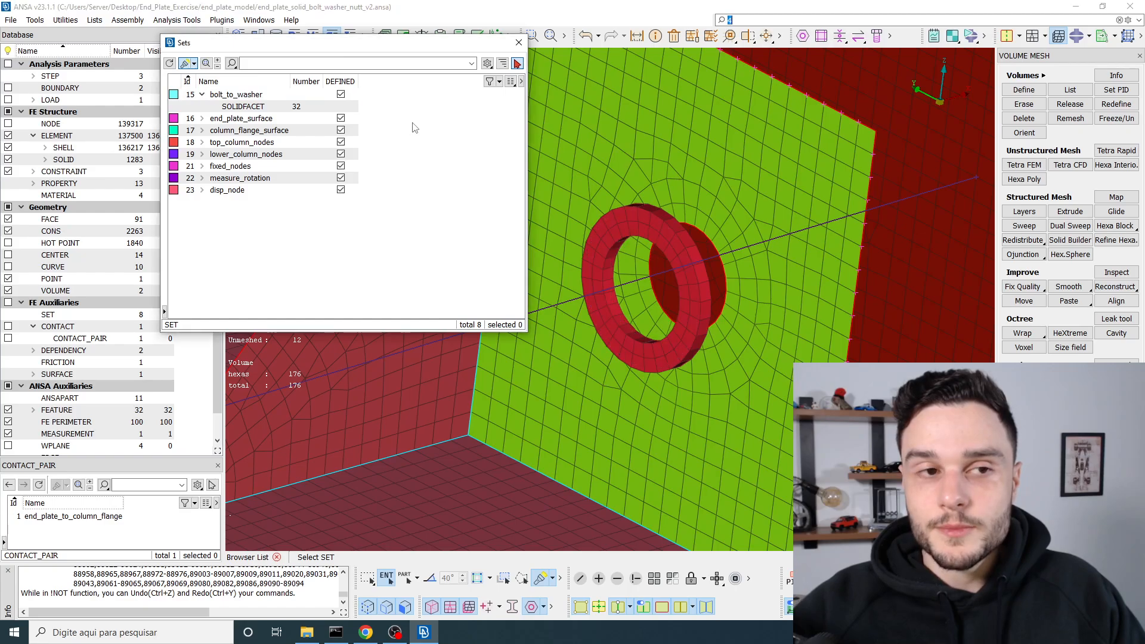
Create a new SOLIDFACET set containing the washer's ring-shaped face on the bolt head side
{"action": "right_click", "coordinate": [403, 156]}
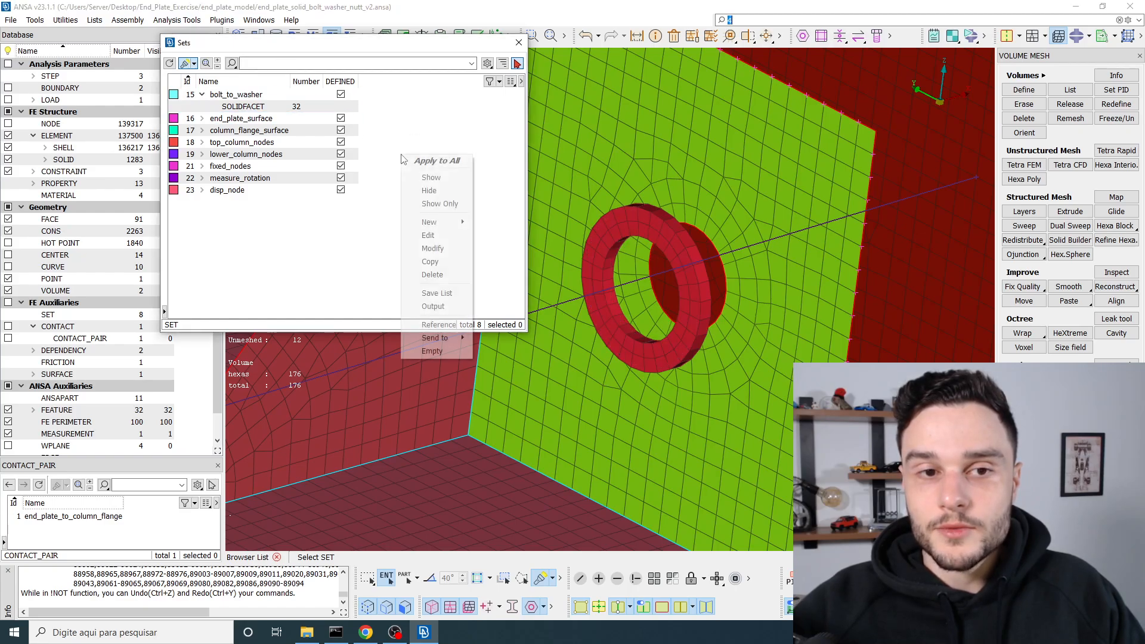
{"action": "mouse_move", "coordinate": [454, 229]}
{"action": "left_click", "coordinate": [493, 222]}
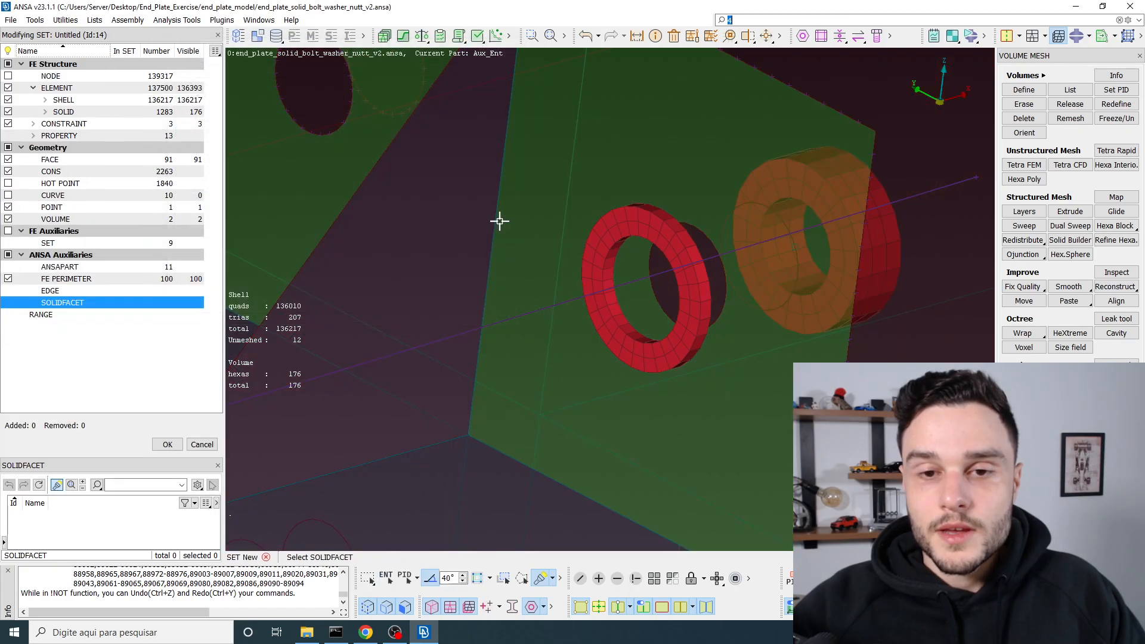
{"action": "left_click", "coordinate": [71, 307]}
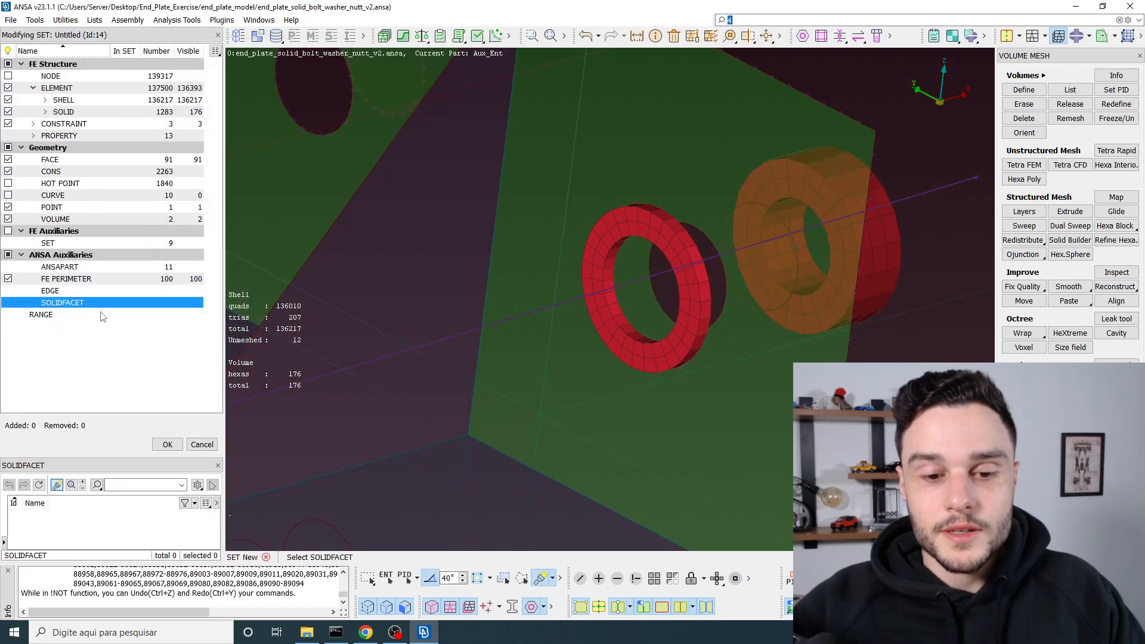
{"action": "left_click", "coordinate": [646, 221]}
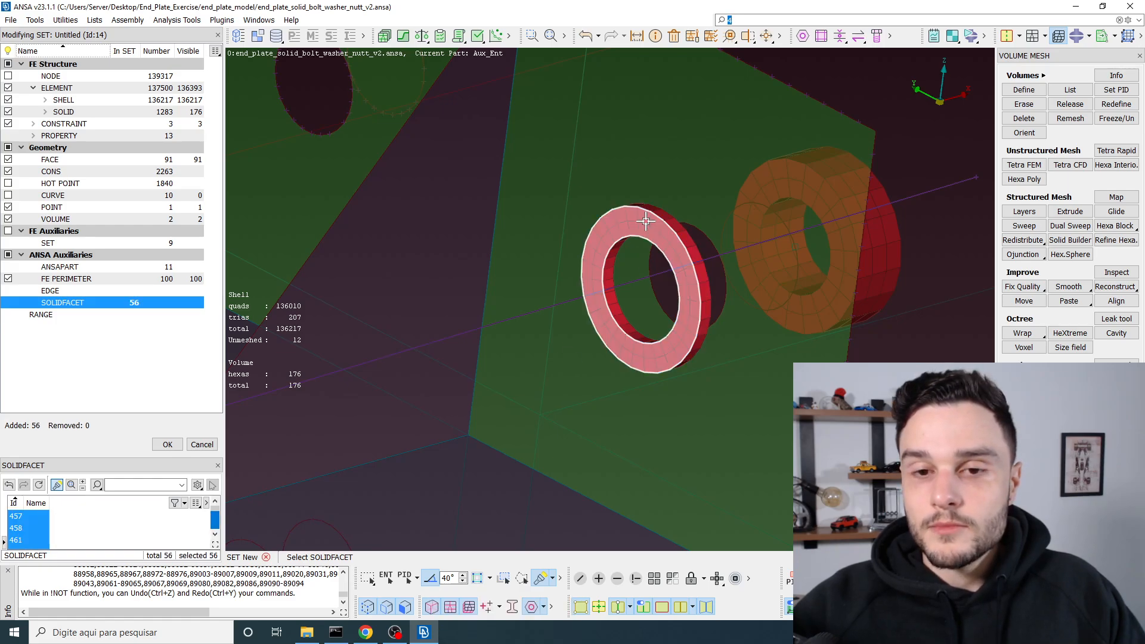
{"action": "middle_click", "coordinate": [646, 220]}
Output the set of bolt-side washer facets as Surface with output type ELEMENT
{"action": "left_click", "coordinate": [187, 96]}
{"action": "left_click", "coordinate": [188, 111]}
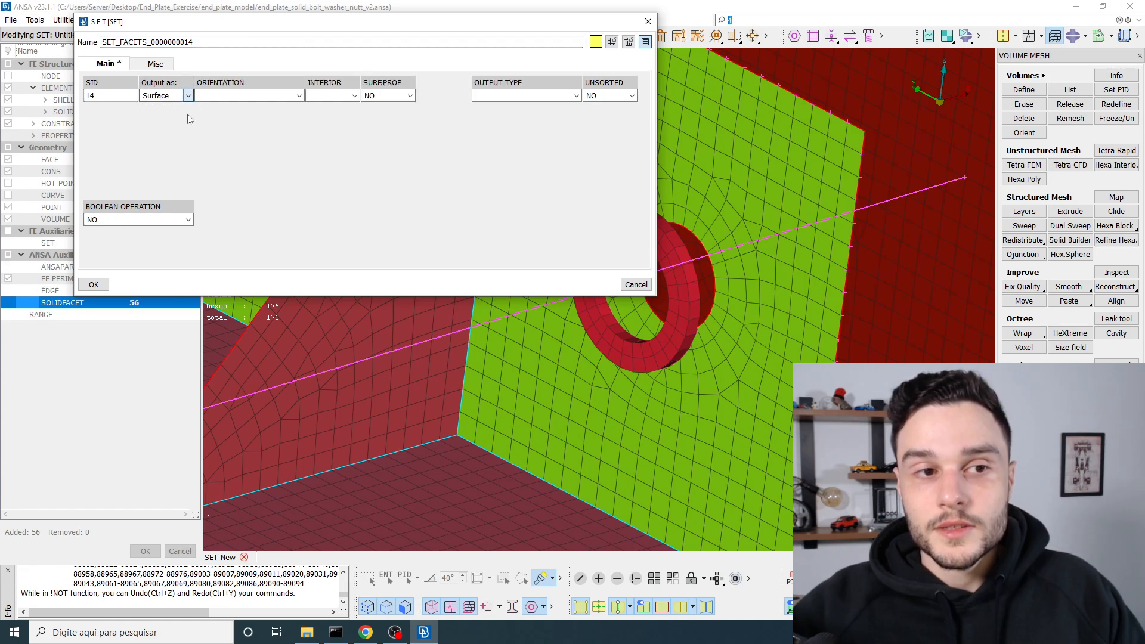
{"action": "left_click", "coordinate": [483, 95]}
{"action": "left_click", "coordinate": [489, 110]}
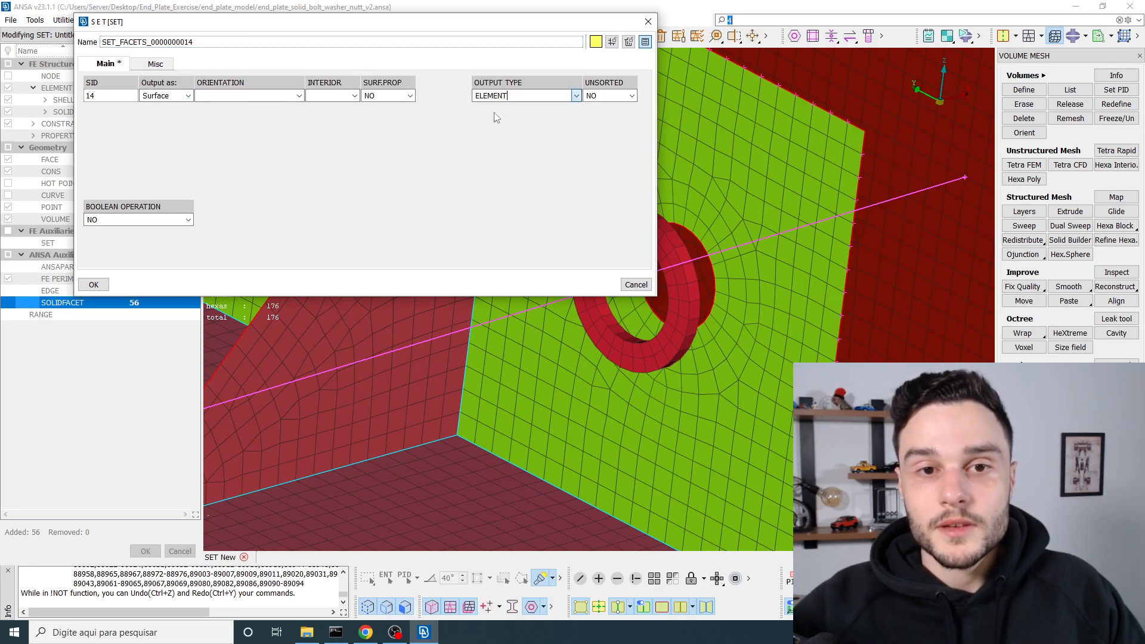
Name the set of bolt-side washer facets washer_to_bolt and save it
{"action": "double_click", "coordinate": [232, 42]}
{"action": "type", "text": "washer_"}
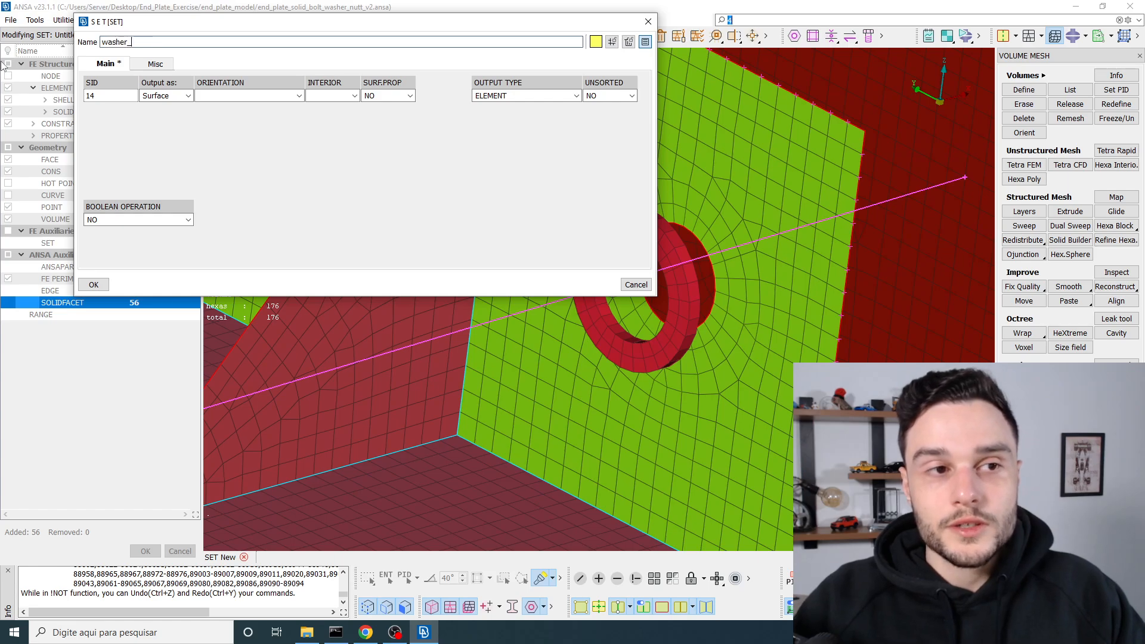
{"action": "type", "text": "to_"}
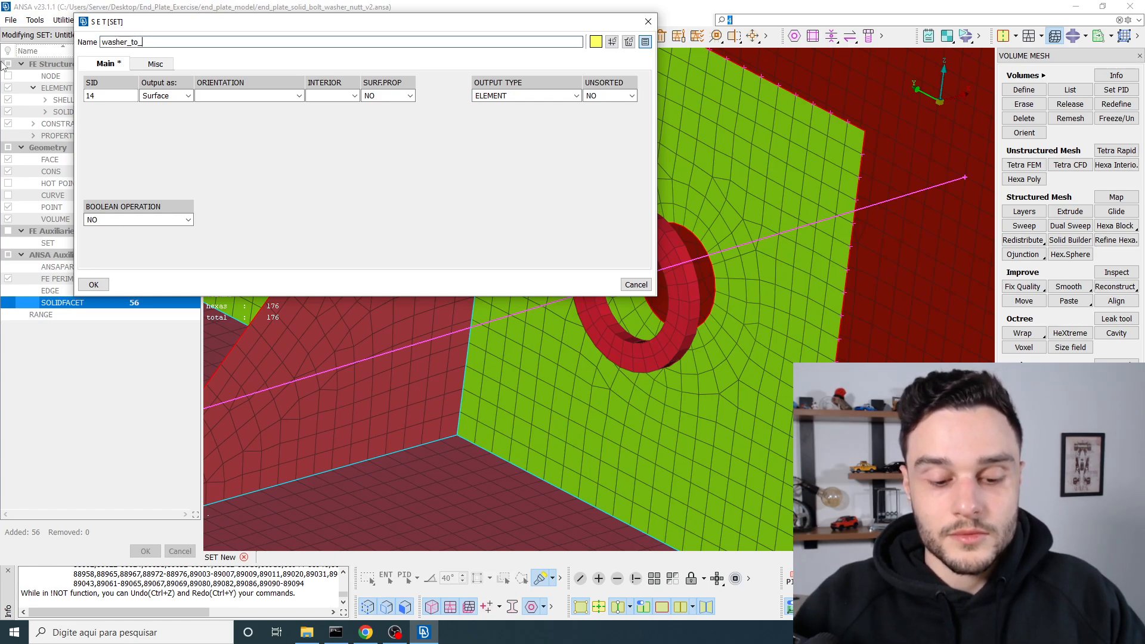
{"action": "type", "text": "bolt"}
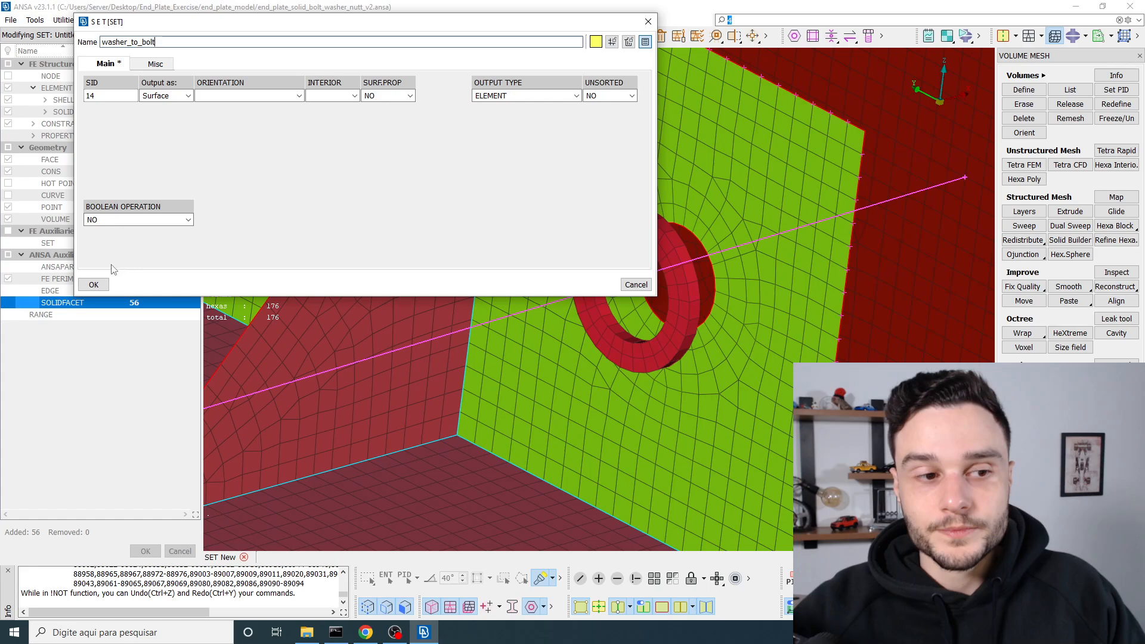
{"action": "left_click", "coordinate": [97, 284]}
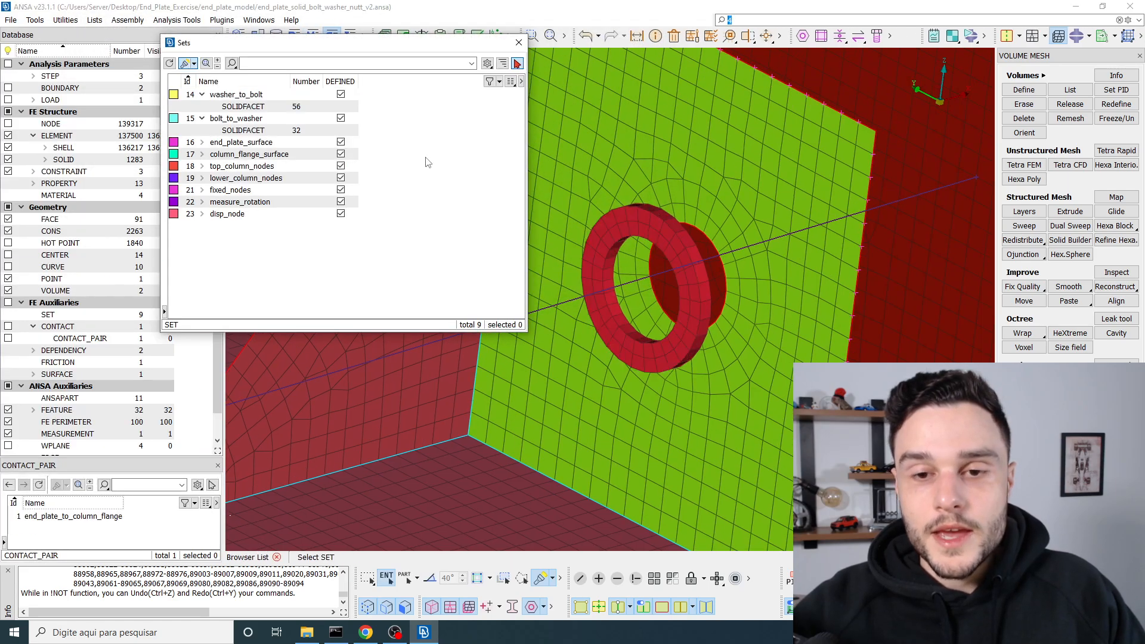
Create another SOLIDFACET set containing the same washer's opposite ring-shaped face, the one towards the plate
{"action": "scroll", "coordinate": [693, 240], "scroll_direction": "up", "scroll_amount": 3}
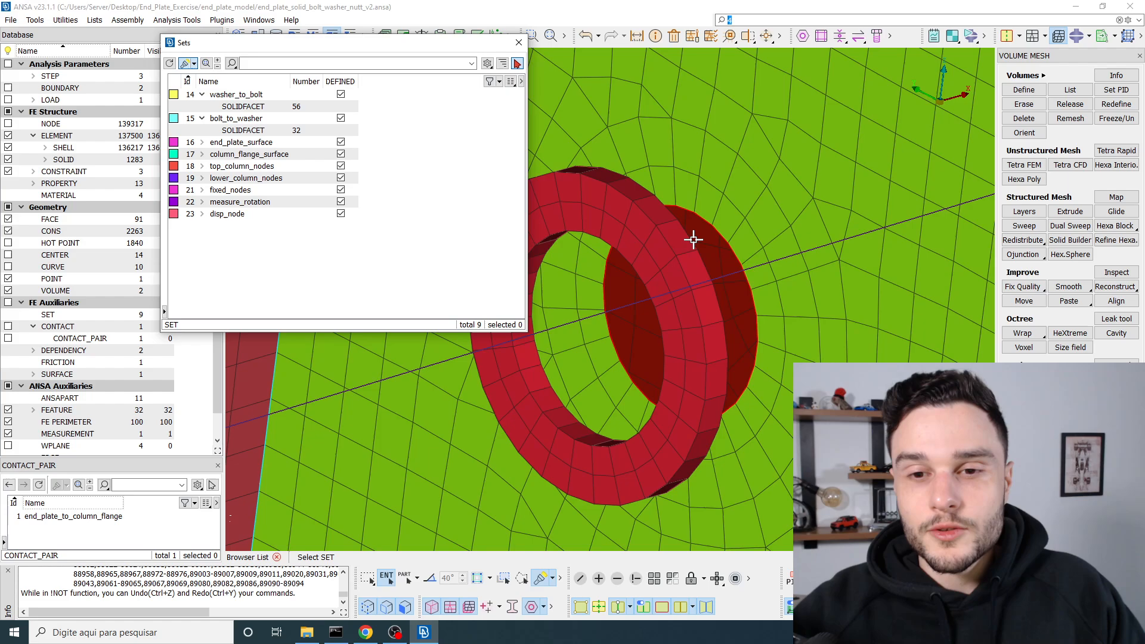
{"action": "left_click_drag", "start_coordinate": [693, 241], "coordinate": [619, 203], "text": "ctrl"}
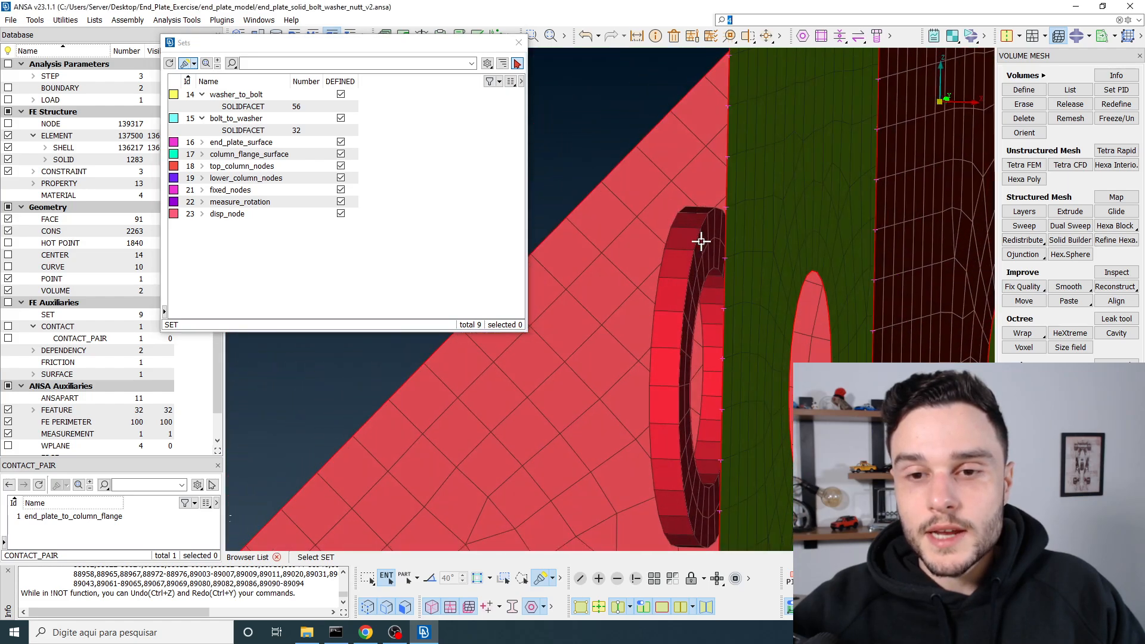
{"action": "left_click_drag", "start_coordinate": [708, 236], "coordinate": [759, 161], "text": "ctrl"}
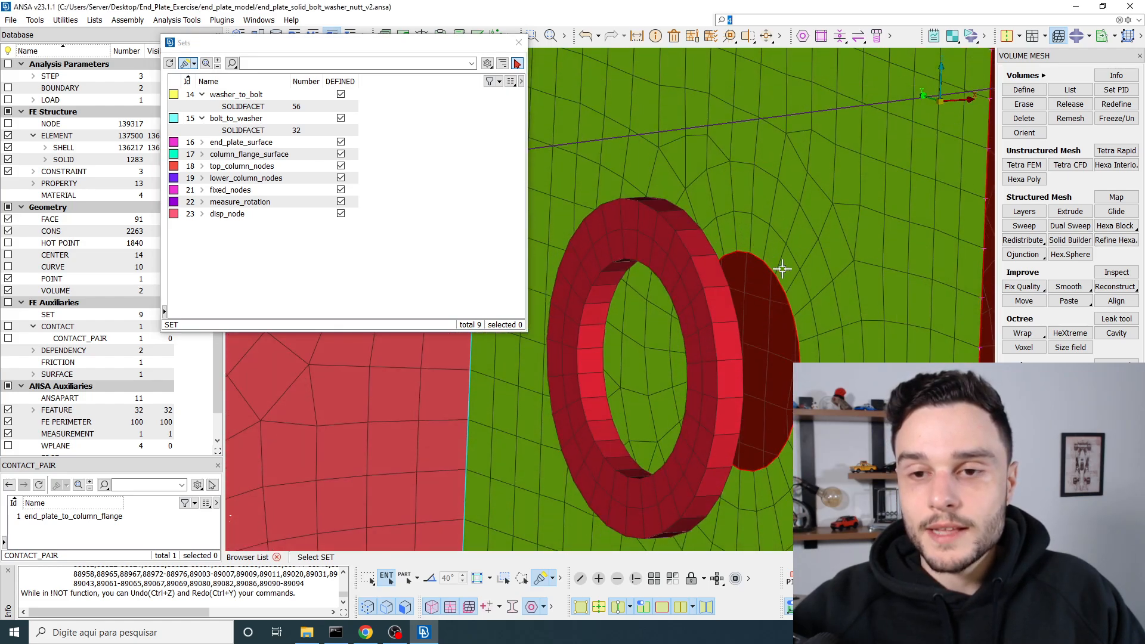
{"action": "left_click_drag", "start_coordinate": [782, 269], "coordinate": [695, 205], "text": "ctrl"}
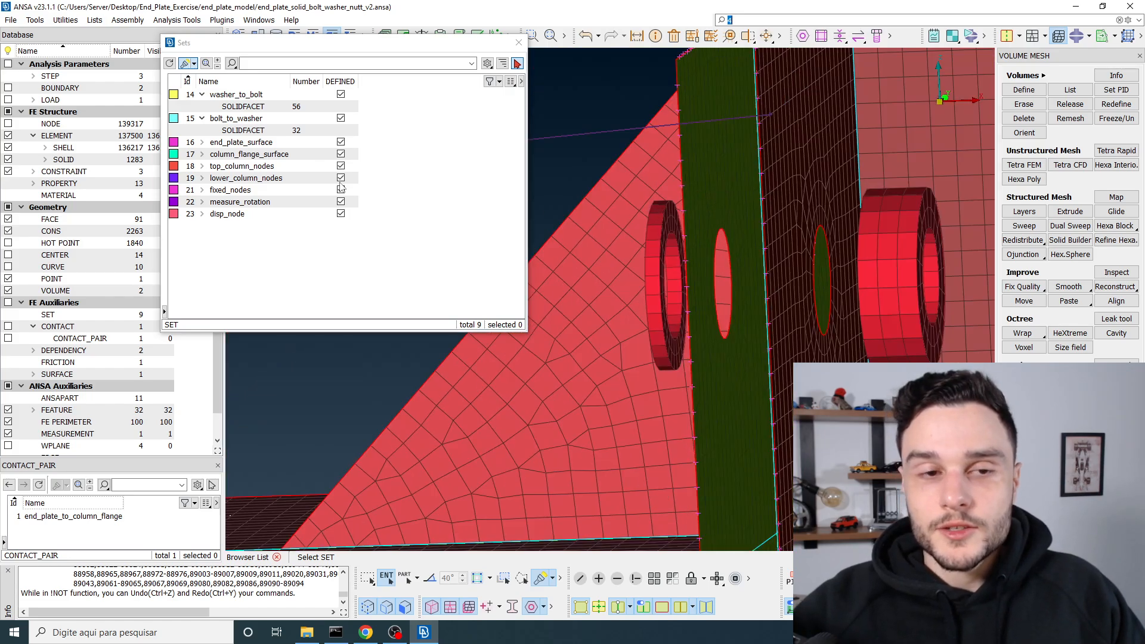
{"action": "right_click", "coordinate": [414, 130]}
{"action": "mouse_move", "coordinate": [444, 197]}
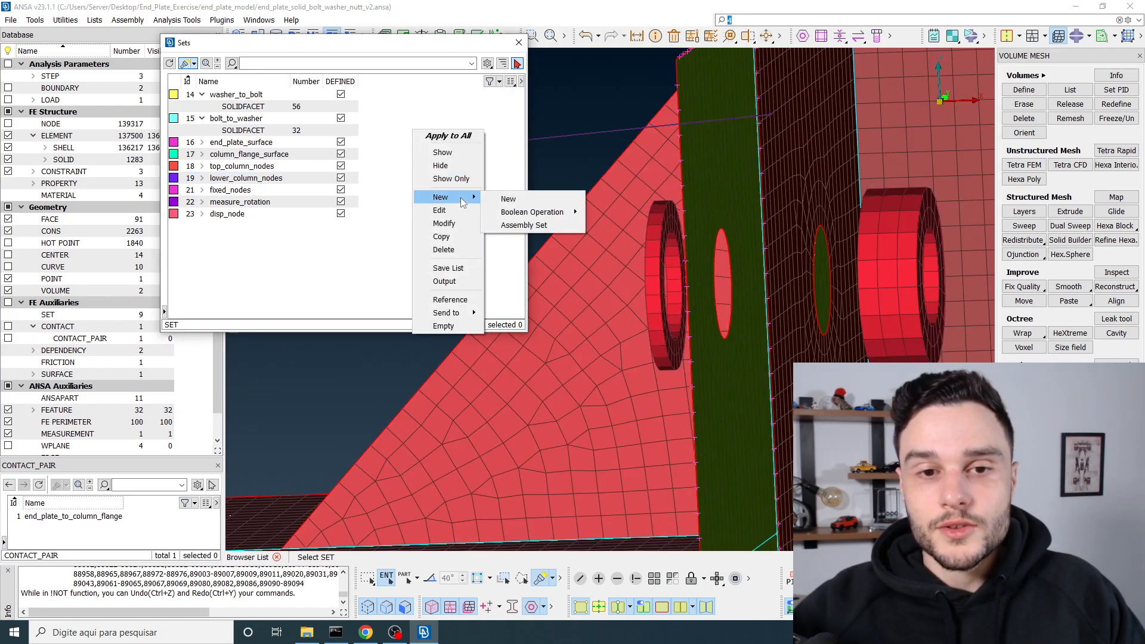
{"action": "left_click", "coordinate": [518, 201]}
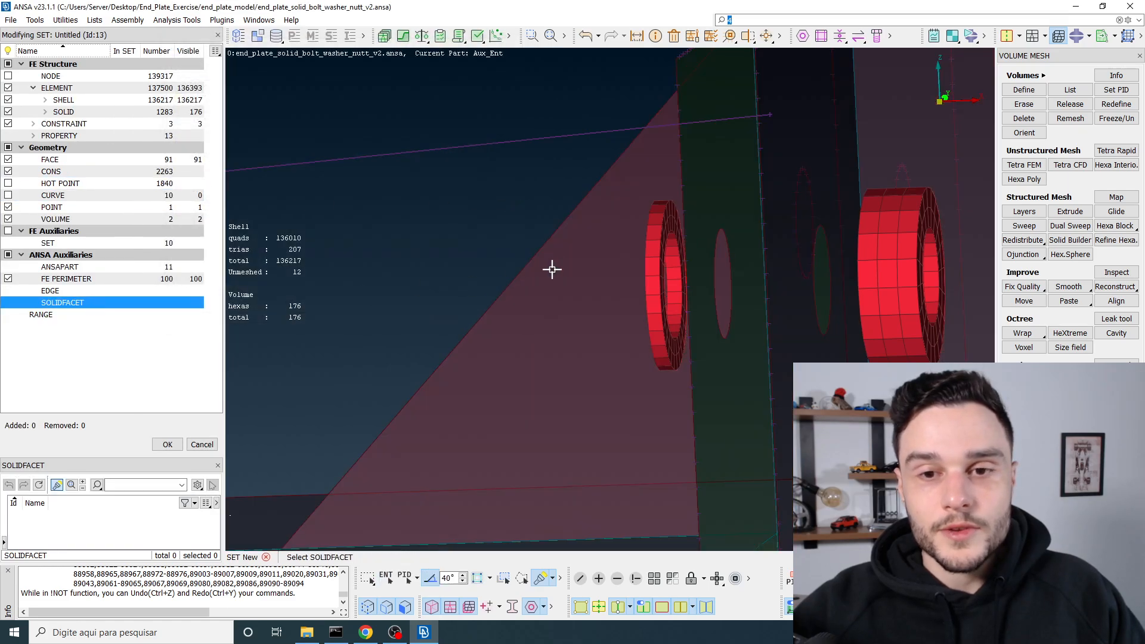
{"action": "scroll", "coordinate": [682, 220], "scroll_direction": "up", "scroll_amount": 3}
{"action": "left_click", "coordinate": [652, 216]}
{"action": "scroll", "coordinate": [653, 216], "scroll_direction": "down", "scroll_amount": 3}
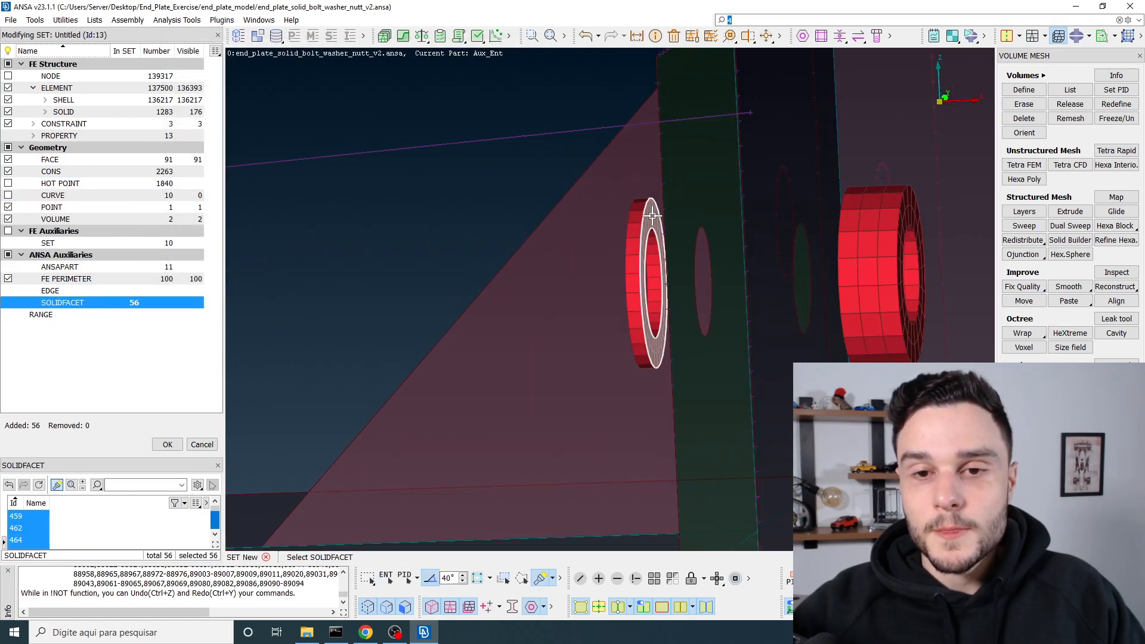
{"action": "middle_click", "coordinate": [652, 216]}
Output the set of plate-side washer facets as Surface with output type ELEMENT
{"action": "left_click", "coordinate": [184, 98]}
{"action": "left_click", "coordinate": [181, 117]}
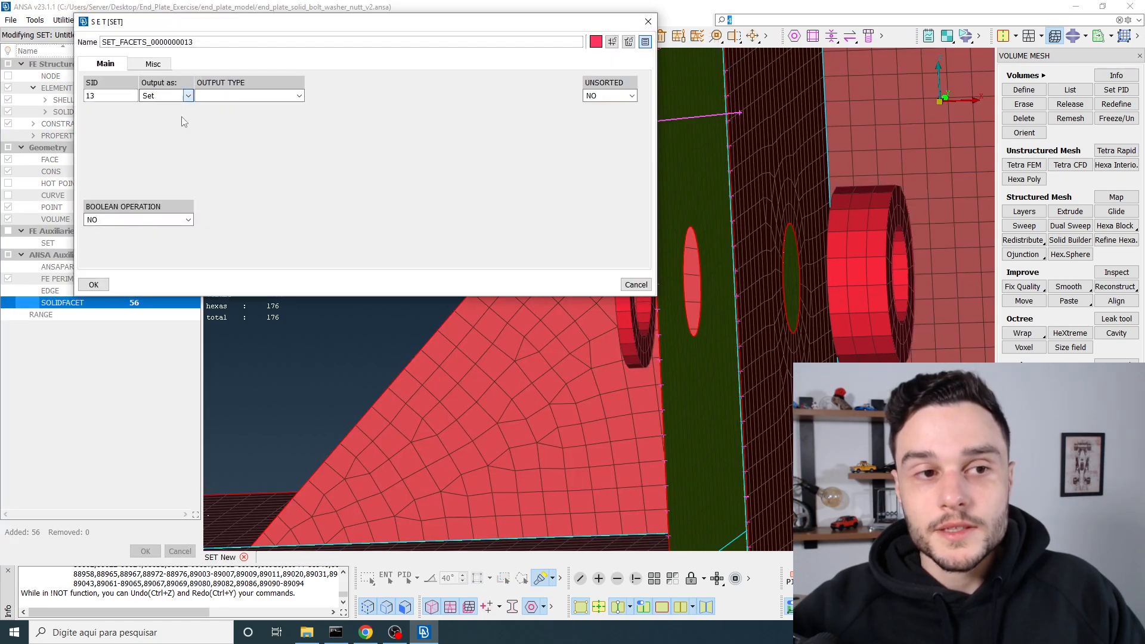
{"action": "left_click", "coordinate": [226, 98]}
{"action": "left_click", "coordinate": [506, 101]}
{"action": "left_click", "coordinate": [498, 99]}
{"action": "left_click", "coordinate": [496, 118]}
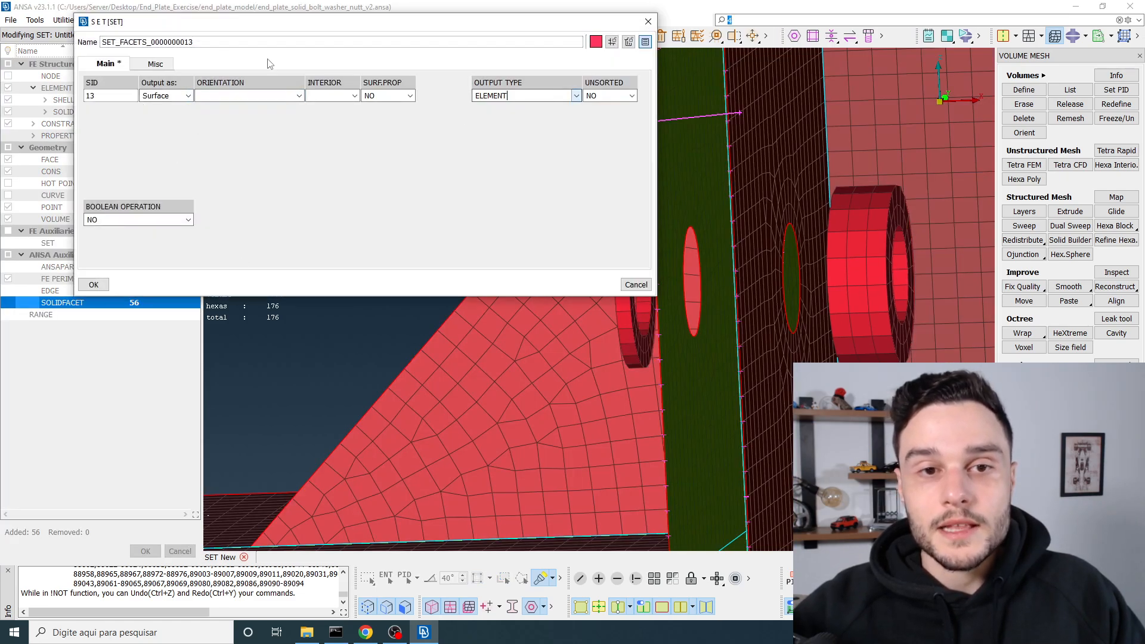
Name the set of plate-side washer facets washer_to_end_plate and save it
{"action": "double_click", "coordinate": [238, 42]}
{"action": "type", "text": "washer"}
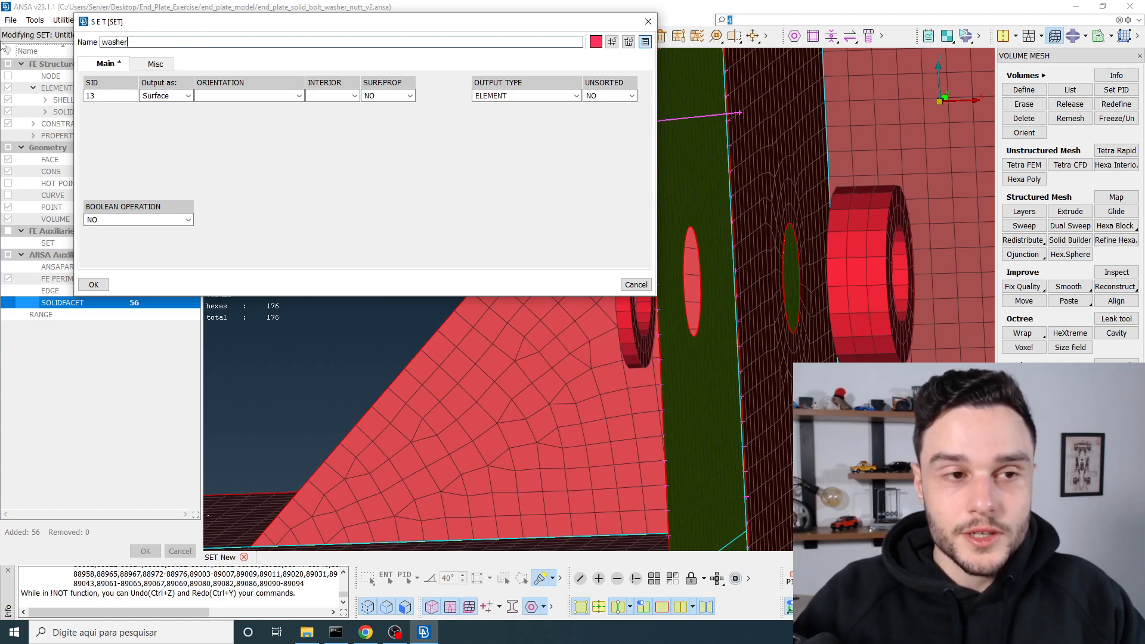
{"action": "type", "text": "_to_end_"}
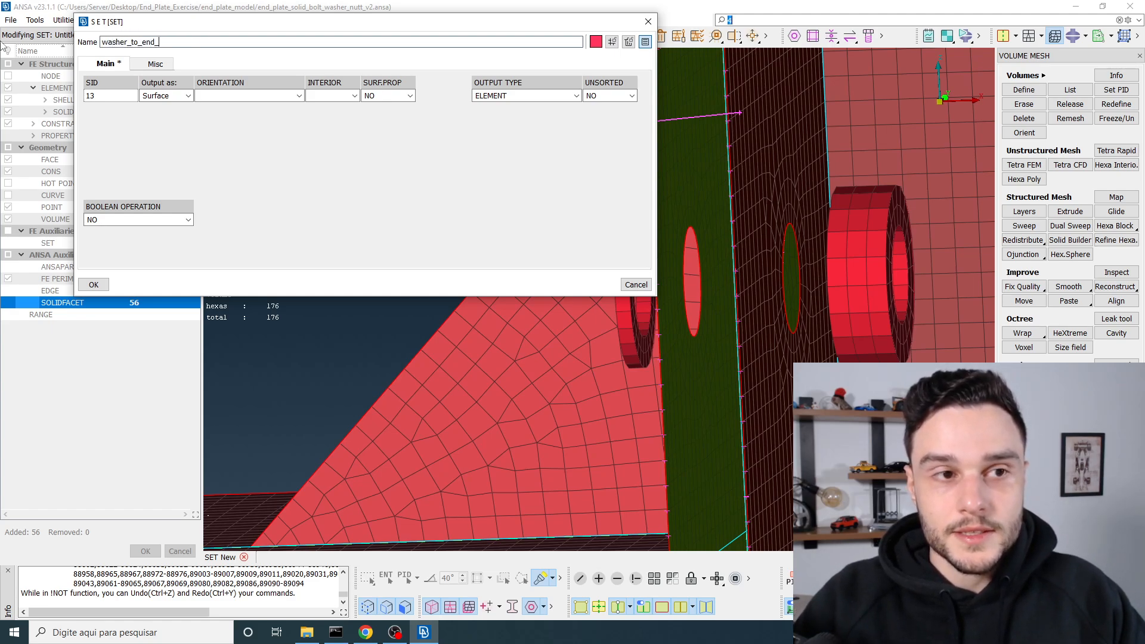
{"action": "type", "text": "plate"}
{"action": "left_click", "coordinate": [93, 285]}
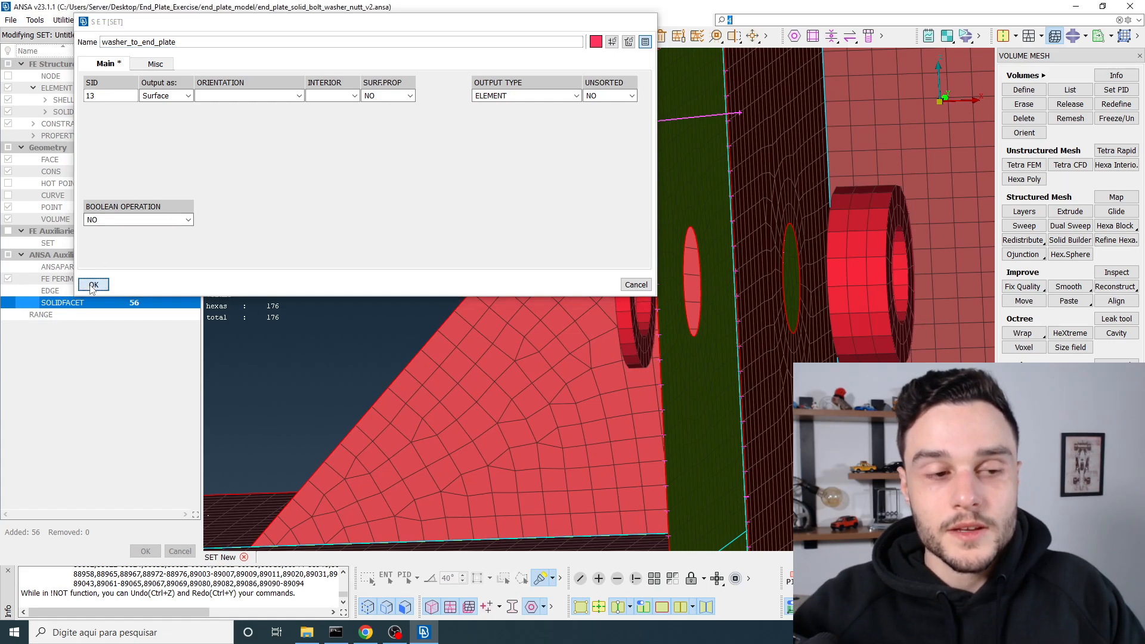
Start a new set and switch the model's display colouring to ENT mode to distinguish the two sides of the shells
{"action": "right_click", "coordinate": [445, 139]}
{"action": "mouse_move", "coordinate": [480, 210]}
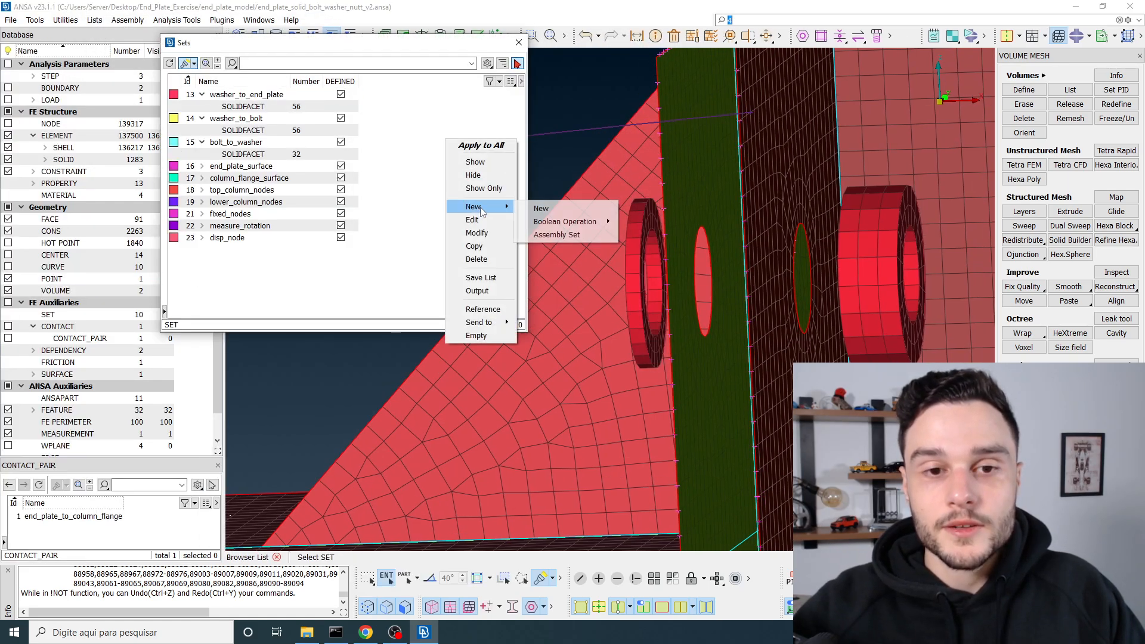
{"action": "left_click", "coordinate": [541, 208]}
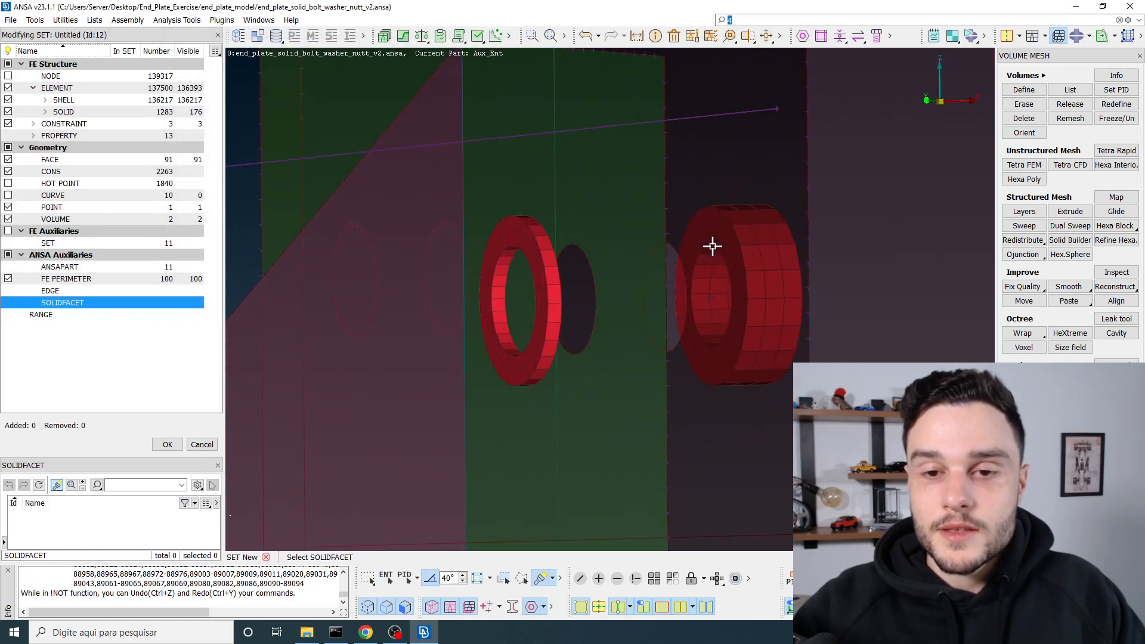
{"action": "scroll", "coordinate": [712, 246], "scroll_direction": "down", "scroll_amount": 5}
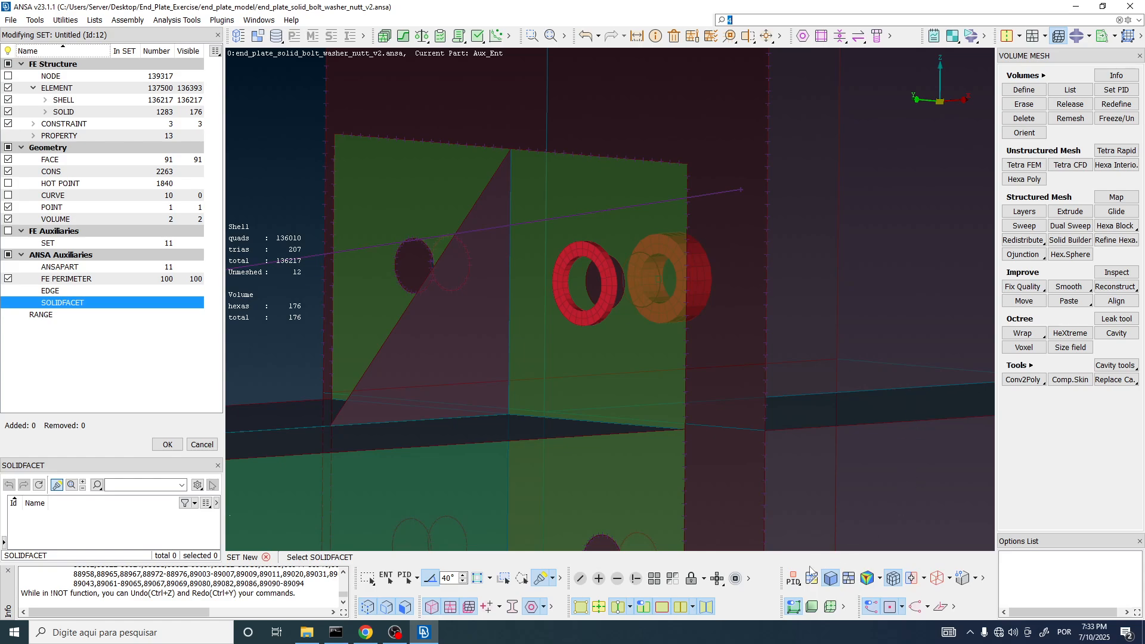
{"action": "left_click", "coordinate": [794, 579]}
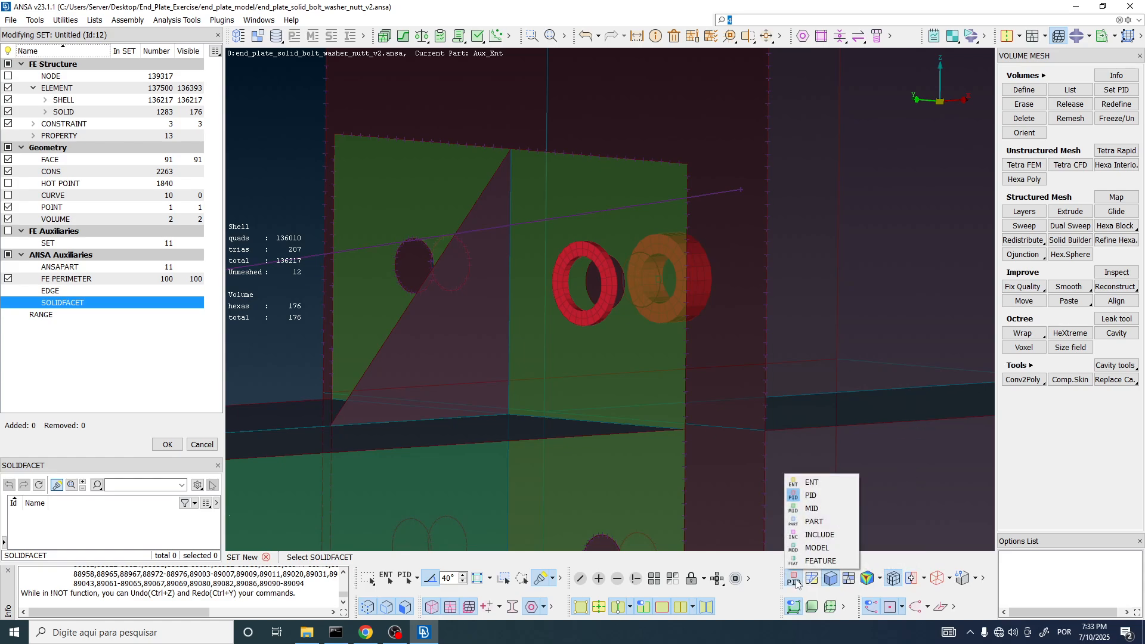
{"action": "left_click", "coordinate": [814, 482]}
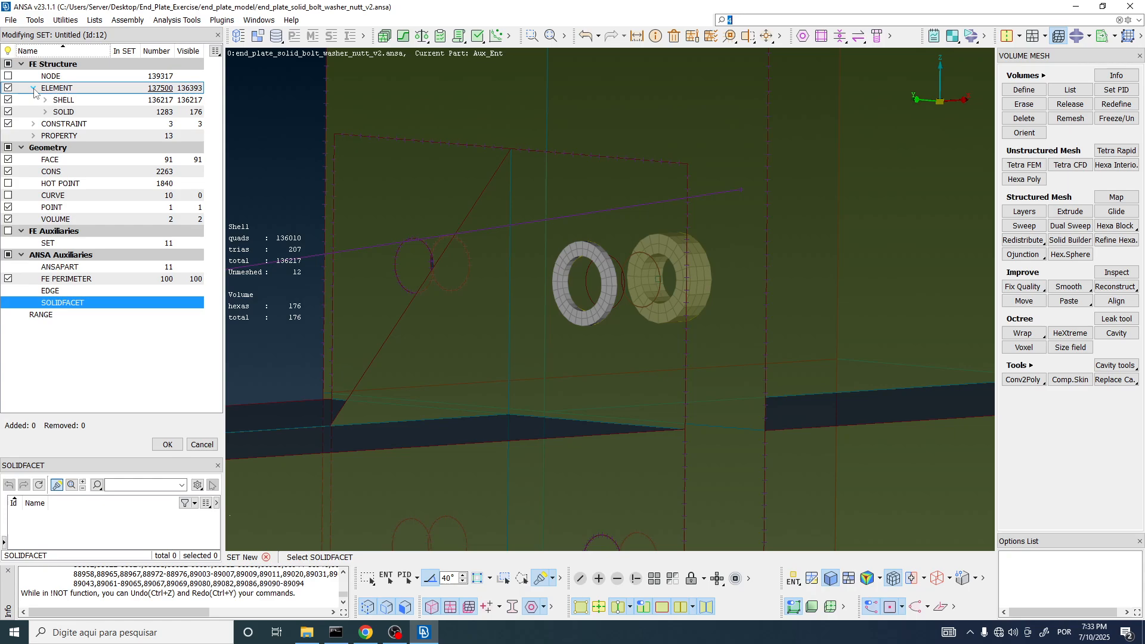
Fill the new set with the end plate's SHELL elements around the bolt hole facing the washer, beside the triangular stiffener
{"action": "left_click", "coordinate": [64, 101]}
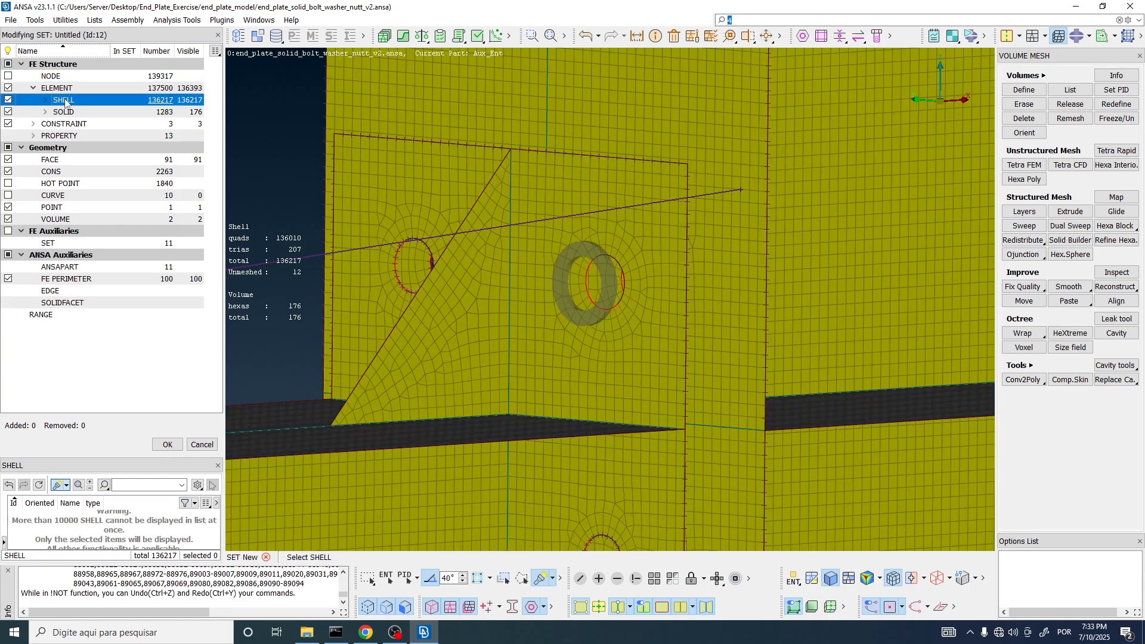
{"action": "scroll", "coordinate": [626, 346], "scroll_direction": "up", "scroll_amount": 4}
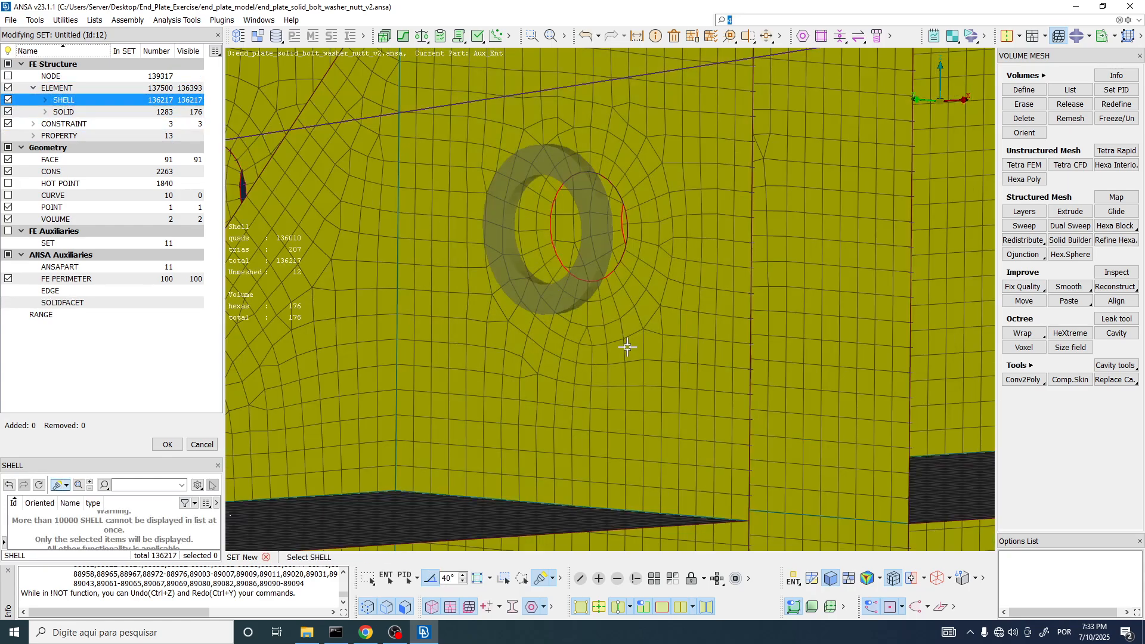
{"action": "left_click_drag", "start_coordinate": [628, 345], "coordinate": [617, 366], "text": "ctrl"}
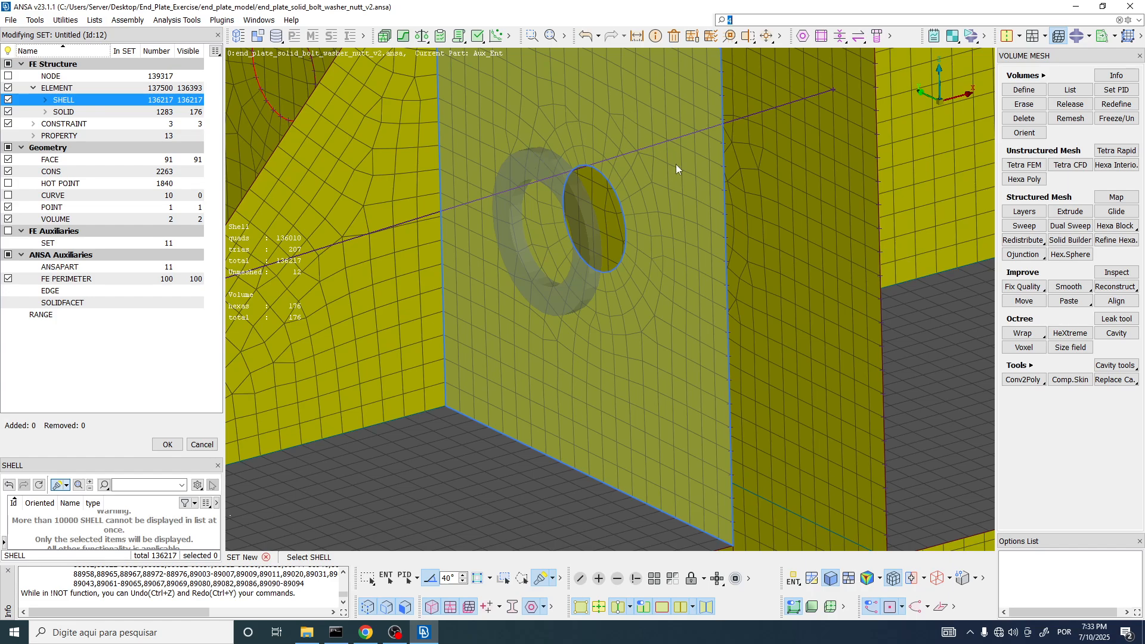
{"action": "left_click_drag", "start_coordinate": [598, 382], "coordinate": [688, 287], "text": "ctrl"}
{"action": "scroll", "coordinate": [528, 264], "scroll_direction": "down", "scroll_amount": 5}
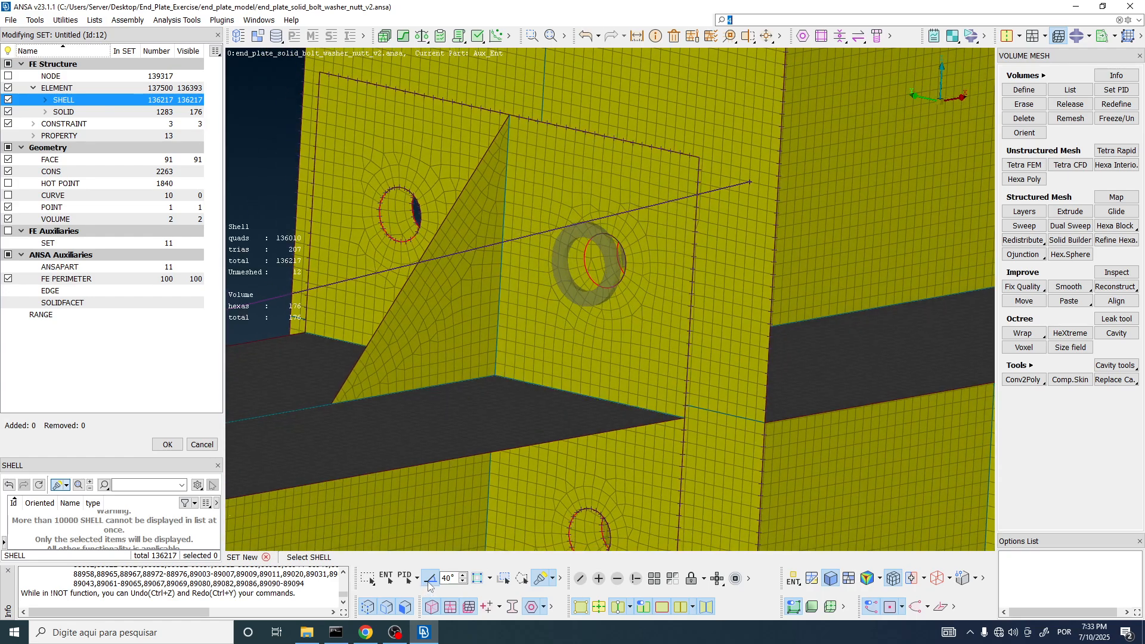
{"action": "left_click", "coordinate": [587, 173]}
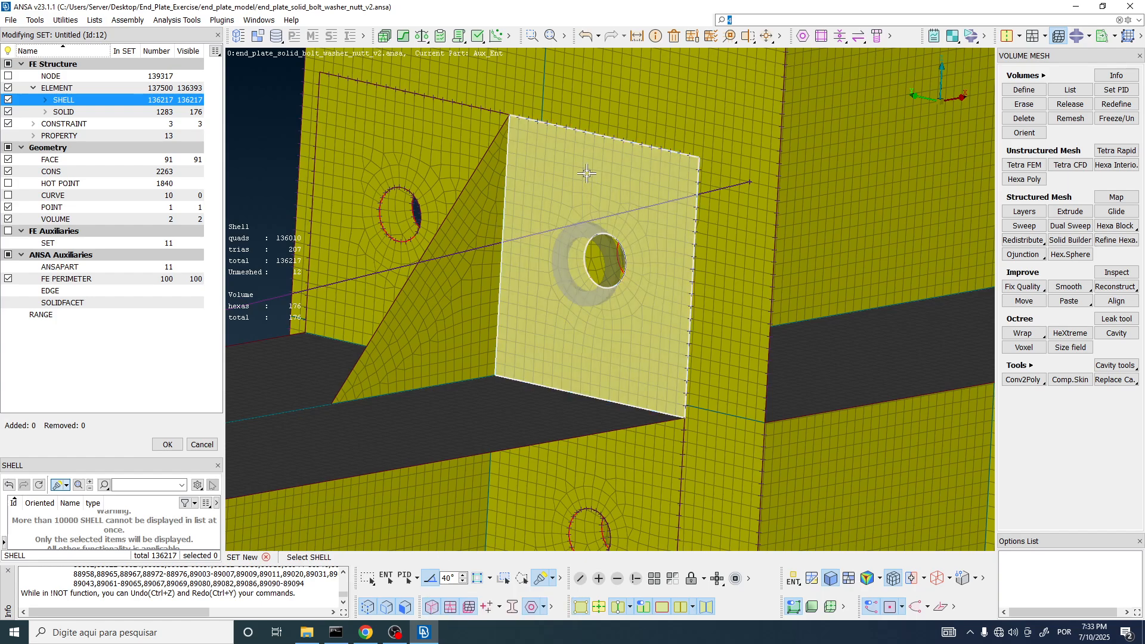
{"action": "left_click_drag", "start_coordinate": [587, 174], "coordinate": [648, 278], "text": "ctrl"}
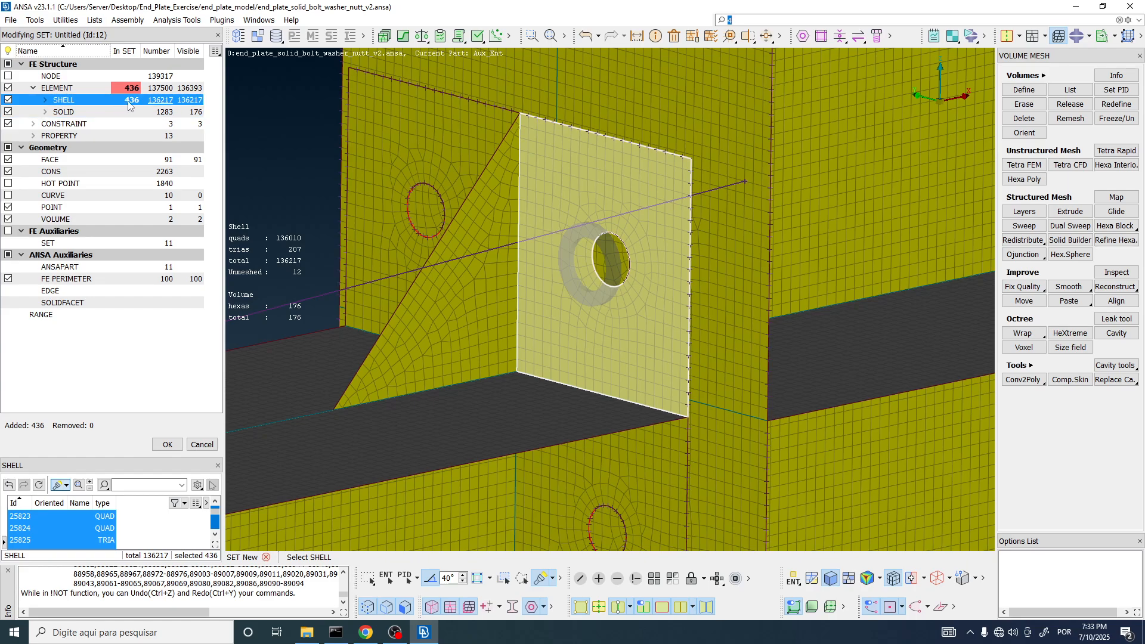
{"action": "middle_click", "coordinate": [485, 216]}
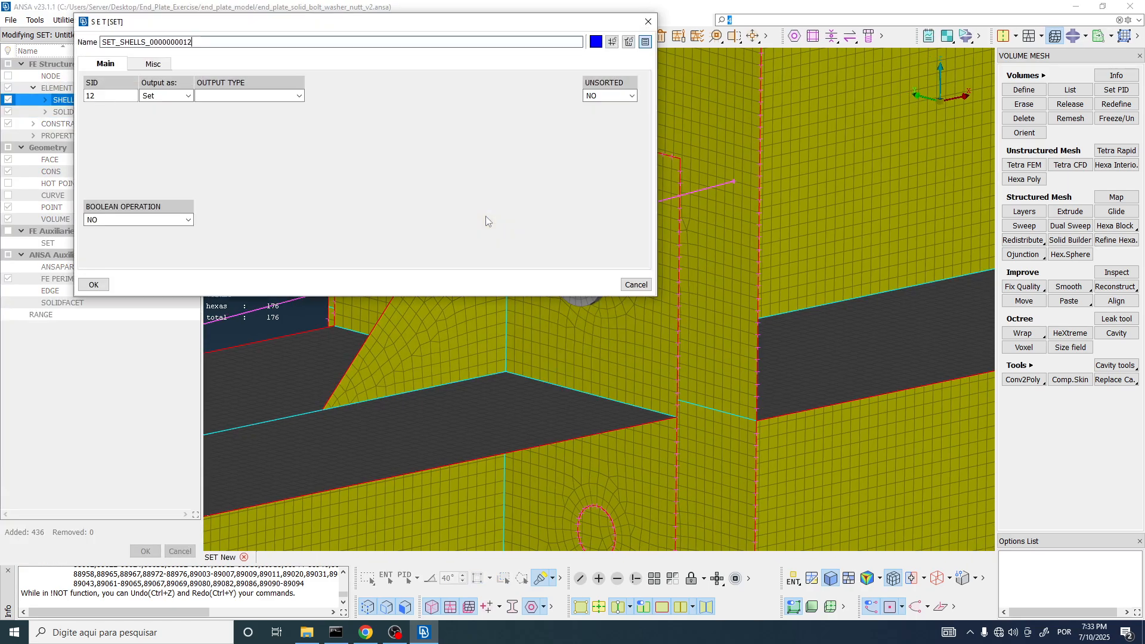
Output the end plate shell set as Surface with orientation SNEG and output type ELEMENT
{"action": "left_click", "coordinate": [142, 96]}
{"action": "left_click", "coordinate": [161, 116]}
{"action": "left_click", "coordinate": [212, 97]}
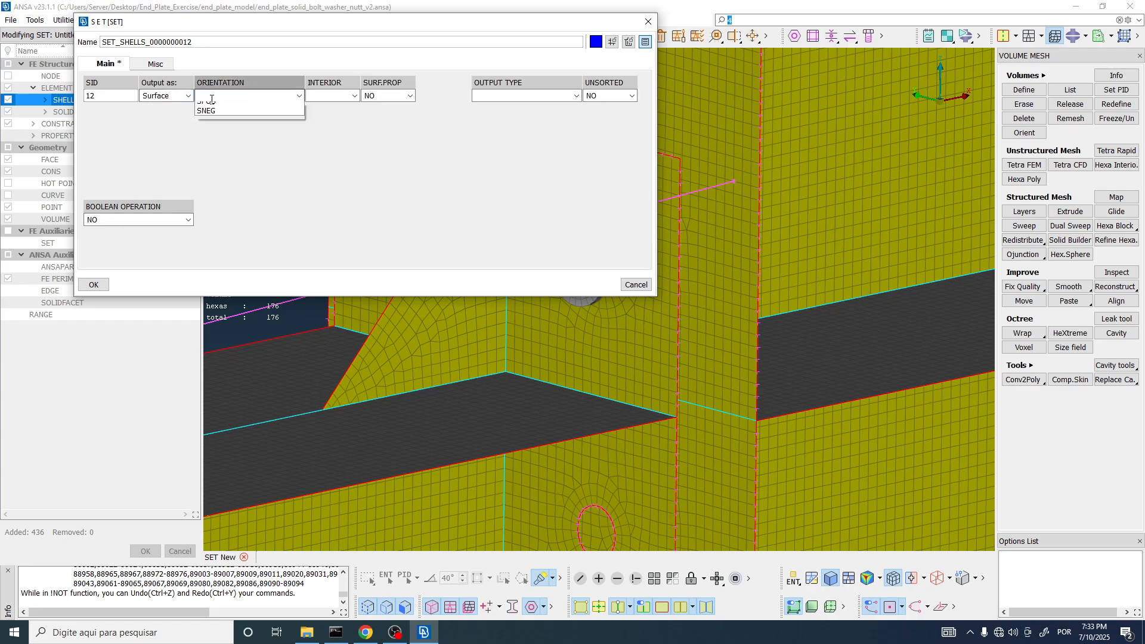
{"action": "left_click", "coordinate": [213, 127]}
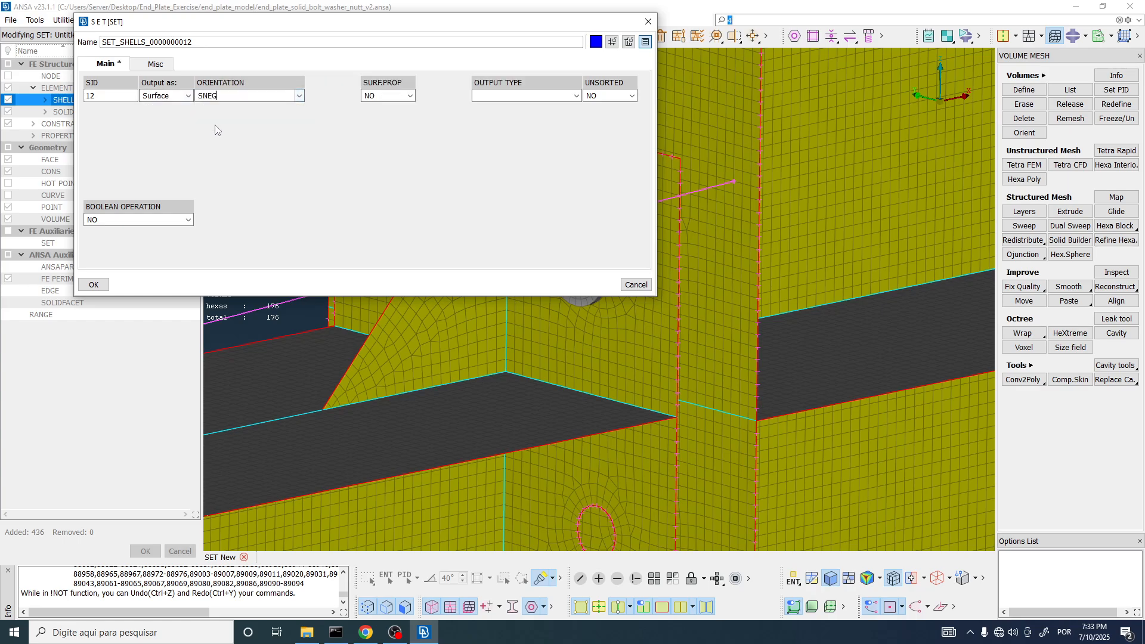
{"action": "left_click", "coordinate": [522, 95]}
{"action": "left_click", "coordinate": [495, 117]}
Name the set of end plate shells end_plate_to_washer and save it
{"action": "left_click_drag", "start_coordinate": [211, 43], "coordinate": [1, 45]}
{"action": "type", "text": "end"}
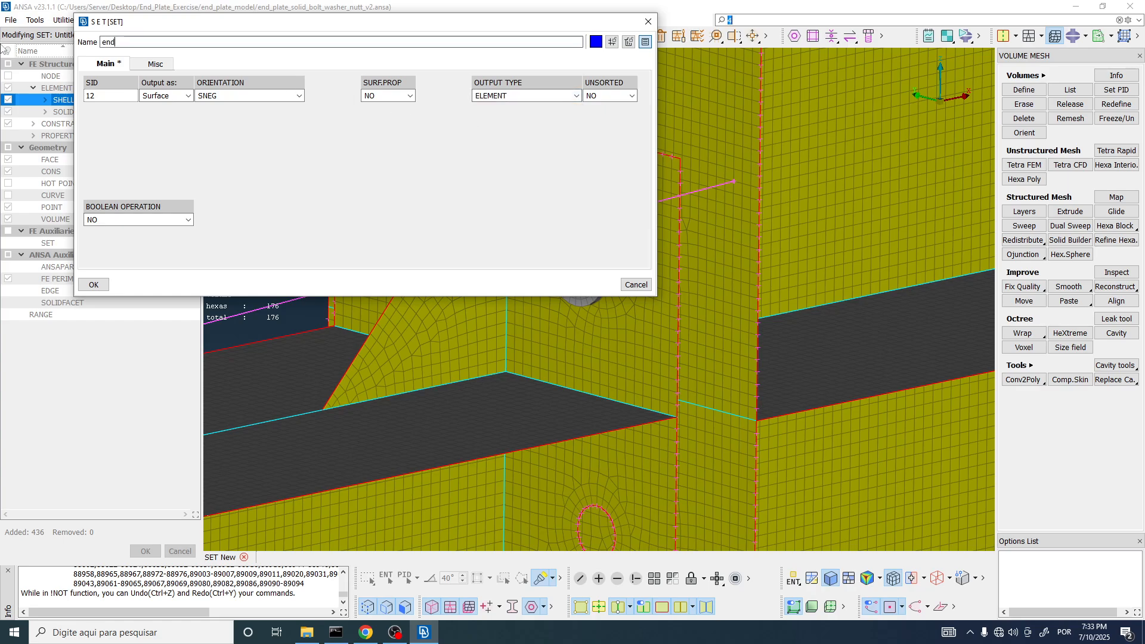
{"action": "type", "text": "_plate_"}
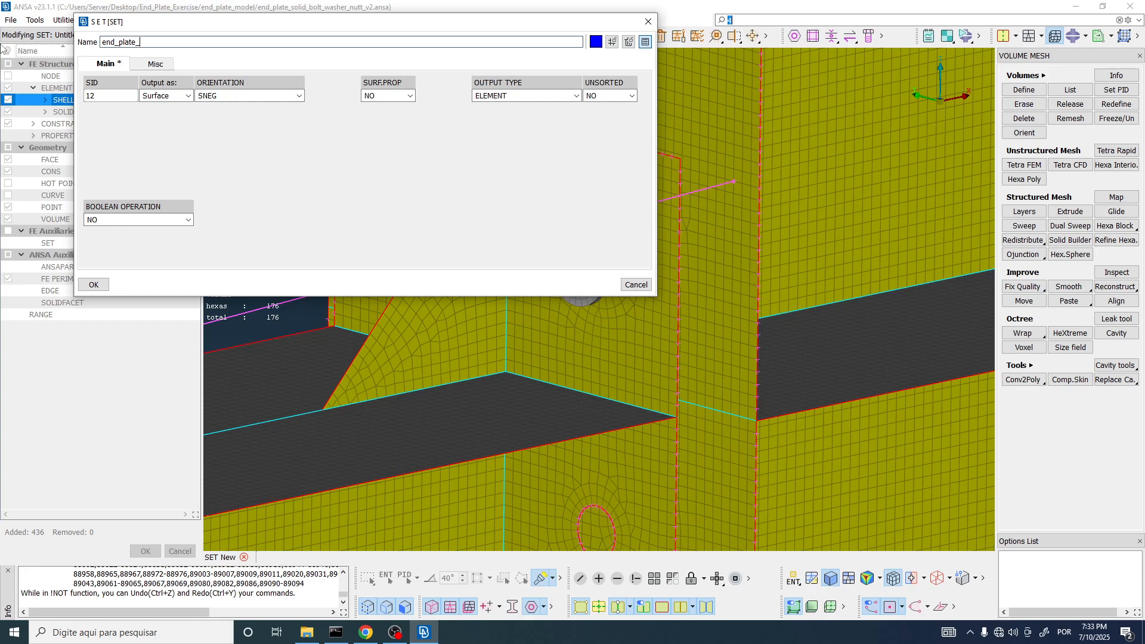
{"action": "type", "text": "to_washer"}
{"action": "key", "text": "Return"}
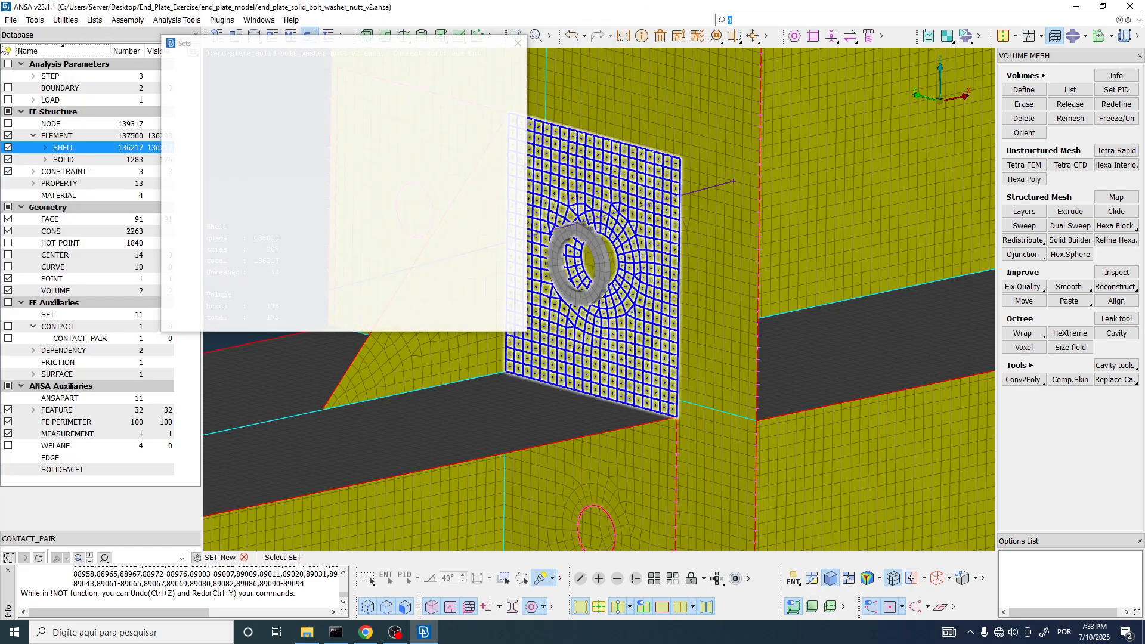
Create another set and add the column flange's SHELL elements around the same bolt hole, on the nut side
{"action": "left_click", "coordinate": [450, 192]}
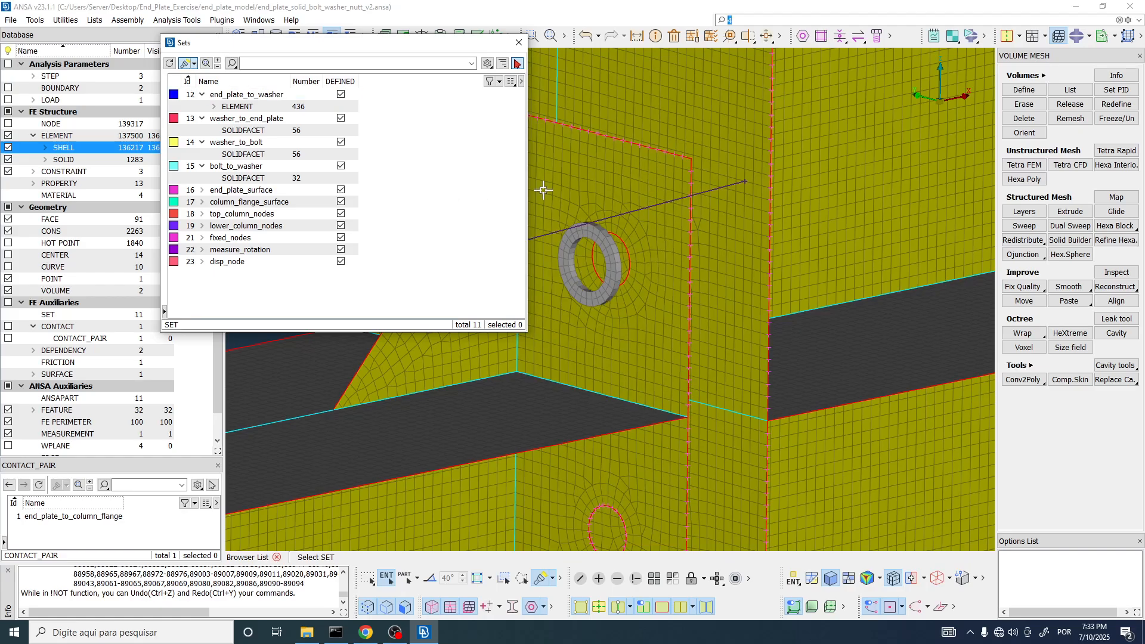
{"action": "scroll", "coordinate": [635, 212], "scroll_direction": "down", "scroll_amount": 3}
{"action": "scroll", "coordinate": [642, 228], "scroll_direction": "up", "scroll_amount": 3}
{"action": "mouse_move", "coordinate": [642, 228]}
{"action": "left_mouse_down", "text": "ctrl"}
{"action": "mouse_move", "coordinate": [609, 218]}
{"action": "mouse_move", "coordinate": [640, 224]}
{"action": "left_mouse_up", "text": "ctrl"}
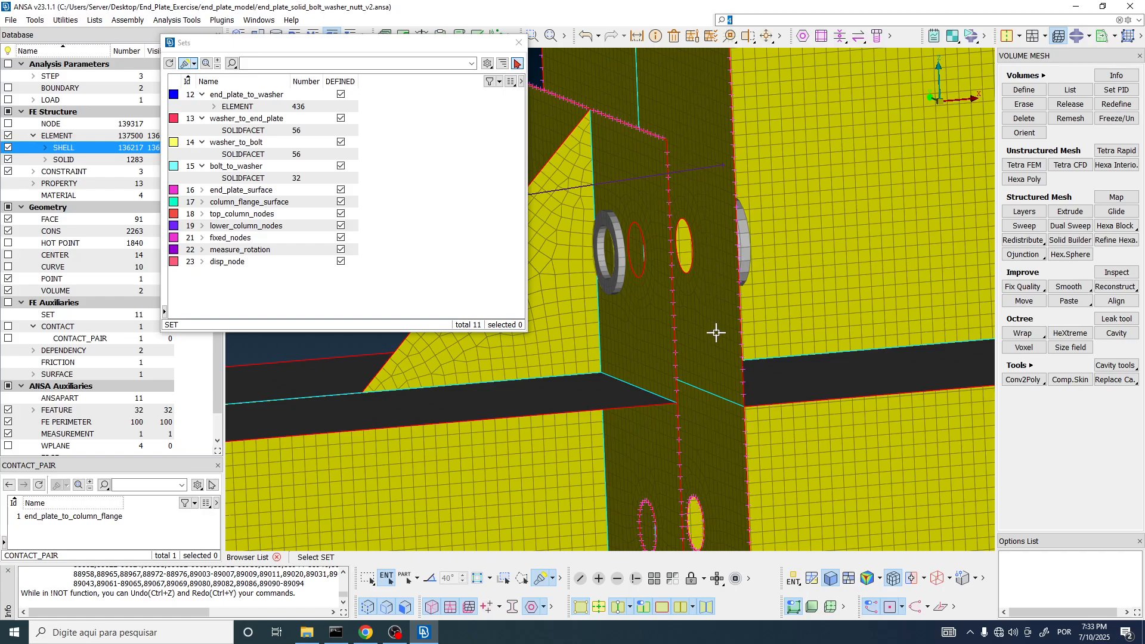
{"action": "left_click_drag", "start_coordinate": [717, 333], "coordinate": [652, 275], "text": "ctrl"}
{"action": "scroll", "coordinate": [708, 246], "scroll_direction": "up", "scroll_amount": 3}
{"action": "left_click_drag", "start_coordinate": [781, 237], "coordinate": [736, 229], "text": "ctrl"}
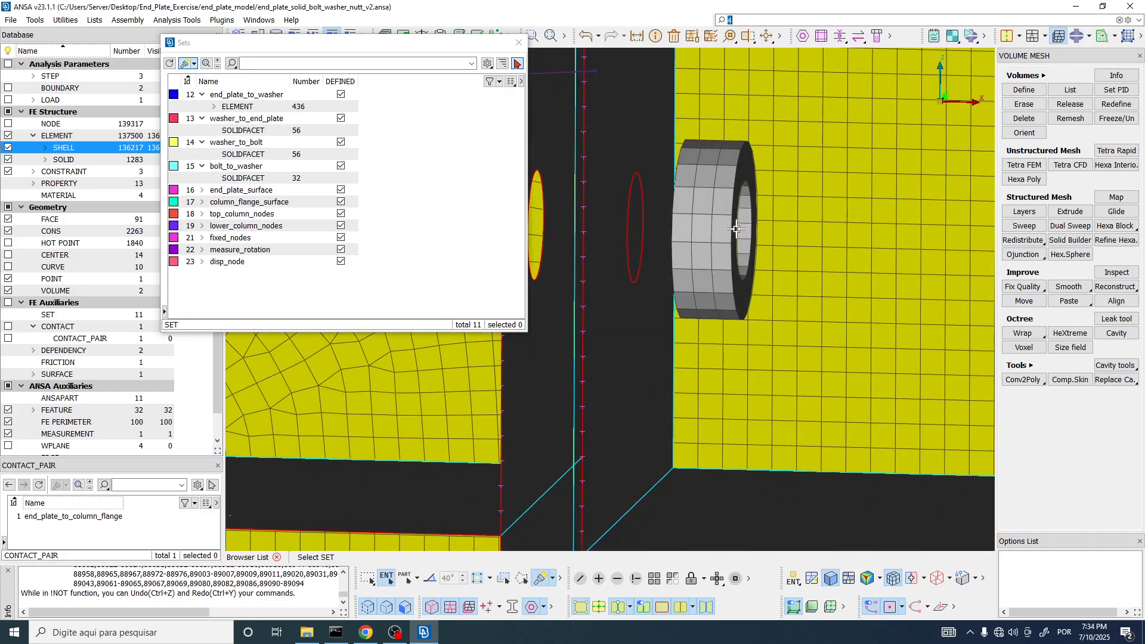
{"action": "left_click_drag", "start_coordinate": [618, 159], "coordinate": [591, 171], "text": "ctrl"}
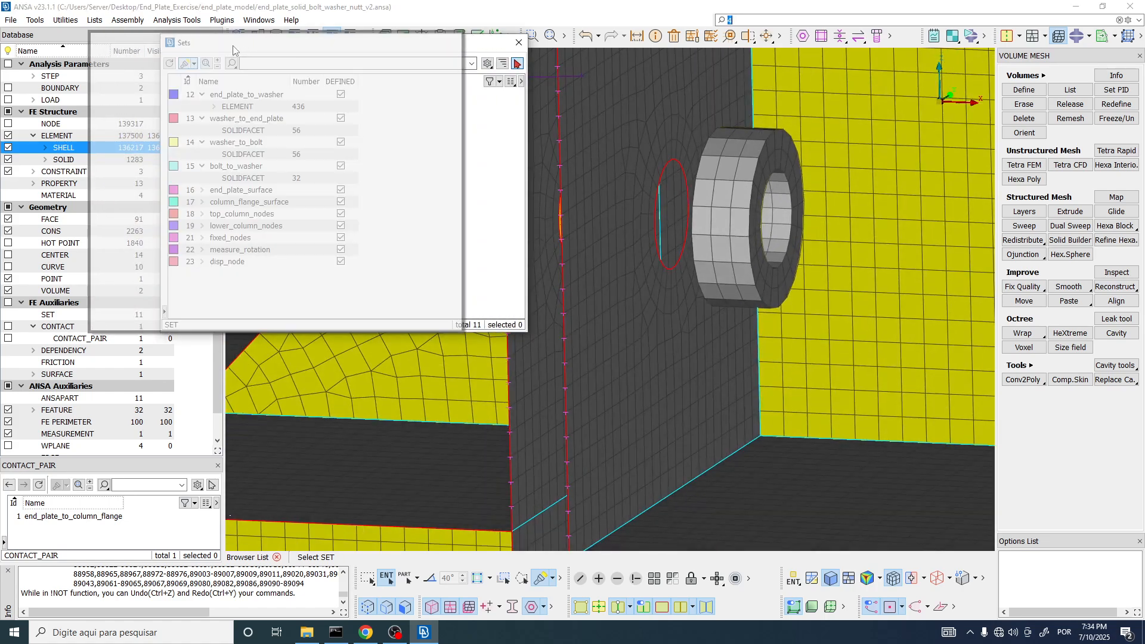
{"action": "left_click_drag", "start_coordinate": [310, 42], "coordinate": [242, 39]}
{"action": "right_click", "coordinate": [330, 135]}
{"action": "mouse_move", "coordinate": [364, 202]}
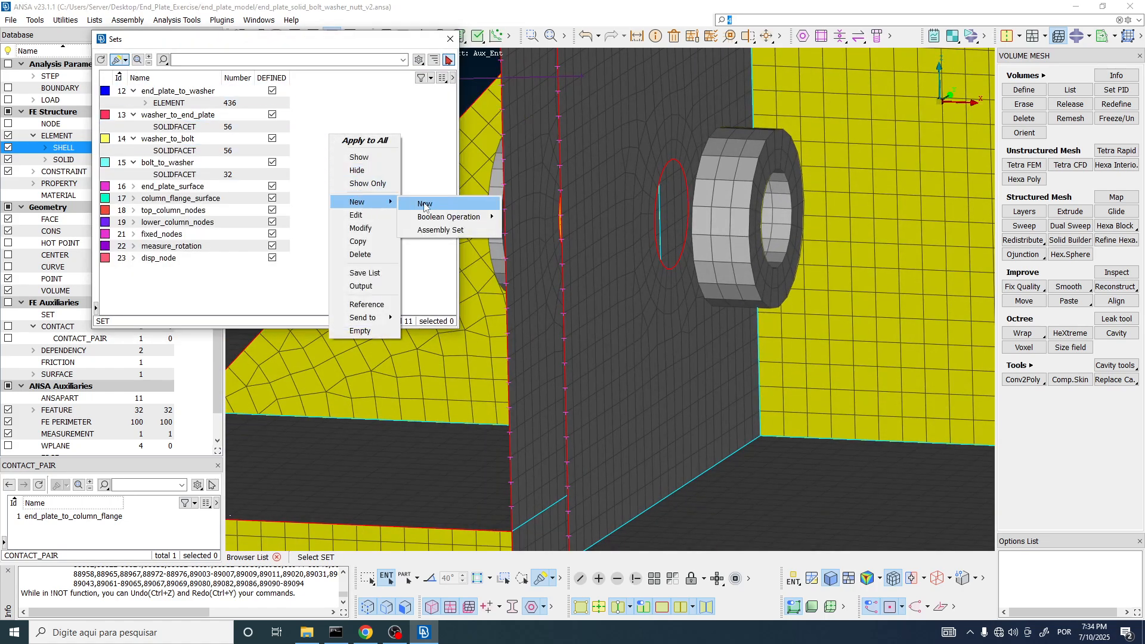
{"action": "left_click", "coordinate": [420, 203]}
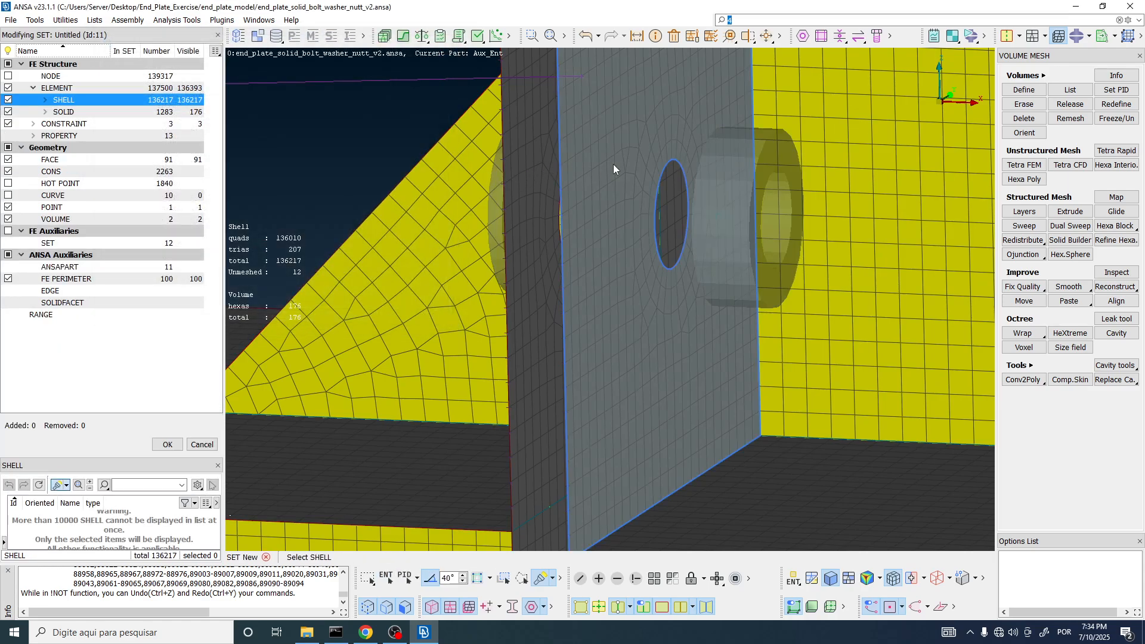
{"action": "left_click", "coordinate": [613, 166]}
Remove the column flange shells above the horizontal seam line from the set, keeping the region around the bolt hole
{"action": "scroll", "coordinate": [615, 197], "scroll_direction": "down", "scroll_amount": 6}
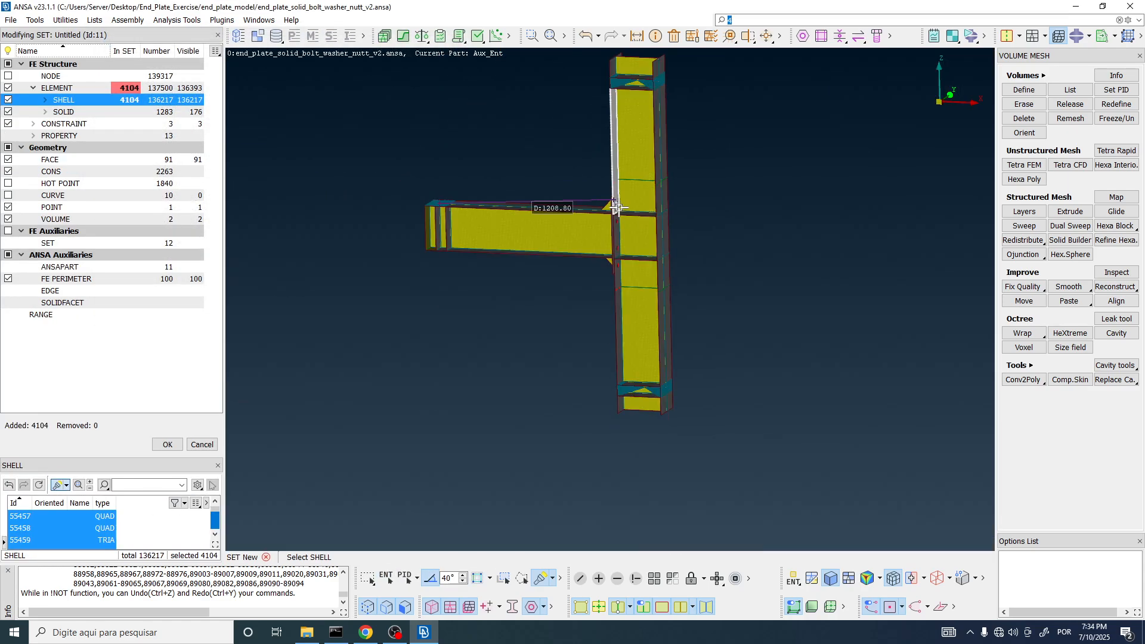
{"action": "scroll", "coordinate": [617, 208], "scroll_direction": "up", "scroll_amount": 5}
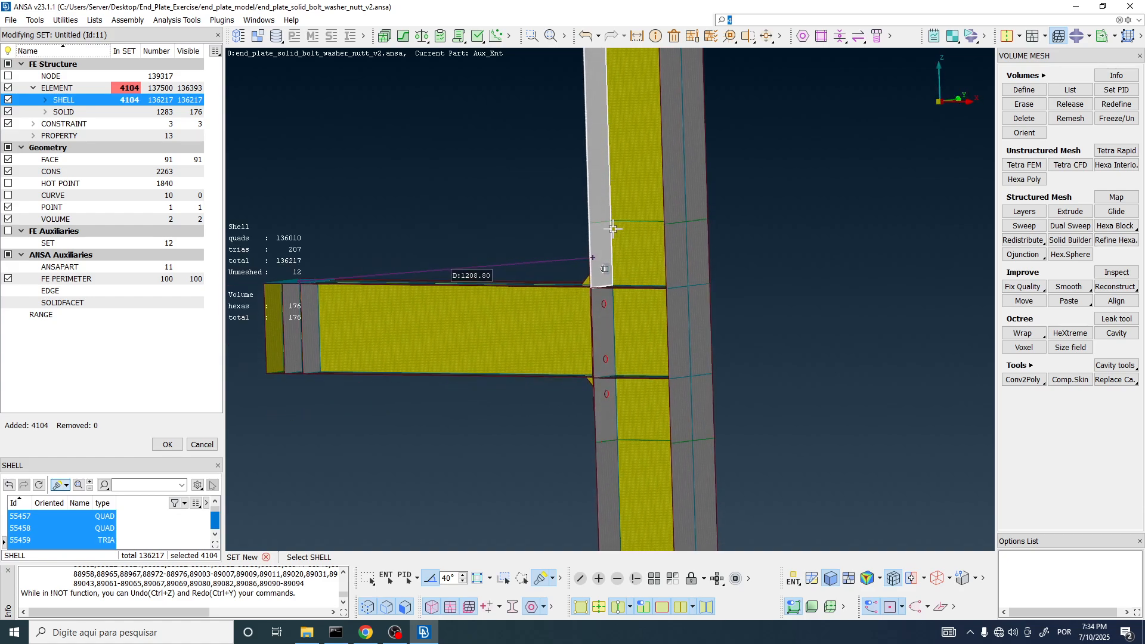
{"action": "scroll", "coordinate": [613, 232], "scroll_direction": "down", "scroll_amount": 3}
{"action": "scroll", "coordinate": [613, 228], "scroll_direction": "up", "scroll_amount": 3}
{"action": "middle_click_drag", "start_coordinate": [613, 224], "coordinate": [603, 272], "text": "ctrl"}
{"action": "left_click_drag", "start_coordinate": [603, 272], "coordinate": [572, 226], "text": "ctrl"}
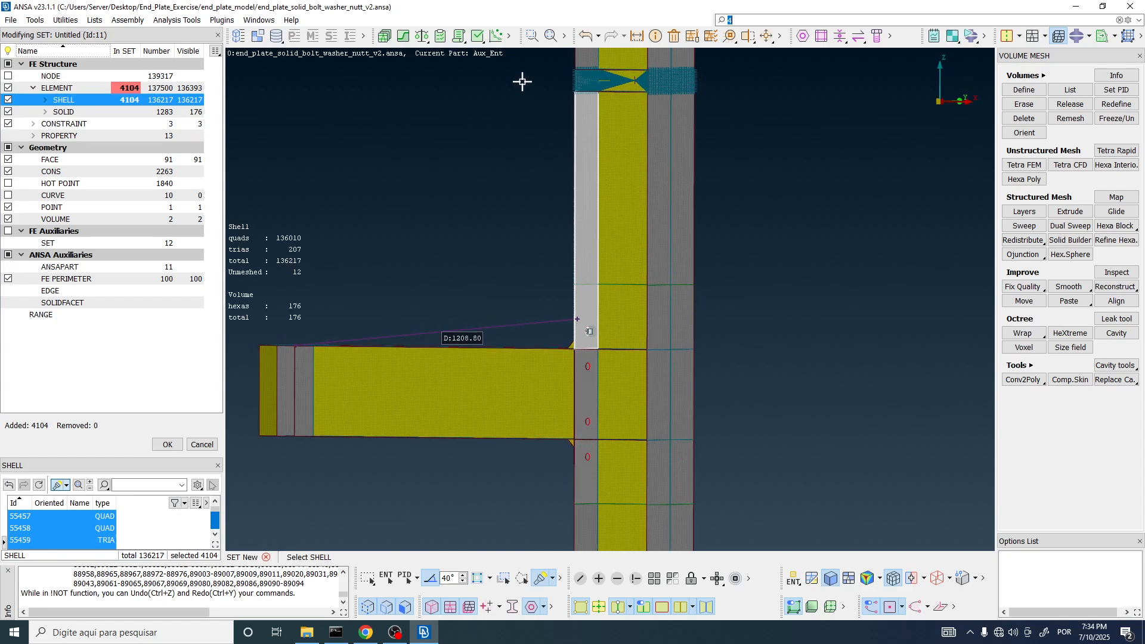
{"action": "left_click_drag", "start_coordinate": [498, 77], "coordinate": [622, 283]}
Remove the remaining flange shells above the end plate's upper edge from the set, keeping only the patch around the bolt hole
{"action": "scroll", "coordinate": [622, 284], "scroll_direction": "up", "scroll_amount": 5}
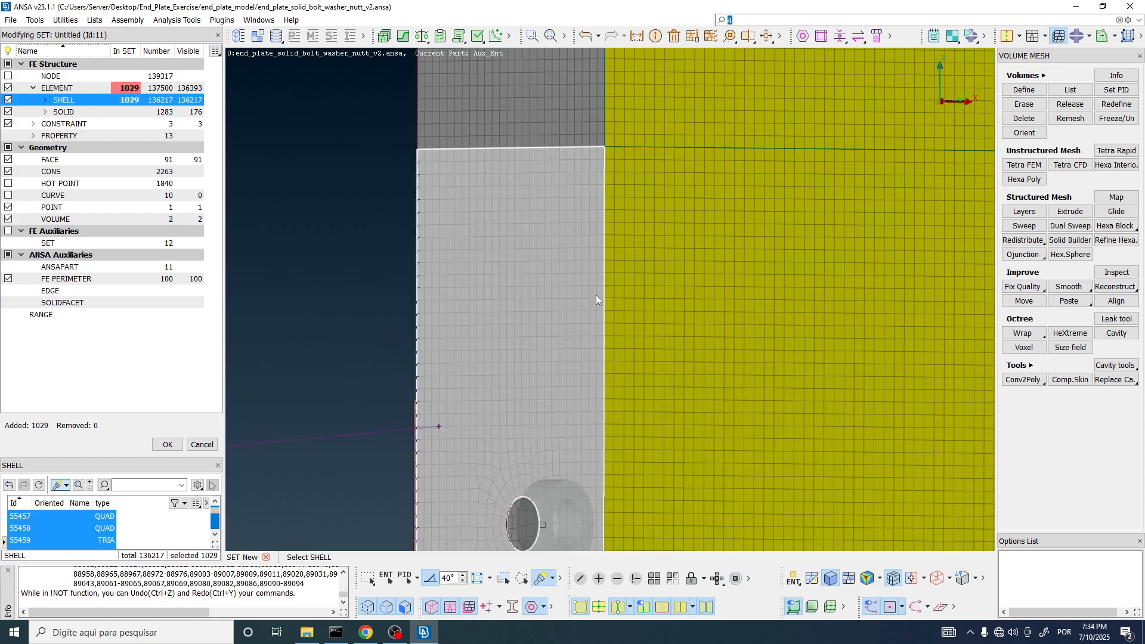
{"action": "scroll", "coordinate": [635, 208], "scroll_direction": "down", "scroll_amount": 5}
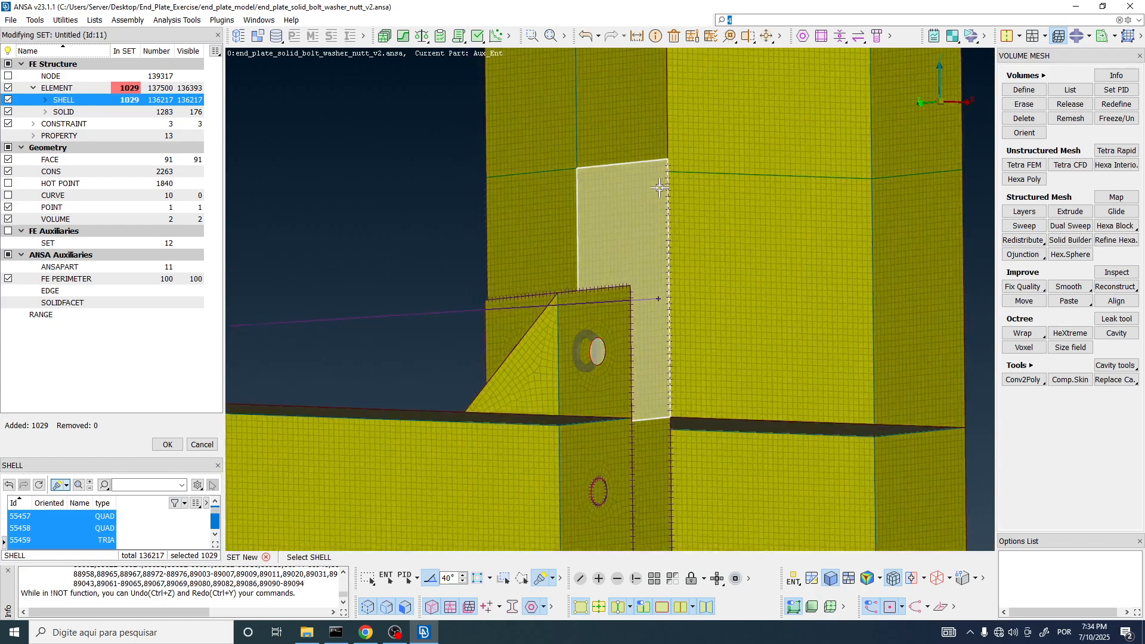
{"action": "left_click_drag", "start_coordinate": [659, 188], "coordinate": [557, 192], "text": "ctrl"}
{"action": "left_click_drag", "start_coordinate": [389, 118], "coordinate": [647, 312]}
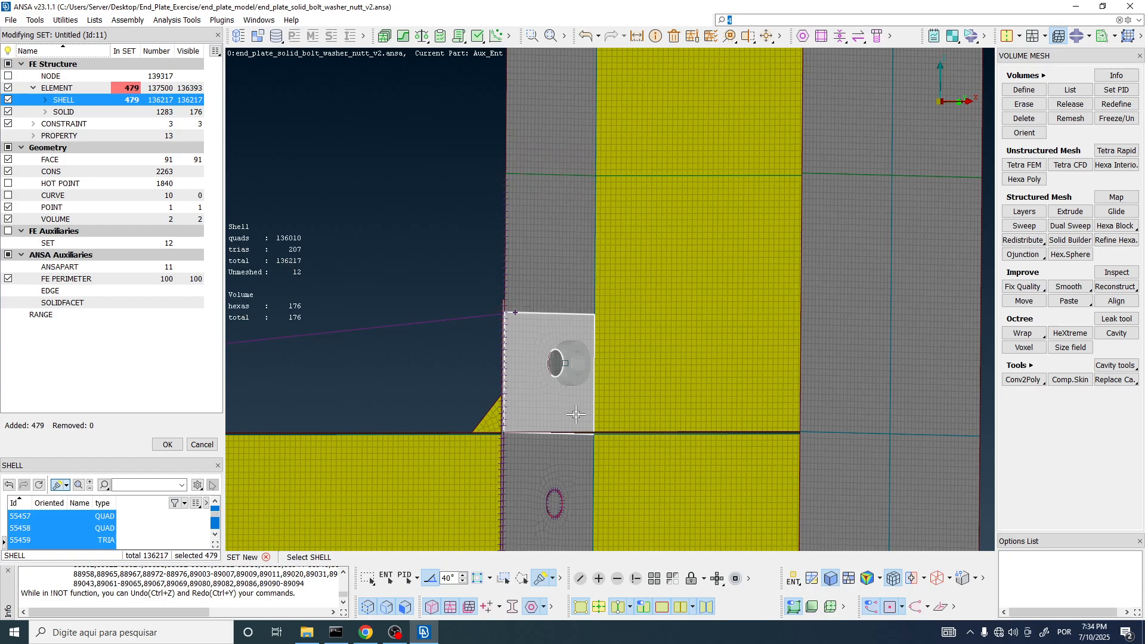
{"action": "scroll", "coordinate": [552, 398], "scroll_direction": "up", "scroll_amount": 3}
{"action": "mouse_move", "coordinate": [546, 398]}
{"action": "left_mouse_down", "text": "ctrl"}
{"action": "mouse_move", "coordinate": [526, 443]}
{"action": "mouse_move", "coordinate": [528, 409]}
{"action": "left_mouse_up", "text": "ctrl"}
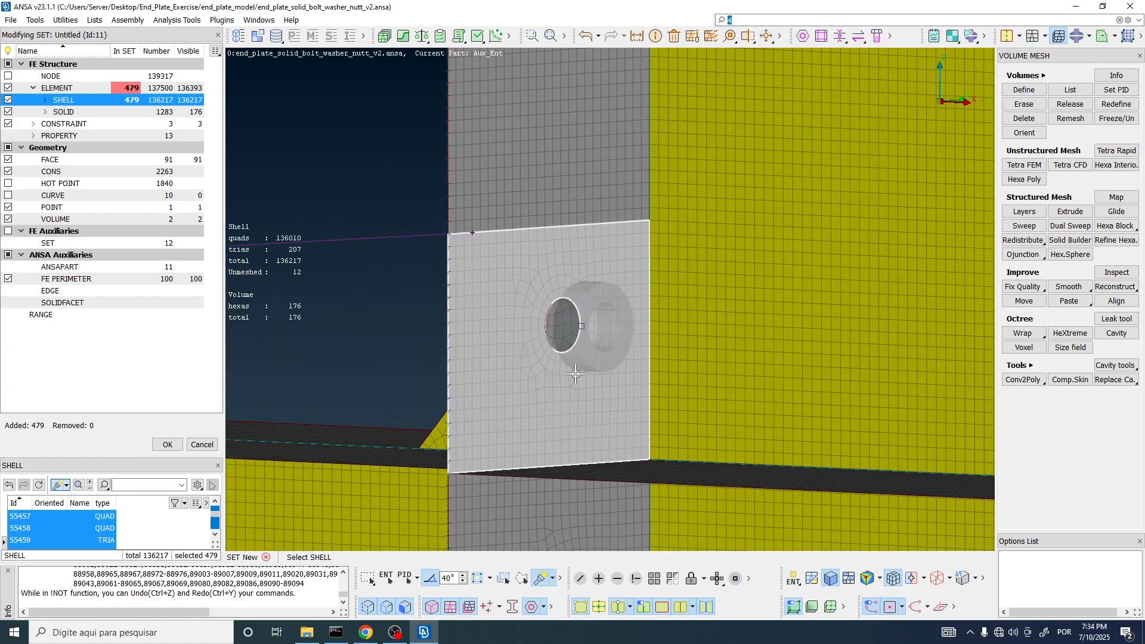
{"action": "scroll", "coordinate": [567, 303], "scroll_direction": "up", "scroll_amount": 3}
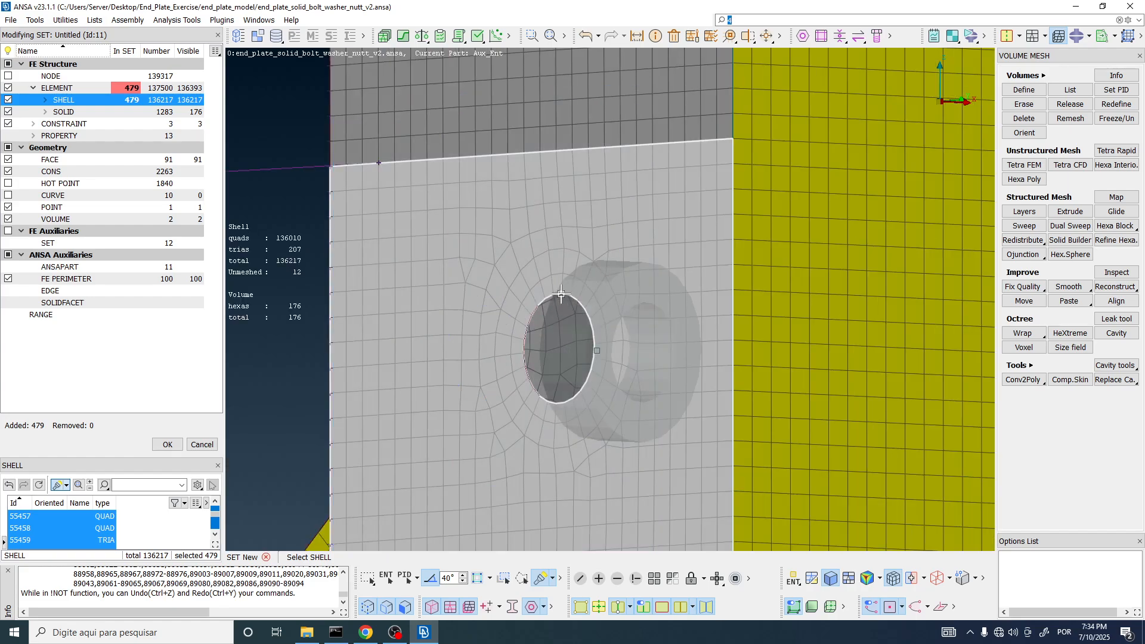
{"action": "scroll", "coordinate": [526, 279], "scroll_direction": "down", "scroll_amount": 3}
{"action": "mouse_move", "coordinate": [526, 279]}
{"action": "left_mouse_down", "text": "ctrl"}
{"action": "mouse_move", "coordinate": [477, 289]}
{"action": "mouse_move", "coordinate": [524, 278]}
{"action": "left_mouse_up", "text": "ctrl"}
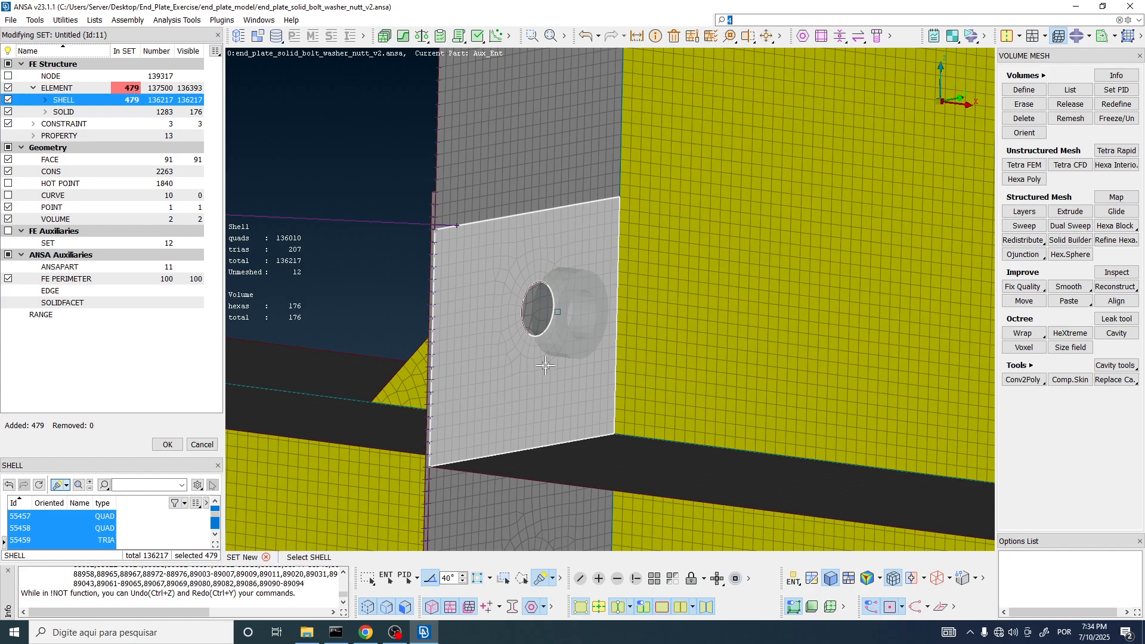
Confirm the flange shell selection and output the set as Surface with SPOS orientation and ELEMENT output type
{"action": "middle_click", "coordinate": [503, 248]}
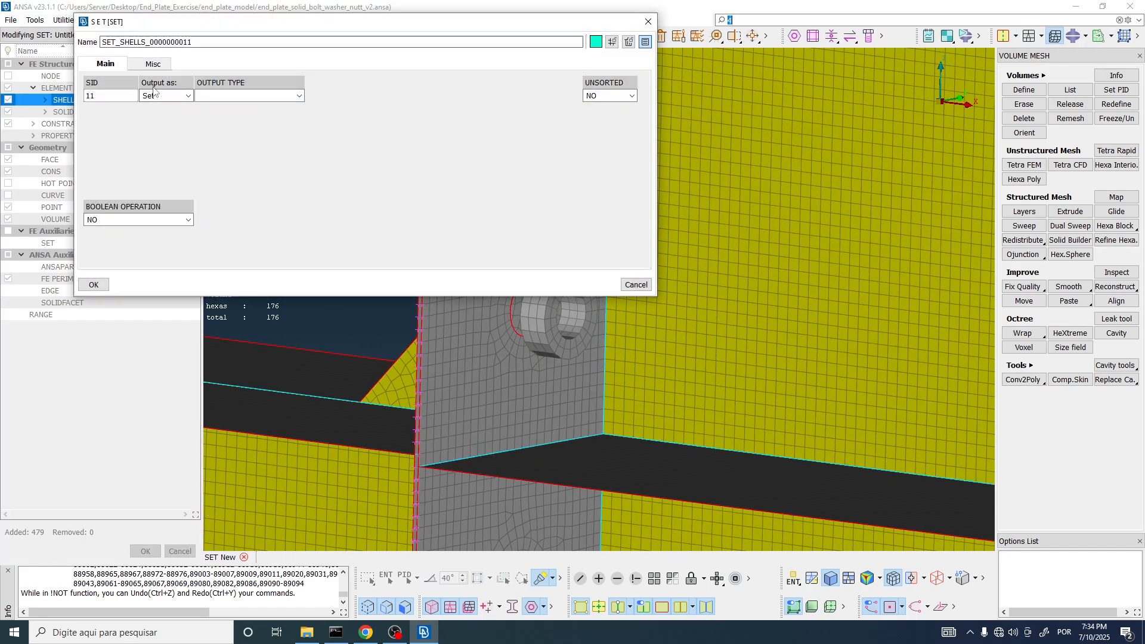
{"action": "left_click", "coordinate": [188, 96]}
{"action": "left_click", "coordinate": [156, 106]}
{"action": "left_click", "coordinate": [245, 95]}
{"action": "left_click", "coordinate": [238, 115]}
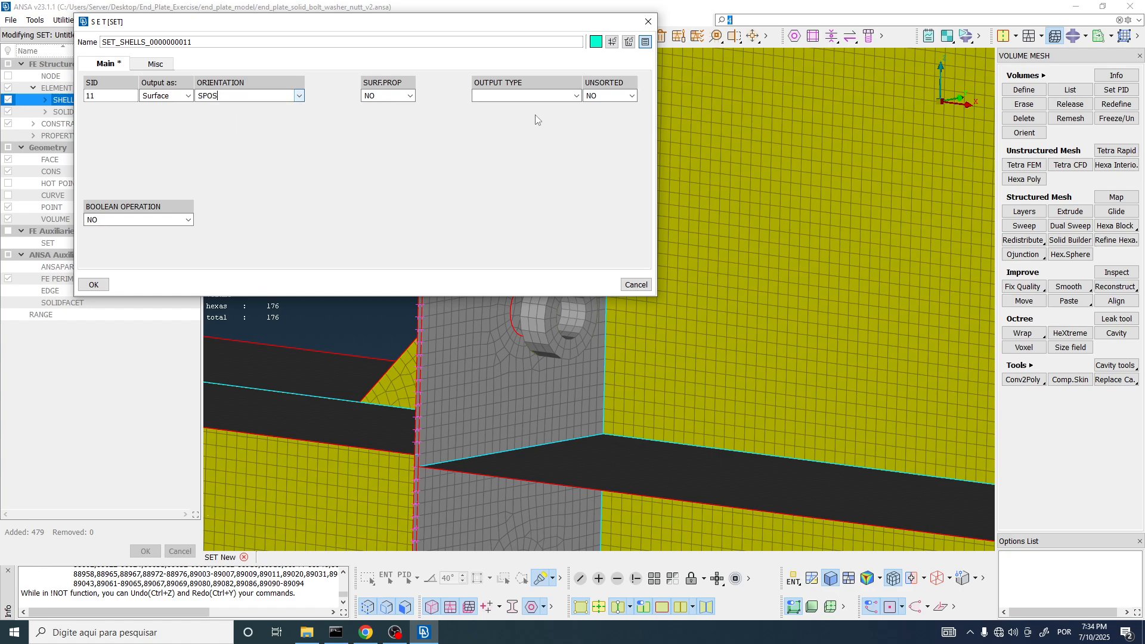
{"action": "left_click", "coordinate": [525, 96]}
{"action": "left_click", "coordinate": [504, 115]}
Name the set of column flange shells column_flange_to_nut and save it
{"action": "double_click", "coordinate": [207, 43]}
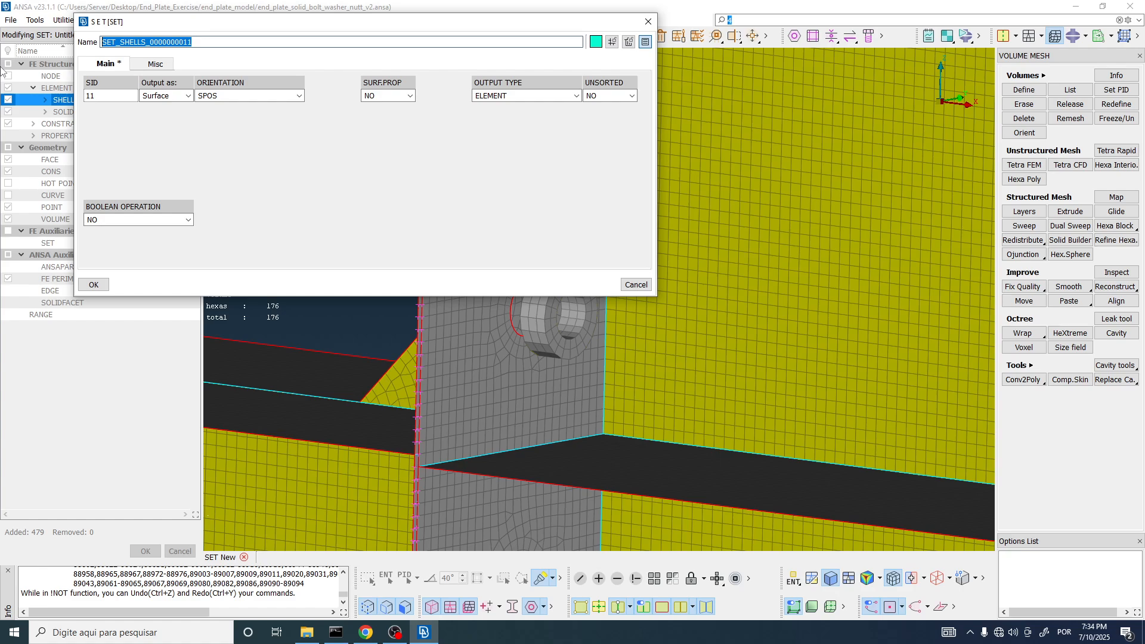
{"action": "type", "text": "column_flange_to"}
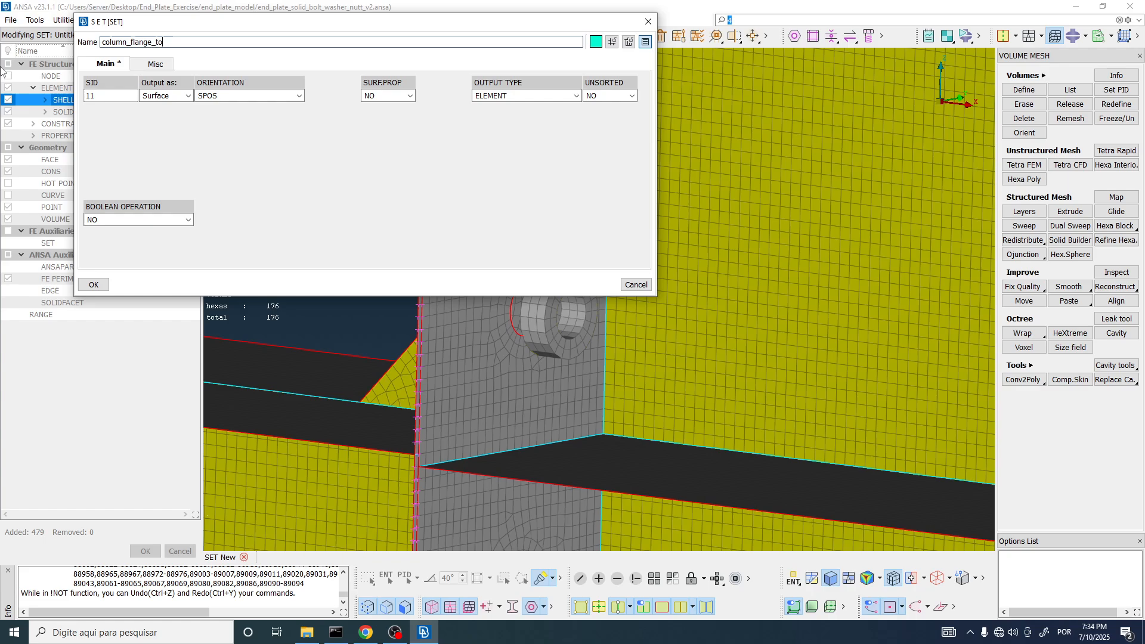
{"action": "type", "text": "_nut"}
{"action": "key", "text": "Return"}
Create another set and add the SOLIDFACET entities of the nut's flat face towards the column flange
{"action": "right_click", "coordinate": [339, 177]}
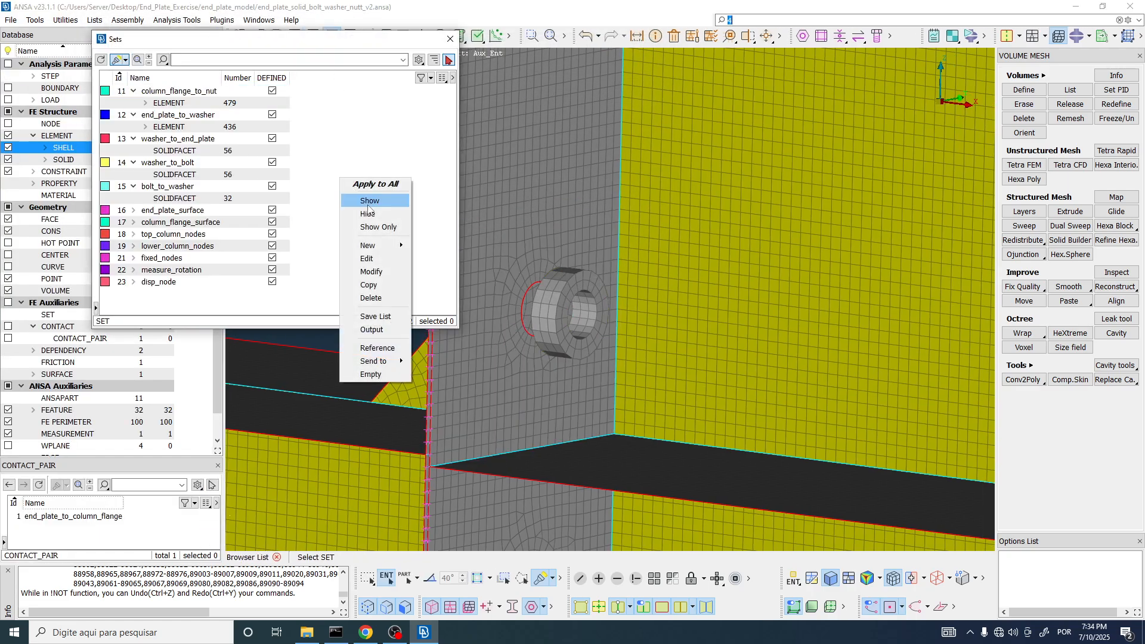
{"action": "mouse_move", "coordinate": [365, 250]}
{"action": "left_click", "coordinate": [431, 247]}
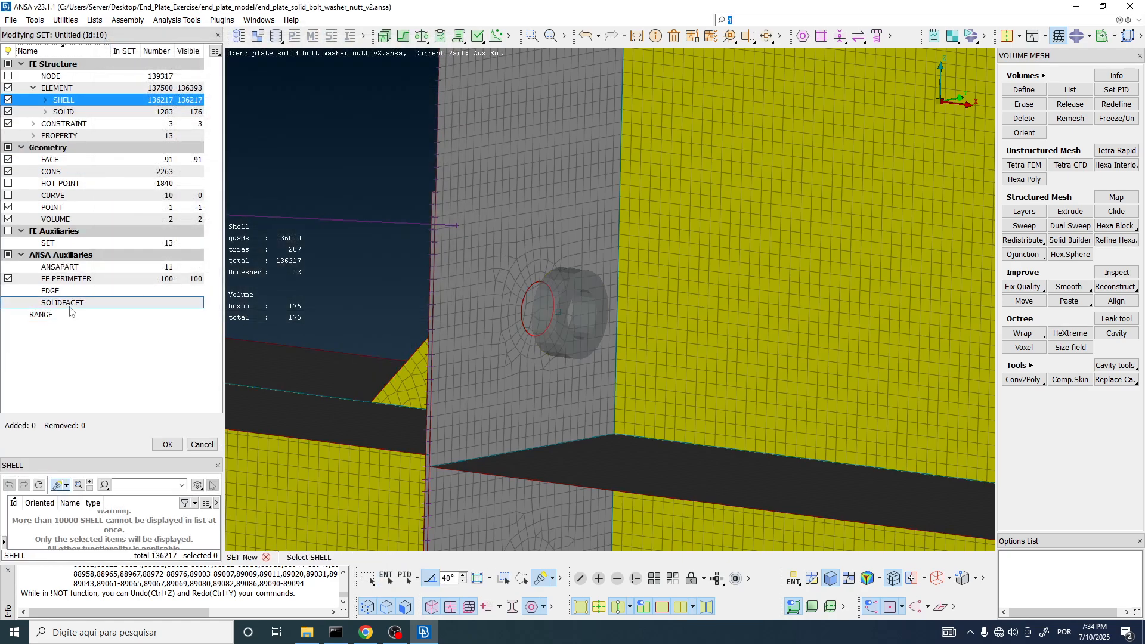
{"action": "left_click", "coordinate": [70, 305]}
{"action": "scroll", "coordinate": [552, 307], "scroll_direction": "up", "scroll_amount": 4}
{"action": "left_click_drag", "start_coordinate": [554, 307], "coordinate": [612, 281], "text": "ctrl"}
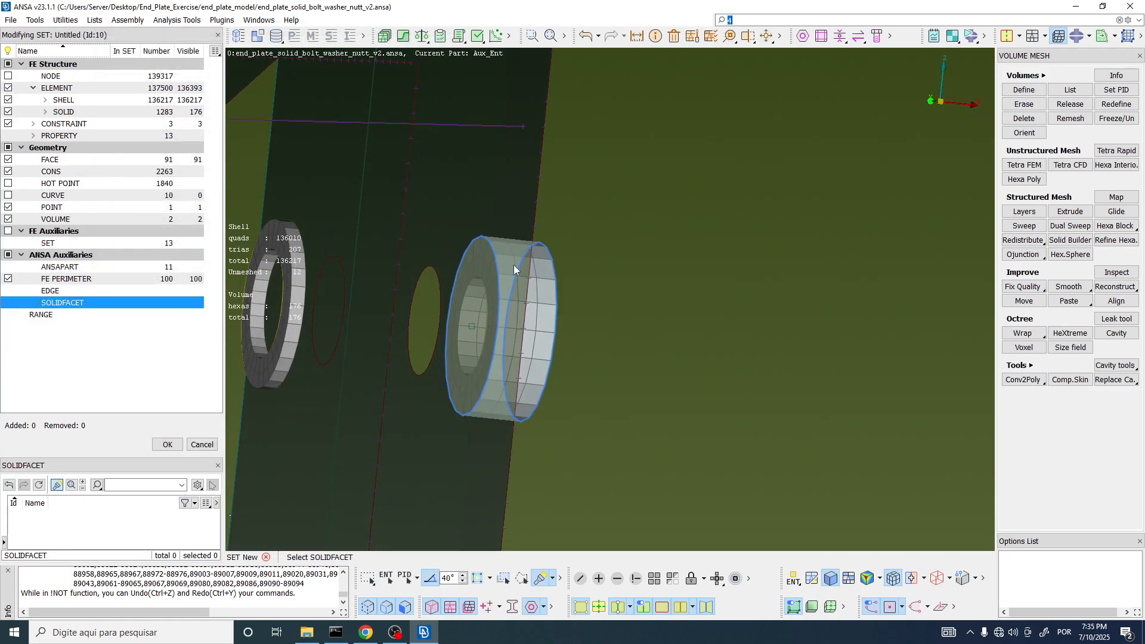
{"action": "left_click", "coordinate": [479, 256]}
{"action": "left_click_drag", "start_coordinate": [480, 256], "coordinate": [513, 308], "text": "ctrl"}
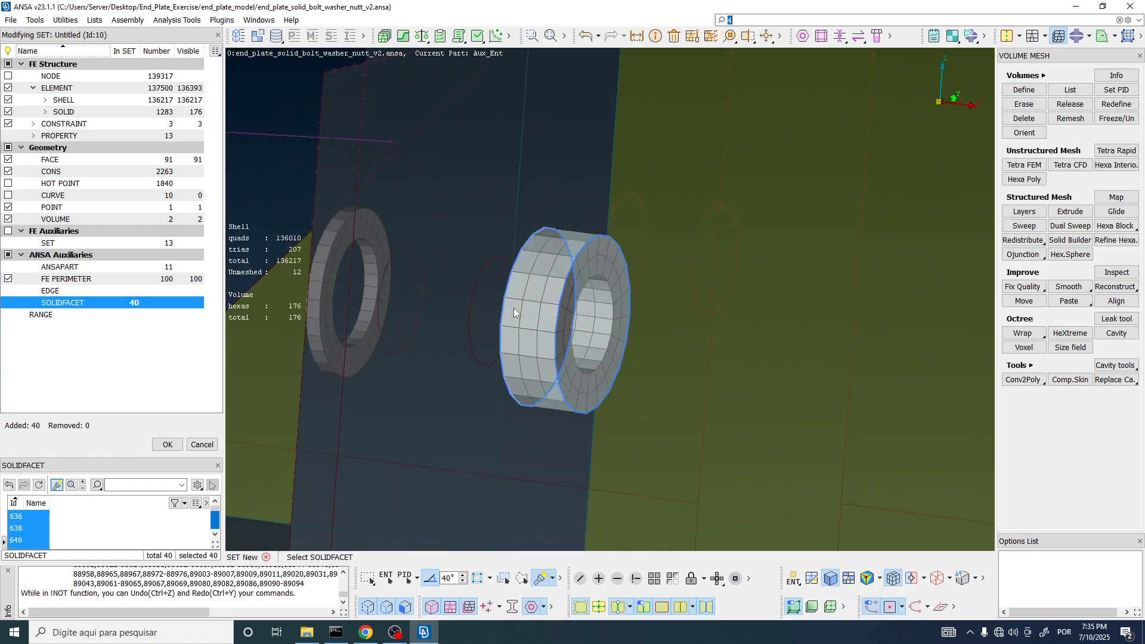
Confirm the nut facet selection and output the set as Surface with ELEMENT output type
{"action": "middle_click", "coordinate": [514, 307]}
{"action": "left_click", "coordinate": [162, 96]}
{"action": "left_click", "coordinate": [160, 107]}
{"action": "left_click", "coordinate": [518, 96]}
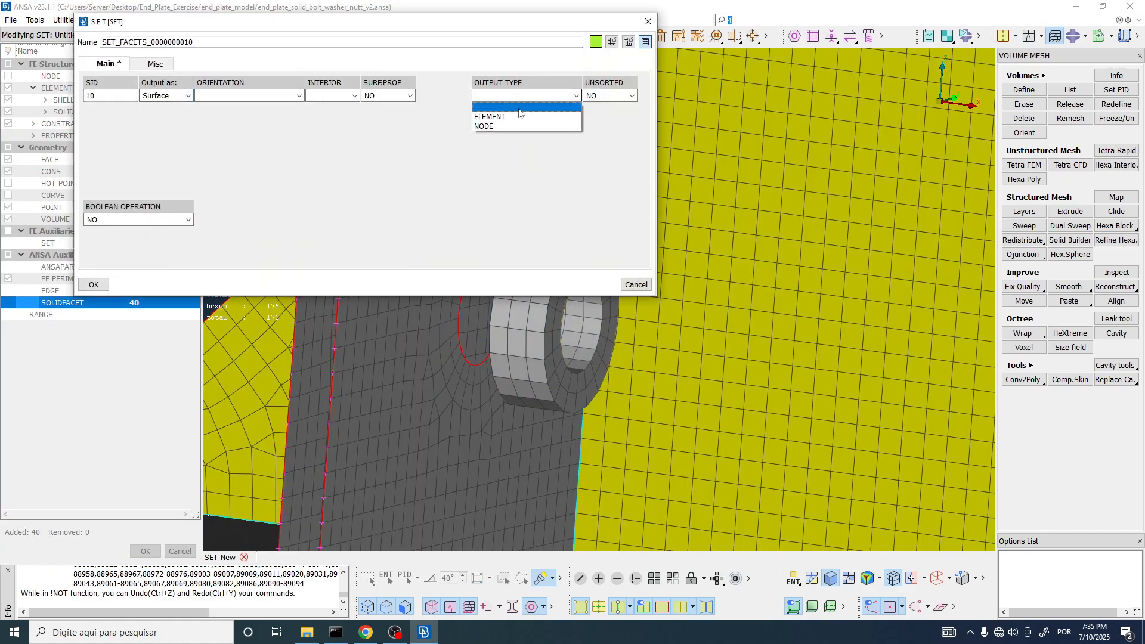
{"action": "left_click", "coordinate": [520, 115]}
Name the nut facet set nut_to_column_flange, save it and close the list of sets
{"action": "left_click_drag", "start_coordinate": [236, 43], "coordinate": [2, 33]}
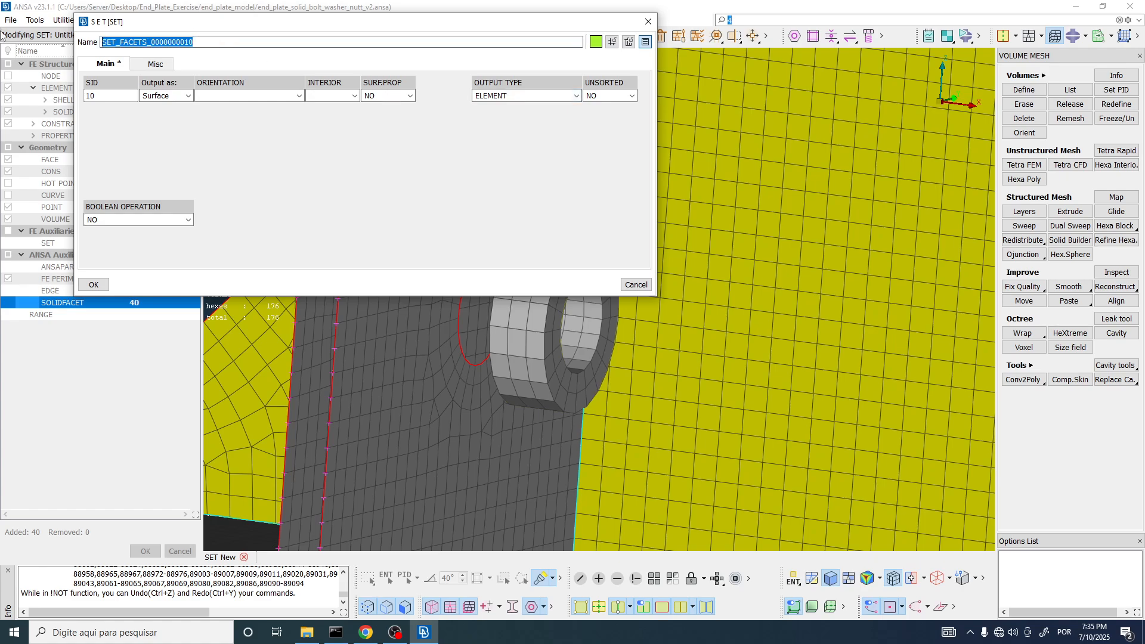
{"action": "type", "text": "nut_to_col"}
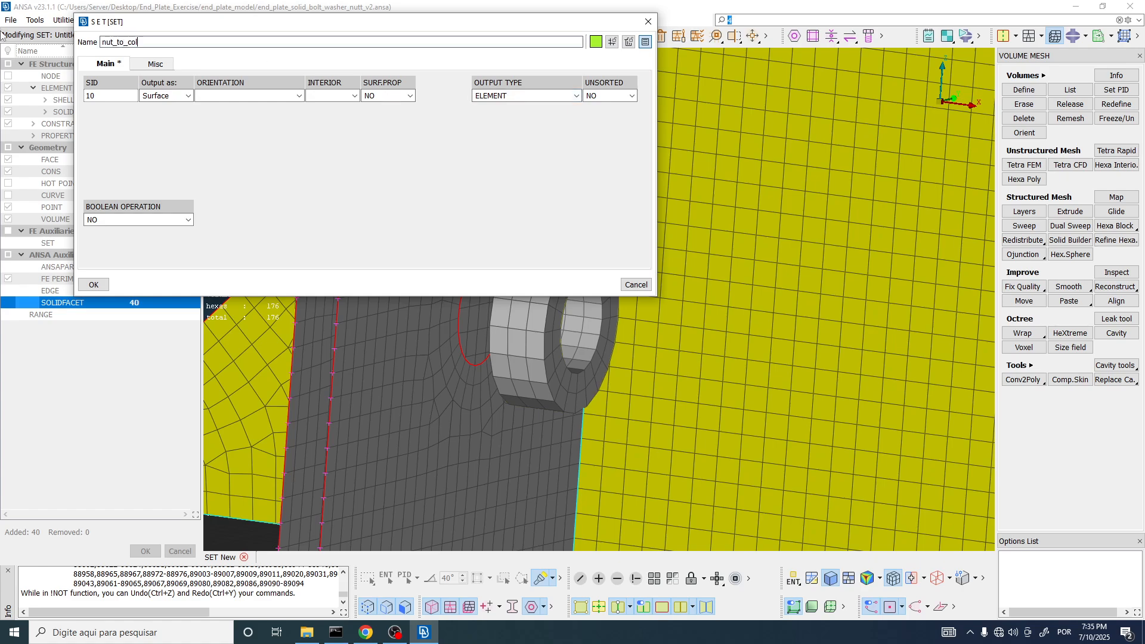
{"action": "type", "text": "umn_"}
{"action": "type", "text": "clange"}
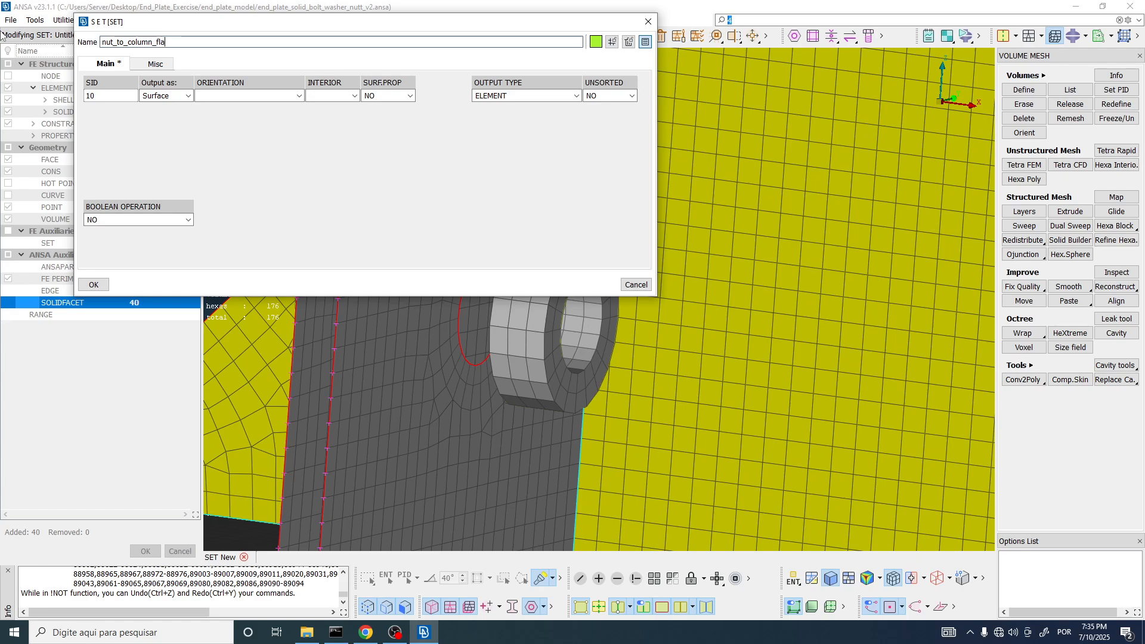
{"action": "key", "text": "Return"}
{"action": "left_click", "coordinate": [427, 184]}
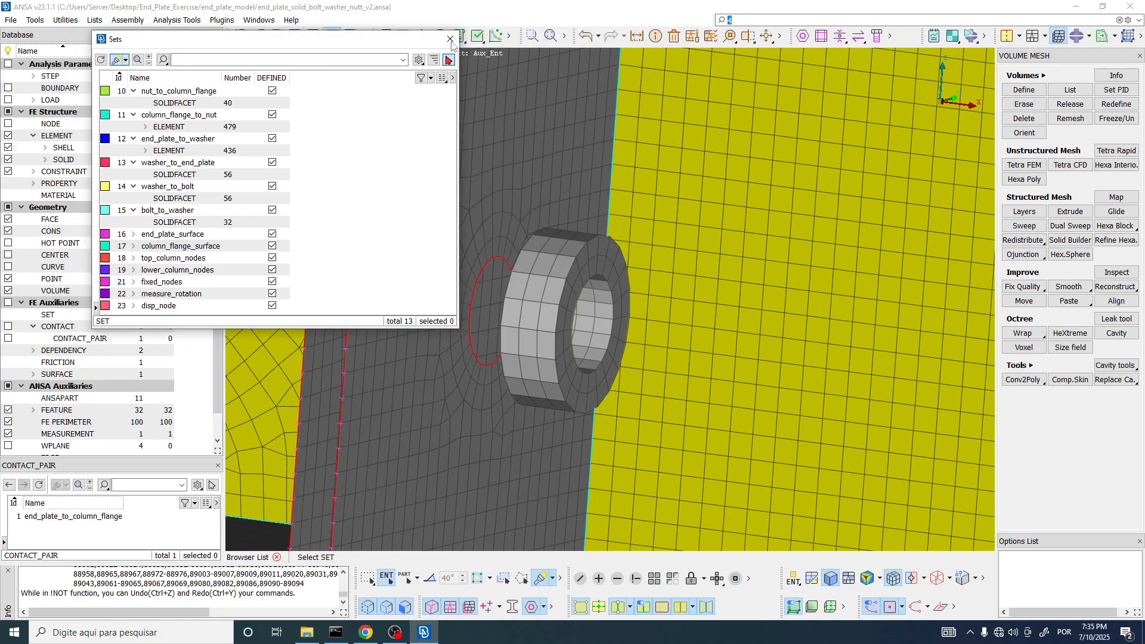
{"action": "left_click", "coordinate": [461, 39]}
{"action": "left_click", "coordinate": [447, 41]}
Show all hidden entities, including the bolt, and colour the model by property (PID)
{"action": "scroll", "coordinate": [512, 221], "scroll_direction": "down", "scroll_amount": 6}
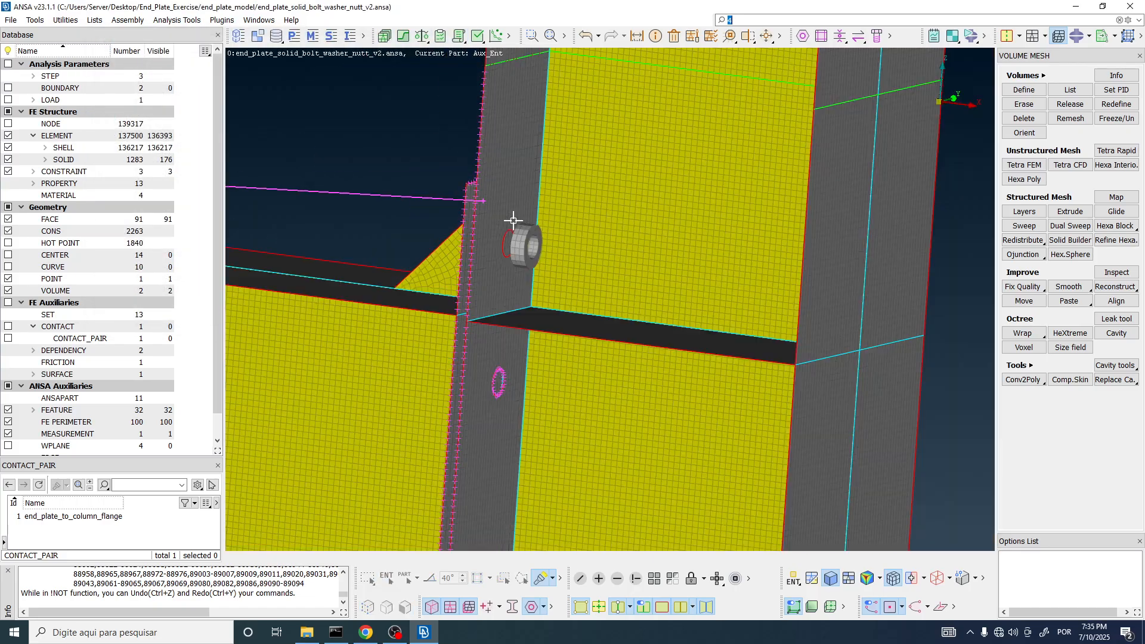
{"action": "left_click_drag", "start_coordinate": [505, 234], "coordinate": [551, 242], "text": "ctrl"}
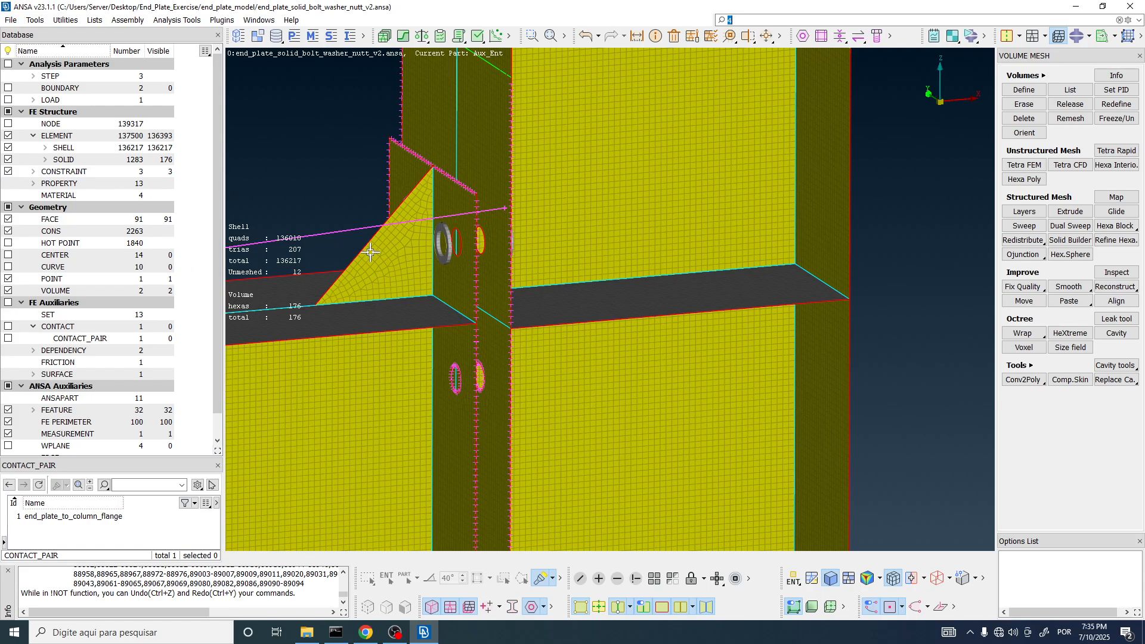
{"action": "middle_click_drag", "start_coordinate": [442, 258], "coordinate": [474, 285], "text": "ctrl"}
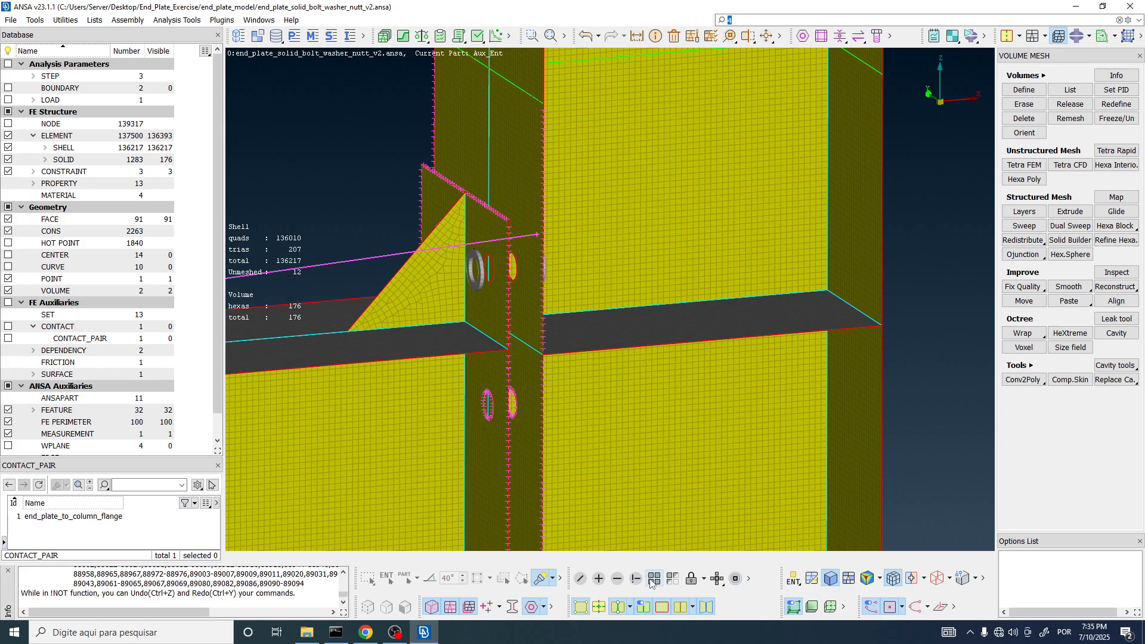
{"action": "left_click", "coordinate": [652, 583]}
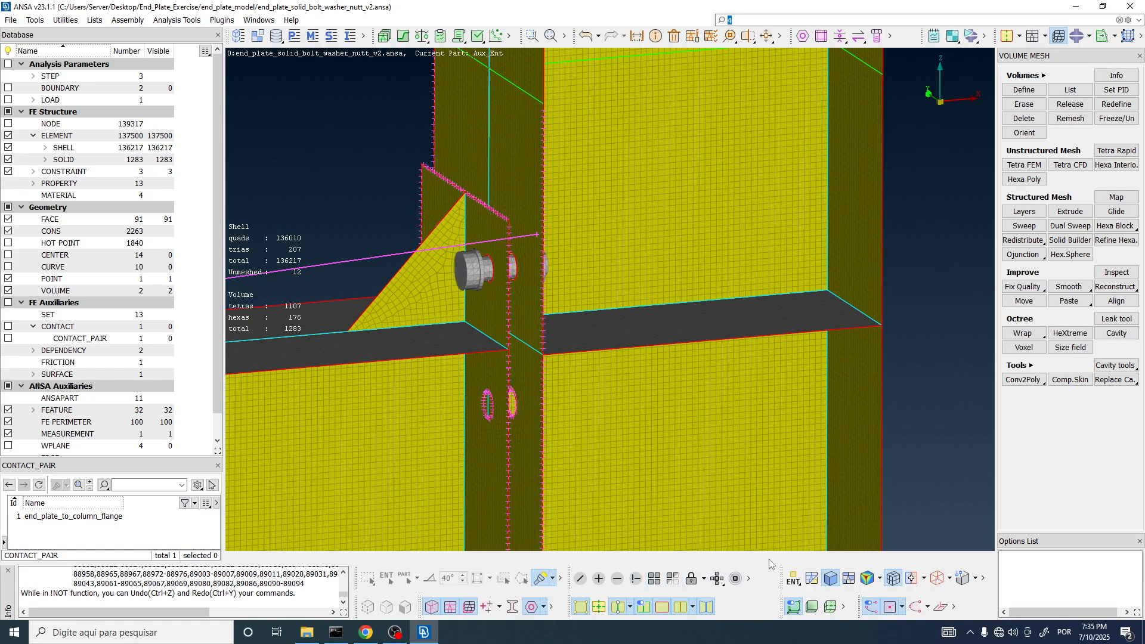
{"action": "left_click", "coordinate": [792, 576]}
{"action": "left_click", "coordinate": [820, 498]}
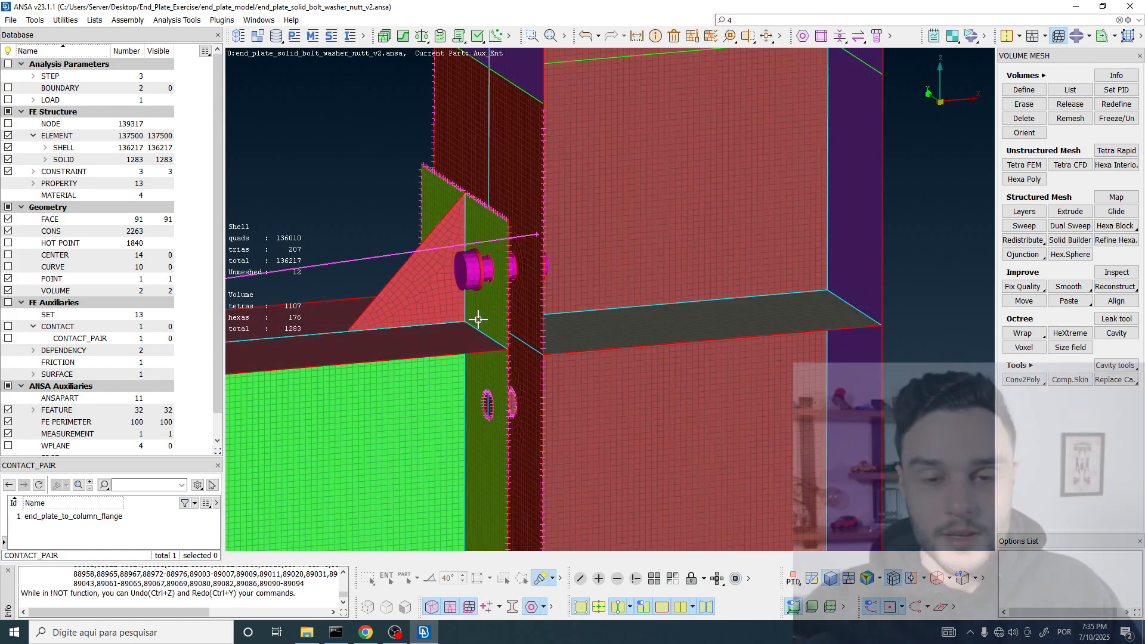
Examine how the bolt, washer, end plate, column flange and nut meet from both sides of the connection
{"action": "scroll", "coordinate": [484, 263], "scroll_direction": "up", "scroll_amount": 3}
{"action": "left_click_drag", "start_coordinate": [483, 291], "coordinate": [422, 290], "text": "ctrl"}
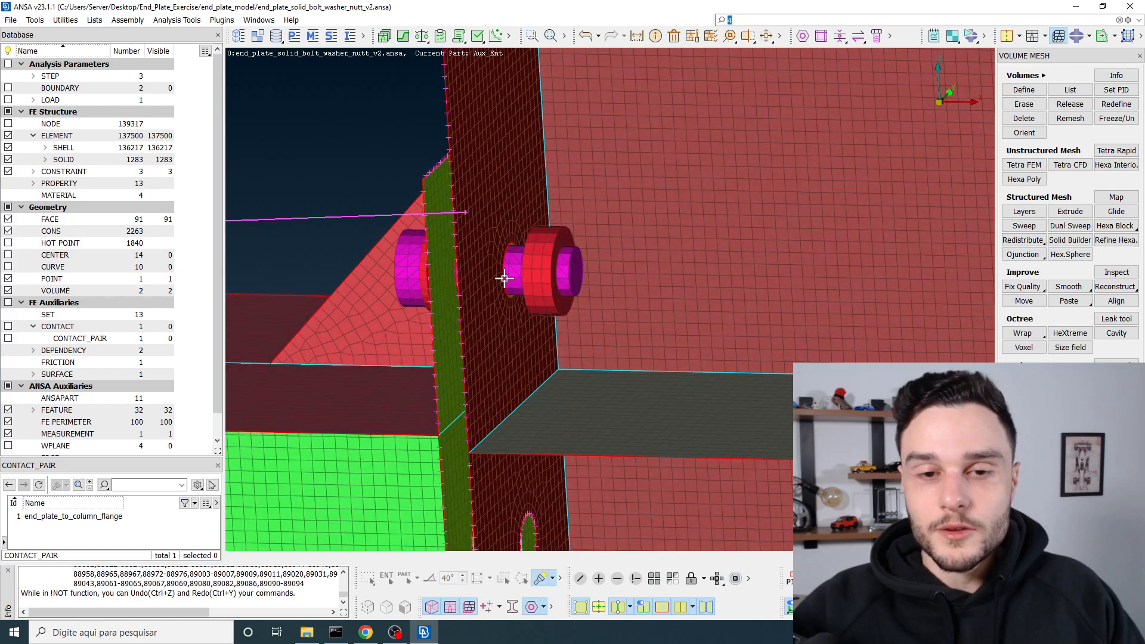
{"action": "scroll", "coordinate": [525, 272], "scroll_direction": "up", "scroll_amount": 5}
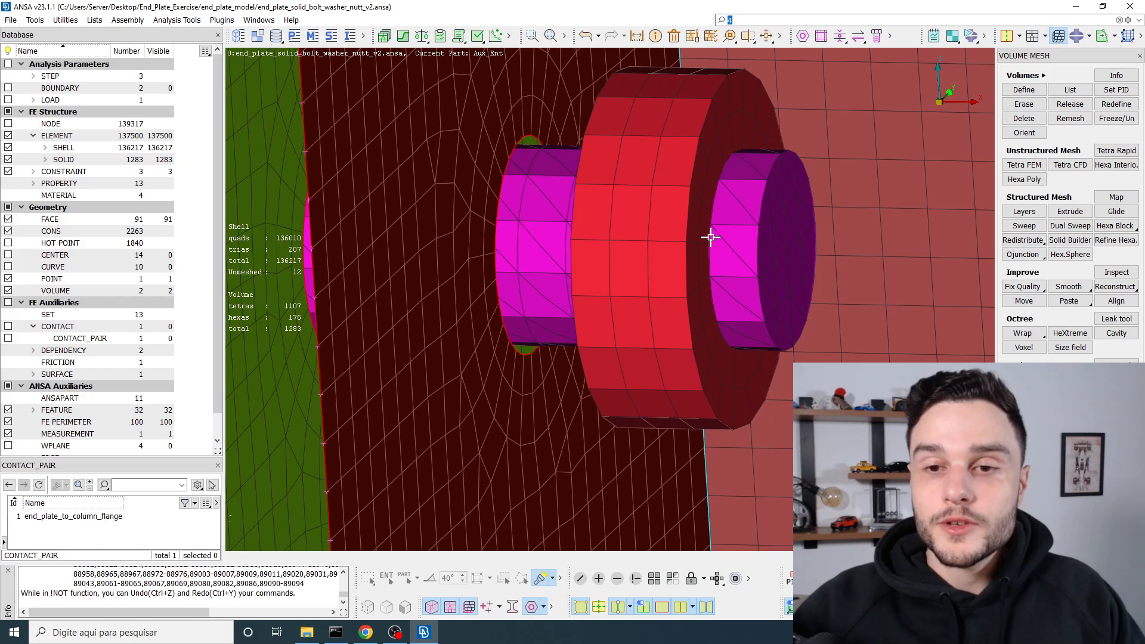
{"action": "scroll", "coordinate": [686, 238], "scroll_direction": "down", "scroll_amount": 5}
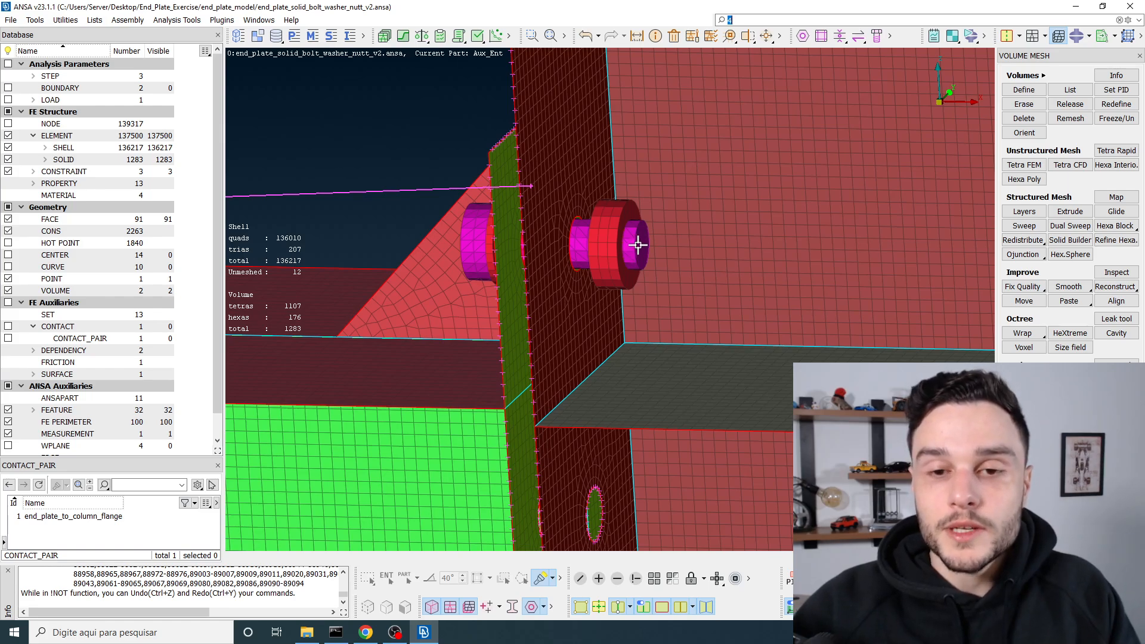
{"action": "scroll", "coordinate": [638, 245], "scroll_direction": "up", "scroll_amount": 3}
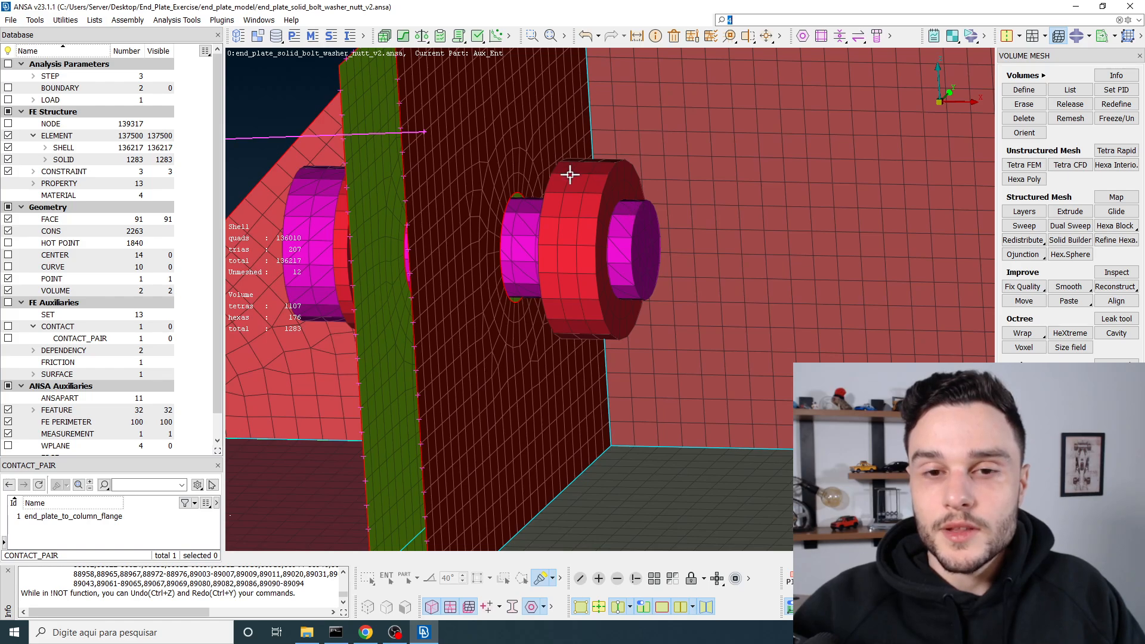
{"action": "scroll", "coordinate": [619, 195], "scroll_direction": "down", "scroll_amount": 2}
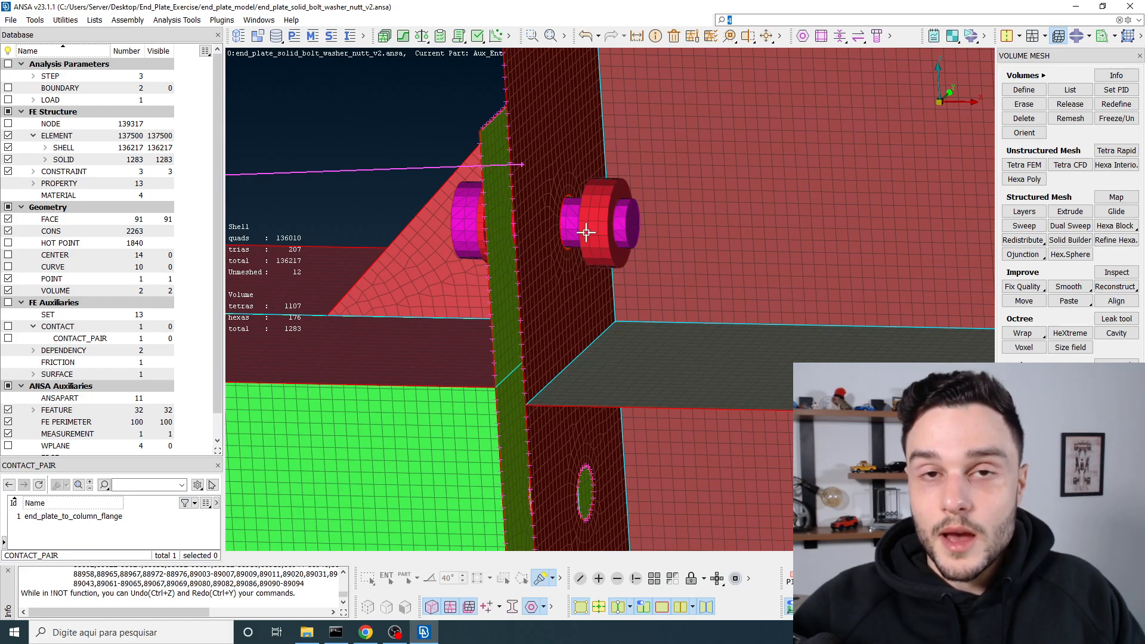
{"action": "left_click_drag", "start_coordinate": [578, 230], "coordinate": [608, 233], "text": "ctrl"}
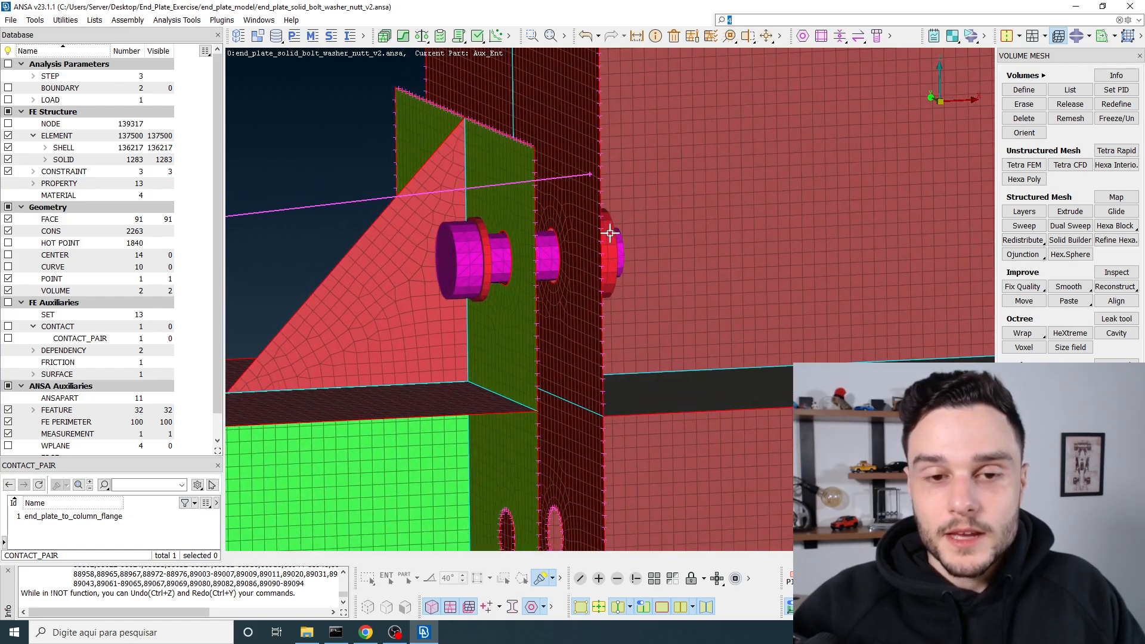
{"action": "scroll", "coordinate": [478, 276], "scroll_direction": "up", "scroll_amount": 3}
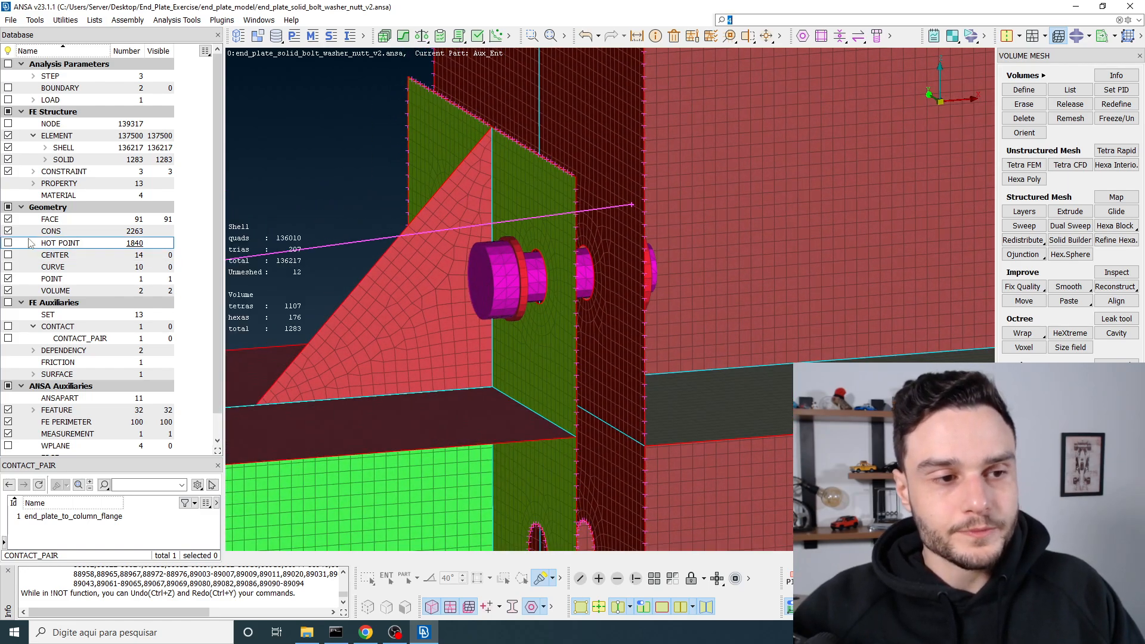
Copy the contact pair end_plate_to_column_flange and name the copy bolt_washer
{"action": "left_click", "coordinate": [68, 340]}
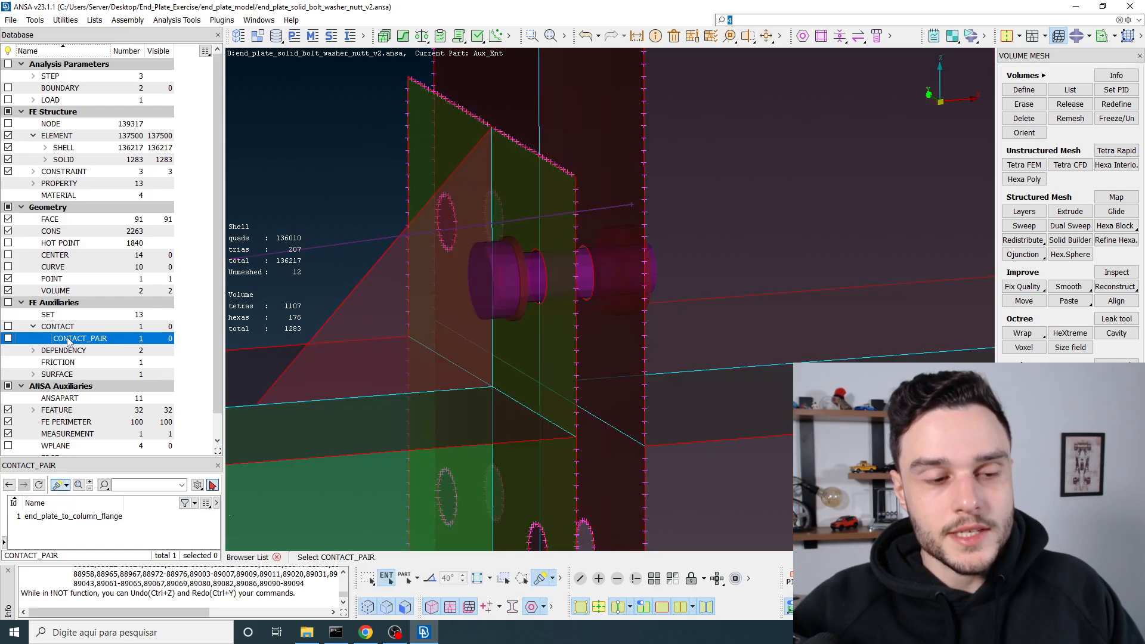
{"action": "left_click", "coordinate": [69, 516]}
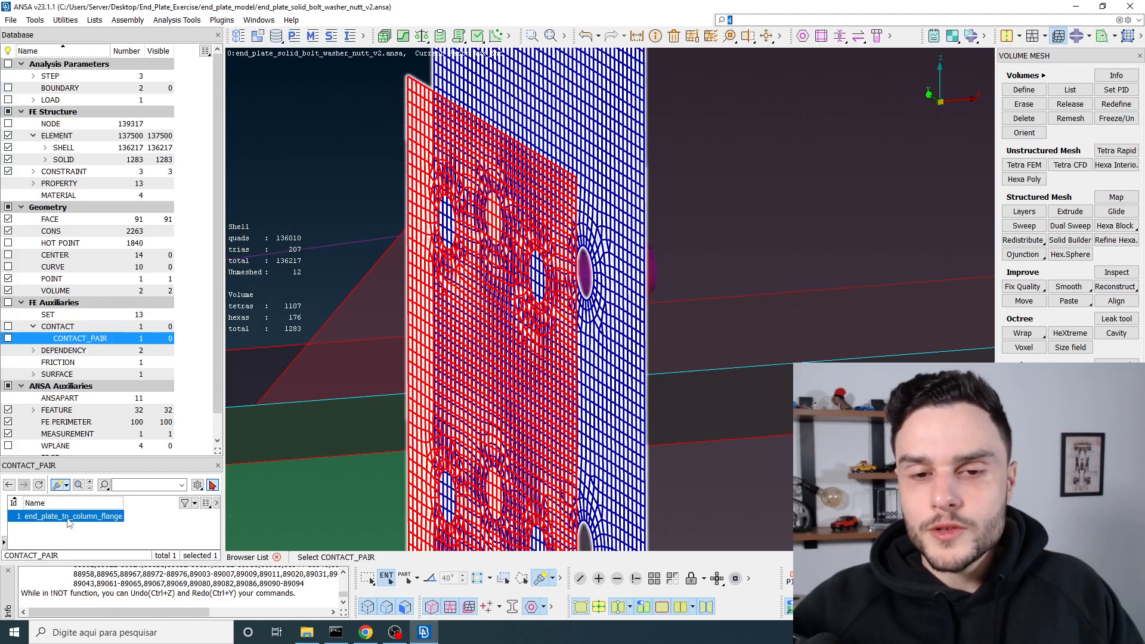
{"action": "right_click", "coordinate": [69, 523]}
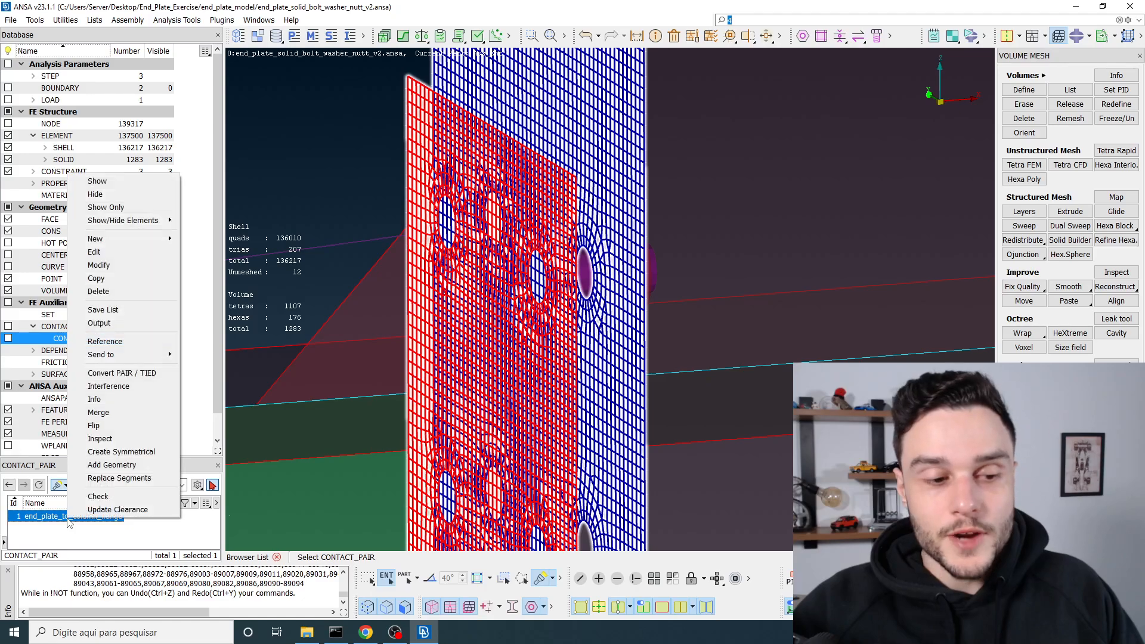
{"action": "left_click", "coordinate": [96, 278]}
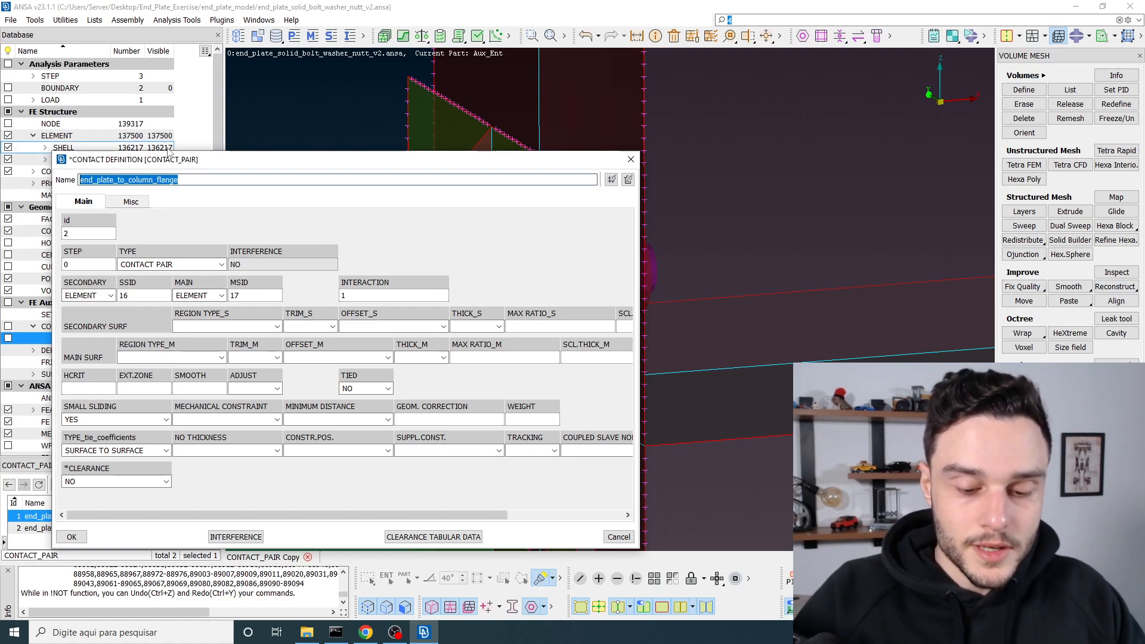
{"action": "type", "text": "bolt_washer"}
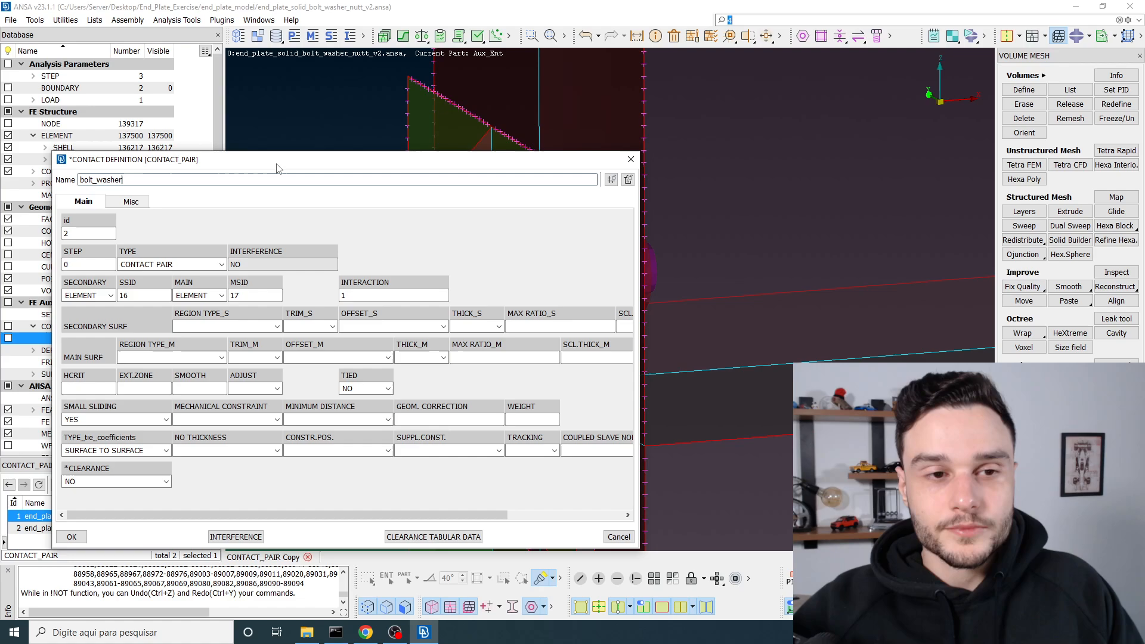
Assign the set bolt_to_washer (15) as the secondary surface of the bolt_washer contact pair
{"action": "left_click_drag", "start_coordinate": [277, 159], "coordinate": [291, 244]}
{"action": "scroll", "coordinate": [463, 155], "scroll_direction": "up", "scroll_amount": 6}
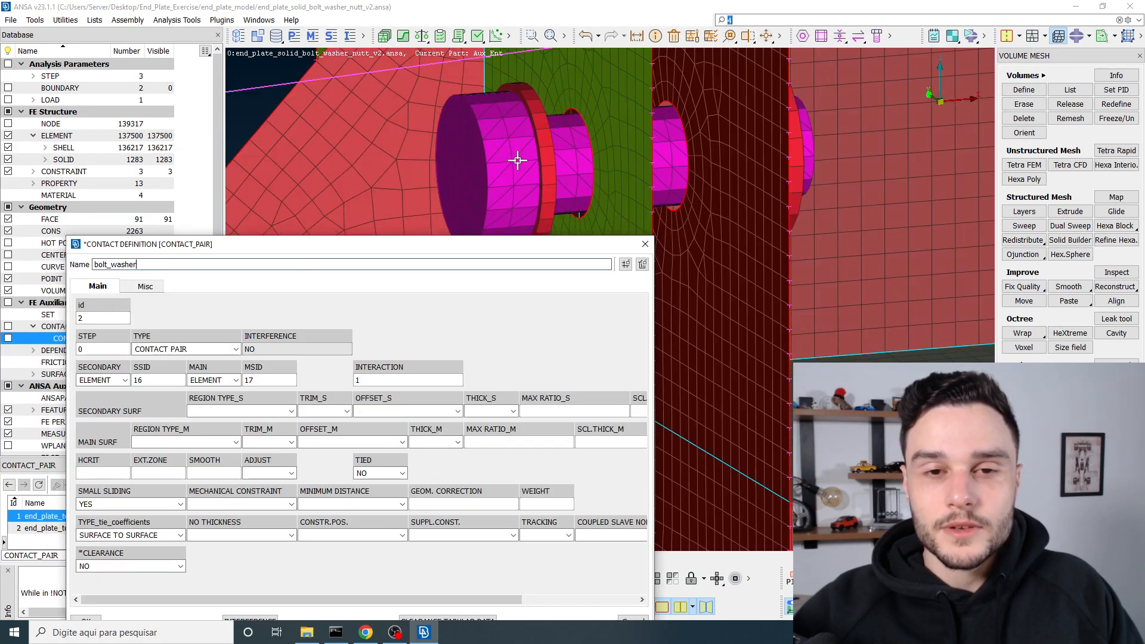
{"action": "scroll", "coordinate": [522, 100], "scroll_direction": "up", "scroll_amount": 3}
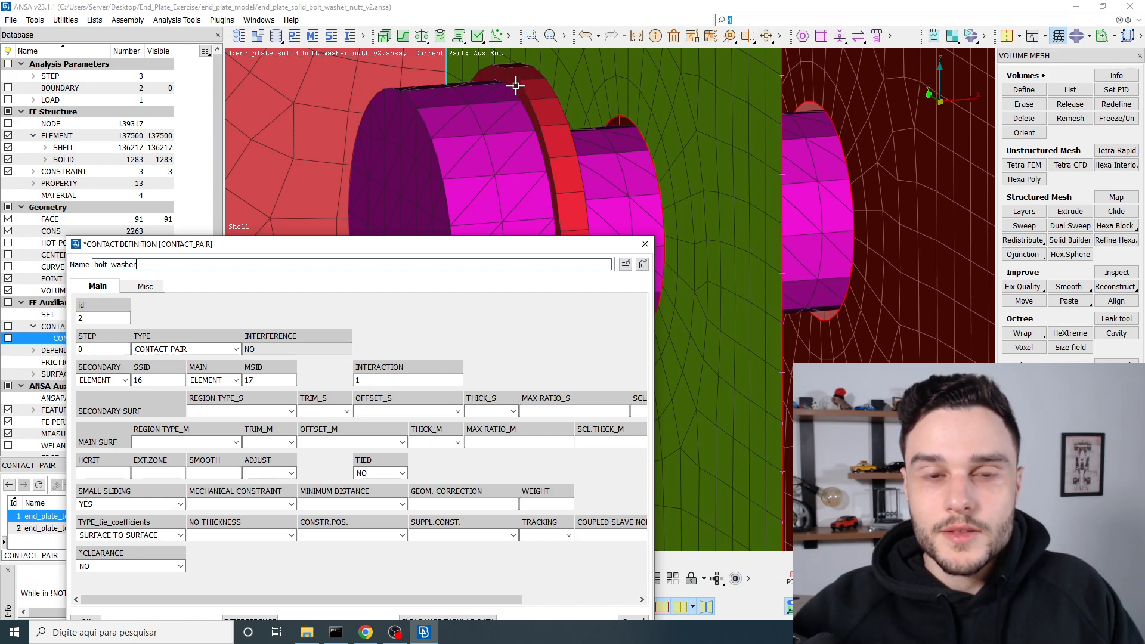
{"action": "scroll", "coordinate": [524, 95], "scroll_direction": "down", "scroll_amount": 3}
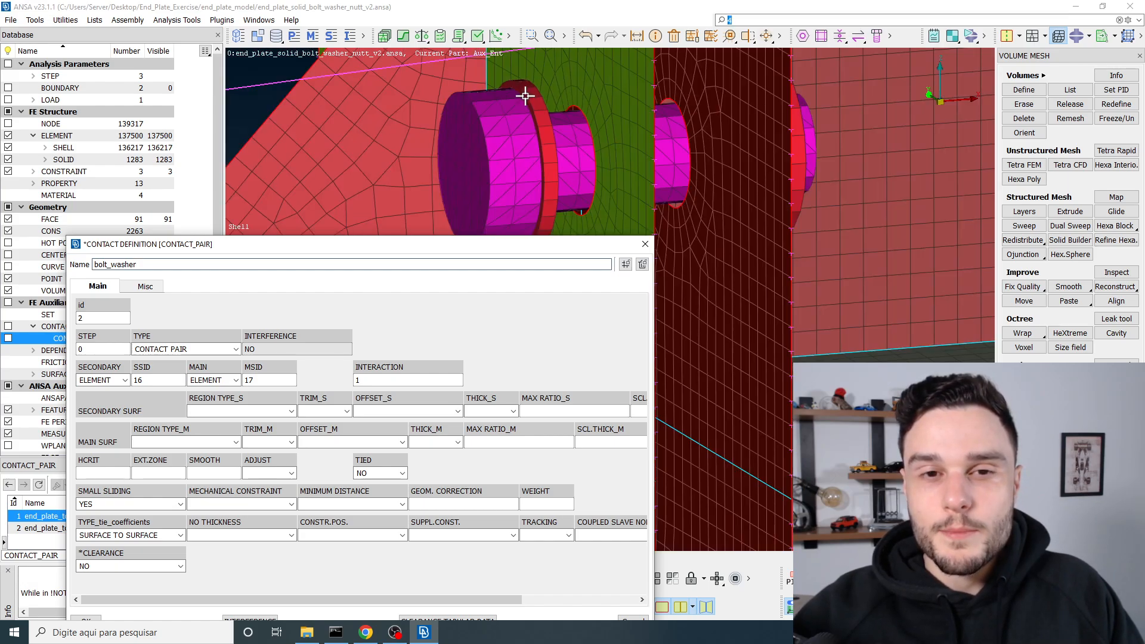
{"action": "scroll", "coordinate": [525, 97], "scroll_direction": "up", "scroll_amount": 3}
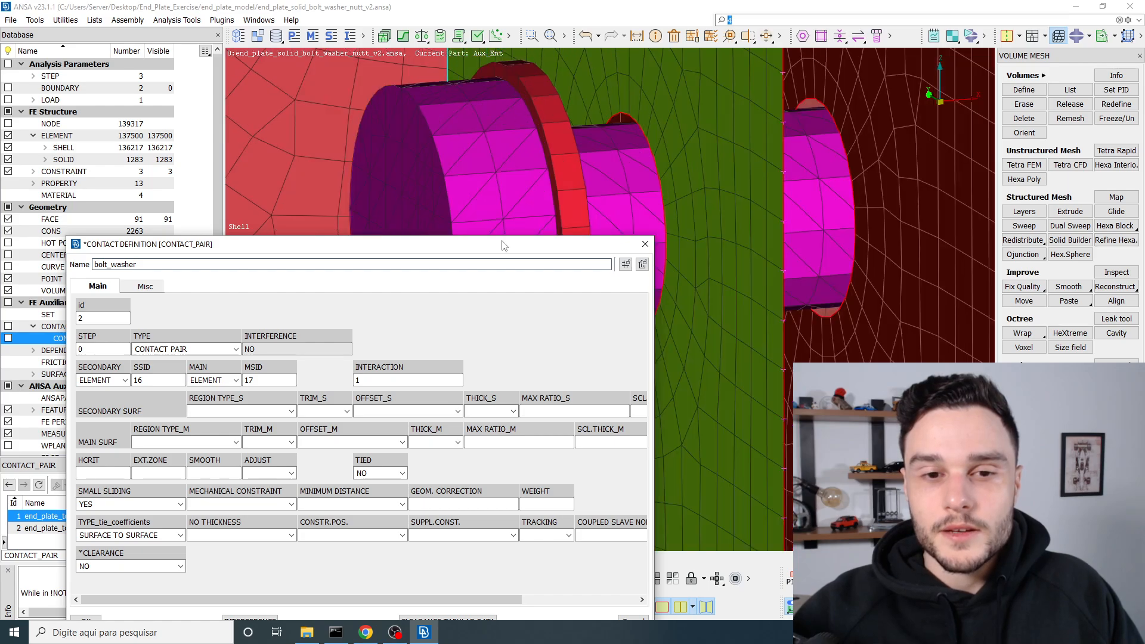
{"action": "left_click_drag", "start_coordinate": [504, 245], "coordinate": [491, 170]}
{"action": "left_click", "coordinate": [143, 300]}
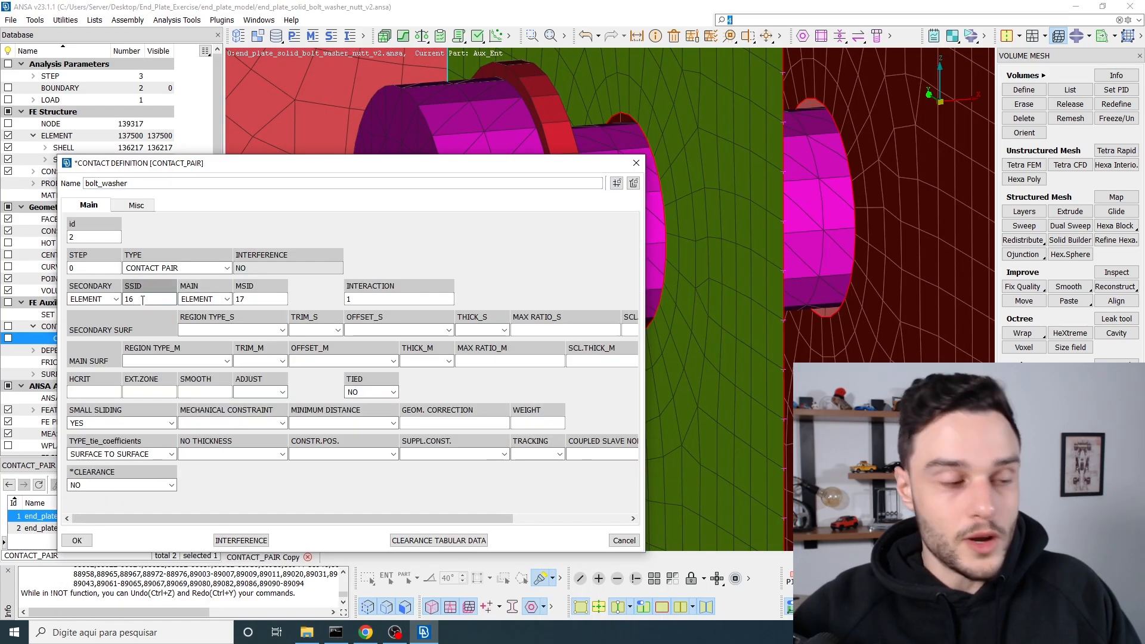
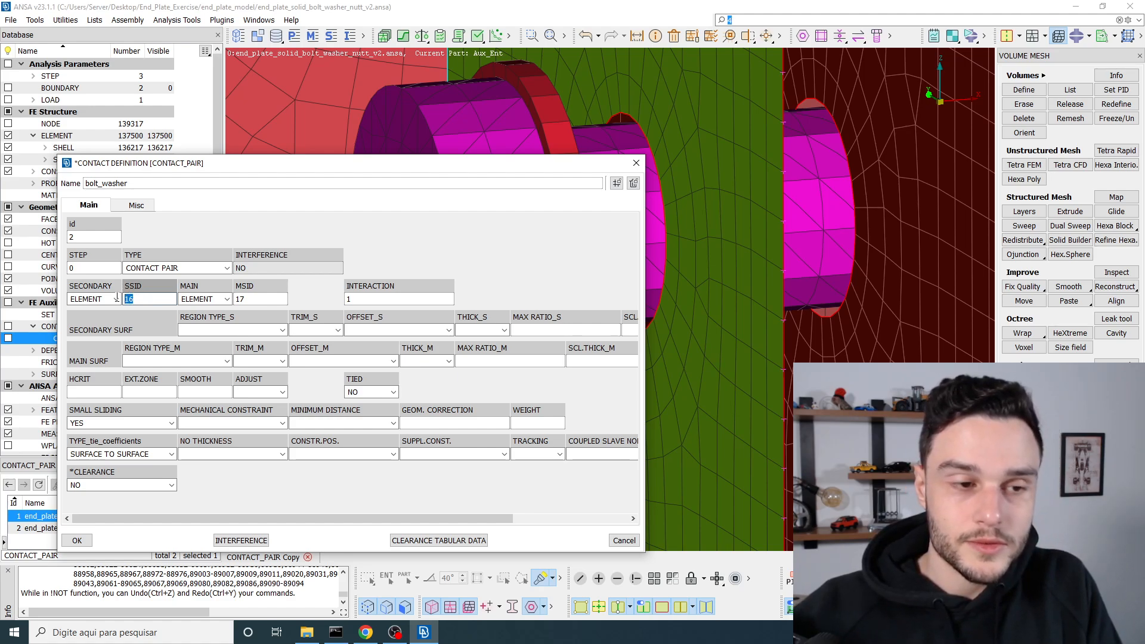
{"action": "double_click", "coordinate": [145, 298]}
{"action": "type", "text": "/"}
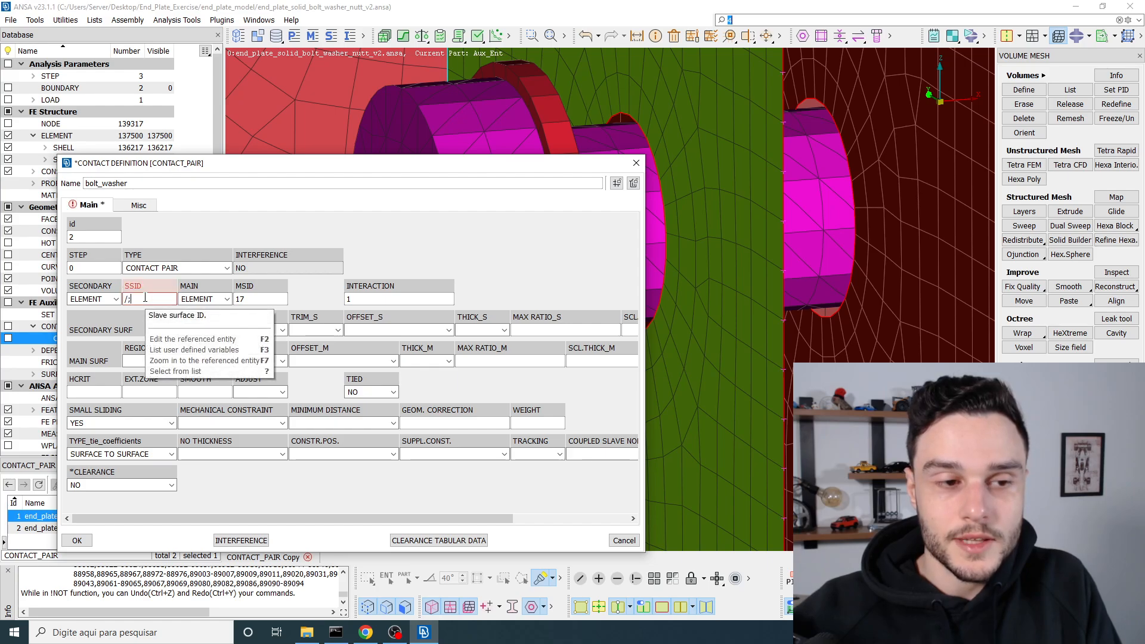
{"action": "key", "text": "BackSpace"}
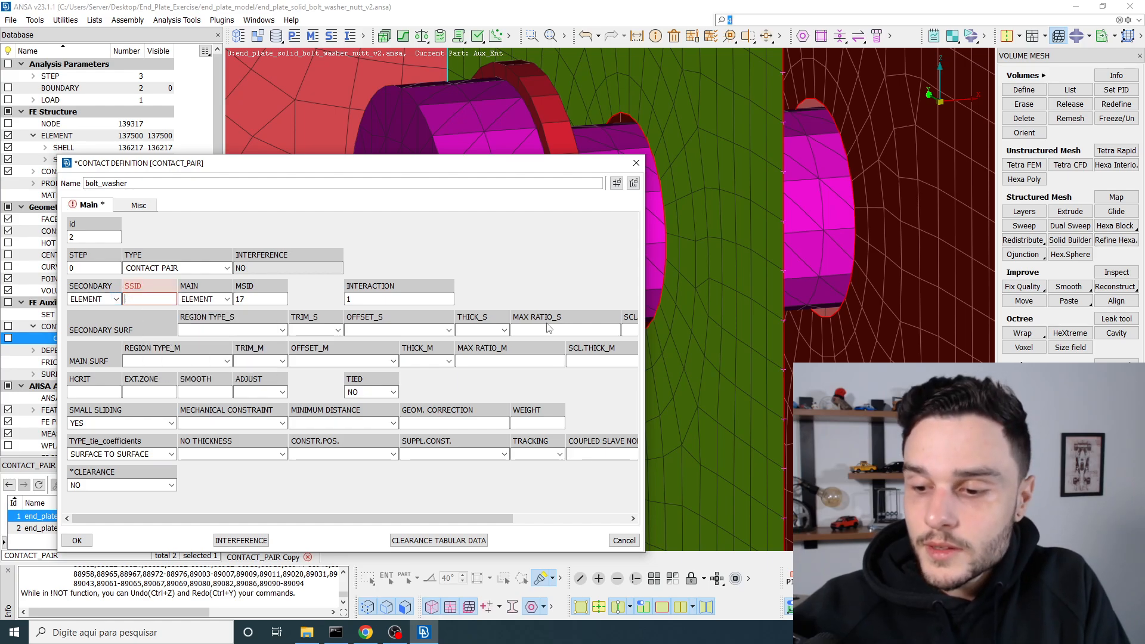
{"action": "type", "text": "?"}
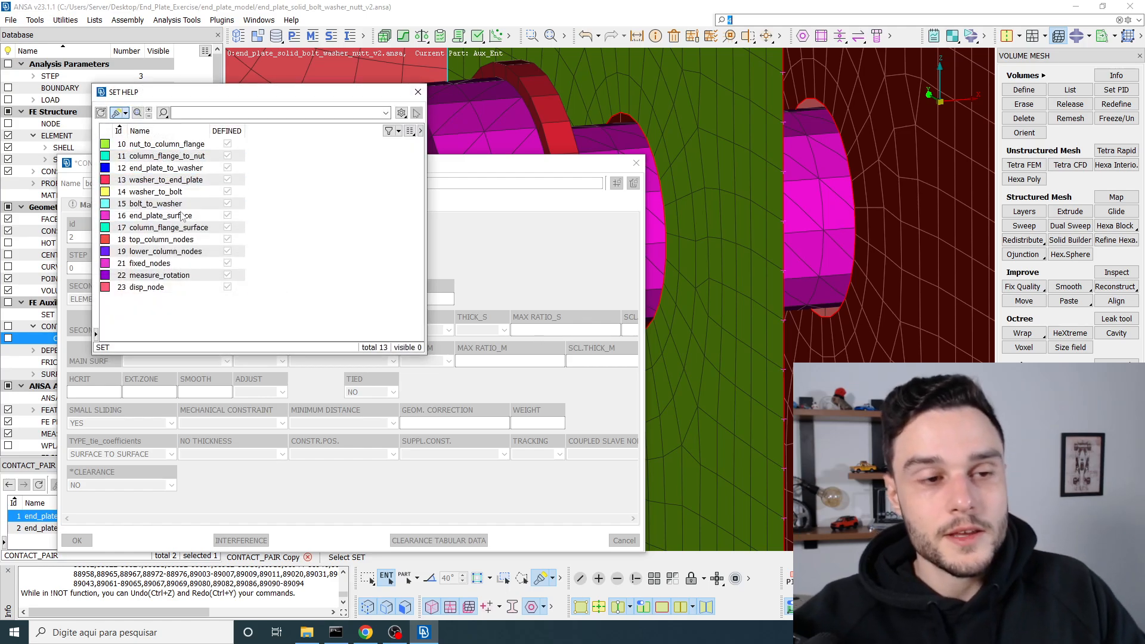
{"action": "left_click_drag", "start_coordinate": [197, 92], "coordinate": [130, 46]}
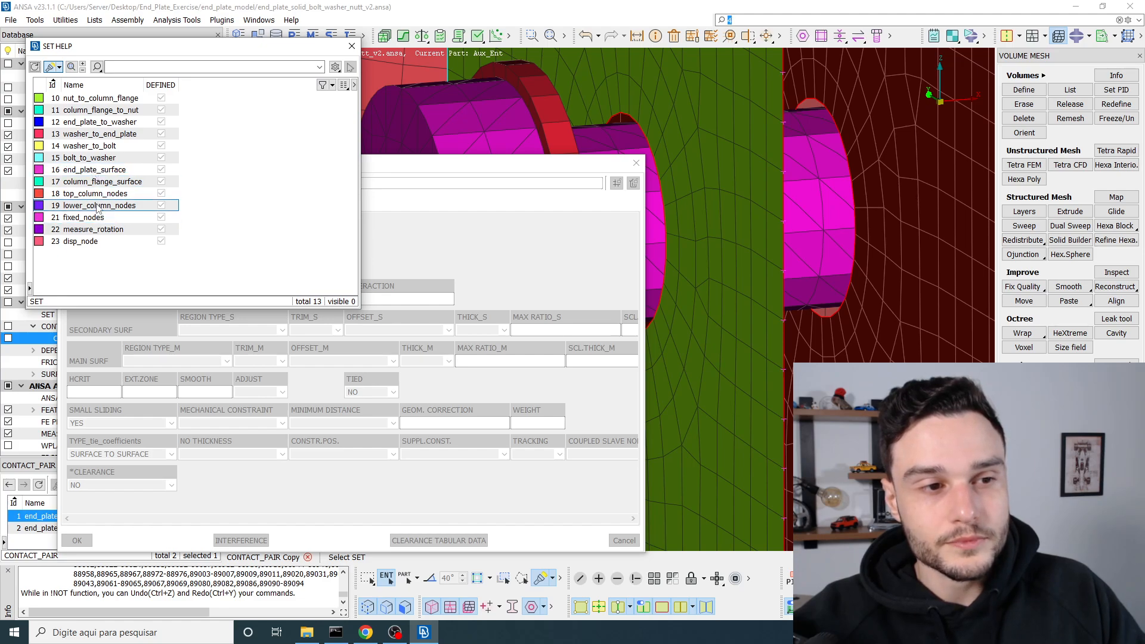
{"action": "left_click", "coordinate": [105, 159]}
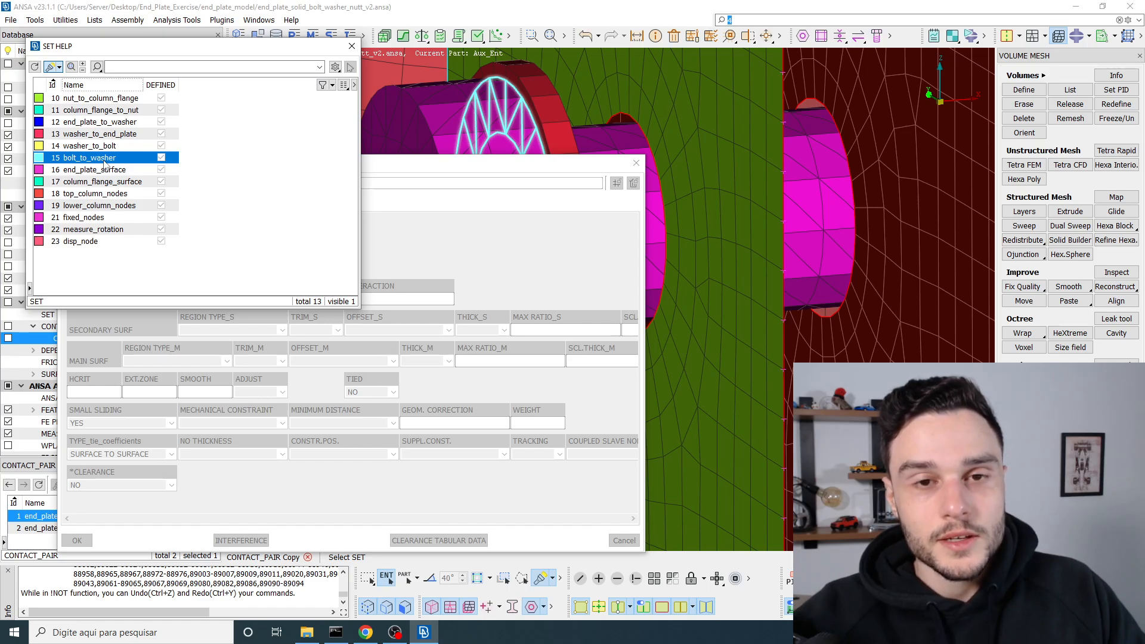
{"action": "double_click", "coordinate": [104, 158]}
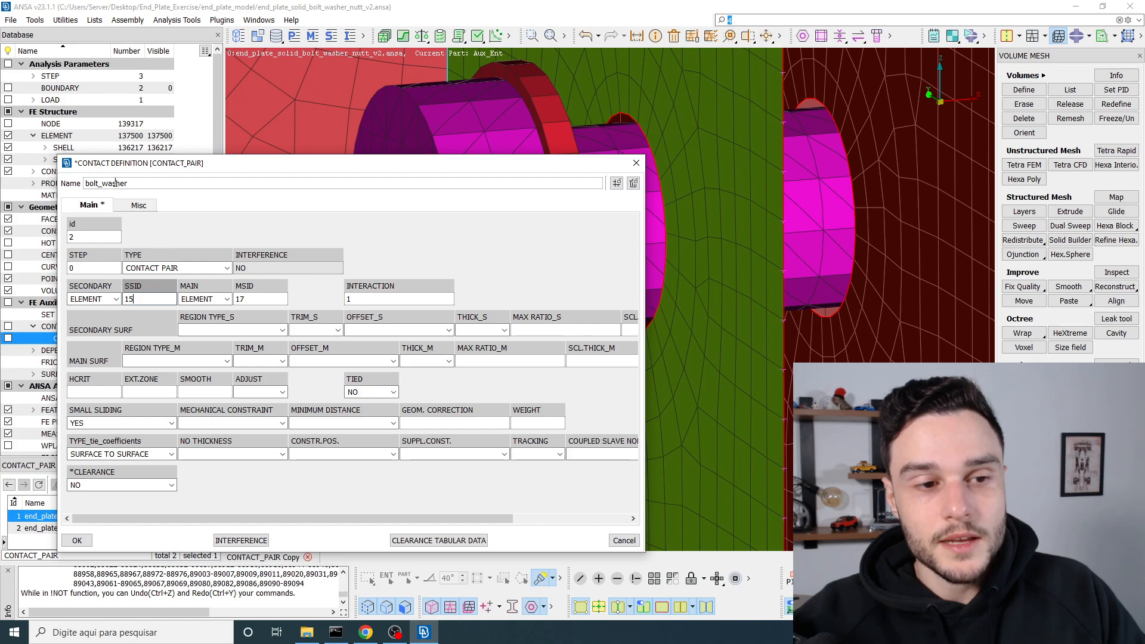
Assign the set washer_to_bolt (14) as the main surface of the bolt_washer contact pair
{"action": "double_click", "coordinate": [248, 298]}
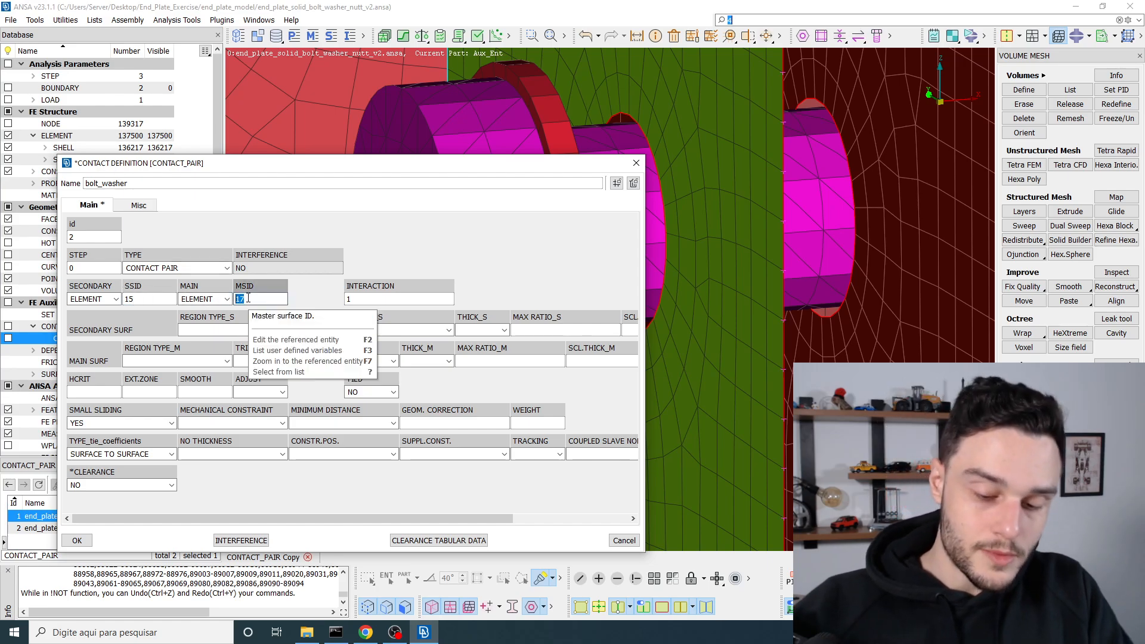
{"action": "double_click", "coordinate": [248, 298]}
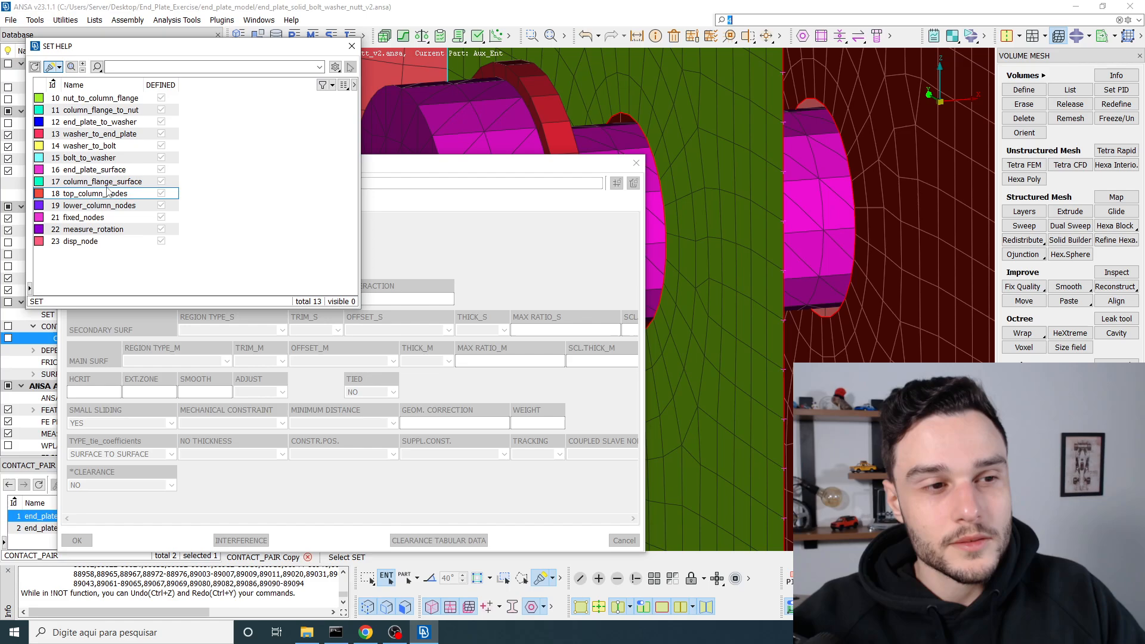
{"action": "double_click", "coordinate": [107, 148]}
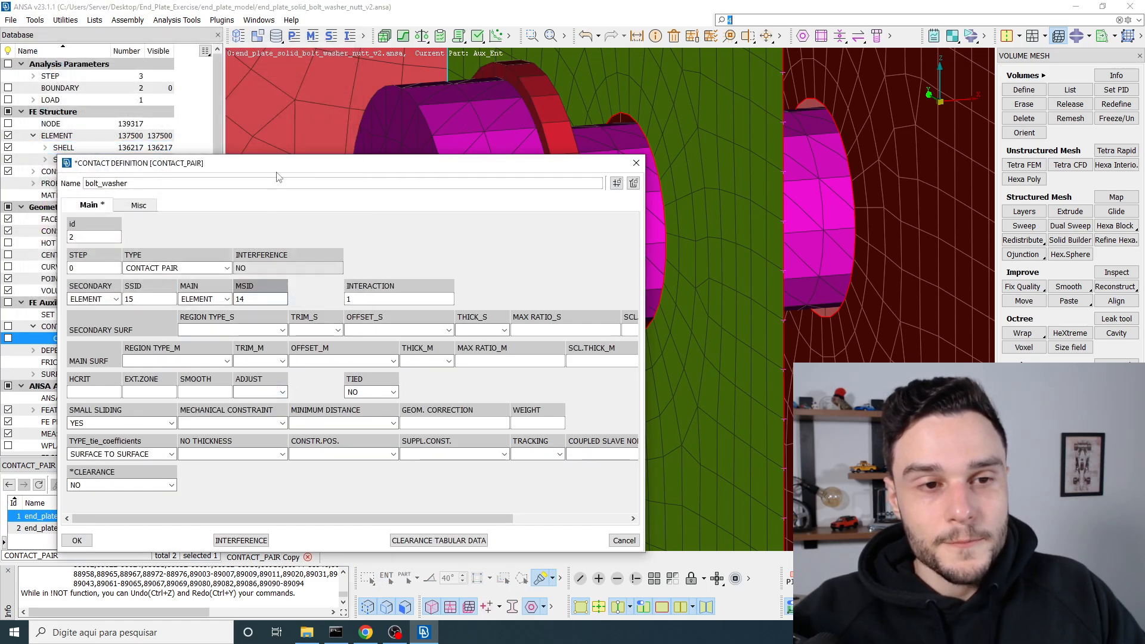
Review the contact pair's small sliding and surface-to-surface settings against the bolt and washer geometry
{"action": "left_click_drag", "start_coordinate": [291, 163], "coordinate": [255, 45]}
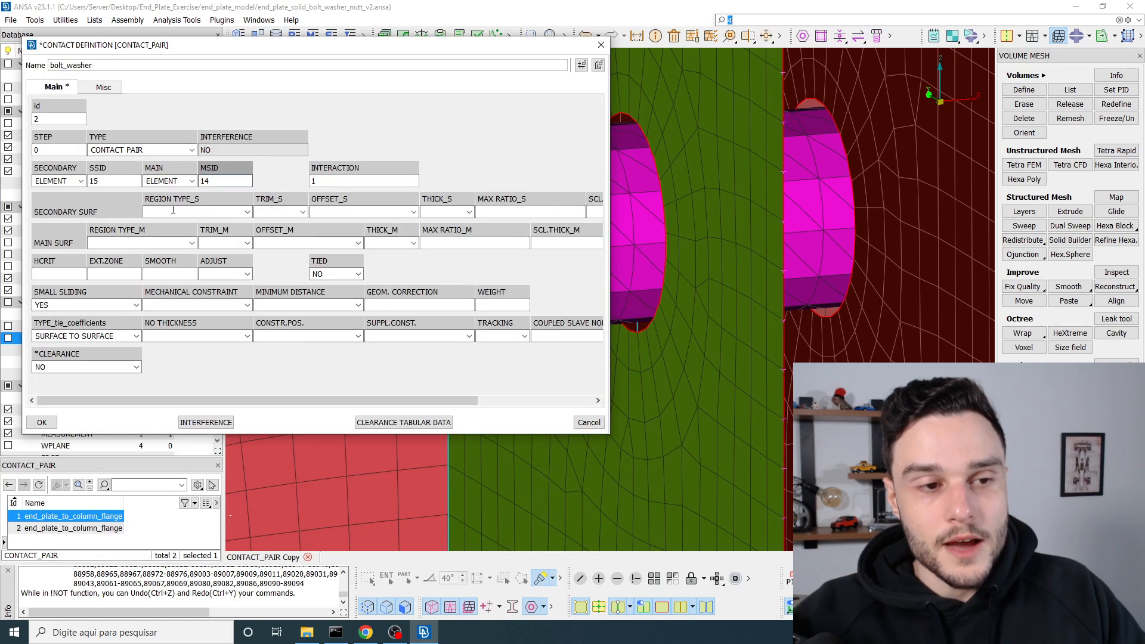
{"action": "left_click", "coordinate": [82, 336]}
{"action": "left_click", "coordinate": [82, 337]}
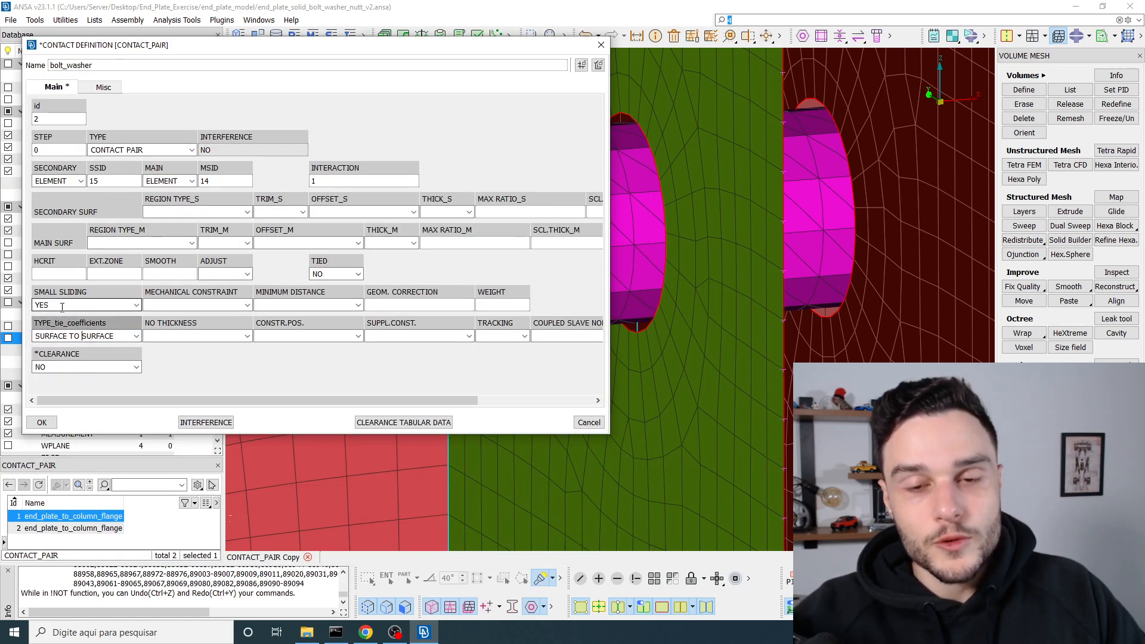
{"action": "scroll", "coordinate": [746, 299], "scroll_direction": "down", "scroll_amount": 5}
{"action": "scroll", "coordinate": [746, 298], "scroll_direction": "up", "scroll_amount": 5}
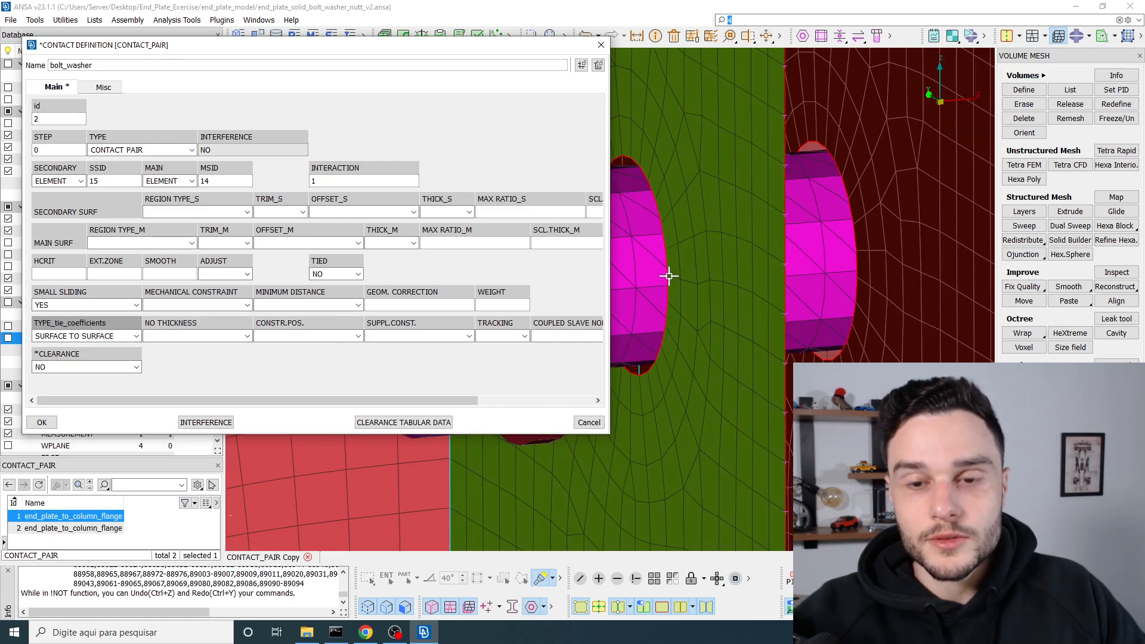
{"action": "scroll", "coordinate": [793, 274], "scroll_direction": "down", "scroll_amount": 5}
{"action": "scroll", "coordinate": [693, 272], "scroll_direction": "up", "scroll_amount": 5}
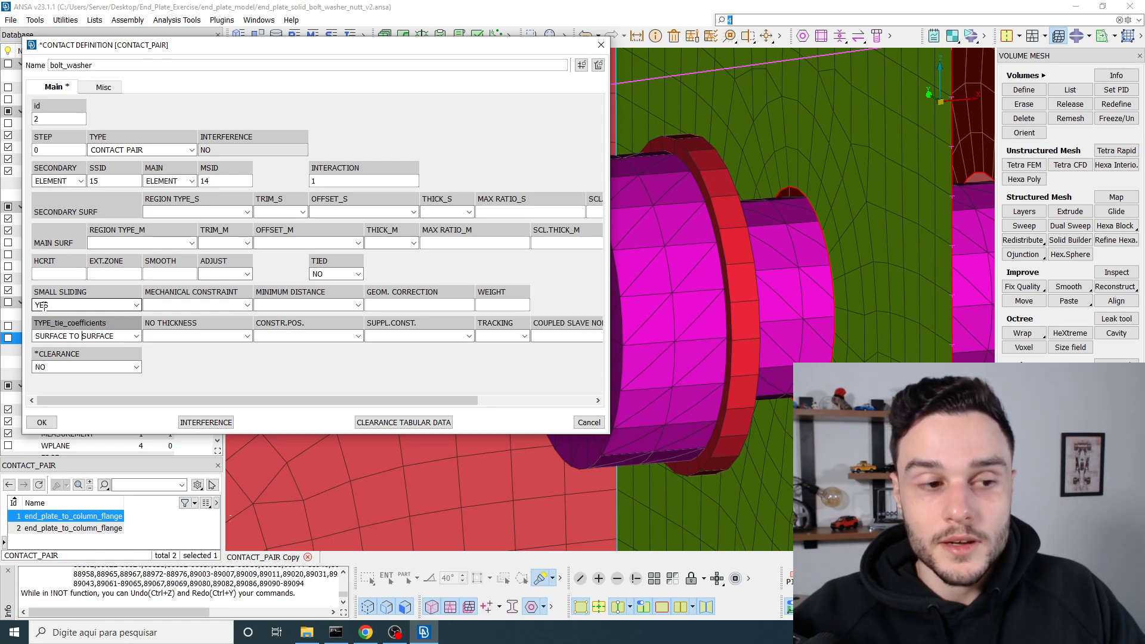
{"action": "mouse_move", "coordinate": [45, 306]}
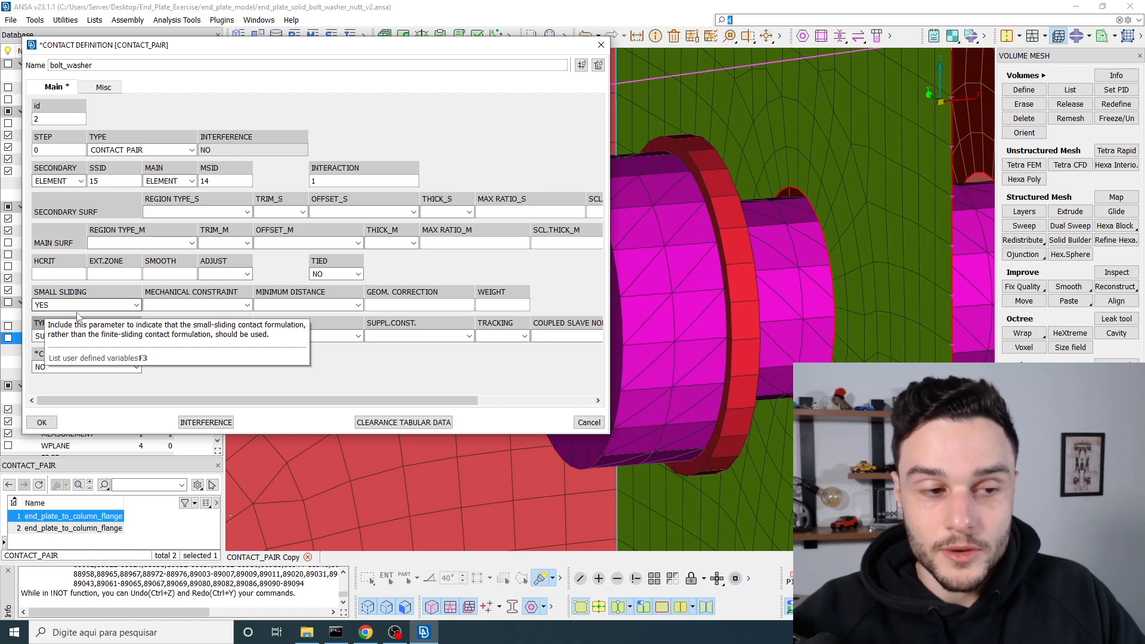
Check the surface interaction and friction definition referenced by bolt_washer, and save the contact pair
{"action": "left_click", "coordinate": [349, 183]}
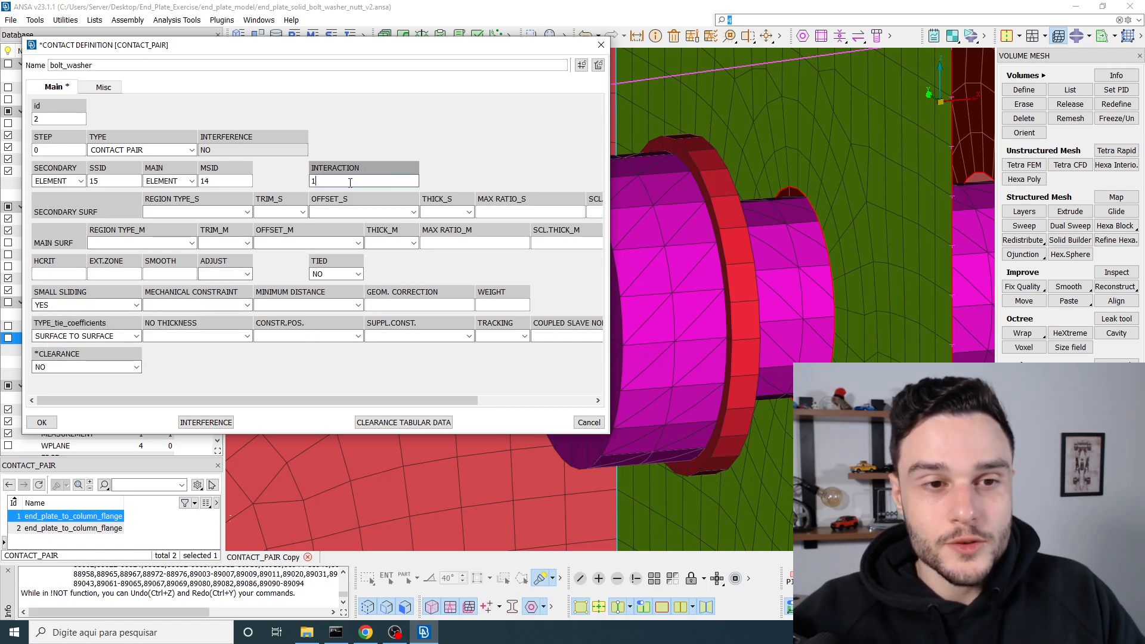
{"action": "key", "text": "numbersign"}
{"action": "left_click", "coordinate": [67, 182]}
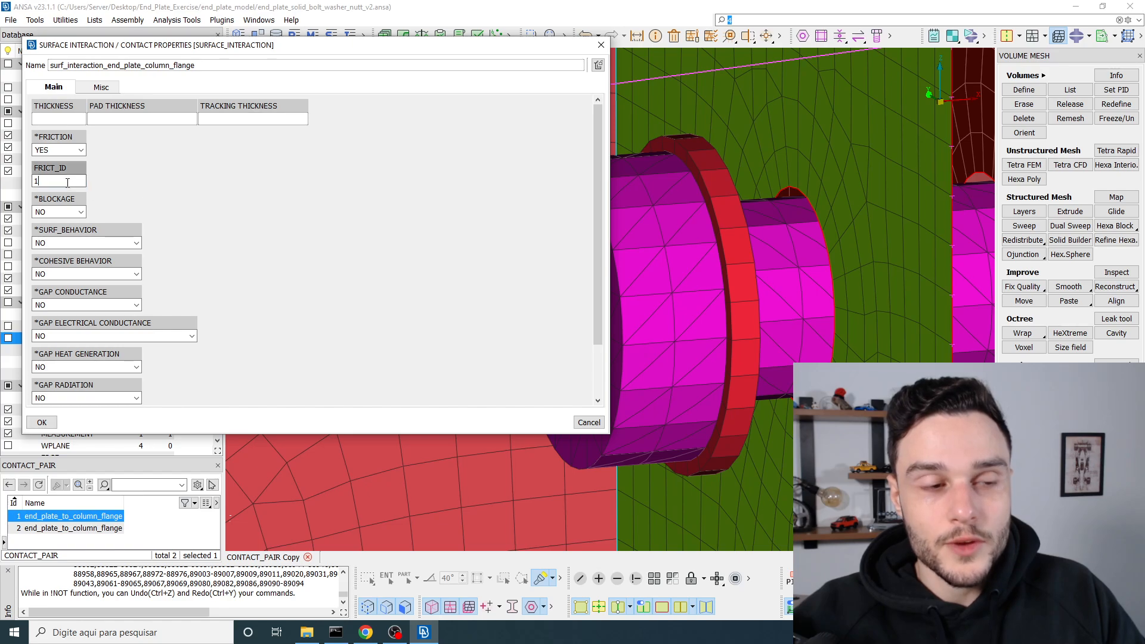
{"action": "key", "text": "numbersign"}
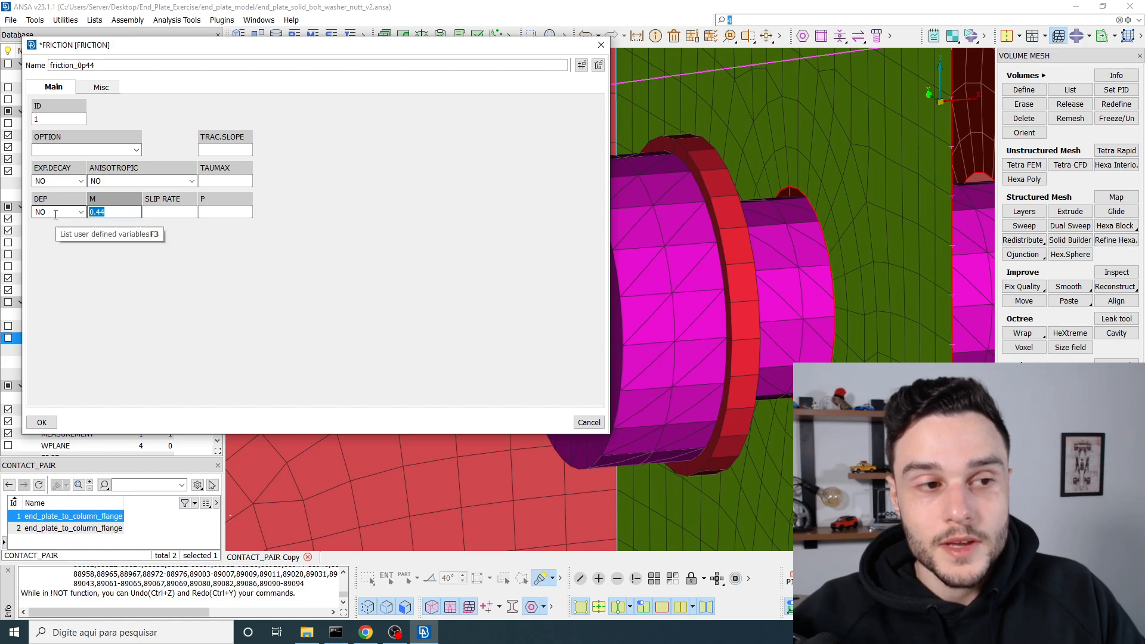
{"action": "key", "text": "Escape"}
{"action": "key", "text": "Escape"}
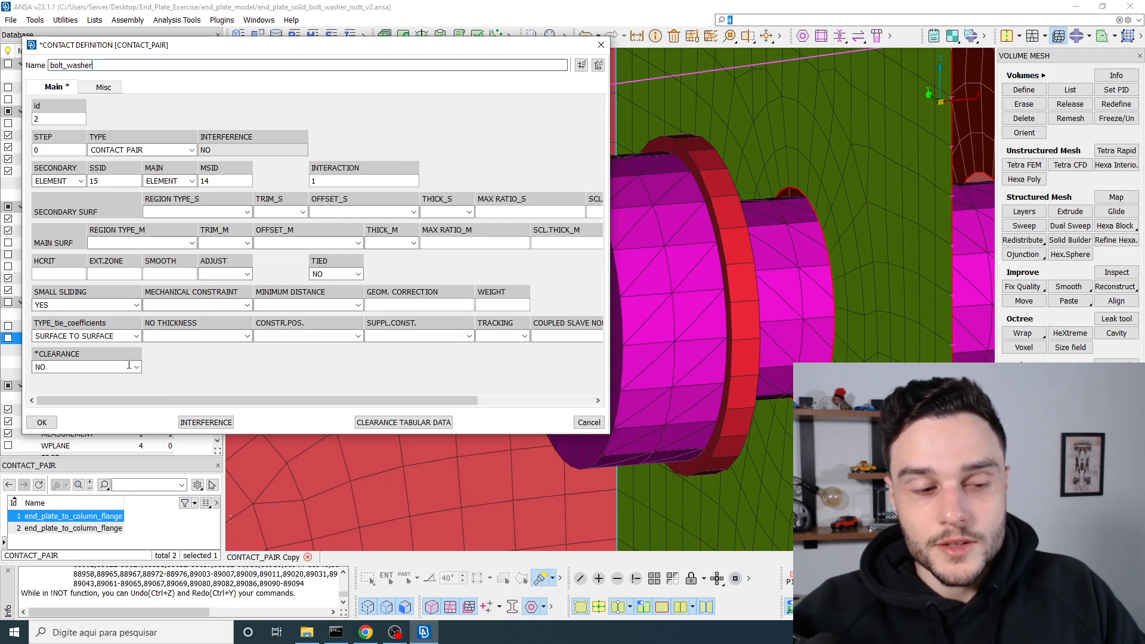
{"action": "left_click", "coordinate": [43, 423]}
Highlight the bolt_washer contact pair in the model and inspect its two surfaces between bolt head and washer
{"action": "scroll", "coordinate": [617, 356], "scroll_direction": "down", "scroll_amount": 5}
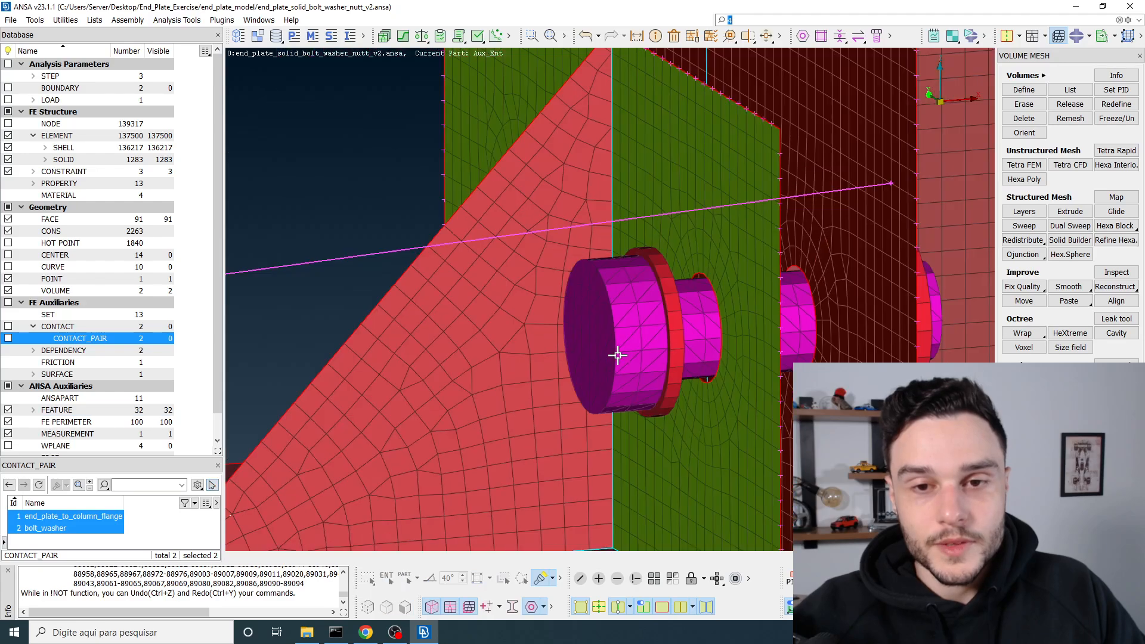
{"action": "double_click", "coordinate": [94, 341]}
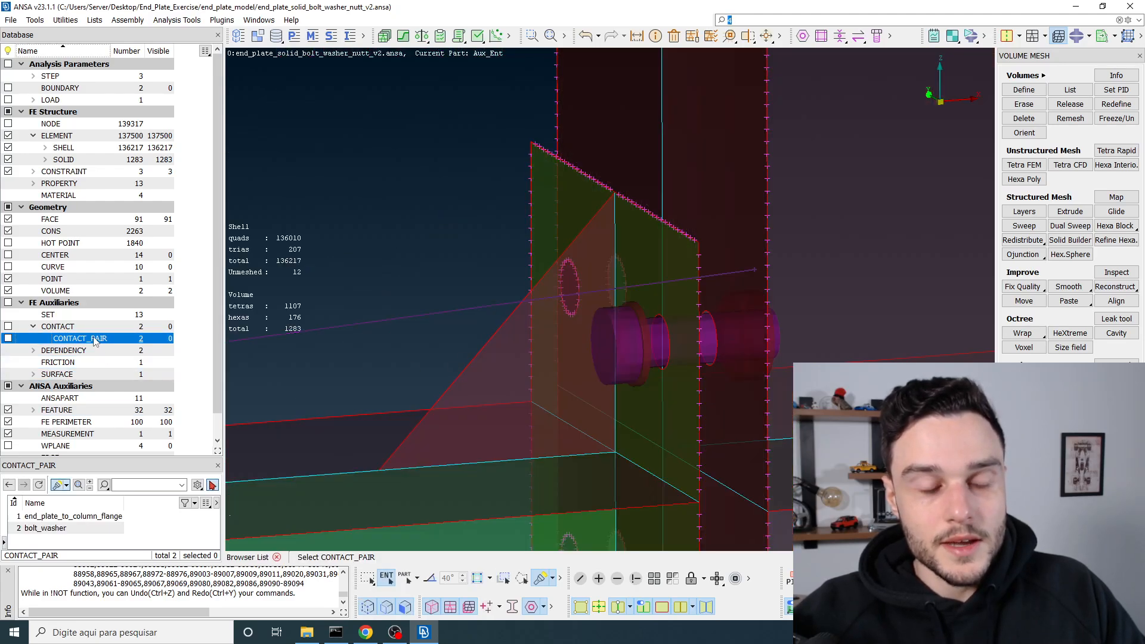
{"action": "left_click", "coordinate": [61, 529]}
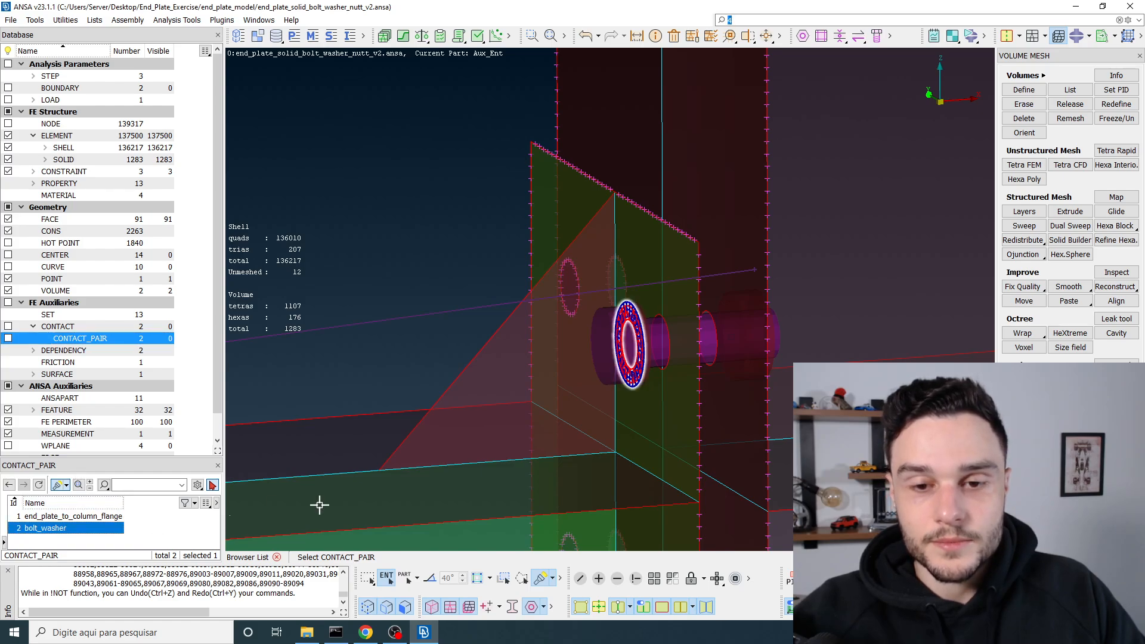
{"action": "scroll", "coordinate": [632, 369], "scroll_direction": "up", "scroll_amount": 8}
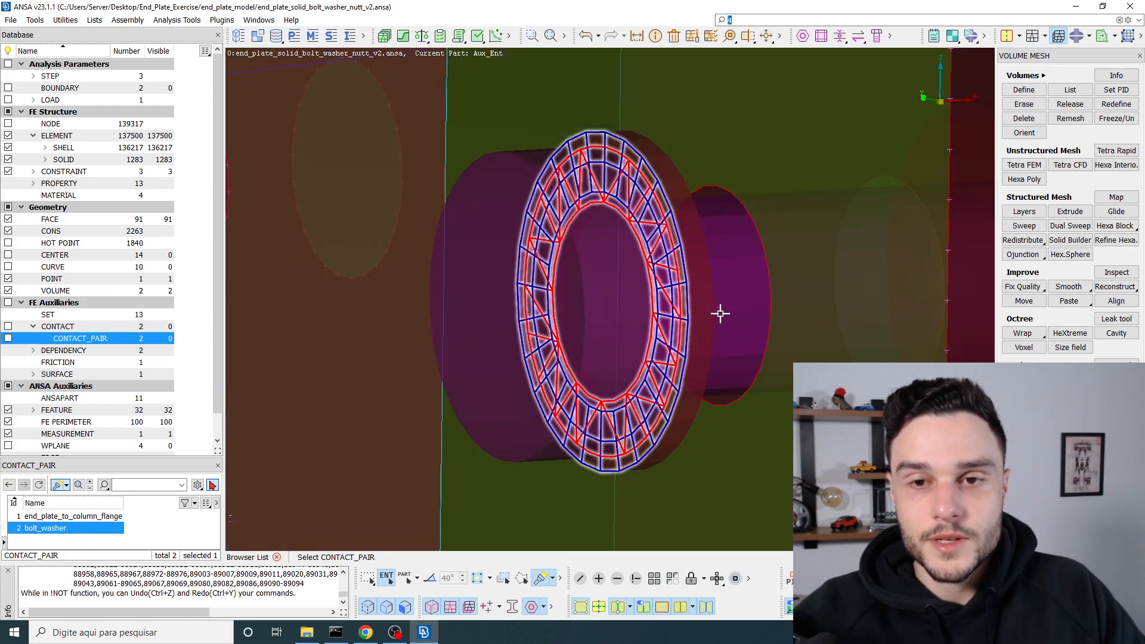
{"action": "left_click_drag", "start_coordinate": [721, 313], "coordinate": [700, 327], "text": "ctrl"}
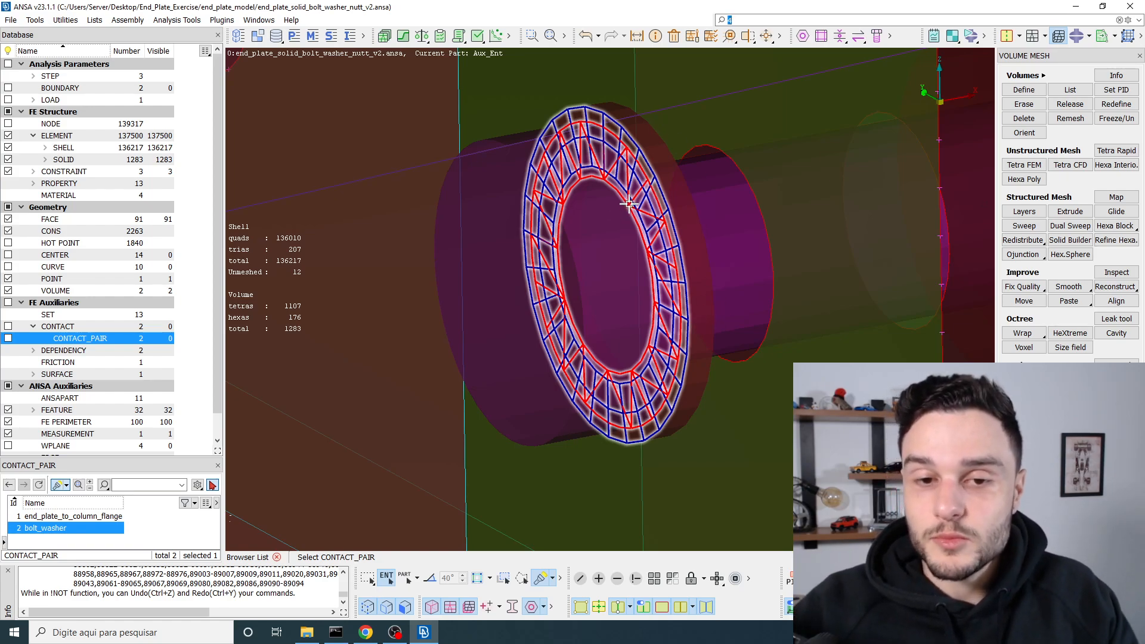
{"action": "mouse_move", "coordinate": [639, 219]}
{"action": "left_mouse_down", "text": "ctrl"}
{"action": "mouse_move", "coordinate": [578, 207]}
{"action": "mouse_move", "coordinate": [638, 219]}
{"action": "left_mouse_up", "text": "ctrl"}
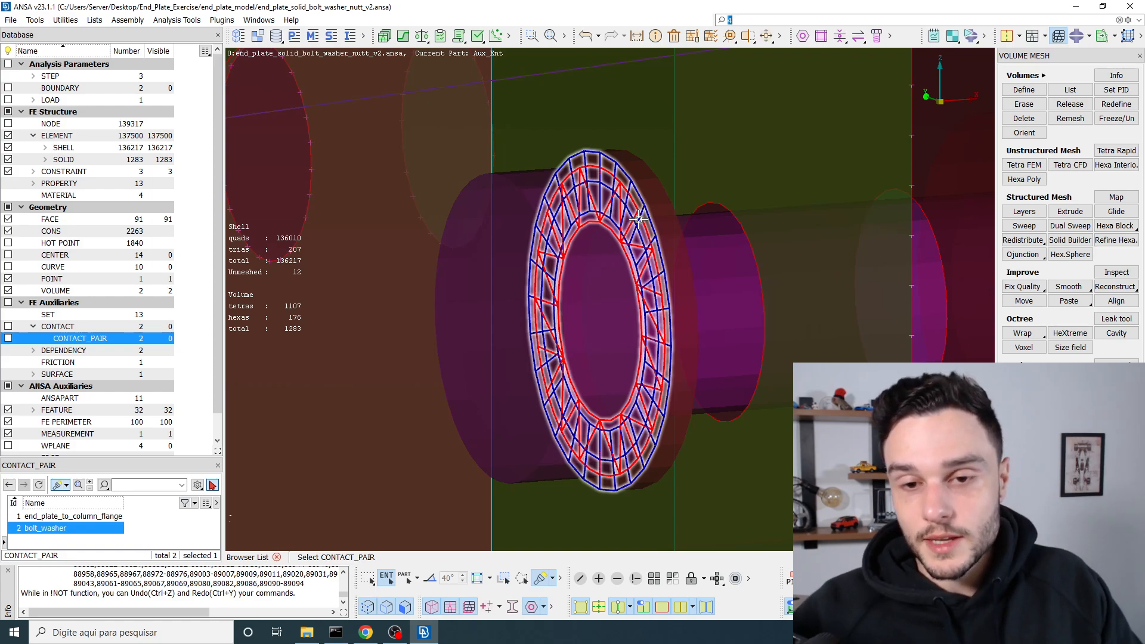
{"action": "scroll", "coordinate": [608, 266], "scroll_direction": "down", "scroll_amount": 5}
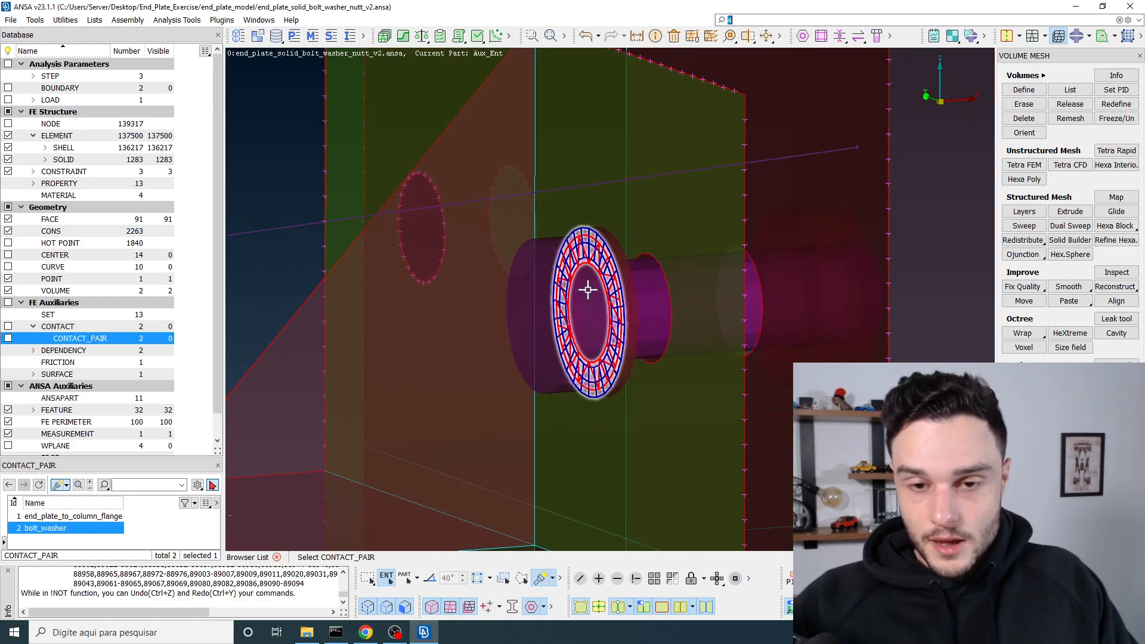
{"action": "left_click_drag", "start_coordinate": [608, 265], "coordinate": [608, 290], "text": "ctrl"}
{"action": "middle_click", "coordinate": [629, 266]}
Examine how the bolt, washer, end plate, column flange and nut line up along the bolt shank
{"action": "scroll", "coordinate": [629, 265], "scroll_direction": "up", "scroll_amount": 3}
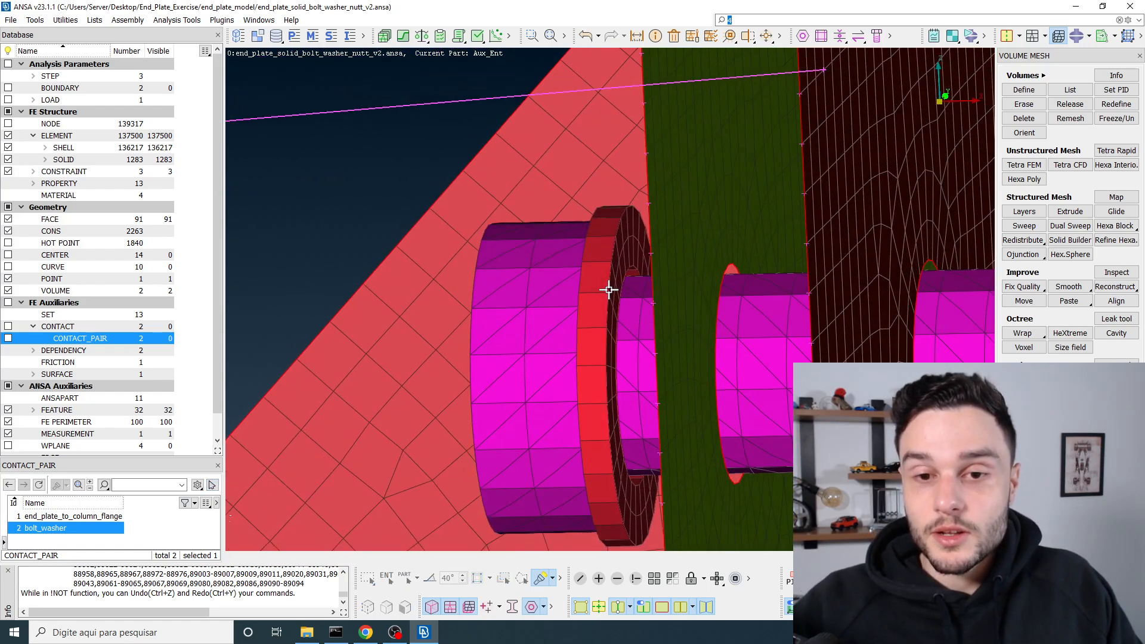
{"action": "scroll", "coordinate": [529, 242], "scroll_direction": "down", "scroll_amount": 4}
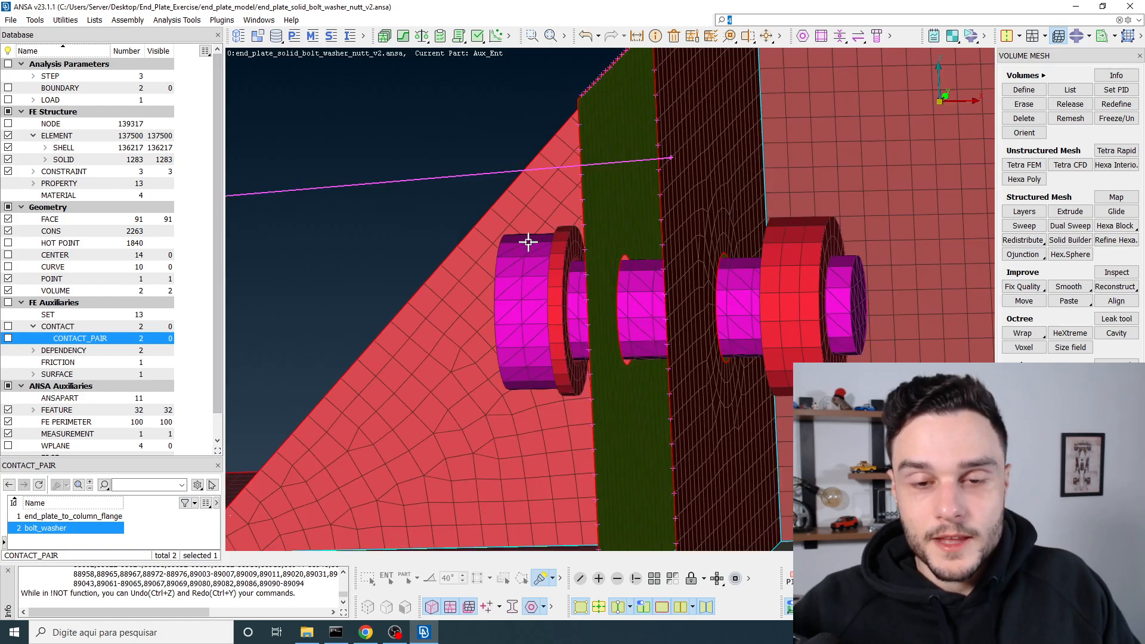
{"action": "left_click_drag", "start_coordinate": [528, 243], "coordinate": [567, 240], "text": "ctrl"}
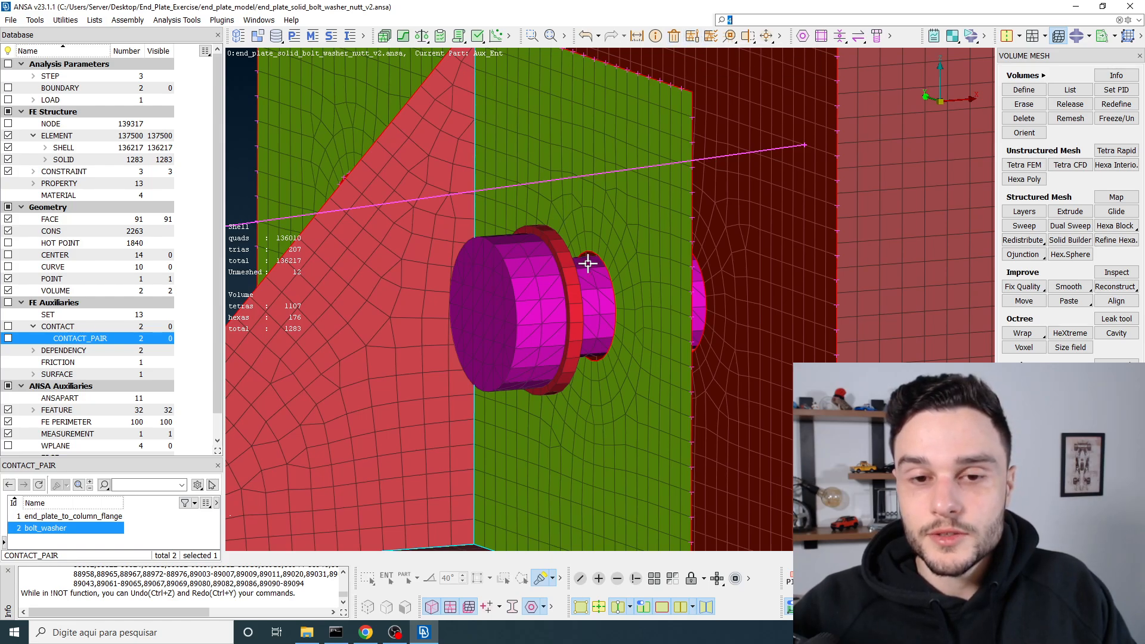
{"action": "left_click_drag", "start_coordinate": [624, 248], "coordinate": [585, 245], "text": "ctrl"}
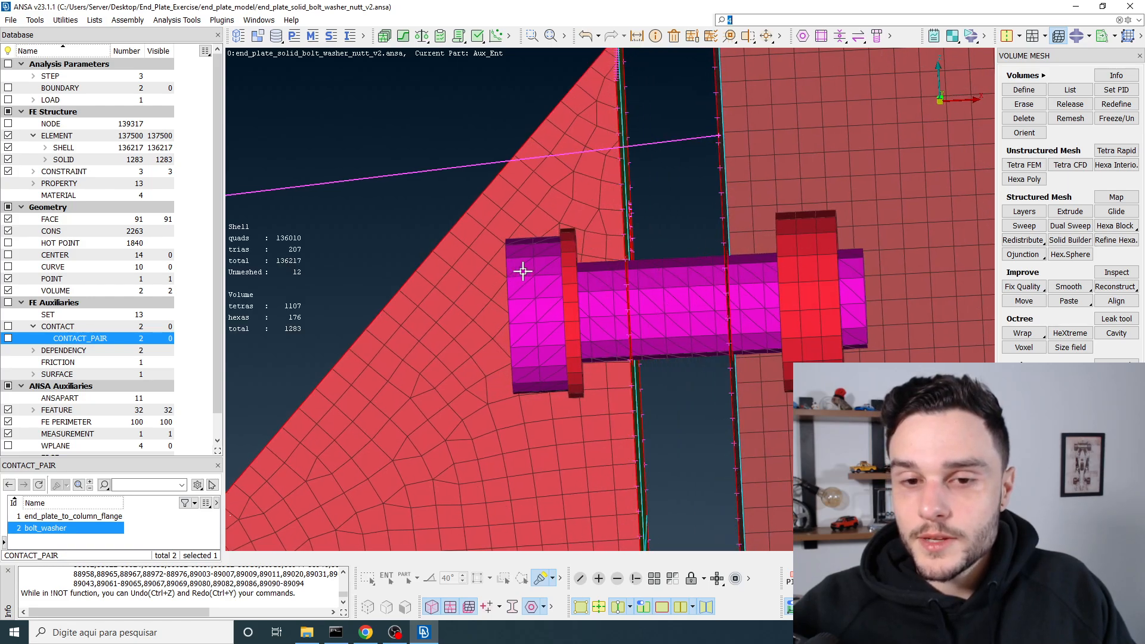
Enable drawing shell elements as solids so the plates are displayed with their thickness
{"action": "left_click_drag", "start_coordinate": [522, 269], "coordinate": [560, 105], "text": "ctrl"}
{"action": "left_click", "coordinate": [710, 36]}
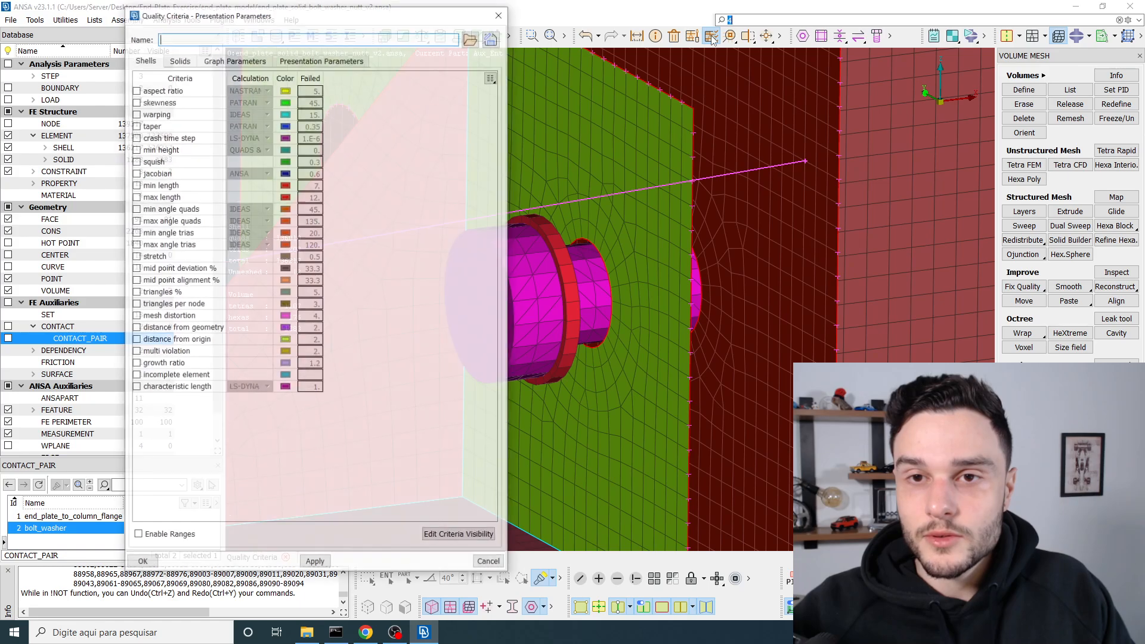
{"action": "left_click", "coordinate": [321, 58]}
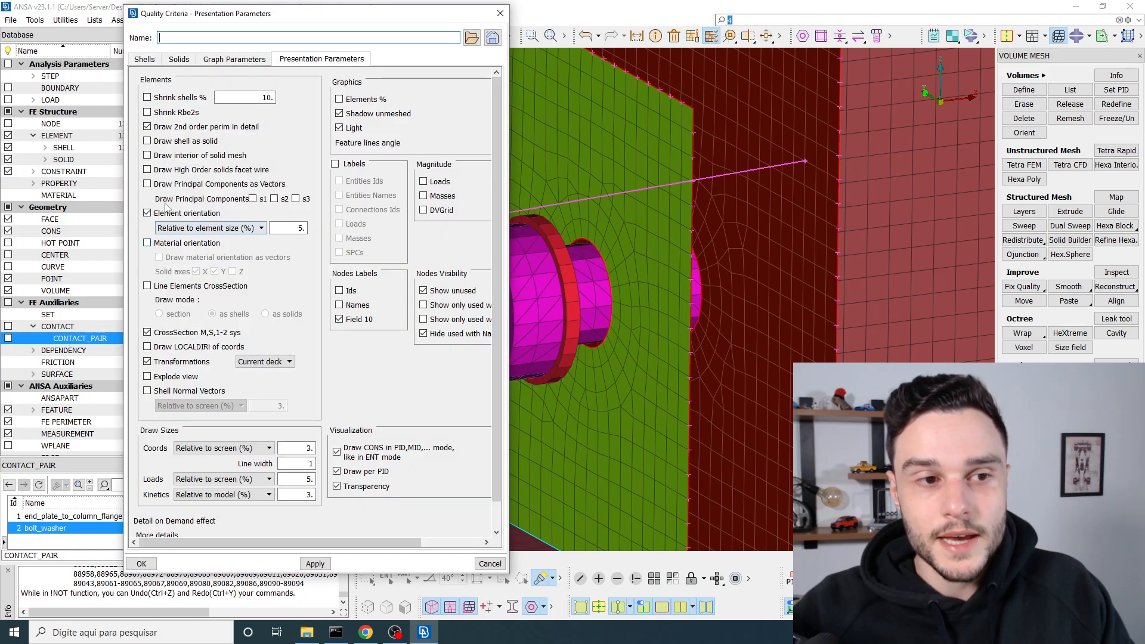
{"action": "left_click", "coordinate": [172, 142]}
{"action": "left_click", "coordinate": [314, 564]}
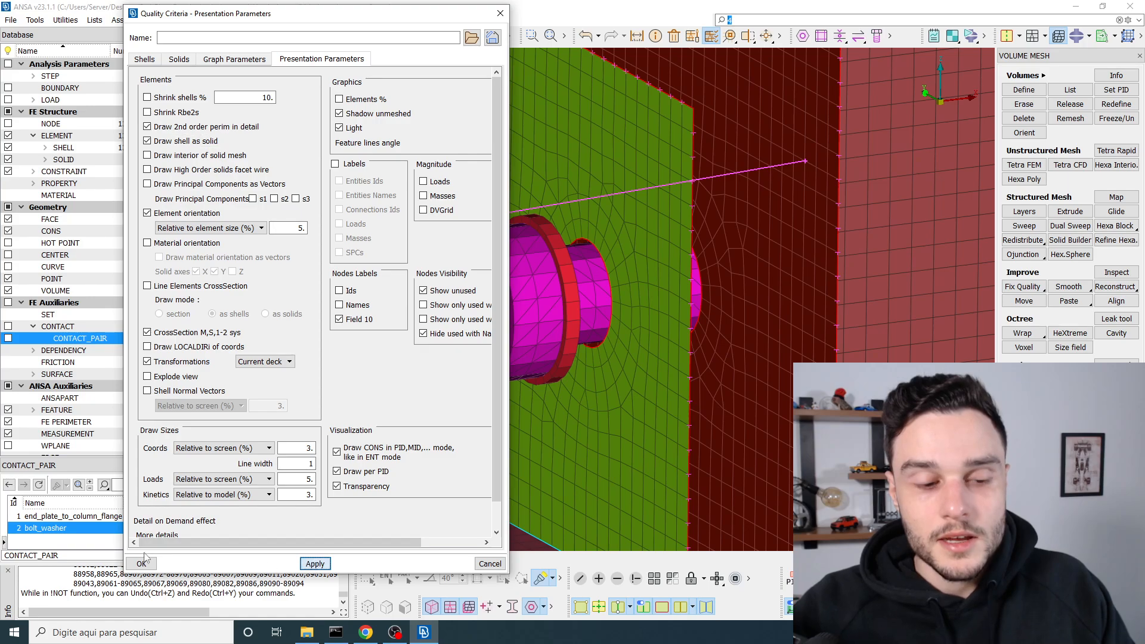
{"action": "left_click", "coordinate": [141, 564]}
Examine how the bolt head, washer and nut sit against the end plate and column flange with plate thickness displayed
{"action": "scroll", "coordinate": [569, 274], "scroll_direction": "up", "scroll_amount": 3}
{"action": "left_click_drag", "start_coordinate": [566, 247], "coordinate": [510, 242], "text": "ctrl"}
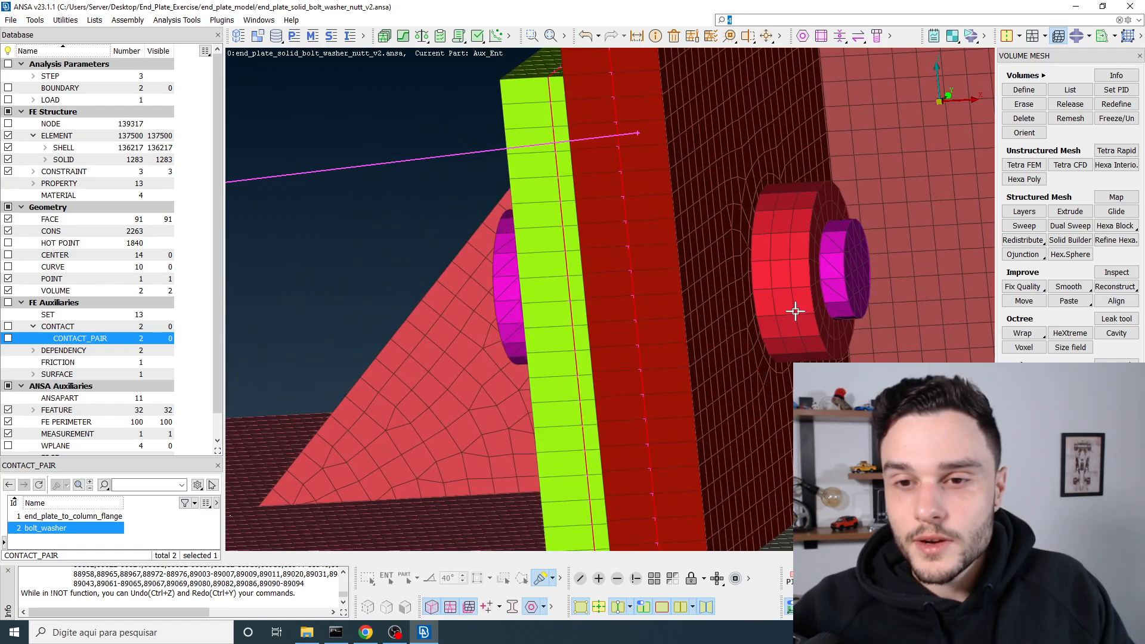
{"action": "scroll", "coordinate": [797, 307], "scroll_direction": "up", "scroll_amount": 5}
{"action": "left_click_drag", "start_coordinate": [695, 285], "coordinate": [630, 241], "text": "ctrl"}
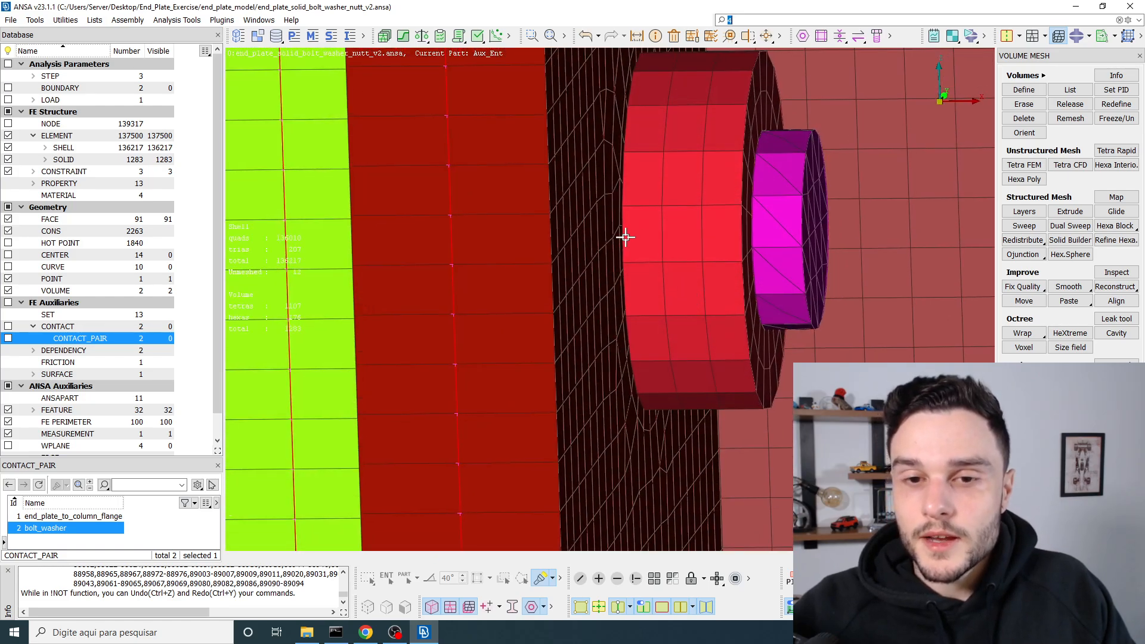
{"action": "scroll", "coordinate": [625, 237], "scroll_direction": "down", "scroll_amount": 3}
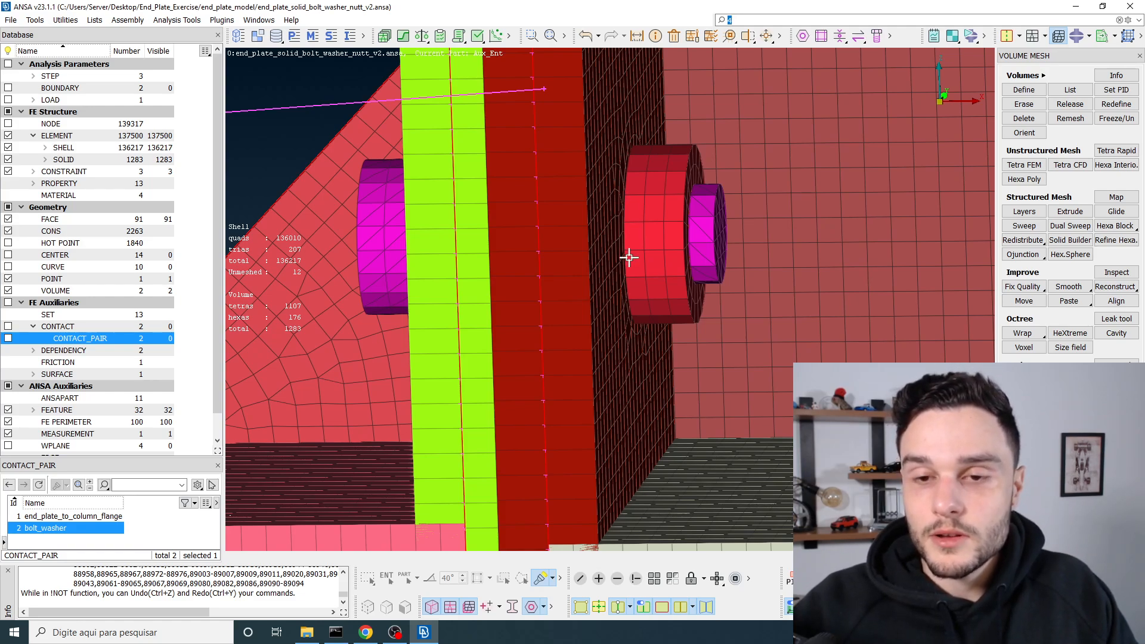
{"action": "scroll", "coordinate": [620, 261], "scroll_direction": "up", "scroll_amount": 3}
{"action": "left_click_drag", "start_coordinate": [620, 262], "coordinate": [653, 261], "text": "ctrl"}
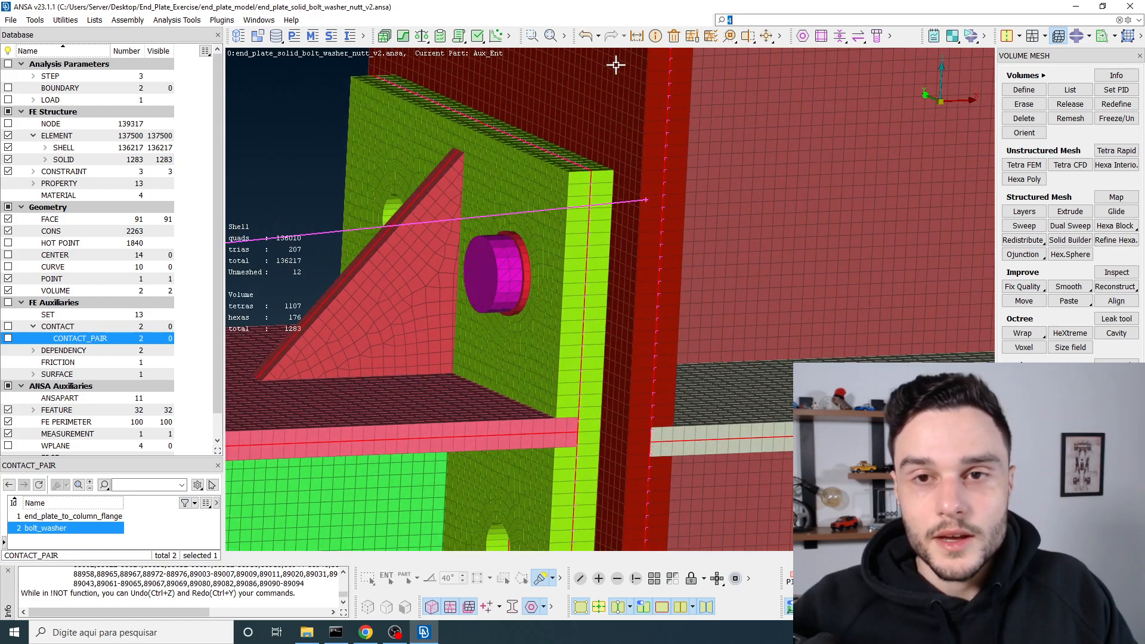
Disable drawing shell elements as solids in the presentation parameters
{"action": "left_click", "coordinate": [711, 41]}
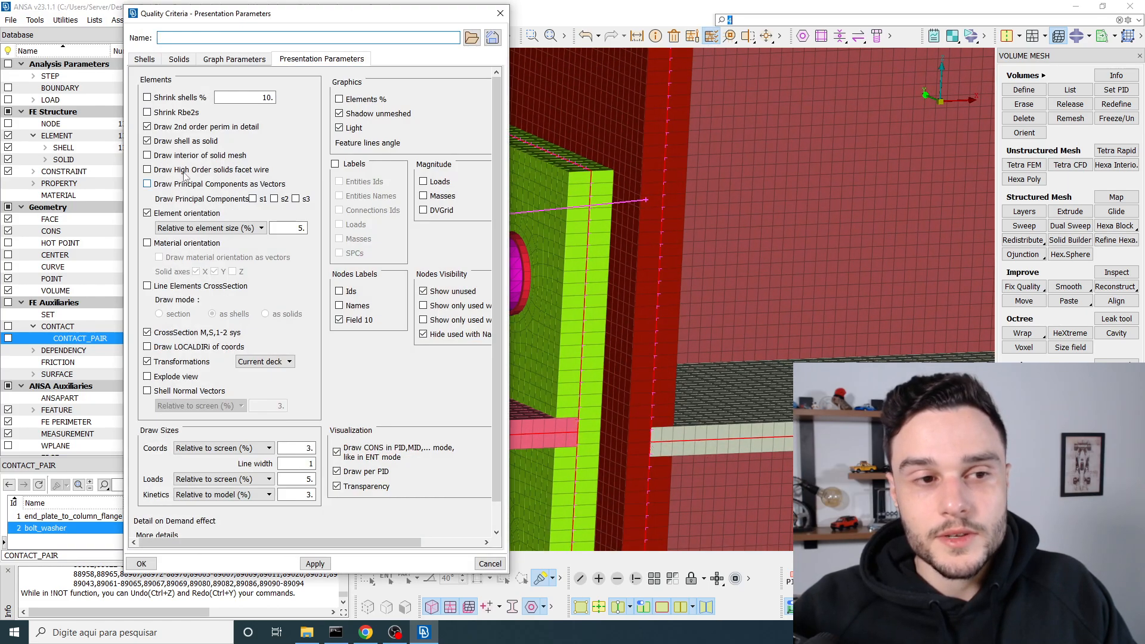
{"action": "left_click", "coordinate": [173, 142]}
{"action": "left_click", "coordinate": [315, 564]}
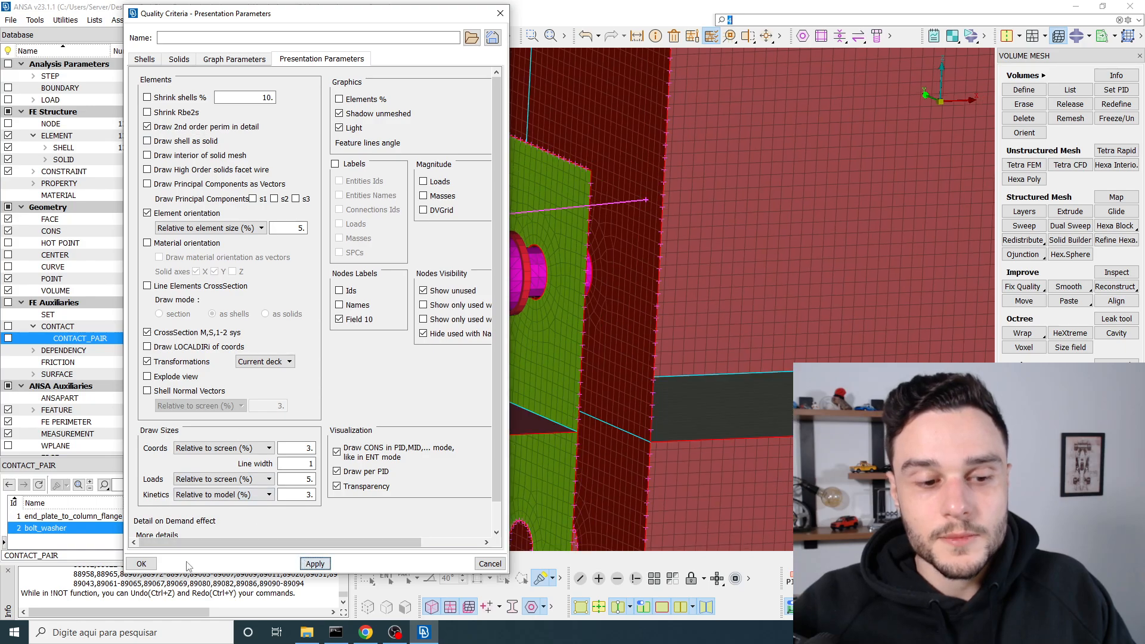
{"action": "left_click", "coordinate": [142, 564]}
Examine the gap between the washer and the end plate mid-surface around the bolt hole from several angles
{"action": "scroll", "coordinate": [498, 344], "scroll_direction": "up", "scroll_amount": 5}
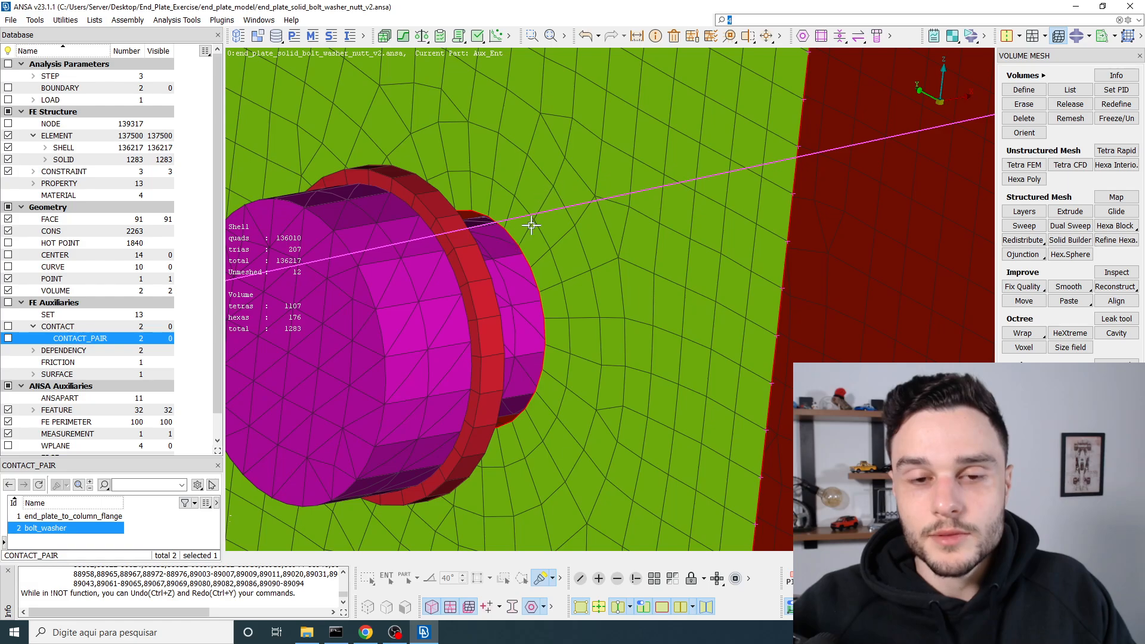
{"action": "left_click_drag", "start_coordinate": [529, 225], "coordinate": [586, 224], "text": "ctrl"}
{"action": "scroll", "coordinate": [564, 248], "scroll_direction": "up", "scroll_amount": 3}
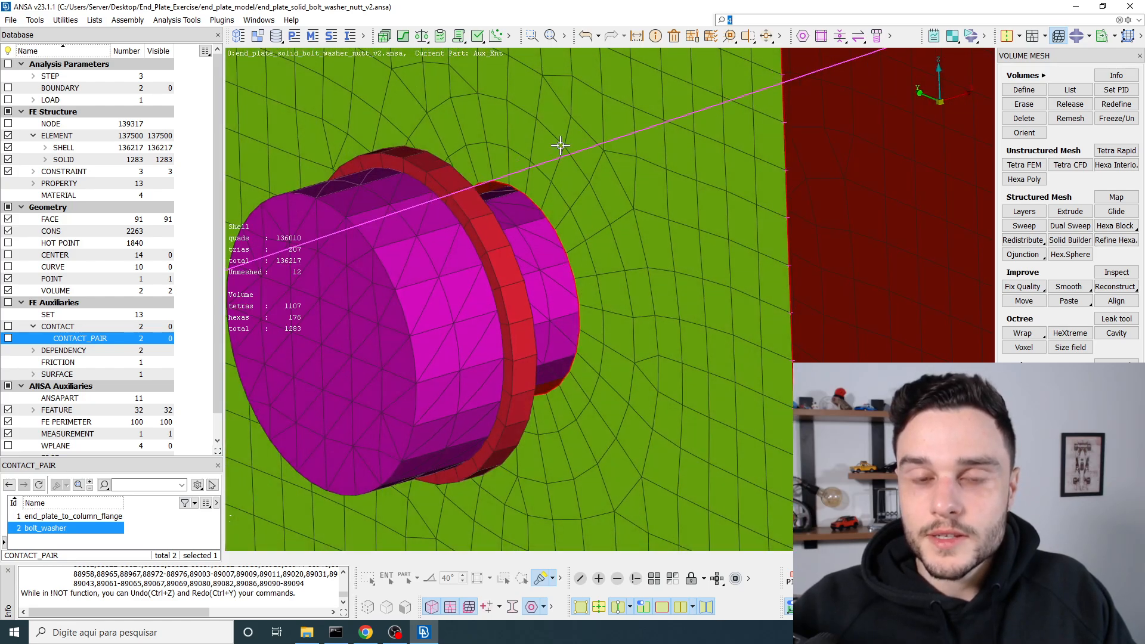
{"action": "left_click_drag", "start_coordinate": [342, 294], "coordinate": [567, 208], "text": "ctrl"}
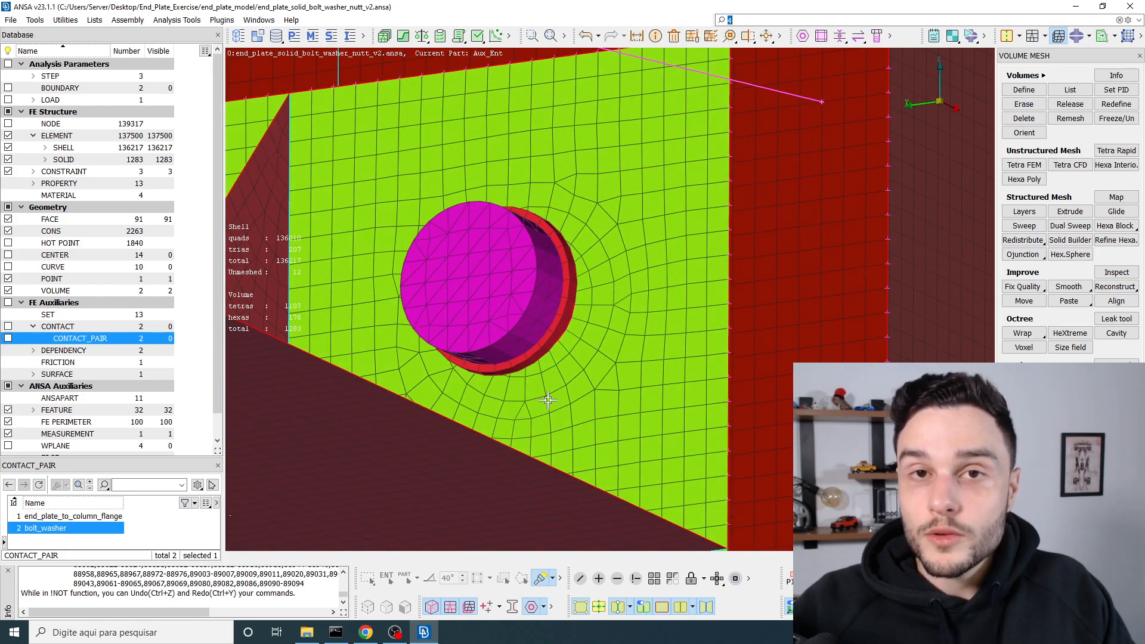
{"action": "left_click_drag", "start_coordinate": [548, 400], "coordinate": [559, 388], "text": "ctrl"}
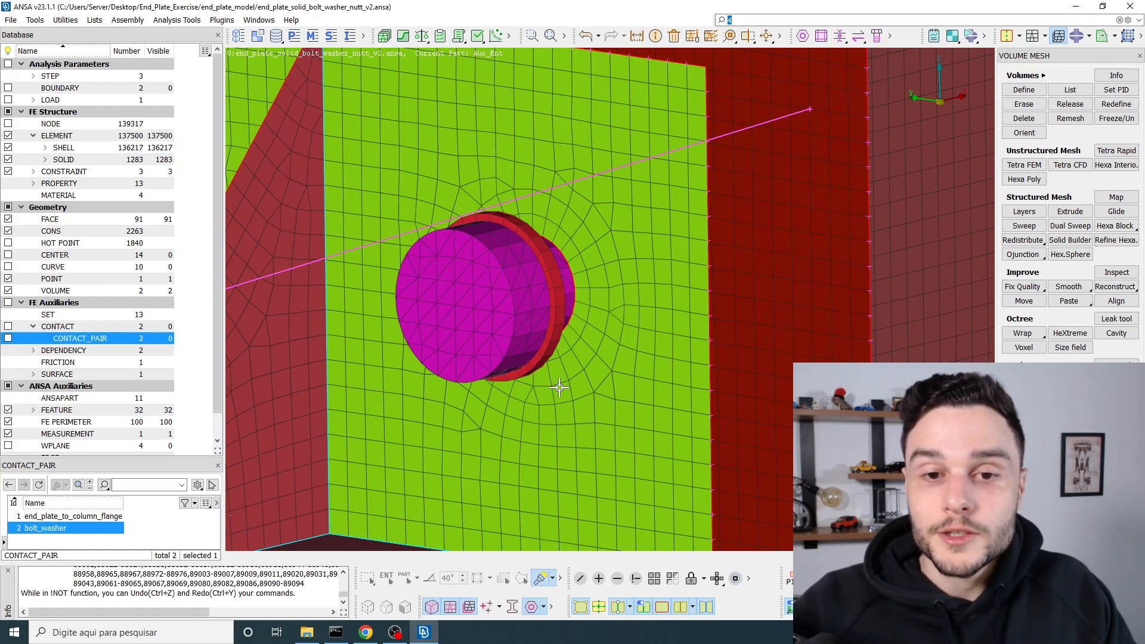
{"action": "mouse_move", "coordinate": [560, 388]}
{"action": "left_mouse_down", "text": "ctrl"}
{"action": "mouse_move", "coordinate": [552, 376]}
{"action": "mouse_move", "coordinate": [542, 386]}
{"action": "left_mouse_up", "text": "ctrl"}
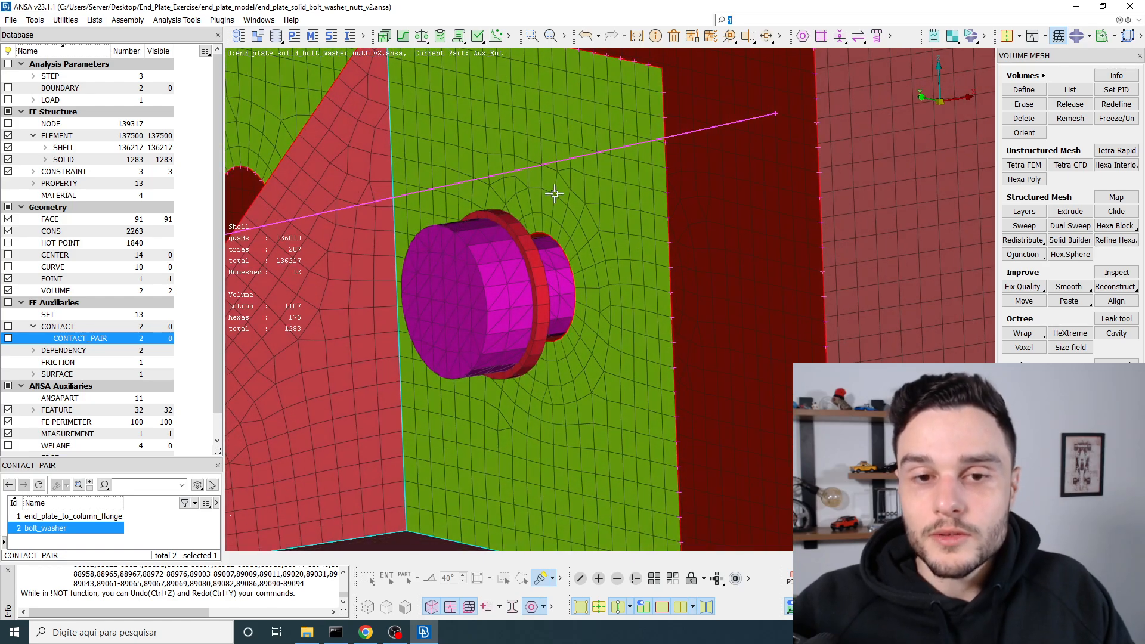
{"action": "scroll", "coordinate": [555, 245], "scroll_direction": "up", "scroll_amount": 3}
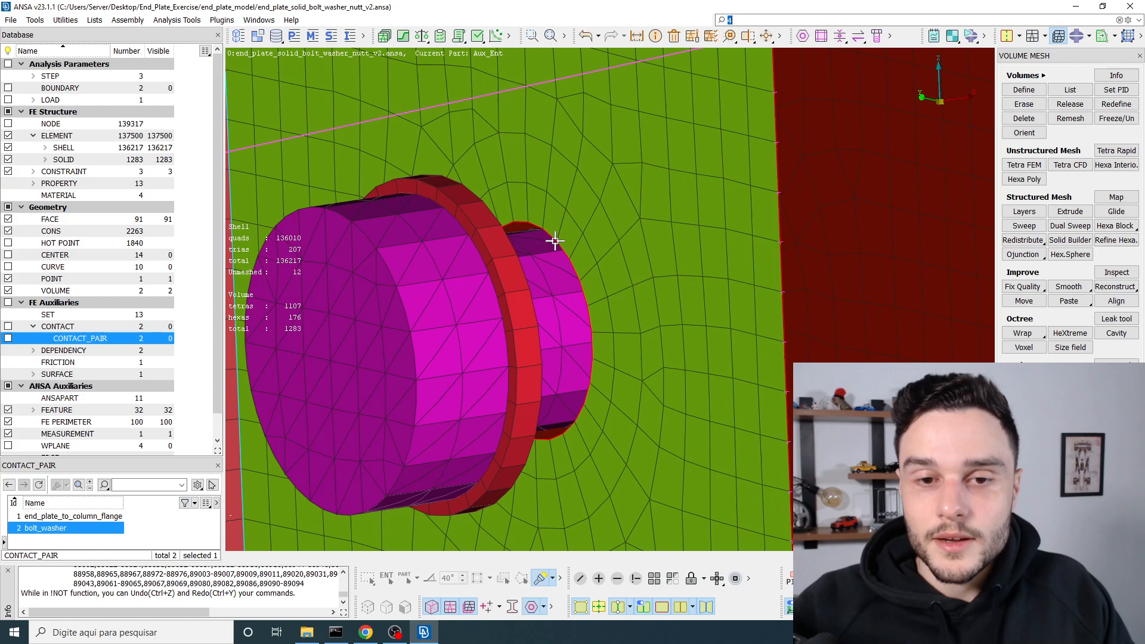
{"action": "scroll", "coordinate": [581, 170], "scroll_direction": "up", "scroll_amount": 3}
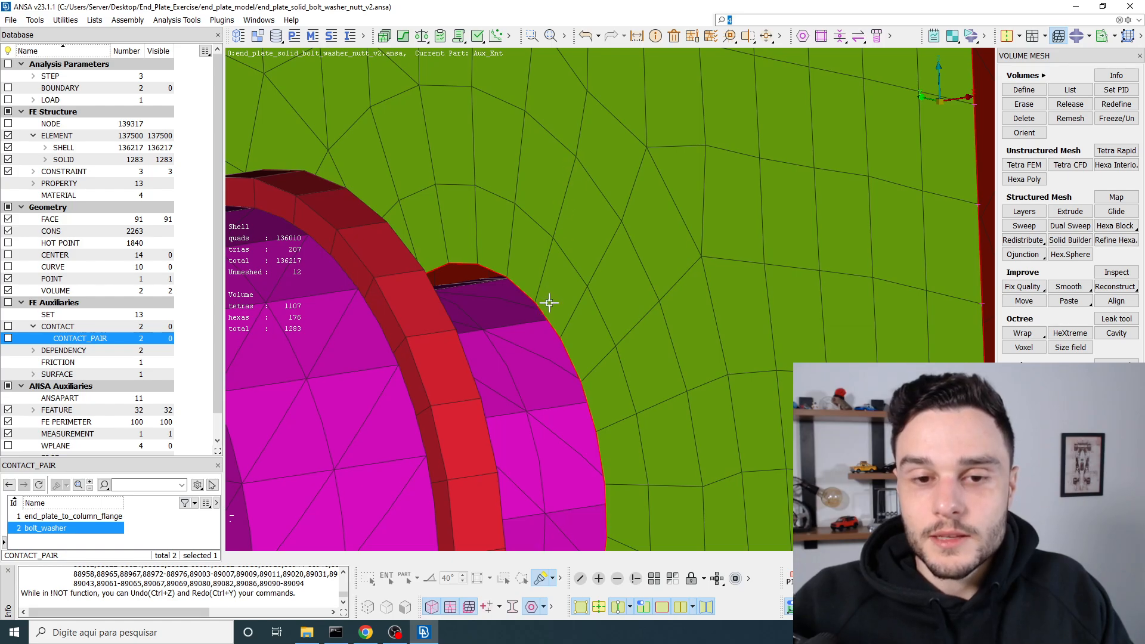
{"action": "scroll", "coordinate": [533, 196], "scroll_direction": "down", "scroll_amount": 5}
{"action": "mouse_move", "coordinate": [531, 195]}
{"action": "left_mouse_down", "text": "ctrl"}
{"action": "mouse_move", "coordinate": [438, 221]}
{"action": "mouse_move", "coordinate": [519, 215]}
{"action": "mouse_move", "coordinate": [529, 210]}
{"action": "mouse_move", "coordinate": [447, 209]}
{"action": "mouse_move", "coordinate": [527, 202]}
{"action": "left_mouse_up", "text": "ctrl"}
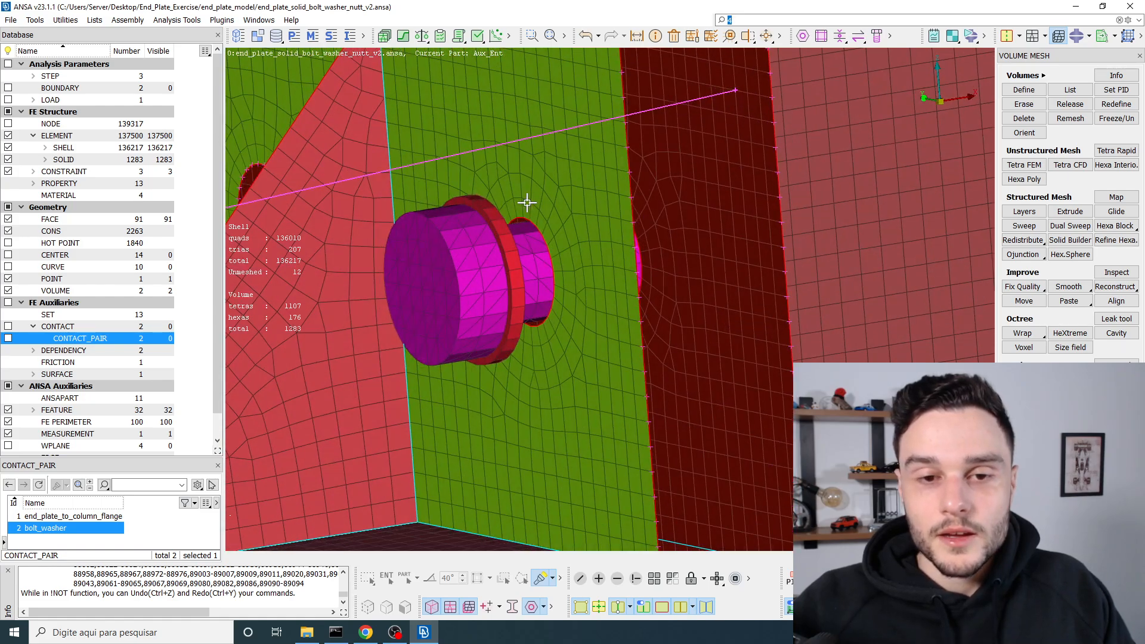
Copy the bolt_washer contact pair and name the copy washer_end_plate
{"action": "double_click", "coordinate": [92, 341]}
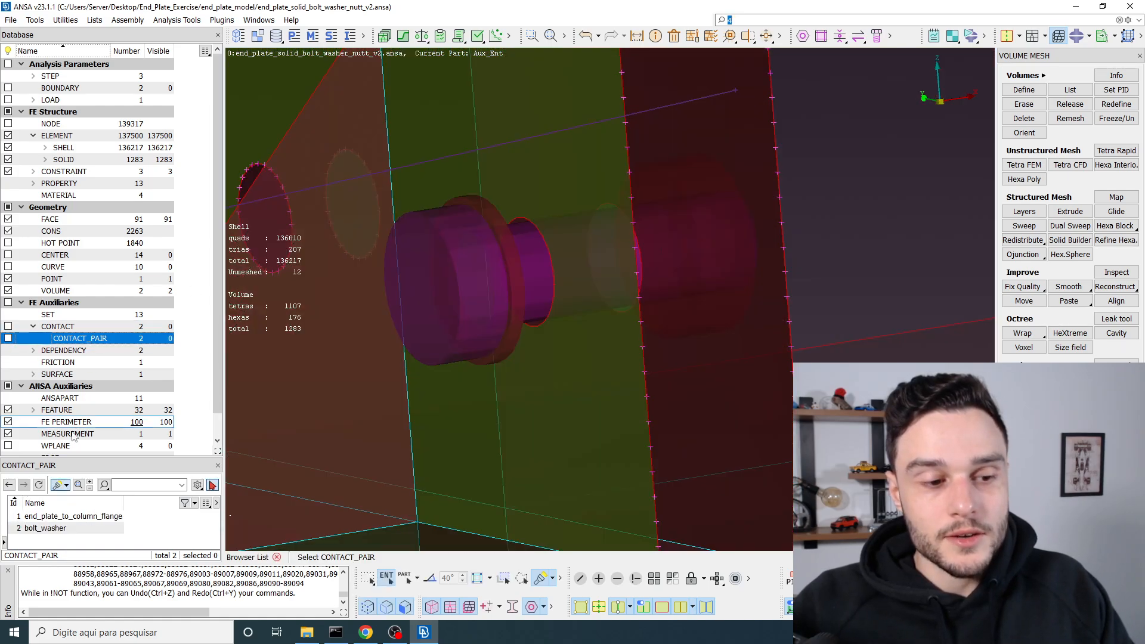
{"action": "left_click", "coordinate": [43, 528]}
{"action": "right_click", "coordinate": [42, 530]}
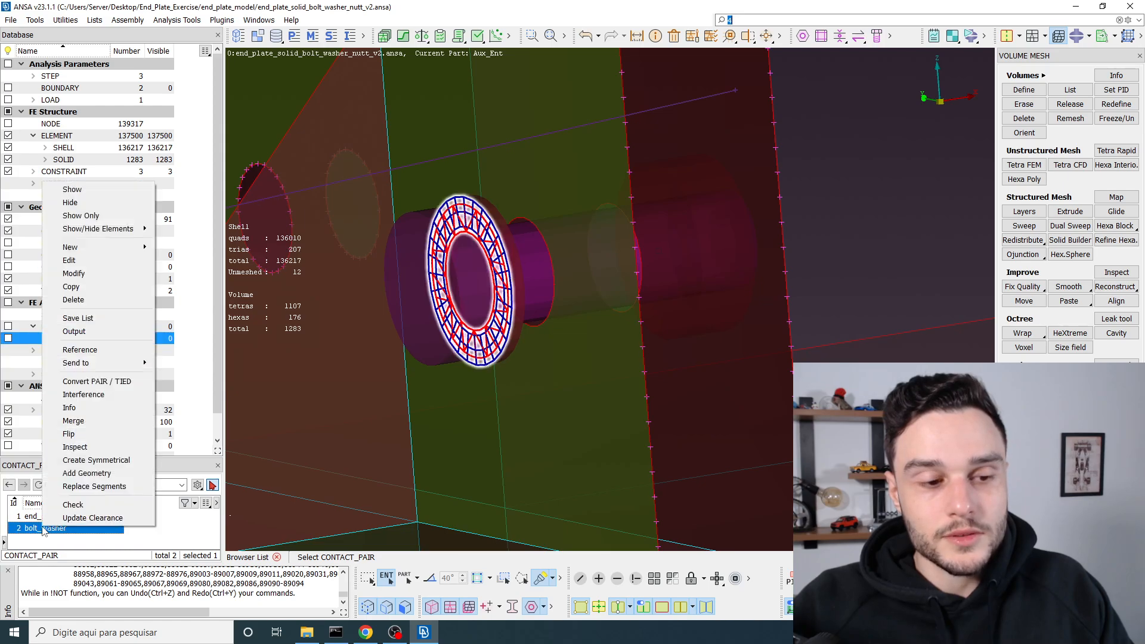
{"action": "left_click", "coordinate": [80, 281]}
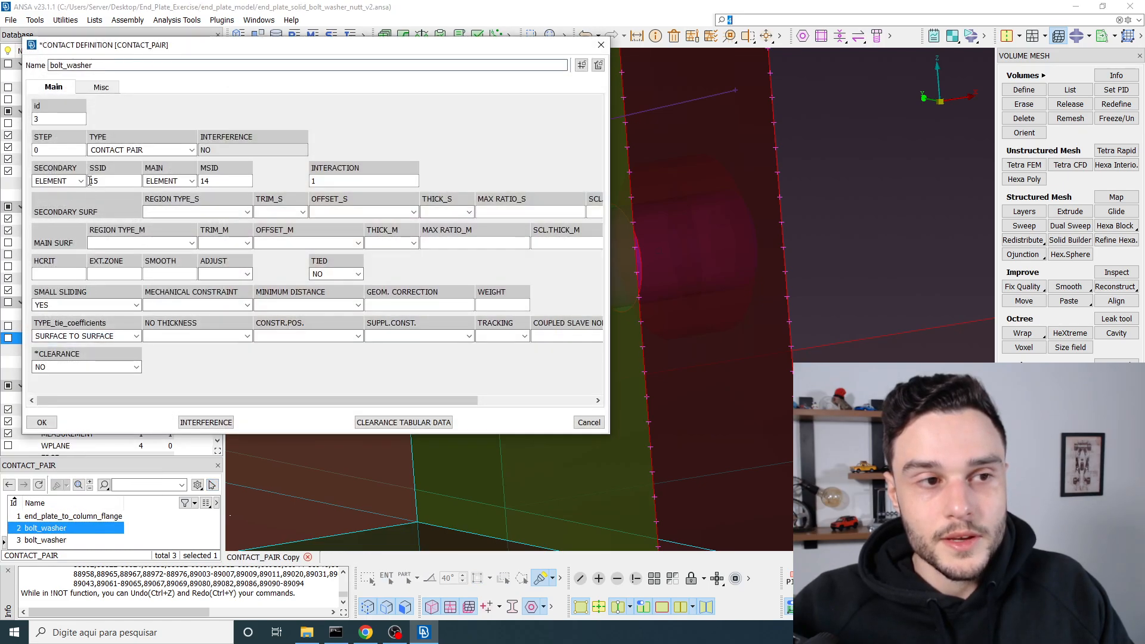
{"action": "double_click", "coordinate": [124, 67]}
{"action": "type", "text": "washe"}
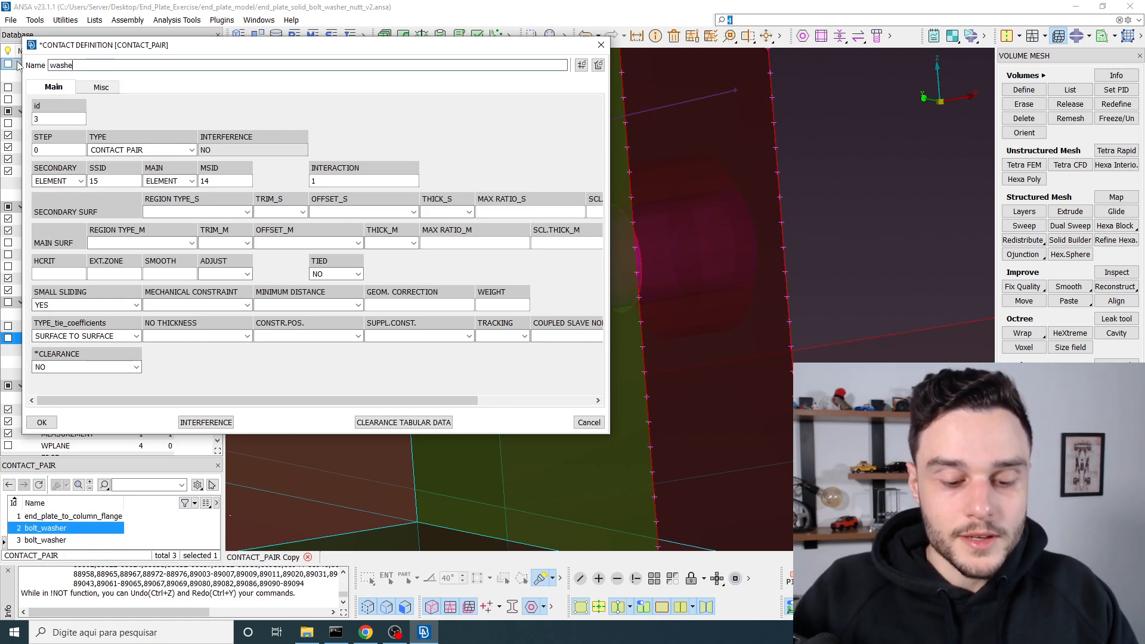
{"action": "type", "text": "r_end"}
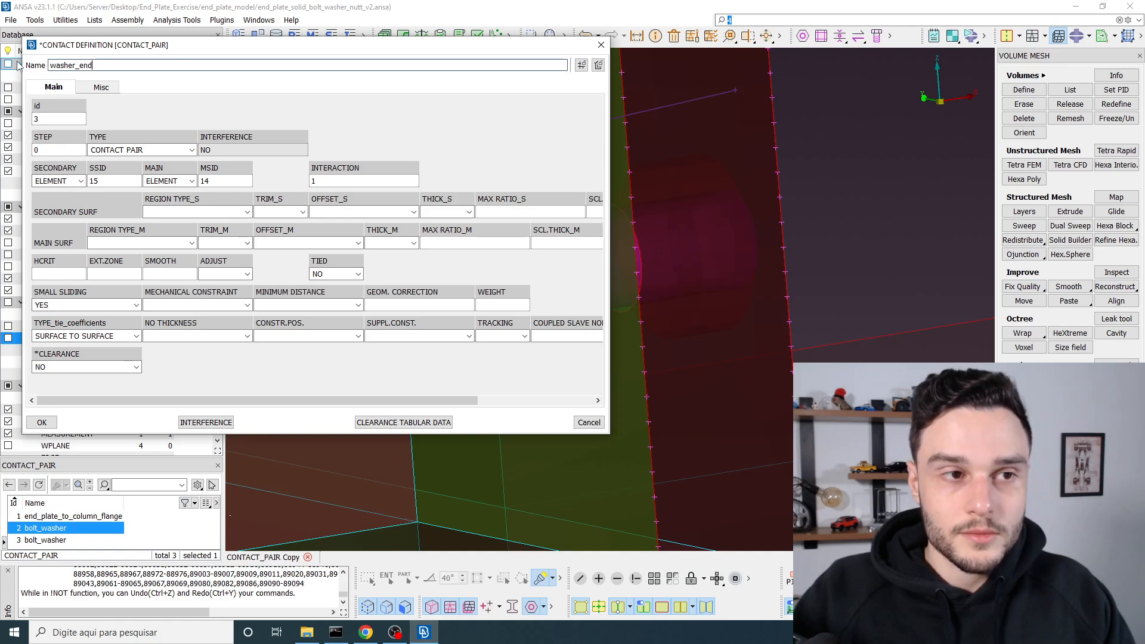
{"action": "type", "text": "_plate"}
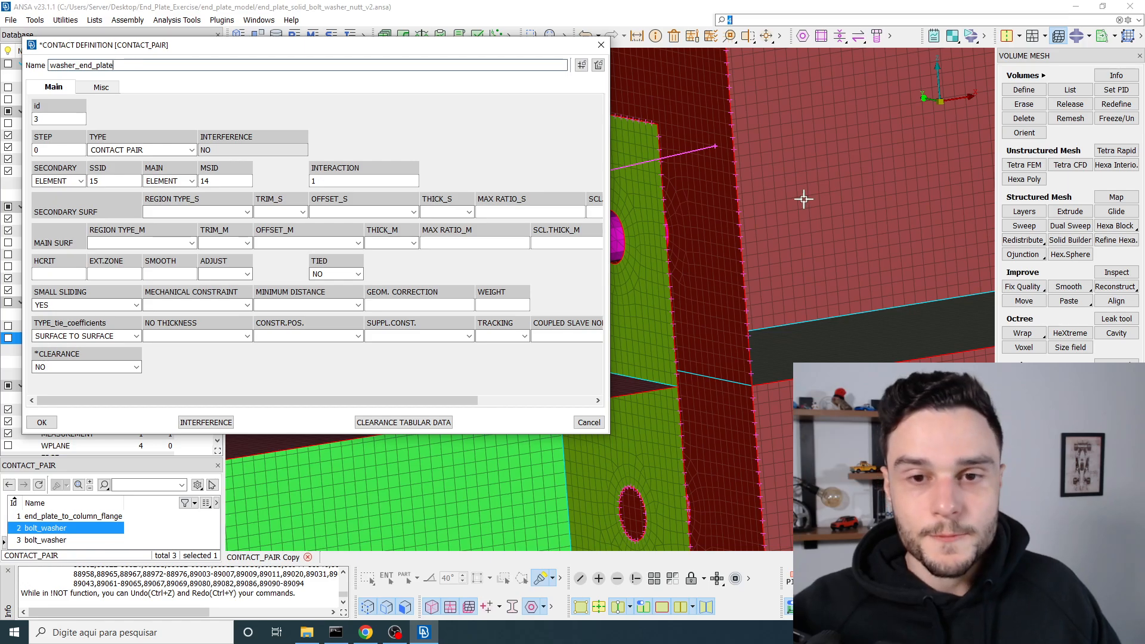
Assign set 13, washer_to_end_plate, as the secondary surface of the washer_end_plate contact pair by picking the washer face towards the end plate
{"action": "scroll", "coordinate": [800, 200], "scroll_direction": "down", "scroll_amount": 5}
{"action": "scroll", "coordinate": [806, 215], "scroll_direction": "up", "scroll_amount": 5}
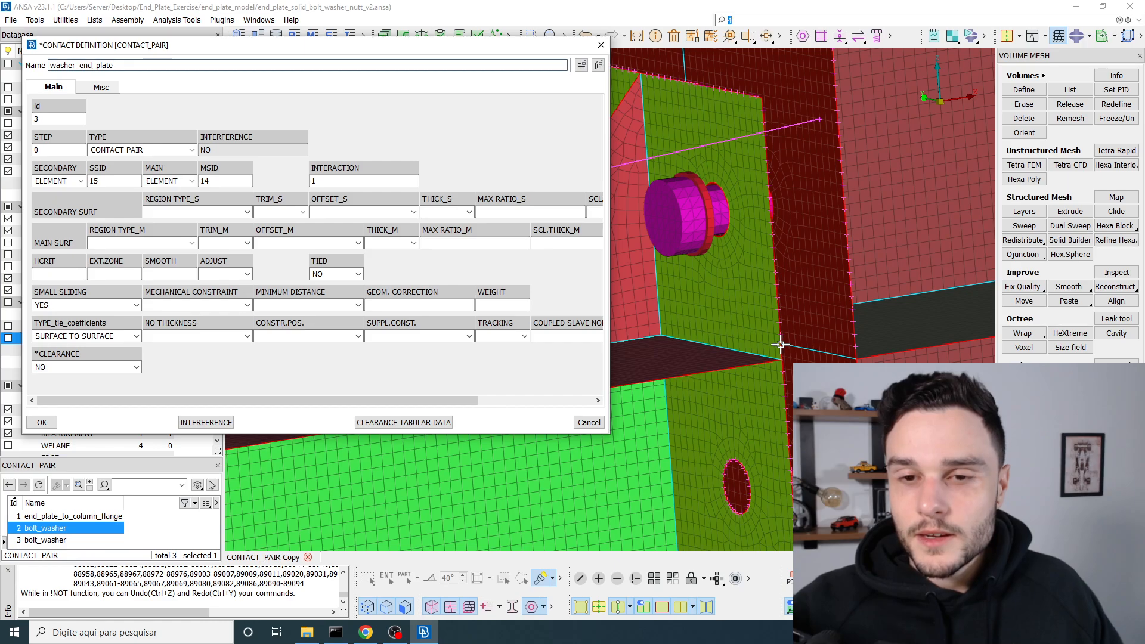
{"action": "scroll", "coordinate": [709, 190], "scroll_direction": "up", "scroll_amount": 3}
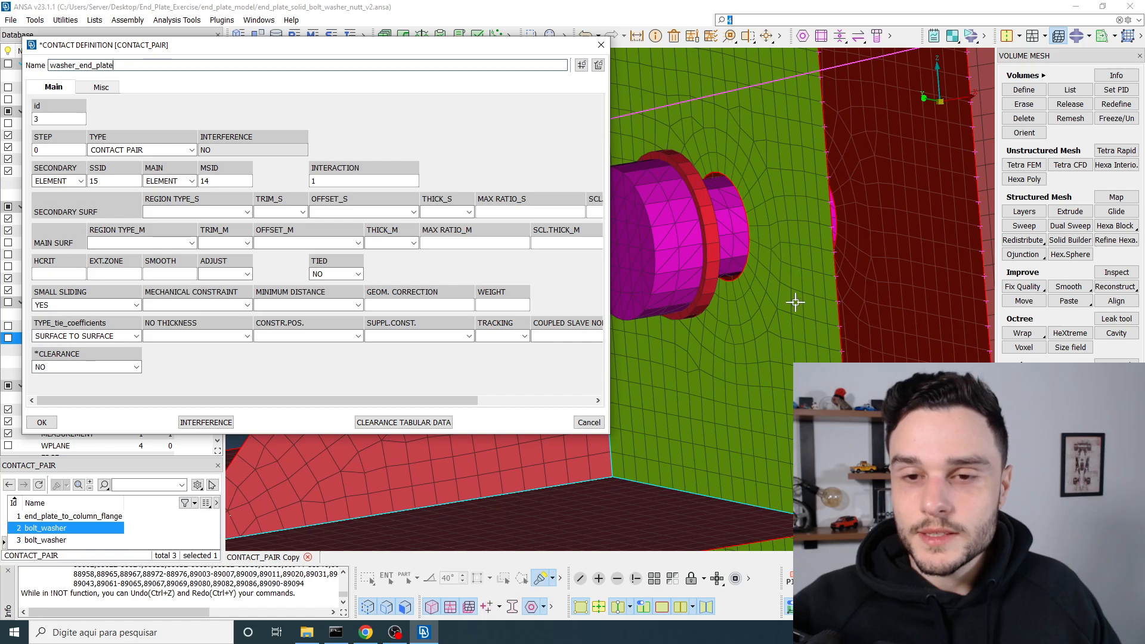
{"action": "scroll", "coordinate": [795, 302], "scroll_direction": "down", "scroll_amount": 3}
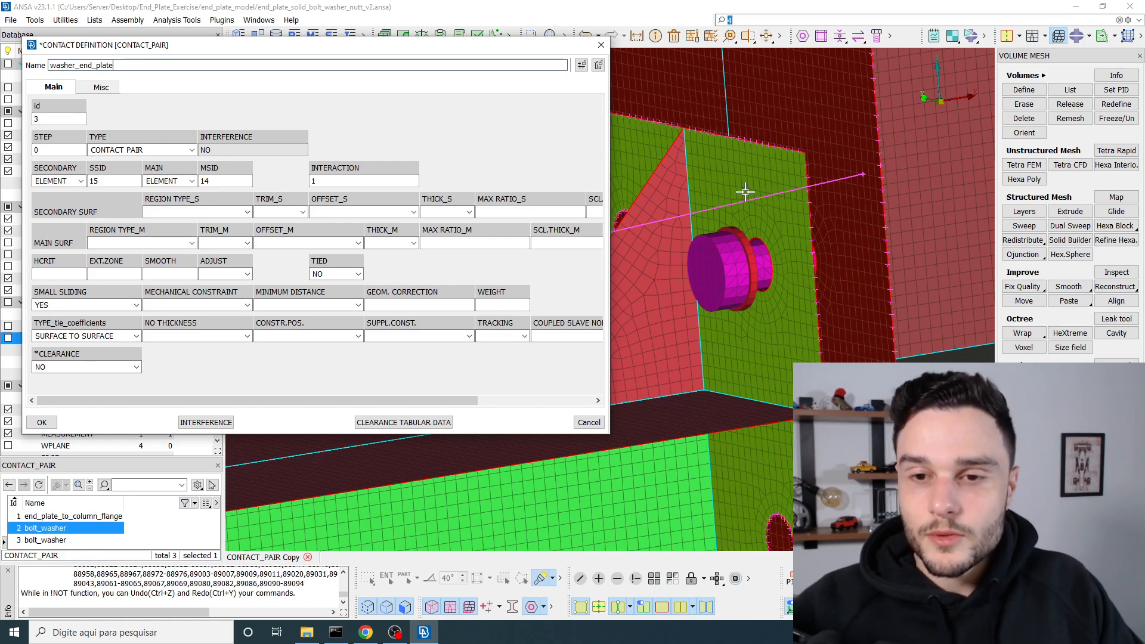
{"action": "left_click", "coordinate": [108, 183]}
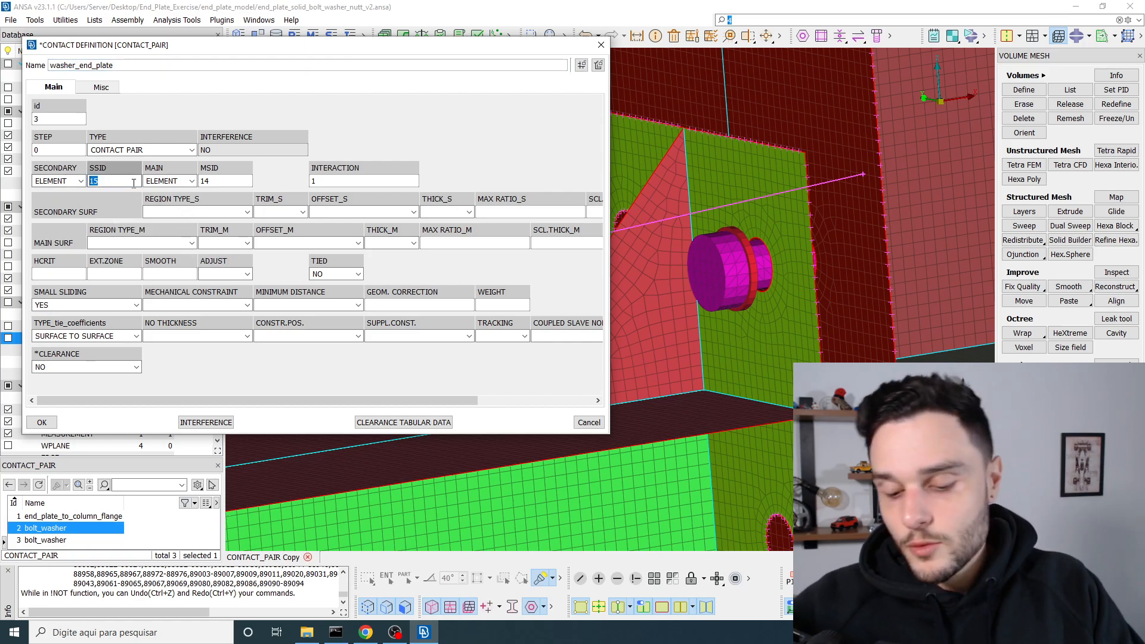
{"action": "double_click", "coordinate": [133, 183]}
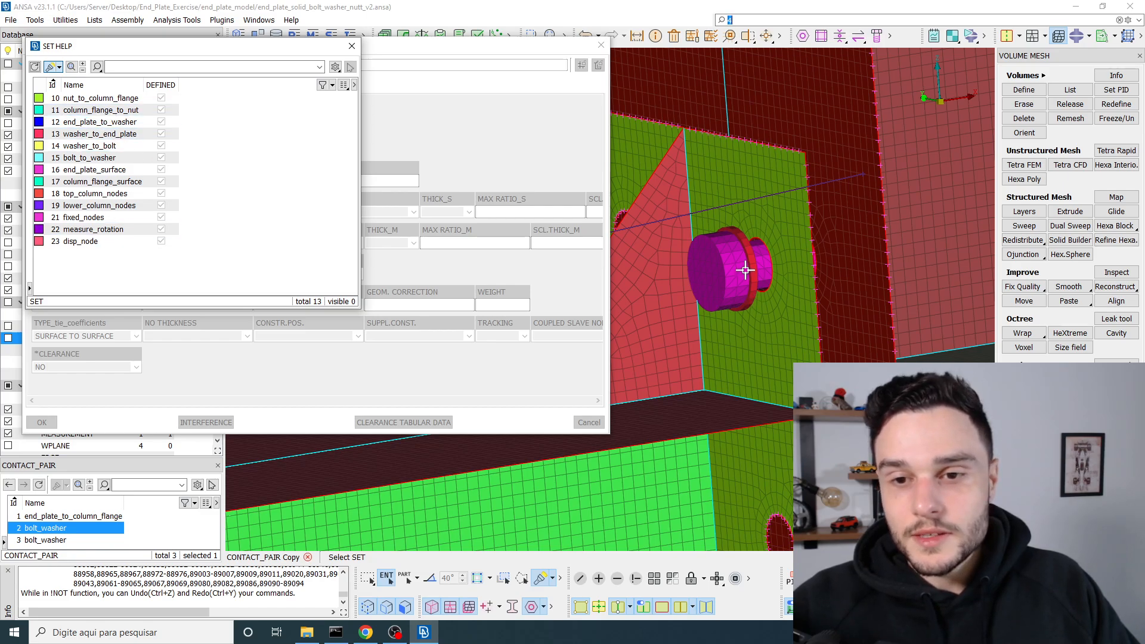
{"action": "scroll", "coordinate": [741, 268], "scroll_direction": "up", "scroll_amount": 4}
{"action": "scroll", "coordinate": [723, 230], "scroll_direction": "up", "scroll_amount": 5}
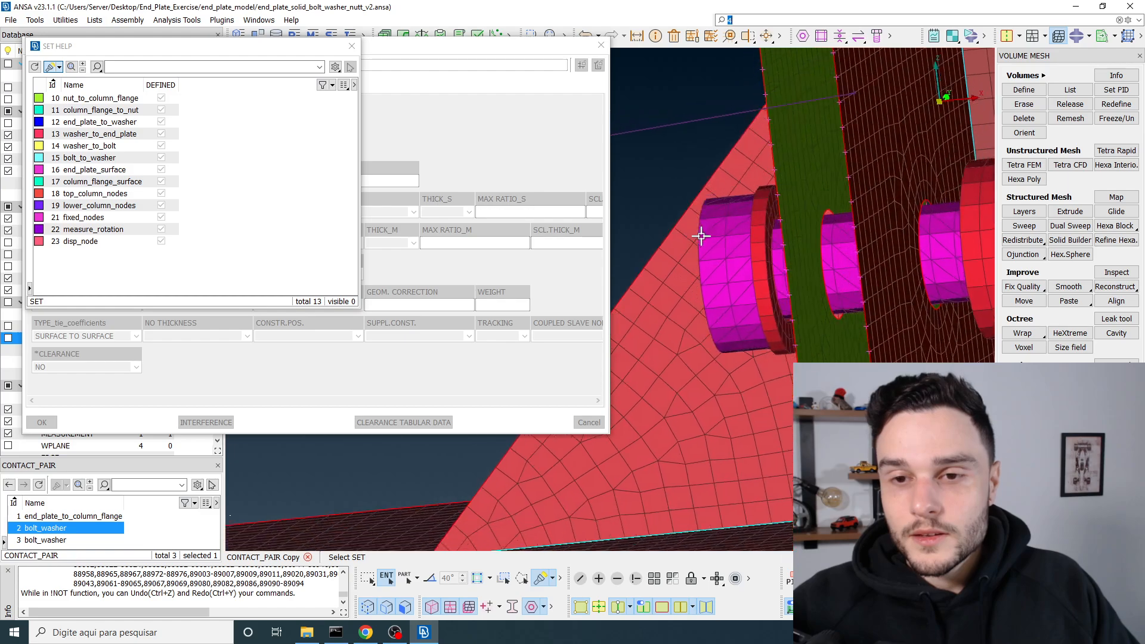
{"action": "scroll", "coordinate": [772, 203], "scroll_direction": "up", "scroll_amount": 3}
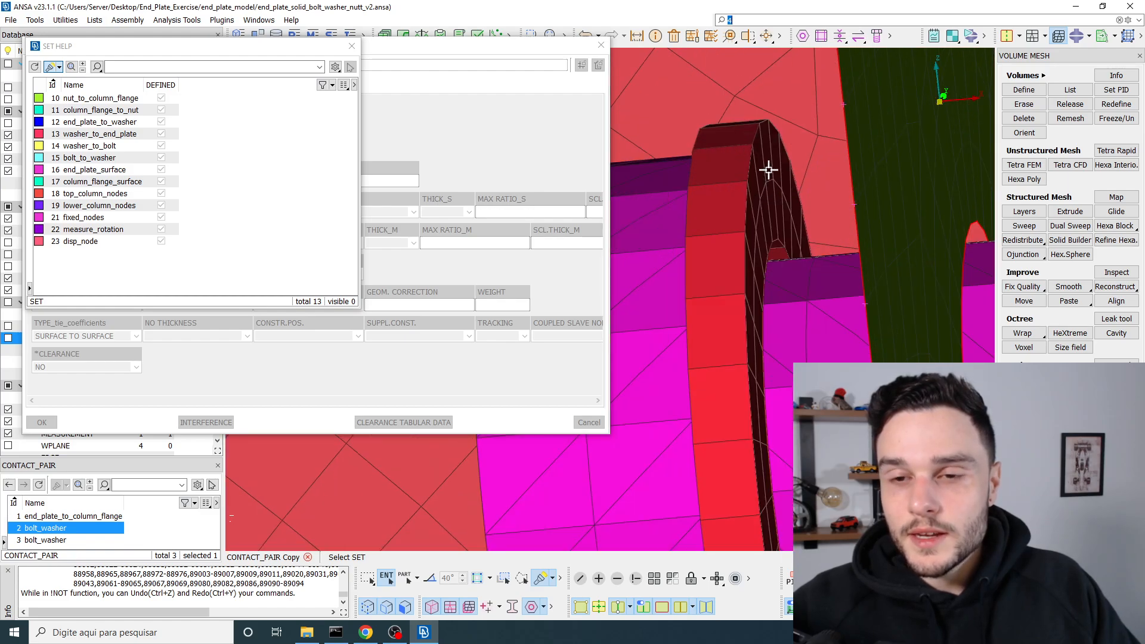
{"action": "left_click", "coordinate": [768, 170]}
{"action": "scroll", "coordinate": [764, 170], "scroll_direction": "down", "scroll_amount": 5}
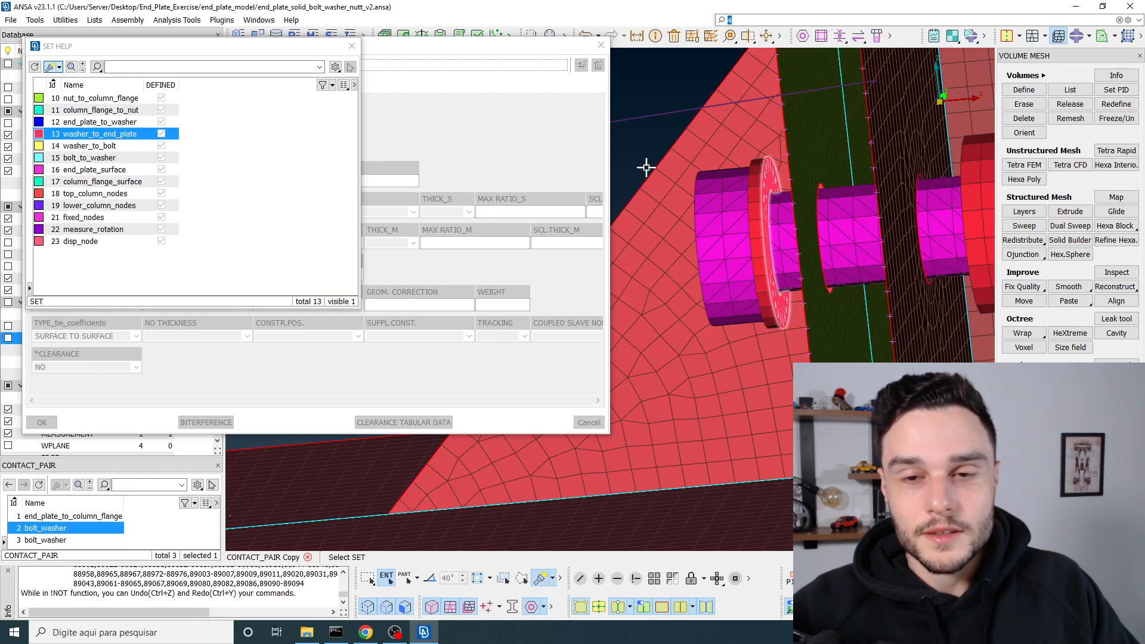
{"action": "scroll", "coordinate": [763, 183], "scroll_direction": "up", "scroll_amount": 5}
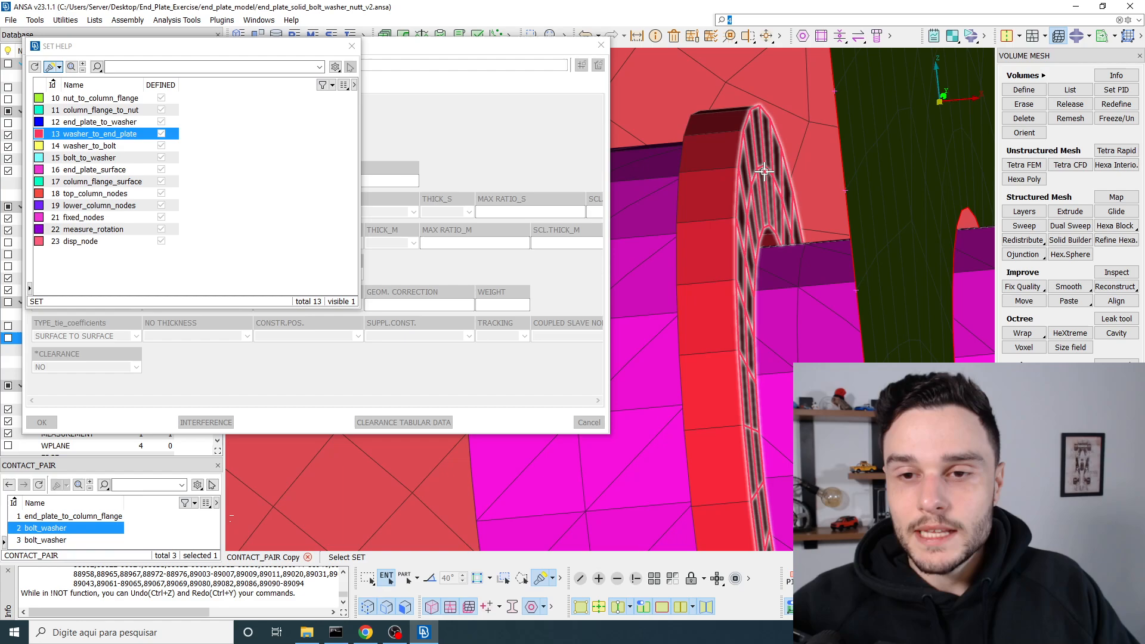
{"action": "scroll", "coordinate": [754, 179], "scroll_direction": "down", "scroll_amount": 5}
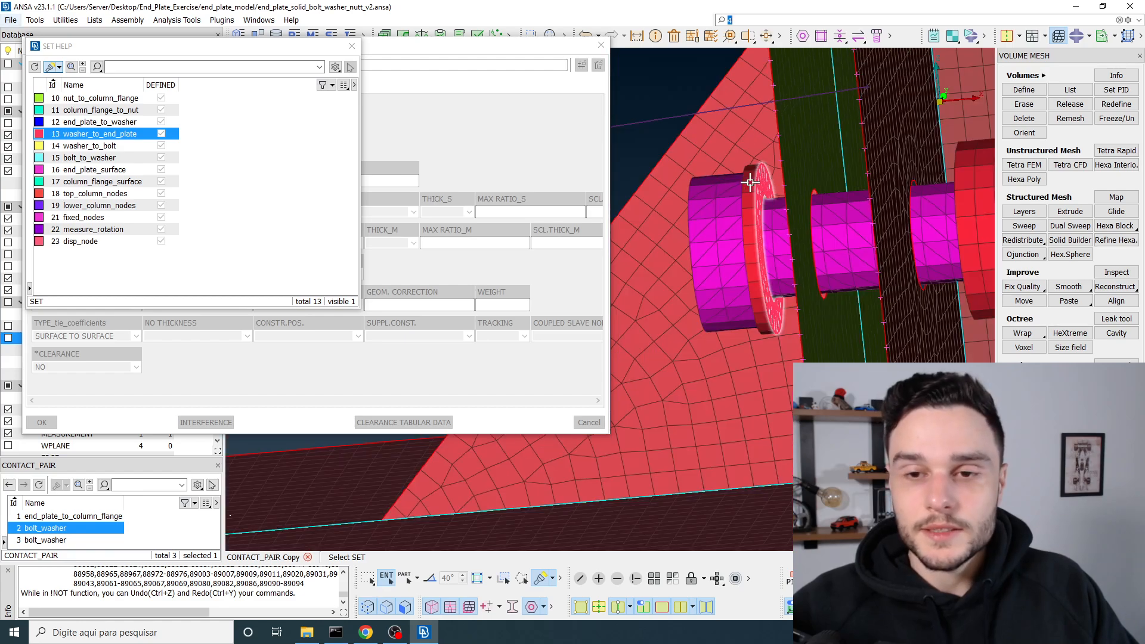
{"action": "double_click", "coordinate": [76, 138]}
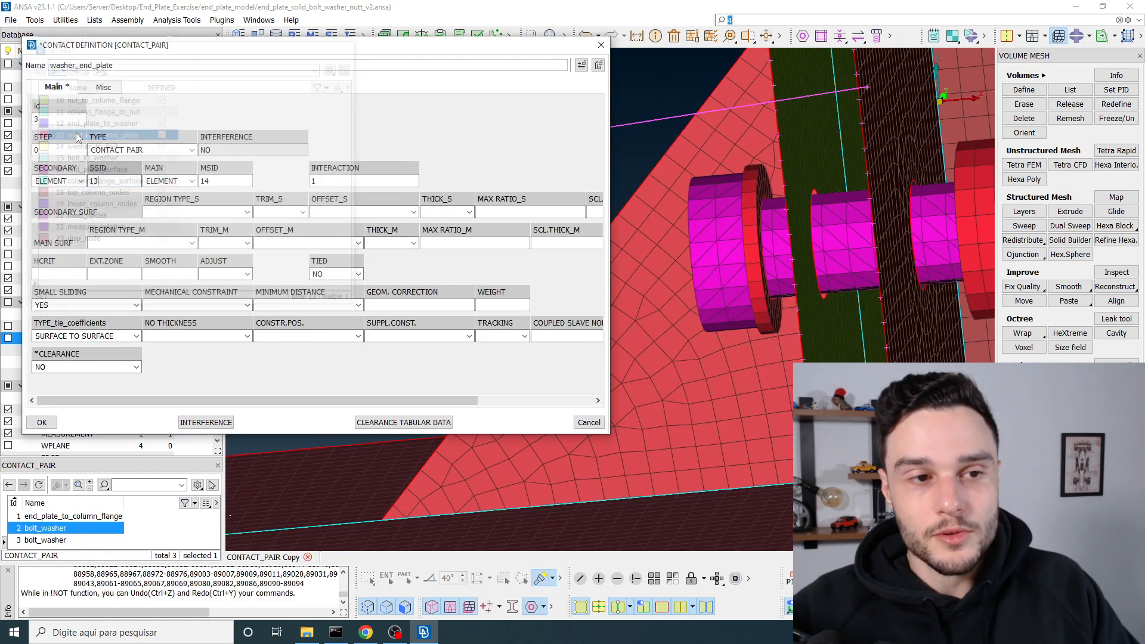
Assign set 12, end_plate_to_washer, as the main surface of the washer_end_plate contact pair by picking the end plate, and confirm the definition
{"action": "left_click_drag", "start_coordinate": [224, 180], "coordinate": [186, 179]}
{"action": "key", "text": "F1"}
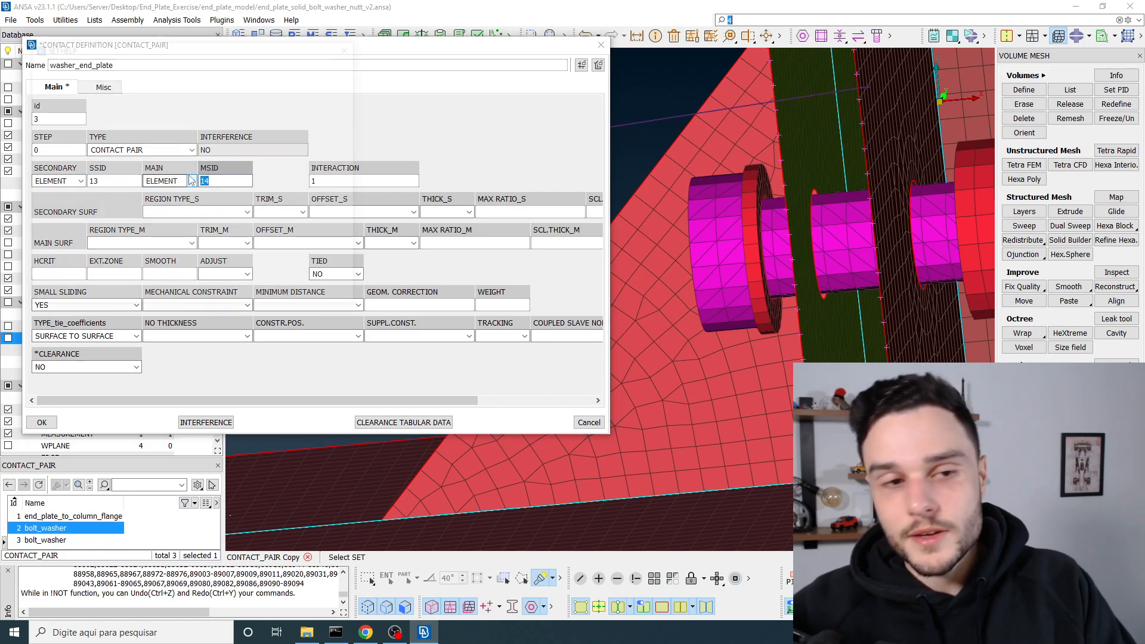
{"action": "scroll", "coordinate": [775, 247], "scroll_direction": "down", "scroll_amount": 4}
{"action": "left_click_drag", "start_coordinate": [775, 248], "coordinate": [872, 241], "text": "ctrl"}
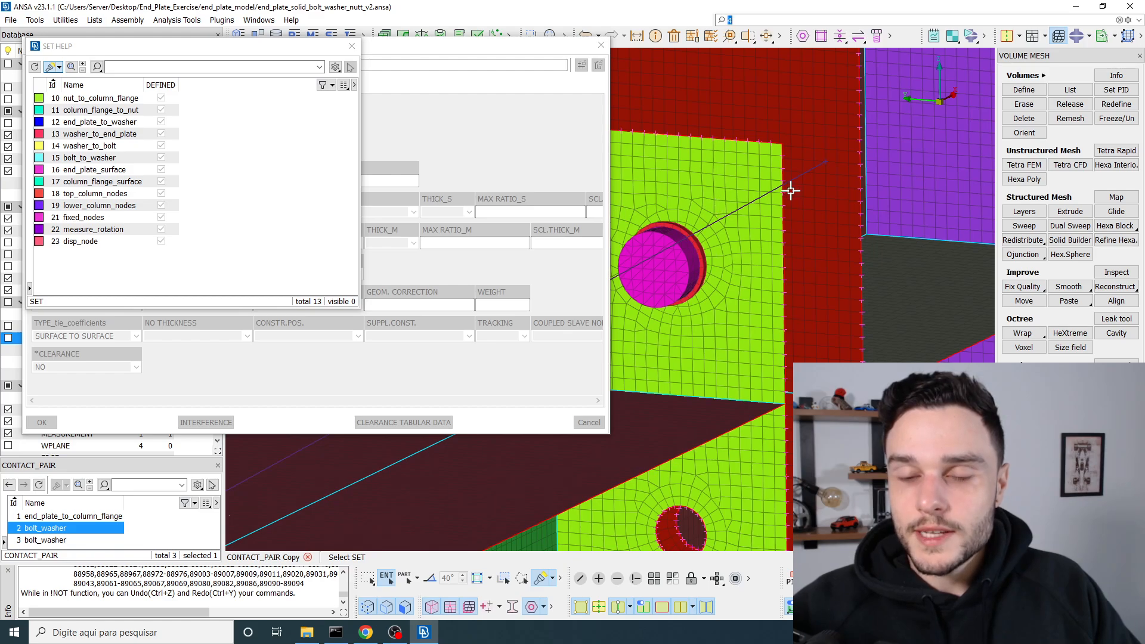
{"action": "left_click", "coordinate": [719, 184]}
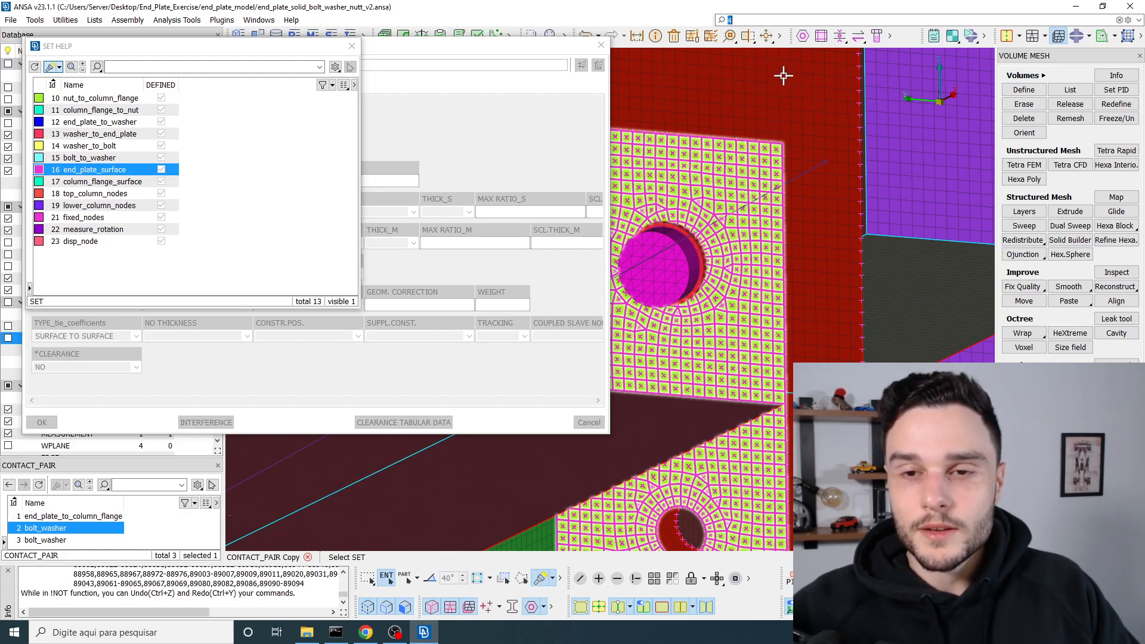
{"action": "left_click", "coordinate": [719, 164]}
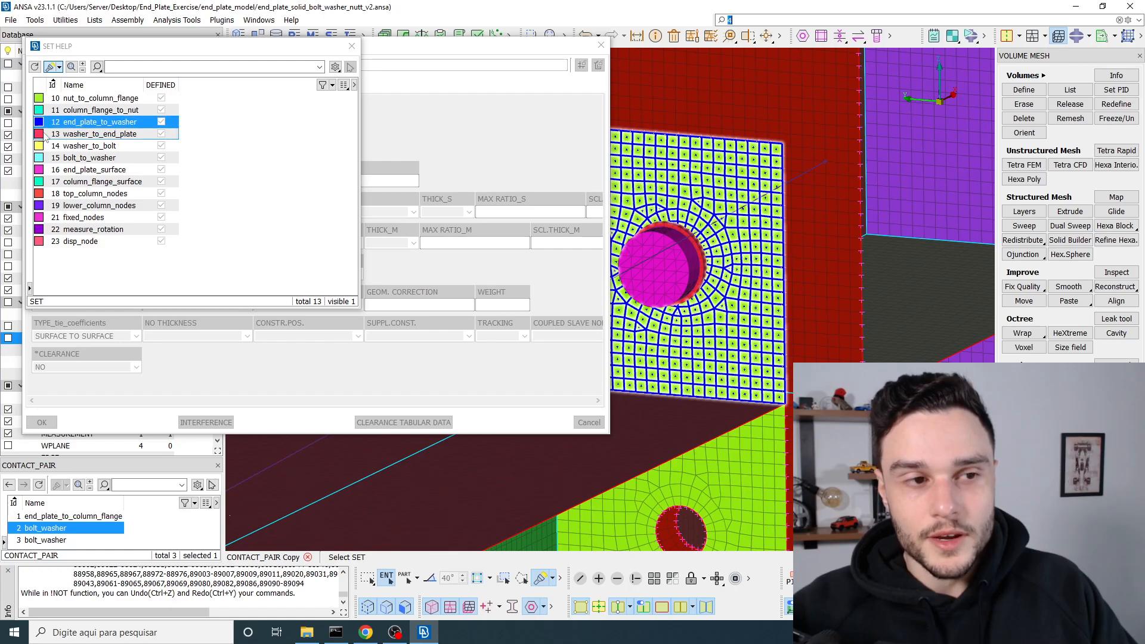
{"action": "double_click", "coordinate": [91, 123]}
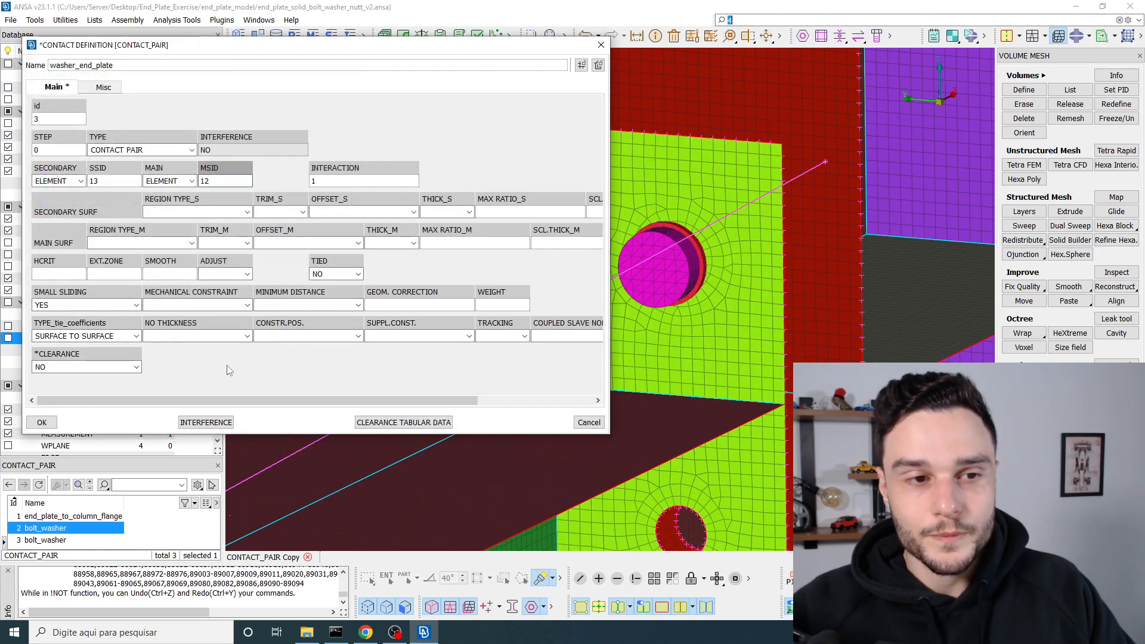
{"action": "left_click", "coordinate": [40, 425]}
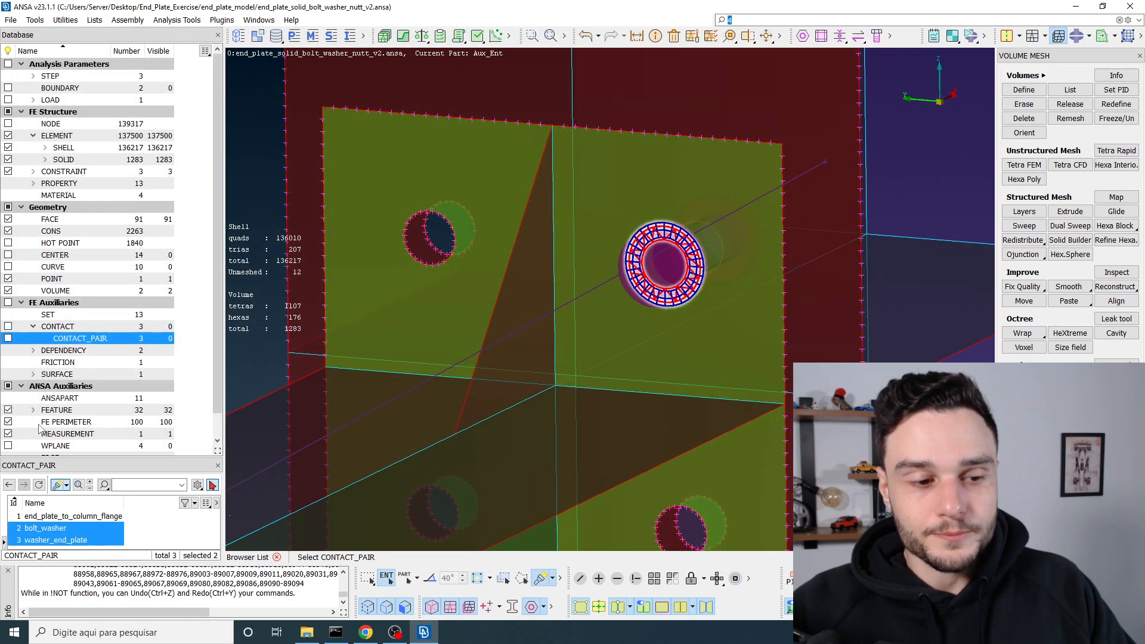
Copy the washer_end_plate contact pair and name the copy nut_column_flange
{"action": "left_click", "coordinate": [76, 540], "text": "ctrl"}
{"action": "left_click", "coordinate": [73, 542]}
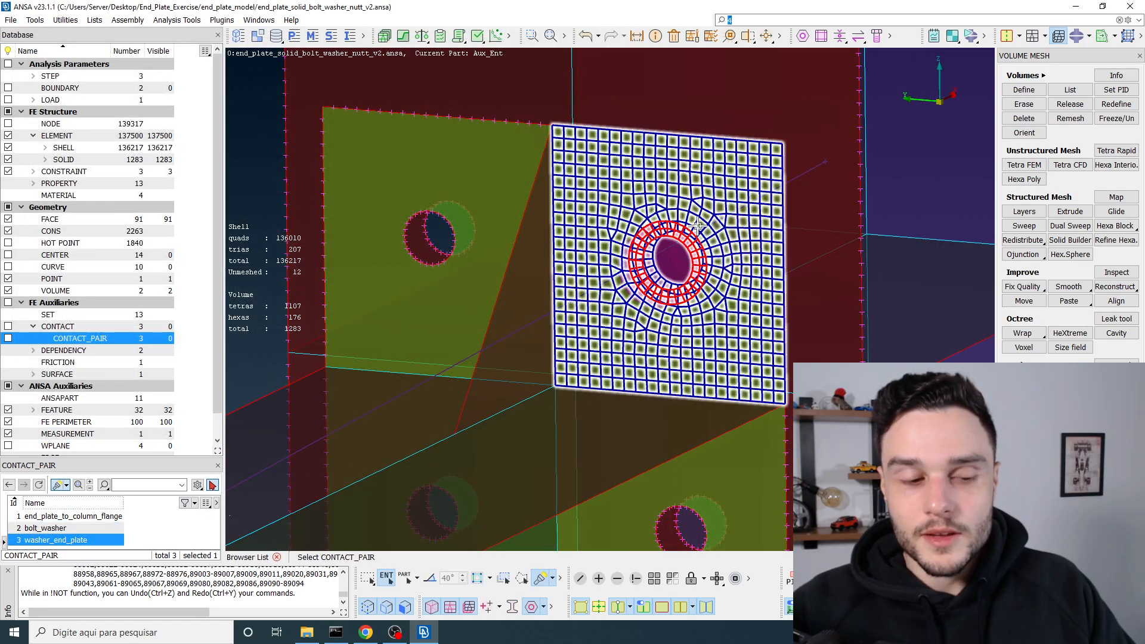
{"action": "left_click_drag", "start_coordinate": [696, 223], "coordinate": [632, 251], "text": "ctrl"}
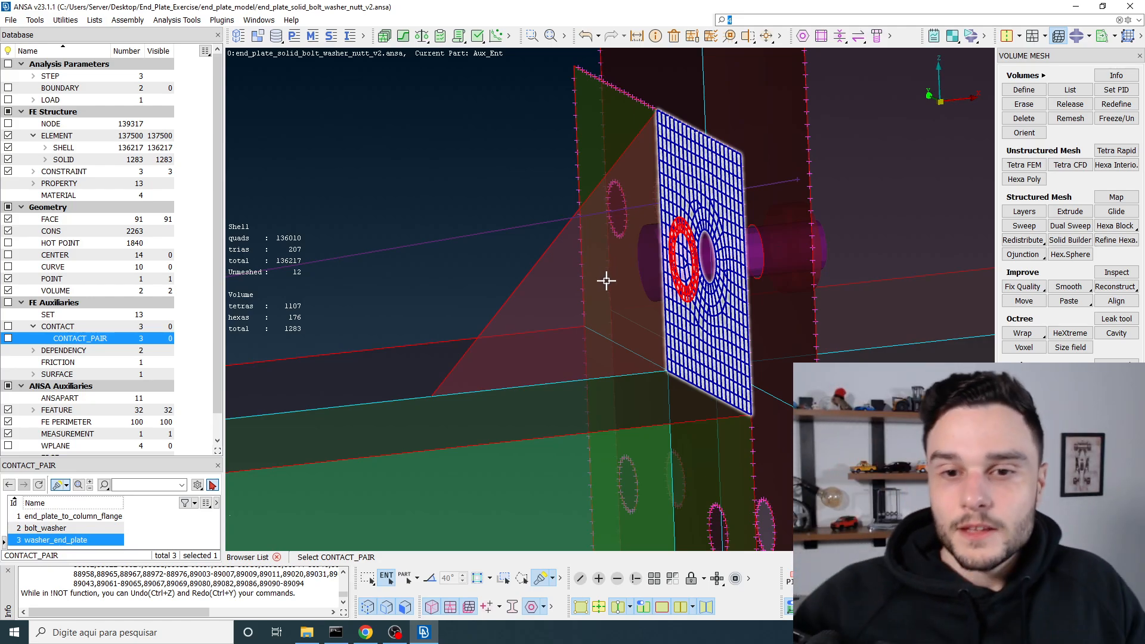
{"action": "left_click_drag", "start_coordinate": [606, 281], "coordinate": [623, 225], "text": "ctrl"}
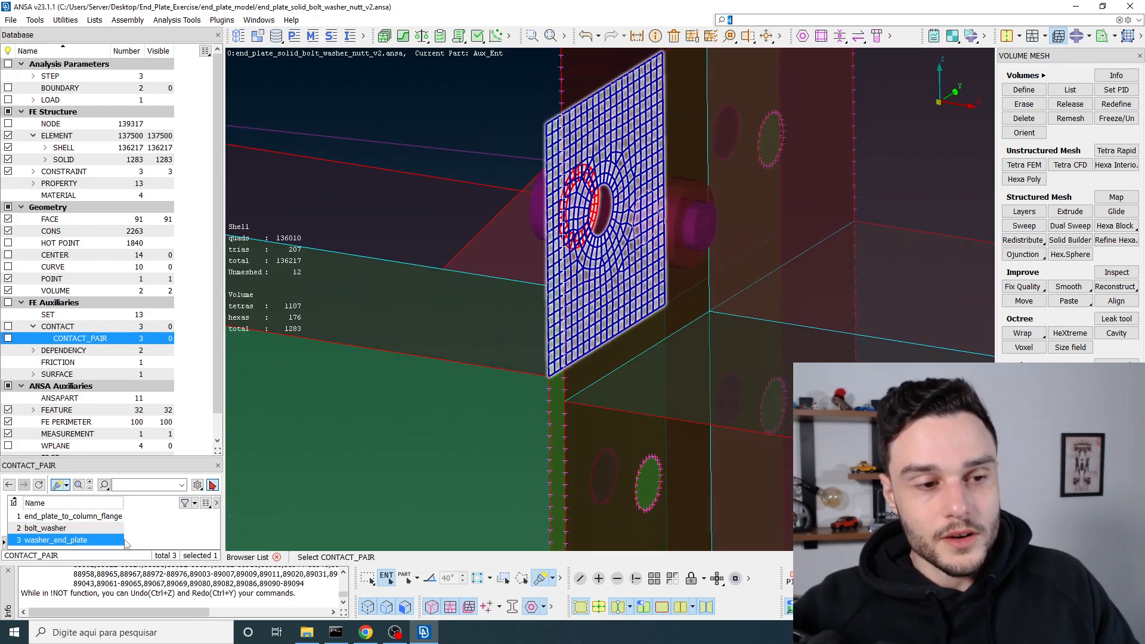
{"action": "right_click", "coordinate": [83, 547]}
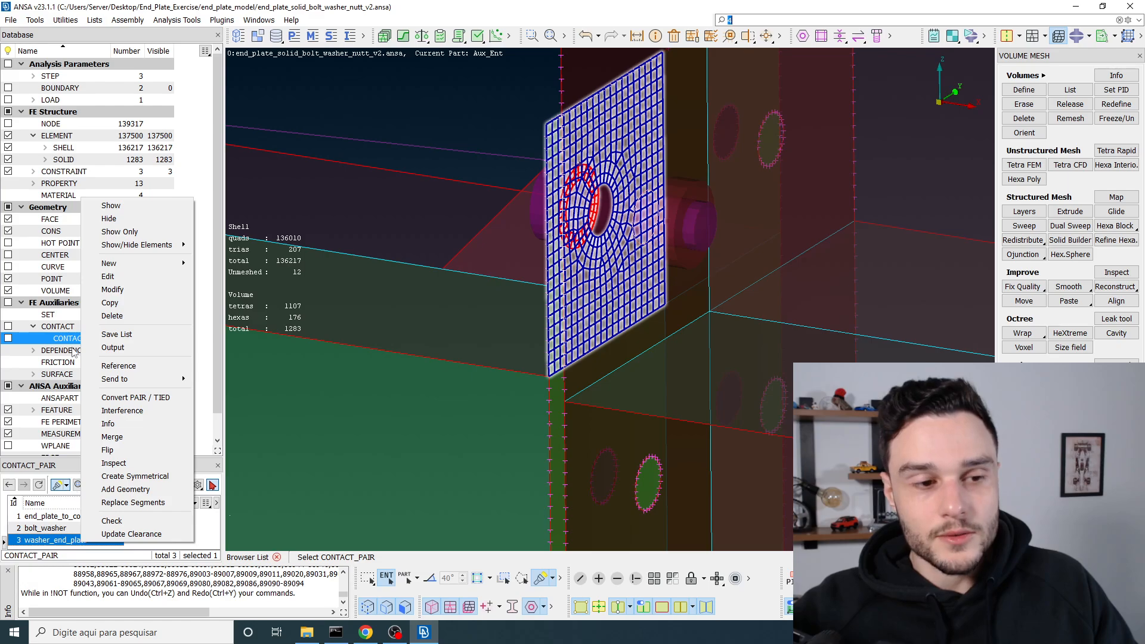
{"action": "left_click", "coordinate": [110, 302]}
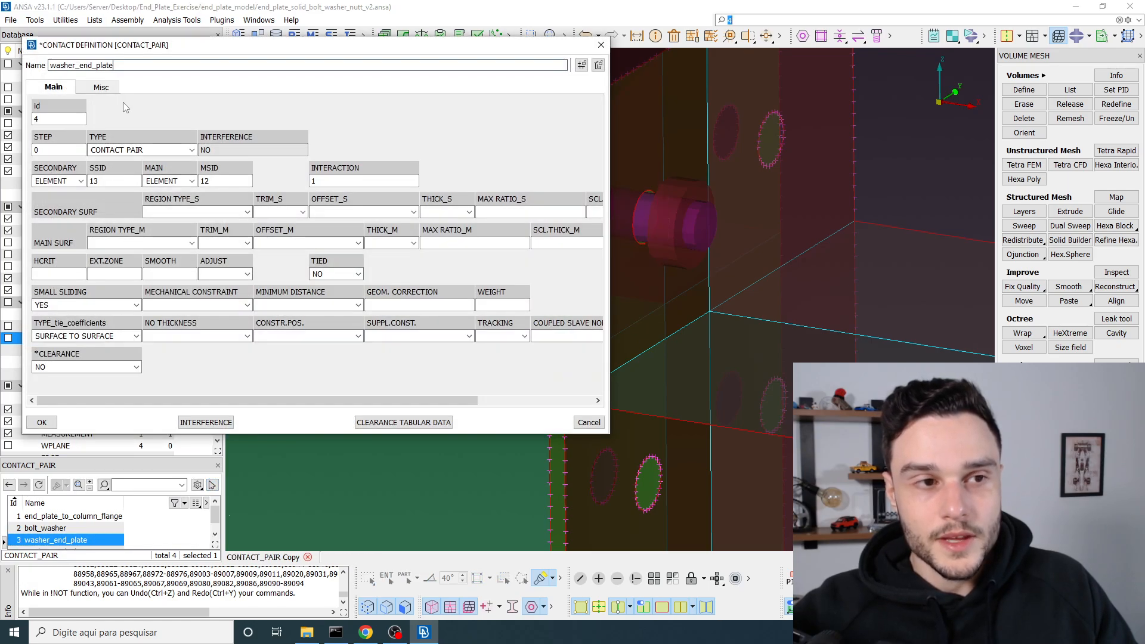
{"action": "left_click_drag", "start_coordinate": [128, 67], "coordinate": [2, 71]}
{"action": "type", "text": "nut_"}
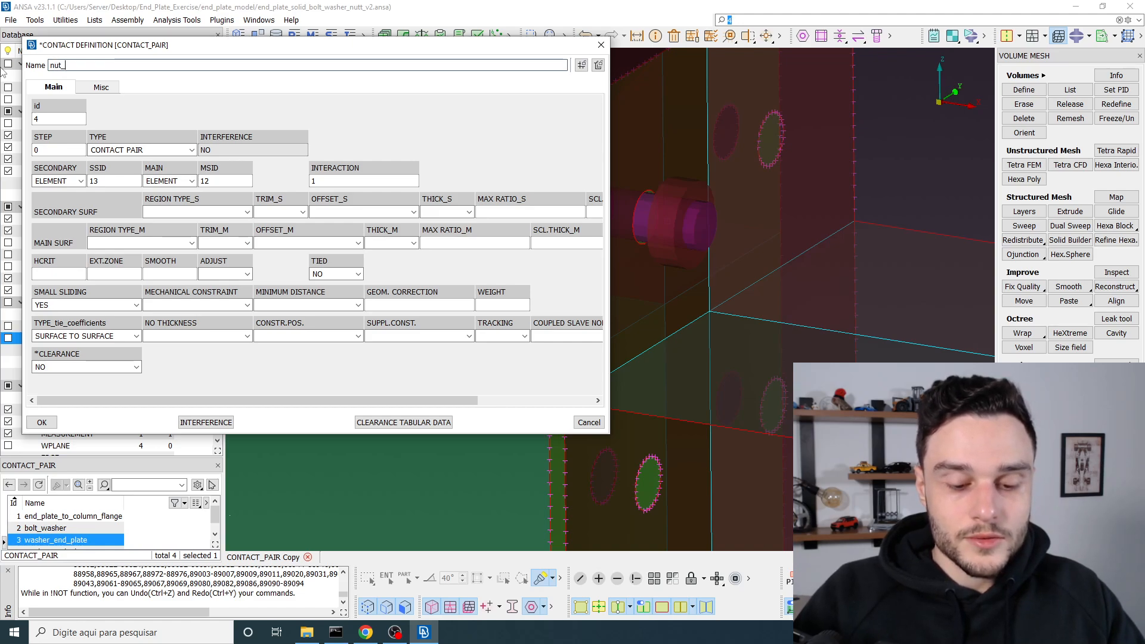
{"action": "type", "text": "column"}
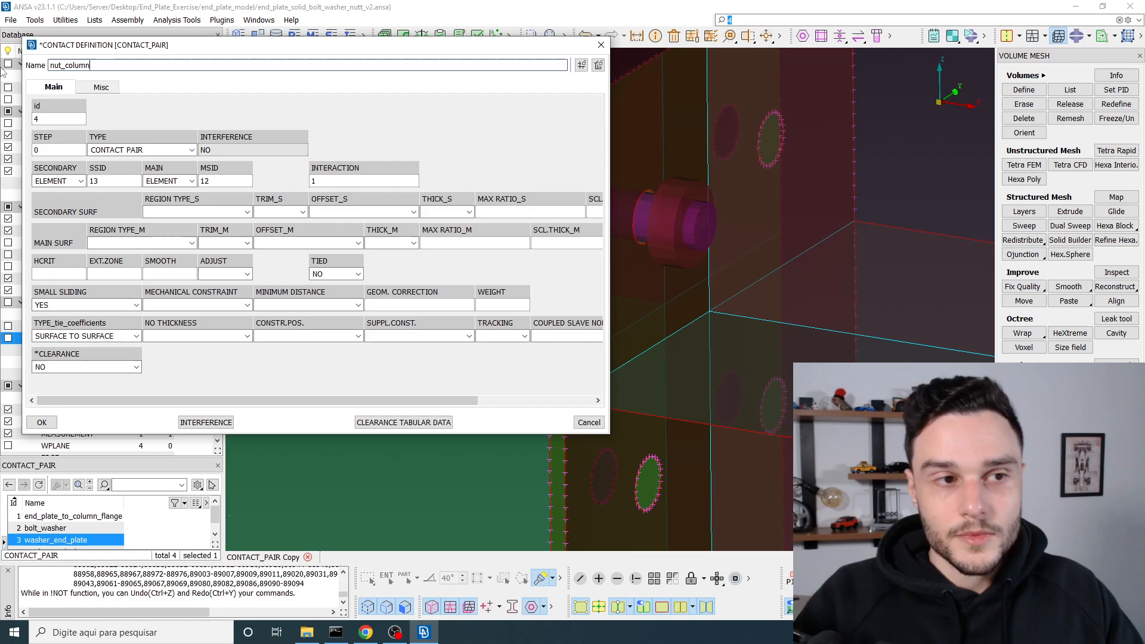
{"action": "type", "text": "_flange"}
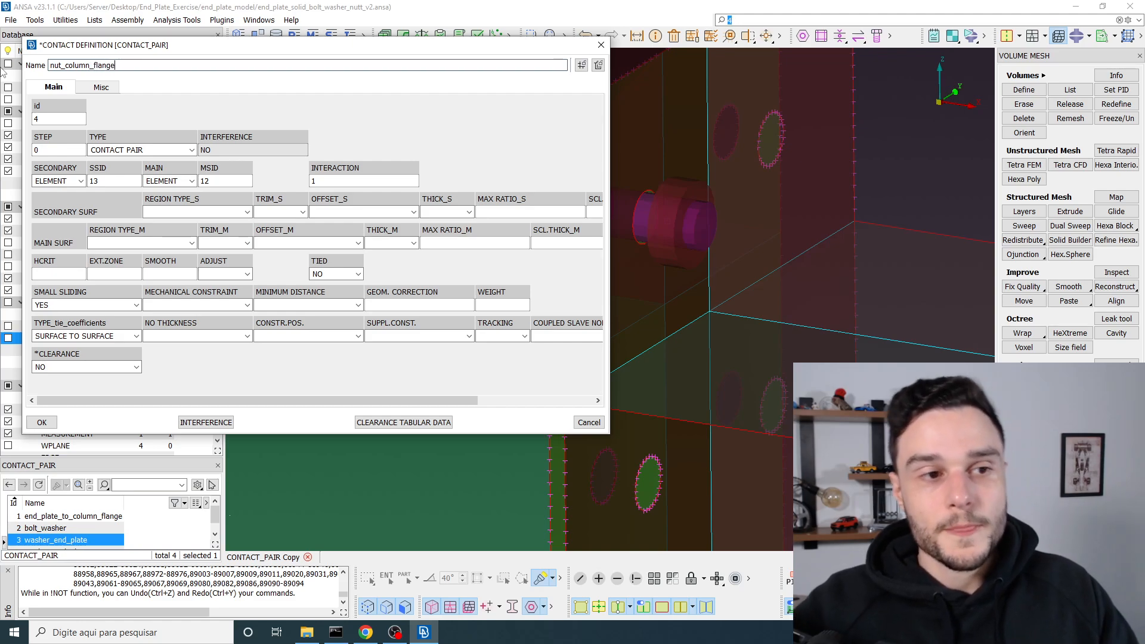
Assign set 11, column_flange_to_nut, as the secondary surface of the nut_column_flange contact pair by picking the column flange
{"action": "left_click", "coordinate": [98, 181]}
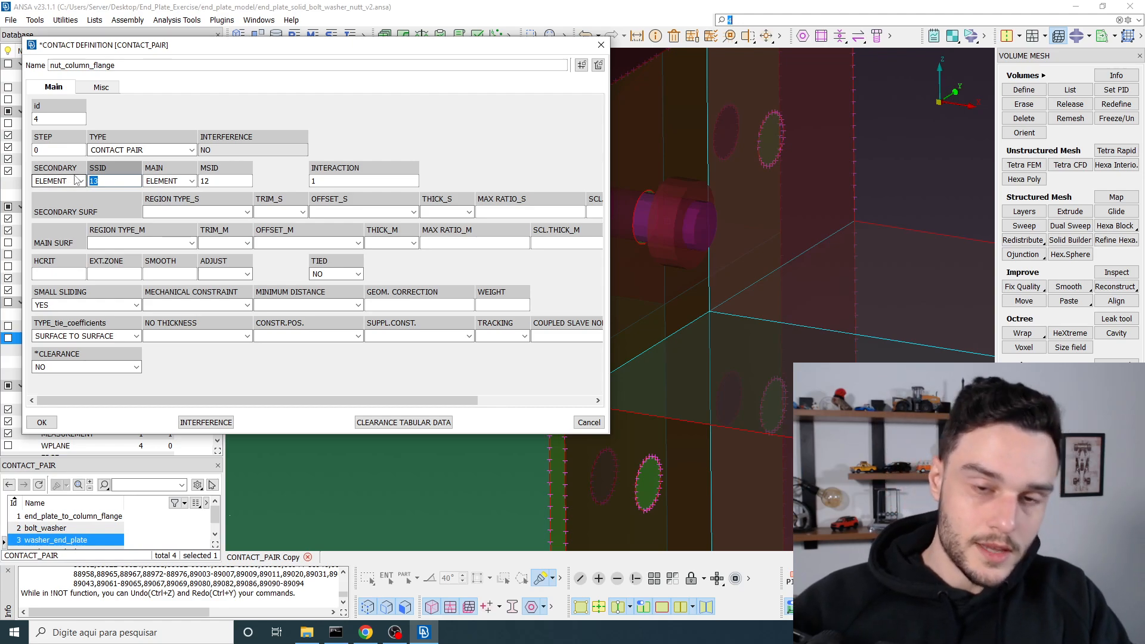
{"action": "double_click", "coordinate": [209, 186]}
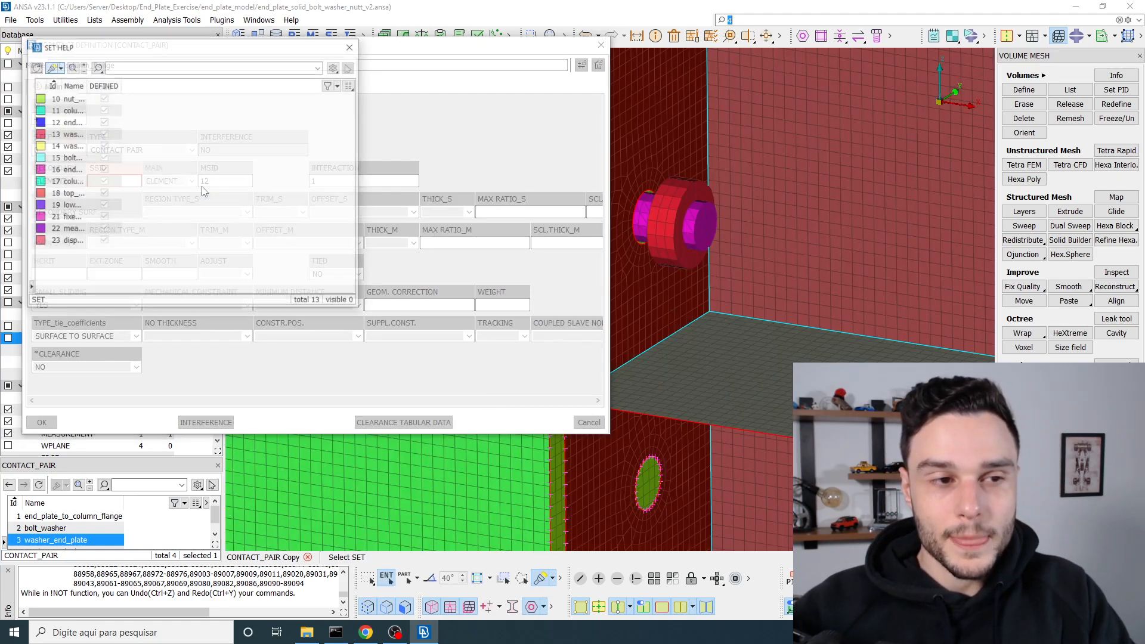
{"action": "left_click", "coordinate": [633, 151]}
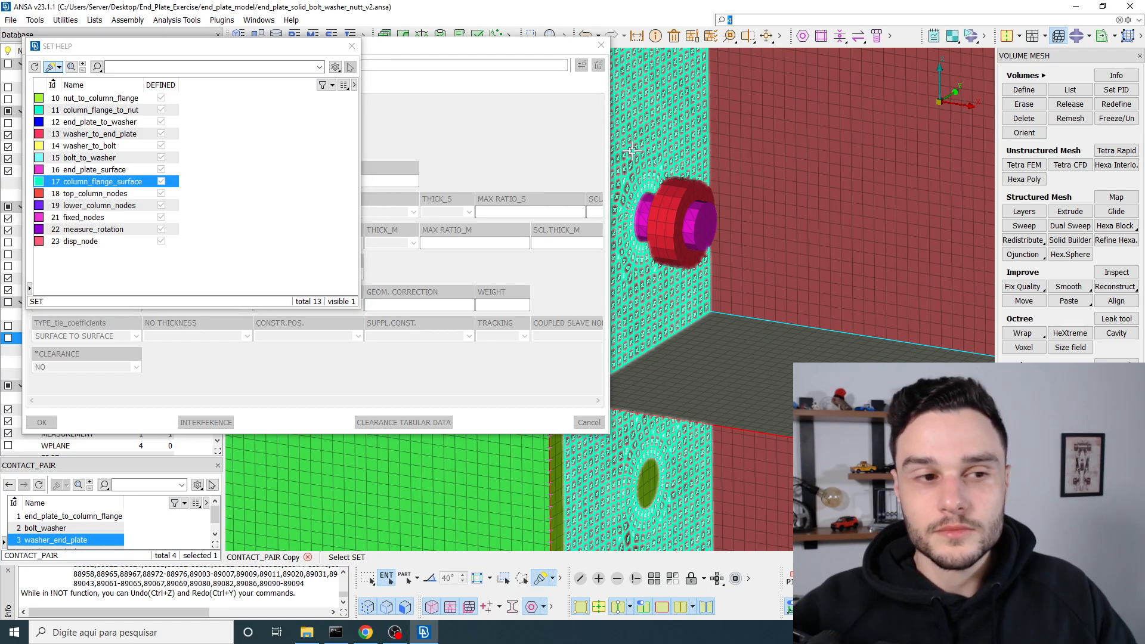
{"action": "left_click", "coordinate": [633, 152]}
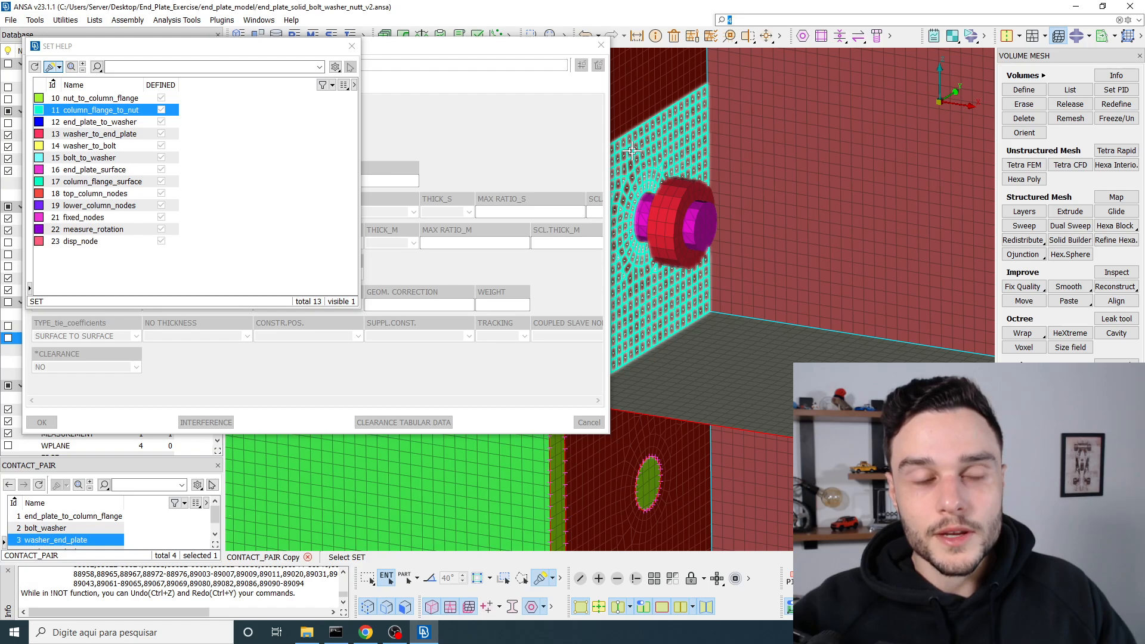
{"action": "double_click", "coordinate": [126, 110]}
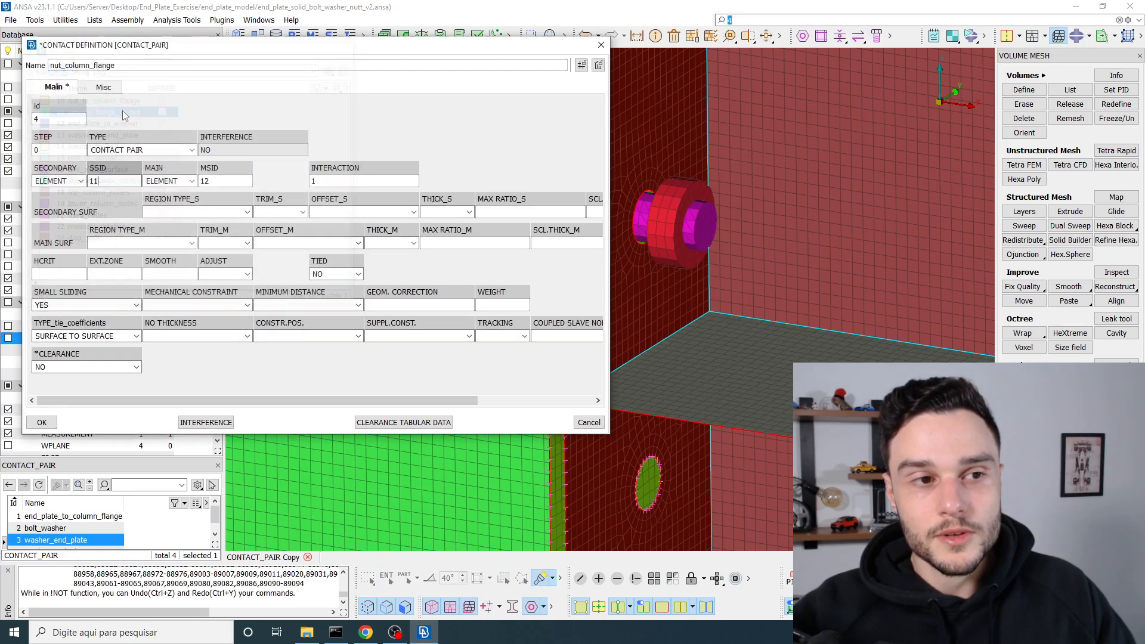
Assign set 10, nut_to_column_flange, as the main surface of the nut_column_flange contact pair and confirm the definition
{"action": "double_click", "coordinate": [220, 181]}
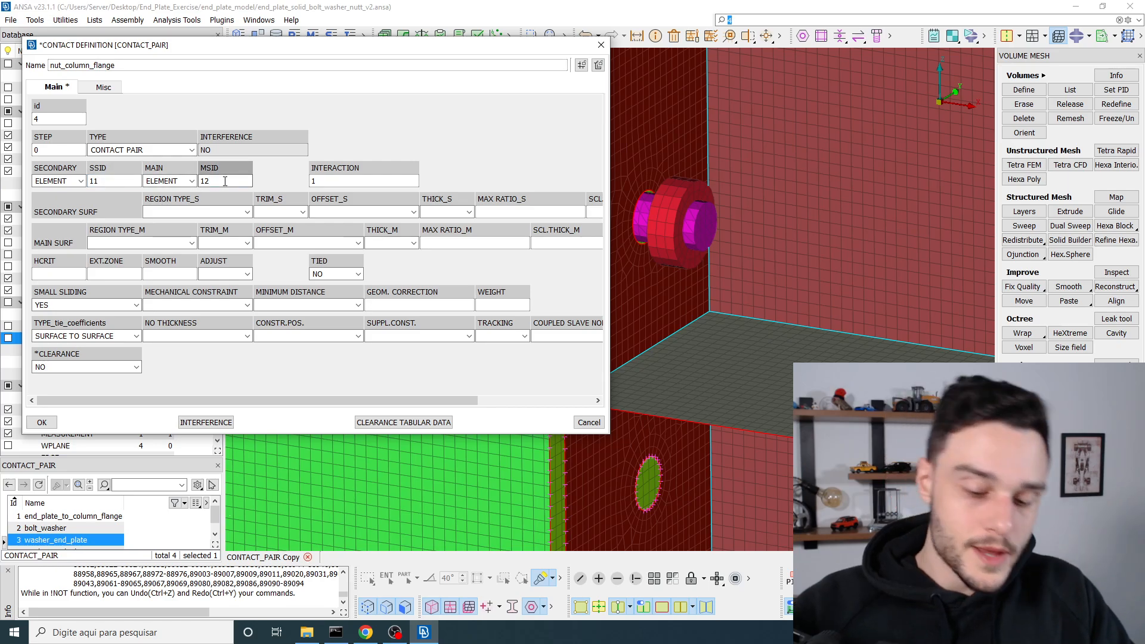
{"action": "scroll", "coordinate": [669, 187], "scroll_direction": "up", "scroll_amount": 5}
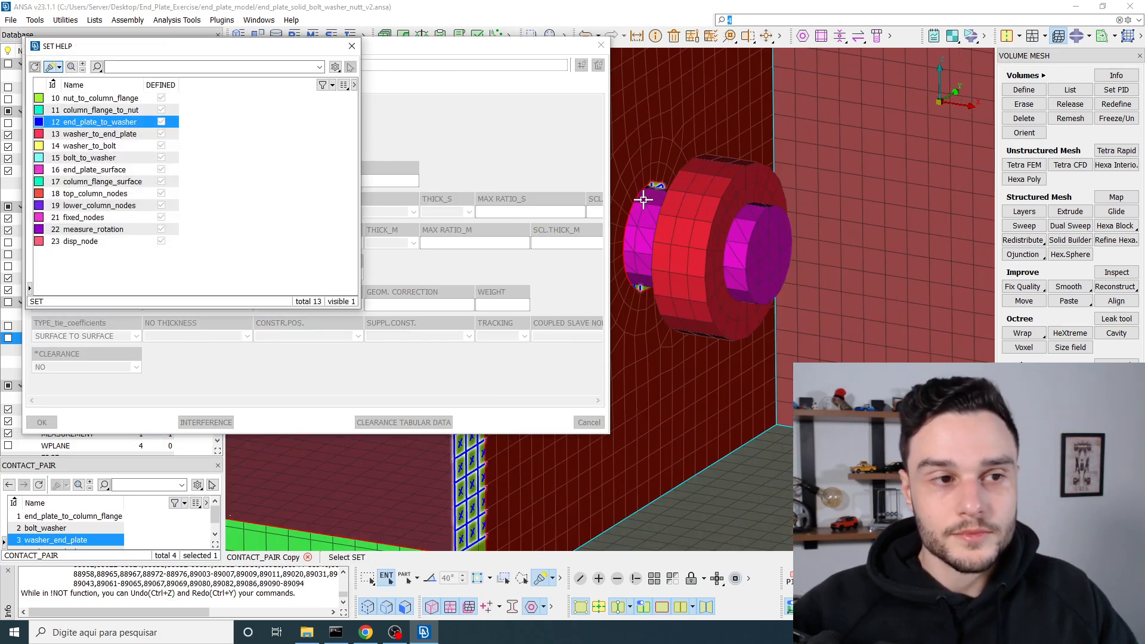
{"action": "left_click", "coordinate": [658, 187]}
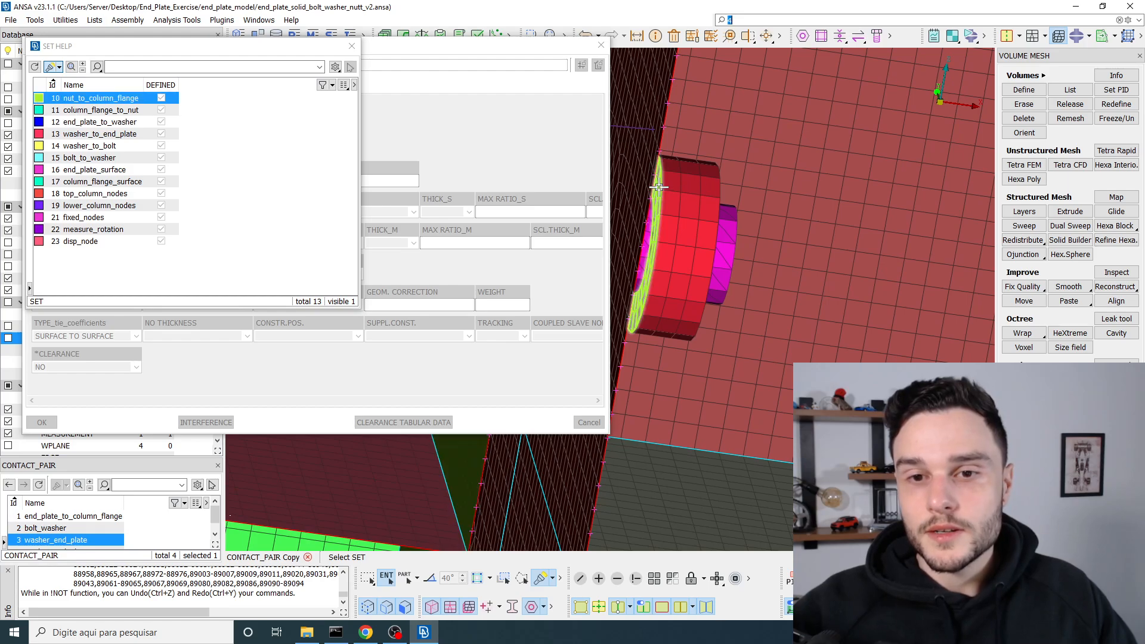
{"action": "left_click_drag", "start_coordinate": [658, 188], "coordinate": [596, 187], "text": "ctrl"}
{"action": "left_click", "coordinate": [81, 102]}
{"action": "double_click", "coordinate": [80, 100]}
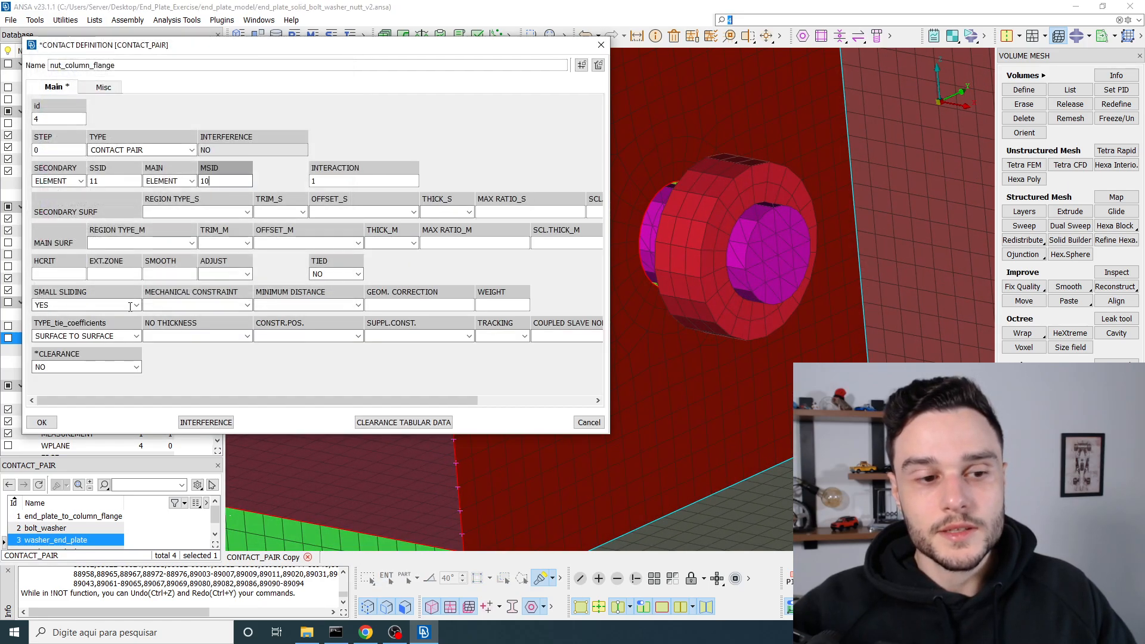
{"action": "left_click", "coordinate": [47, 421]}
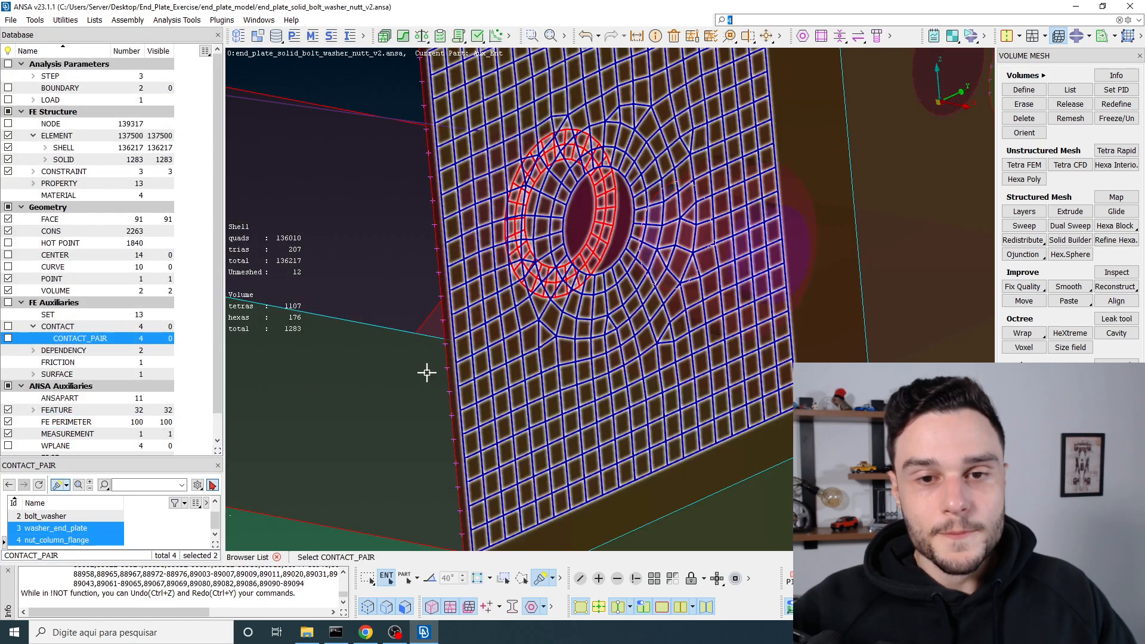
Examine the secondary and main surfaces of the washer_end_plate contact pair around the bolt
{"action": "scroll", "coordinate": [427, 371], "scroll_direction": "down", "scroll_amount": 5}
{"action": "left_click_drag", "start_coordinate": [427, 370], "coordinate": [631, 302], "text": "ctrl"}
{"action": "scroll", "coordinate": [609, 303], "scroll_direction": "up", "scroll_amount": 3}
{"action": "middle_click", "coordinate": [587, 271]}
{"action": "scroll", "coordinate": [589, 267], "scroll_direction": "up", "scroll_amount": 3}
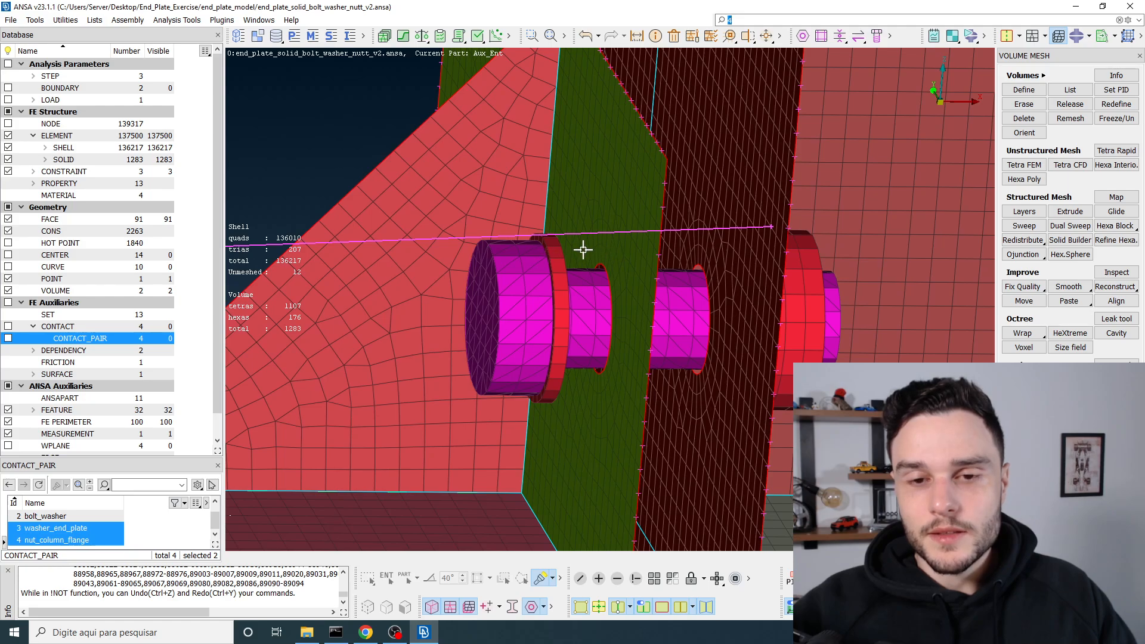
{"action": "double_click", "coordinate": [94, 341]}
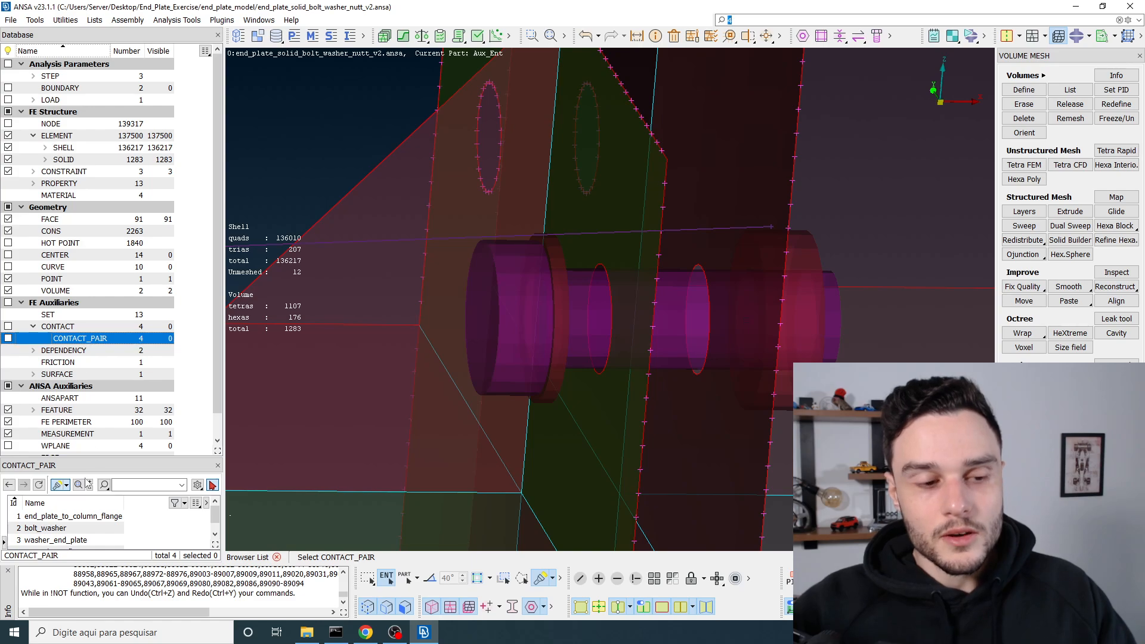
{"action": "left_click", "coordinate": [65, 541]}
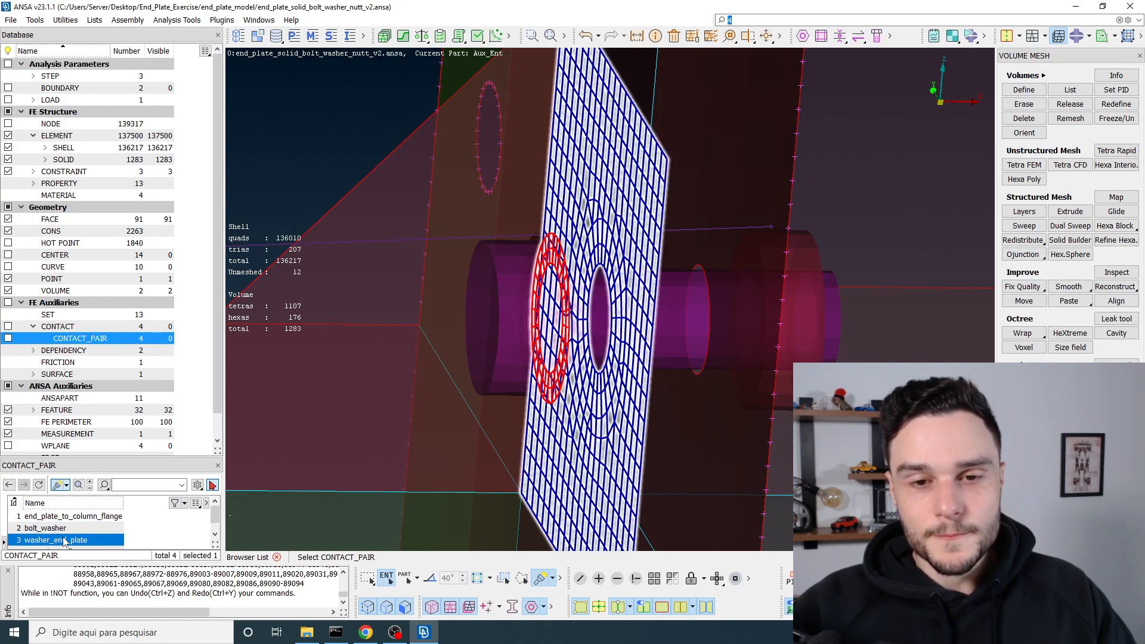
{"action": "left_click", "coordinate": [556, 264]}
{"action": "left_click_drag", "start_coordinate": [560, 264], "coordinate": [605, 281], "text": "ctrl"}
{"action": "middle_click", "coordinate": [567, 272]}
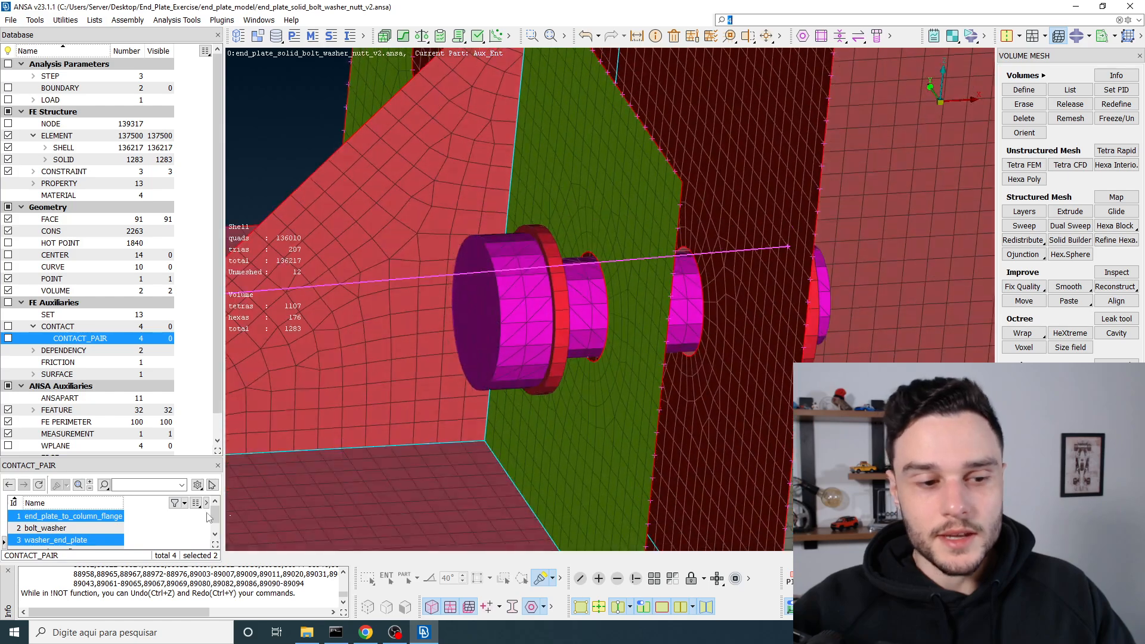
Flip the washer_end_plate contact pair to swap its secondary and main surfaces between the washer and the end plate
{"action": "left_click", "coordinate": [86, 542]}
{"action": "double_click", "coordinate": [80, 344]}
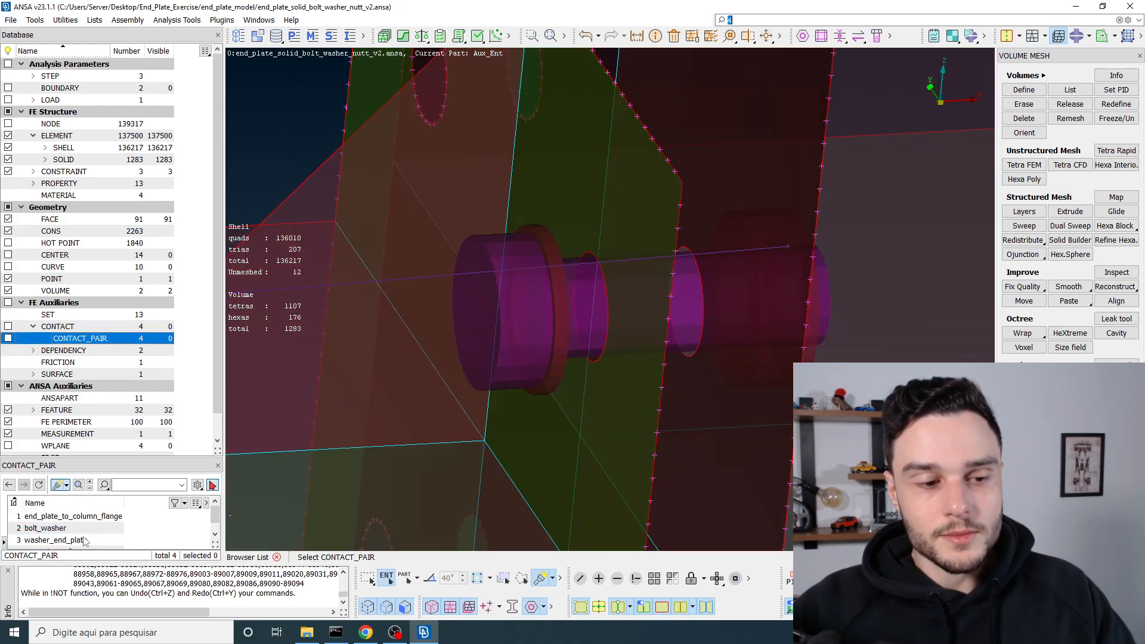
{"action": "left_click", "coordinate": [79, 544]}
{"action": "right_click", "coordinate": [79, 543]}
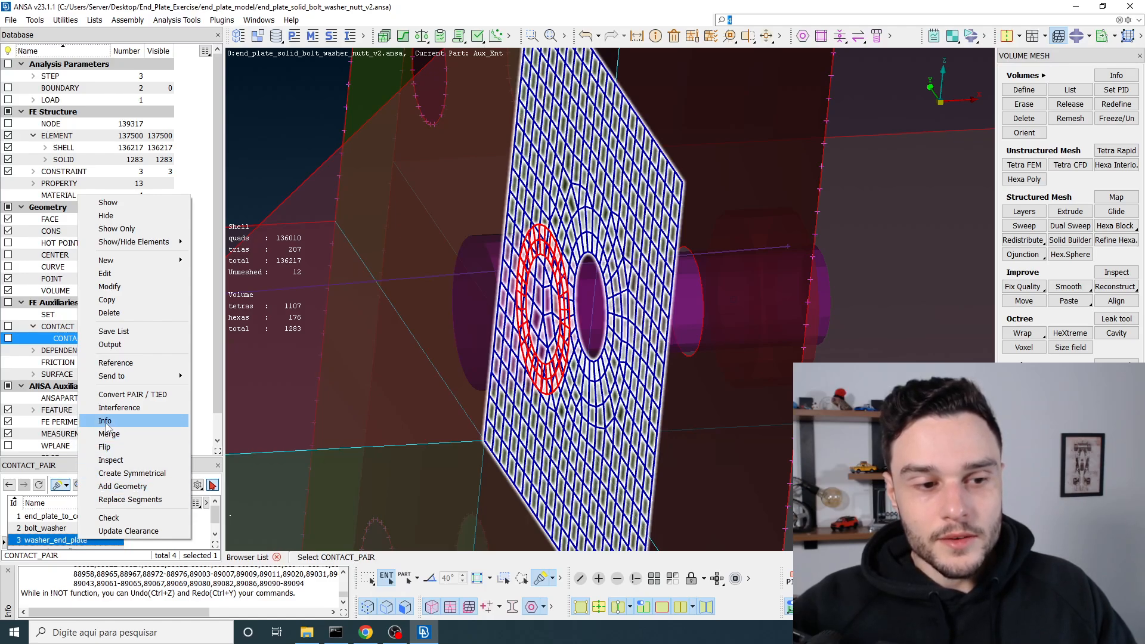
{"action": "left_click", "coordinate": [129, 448]}
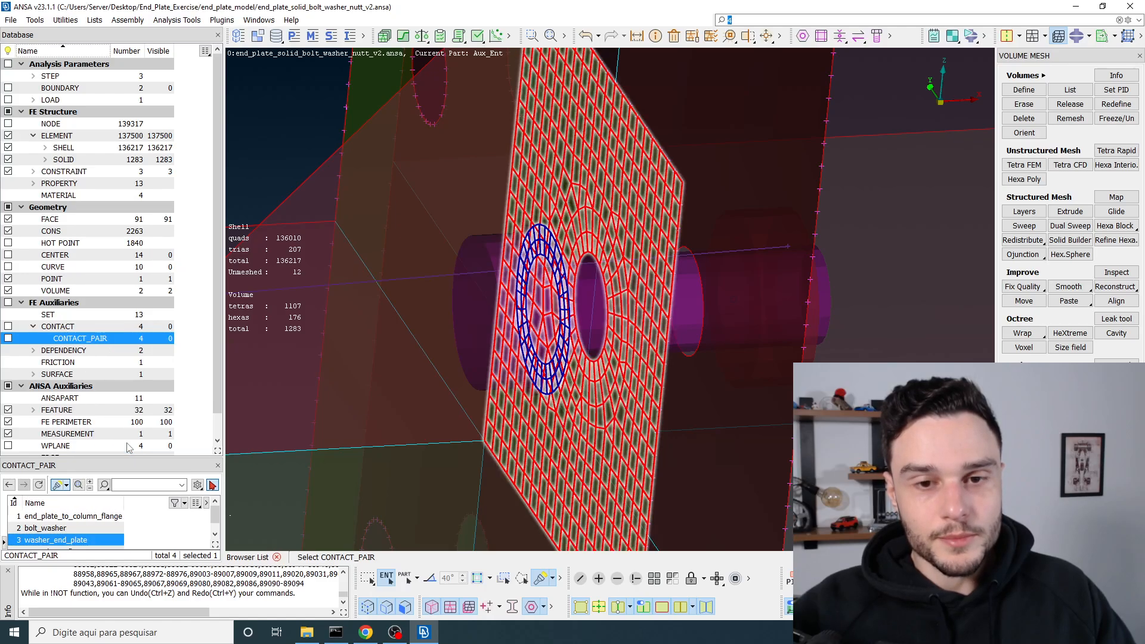
Display all contact pairs on the model, examine their surfaces around the bolt and end plate, and hide them again
{"action": "left_click_drag", "start_coordinate": [518, 270], "coordinate": [657, 153], "text": "ctrl"}
{"action": "middle_click", "coordinate": [626, 289]}
{"action": "scroll", "coordinate": [632, 288], "scroll_direction": "down", "scroll_amount": 3}
{"action": "left_click_drag", "start_coordinate": [637, 286], "coordinate": [620, 259], "text": "ctrl"}
{"action": "middle_click", "coordinate": [593, 266]}
{"action": "scroll", "coordinate": [529, 288], "scroll_direction": "down", "scroll_amount": 3}
{"action": "left_click_drag", "start_coordinate": [529, 287], "coordinate": [585, 288], "text": "ctrl"}
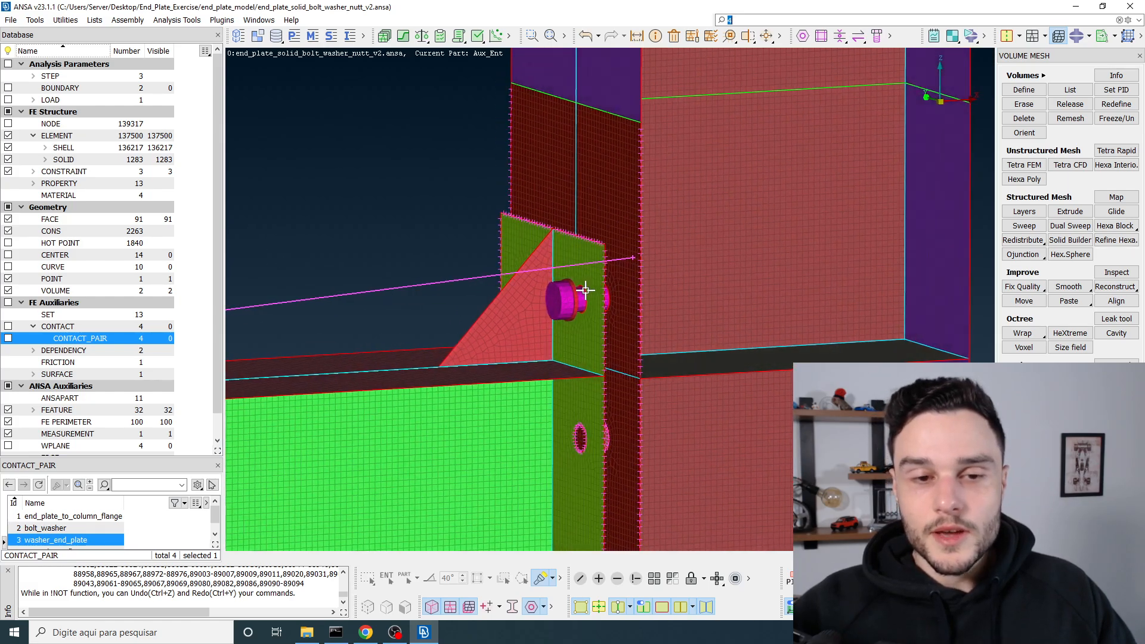
{"action": "left_click", "coordinate": [9, 338]}
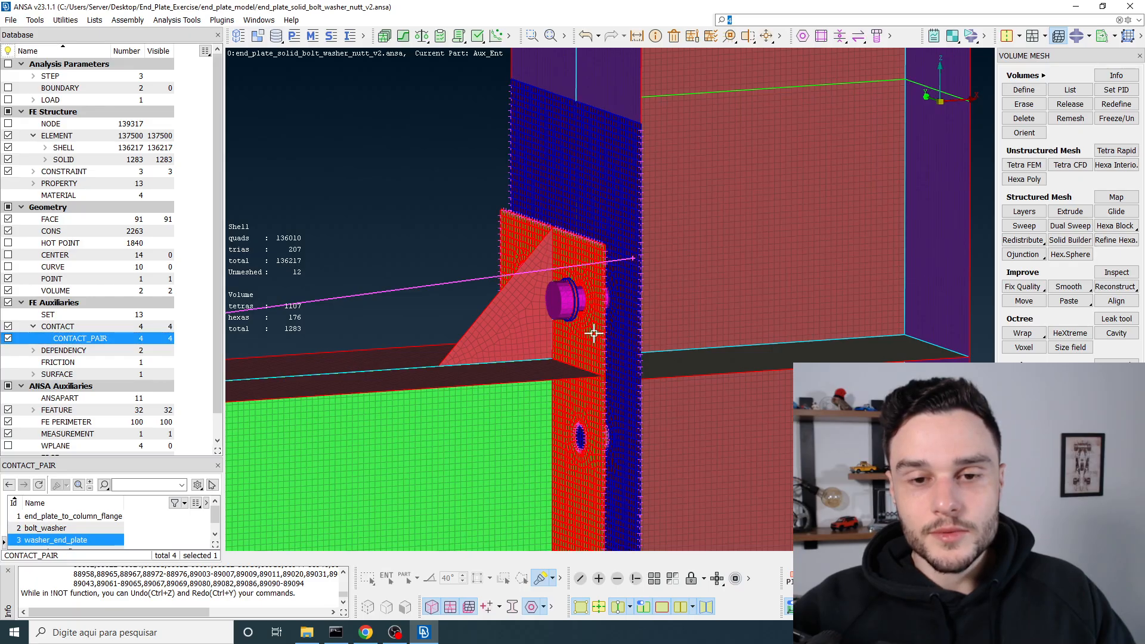
{"action": "scroll", "coordinate": [562, 286], "scroll_direction": "up", "scroll_amount": 6}
{"action": "left_click_drag", "start_coordinate": [520, 292], "coordinate": [540, 318], "text": "ctrl"}
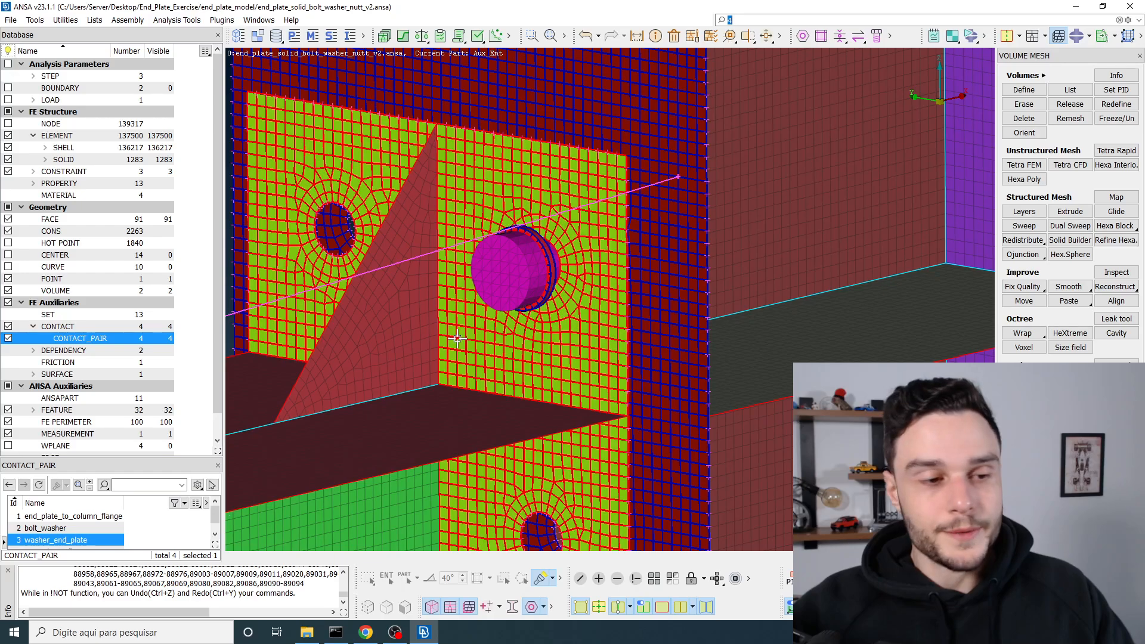
{"action": "left_click", "coordinate": [8, 338]}
{"action": "scroll", "coordinate": [573, 295], "scroll_direction": "up", "scroll_amount": 3}
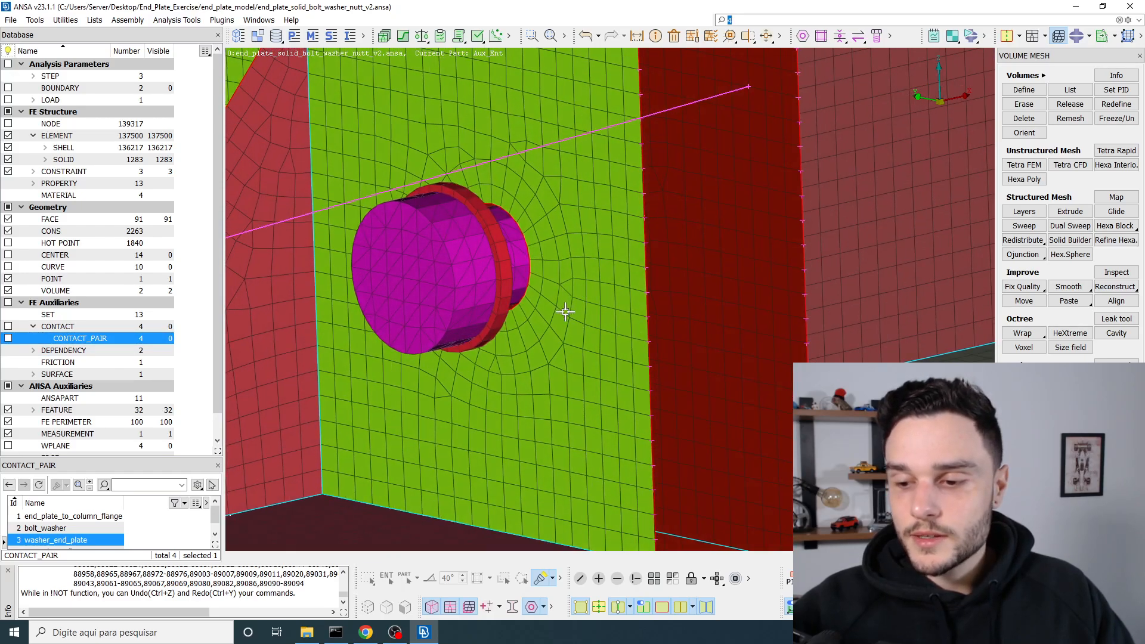
{"action": "left_click", "coordinate": [395, 632]}
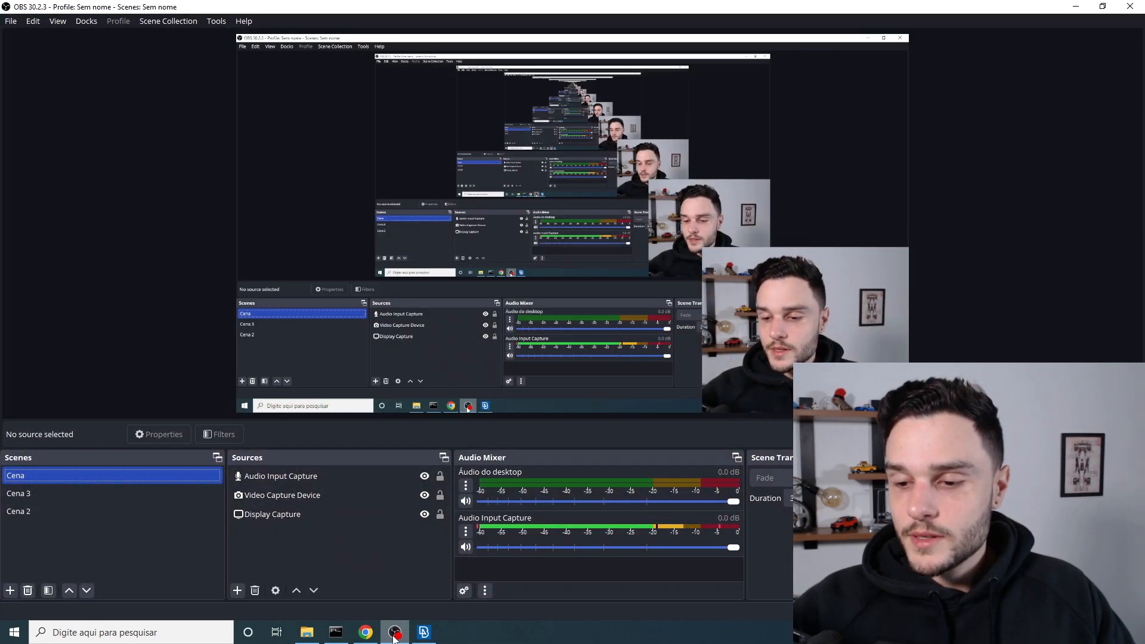
{"action": "left_click", "coordinate": [393, 637]}
Examine how the bolt, washer and nut sit through the end plate and column flange from both sides of the connection
{"action": "scroll", "coordinate": [571, 317], "scroll_direction": "down", "scroll_amount": 3}
{"action": "scroll", "coordinate": [571, 316], "scroll_direction": "down", "scroll_amount": 4}
{"action": "left_click_drag", "start_coordinate": [571, 316], "coordinate": [463, 329], "text": "ctrl"}
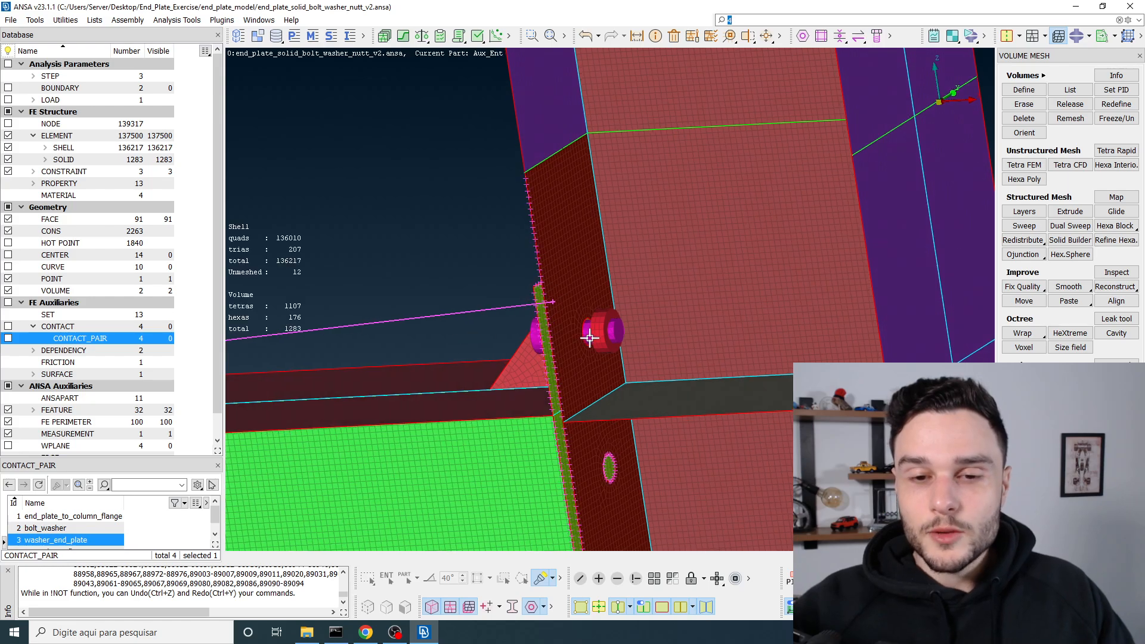
{"action": "scroll", "coordinate": [597, 331], "scroll_direction": "up", "scroll_amount": 5}
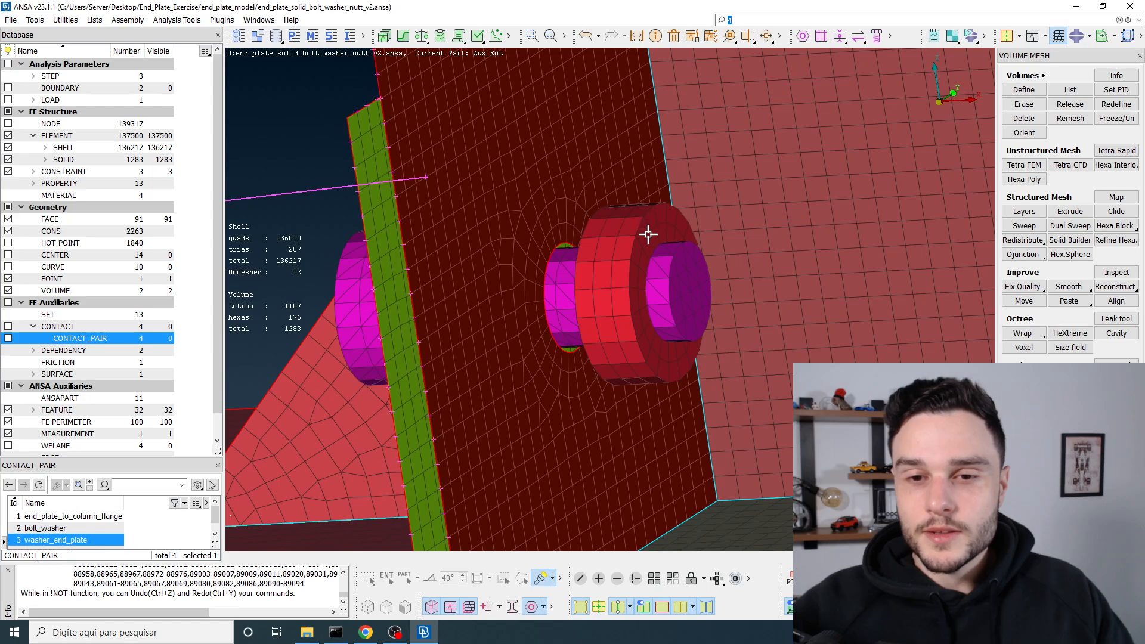
{"action": "scroll", "coordinate": [663, 281], "scroll_direction": "down", "scroll_amount": 3}
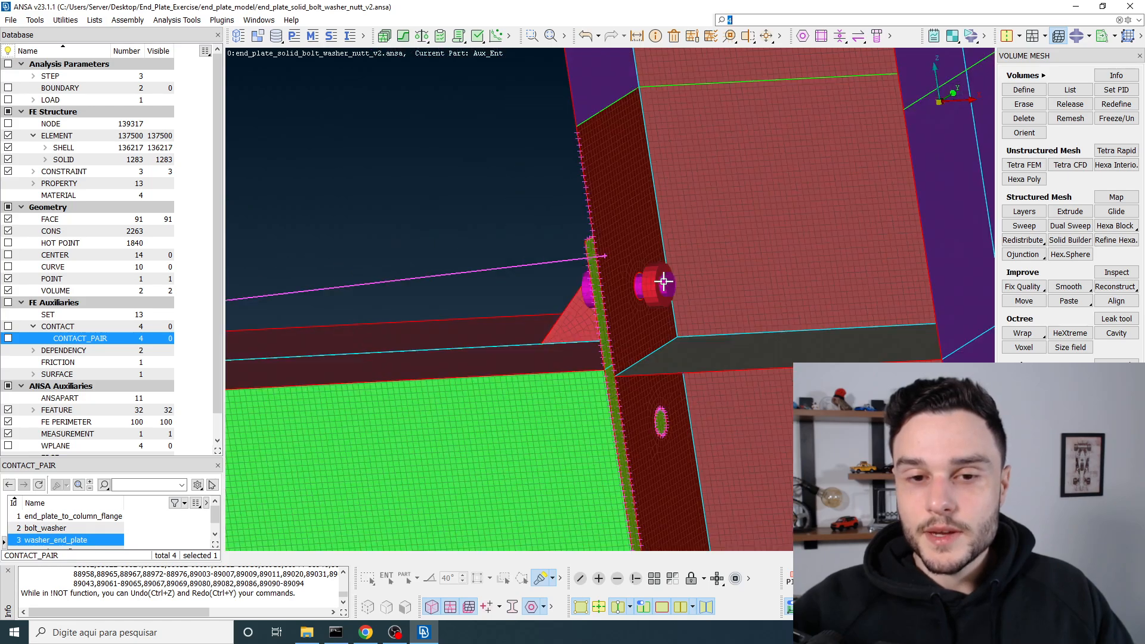
{"action": "scroll", "coordinate": [683, 287], "scroll_direction": "down", "scroll_amount": 2}
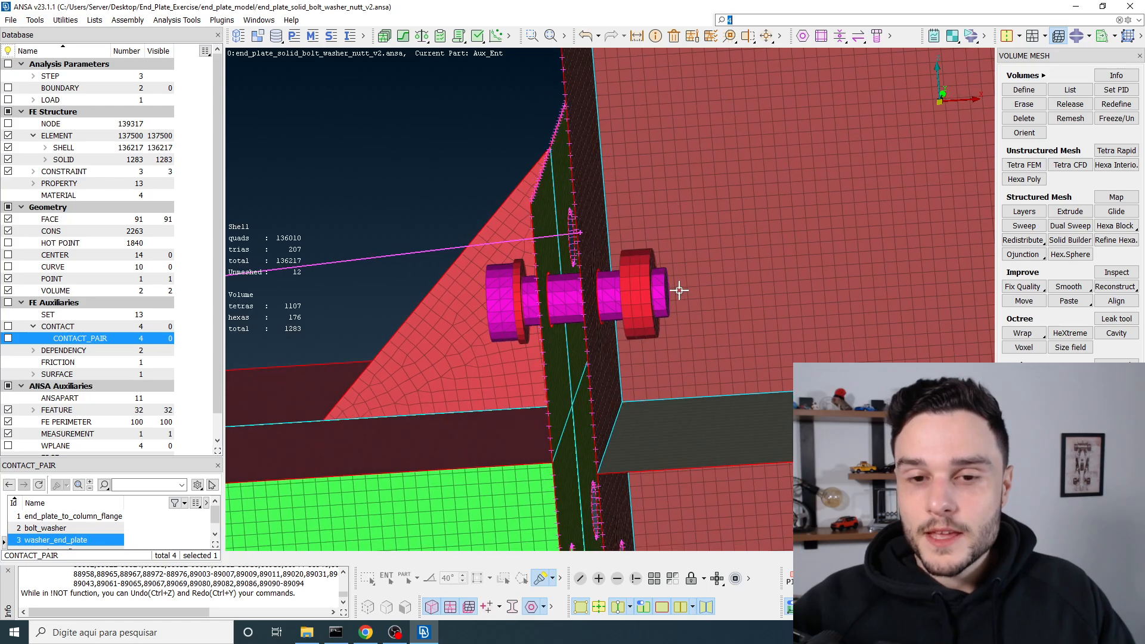
{"action": "scroll", "coordinate": [637, 291], "scroll_direction": "down", "scroll_amount": 2}
{"action": "left_click_drag", "start_coordinate": [631, 300], "coordinate": [694, 301], "text": "ctrl"}
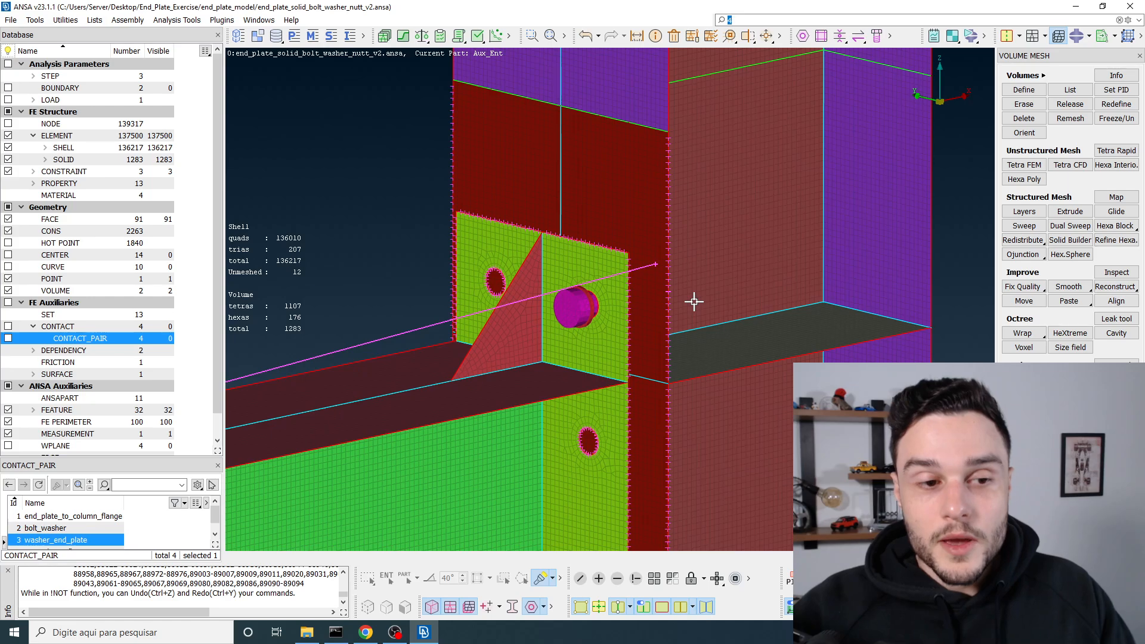
Hide the distance measurement displayed along the beam
{"action": "scroll", "coordinate": [693, 302], "scroll_direction": "down", "scroll_amount": 2}
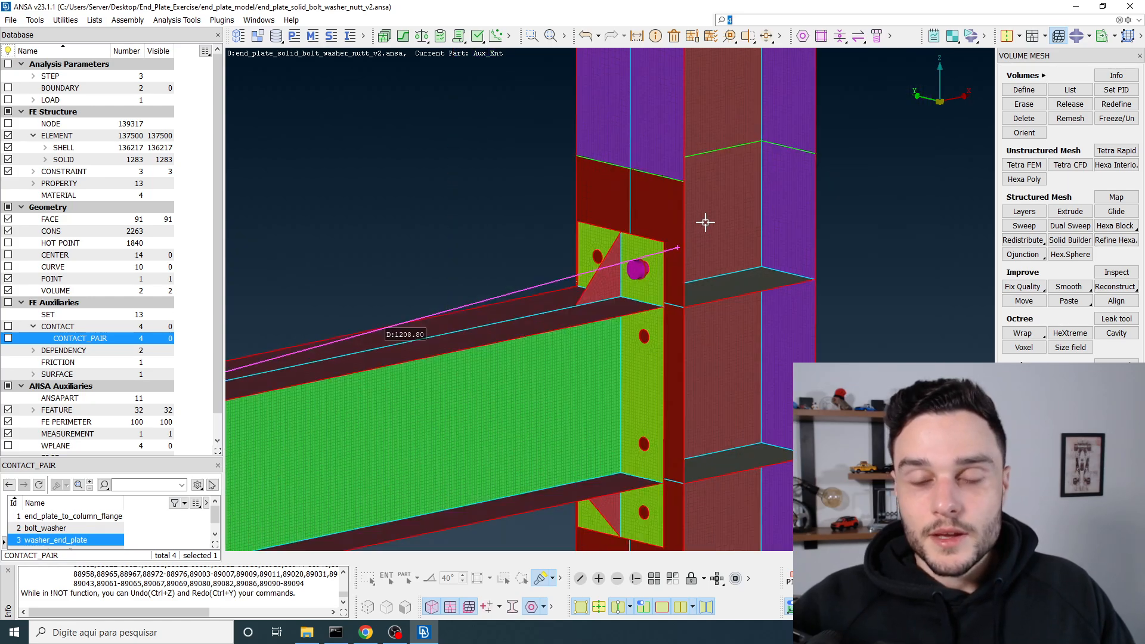
{"action": "scroll", "coordinate": [685, 235], "scroll_direction": "down", "scroll_amount": 2}
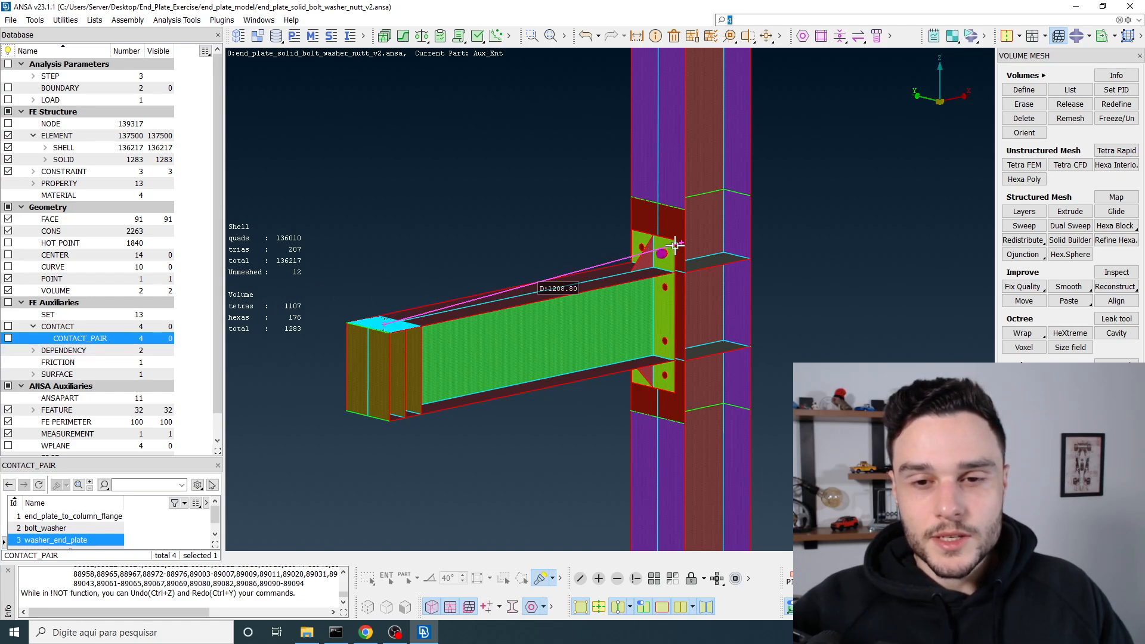
{"action": "scroll", "coordinate": [37, 366], "scroll_direction": "down", "scroll_amount": 1}
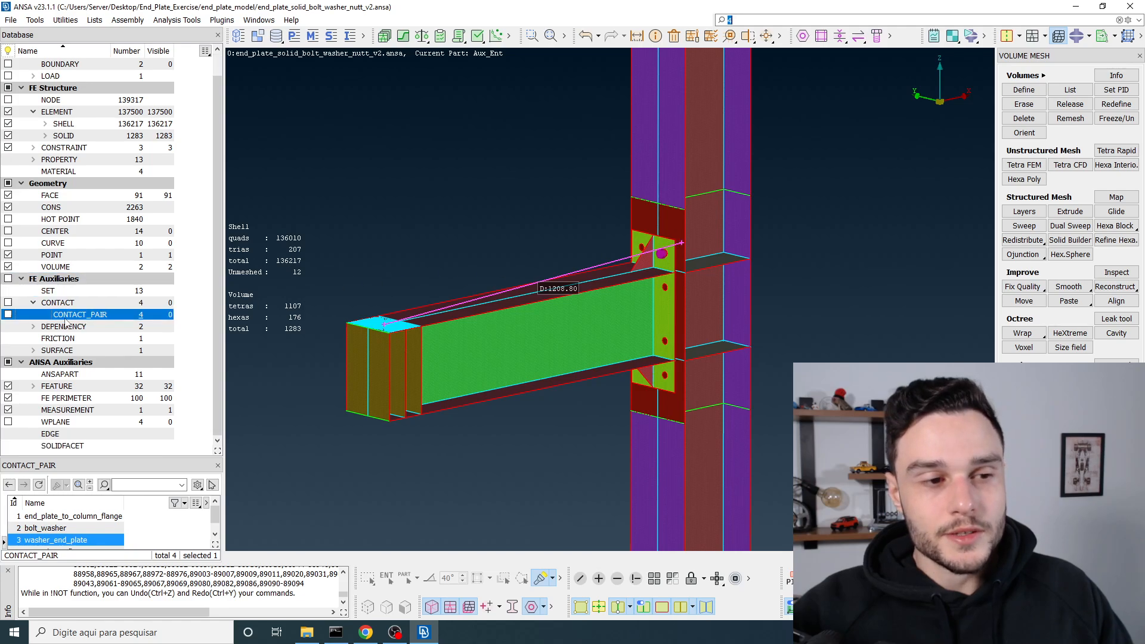
{"action": "left_click", "coordinate": [8, 410]}
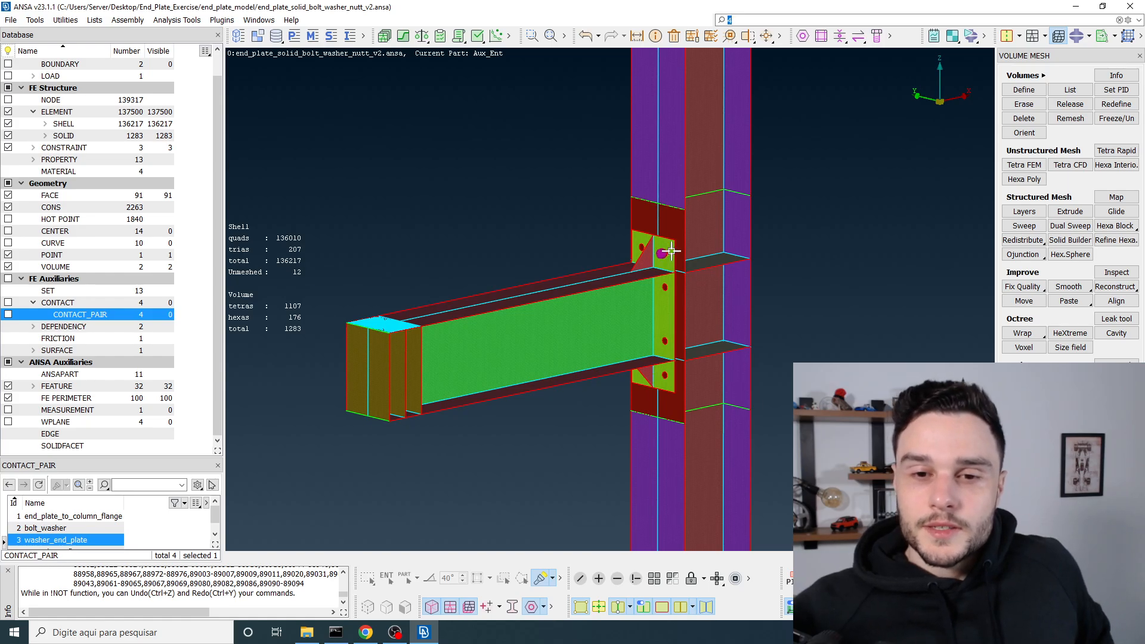
Use the Not function with property selection to highlight the bolt, and examine its shank and head against the end plate
{"action": "scroll", "coordinate": [672, 252], "scroll_direction": "up", "scroll_amount": 5}
{"action": "scroll", "coordinate": [695, 248], "scroll_direction": "down", "scroll_amount": 2}
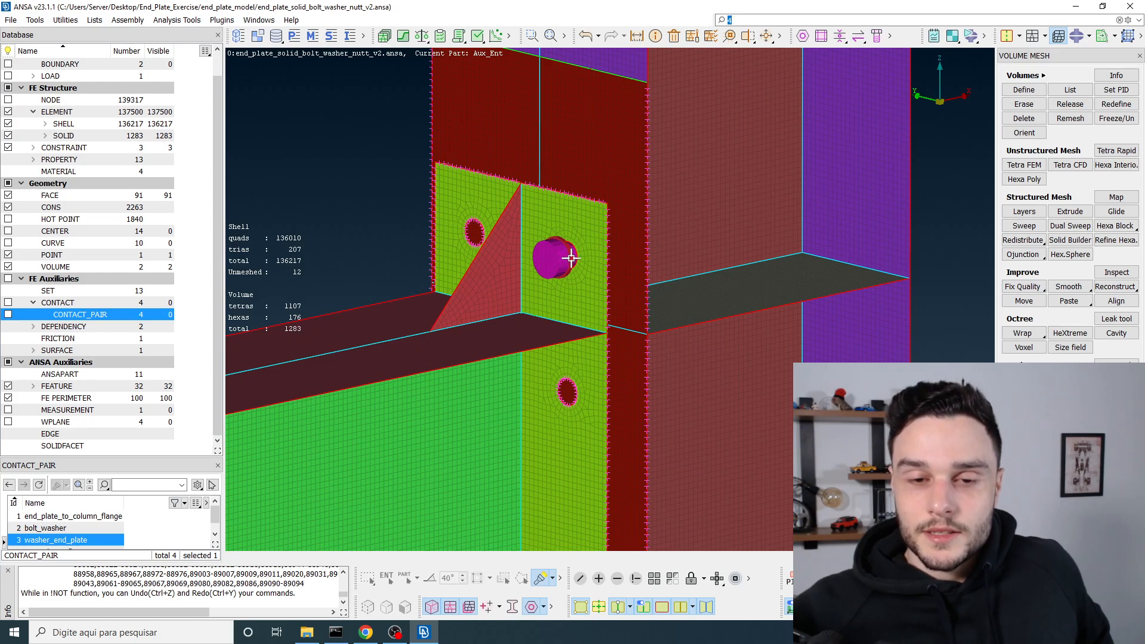
{"action": "left_click", "coordinate": [636, 579]}
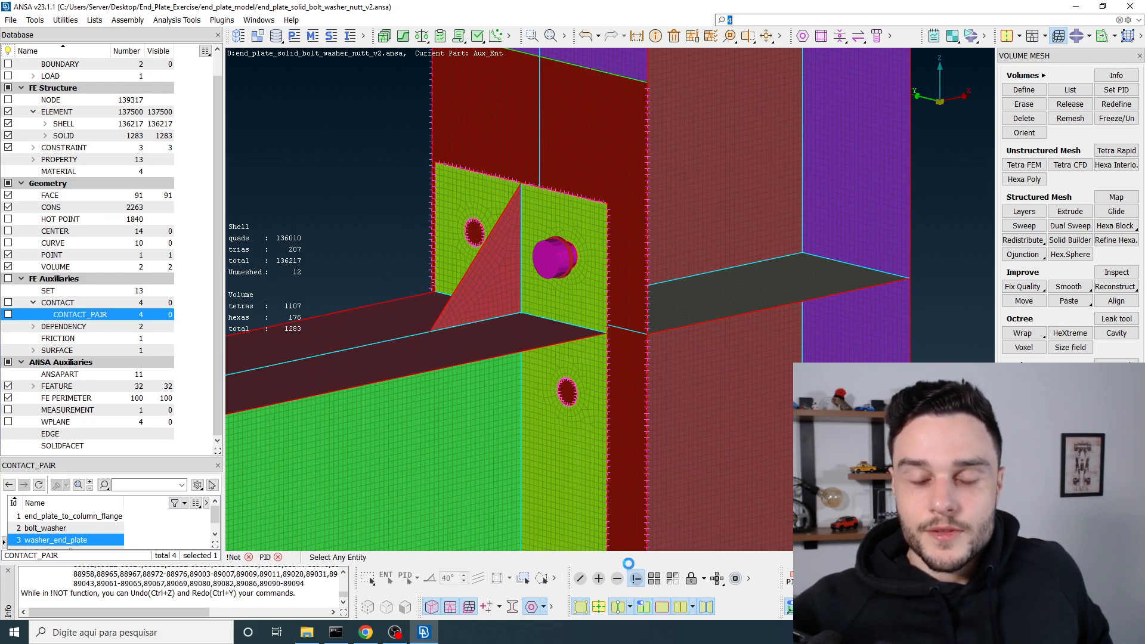
{"action": "left_click", "coordinate": [550, 285]}
{"action": "scroll", "coordinate": [554, 266], "scroll_direction": "up", "scroll_amount": 3}
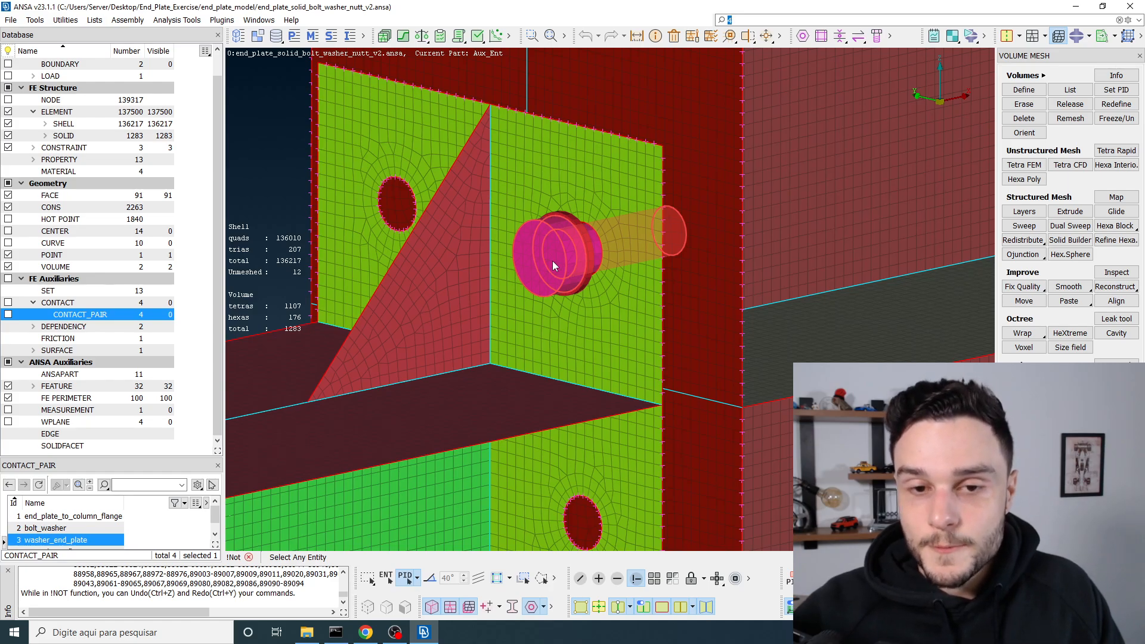
{"action": "scroll", "coordinate": [552, 262], "scroll_direction": "down", "scroll_amount": 3}
{"action": "scroll", "coordinate": [553, 261], "scroll_direction": "up", "scroll_amount": 6}
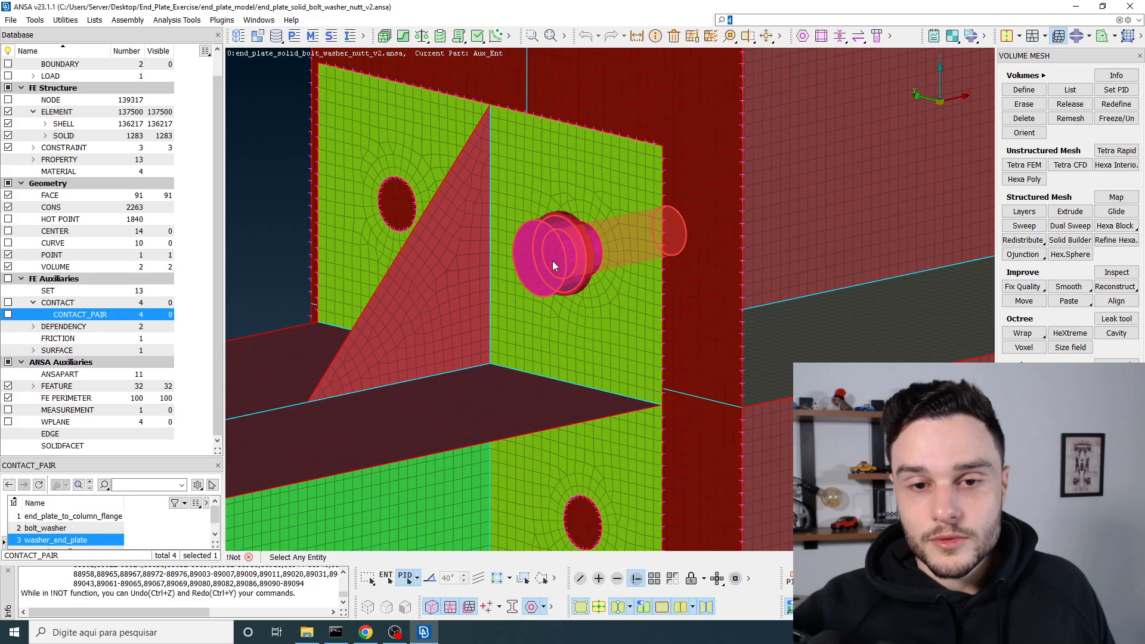
{"action": "left_click_drag", "start_coordinate": [575, 230], "coordinate": [553, 328], "text": "ctrl"}
{"action": "scroll", "coordinate": [578, 301], "scroll_direction": "down", "scroll_amount": 5}
{"action": "scroll", "coordinate": [557, 322], "scroll_direction": "up", "scroll_amount": 6}
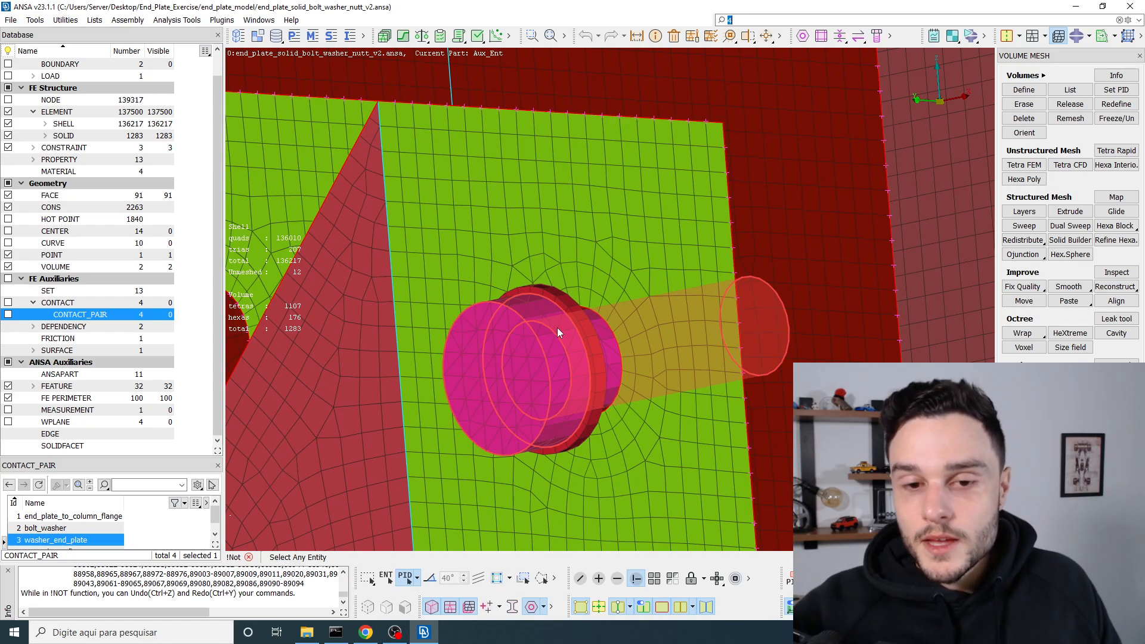
{"action": "scroll", "coordinate": [590, 288], "scroll_direction": "down", "scroll_amount": 4}
{"action": "scroll", "coordinate": [590, 288], "scroll_direction": "up", "scroll_amount": 4}
{"action": "left_click_drag", "start_coordinate": [606, 320], "coordinate": [633, 311], "text": "ctrl"}
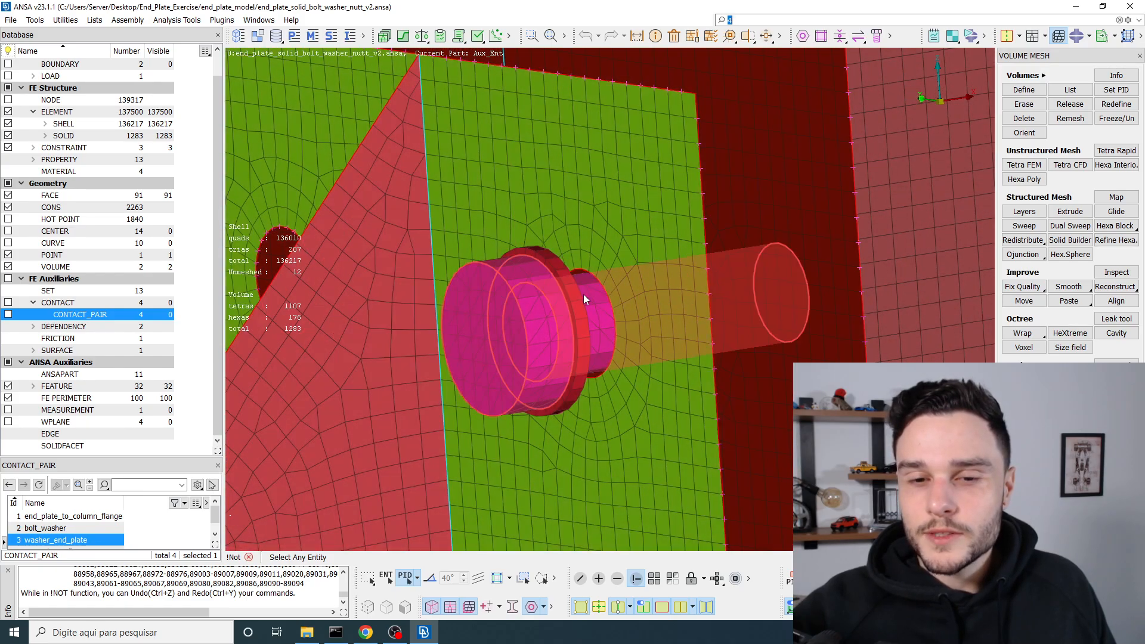
Examine the washer and nut highlighted by property and their interfaces with the bolt head, end plate and column flange
{"action": "scroll", "coordinate": [568, 285], "scroll_direction": "up", "scroll_amount": 4}
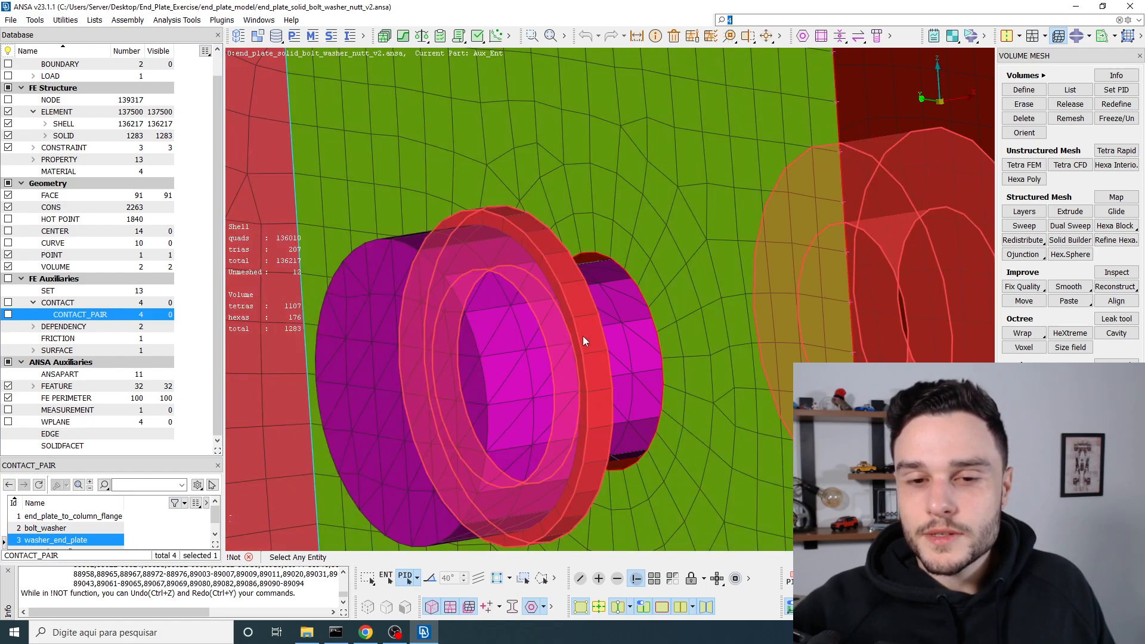
{"action": "scroll", "coordinate": [593, 374], "scroll_direction": "down", "scroll_amount": 3}
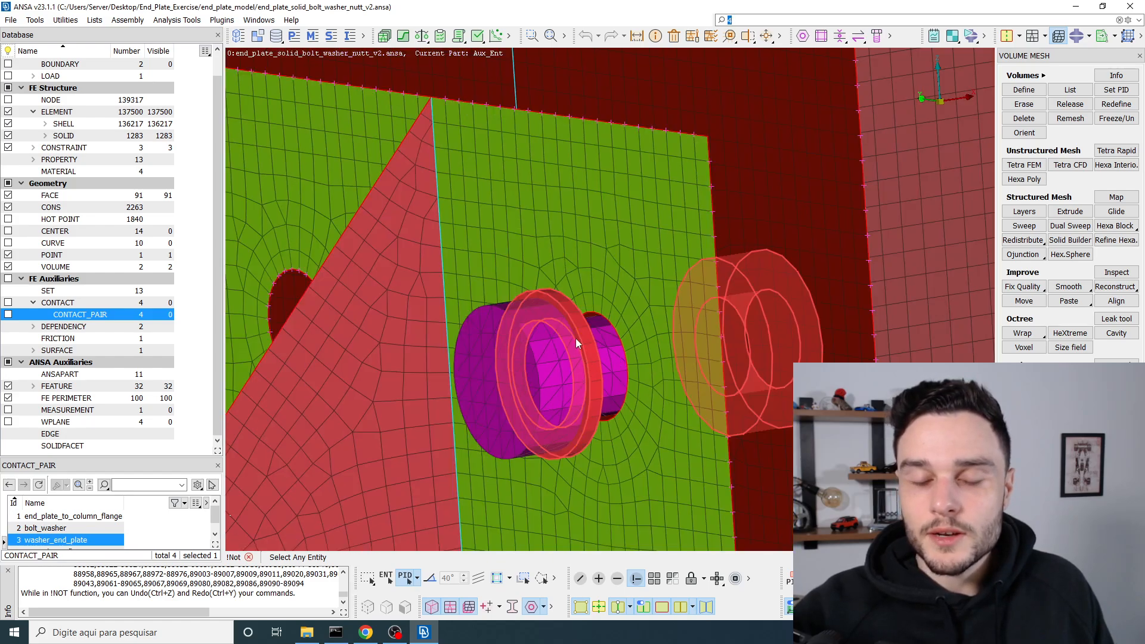
{"action": "scroll", "coordinate": [574, 338], "scroll_direction": "up", "scroll_amount": 6}
{"action": "mouse_move", "coordinate": [549, 315]}
{"action": "left_mouse_down", "text": "ctrl"}
{"action": "mouse_move", "coordinate": [519, 294]}
{"action": "mouse_move", "coordinate": [545, 320]}
{"action": "left_mouse_up", "text": "ctrl"}
{"action": "scroll", "coordinate": [557, 319], "scroll_direction": "down", "scroll_amount": 3}
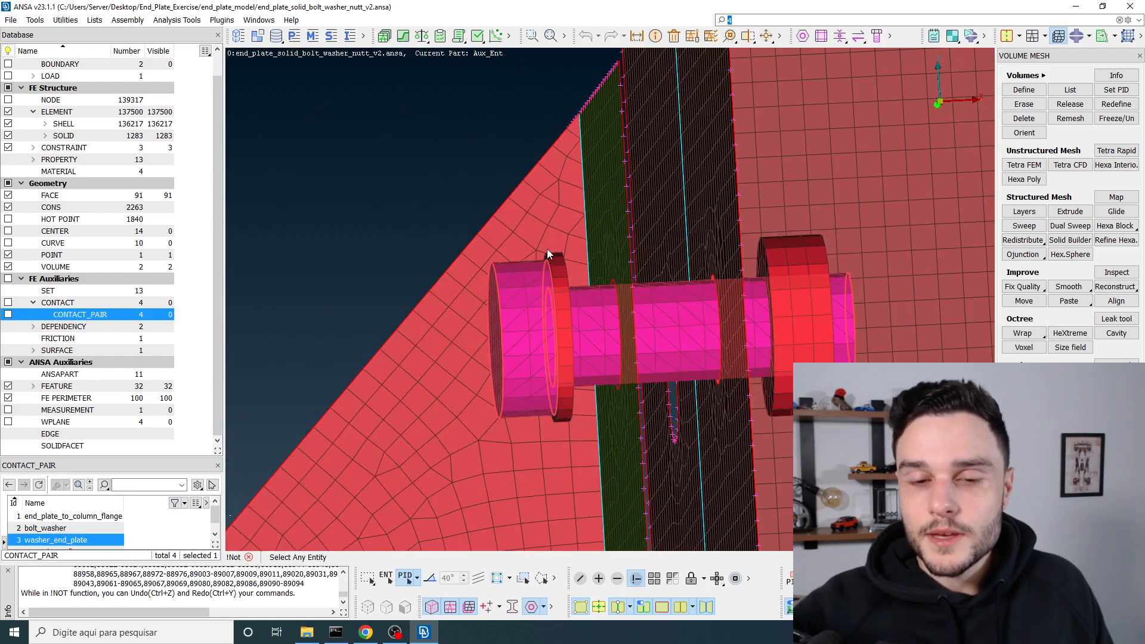
{"action": "left_click_drag", "start_coordinate": [547, 249], "coordinate": [567, 340], "text": "ctrl"}
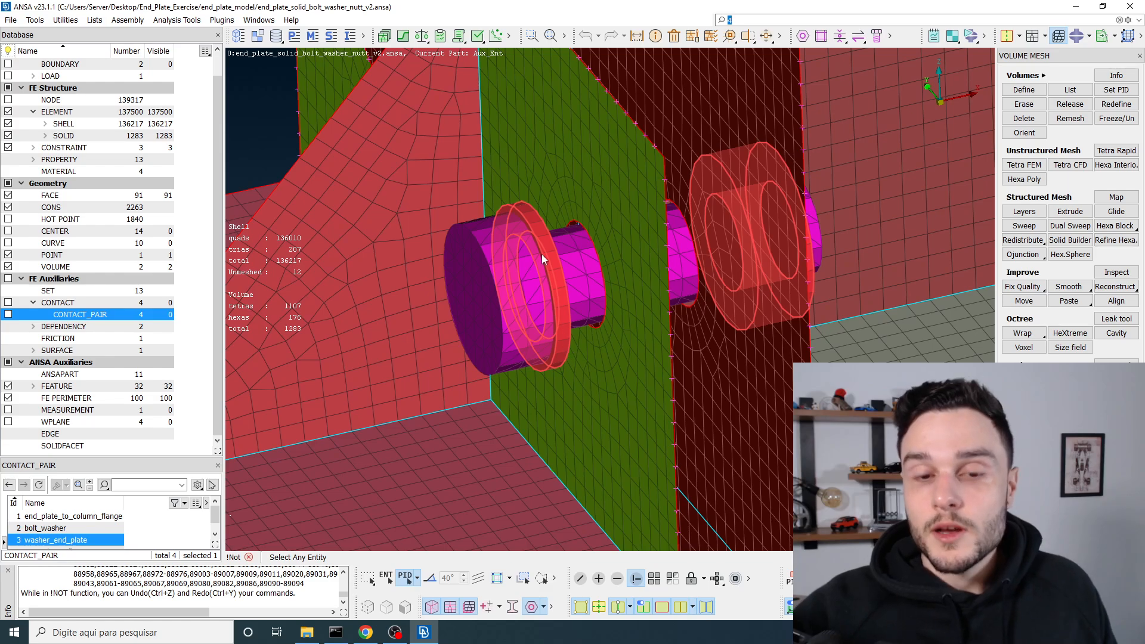
{"action": "scroll", "coordinate": [525, 215], "scroll_direction": "up", "scroll_amount": 8}
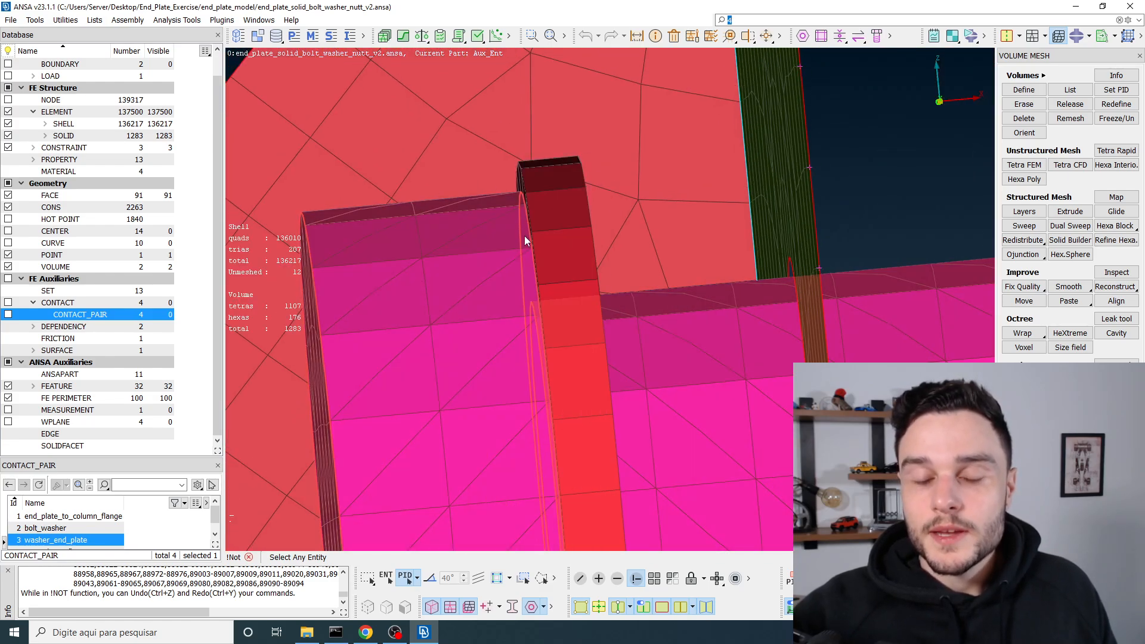
{"action": "scroll", "coordinate": [525, 245], "scroll_direction": "down", "scroll_amount": 6}
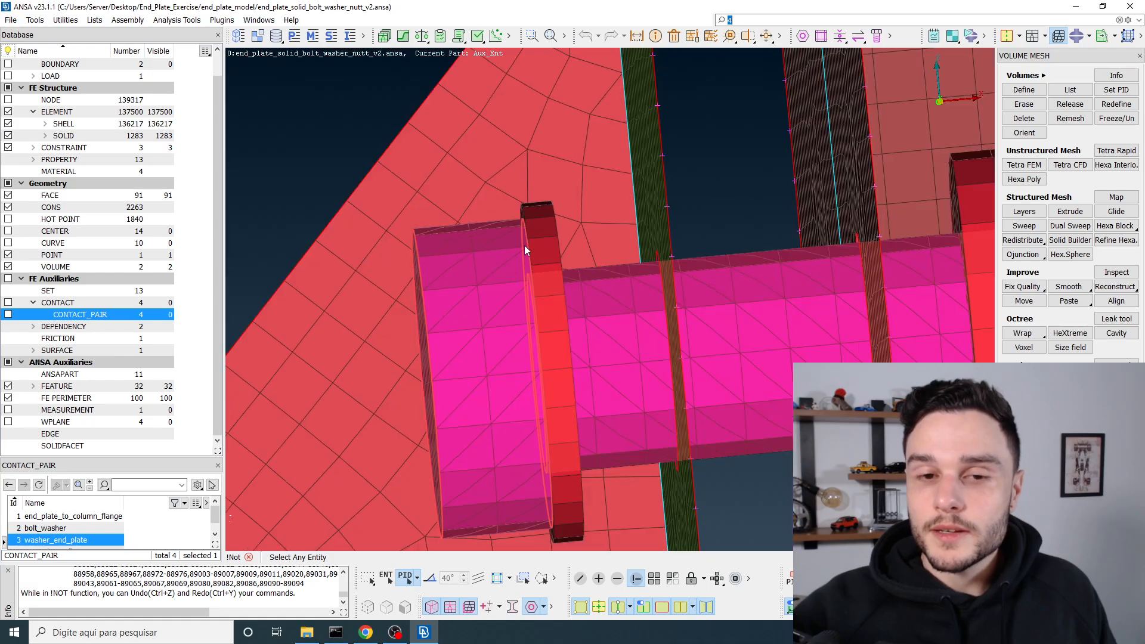
{"action": "left_click_drag", "start_coordinate": [525, 245], "coordinate": [502, 306], "text": "ctrl"}
{"action": "scroll", "coordinate": [557, 319], "scroll_direction": "down", "scroll_amount": 3}
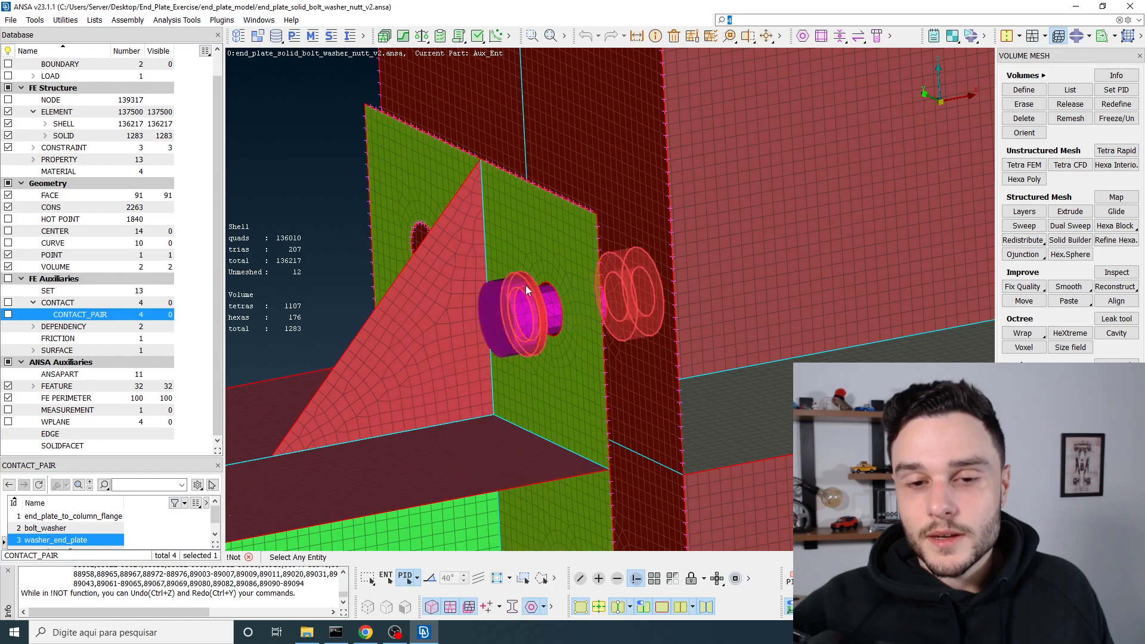
{"action": "left_click_drag", "start_coordinate": [563, 295], "coordinate": [552, 334], "text": "ctrl"}
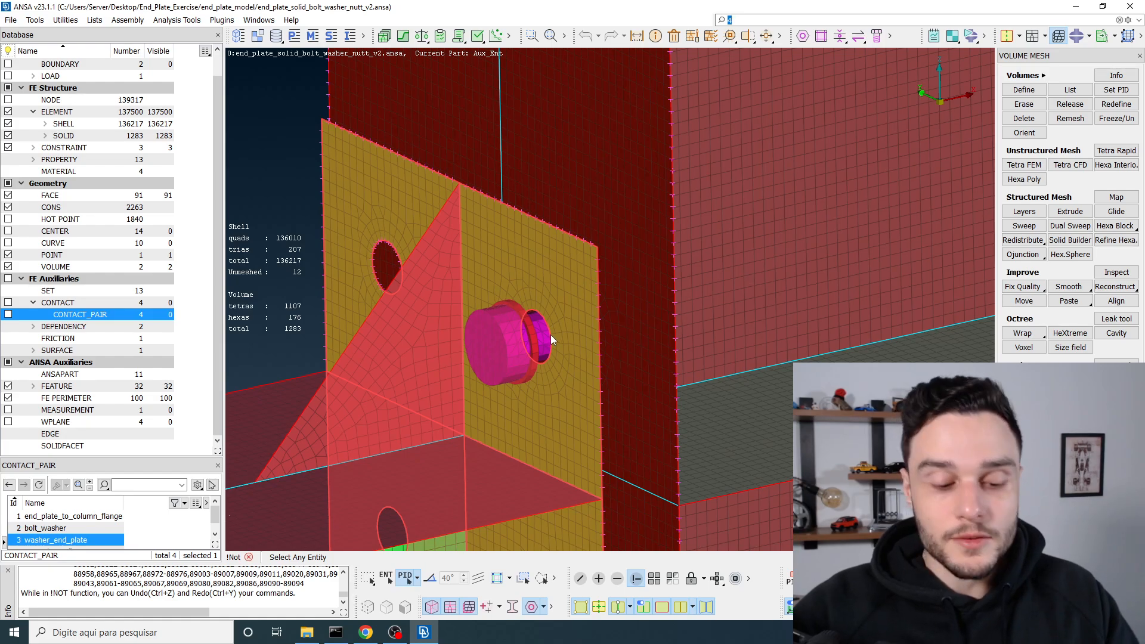
{"action": "key", "text": "alt"}
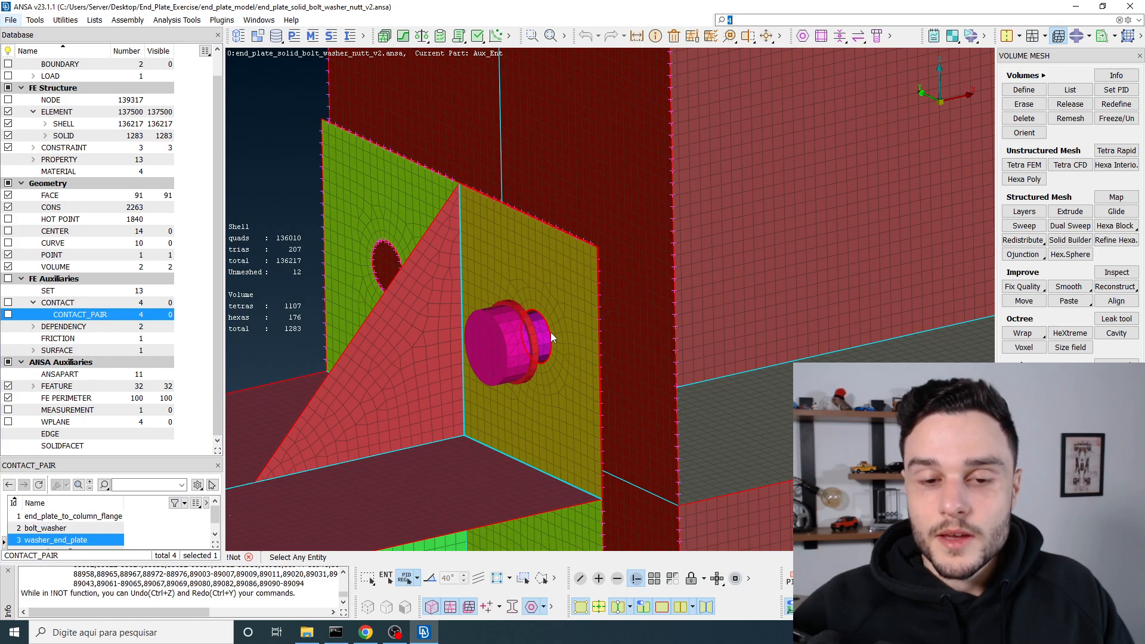
{"action": "left_click", "coordinate": [528, 338]}
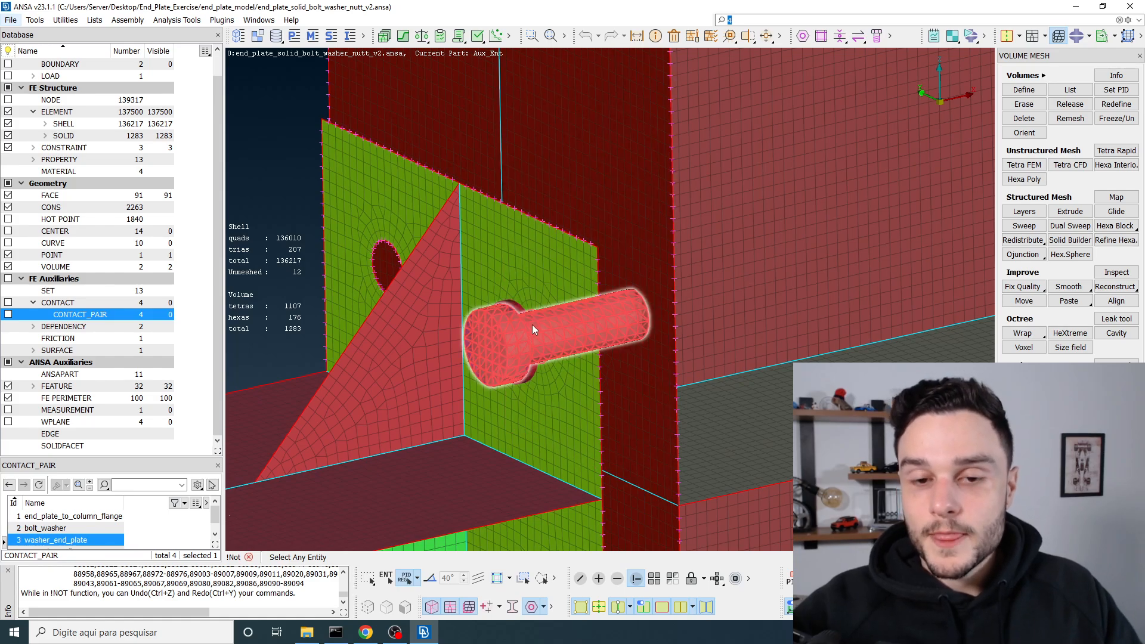
{"action": "left_click", "coordinate": [532, 326]}
{"action": "left_click", "coordinate": [531, 326]}
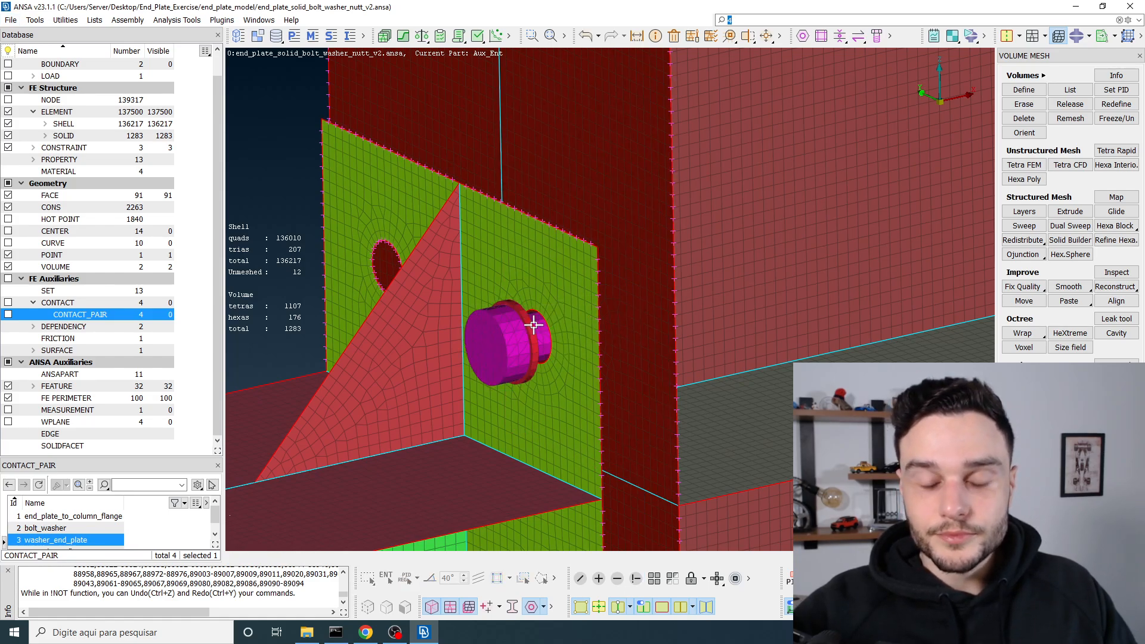
{"action": "scroll", "coordinate": [530, 328], "scroll_direction": "down", "scroll_amount": 3}
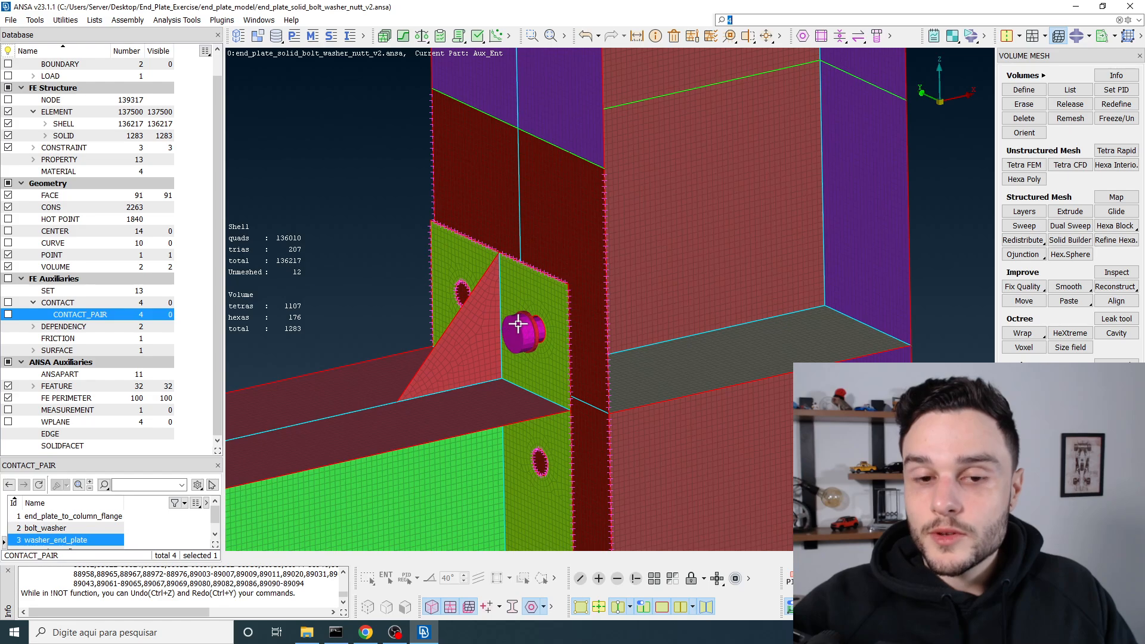
{"action": "scroll", "coordinate": [521, 337], "scroll_direction": "up", "scroll_amount": 2}
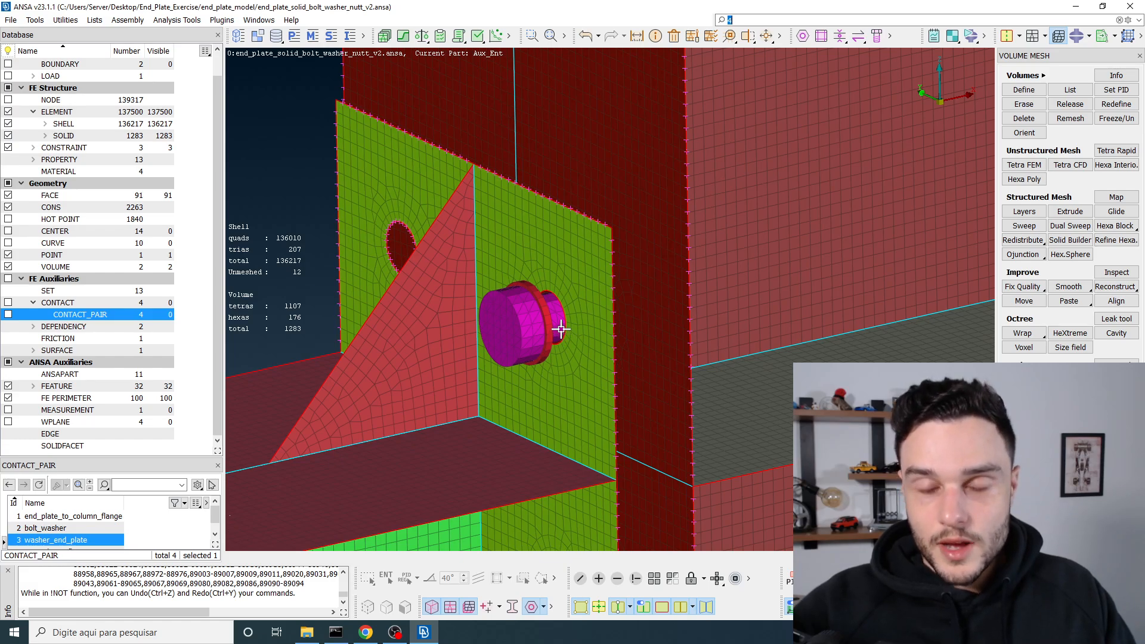
{"action": "scroll", "coordinate": [542, 303], "scroll_direction": "down", "scroll_amount": 3}
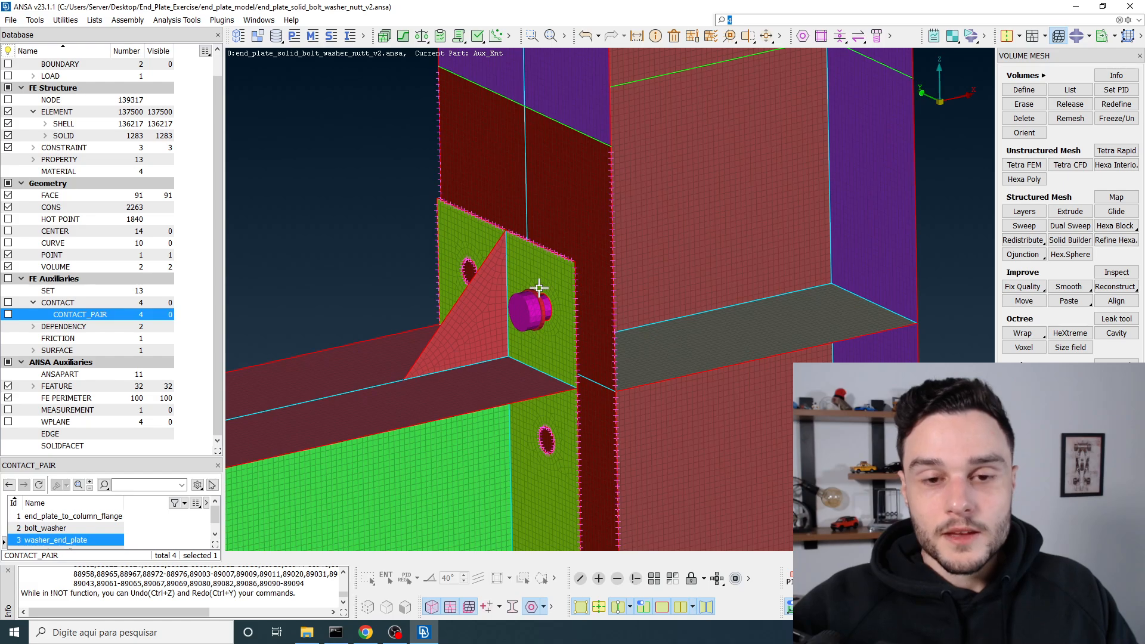
{"action": "scroll", "coordinate": [540, 306], "scroll_direction": "up", "scroll_amount": 5}
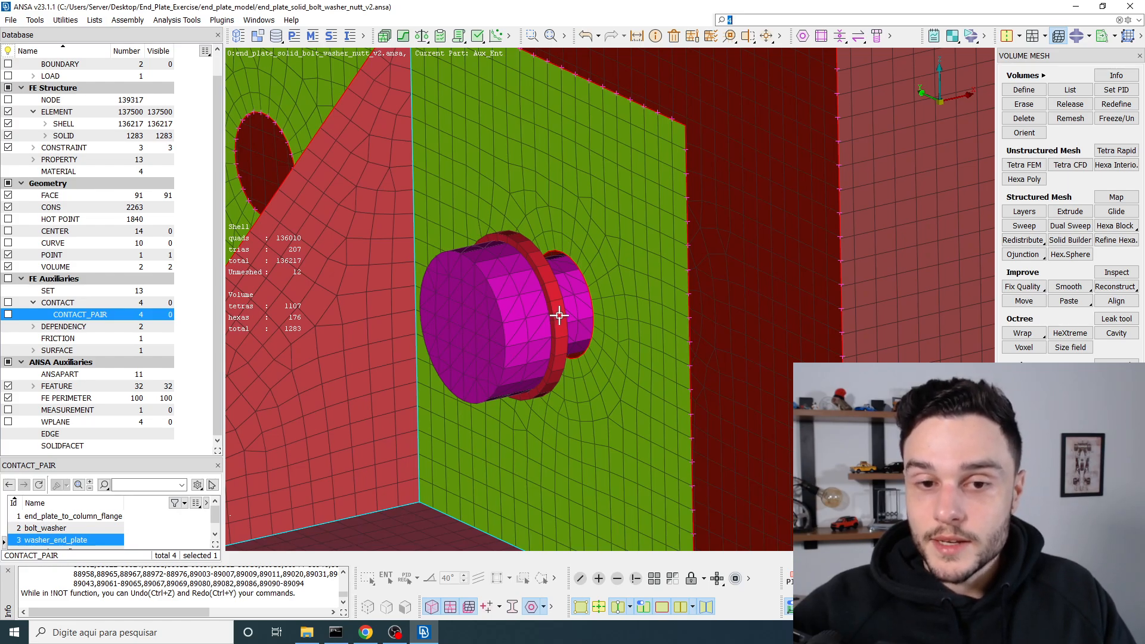
{"action": "scroll", "coordinate": [558, 257], "scroll_direction": "down", "scroll_amount": 5}
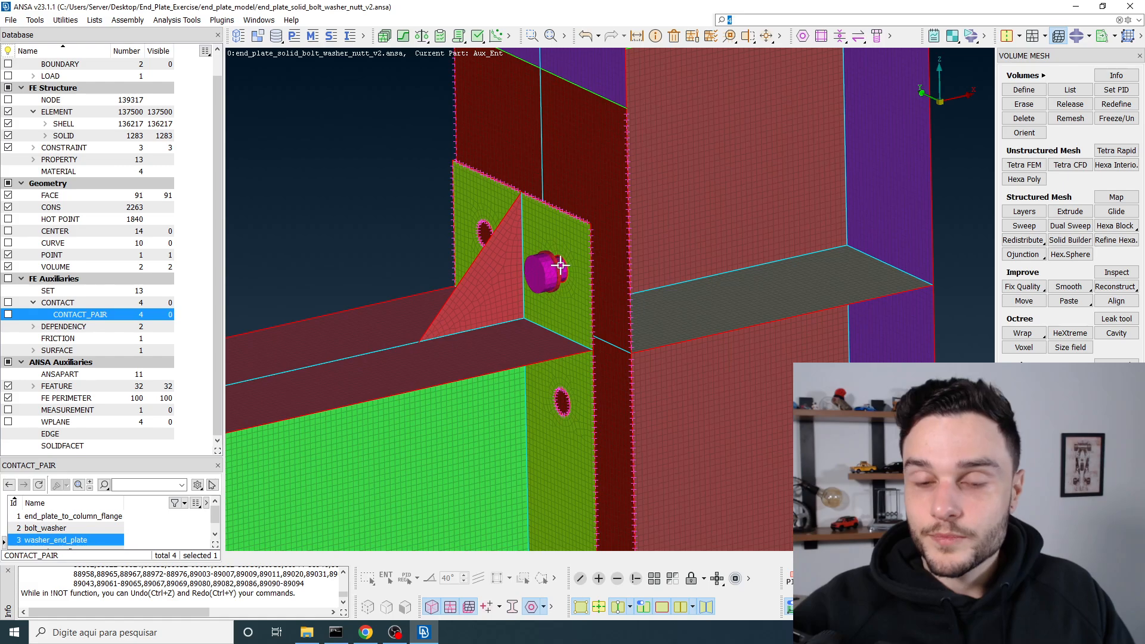
Start defining a two-node spring element in the ABAQUS deck, picking by nodes, and locate candidate nodes on the bolt head and washer
{"action": "left_click", "coordinate": [1090, 36]}
{"action": "left_click", "coordinate": [1039, 93]}
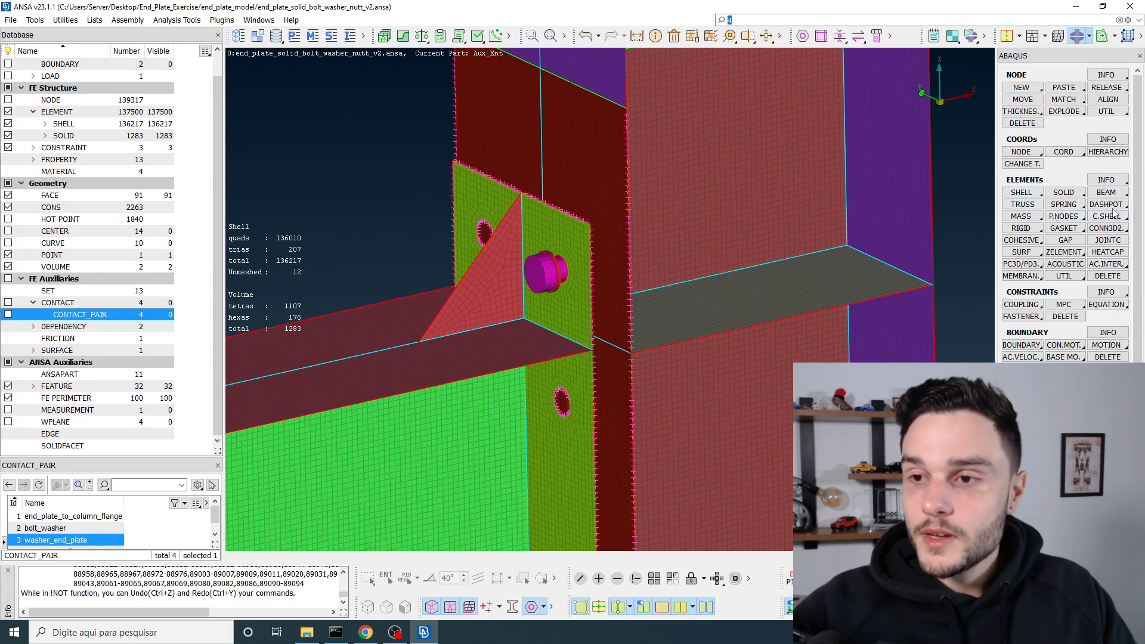
{"action": "left_click", "coordinate": [1065, 205]}
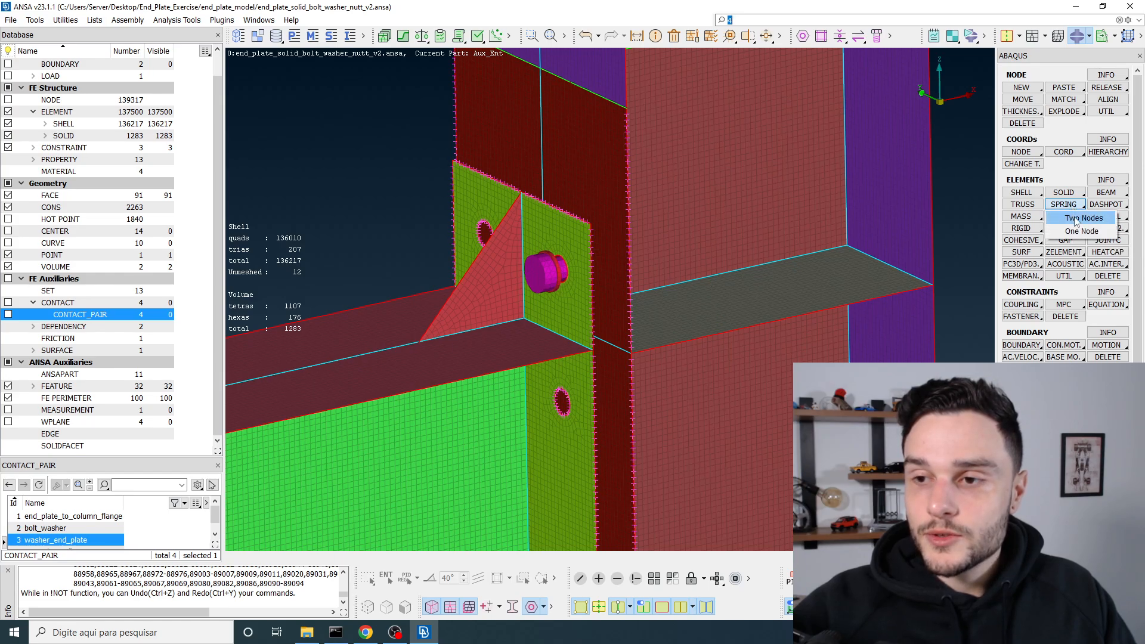
{"action": "left_click", "coordinate": [1076, 219]}
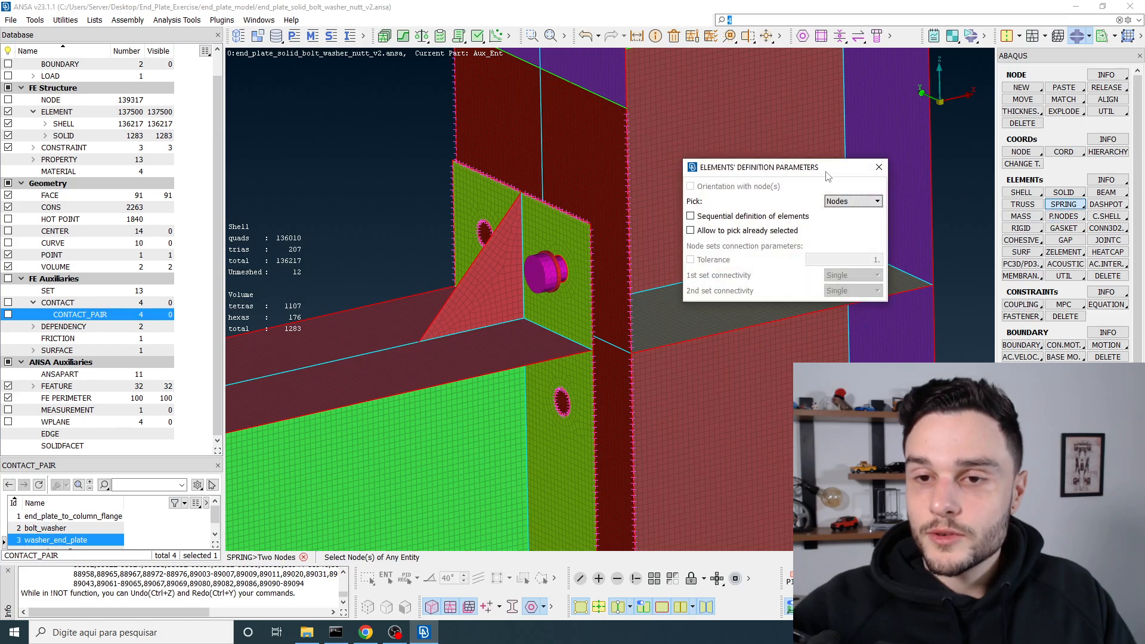
{"action": "left_click_drag", "start_coordinate": [333, 128], "coordinate": [333, 124]}
{"action": "scroll", "coordinate": [553, 254], "scroll_direction": "up", "scroll_amount": 8}
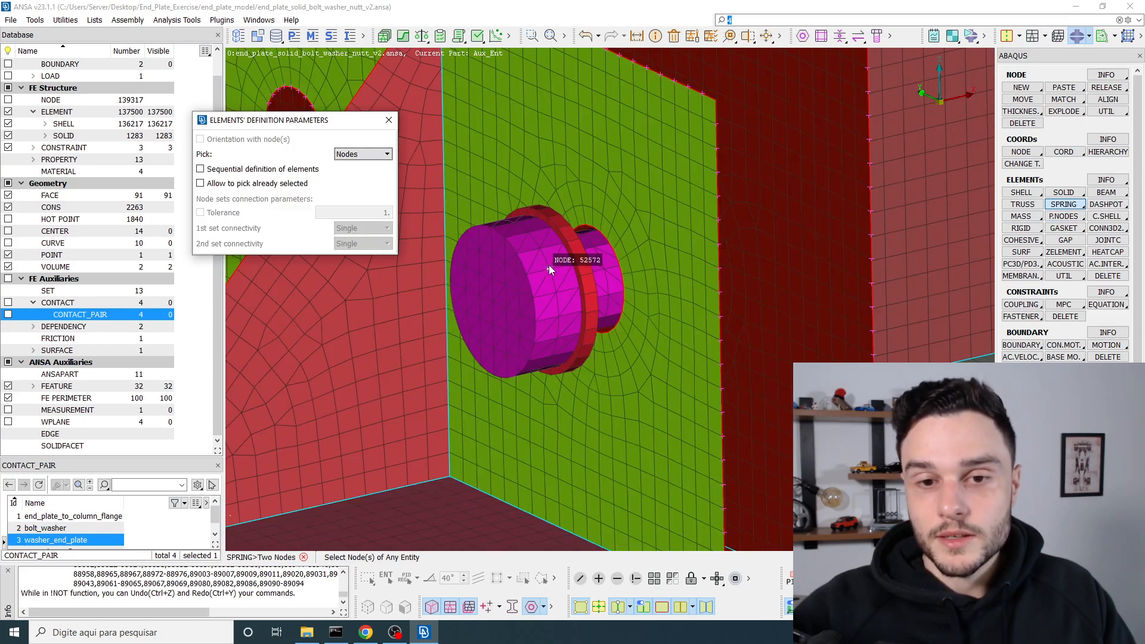
{"action": "scroll", "coordinate": [535, 235], "scroll_direction": "down", "scroll_amount": 5}
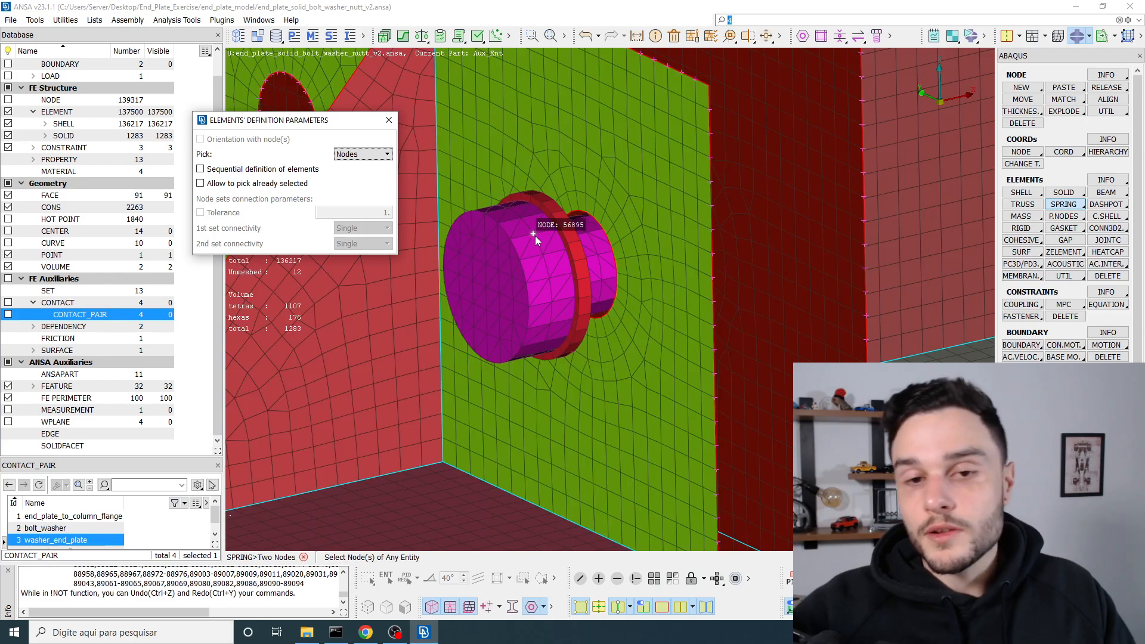
{"action": "left_click_drag", "start_coordinate": [535, 255], "coordinate": [585, 262], "text": "ctrl"}
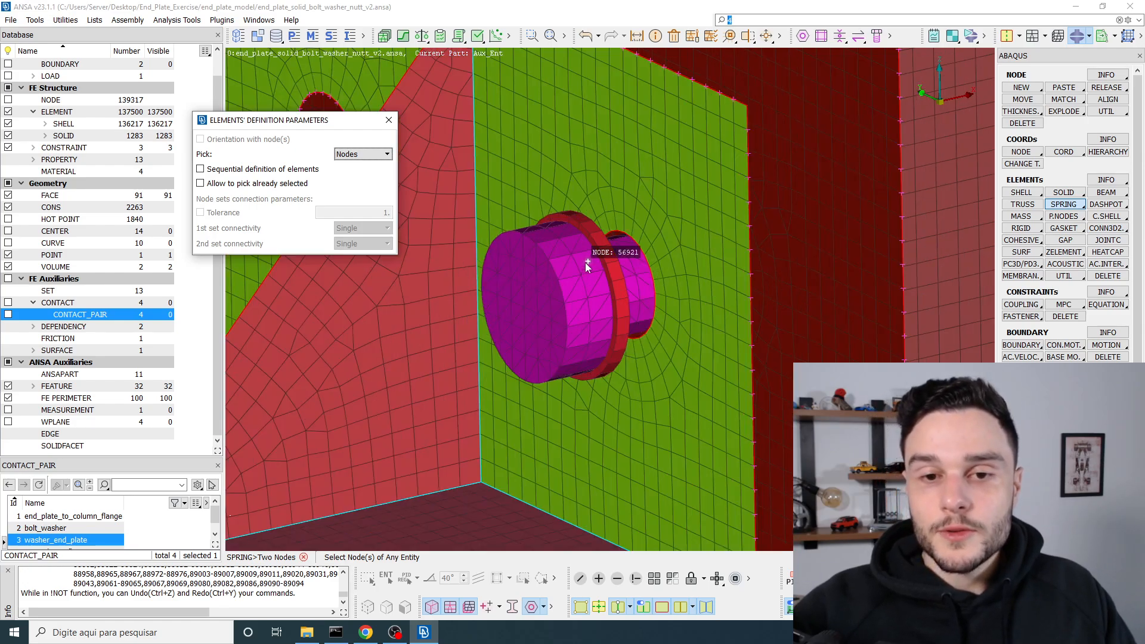
{"action": "scroll", "coordinate": [584, 261], "scroll_direction": "up", "scroll_amount": 3}
{"action": "scroll", "coordinate": [557, 259], "scroll_direction": "down", "scroll_amount": 7}
{"action": "scroll", "coordinate": [590, 263], "scroll_direction": "up", "scroll_amount": 7}
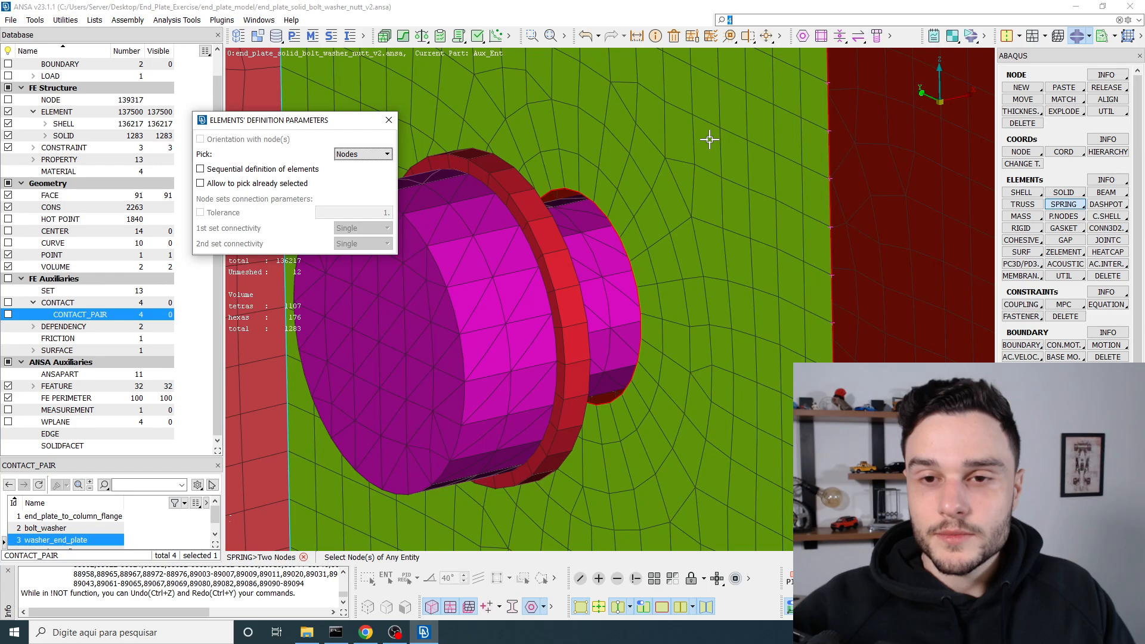
{"action": "scroll", "coordinate": [710, 139], "scroll_direction": "down", "scroll_amount": 3}
{"action": "left_click_drag", "start_coordinate": [668, 229], "coordinate": [691, 239], "text": "ctrl"}
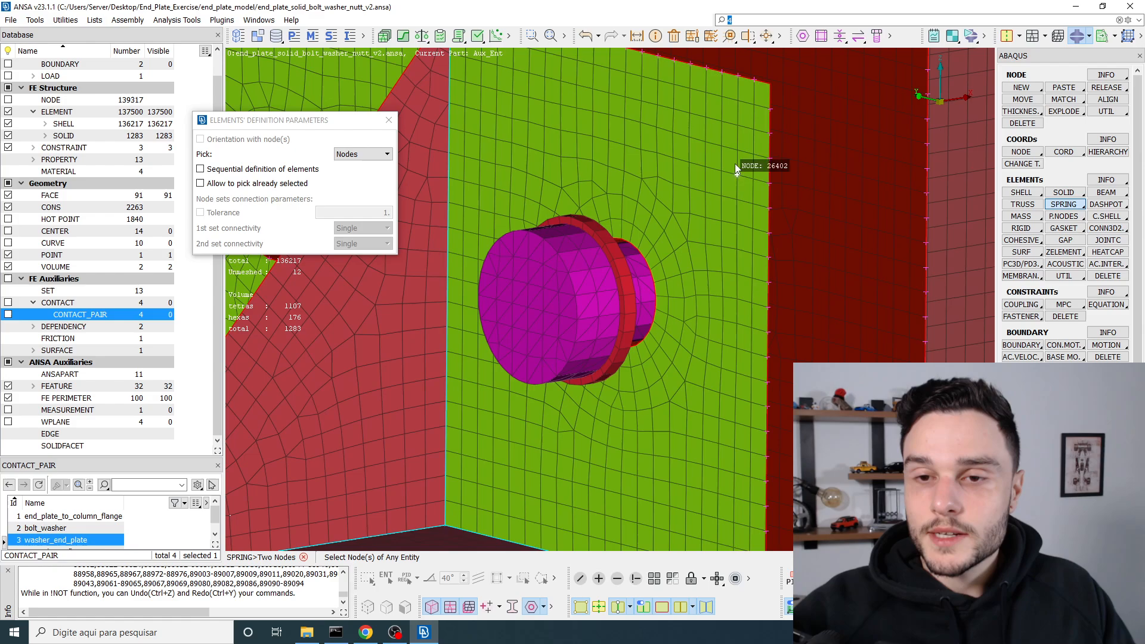
{"action": "scroll", "coordinate": [614, 262], "scroll_direction": "up", "scroll_amount": 3}
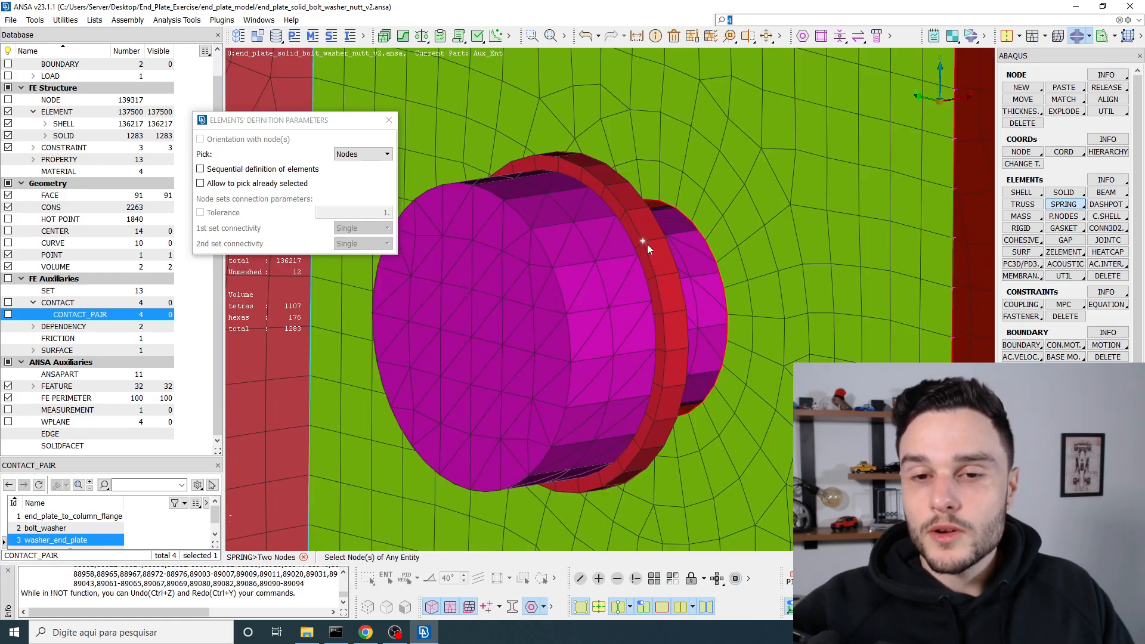
{"action": "scroll", "coordinate": [617, 292], "scroll_direction": "up", "scroll_amount": 2}
{"action": "left_click_drag", "start_coordinate": [617, 292], "coordinate": [628, 276], "text": "ctrl"}
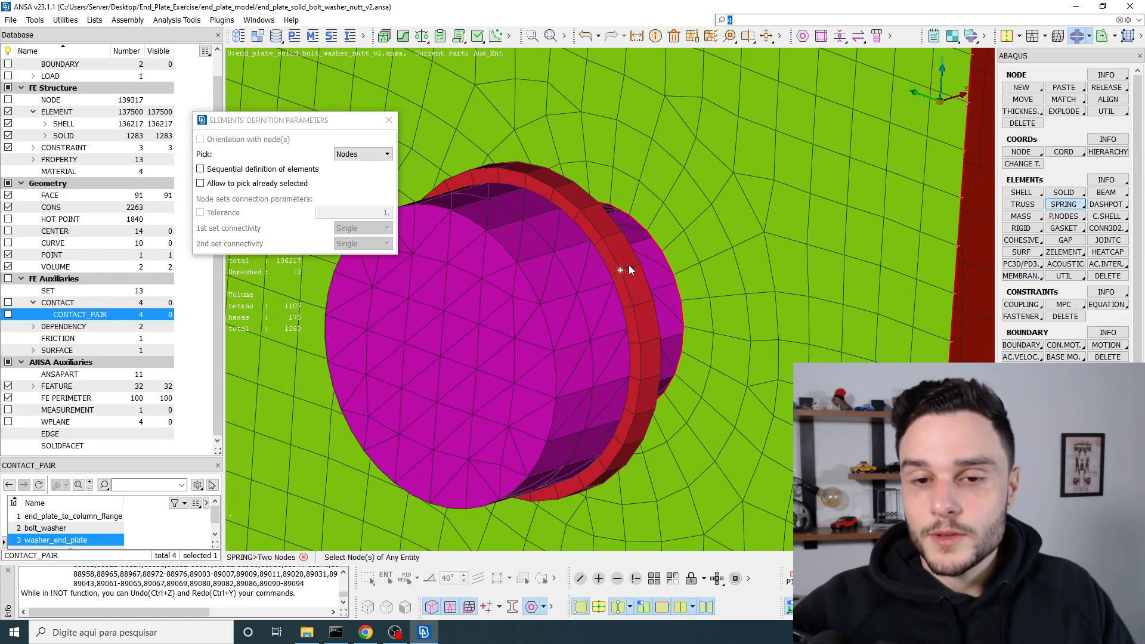
{"action": "scroll", "coordinate": [629, 265], "scroll_direction": "down", "scroll_amount": 3}
{"action": "scroll", "coordinate": [615, 276], "scroll_direction": "up", "scroll_amount": 4}
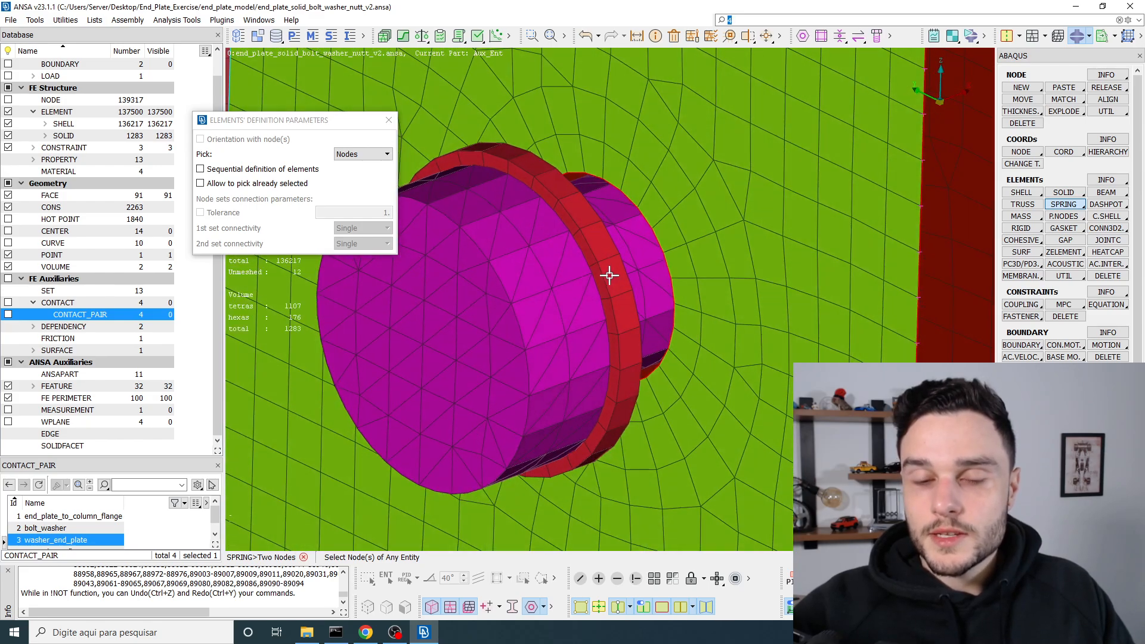
{"action": "scroll", "coordinate": [693, 458], "scroll_direction": "down", "scroll_amount": 2}
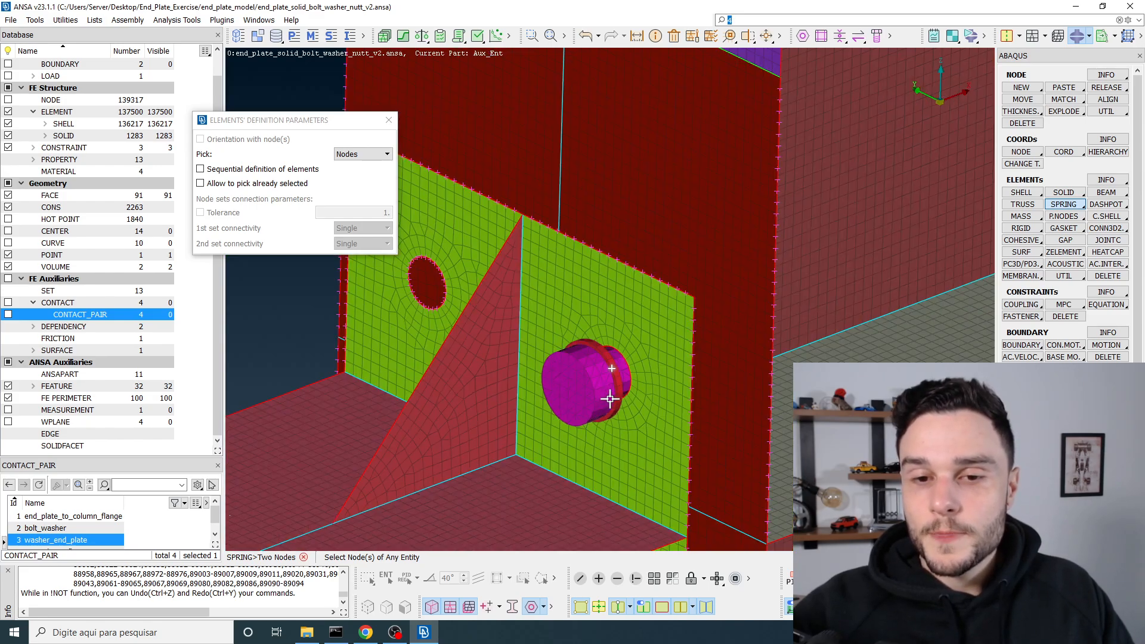
{"action": "scroll", "coordinate": [647, 354], "scroll_direction": "up", "scroll_amount": 1}
{"action": "left_click_drag", "start_coordinate": [648, 354], "coordinate": [671, 356], "text": "ctrl"}
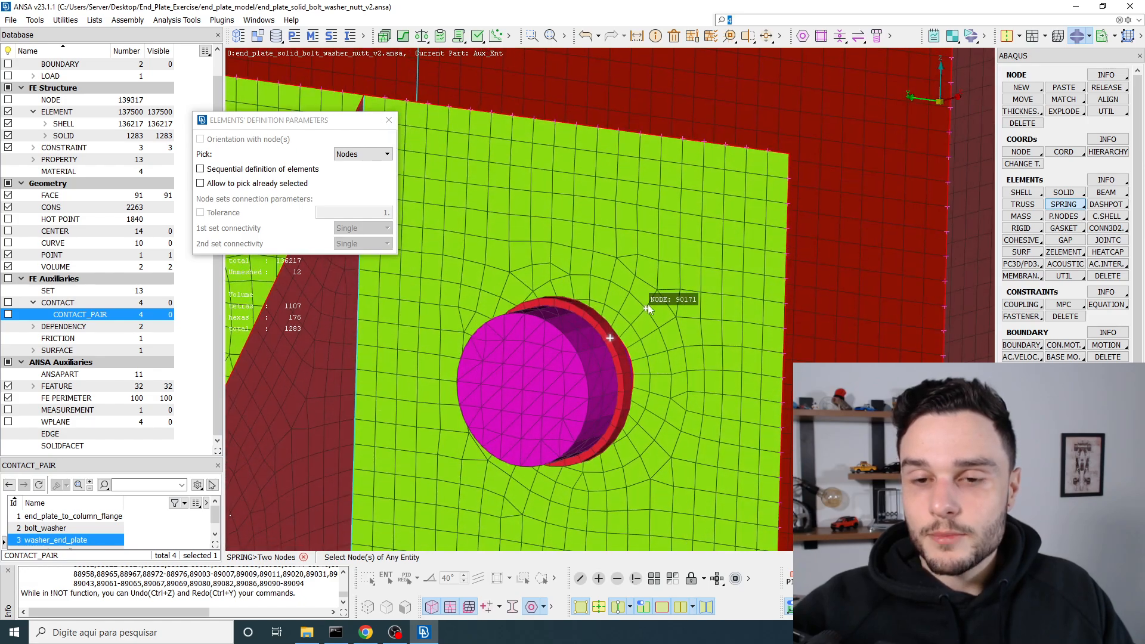
{"action": "left_click", "coordinate": [679, 265]}
{"action": "left_click_drag", "start_coordinate": [663, 448], "coordinate": [634, 365], "text": "ctrl"}
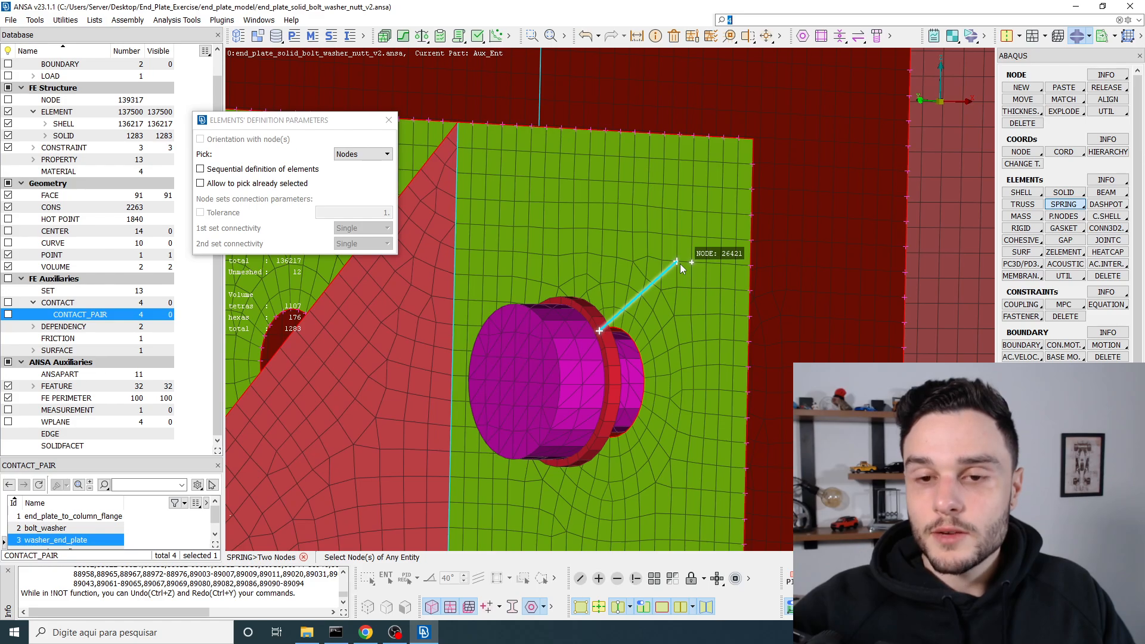
{"action": "mouse_move", "coordinate": [691, 255]}
{"action": "left_mouse_down", "text": "ctrl"}
{"action": "mouse_move", "coordinate": [590, 276]}
{"action": "mouse_move", "coordinate": [676, 269]}
{"action": "mouse_move", "coordinate": [710, 251]}
{"action": "mouse_move", "coordinate": [695, 241]}
{"action": "left_mouse_up", "text": "ctrl"}
{"action": "scroll", "coordinate": [662, 298], "scroll_direction": "up", "scroll_amount": 5}
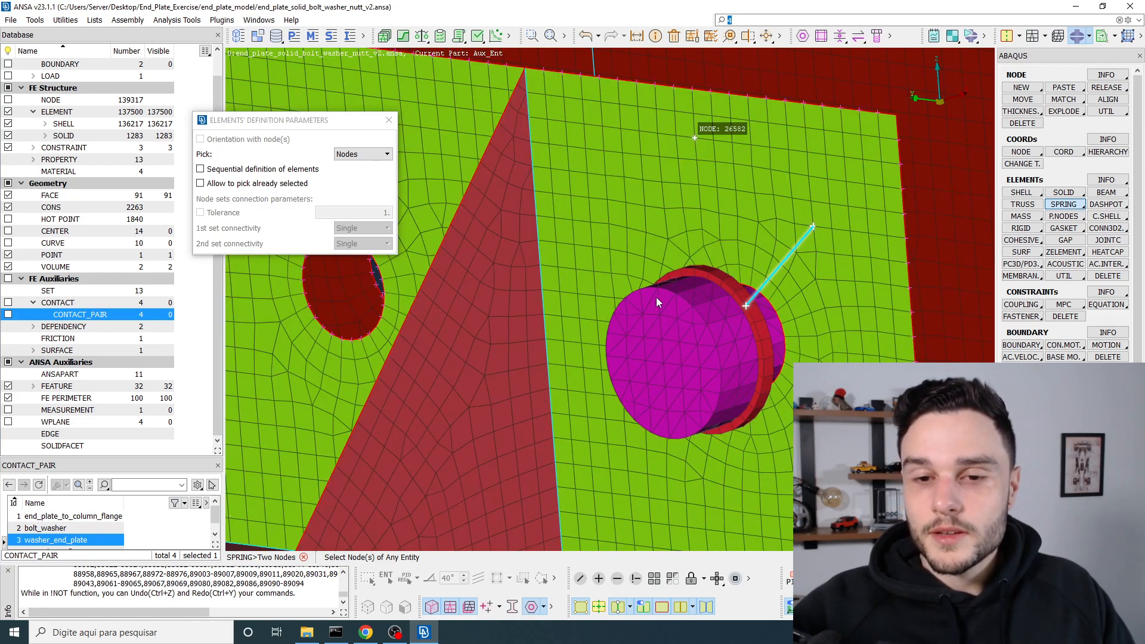
{"action": "left_click_drag", "start_coordinate": [657, 299], "coordinate": [708, 299], "text": "ctrl"}
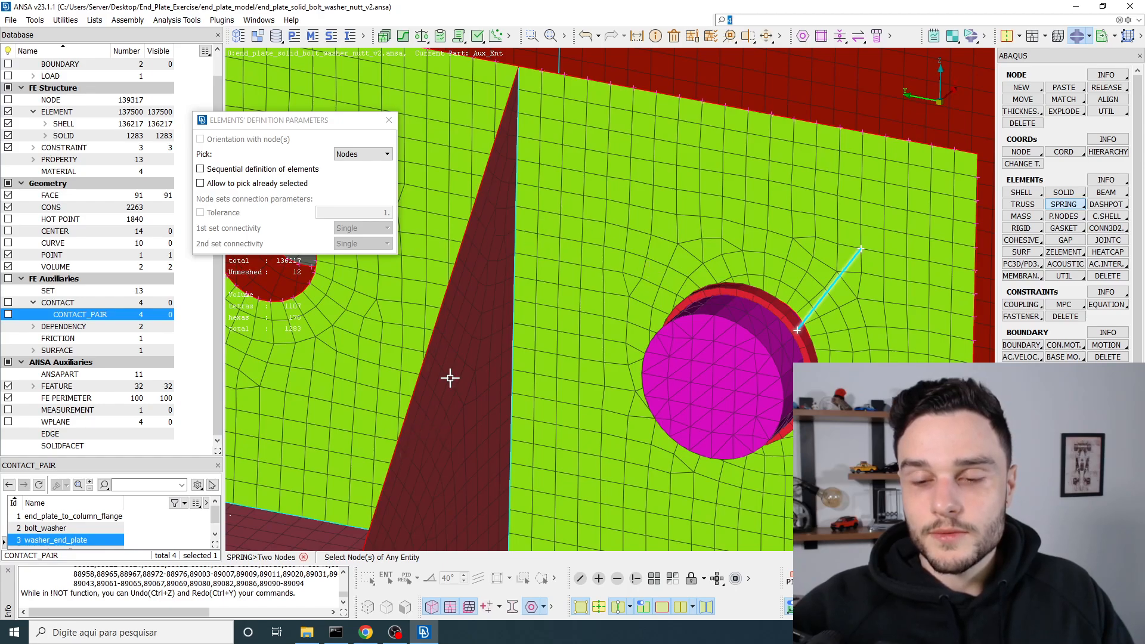
{"action": "left_click_drag", "start_coordinate": [451, 378], "coordinate": [500, 246], "text": "ctrl"}
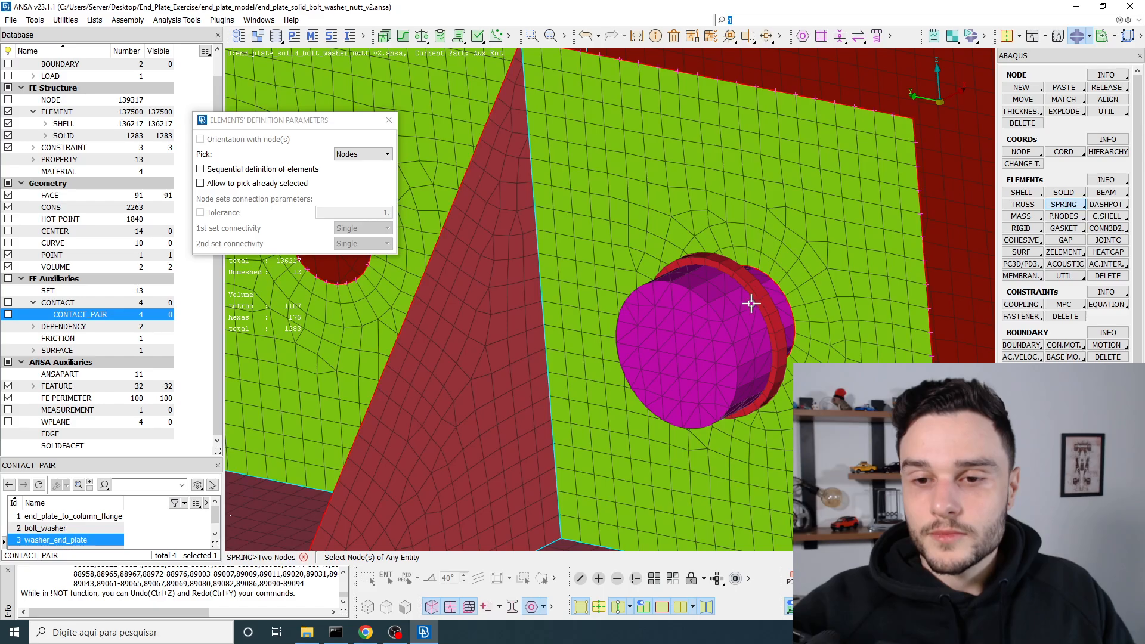
Pick a node on the washer's outer edge and a node on the triangular stiffener as the two ends of the spring
{"action": "left_click_drag", "start_coordinate": [755, 301], "coordinate": [820, 299], "text": "ctrl"}
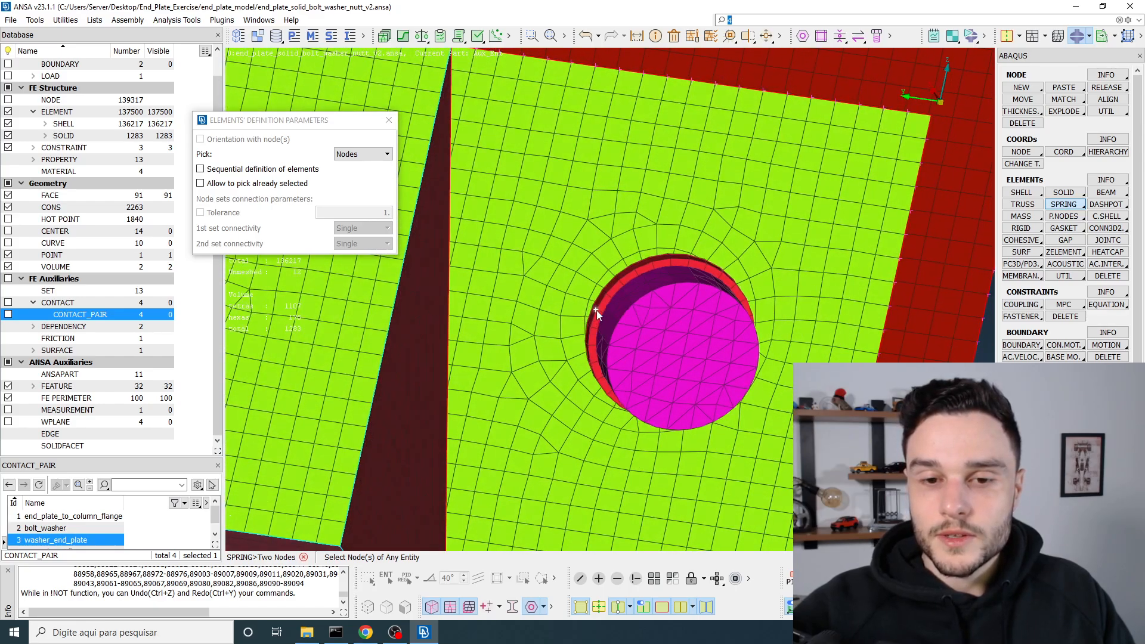
{"action": "left_click", "coordinate": [596, 310]}
{"action": "mouse_move", "coordinate": [580, 325]}
{"action": "left_mouse_down", "text": "ctrl"}
{"action": "mouse_move", "coordinate": [565, 338]}
{"action": "mouse_move", "coordinate": [507, 311]}
{"action": "mouse_move", "coordinate": [600, 351]}
{"action": "mouse_move", "coordinate": [549, 280]}
{"action": "mouse_move", "coordinate": [511, 276]}
{"action": "mouse_move", "coordinate": [542, 276]}
{"action": "mouse_move", "coordinate": [544, 309]}
{"action": "mouse_move", "coordinate": [527, 292]}
{"action": "left_mouse_up", "text": "ctrl"}
{"action": "left_click", "coordinate": [513, 292]}
{"action": "scroll", "coordinate": [541, 299], "scroll_direction": "down", "scroll_amount": 4}
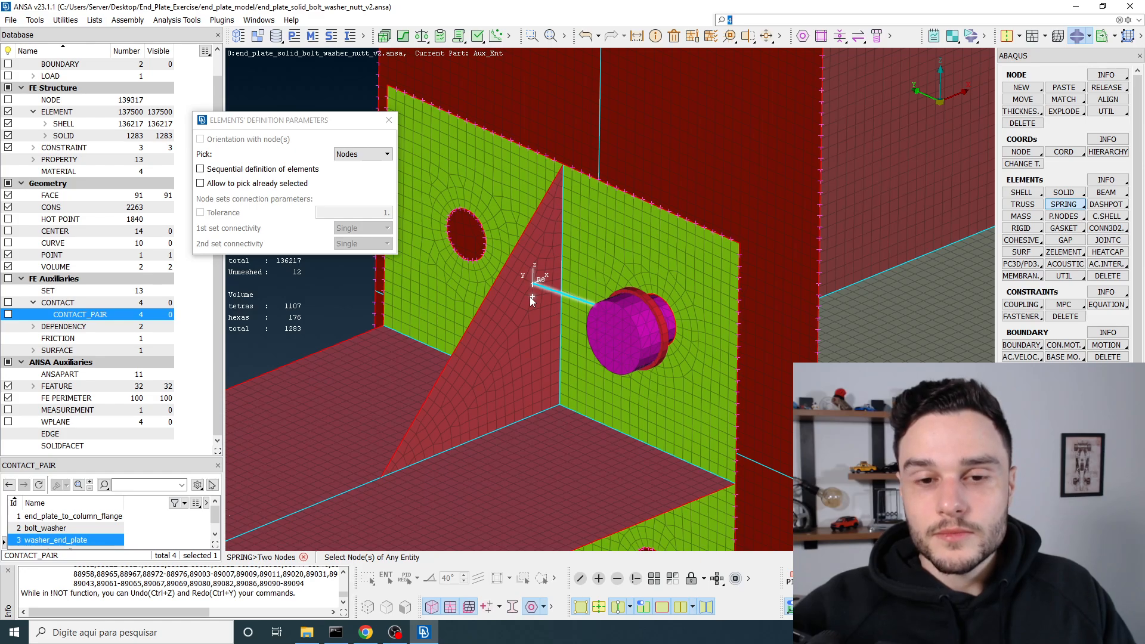
{"action": "middle_click", "coordinate": [531, 297]}
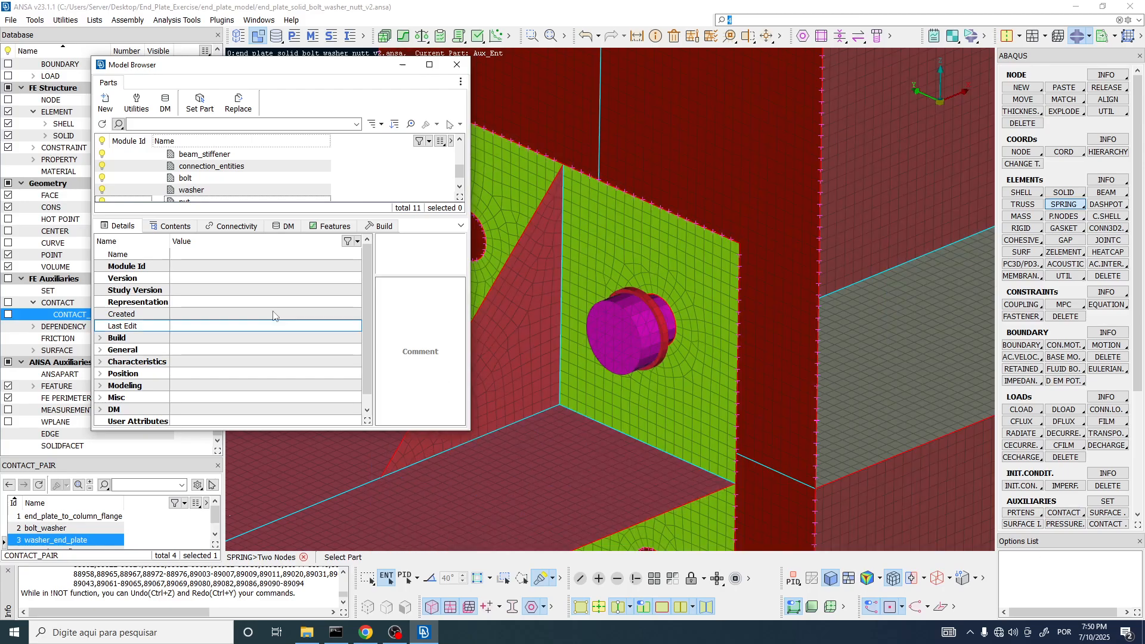
Assign the spring element to the part Aux_Ent and accept 1 as its degree of freedom
{"action": "scroll", "coordinate": [195, 161], "scroll_direction": "up", "scroll_amount": 2}
{"action": "double_click", "coordinate": [196, 156]}
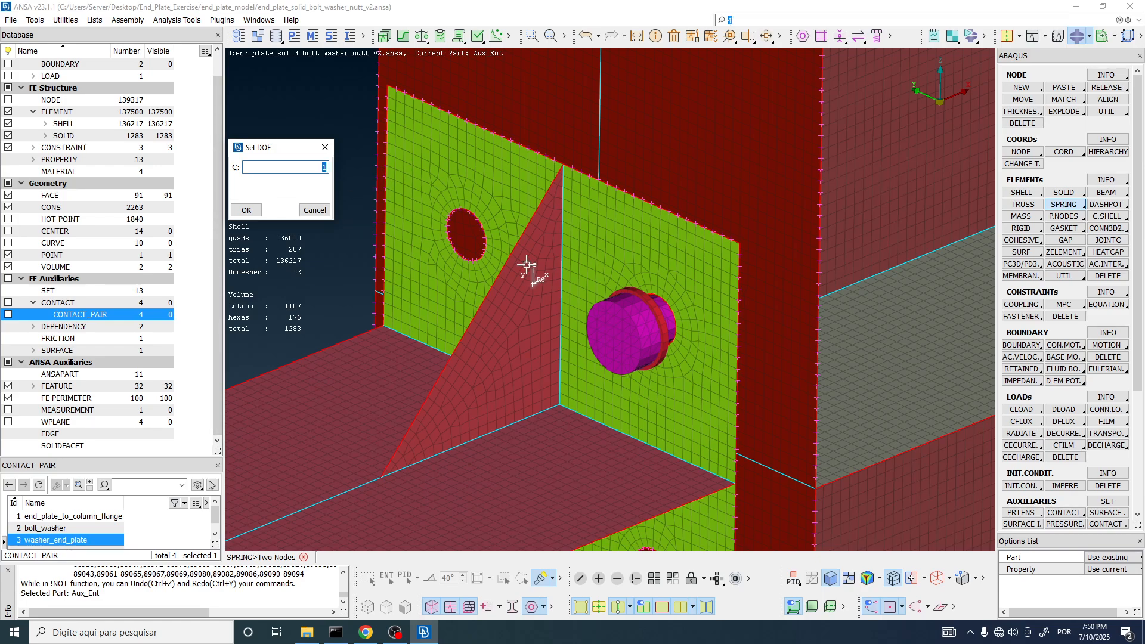
{"action": "scroll", "coordinate": [567, 280], "scroll_direction": "up", "scroll_amount": 5}
{"action": "left_click_drag", "start_coordinate": [641, 284], "coordinate": [624, 290], "text": "ctrl"}
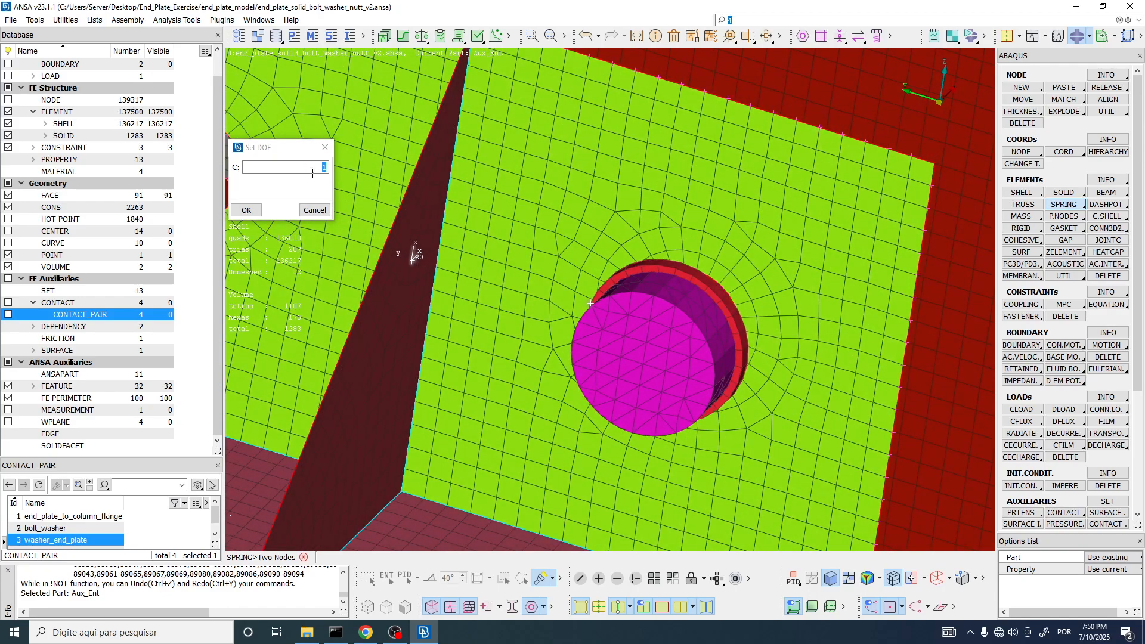
{"action": "left_click_drag", "start_coordinate": [312, 171], "coordinate": [351, 167]}
{"action": "left_click_drag", "start_coordinate": [587, 208], "coordinate": [546, 248], "text": "ctrl"}
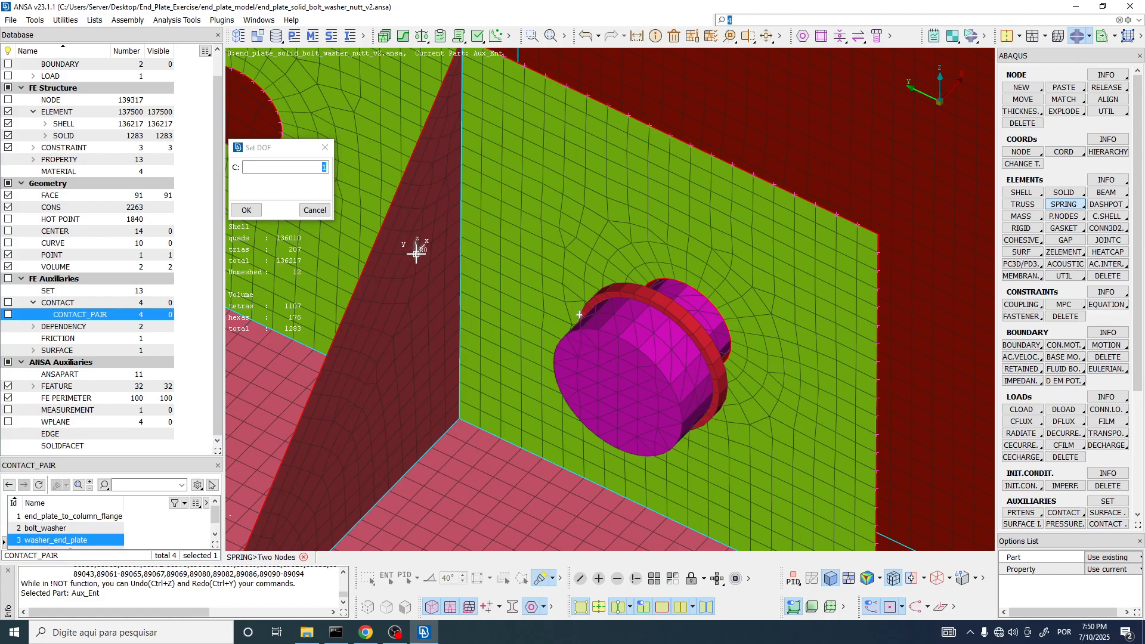
{"action": "left_click", "coordinate": [246, 211]}
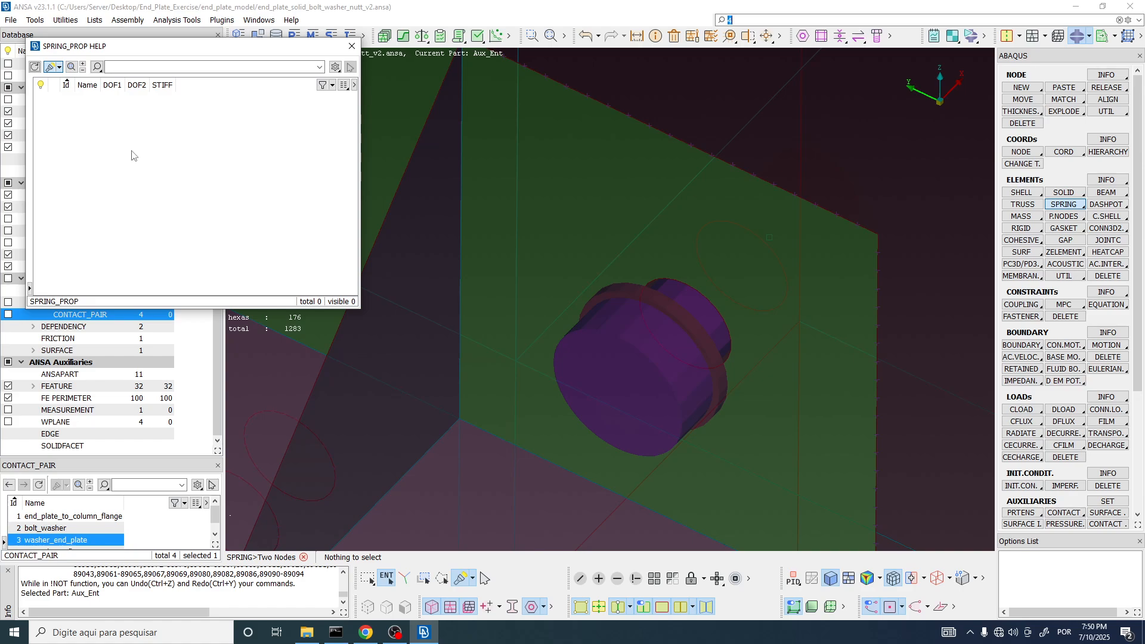
Start a new spring property and name it stab_spring
{"action": "right_click", "coordinate": [103, 129]}
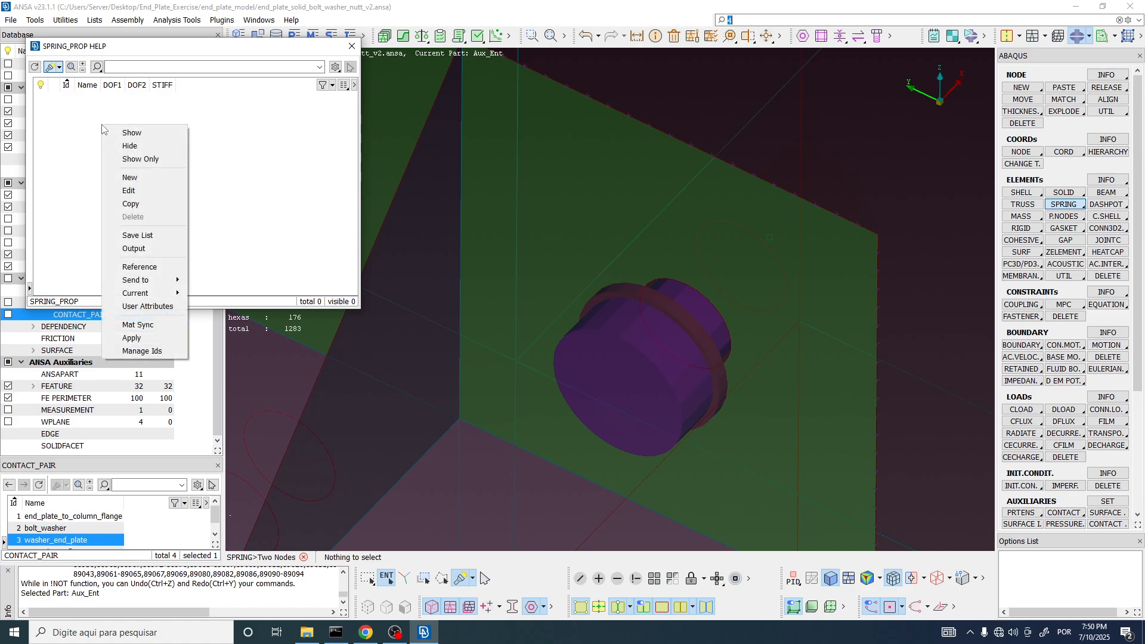
{"action": "left_click", "coordinate": [178, 192]}
{"action": "left_click_drag", "start_coordinate": [291, 174], "coordinate": [8, 78]}
{"action": "type", "text": "stab_spring"}
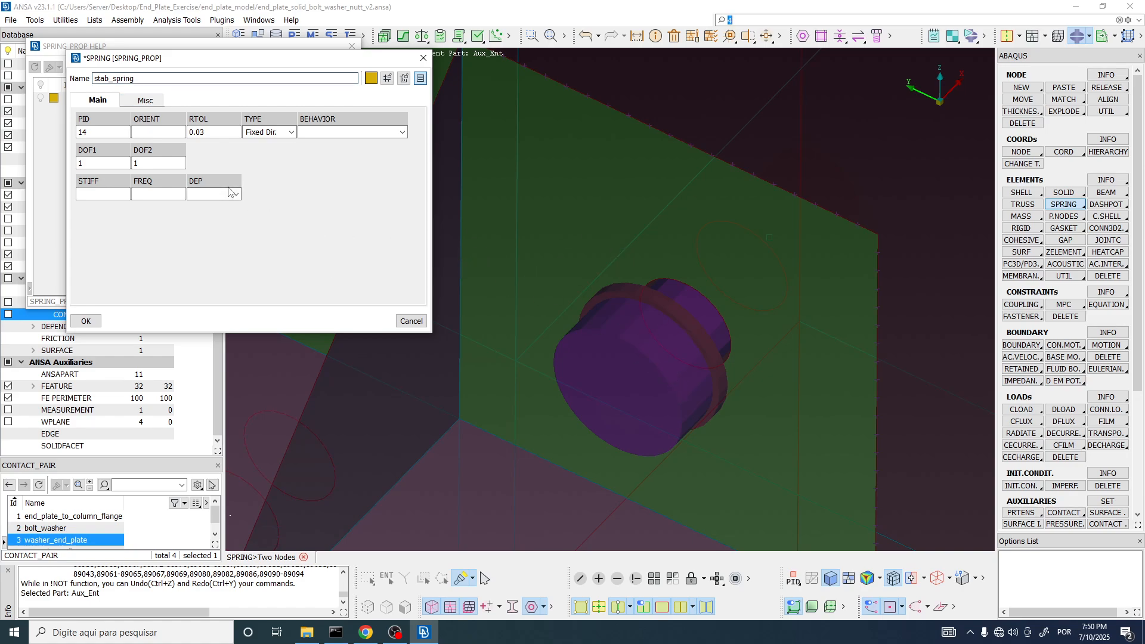
Set the spring property's stiffness to 5, keep both degrees of freedom at 1, and save the property
{"action": "left_click", "coordinate": [104, 163]}
{"action": "key", "text": "Tab"}
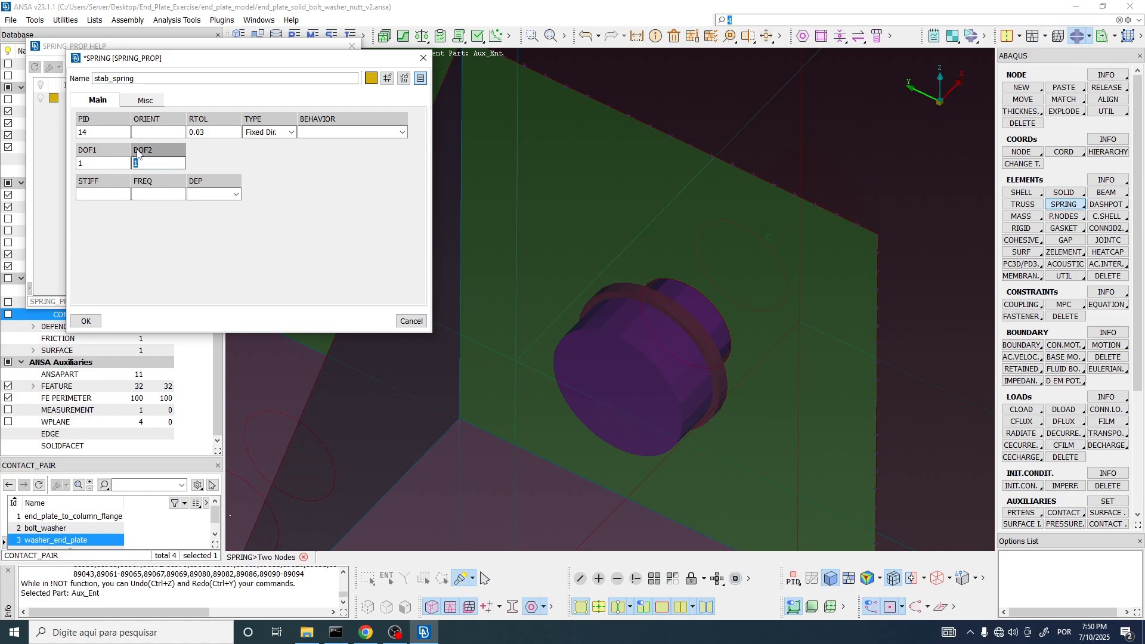
{"action": "double_click", "coordinate": [105, 132]}
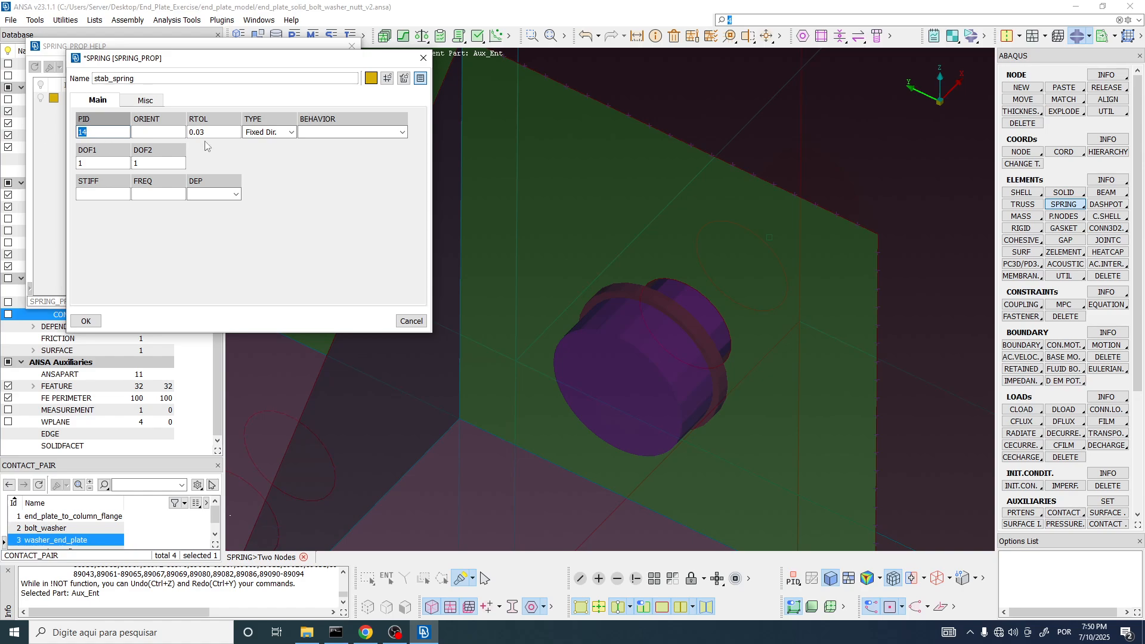
{"action": "left_click", "coordinate": [103, 193]}
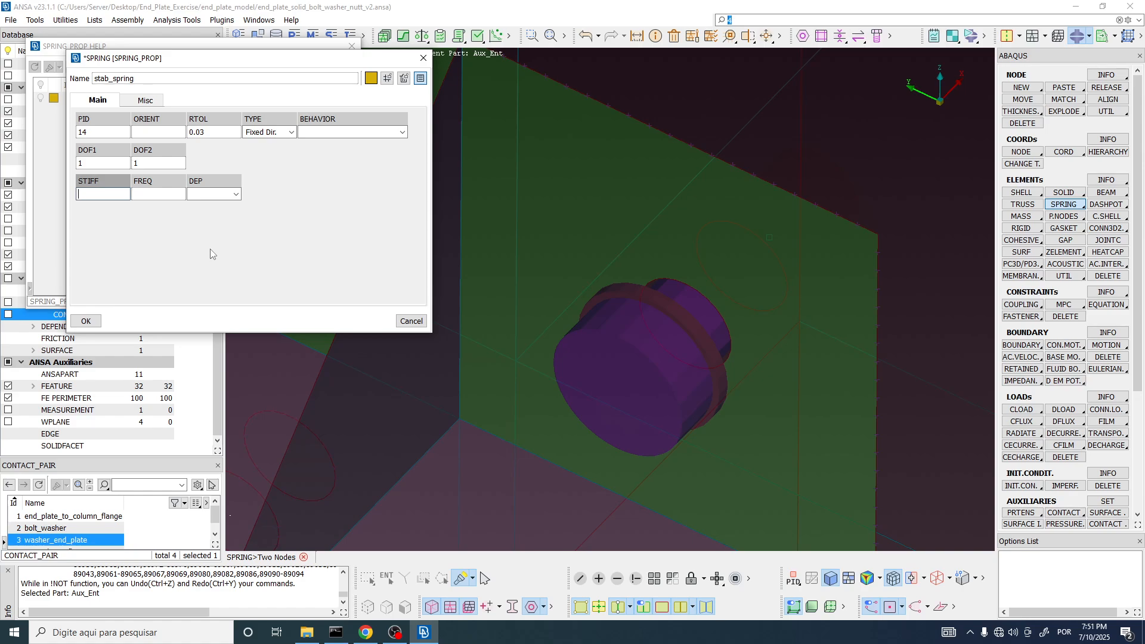
{"action": "type", "text": "5"}
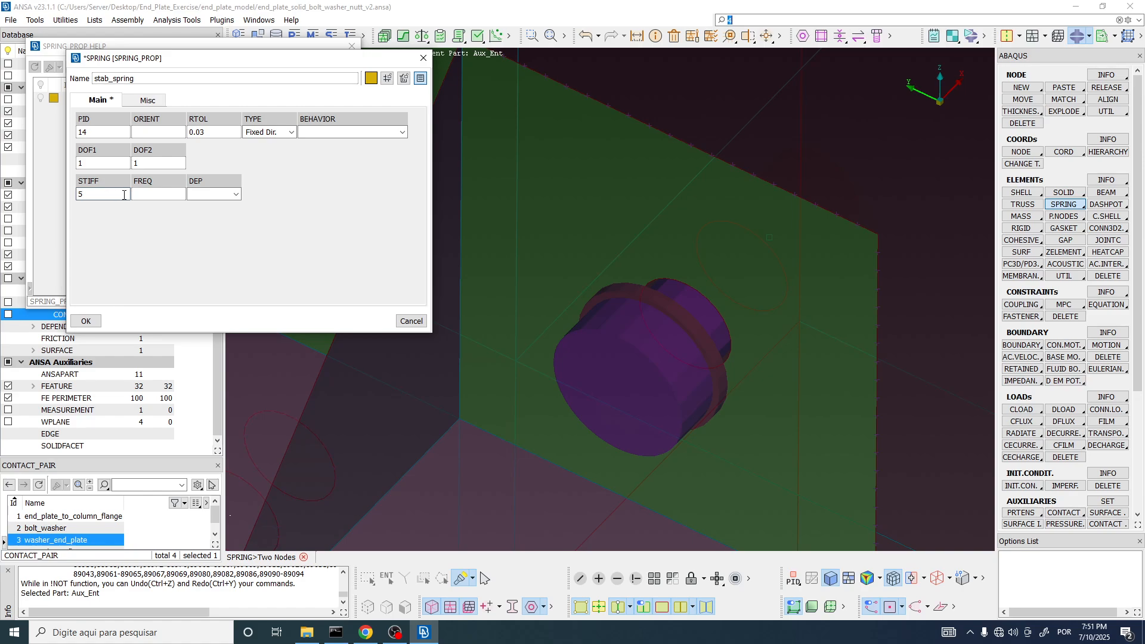
{"action": "left_click", "coordinate": [86, 321]}
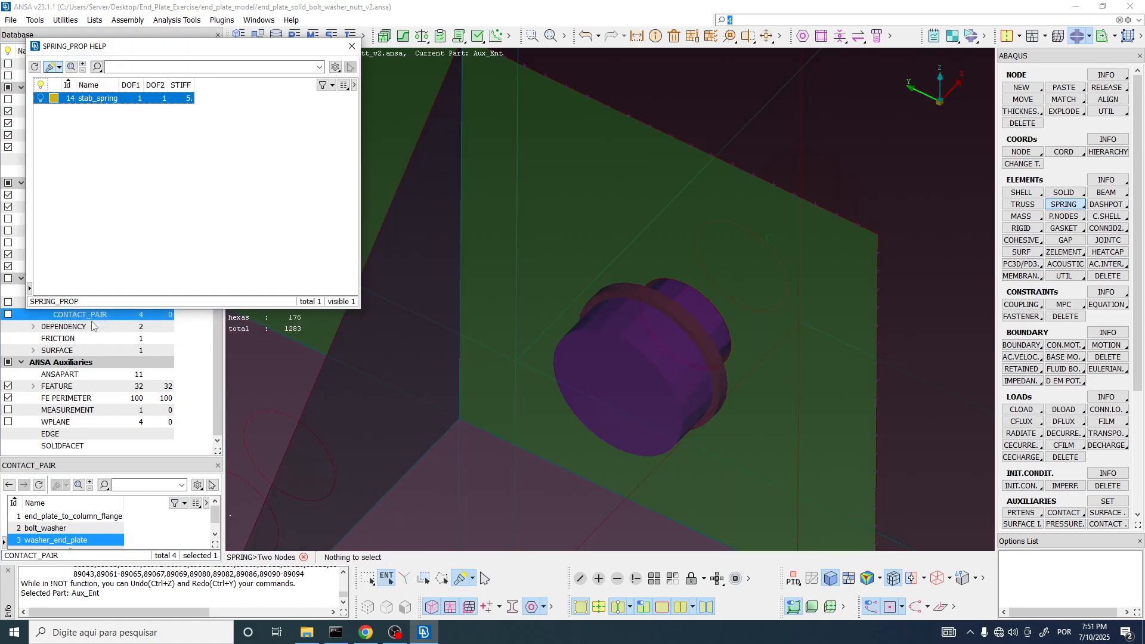
Apply the stab_spring property to the spring between washer and stiffener, accept the element definition and finish the two-node spring command
{"action": "double_click", "coordinate": [101, 99]}
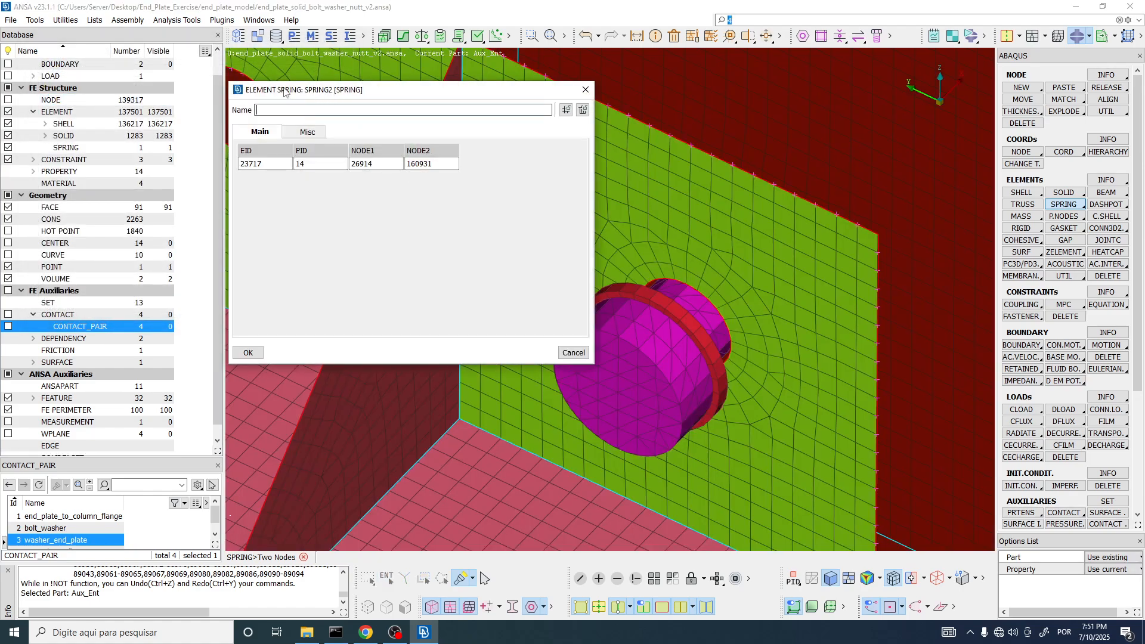
{"action": "left_click_drag", "start_coordinate": [377, 165], "coordinate": [317, 167]}
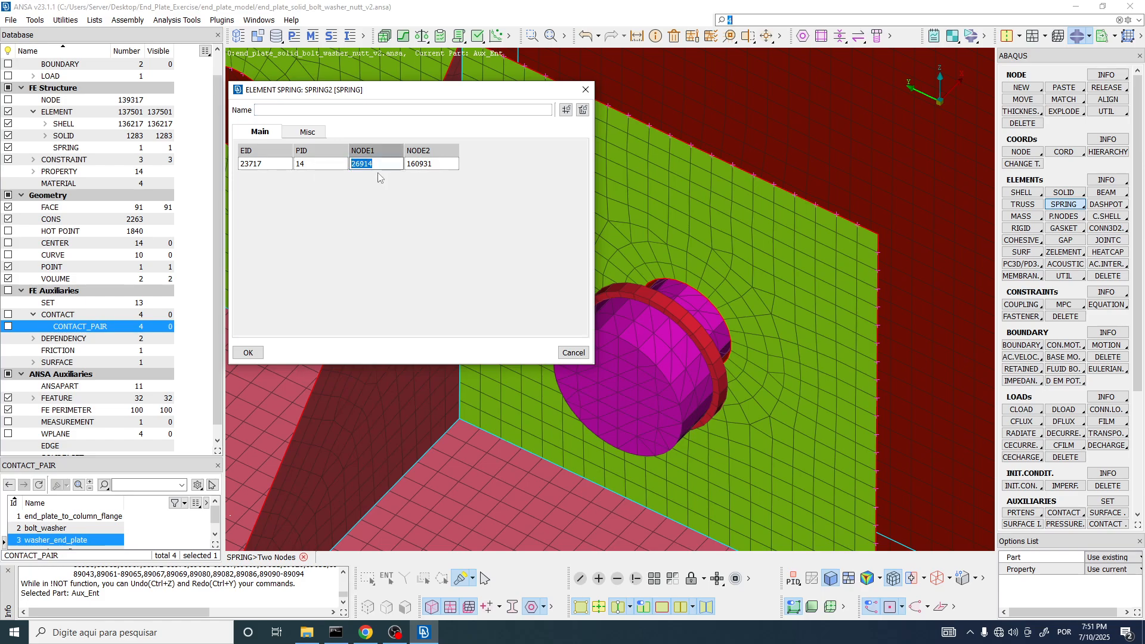
{"action": "key", "text": "Tab"}
{"action": "key", "text": "Tab"}
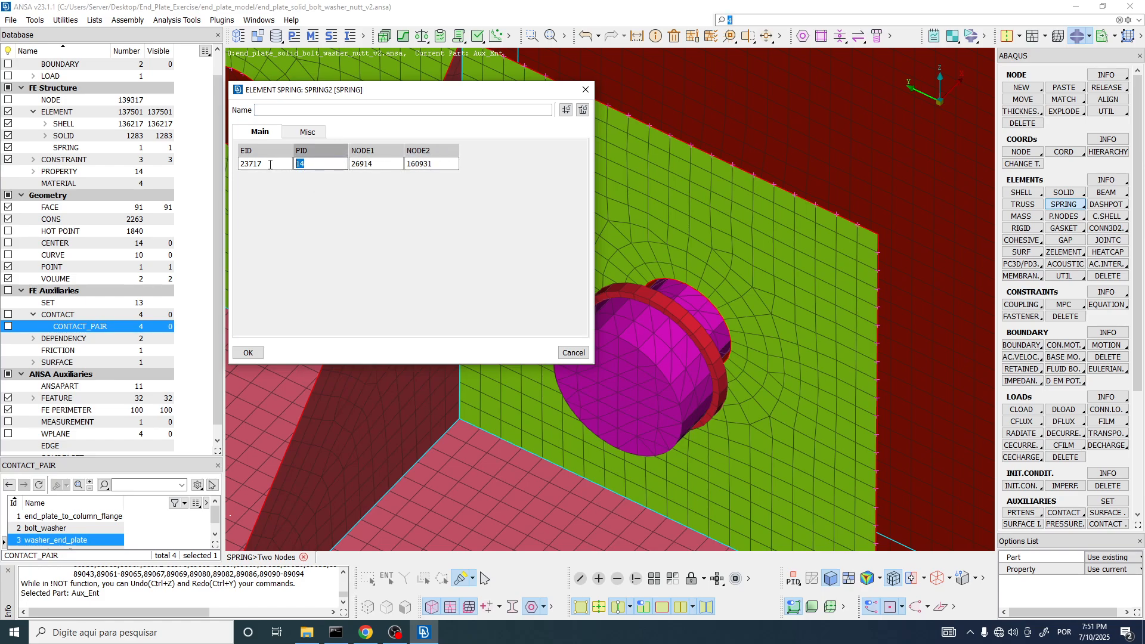
{"action": "key", "text": "Tab"}
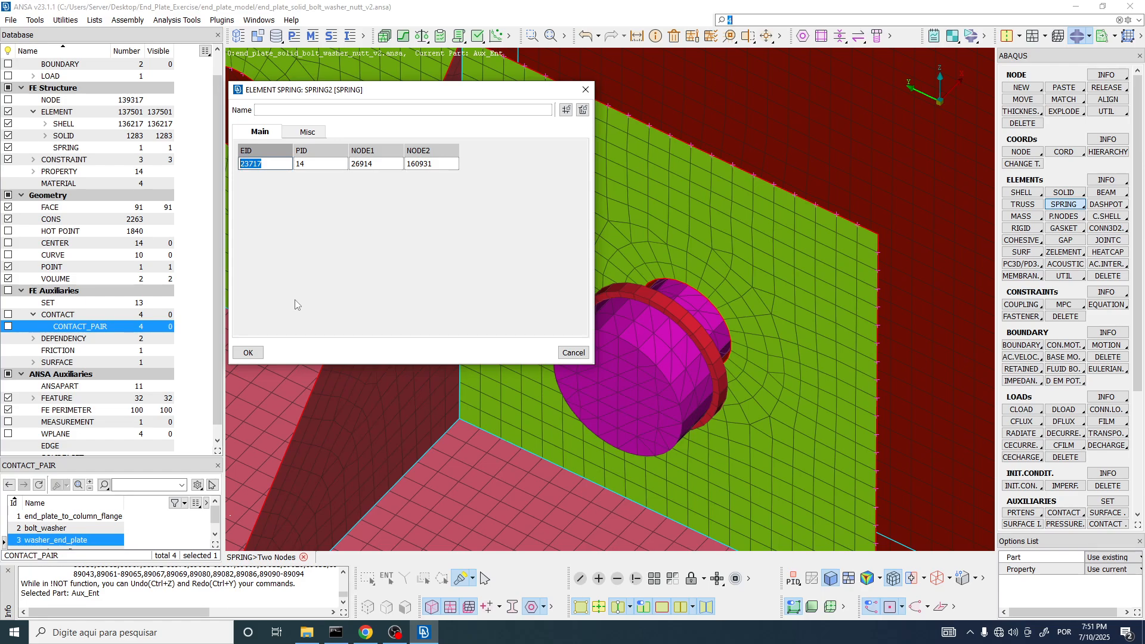
{"action": "left_click", "coordinate": [255, 350]}
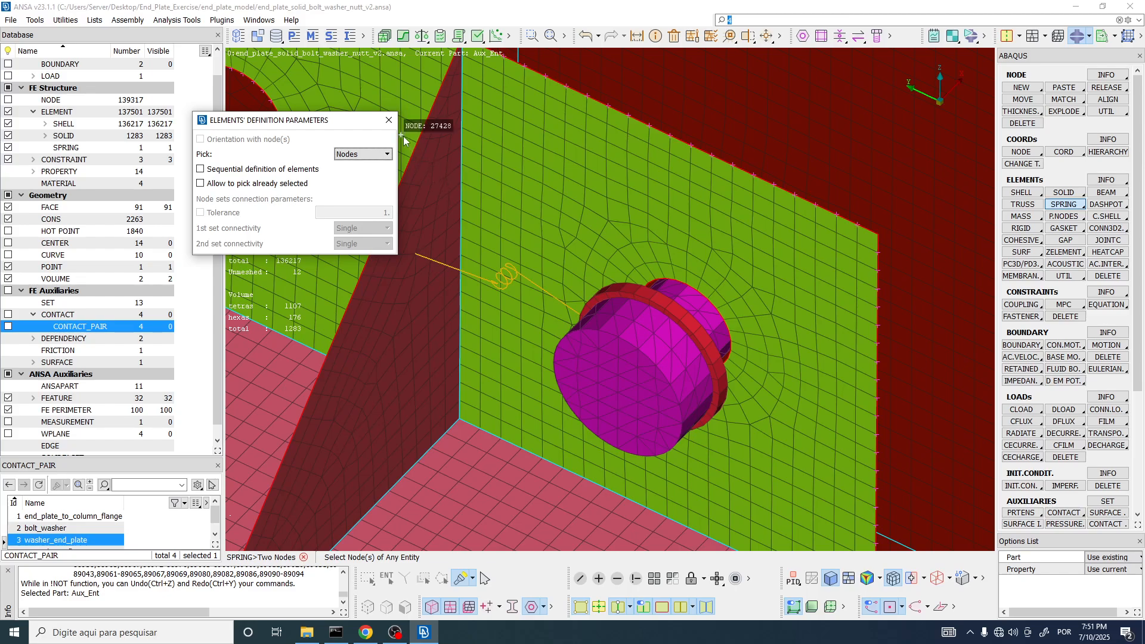
{"action": "left_click", "coordinate": [390, 120]}
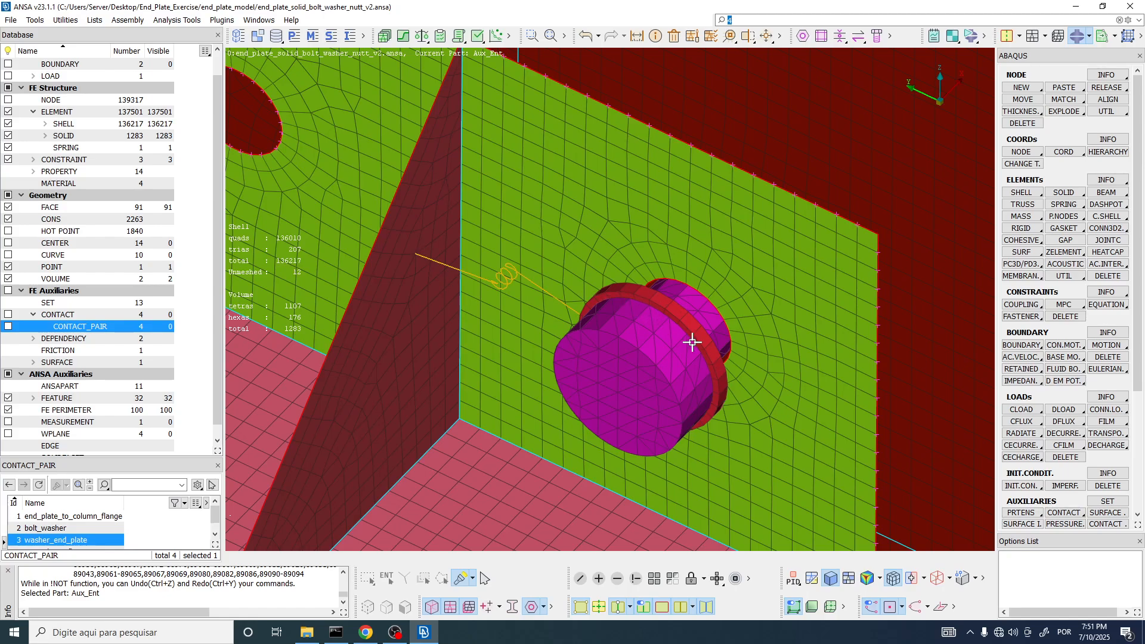
{"action": "scroll", "coordinate": [590, 308], "scroll_direction": "up", "scroll_amount": 4}
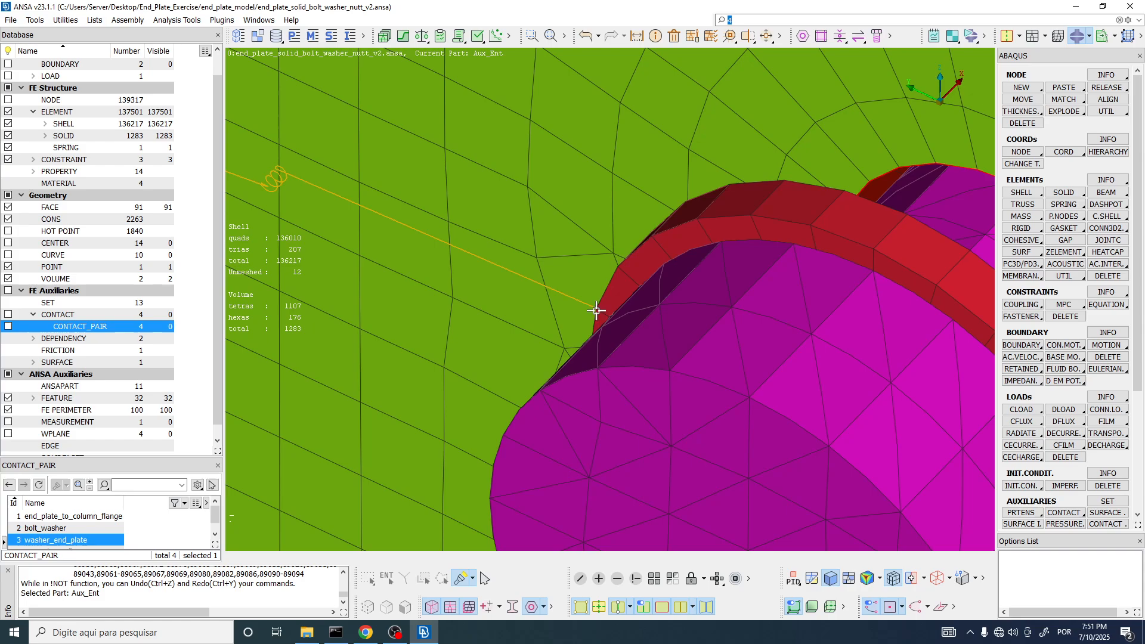
{"action": "scroll", "coordinate": [715, 340], "scroll_direction": "down", "scroll_amount": 5}
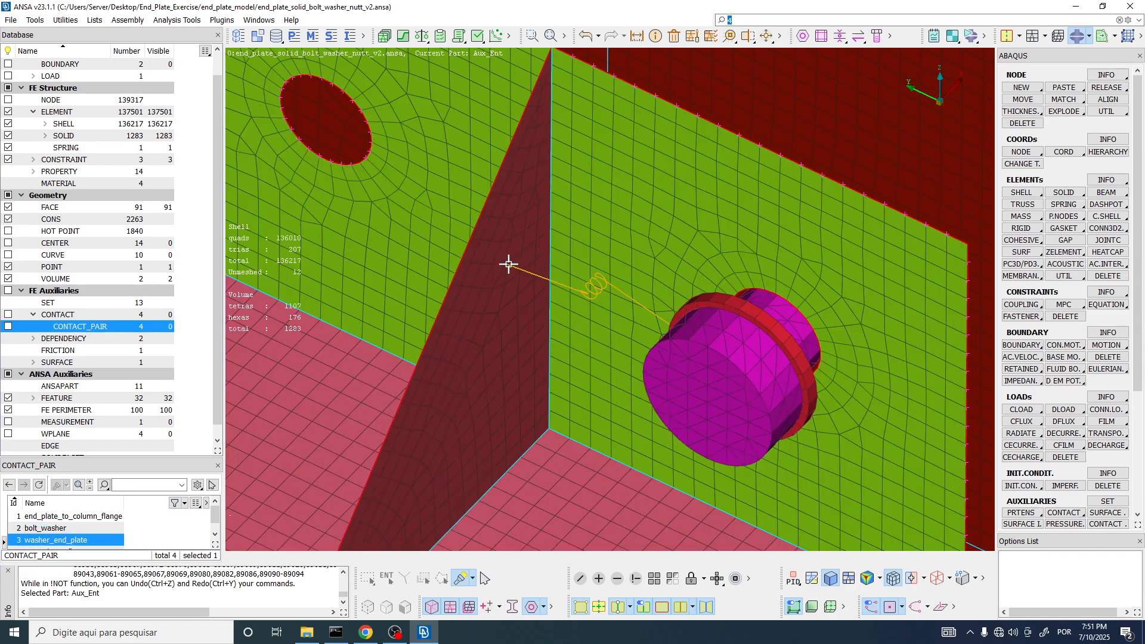
{"action": "scroll", "coordinate": [509, 265], "scroll_direction": "down", "scroll_amount": 5}
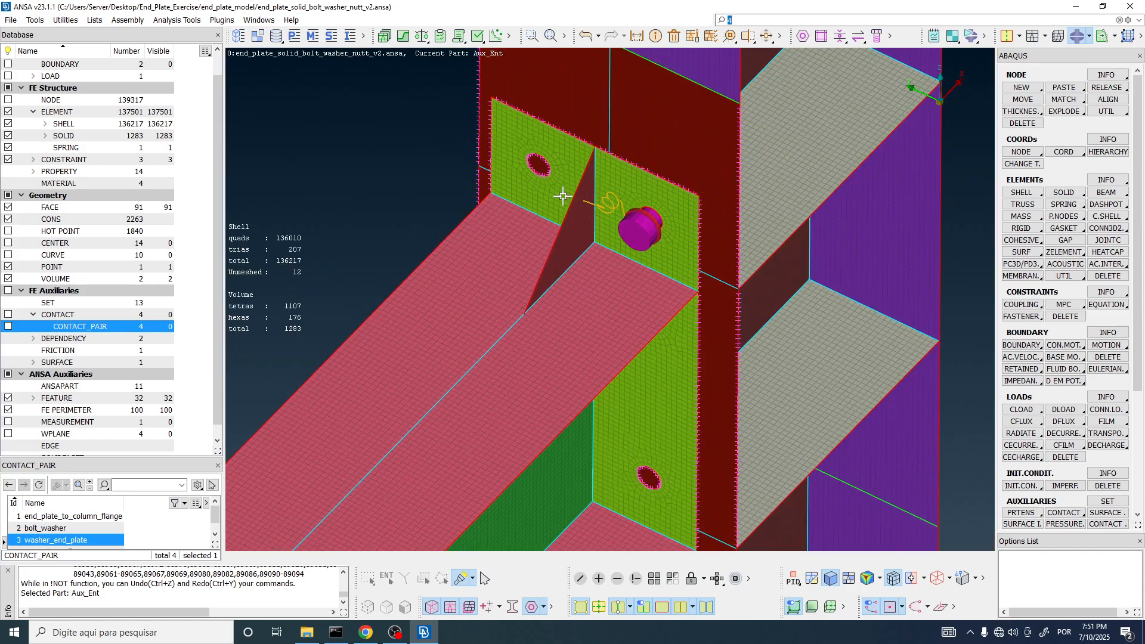
{"action": "scroll", "coordinate": [692, 224], "scroll_direction": "up", "scroll_amount": 3}
{"action": "scroll", "coordinate": [710, 230], "scroll_direction": "down", "scroll_amount": 3}
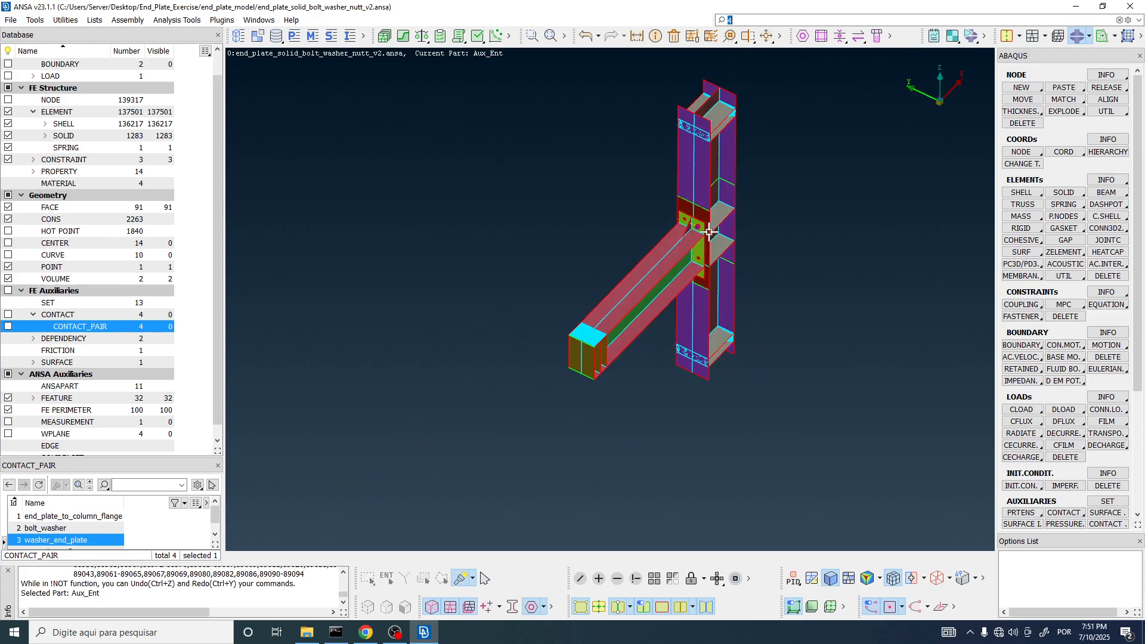
{"action": "scroll", "coordinate": [594, 330], "scroll_direction": "up", "scroll_amount": 3}
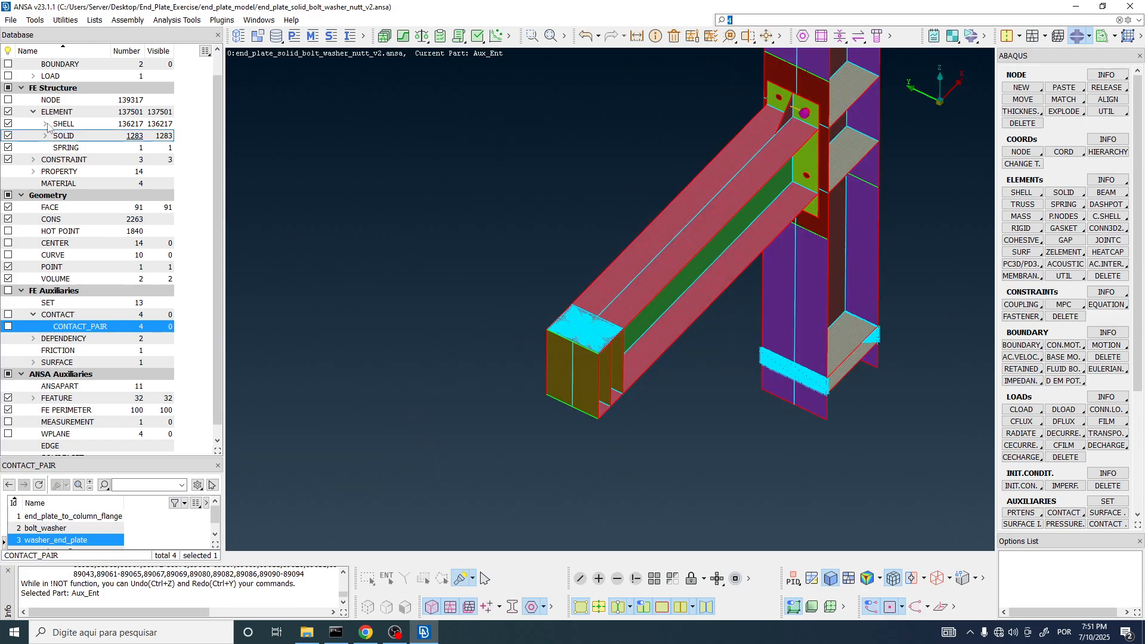
Open the Anonymous Step Manager from the analysis steps for editing
{"action": "scroll", "coordinate": [38, 83], "scroll_direction": "up", "scroll_amount": 1}
{"action": "left_click", "coordinate": [33, 76]}
{"action": "left_click", "coordinate": [62, 100]}
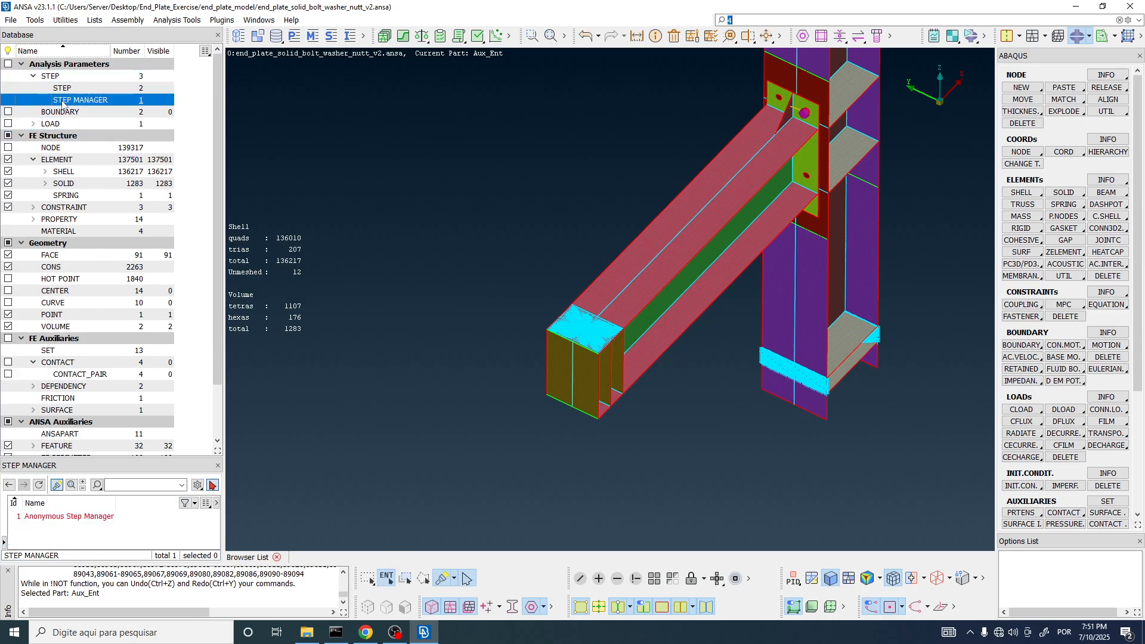
{"action": "double_click", "coordinate": [68, 516]}
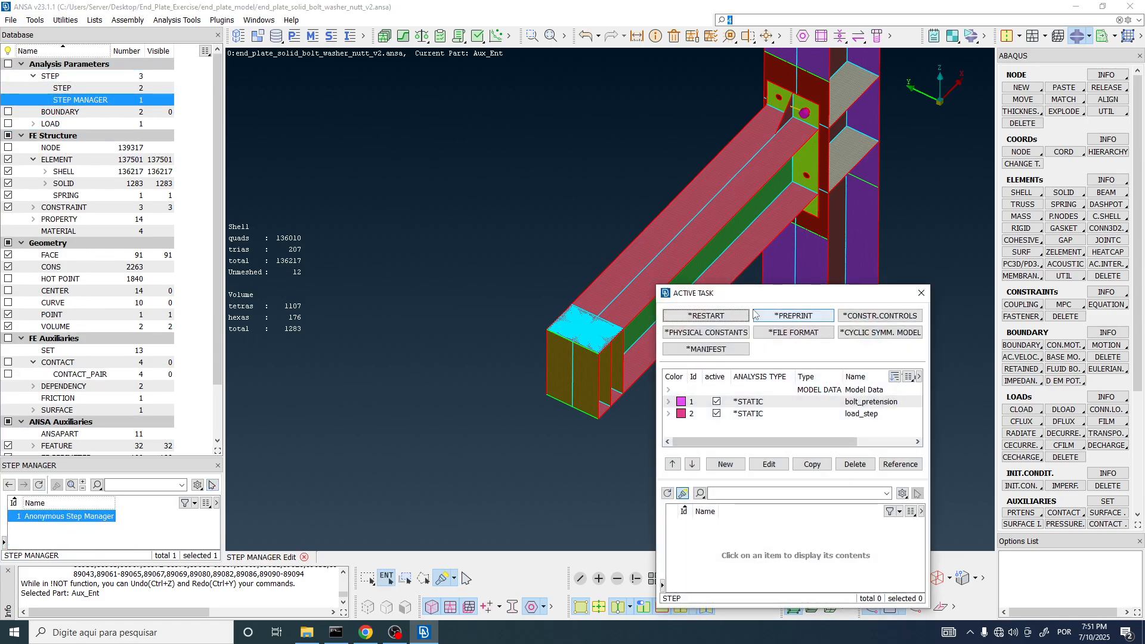
{"action": "left_click_drag", "start_coordinate": [235, 76], "coordinate": [235, 76]}
{"action": "left_click_drag", "start_coordinate": [322, 387], "coordinate": [322, 471]}
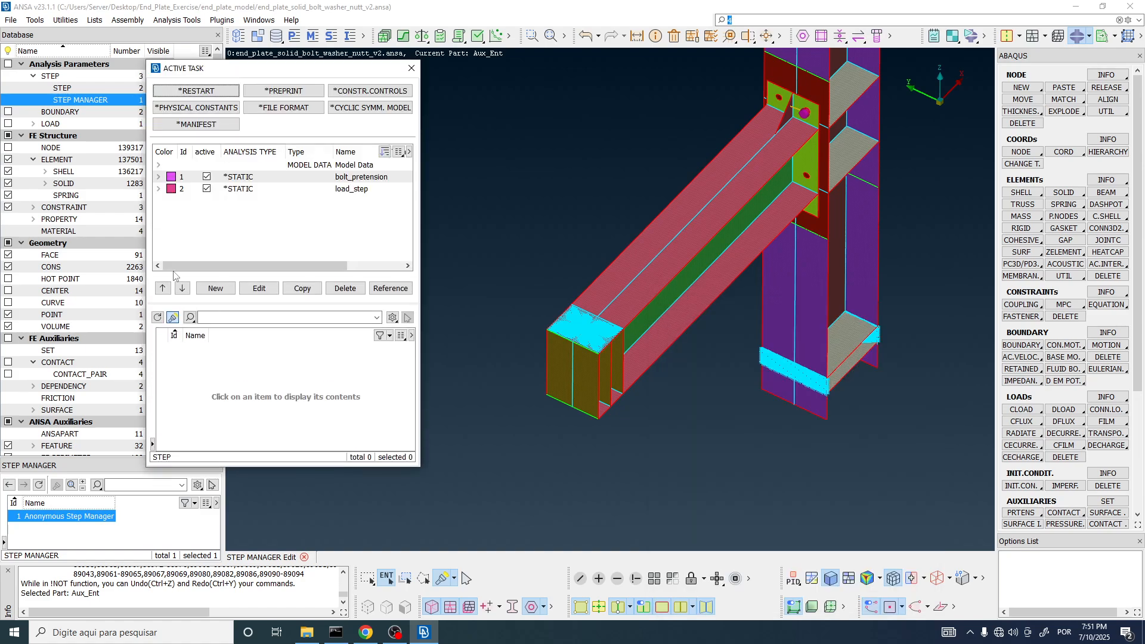
Review the boundary under Model Data and the DLOAD entry of the bolt_pretension step
{"action": "left_click", "coordinate": [159, 165]}
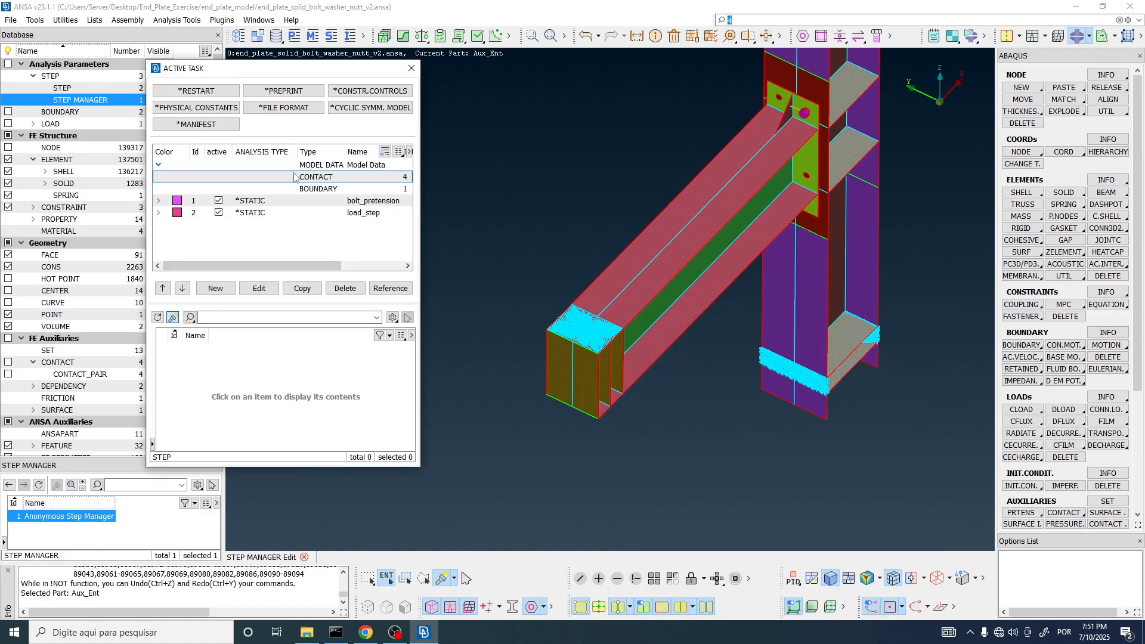
{"action": "left_click", "coordinate": [193, 189]}
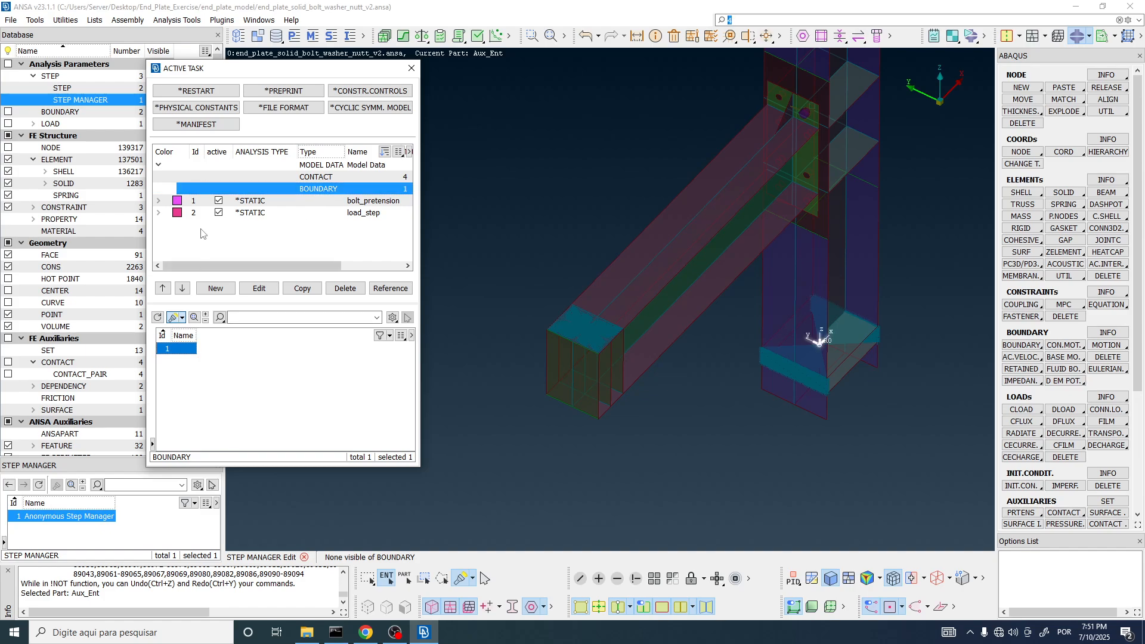
{"action": "left_click", "coordinate": [159, 201]}
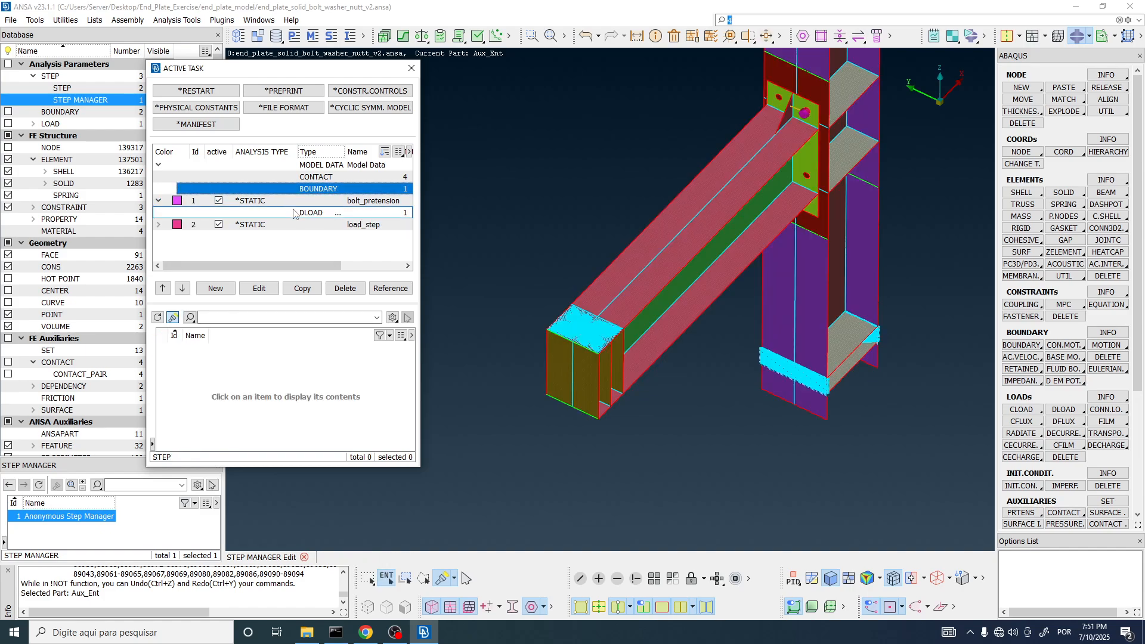
{"action": "left_click_drag", "start_coordinate": [420, 208], "coordinate": [514, 203]}
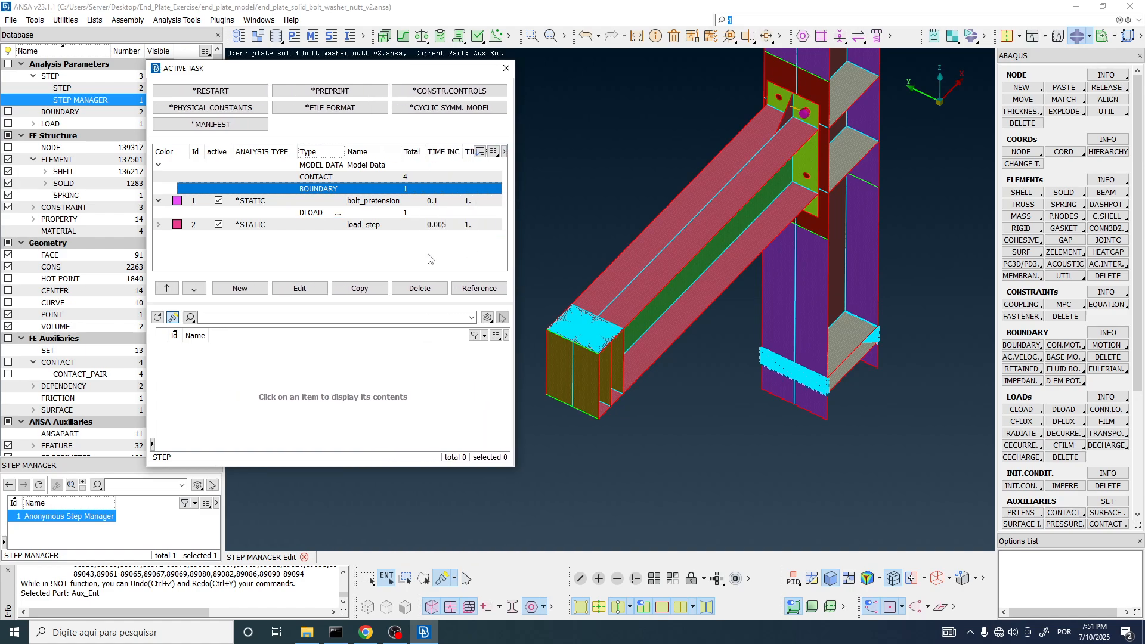
{"action": "left_click", "coordinate": [336, 210]}
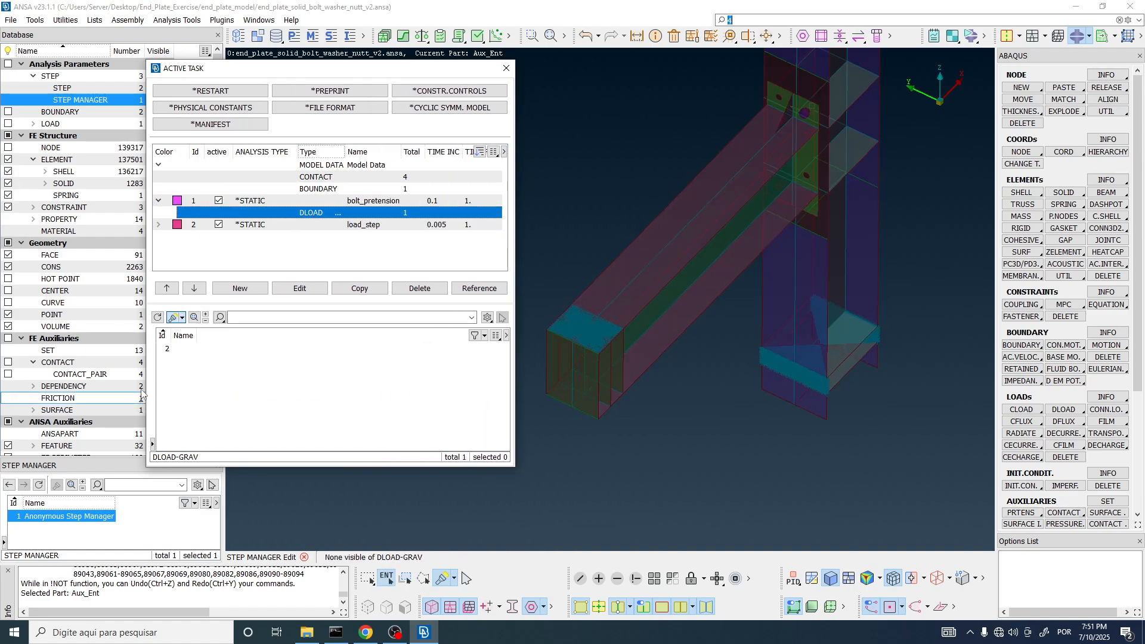
{"action": "left_click", "coordinate": [173, 349]}
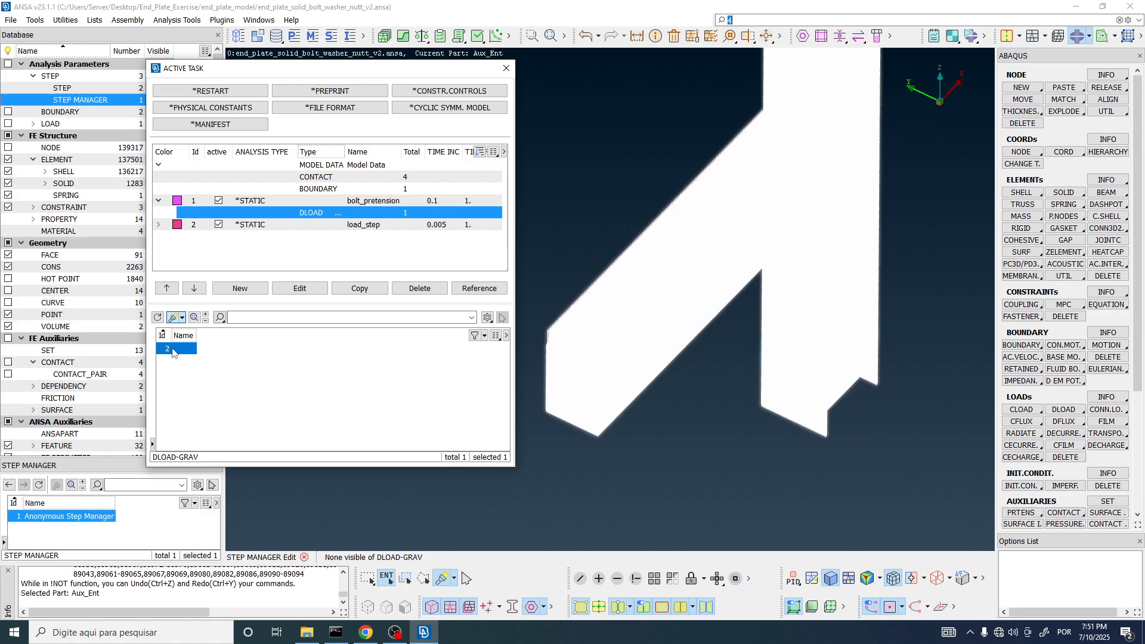
{"action": "left_click", "coordinate": [316, 189]}
{"action": "left_click", "coordinate": [177, 350]}
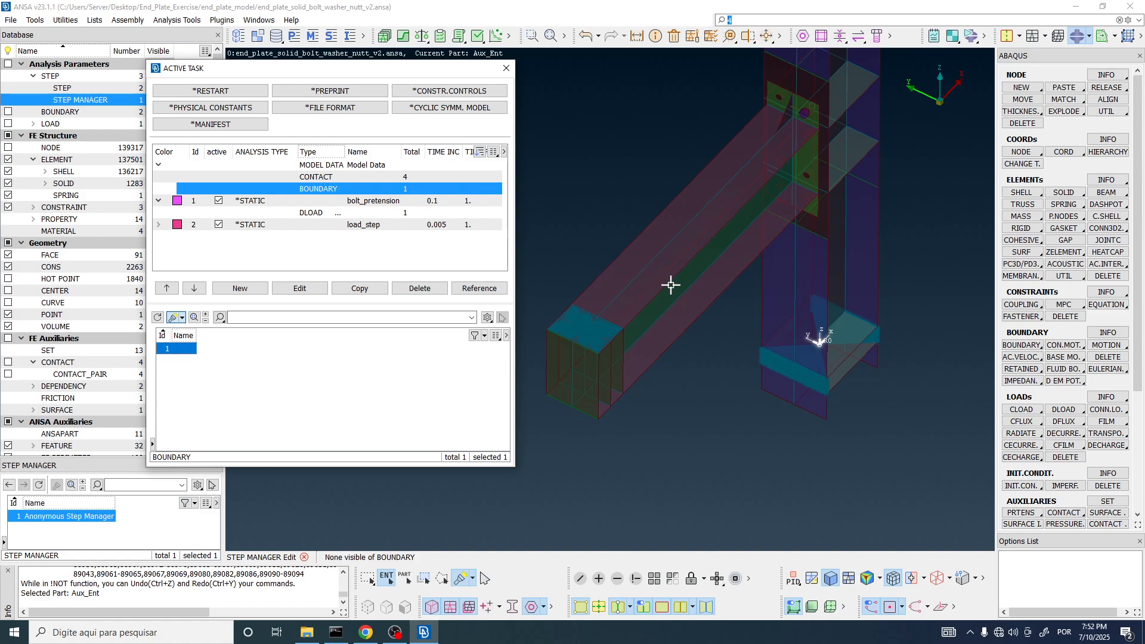
Examine the boundary locations on the column, the bolted end plate and the loaded free end of the beam
{"action": "scroll", "coordinate": [671, 285], "scroll_direction": "down", "scroll_amount": 3}
{"action": "scroll", "coordinate": [690, 296], "scroll_direction": "up", "scroll_amount": 6}
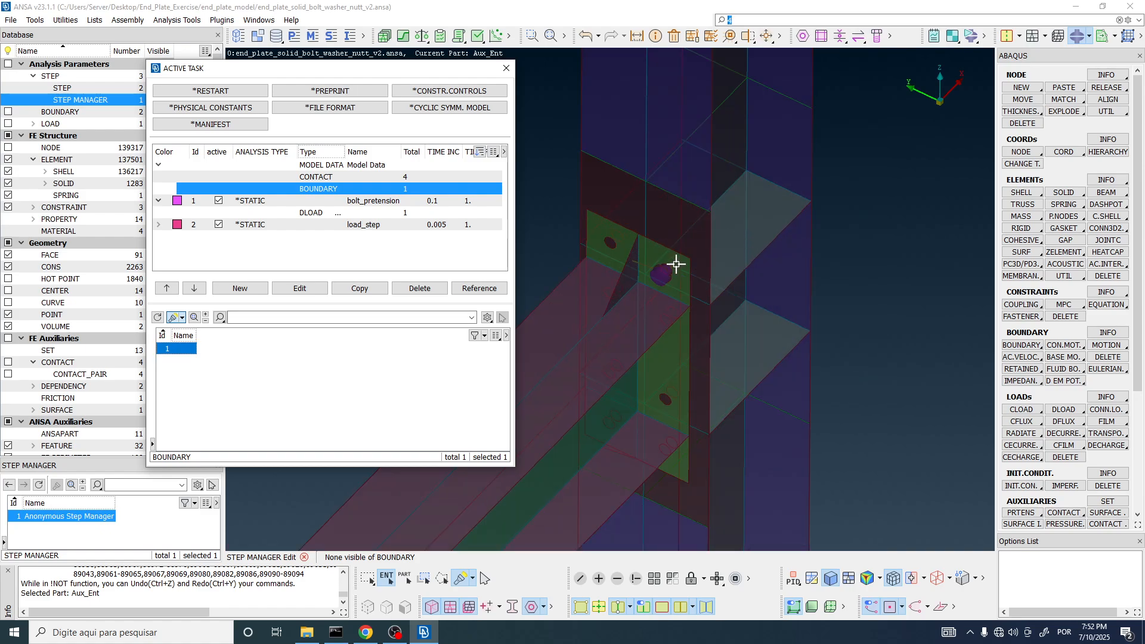
{"action": "scroll", "coordinate": [676, 264], "scroll_direction": "up", "scroll_amount": 3}
{"action": "scroll", "coordinate": [724, 268], "scroll_direction": "down", "scroll_amount": 3}
{"action": "scroll", "coordinate": [739, 270], "scroll_direction": "up", "scroll_amount": 4}
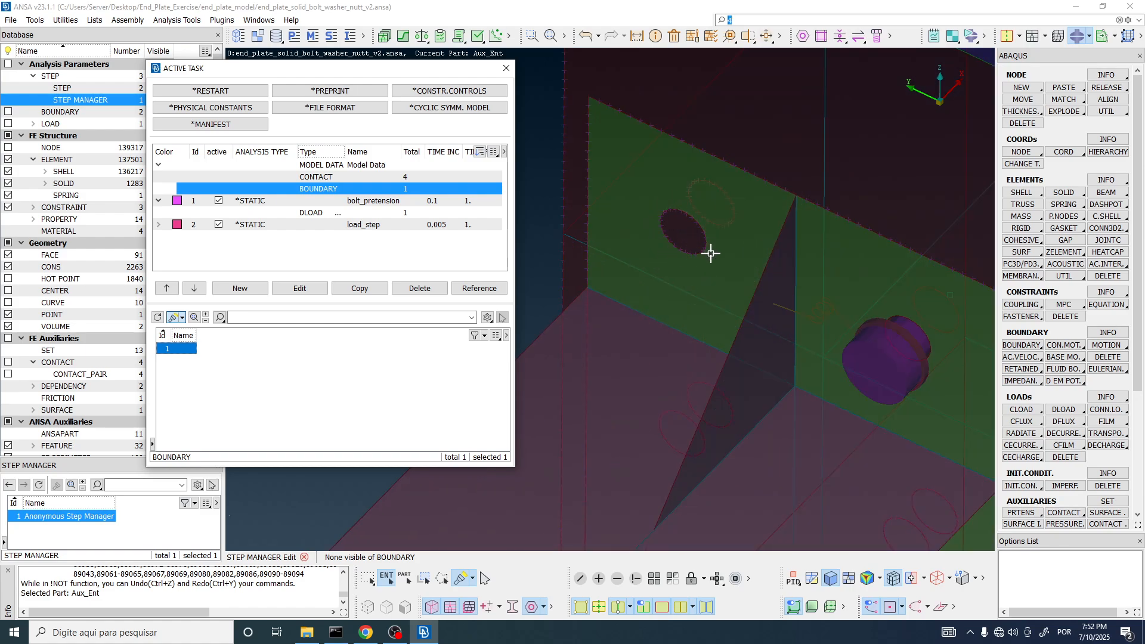
{"action": "scroll", "coordinate": [691, 207], "scroll_direction": "down", "scroll_amount": 5}
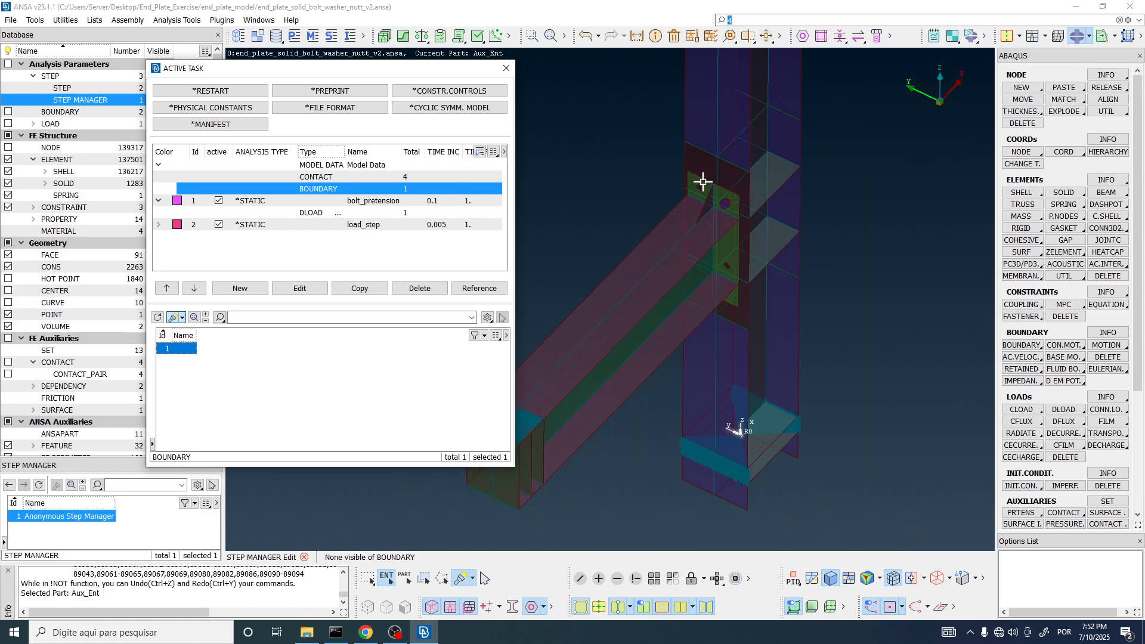
{"action": "scroll", "coordinate": [708, 199], "scroll_direction": "down", "scroll_amount": 3}
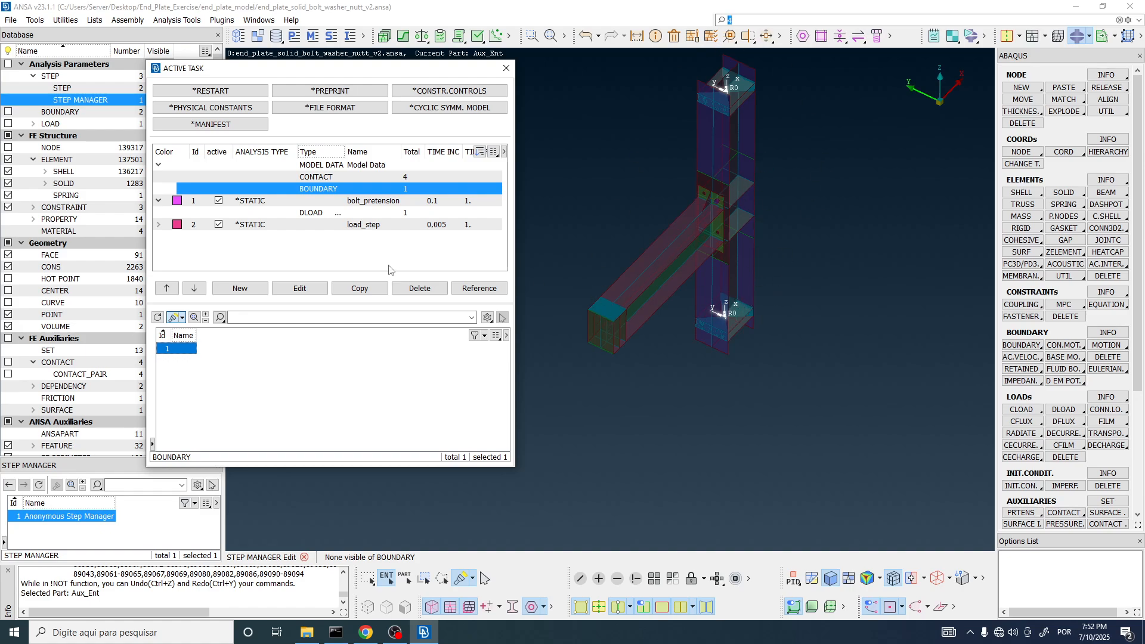
{"action": "left_click", "coordinate": [354, 258]}
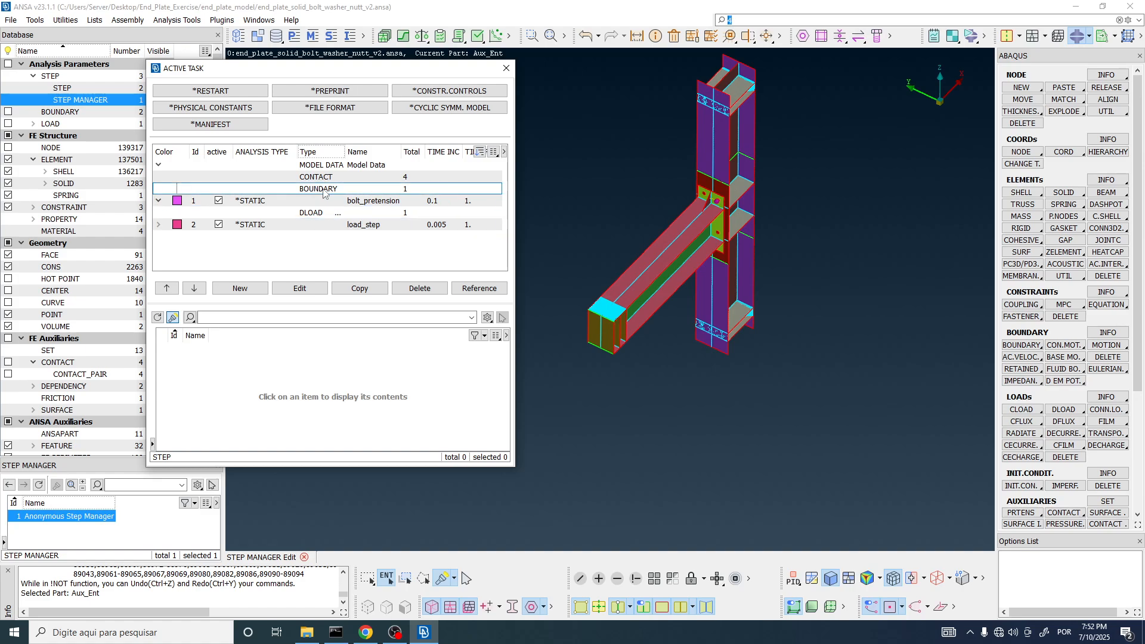
{"action": "scroll", "coordinate": [623, 313], "scroll_direction": "up", "scroll_amount": 5}
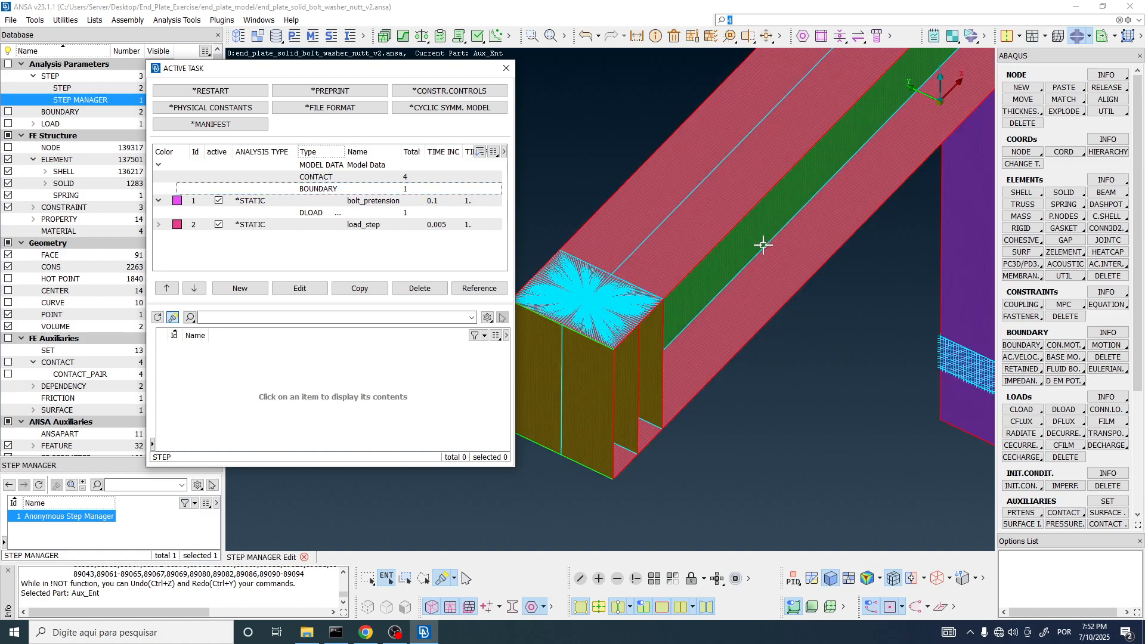
{"action": "scroll", "coordinate": [559, 329], "scroll_direction": "down", "scroll_amount": 5}
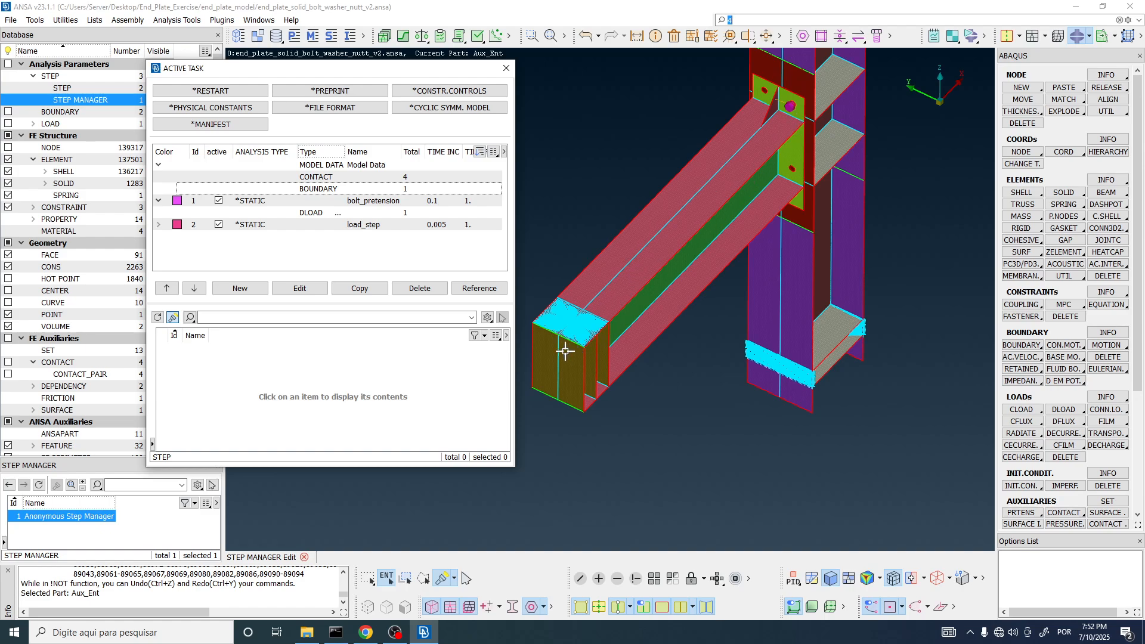
{"action": "left_click_drag", "start_coordinate": [341, 62], "coordinate": [249, 53]}
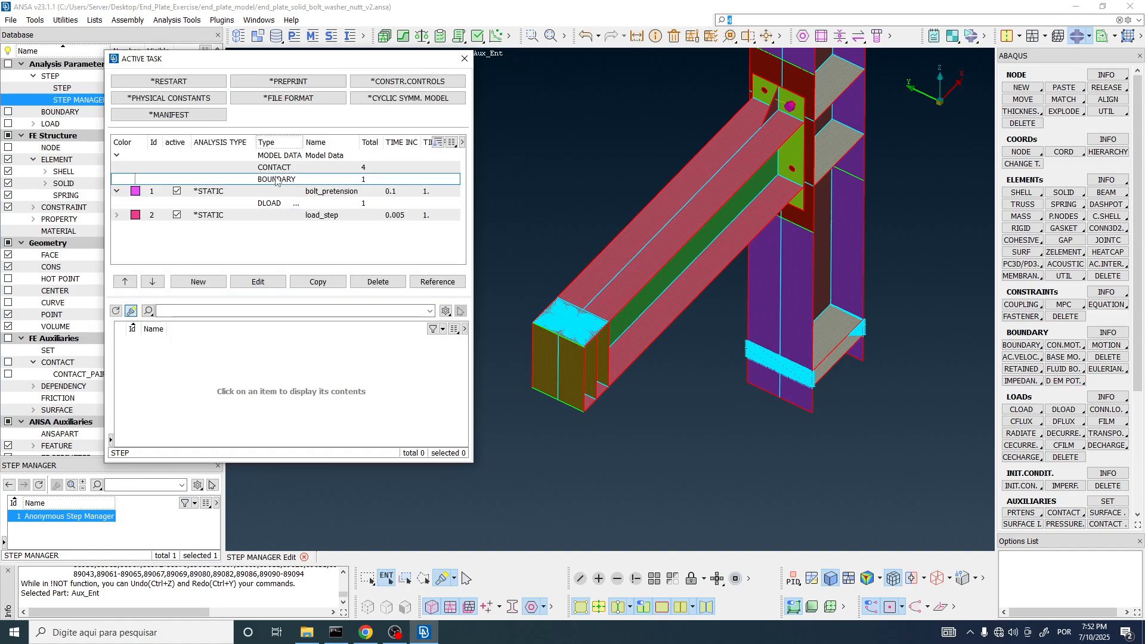
{"action": "left_click_drag", "start_coordinate": [473, 180], "coordinate": [498, 181]}
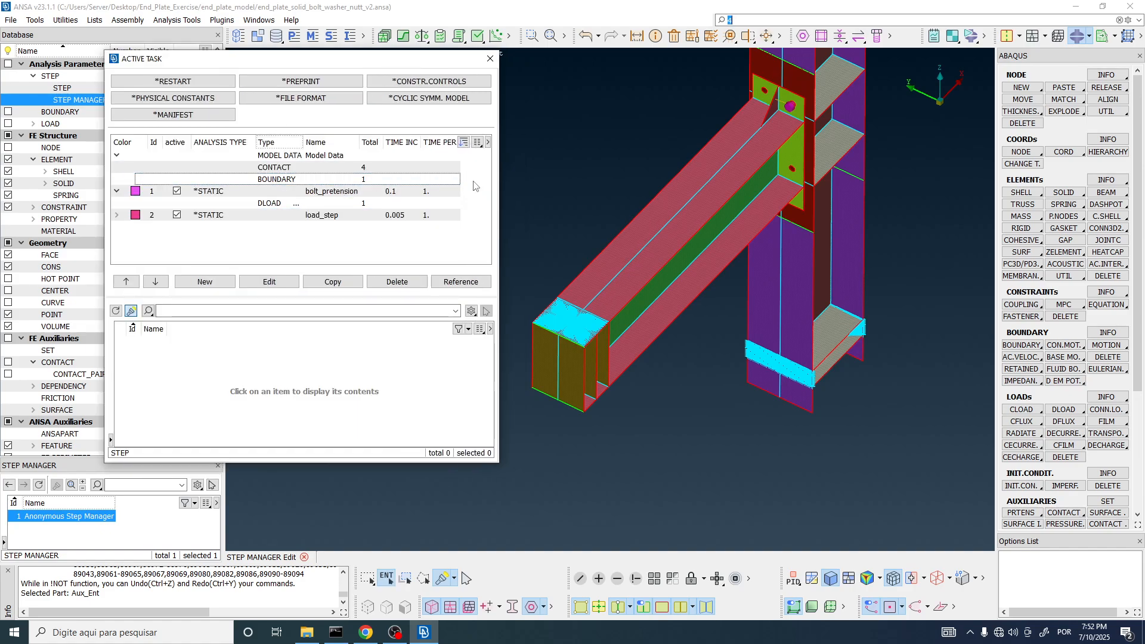
Inspect the degrees of freedom restrained by the existing Model Data boundary, closing its definition without changes
{"action": "left_click", "coordinate": [302, 179]}
{"action": "left_click", "coordinate": [128, 343]}
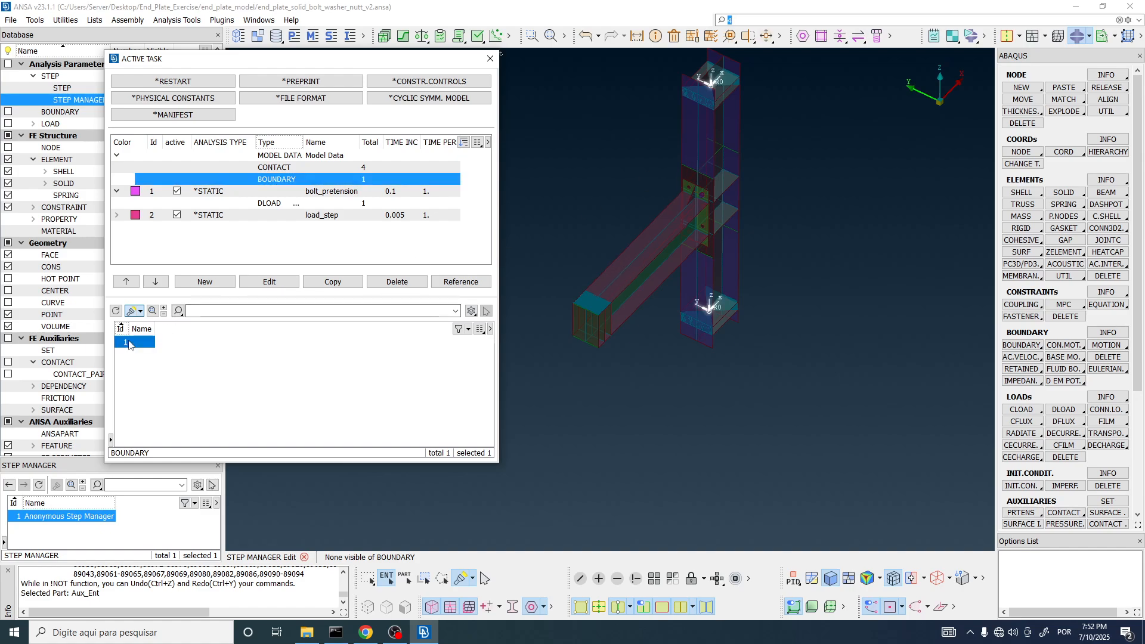
{"action": "double_click", "coordinate": [129, 343]}
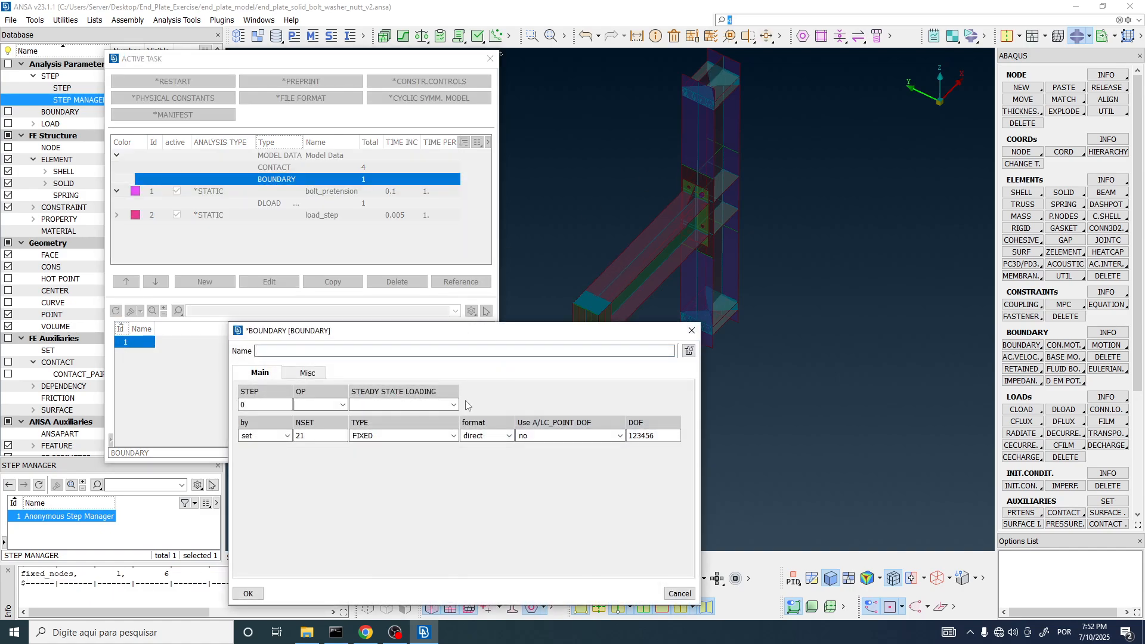
{"action": "double_click", "coordinate": [640, 438]}
{"action": "left_click_drag", "start_coordinate": [519, 338], "coordinate": [448, 300]}
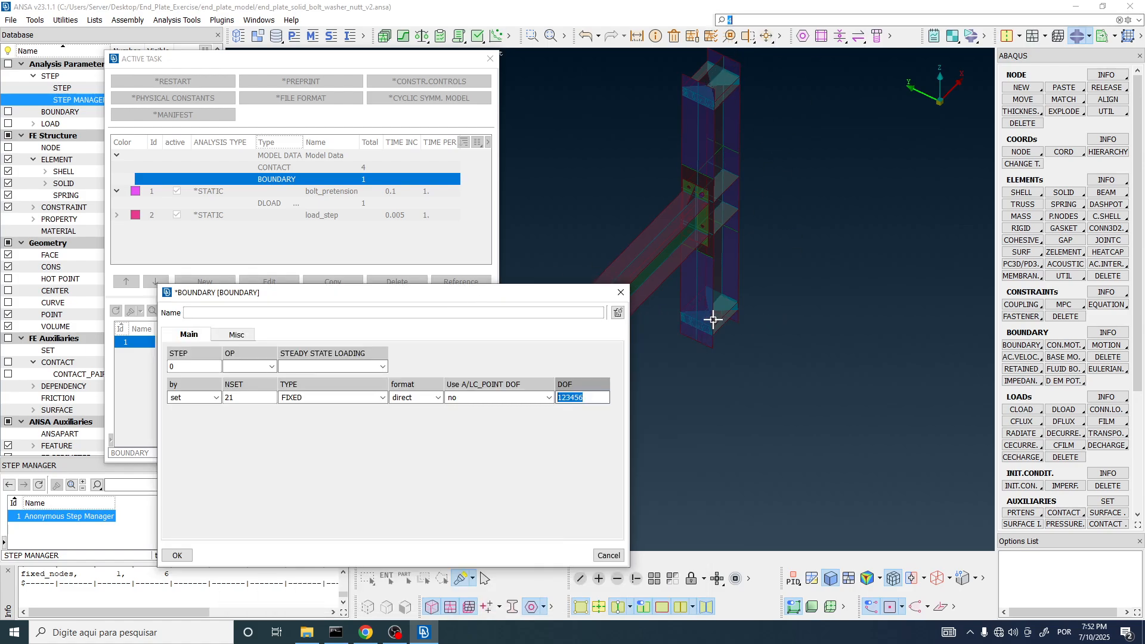
{"action": "left_click", "coordinate": [621, 292]}
{"action": "left_click", "coordinate": [317, 258]}
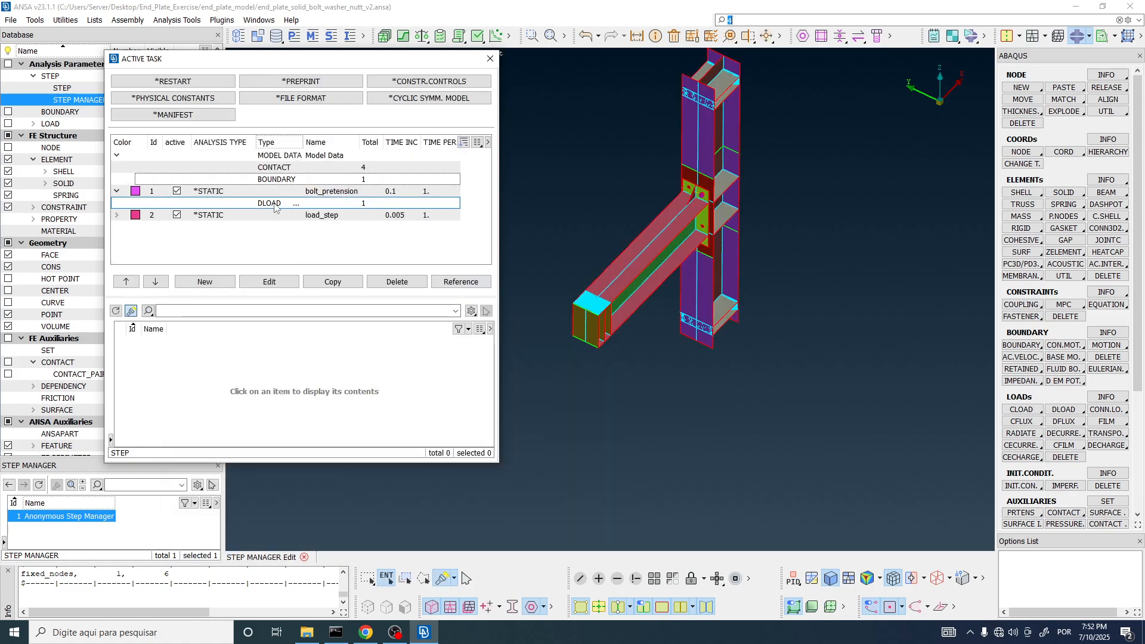
Copy the existing Model Data boundary and open the copy's definition
{"action": "left_click", "coordinate": [273, 180]}
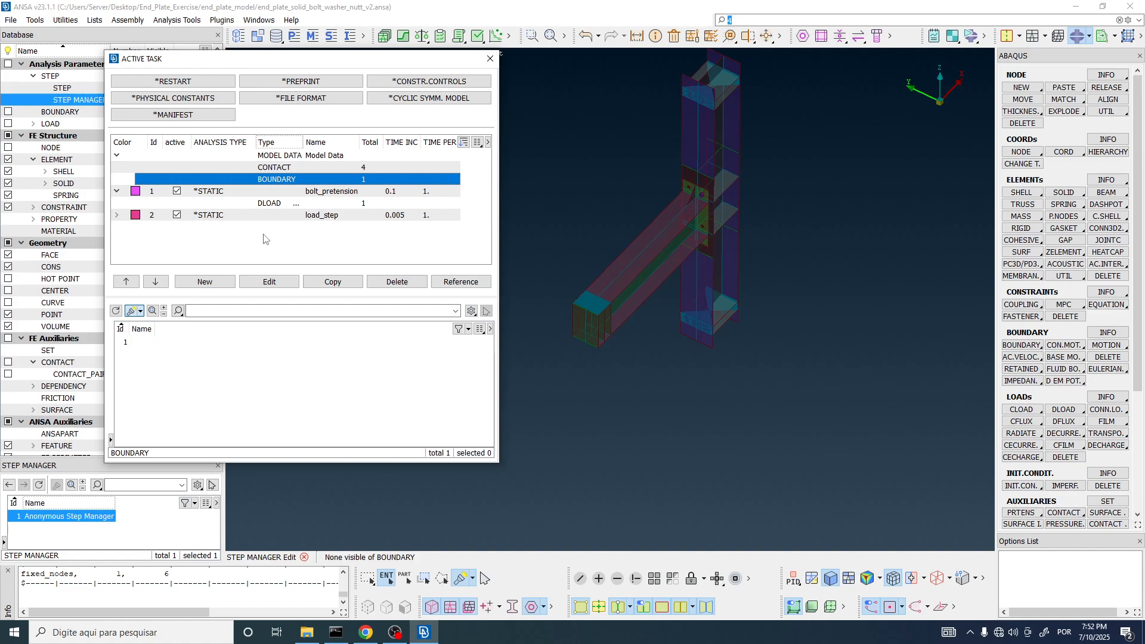
{"action": "right_click", "coordinate": [136, 343]}
{"action": "left_click", "coordinate": [172, 442]}
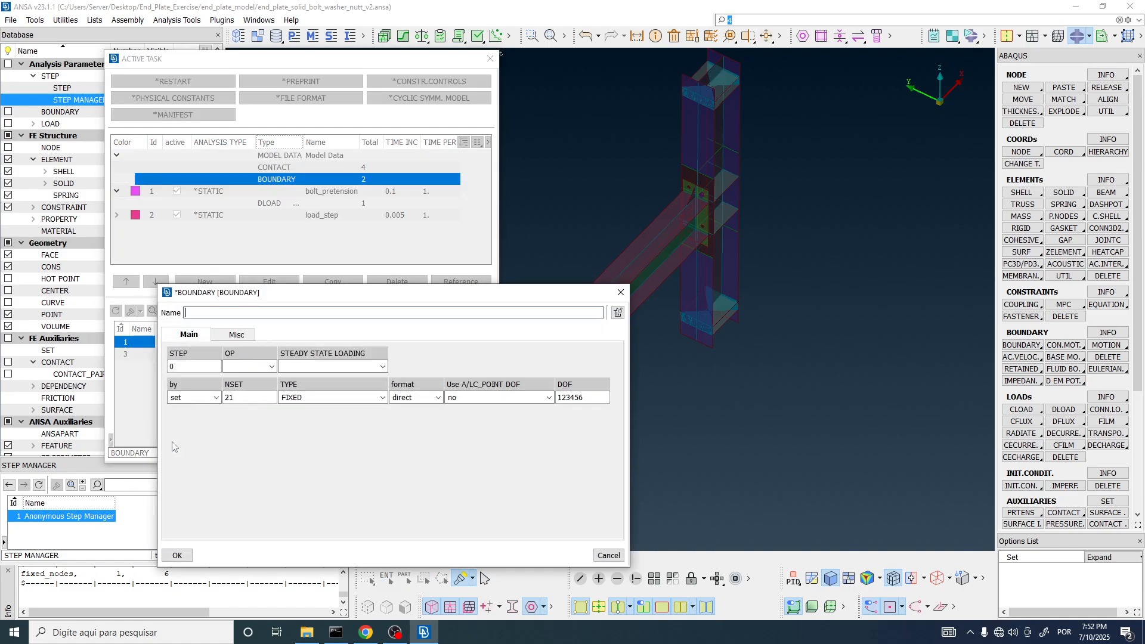
Assign the disp_node set (23) as the node set of the copied boundary
{"action": "left_click", "coordinate": [216, 398]}
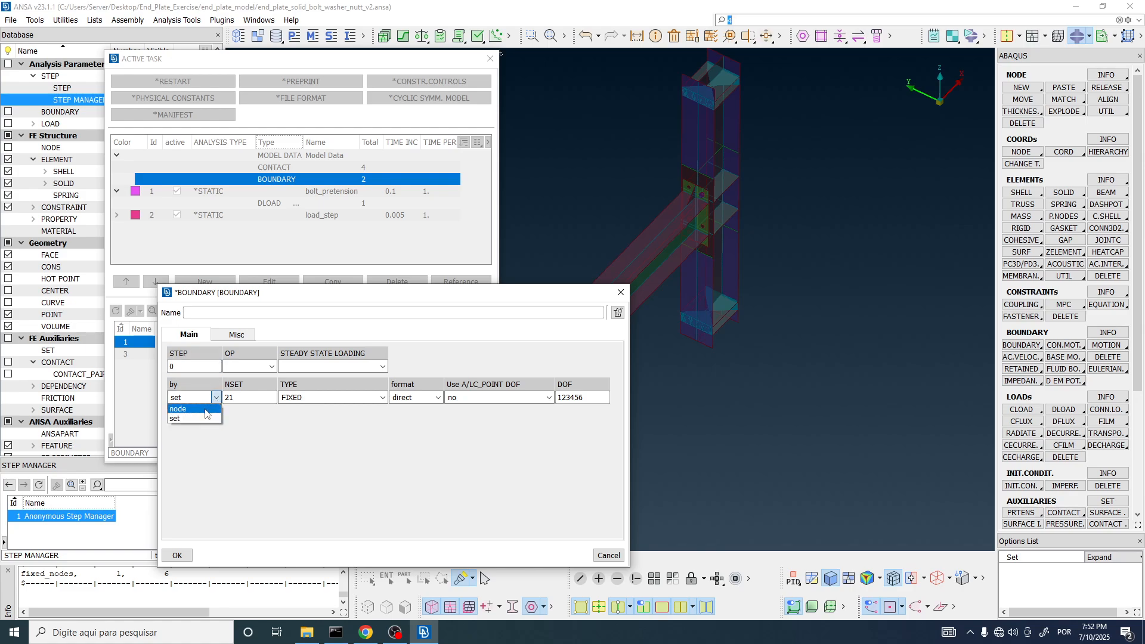
{"action": "left_click", "coordinate": [236, 401]}
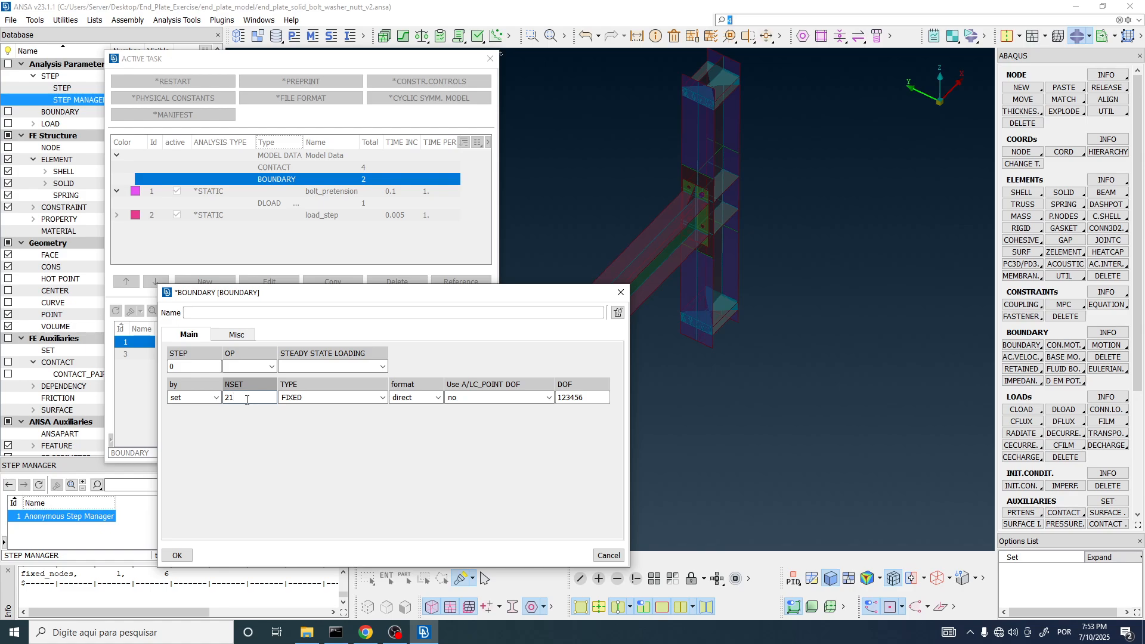
{"action": "double_click", "coordinate": [247, 399]}
{"action": "scroll", "coordinate": [702, 192], "scroll_direction": "up", "scroll_amount": 8}
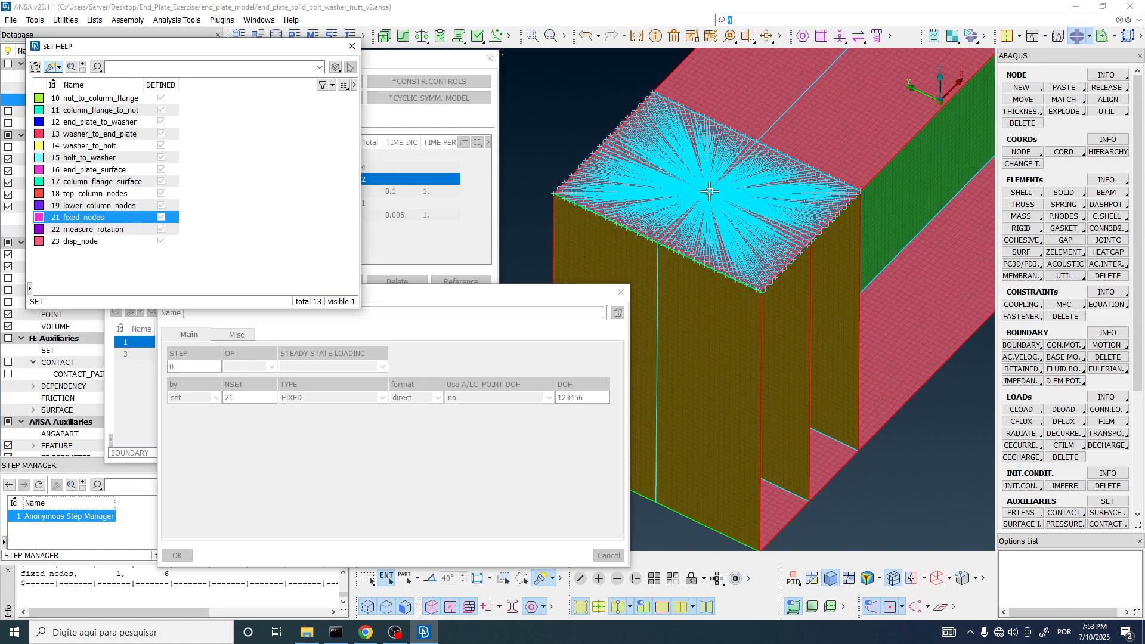
{"action": "left_click", "coordinate": [87, 242]}
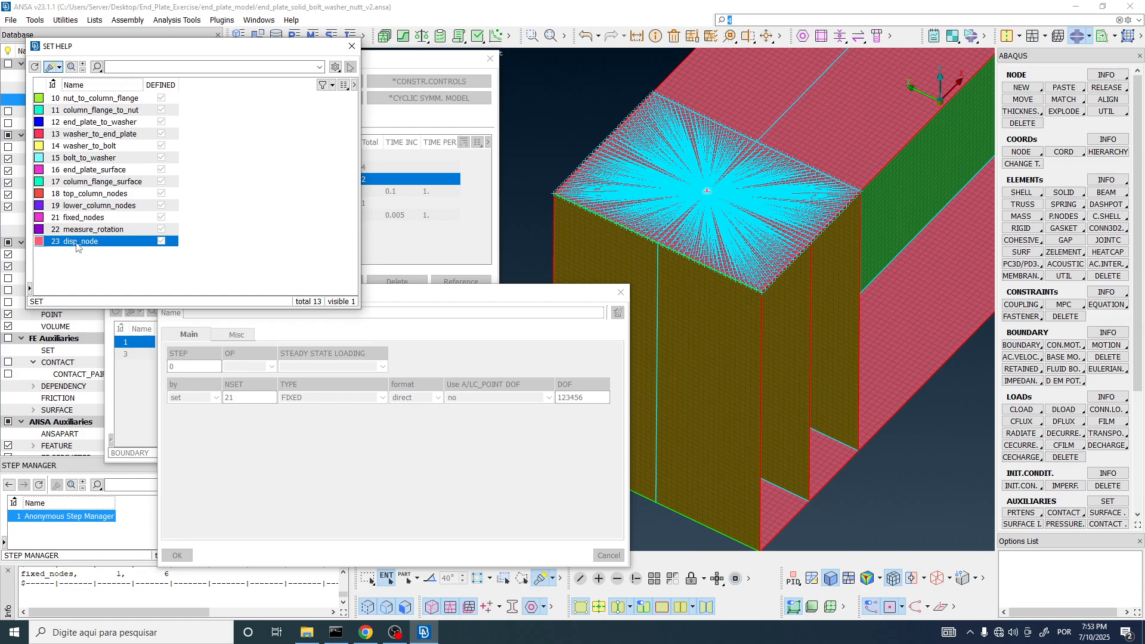
{"action": "double_click", "coordinate": [76, 242]}
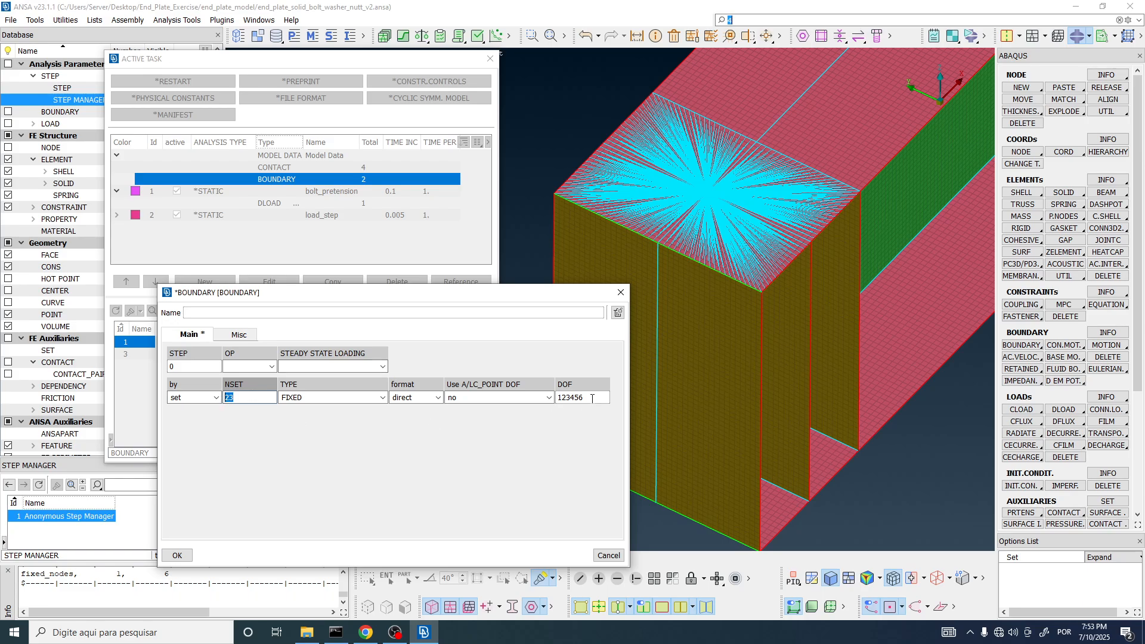
Keep the copied boundary FIXED in degrees of freedom 123456 and save its definition
{"action": "left_click", "coordinate": [564, 398]}
{"action": "scroll", "coordinate": [542, 258], "scroll_direction": "down", "scroll_amount": 5}
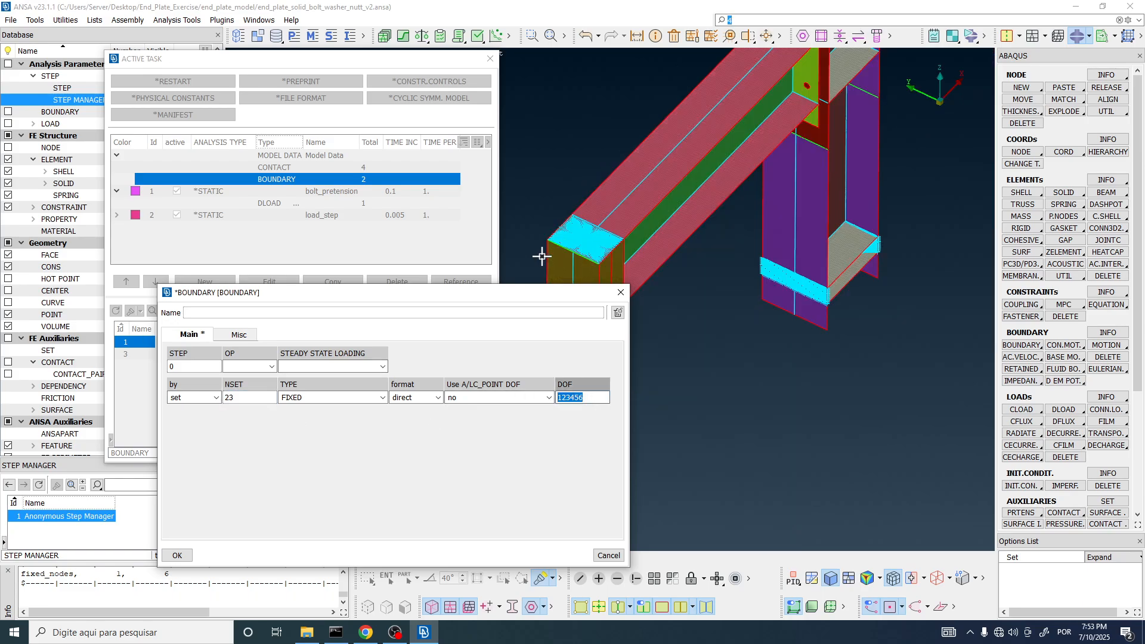
{"action": "scroll", "coordinate": [595, 249], "scroll_direction": "down", "scroll_amount": 3}
{"action": "scroll", "coordinate": [674, 146], "scroll_direction": "up", "scroll_amount": 4}
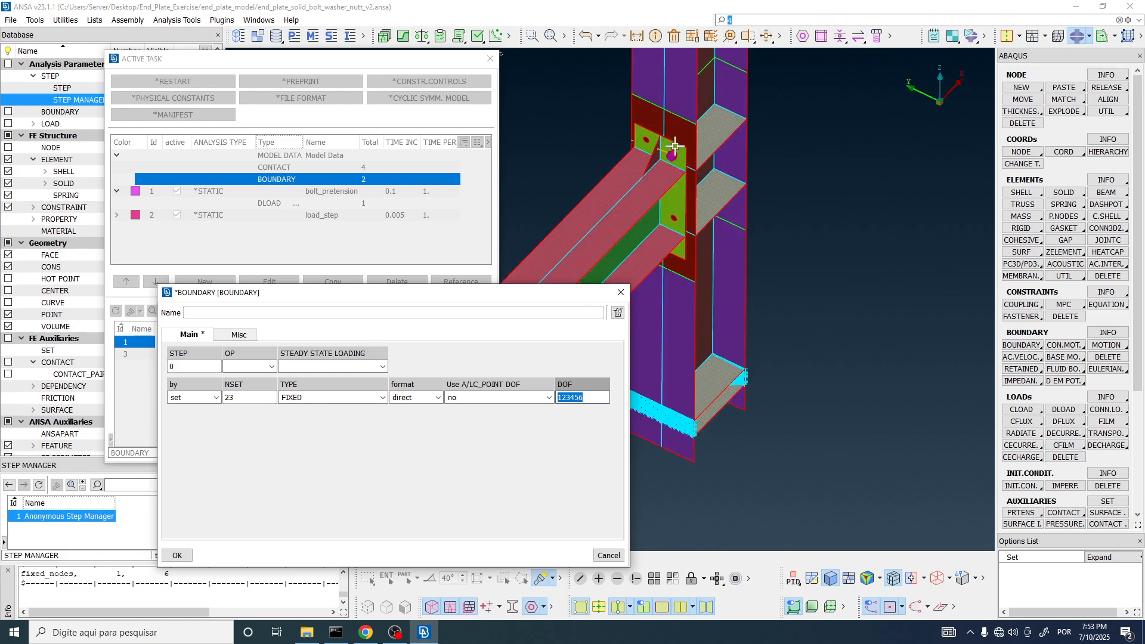
{"action": "scroll", "coordinate": [667, 127], "scroll_direction": "down", "scroll_amount": 2}
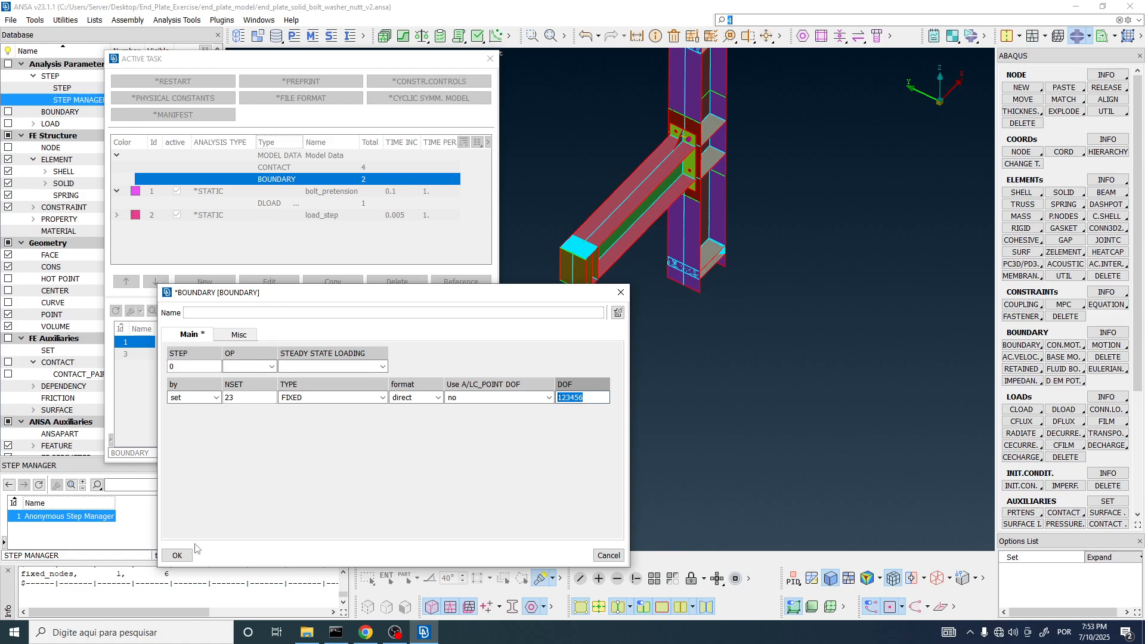
{"action": "left_click", "coordinate": [182, 555]}
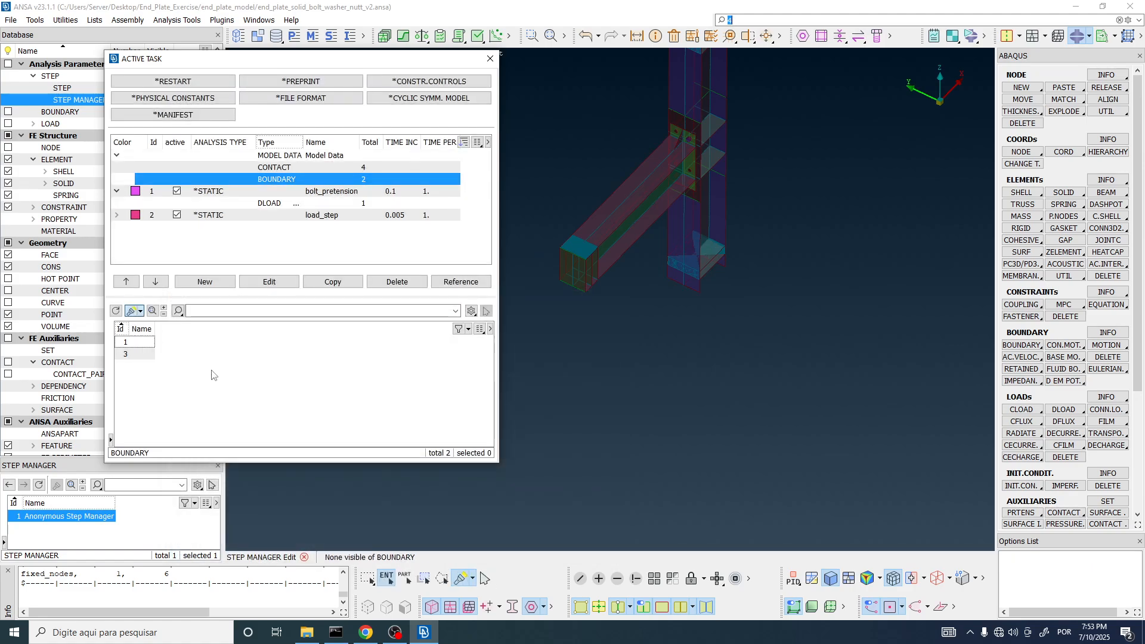
Inspect the boundary assigned to load_step in the active task and close the step manager
{"action": "left_click", "coordinate": [128, 216]}
{"action": "left_click", "coordinate": [117, 215]}
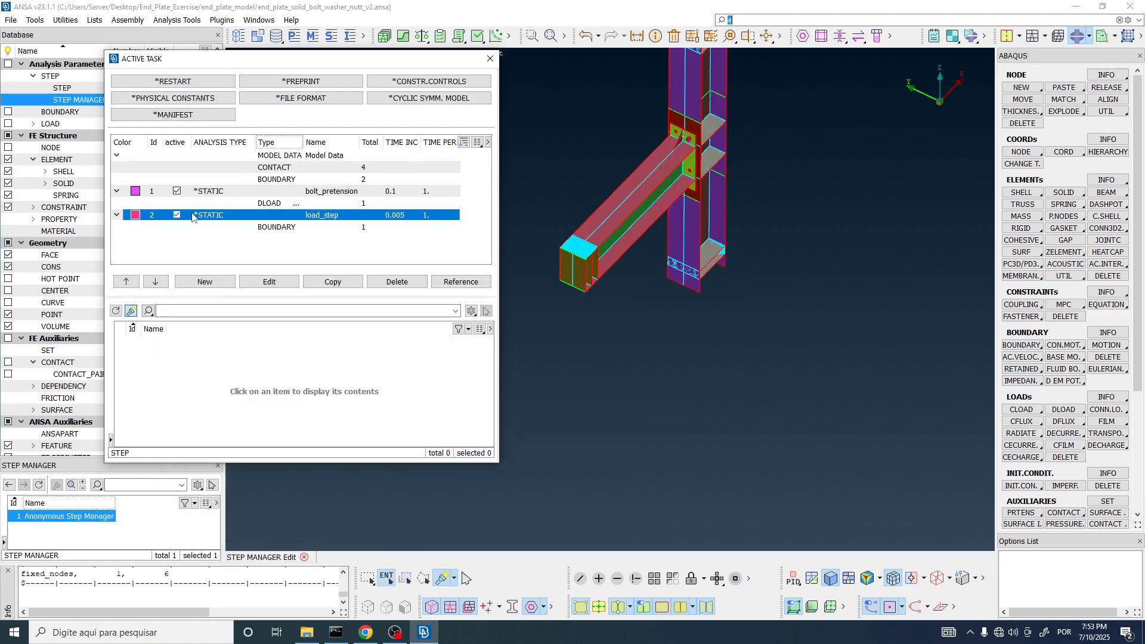
{"action": "left_click", "coordinate": [251, 227]}
{"action": "left_click", "coordinate": [138, 343]}
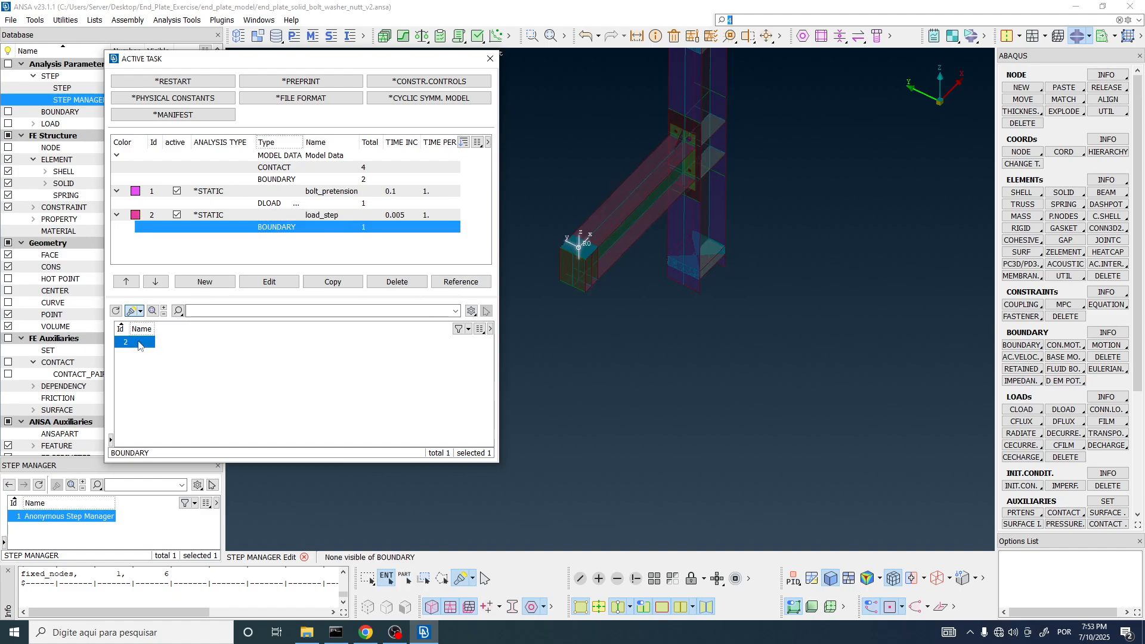
{"action": "left_click", "coordinate": [319, 216]}
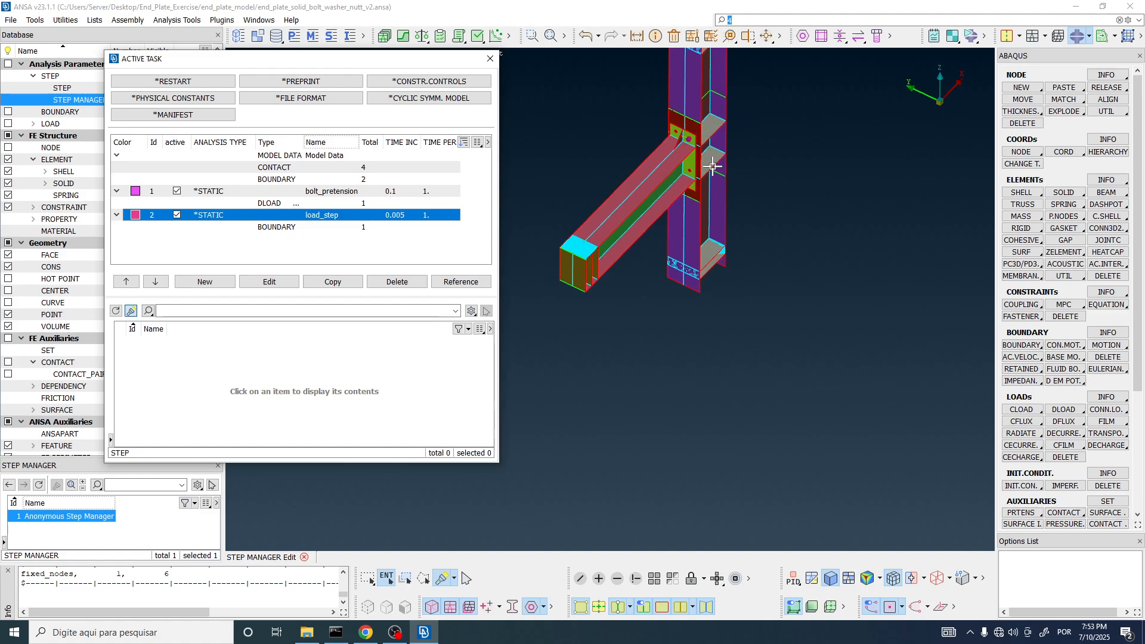
{"action": "middle_click_drag", "start_coordinate": [709, 172], "coordinate": [699, 249]}
{"action": "left_click_drag", "start_coordinate": [699, 249], "coordinate": [710, 214], "text": "ctrl"}
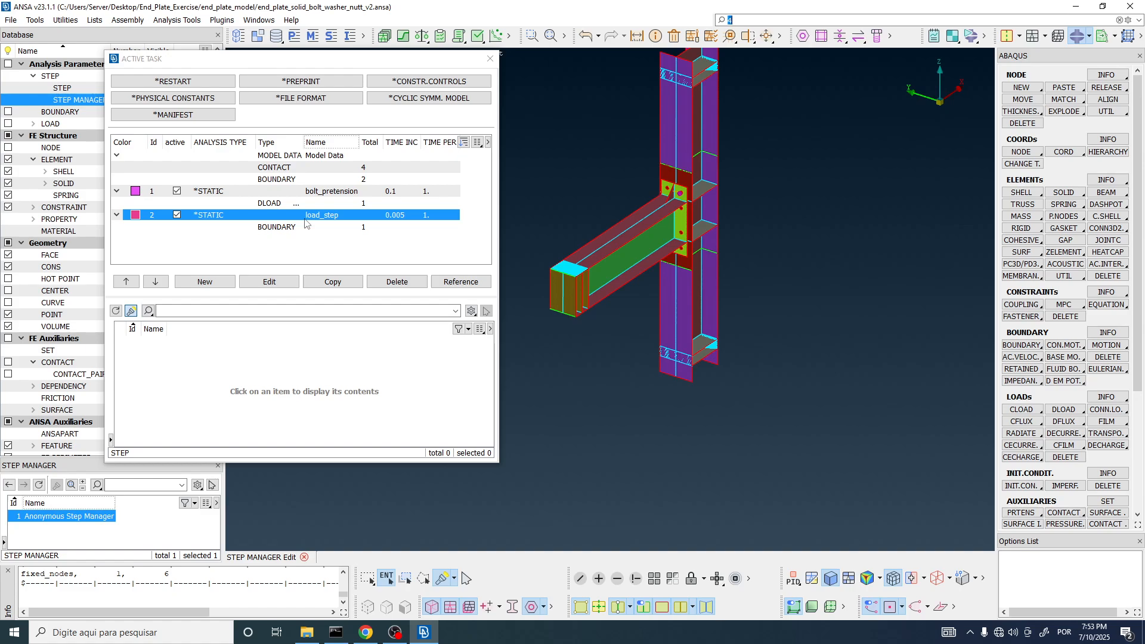
{"action": "left_click", "coordinate": [489, 62]}
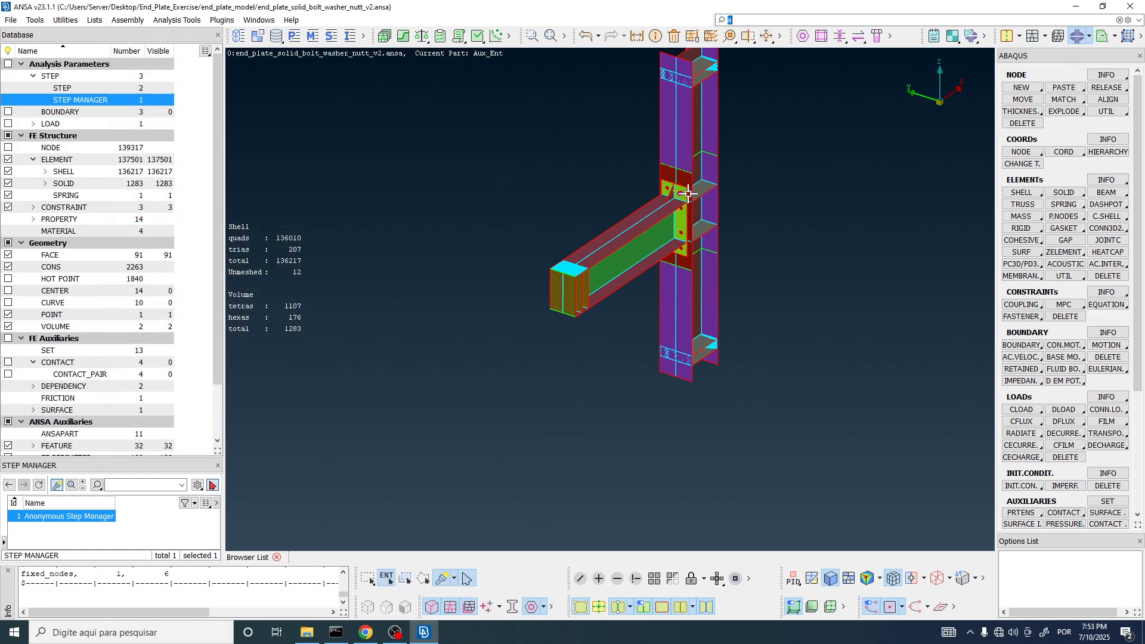
Examine the bolt, its washer and the attached spring at the end plate beside the rib stiffener
{"action": "scroll", "coordinate": [686, 194], "scroll_direction": "up", "scroll_amount": 8}
{"action": "scroll", "coordinate": [653, 178], "scroll_direction": "down", "scroll_amount": 8}
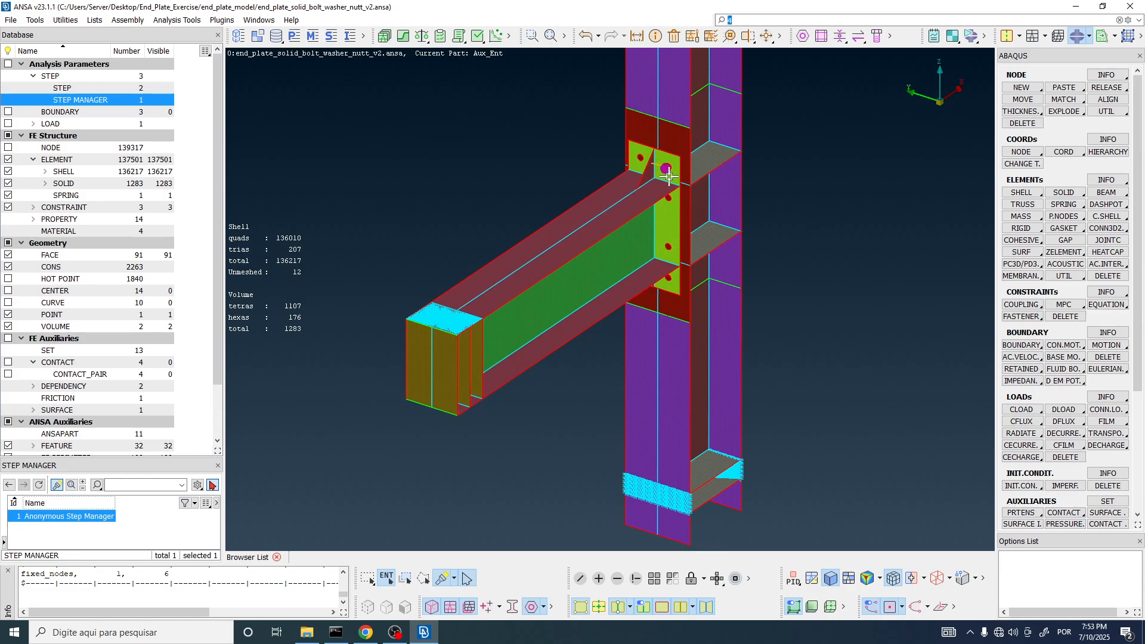
{"action": "scroll", "coordinate": [666, 168], "scroll_direction": "up", "scroll_amount": 6}
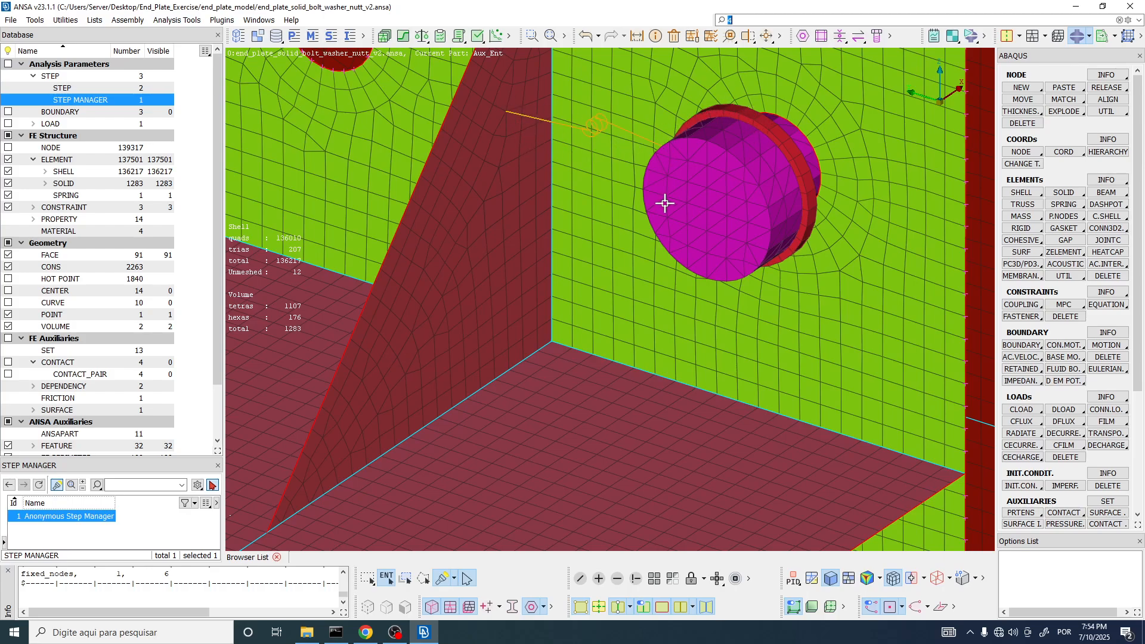
{"action": "scroll", "coordinate": [683, 303], "scroll_direction": "down", "scroll_amount": 3}
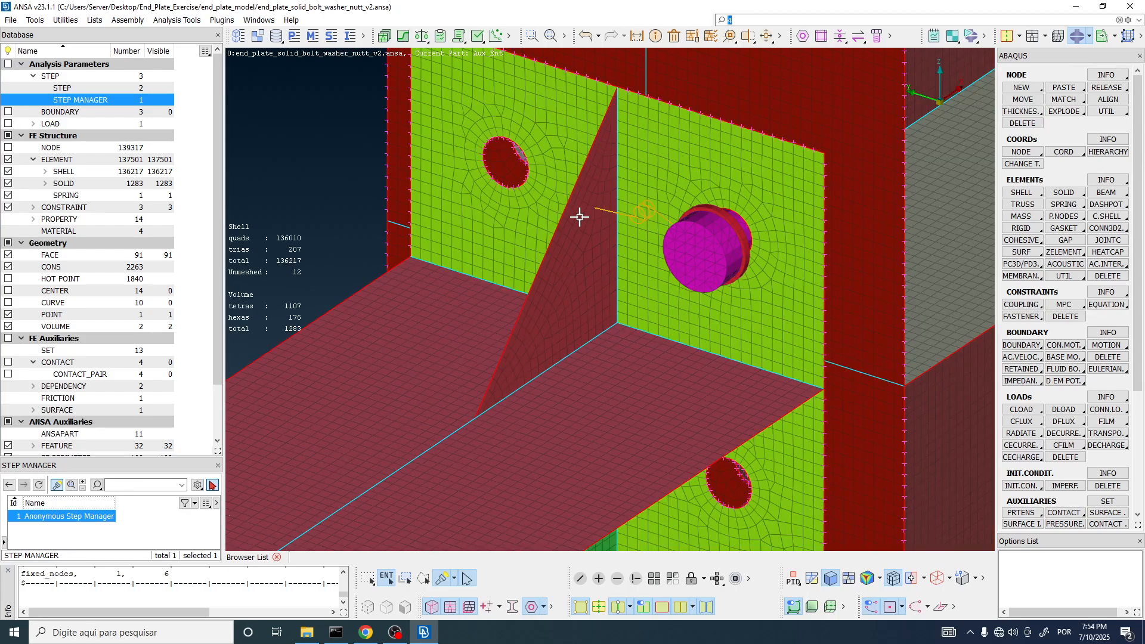
{"action": "scroll", "coordinate": [581, 235], "scroll_direction": "down", "scroll_amount": 2}
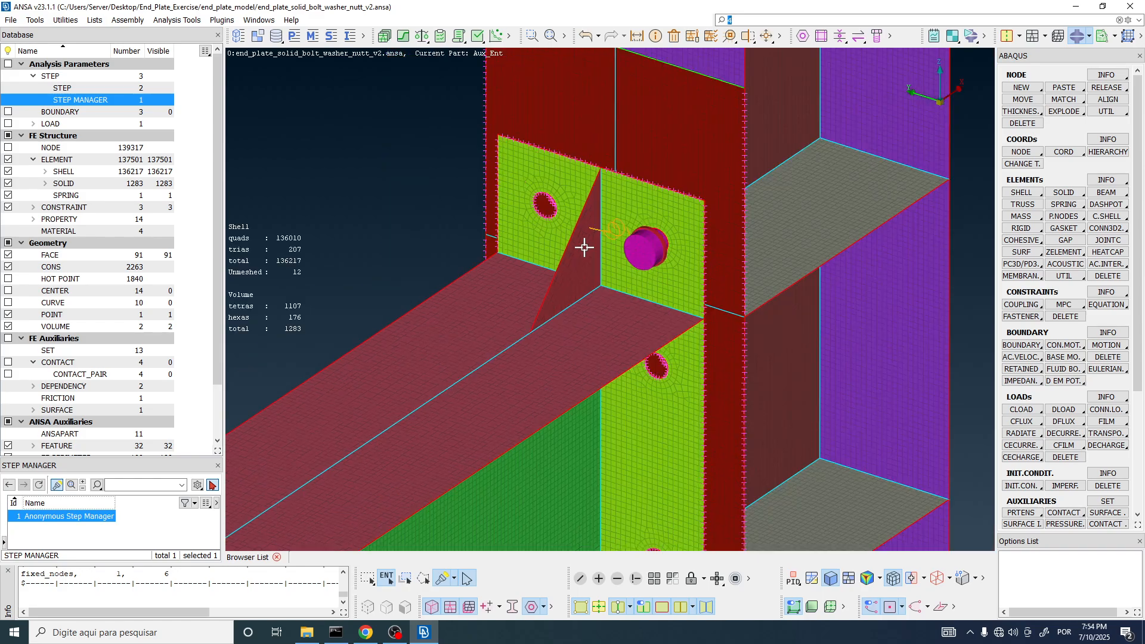
{"action": "scroll", "coordinate": [667, 246], "scroll_direction": "up", "scroll_amount": 5}
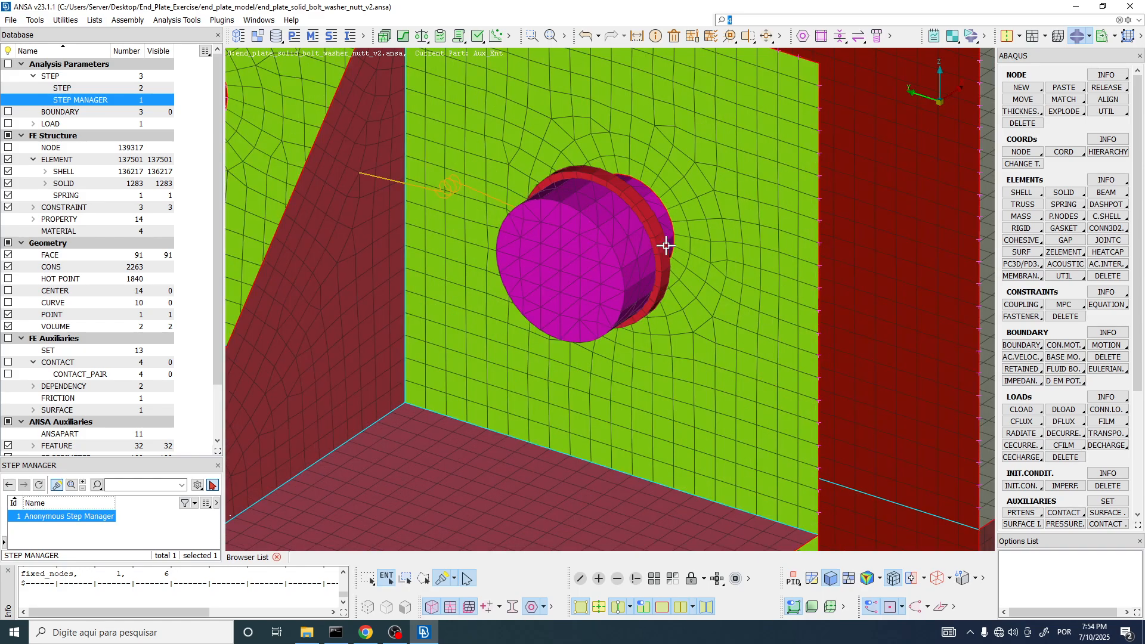
{"action": "scroll", "coordinate": [652, 285], "scroll_direction": "down", "scroll_amount": 5}
{"action": "mouse_move", "coordinate": [651, 287]}
{"action": "left_mouse_down", "text": "ctrl"}
{"action": "mouse_move", "coordinate": [592, 302]}
{"action": "mouse_move", "coordinate": [644, 289]}
{"action": "left_mouse_up", "text": "ctrl"}
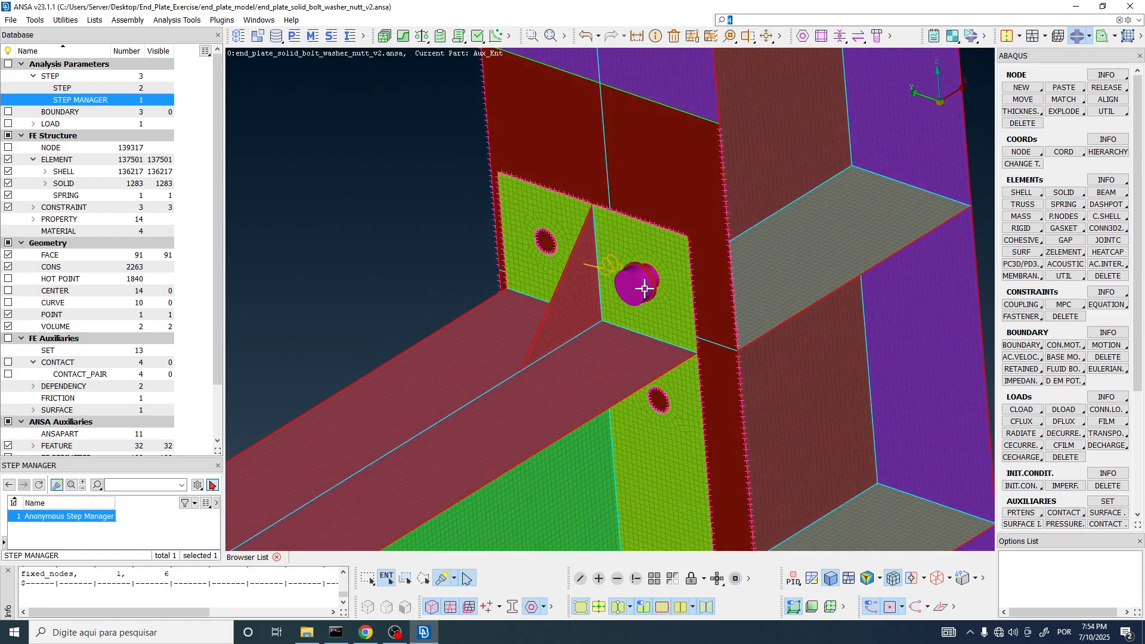
{"action": "scroll", "coordinate": [644, 288], "scroll_direction": "up", "scroll_amount": 4}
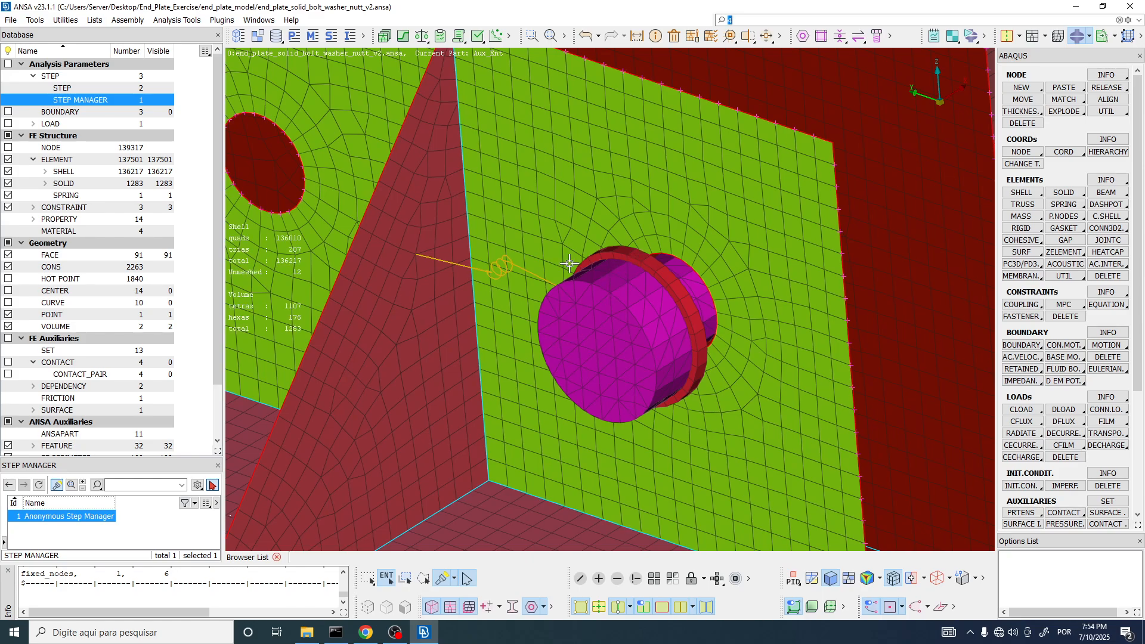
{"action": "left_click_drag", "start_coordinate": [562, 294], "coordinate": [605, 309], "text": "ctrl"}
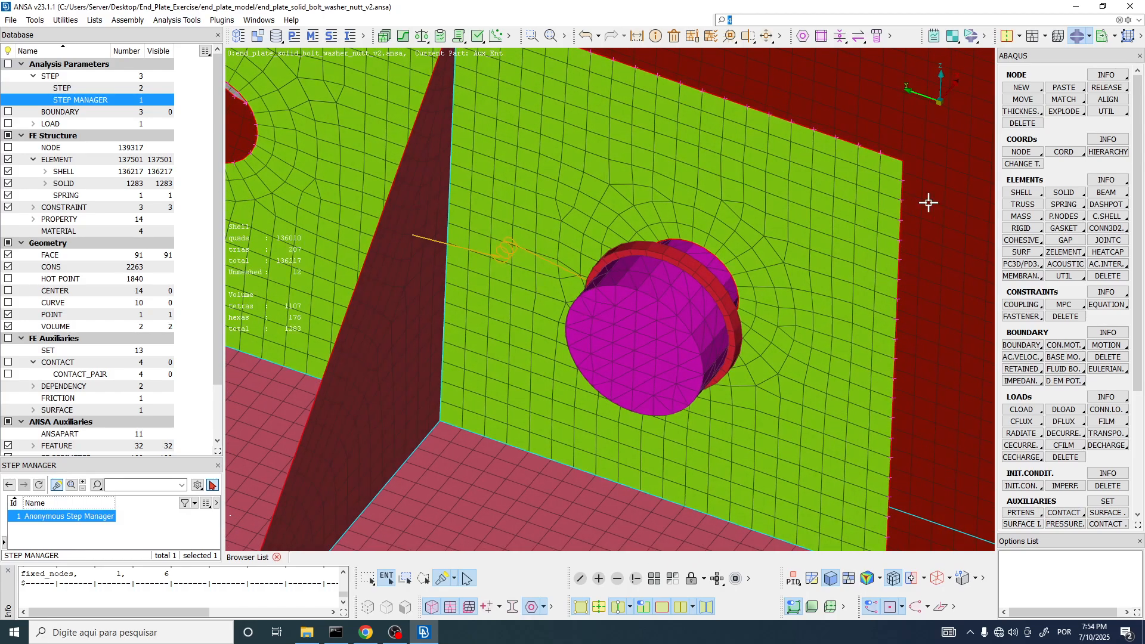
Create another two-node spring from the bolt head's edge to a point by the rib stiffener, assigned to the Aux_Ent part
{"action": "left_click", "coordinate": [1074, 208]}
{"action": "left_click", "coordinate": [1071, 221]}
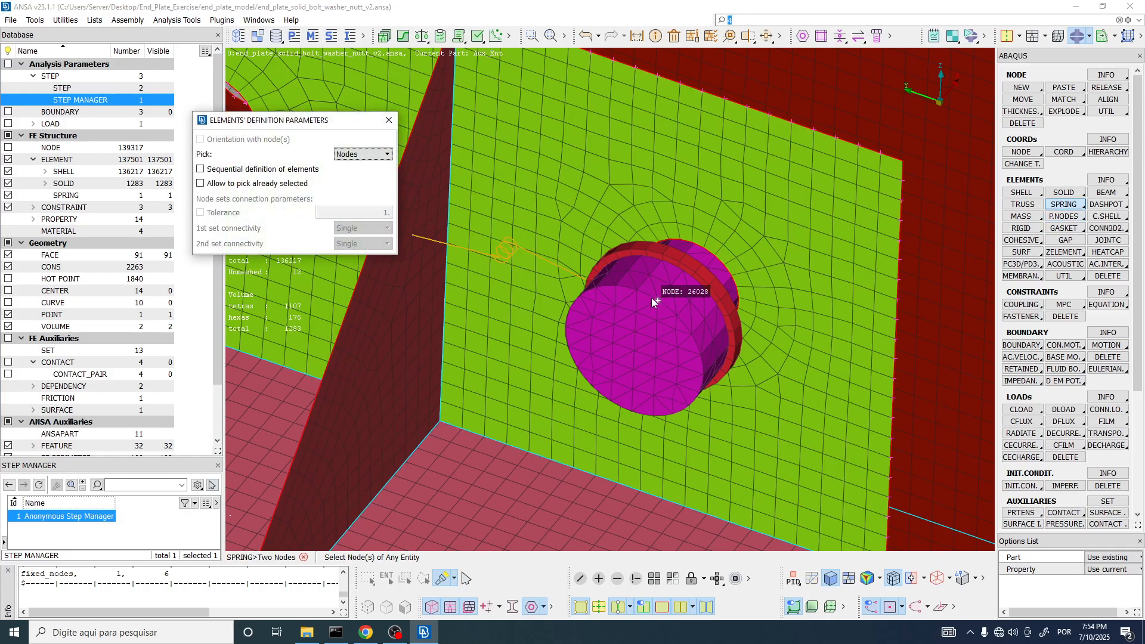
{"action": "left_click", "coordinate": [596, 288]}
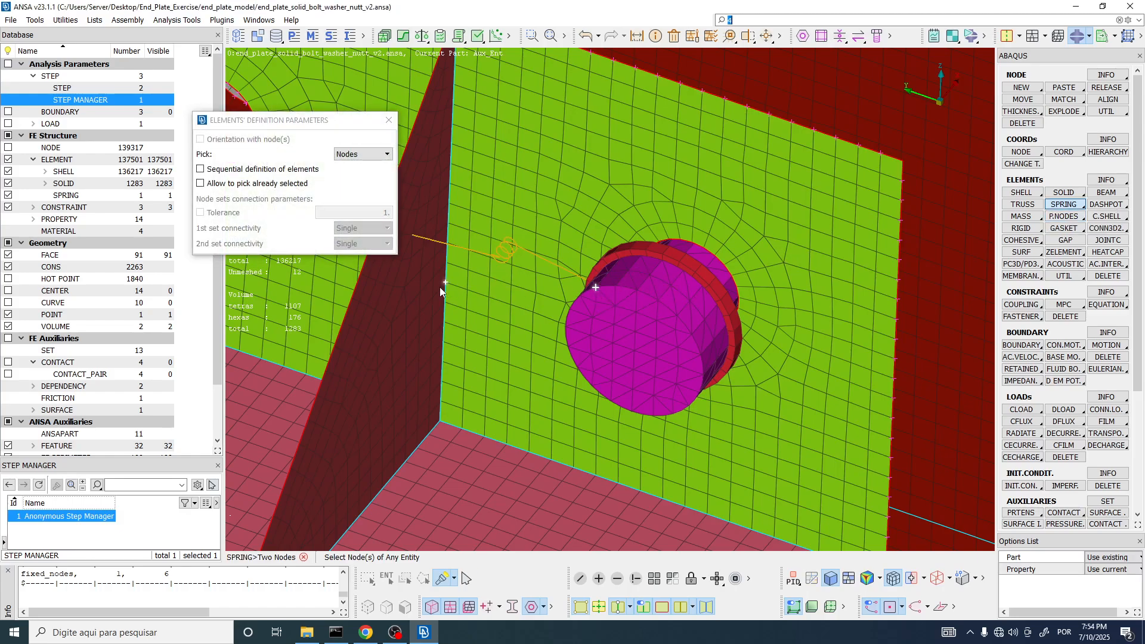
{"action": "left_click", "coordinate": [385, 285]}
{"action": "middle_click", "coordinate": [419, 322]}
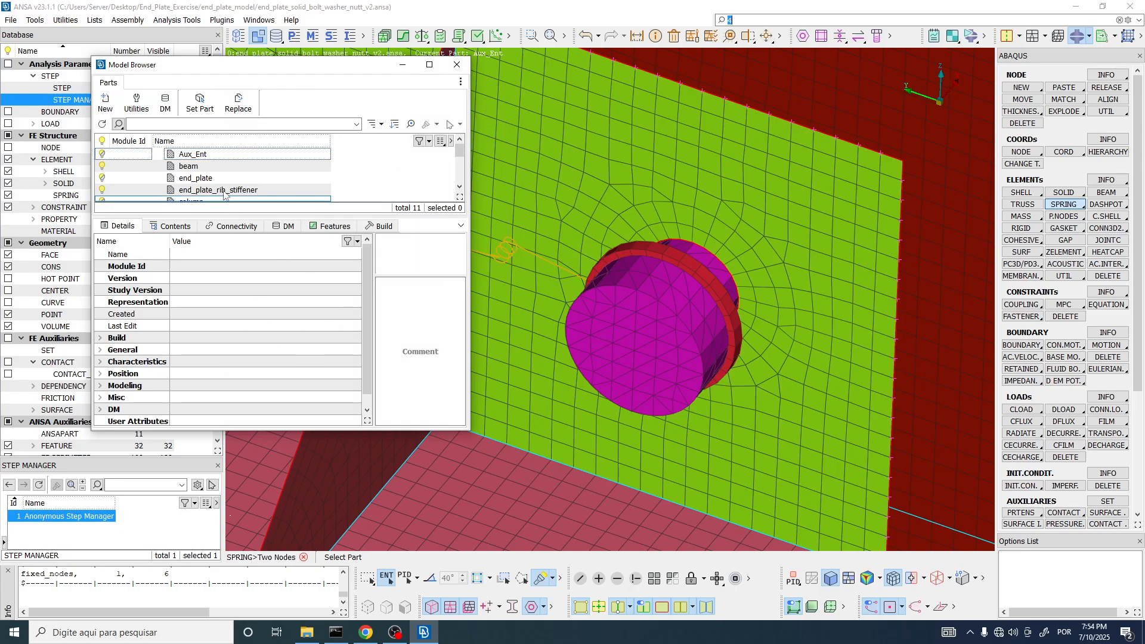
{"action": "double_click", "coordinate": [202, 160]}
{"action": "left_click", "coordinate": [243, 210]}
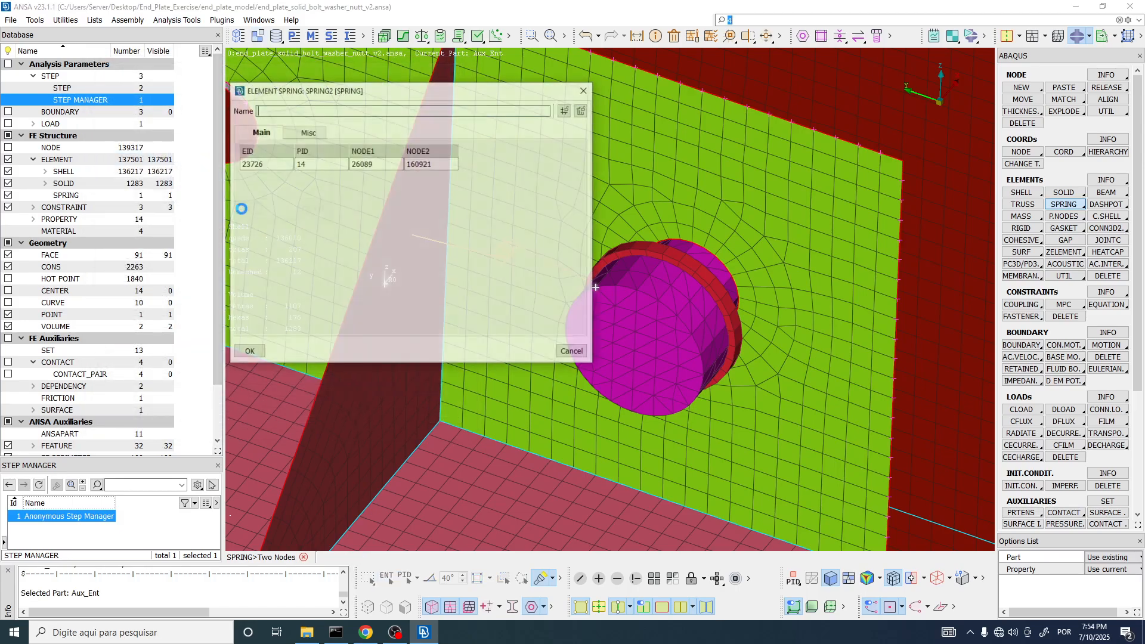
{"action": "mouse_move", "coordinate": [645, 292]}
{"action": "left_mouse_down", "text": "ctrl"}
{"action": "mouse_move", "coordinate": [623, 322]}
{"action": "mouse_move", "coordinate": [627, 299]}
{"action": "left_mouse_up", "text": "ctrl"}
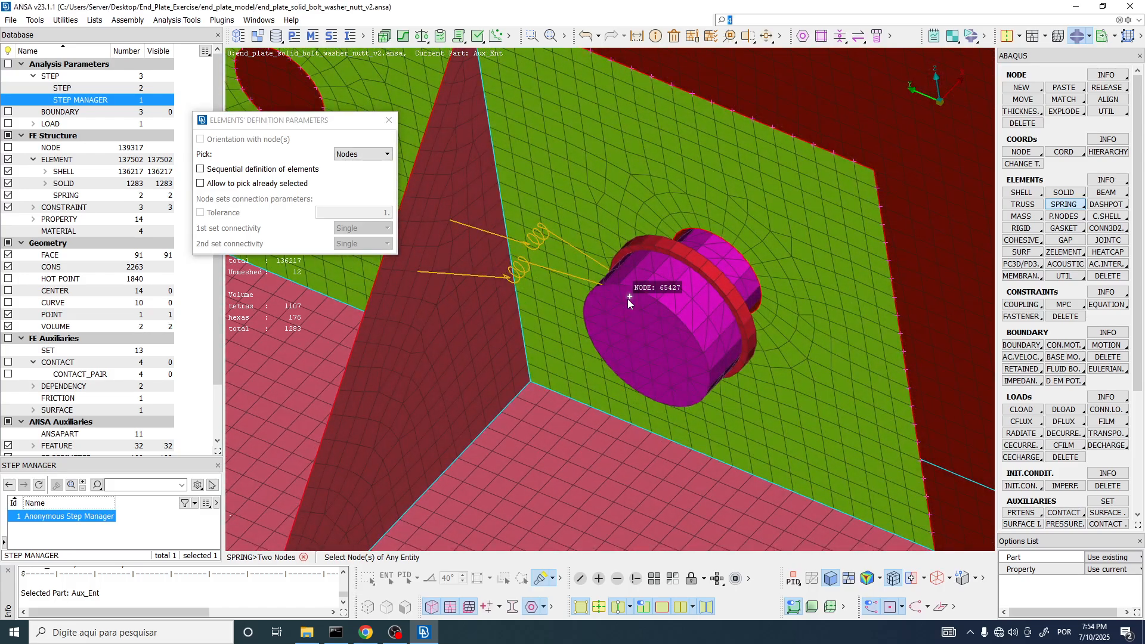
{"action": "key", "text": "Escape"}
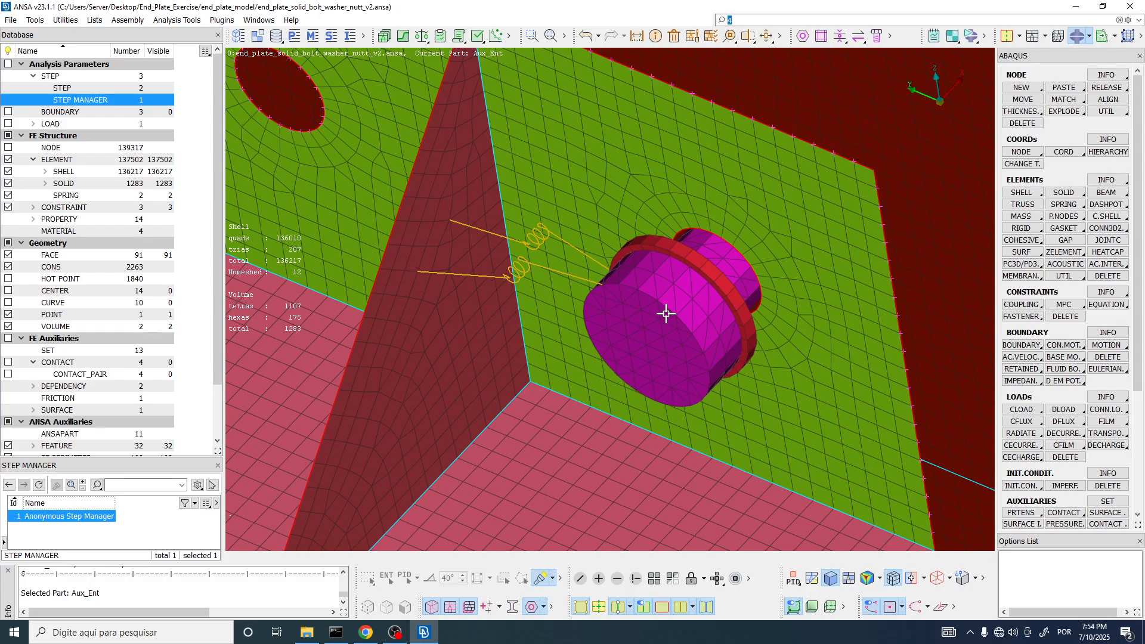
Delete both spring elements together with their released nodes and properties
{"action": "left_click", "coordinate": [66, 196]}
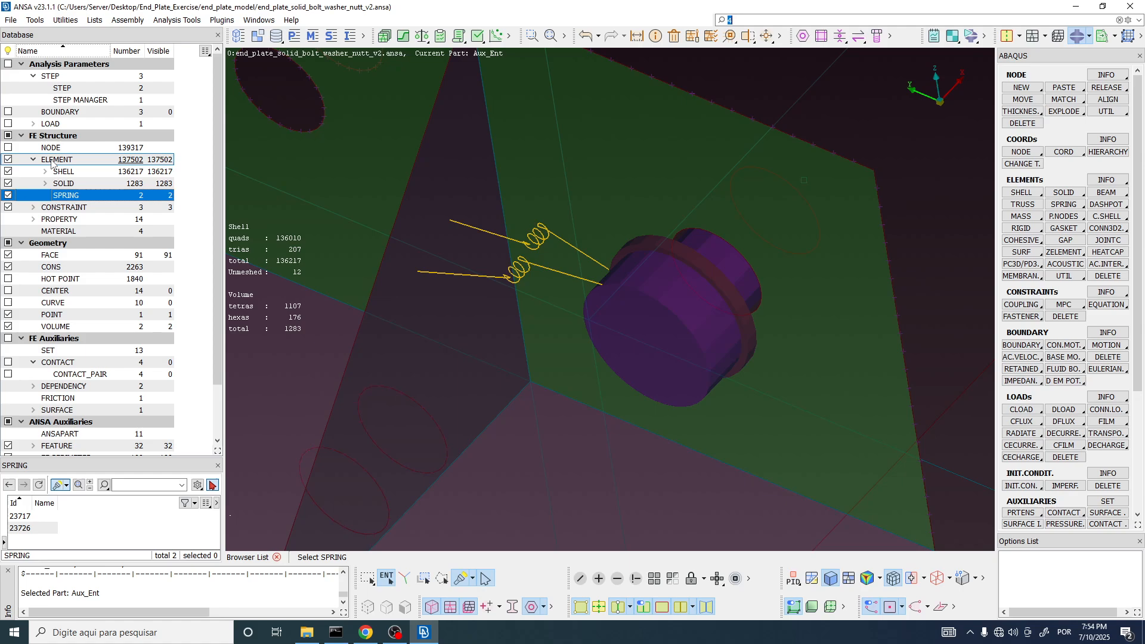
{"action": "left_click", "coordinate": [57, 159]}
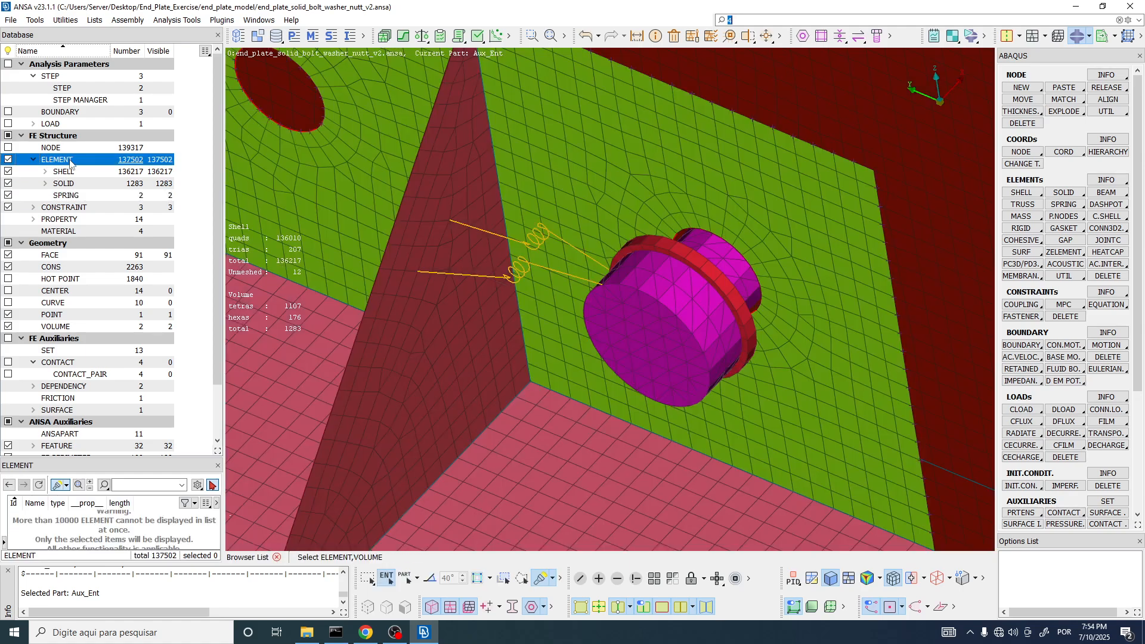
{"action": "left_click", "coordinate": [66, 196]}
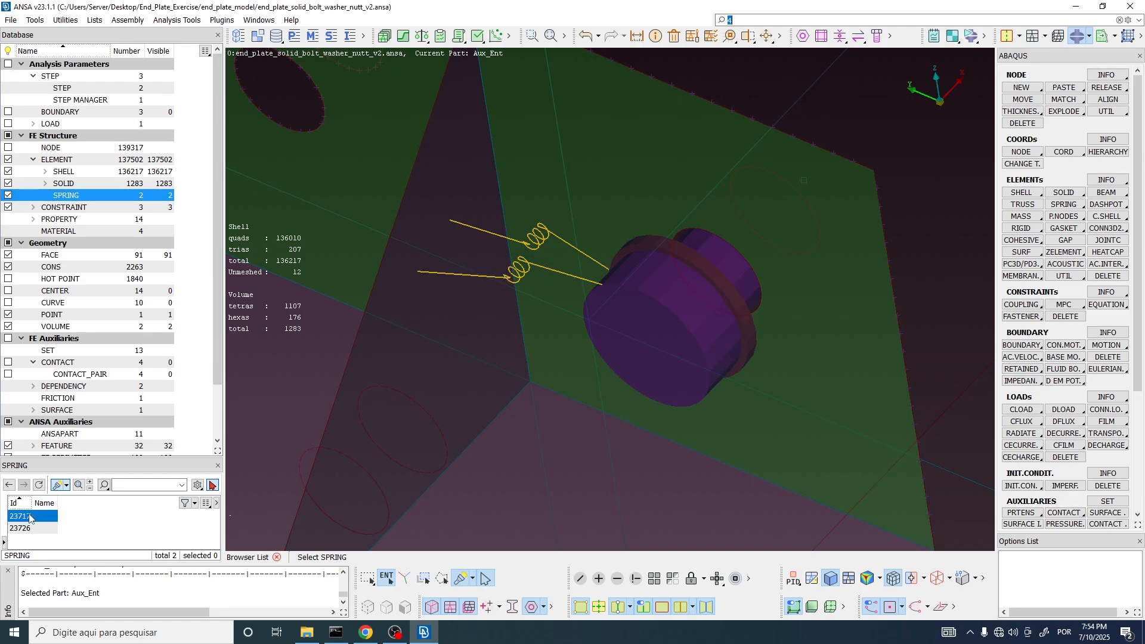
{"action": "left_click", "coordinate": [30, 518]}
{"action": "left_click", "coordinate": [30, 528], "text": "shift"}
{"action": "right_click", "coordinate": [34, 529]}
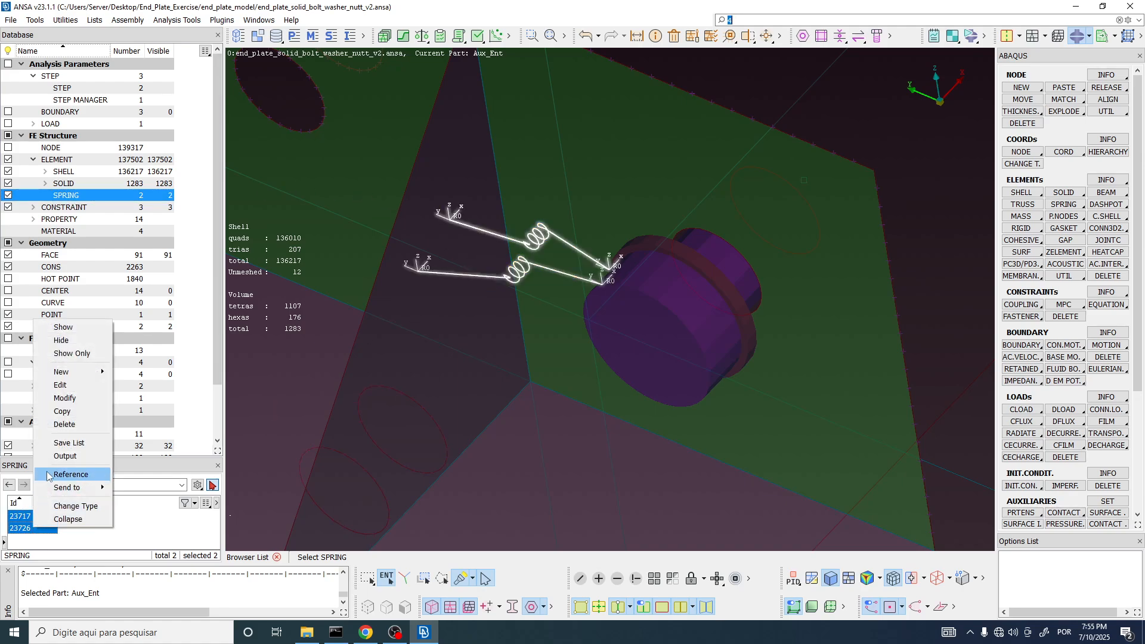
{"action": "left_click", "coordinate": [64, 424]}
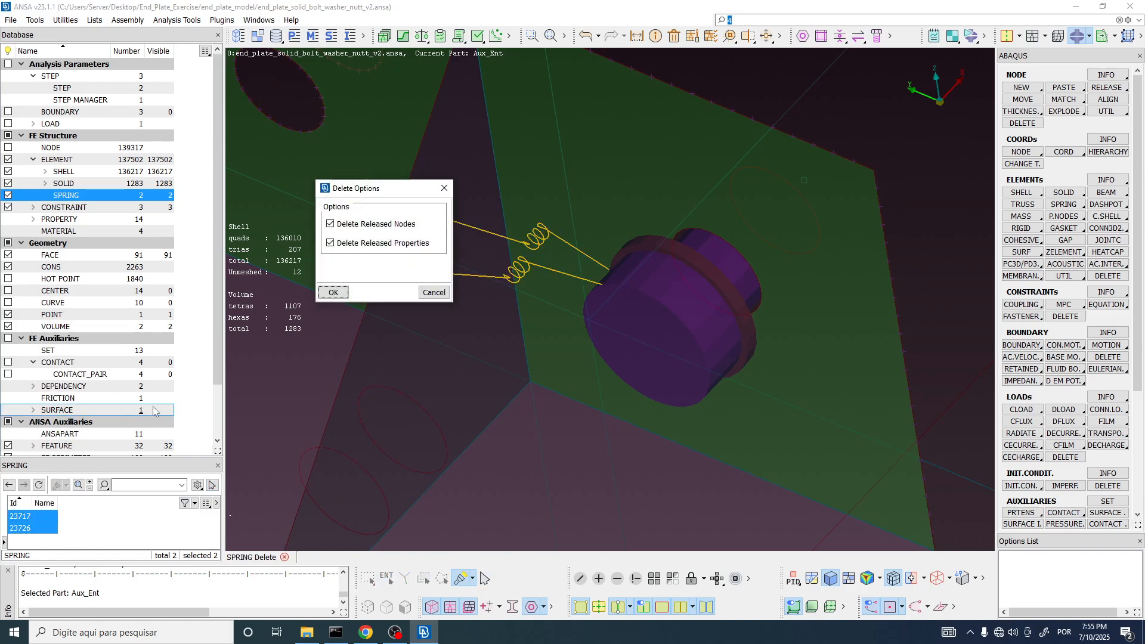
{"action": "left_click", "coordinate": [333, 292]}
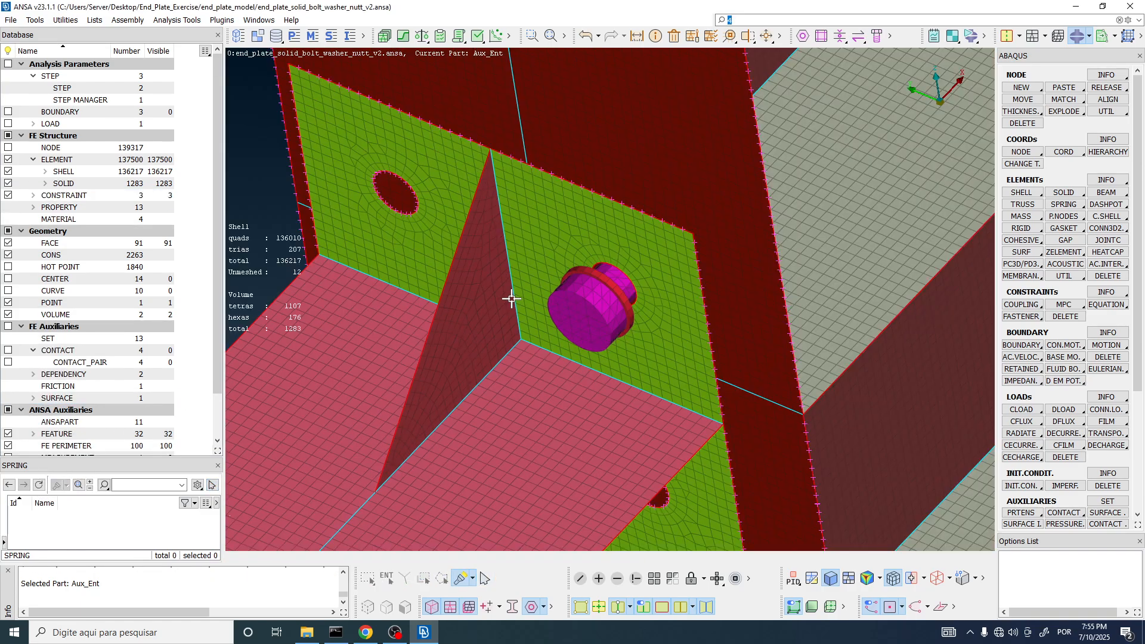
Start a one-node spring on a mesh node on the bolt head's cylindrical side, acting in degree of freedom 1
{"action": "scroll", "coordinate": [1103, 120], "scroll_direction": "down", "scroll_amount": 1}
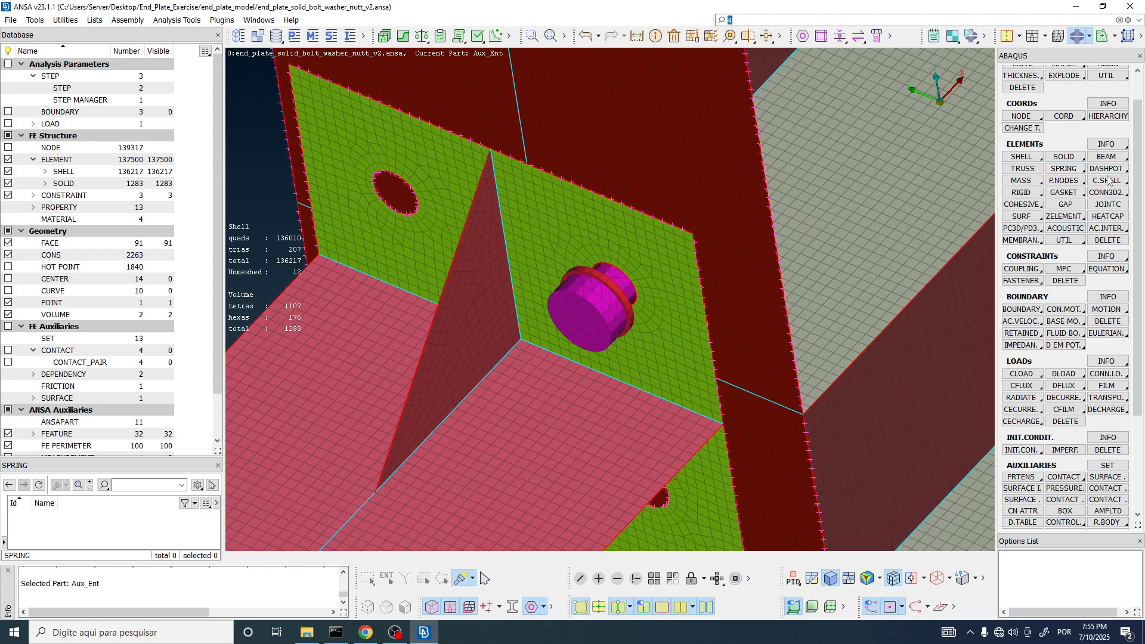
{"action": "left_click", "coordinate": [1071, 171]}
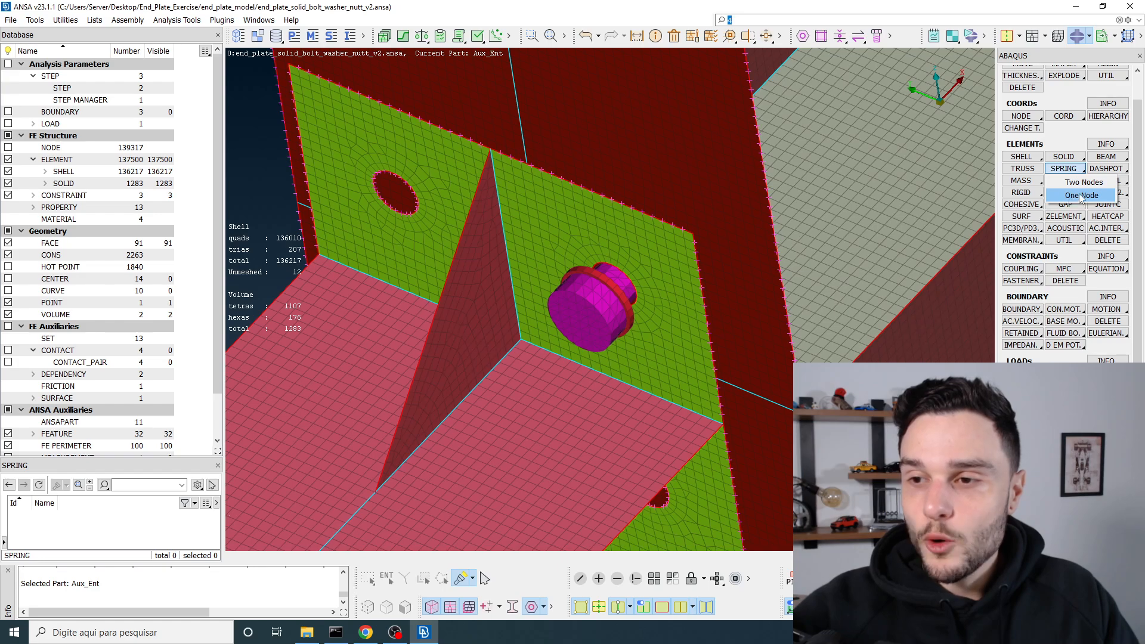
{"action": "left_click", "coordinate": [1081, 196]}
{"action": "scroll", "coordinate": [578, 251], "scroll_direction": "down", "scroll_amount": 3}
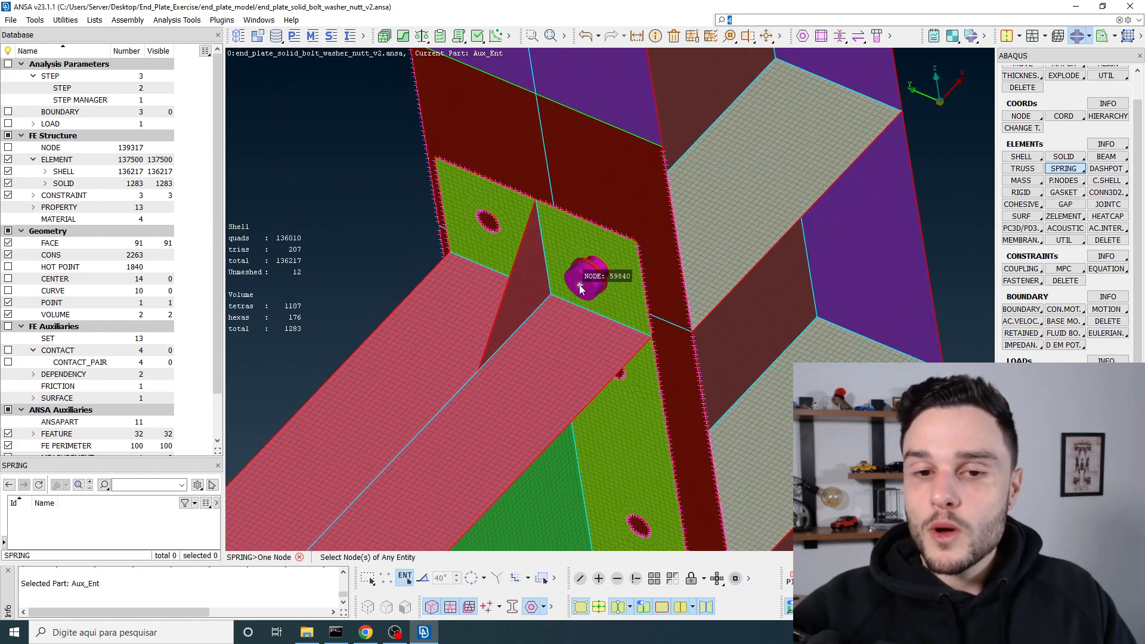
{"action": "scroll", "coordinate": [582, 277], "scroll_direction": "up", "scroll_amount": 6}
{"action": "scroll", "coordinate": [582, 277], "scroll_direction": "up", "scroll_amount": 3}
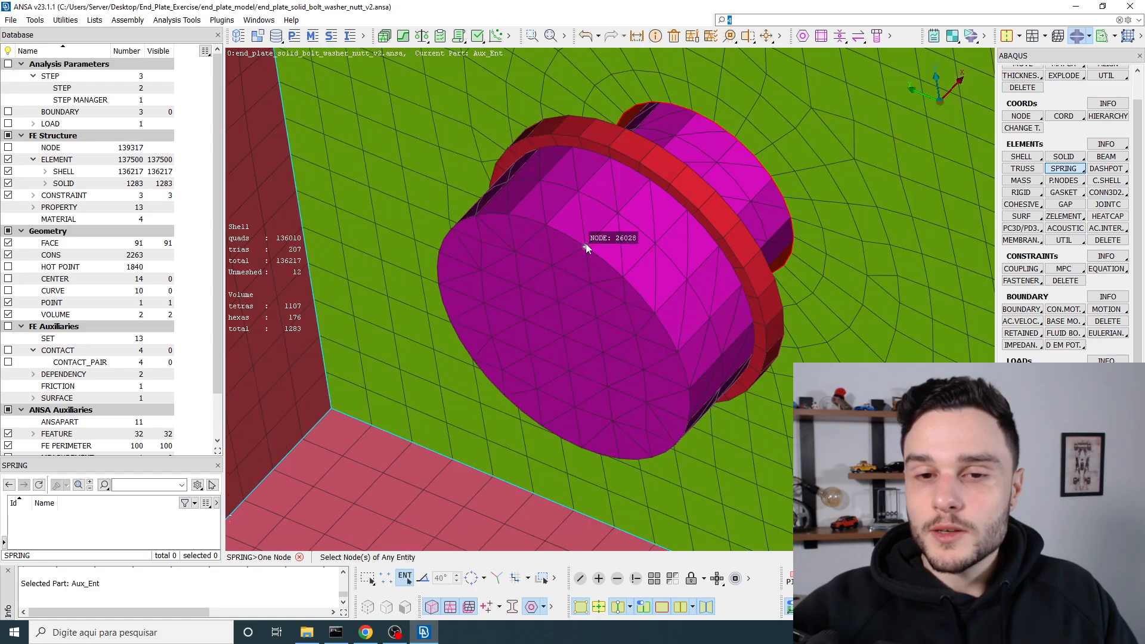
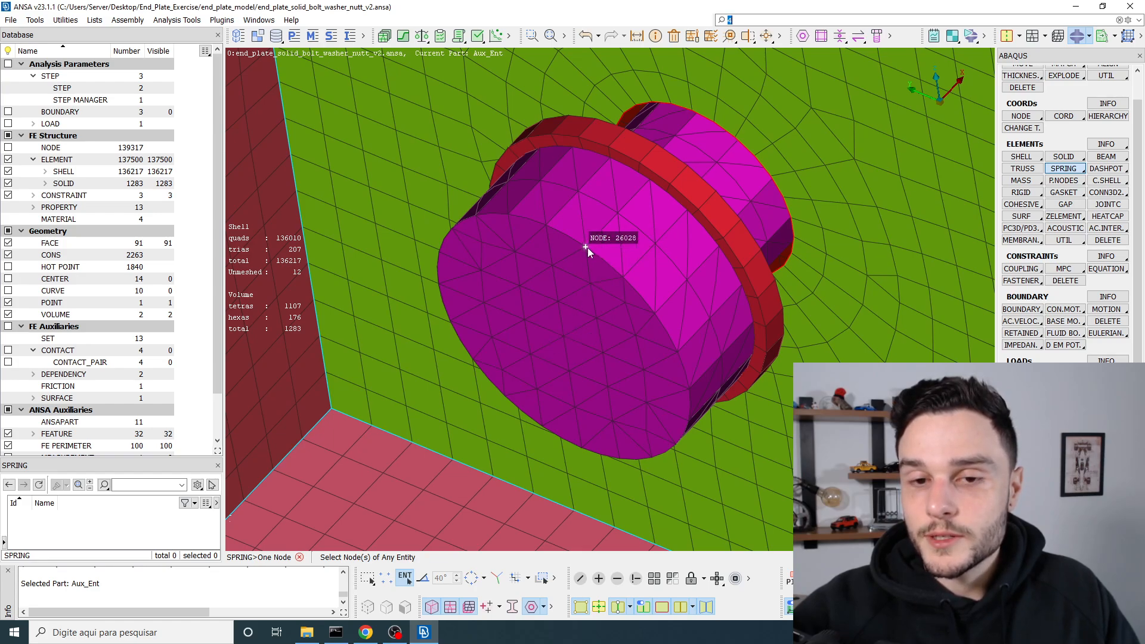
{"action": "scroll", "coordinate": [543, 272], "scroll_direction": "down", "scroll_amount": 3}
{"action": "scroll", "coordinate": [609, 275], "scroll_direction": "up", "scroll_amount": 3}
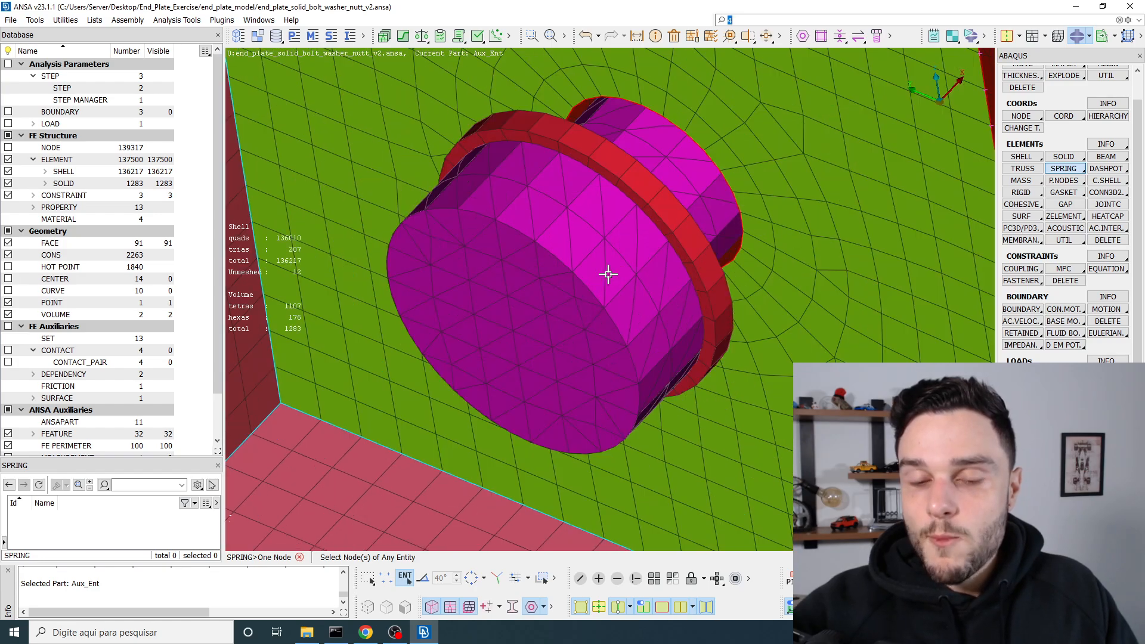
{"action": "mouse_move", "coordinate": [608, 274]}
{"action": "left_mouse_down", "text": "ctrl"}
{"action": "mouse_move", "coordinate": [600, 230]}
{"action": "mouse_move", "coordinate": [604, 256]}
{"action": "left_mouse_up", "text": "ctrl"}
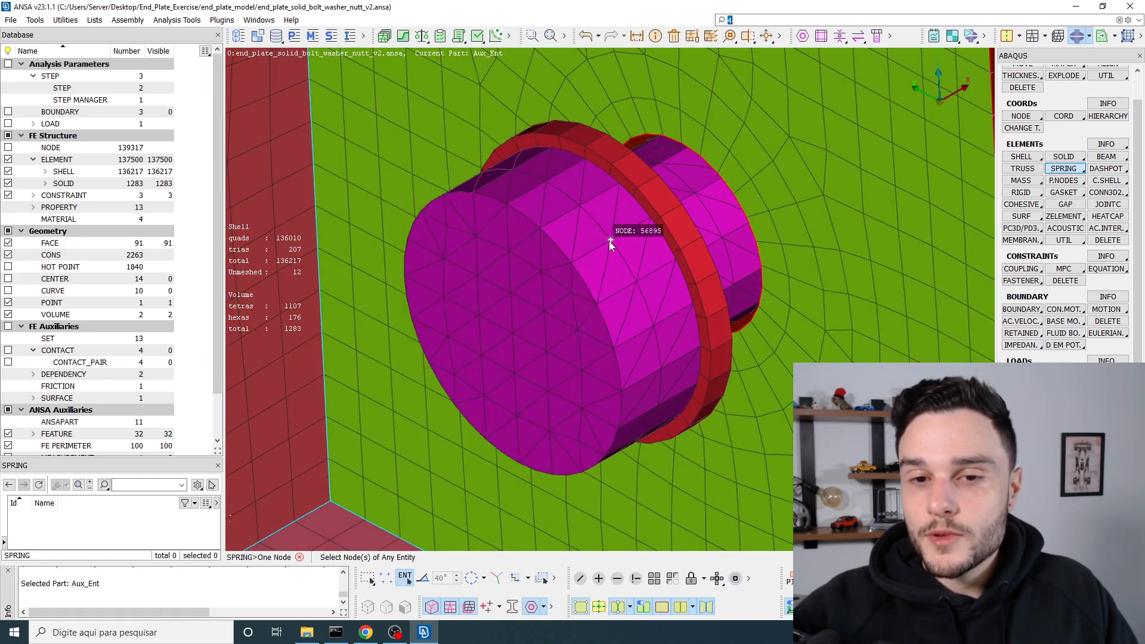
{"action": "left_click", "coordinate": [609, 241]}
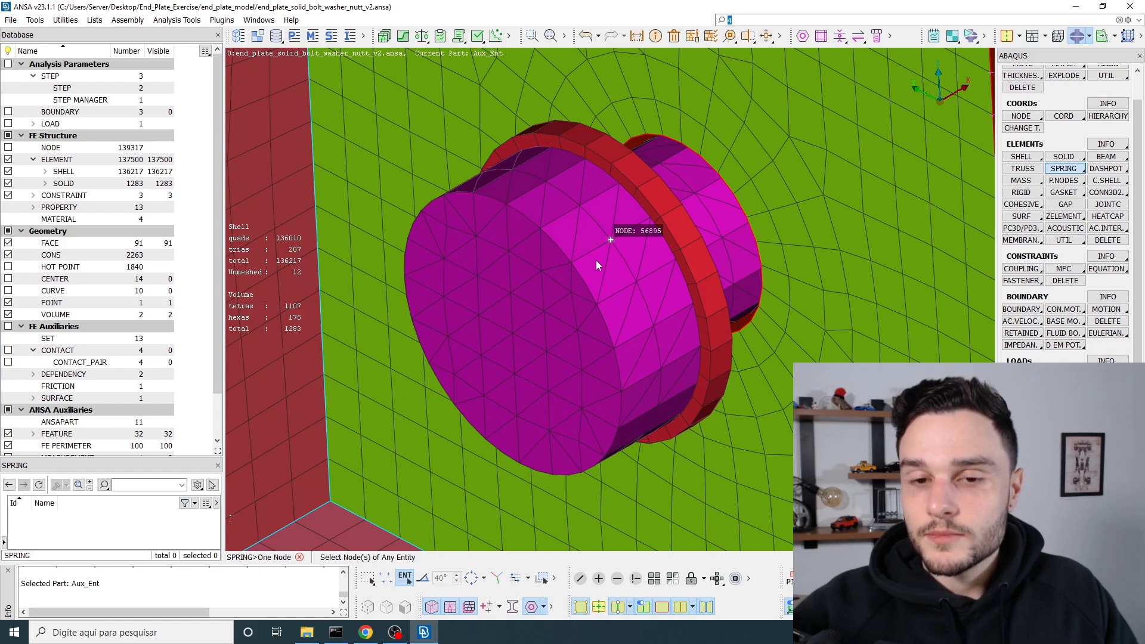
{"action": "middle_click", "coordinate": [480, 283]}
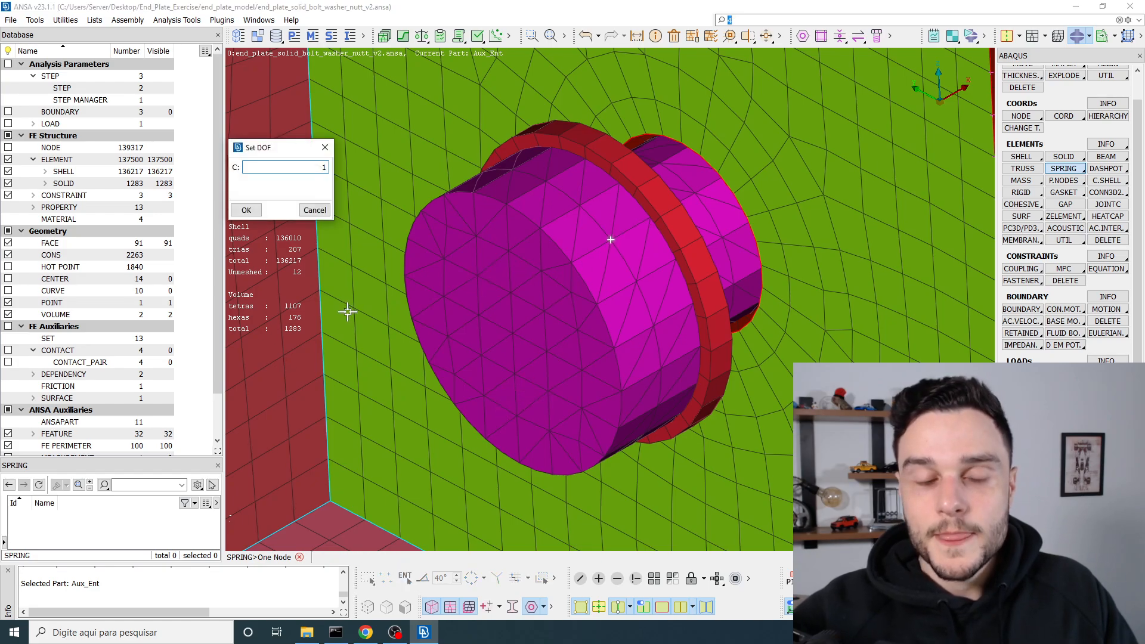
{"action": "left_click_drag", "start_coordinate": [282, 147], "coordinate": [306, 147]}
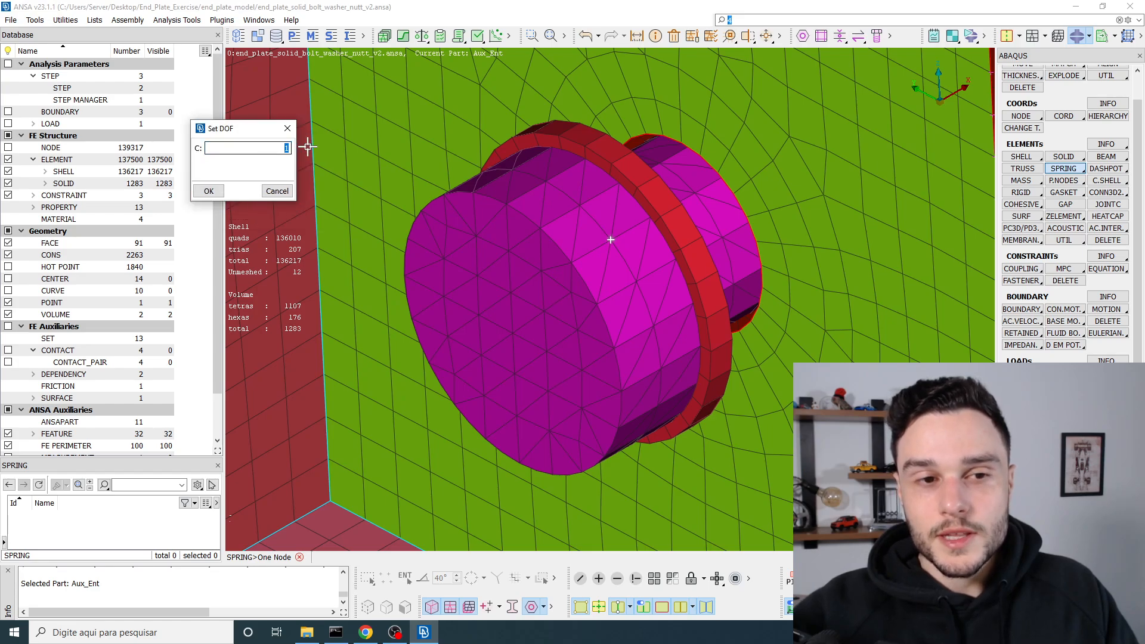
{"action": "left_click", "coordinate": [208, 191]}
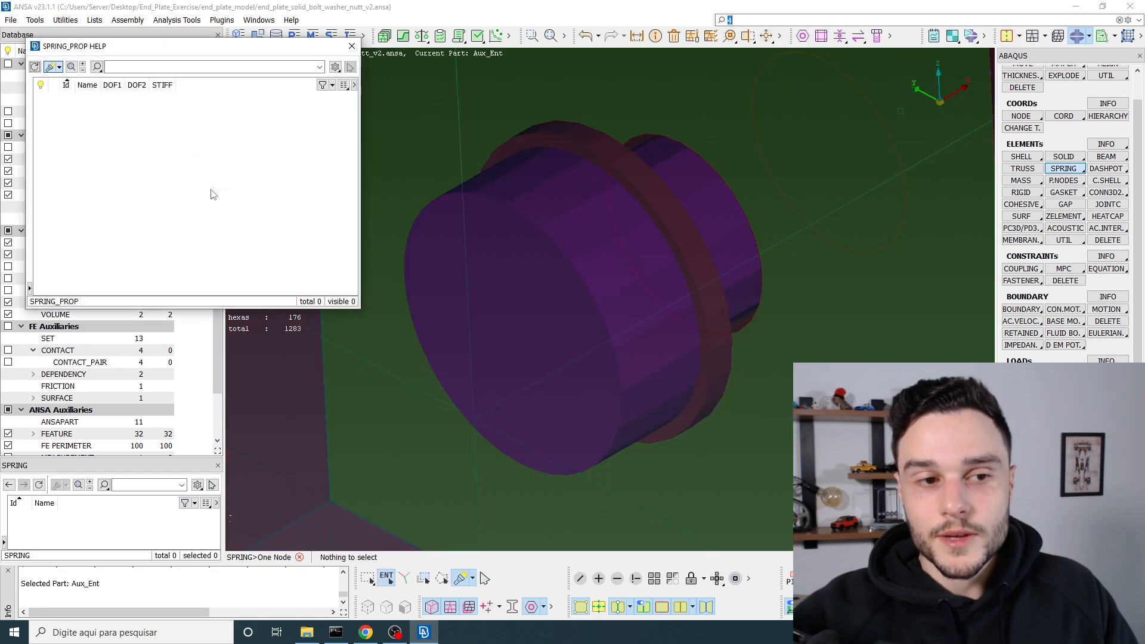
Create a spring property named spring_x with stiffness 5 and DOF 1, and assign it to the new one-node spring
{"action": "right_click", "coordinate": [89, 111]}
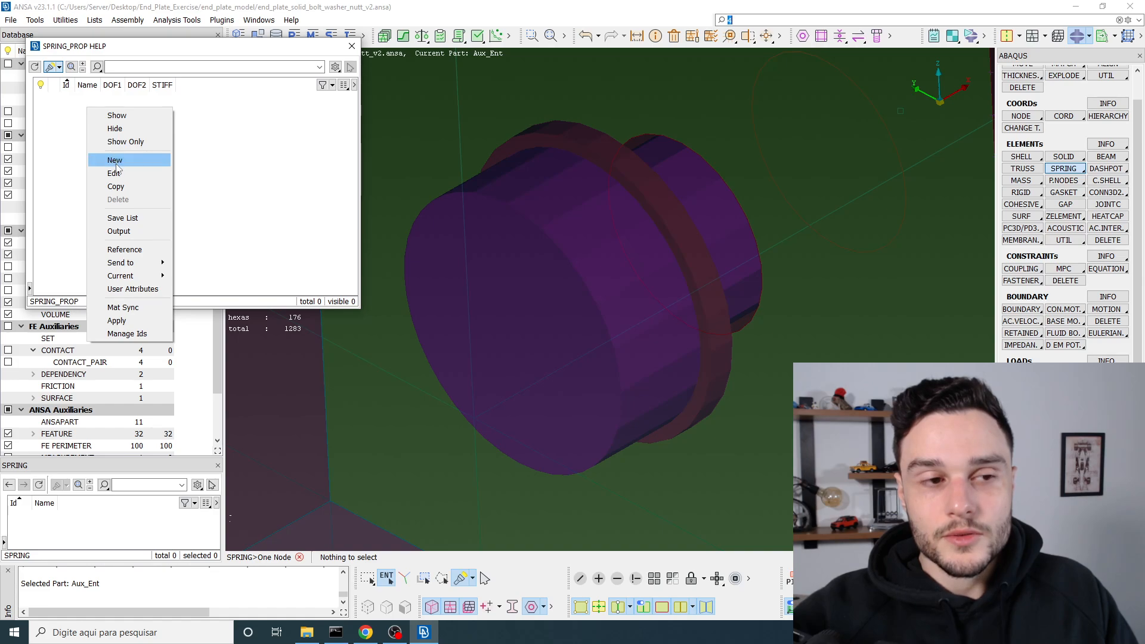
{"action": "left_click", "coordinate": [115, 161]}
{"action": "left_click", "coordinate": [124, 190]}
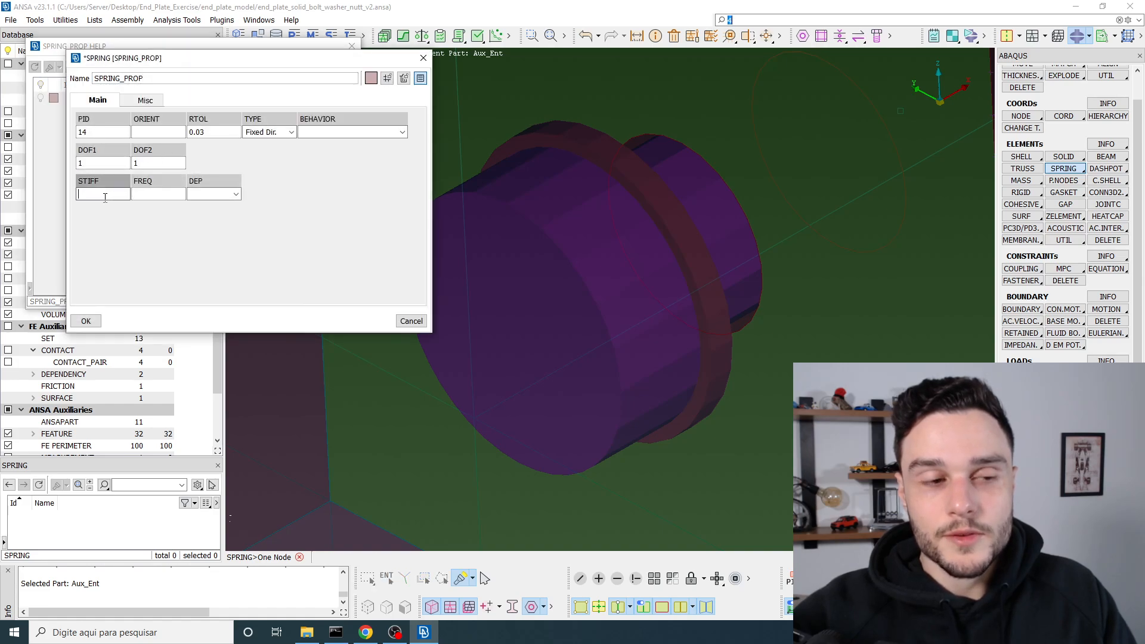
{"action": "type", "text": "5"}
{"action": "key", "text": "Return"}
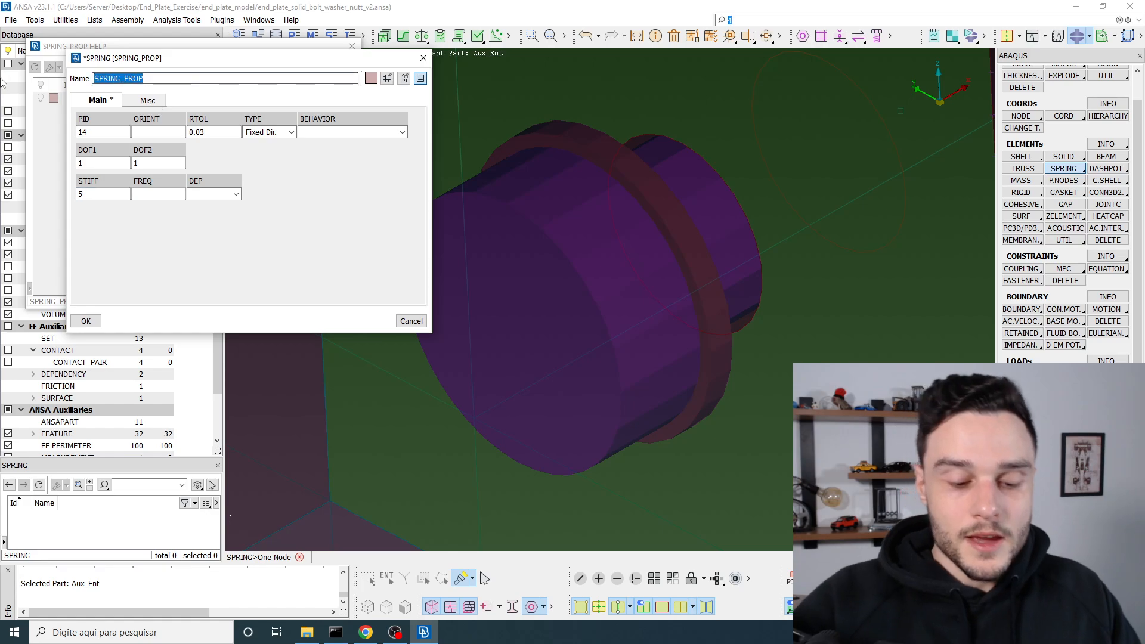
{"action": "type", "text": "spring_x"}
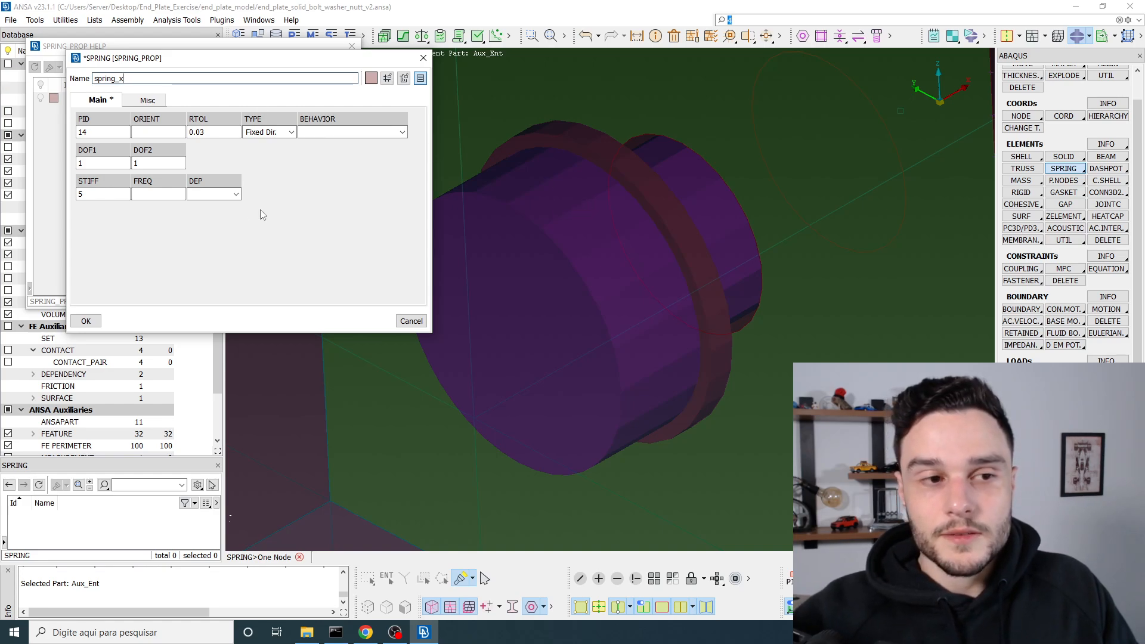
{"action": "left_click", "coordinate": [88, 193]}
{"action": "left_click_drag", "start_coordinate": [86, 164], "coordinate": [65, 163]}
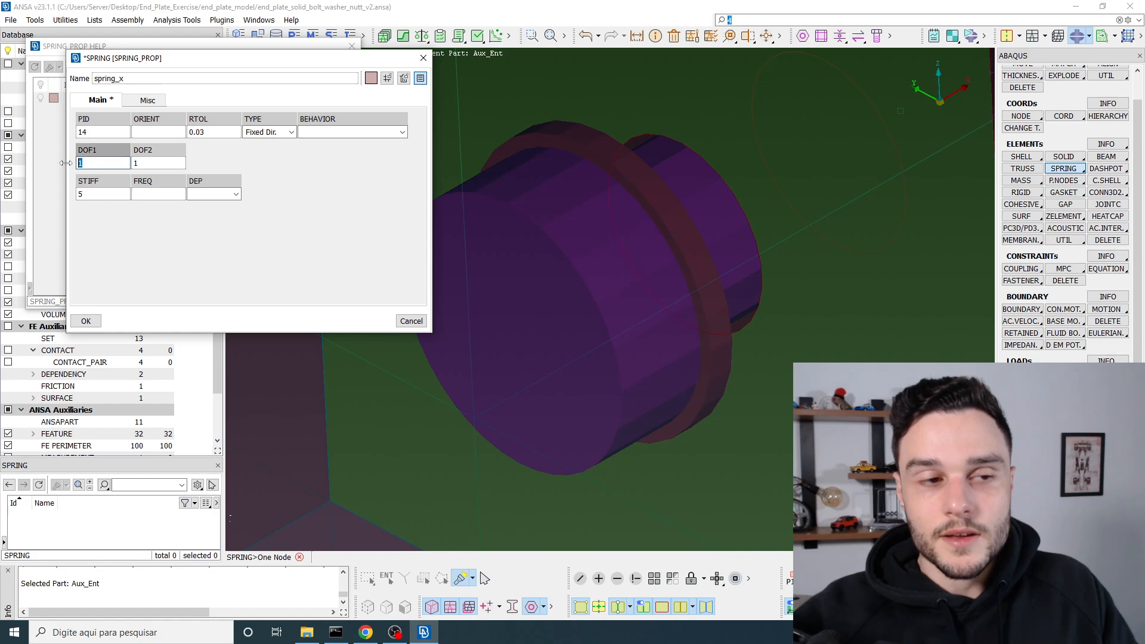
{"action": "left_click", "coordinate": [163, 163]}
{"action": "scroll", "coordinate": [611, 200], "scroll_direction": "down", "scroll_amount": 3}
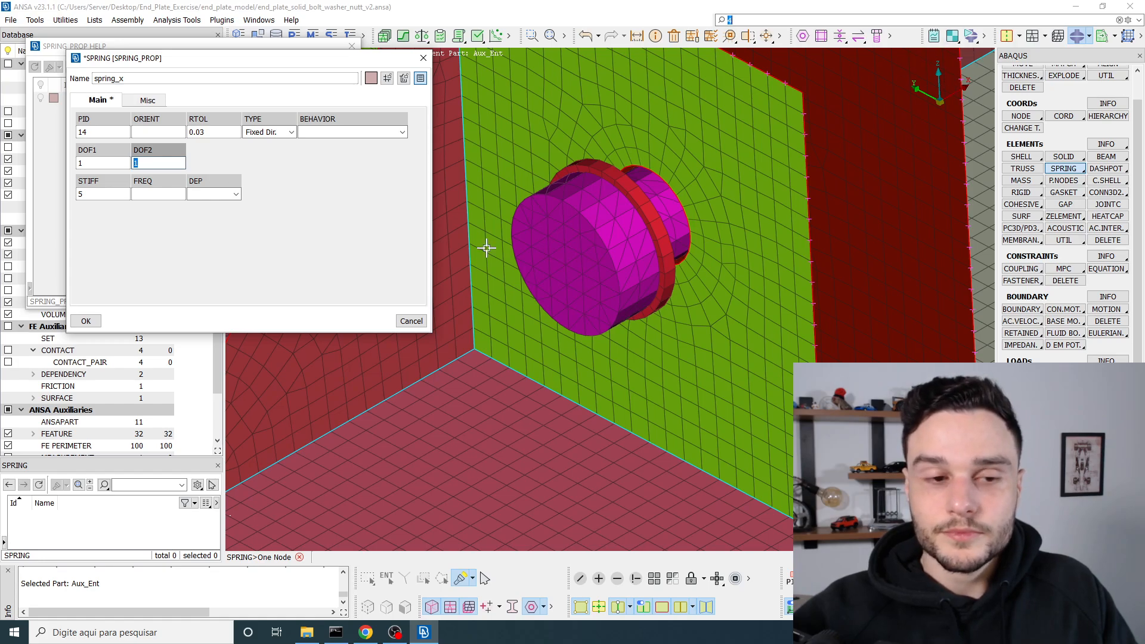
{"action": "left_click", "coordinate": [79, 323]}
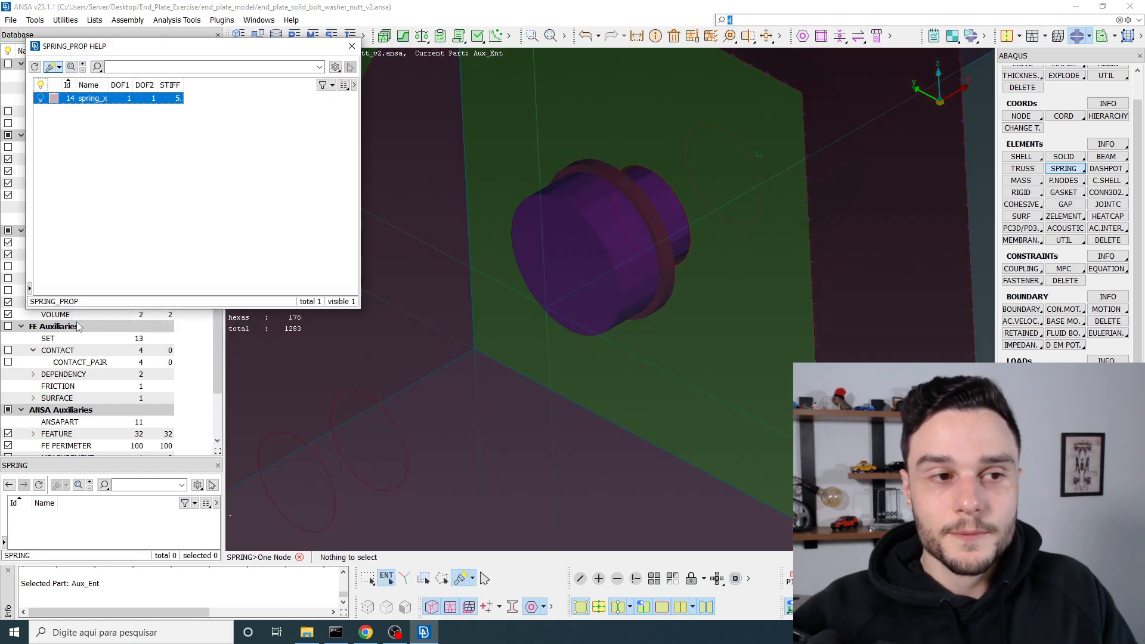
{"action": "double_click", "coordinate": [104, 98]}
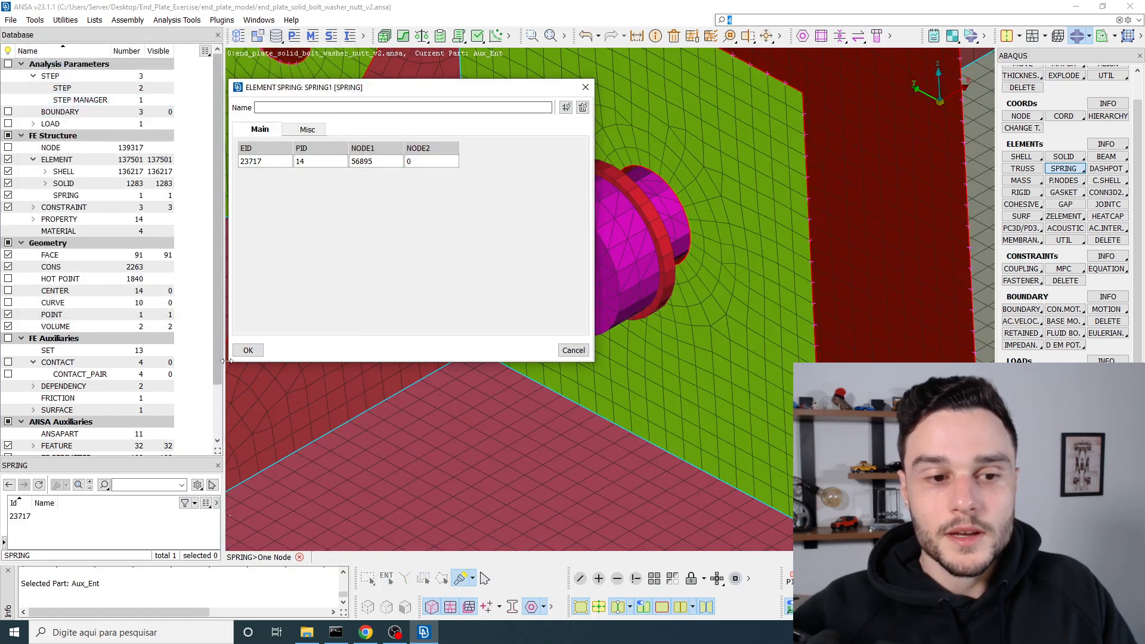
{"action": "left_click", "coordinate": [257, 351]}
Examine the grounded spring on the side of the bolt head
{"action": "scroll", "coordinate": [544, 280], "scroll_direction": "up", "scroll_amount": 6}
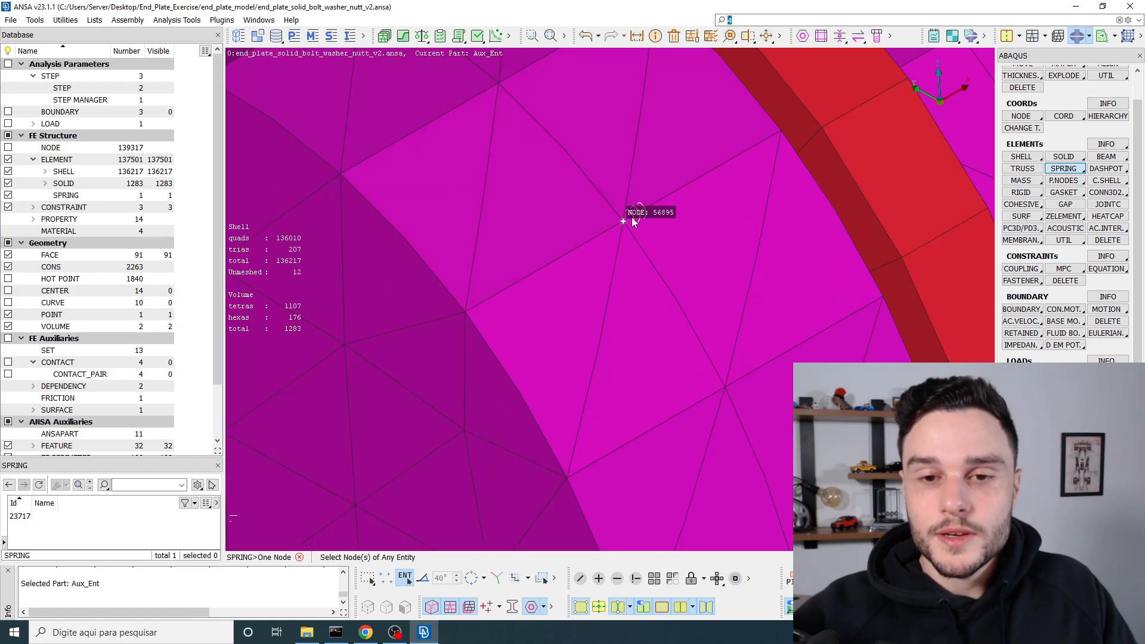
{"action": "left_click", "coordinate": [632, 218]}
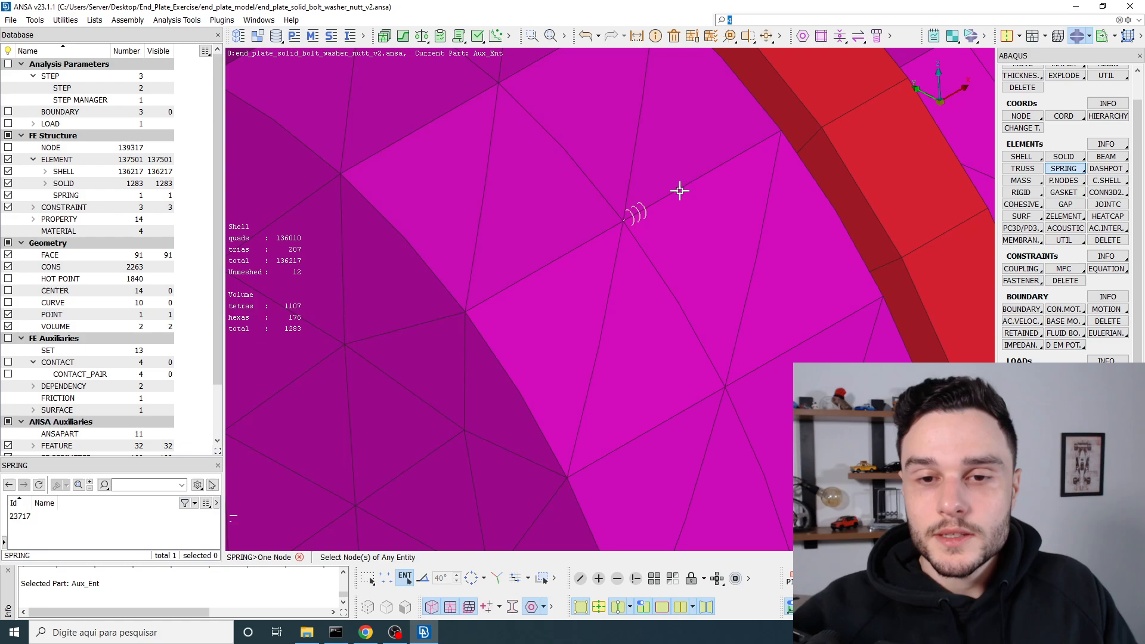
{"action": "scroll", "coordinate": [692, 185], "scroll_direction": "down", "scroll_amount": 5}
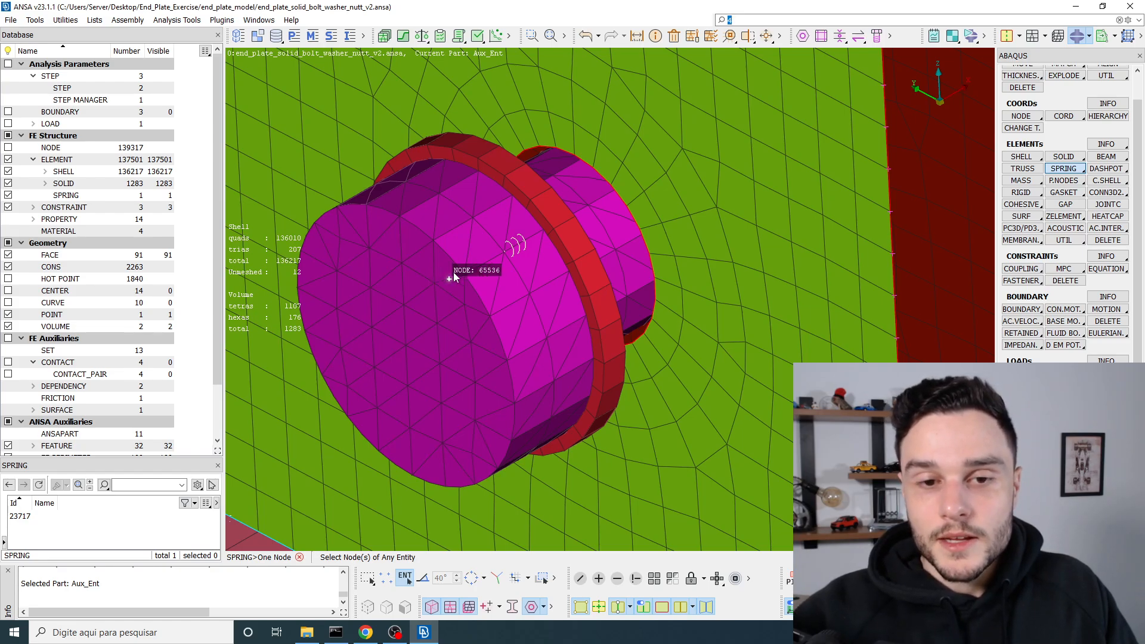
{"action": "scroll", "coordinate": [499, 266], "scroll_direction": "up", "scroll_amount": 3}
{"action": "scroll", "coordinate": [499, 266], "scroll_direction": "down", "scroll_amount": 5}
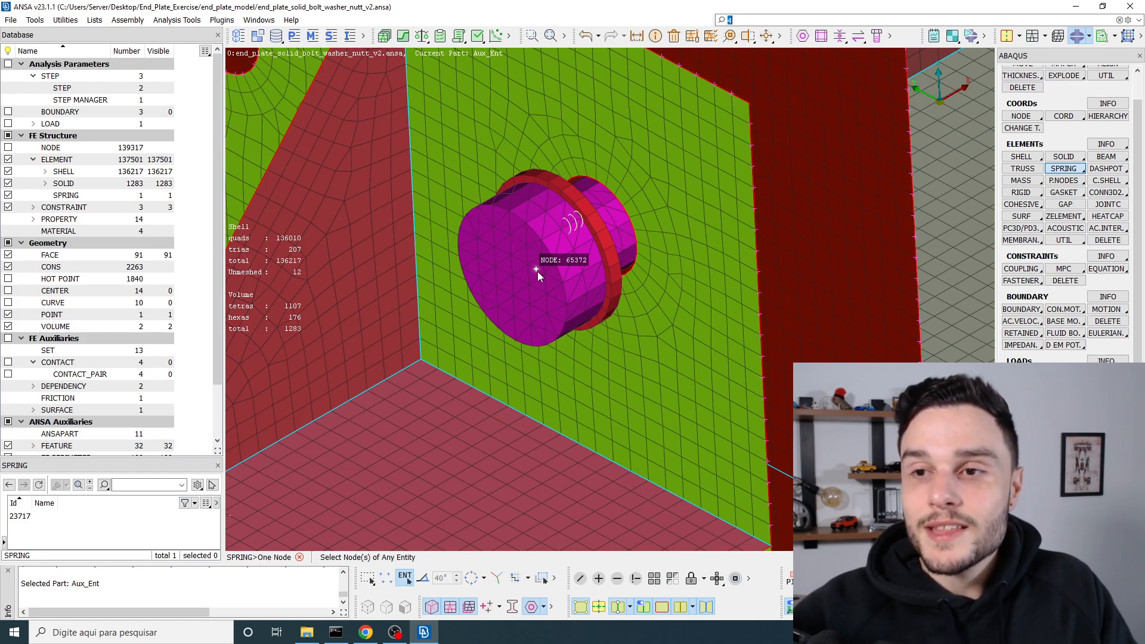
{"action": "scroll", "coordinate": [538, 271], "scroll_direction": "up", "scroll_amount": 2}
{"action": "scroll", "coordinate": [606, 216], "scroll_direction": "up", "scroll_amount": 3}
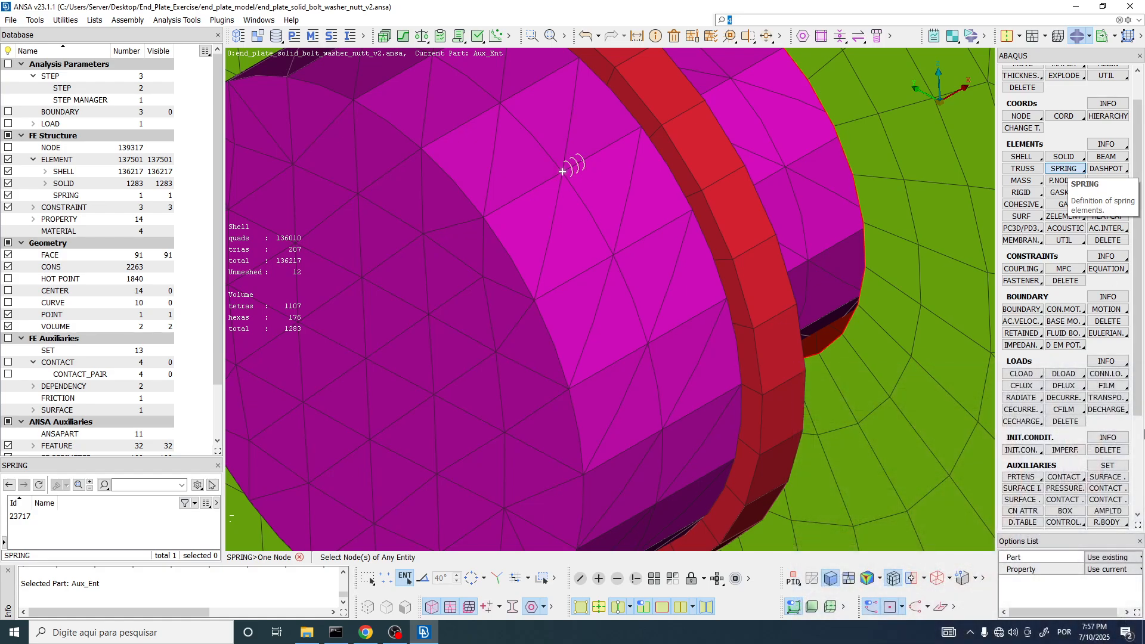
Set the spring tool's Property option to Ask always
{"action": "left_click", "coordinate": [1120, 571]}
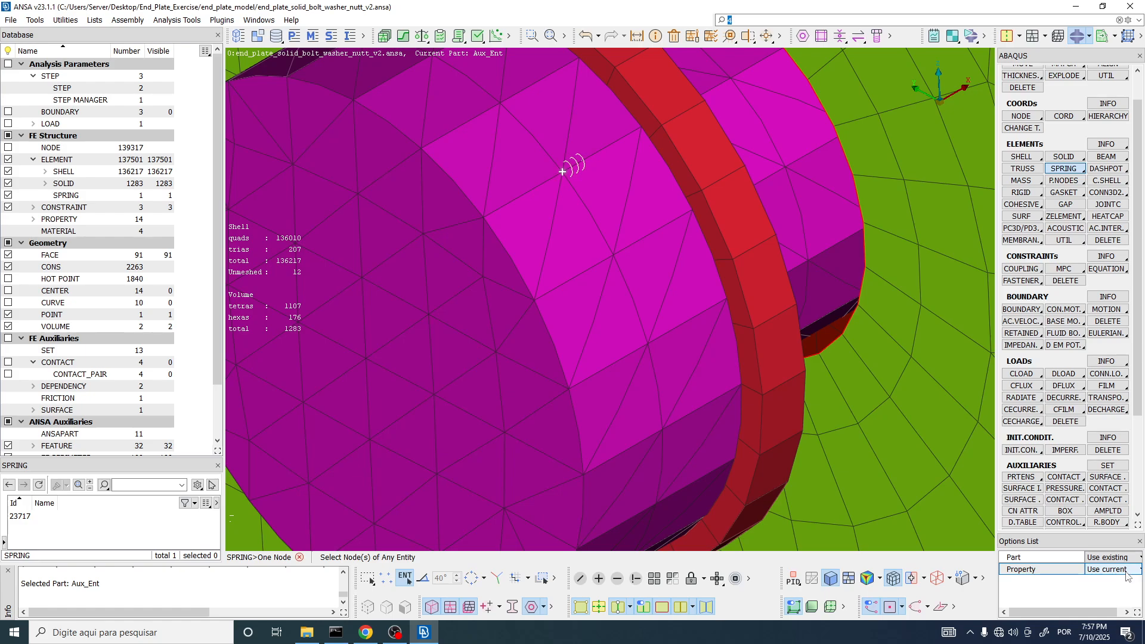
{"action": "left_click", "coordinate": [1121, 576]}
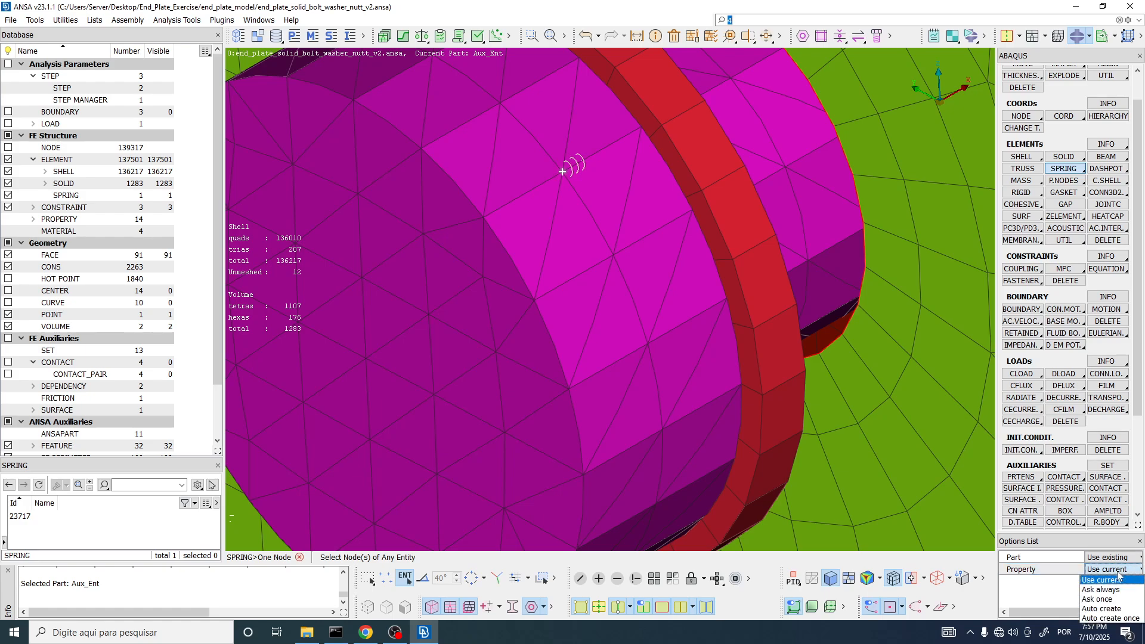
{"action": "left_click", "coordinate": [1111, 592]}
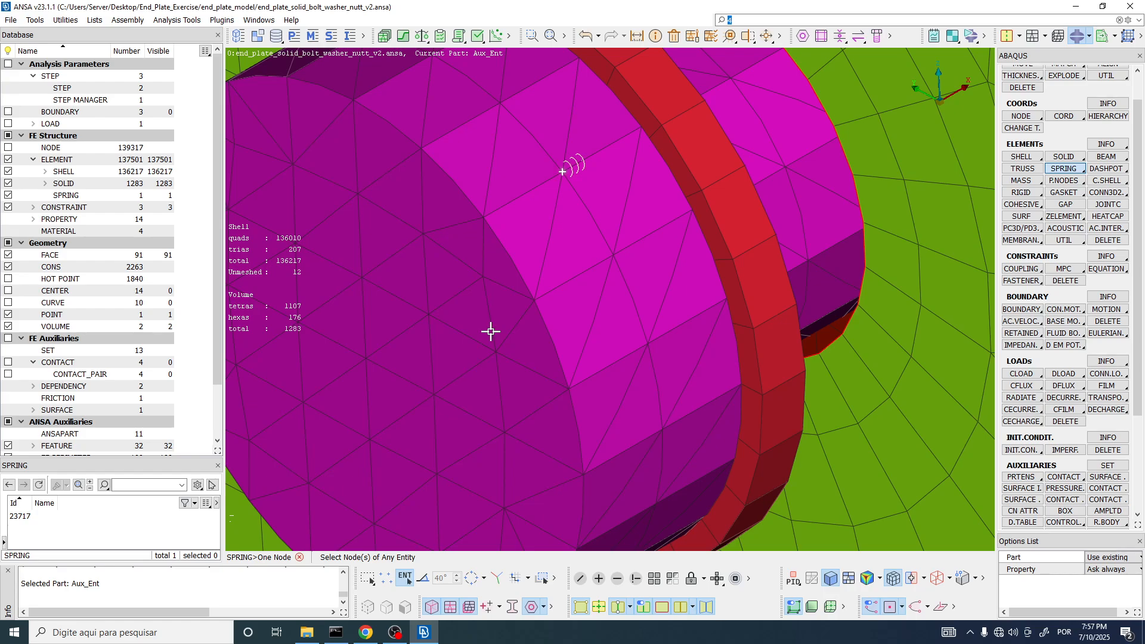
Start a second one-node spring on the same bolt head node, acting in degree of freedom 2
{"action": "scroll", "coordinate": [574, 209], "scroll_direction": "down", "scroll_amount": 5}
{"action": "scroll", "coordinate": [572, 206], "scroll_direction": "up", "scroll_amount": 2}
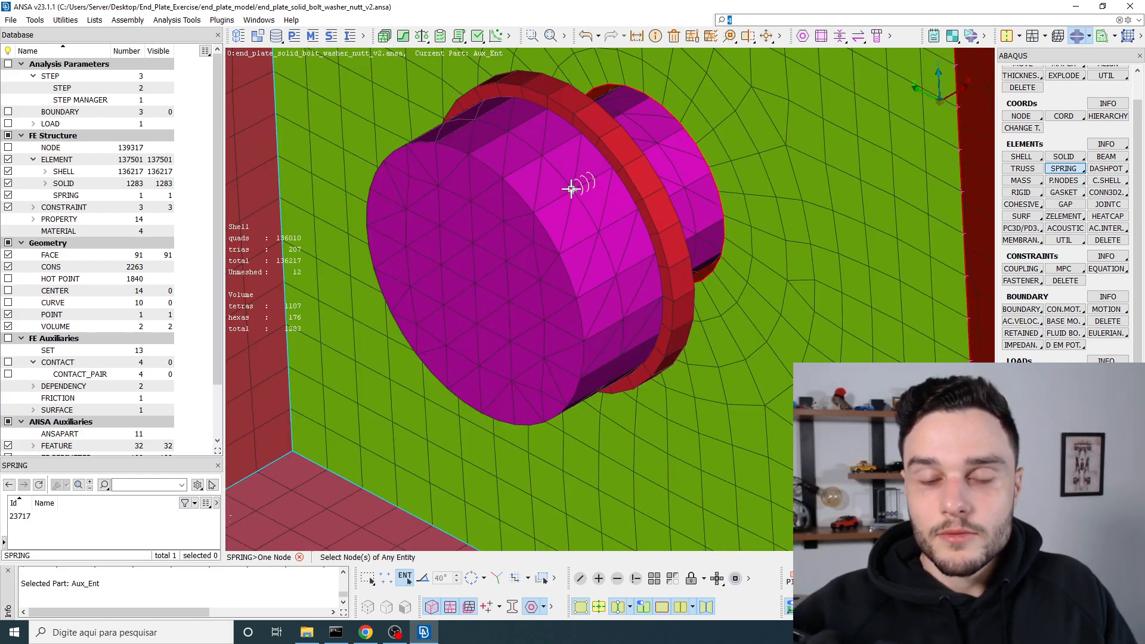
{"action": "left_click", "coordinate": [571, 188]}
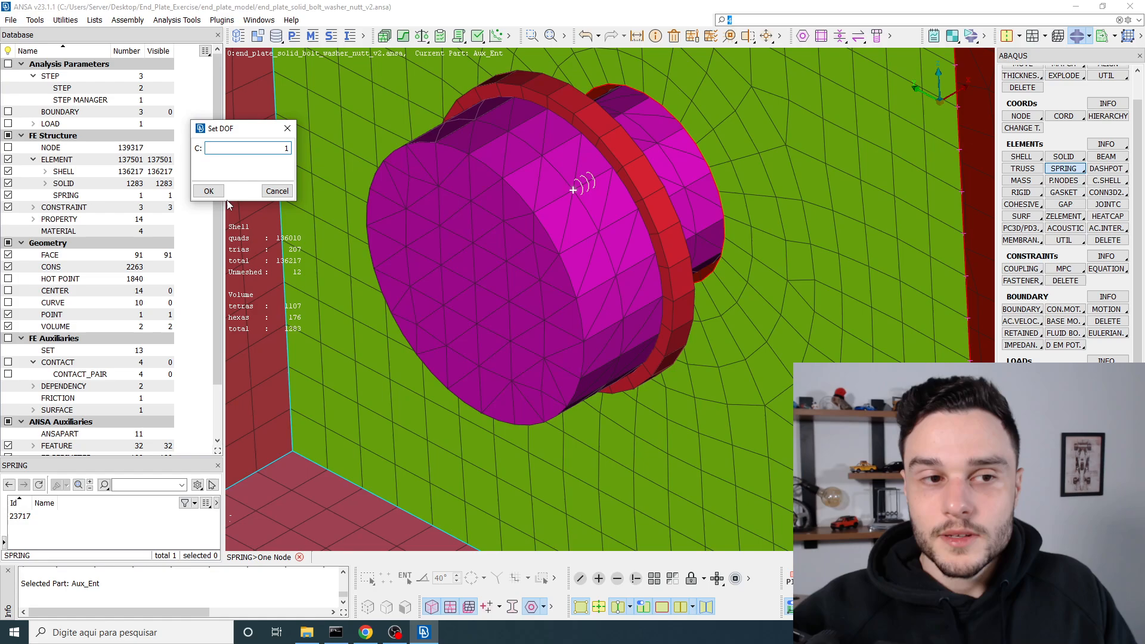
{"action": "type", "text": "2"}
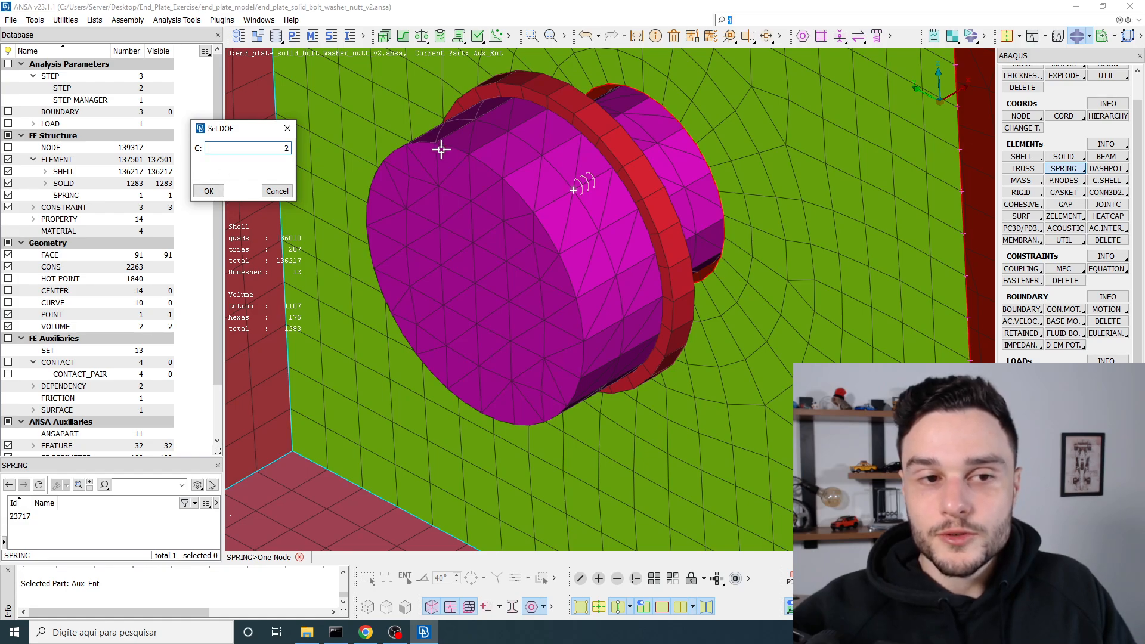
{"action": "left_click", "coordinate": [210, 192]}
Give the second spring's property a stiffness of 5 and the name spring_y, and accept the spring element
{"action": "left_click", "coordinate": [110, 194]}
{"action": "type", "text": "5"}
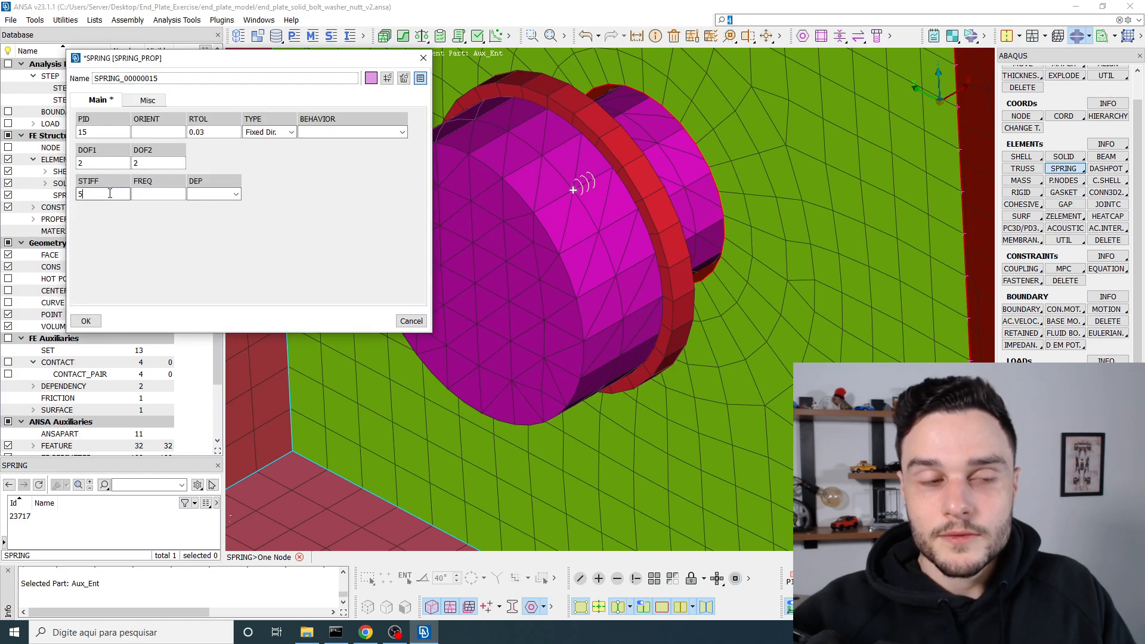
{"action": "left_click_drag", "start_coordinate": [177, 78], "coordinate": [2, 83]}
{"action": "type", "text": "spring_y"}
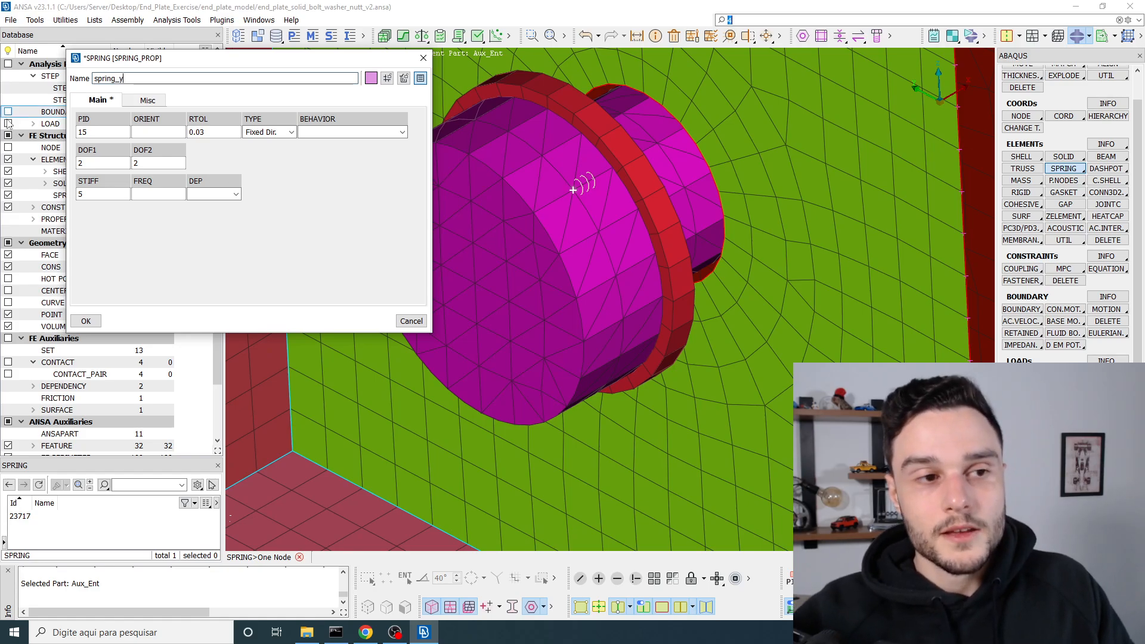
{"action": "left_click", "coordinate": [88, 322]}
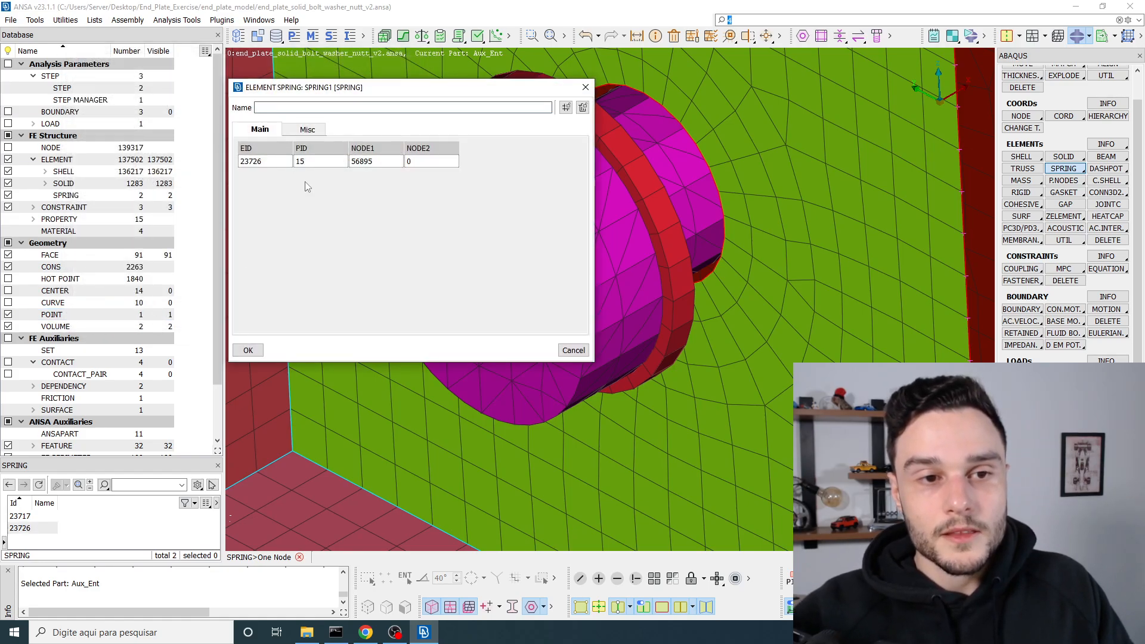
{"action": "left_click", "coordinate": [255, 349]}
Examine the springs at the bolt head node and highlight all spring elements in the model
{"action": "scroll", "coordinate": [576, 186], "scroll_direction": "up", "scroll_amount": 5}
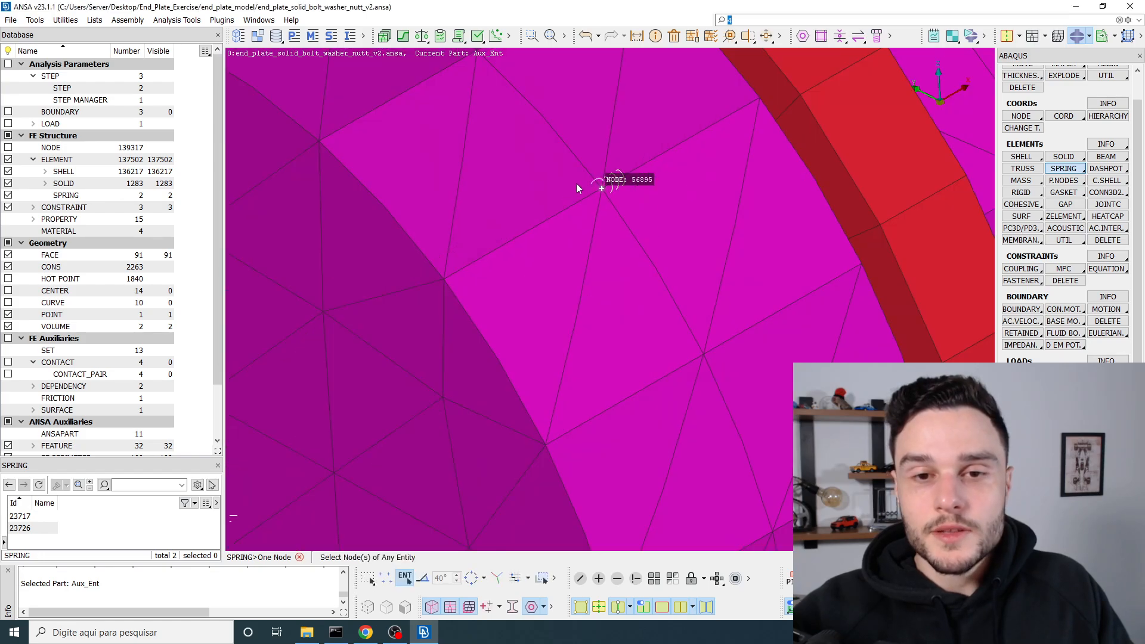
{"action": "scroll", "coordinate": [605, 193], "scroll_direction": "down", "scroll_amount": 4}
{"action": "left_click_drag", "start_coordinate": [600, 213], "coordinate": [601, 210], "text": "ctrl"}
{"action": "left_click", "coordinate": [67, 196]}
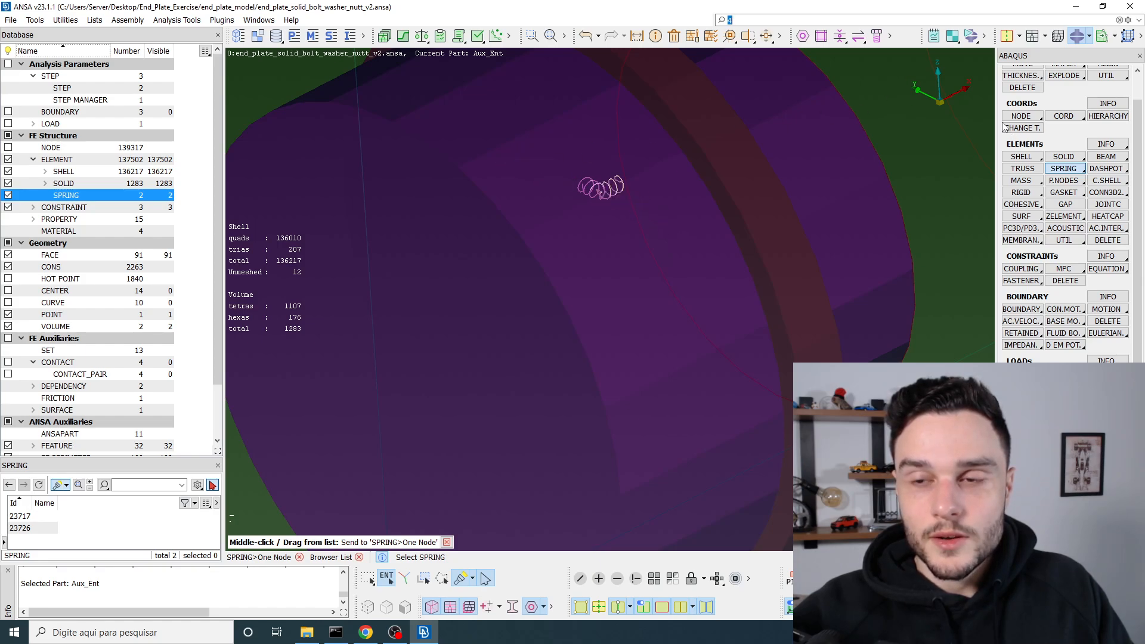
Start a third one-node spring on the same bolt head node, acting in degree of freedom 3
{"action": "scroll", "coordinate": [473, 300], "scroll_direction": "down", "scroll_amount": 5}
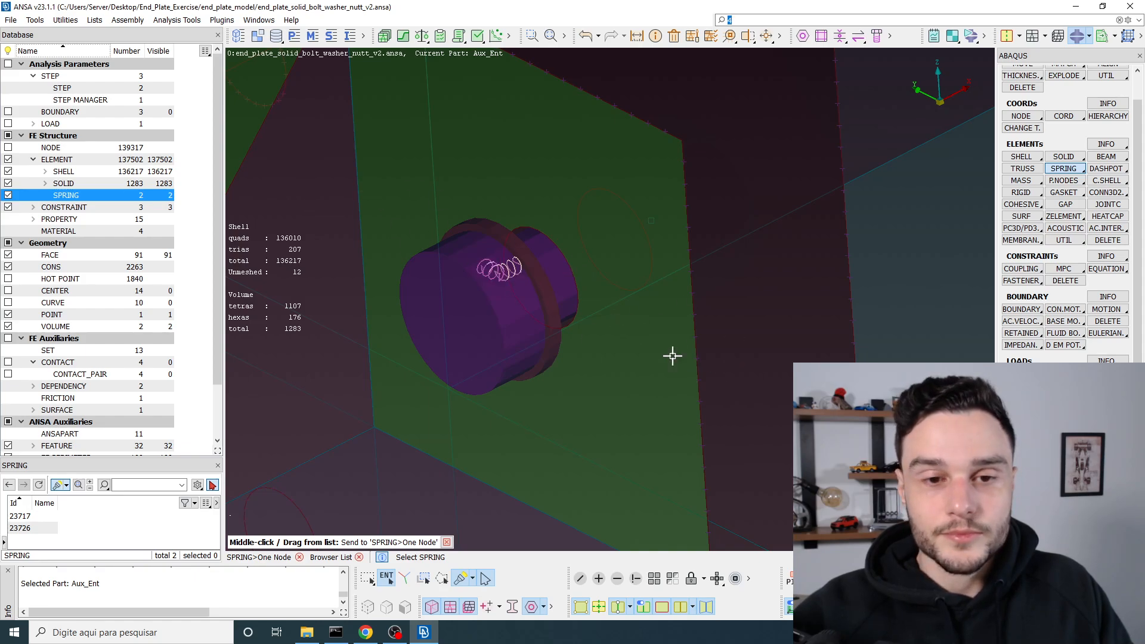
{"action": "scroll", "coordinate": [537, 293], "scroll_direction": "up", "scroll_amount": 4}
{"action": "scroll", "coordinate": [421, 203], "scroll_direction": "down", "scroll_amount": 3}
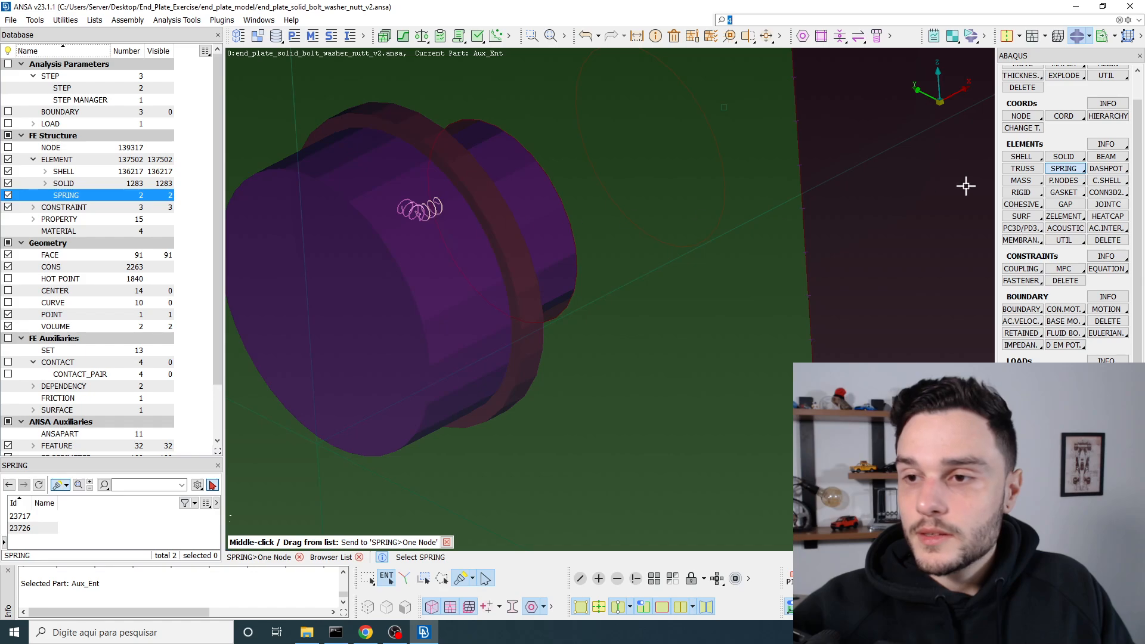
{"action": "left_click", "coordinate": [1062, 171]}
{"action": "left_click", "coordinate": [1080, 195]}
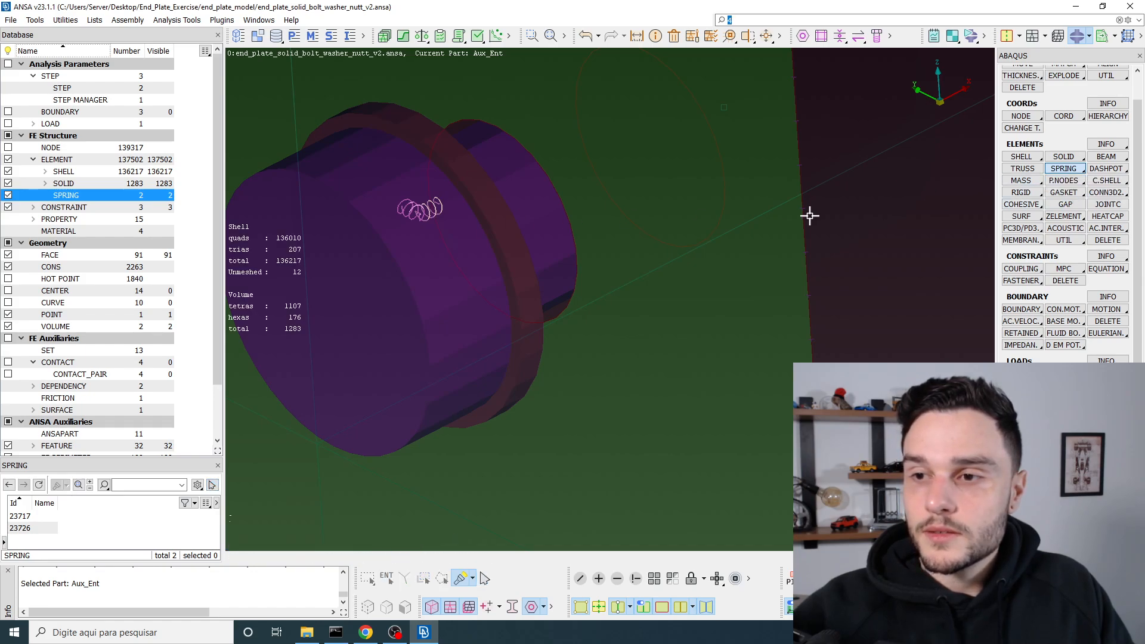
{"action": "scroll", "coordinate": [376, 231], "scroll_direction": "up", "scroll_amount": 3}
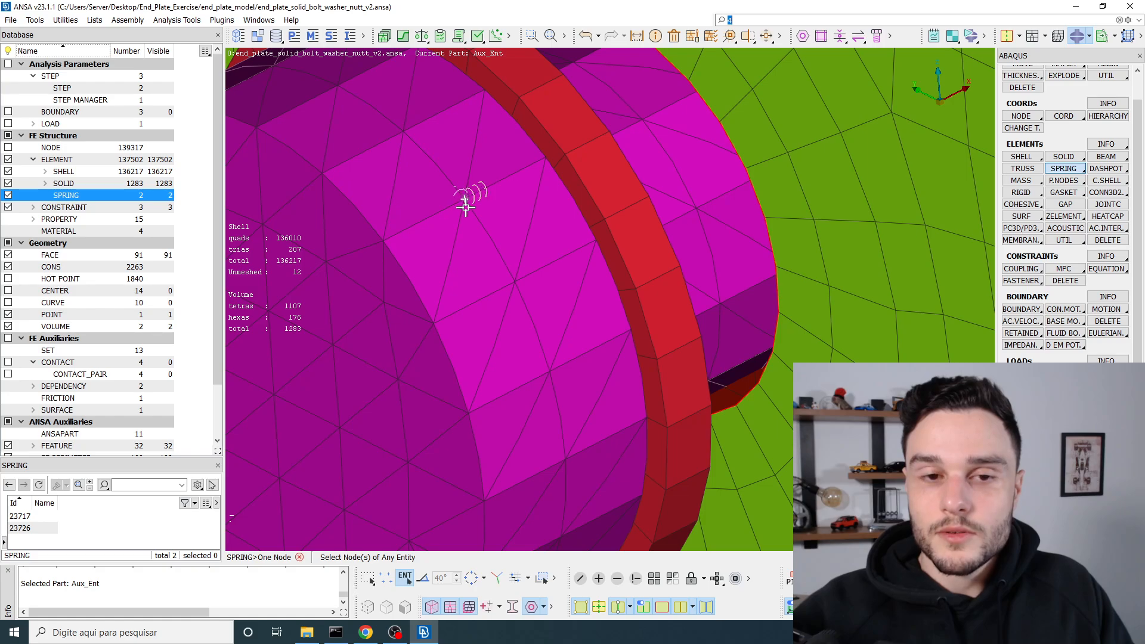
{"action": "left_click", "coordinate": [464, 199]}
{"action": "key", "text": "BackSpace"}
{"action": "type", "text": "3"}
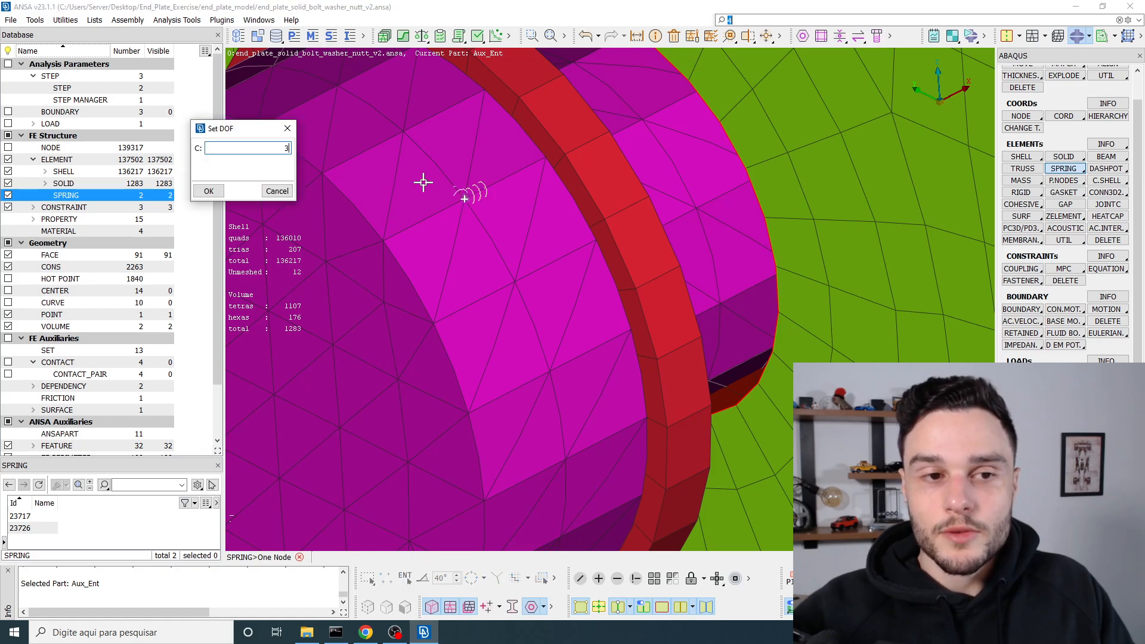
{"action": "left_click", "coordinate": [208, 191]}
Give the third spring's property a stiffness of 5 and the name spring_z, and accept the spring element
{"action": "type", "text": "5"}
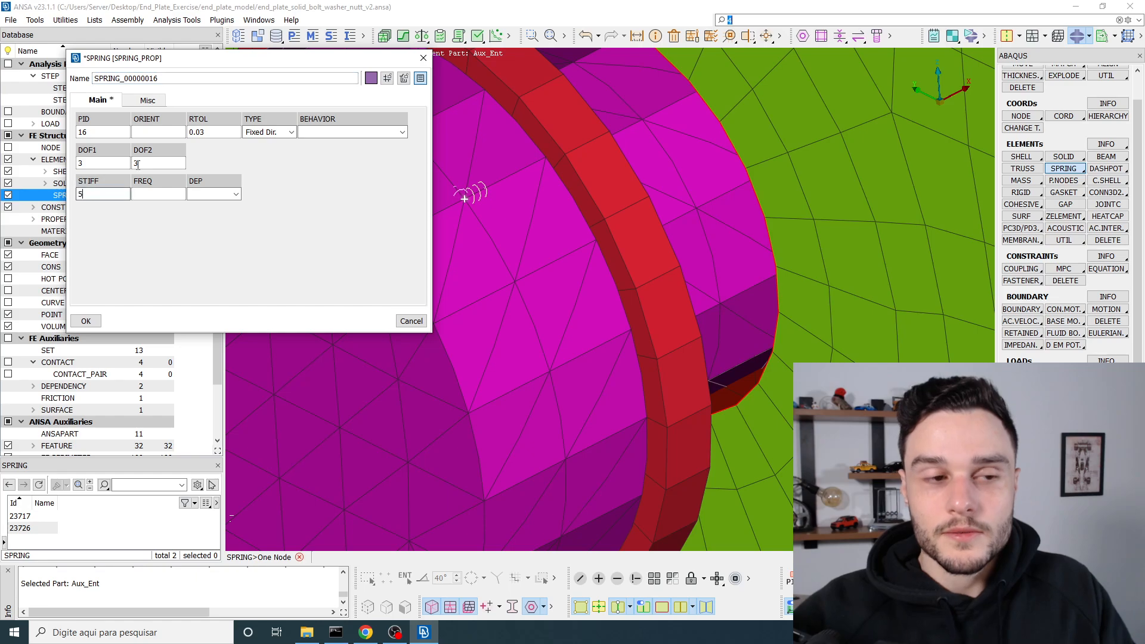
{"action": "double_click", "coordinate": [119, 78]}
{"action": "type", "text": "sp"}
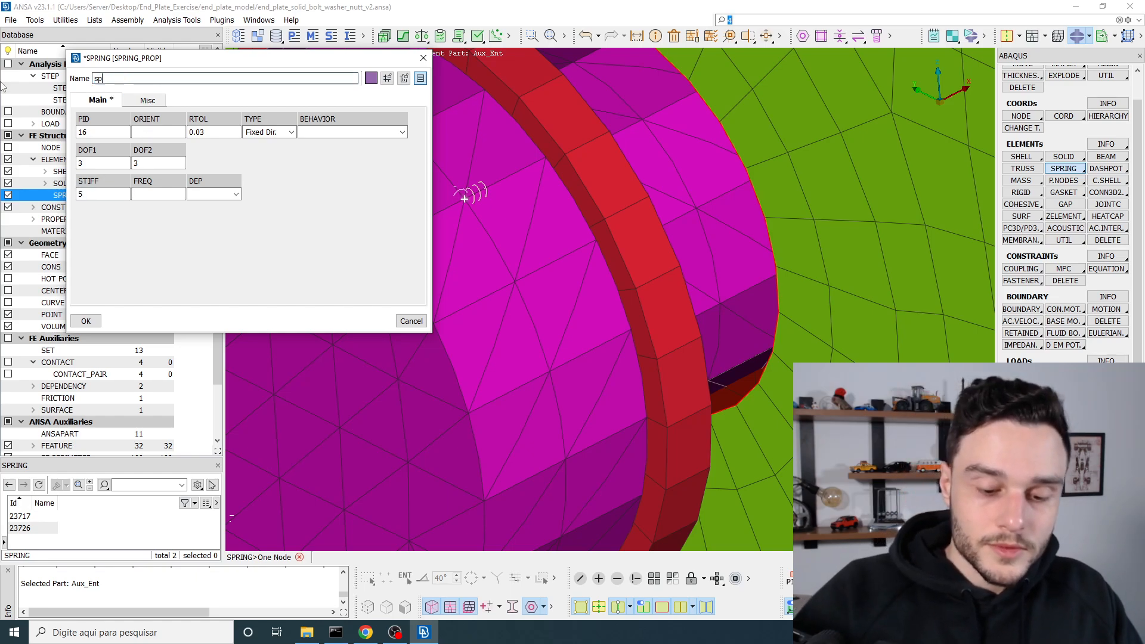
{"action": "type", "text": "ring_z"}
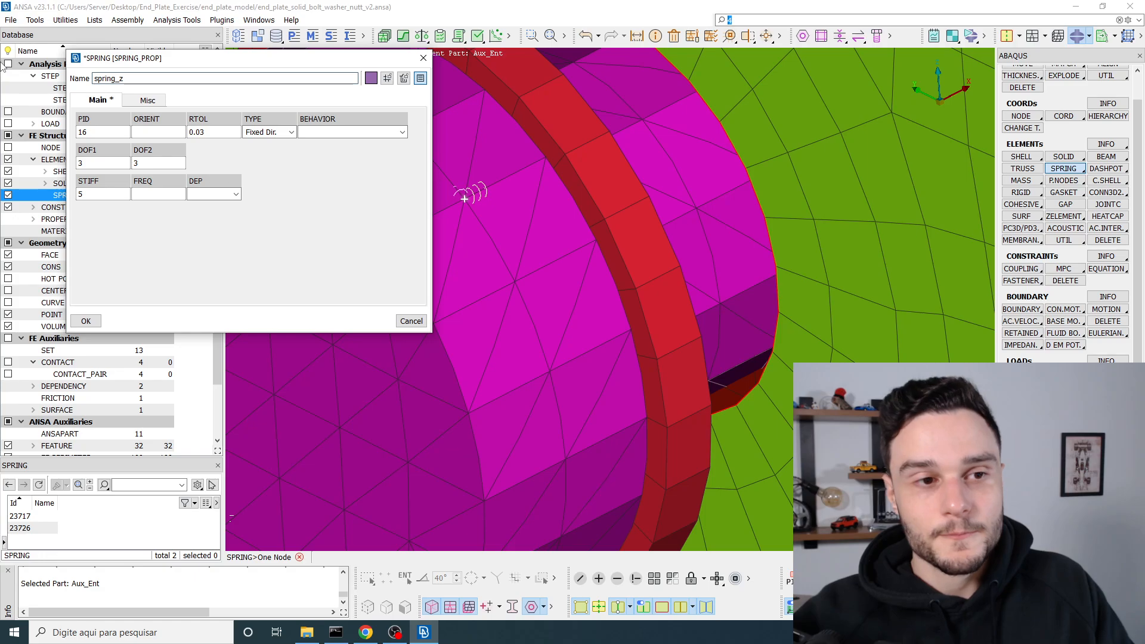
{"action": "left_click", "coordinate": [86, 321]}
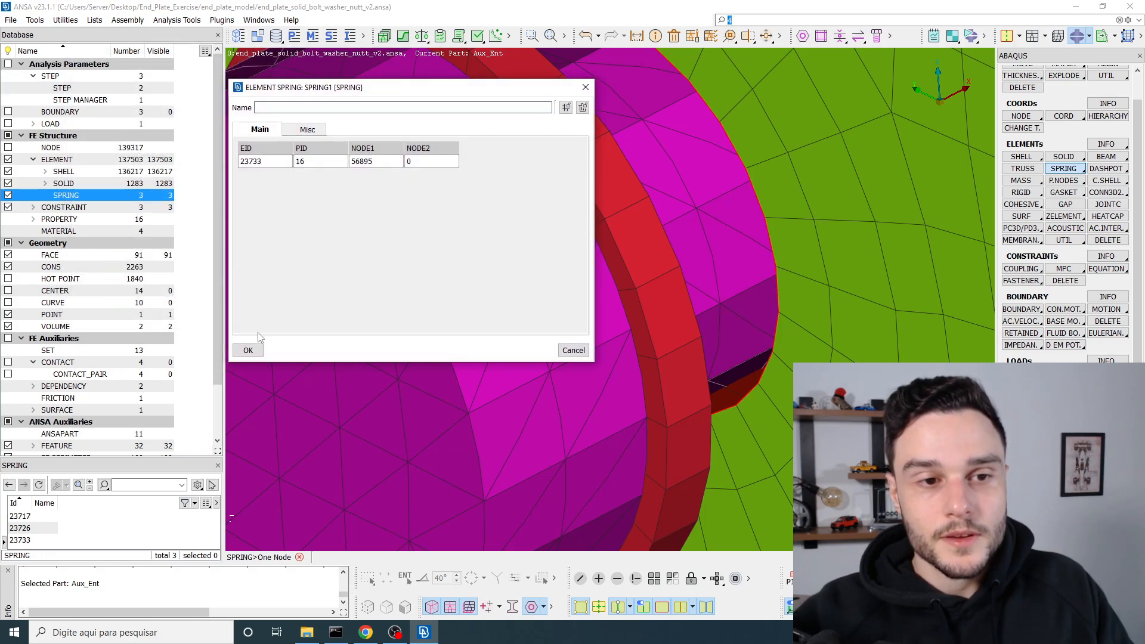
{"action": "left_click", "coordinate": [248, 345]}
Highlight all spring elements and examine the springs' directions at the bolt head node
{"action": "double_click", "coordinate": [66, 196]}
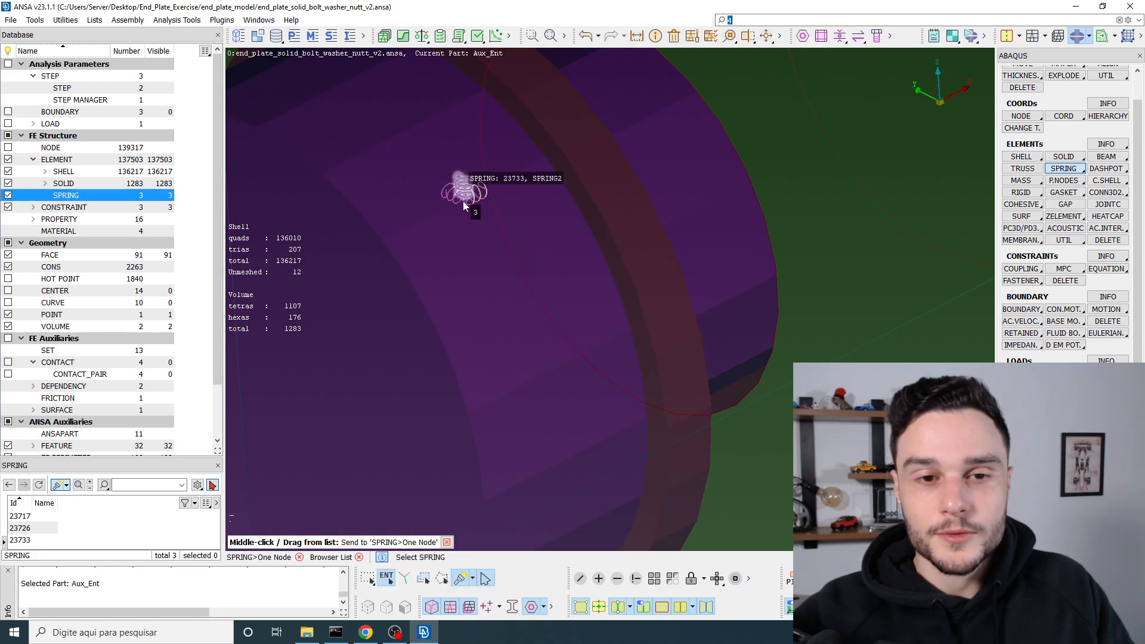
{"action": "scroll", "coordinate": [463, 201], "scroll_direction": "up", "scroll_amount": 3}
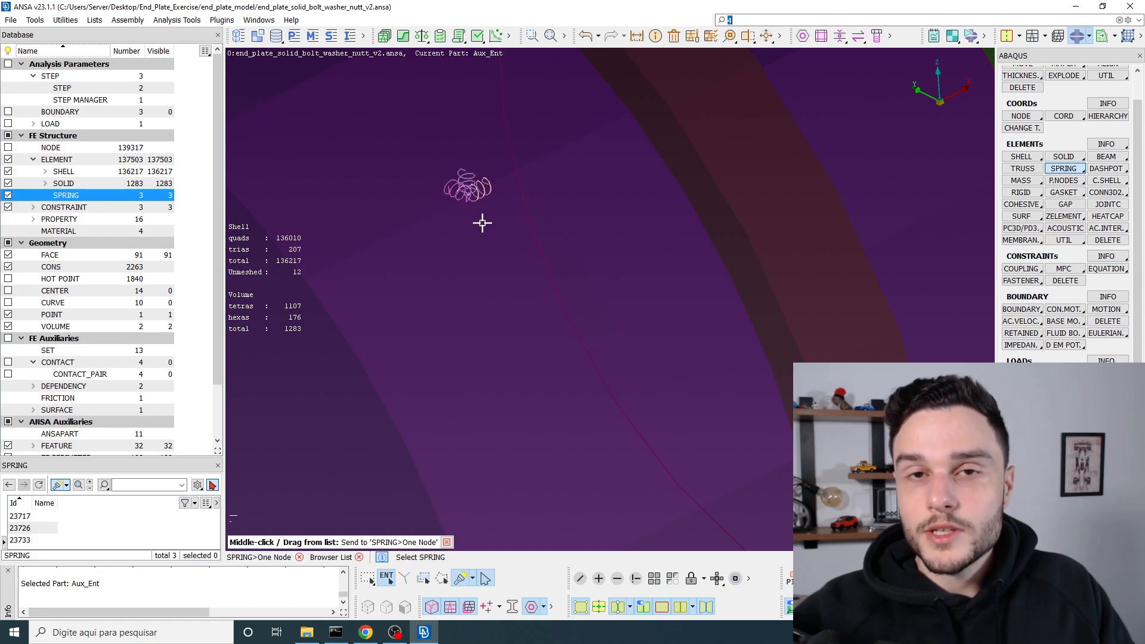
{"action": "scroll", "coordinate": [592, 235], "scroll_direction": "down", "scroll_amount": 5}
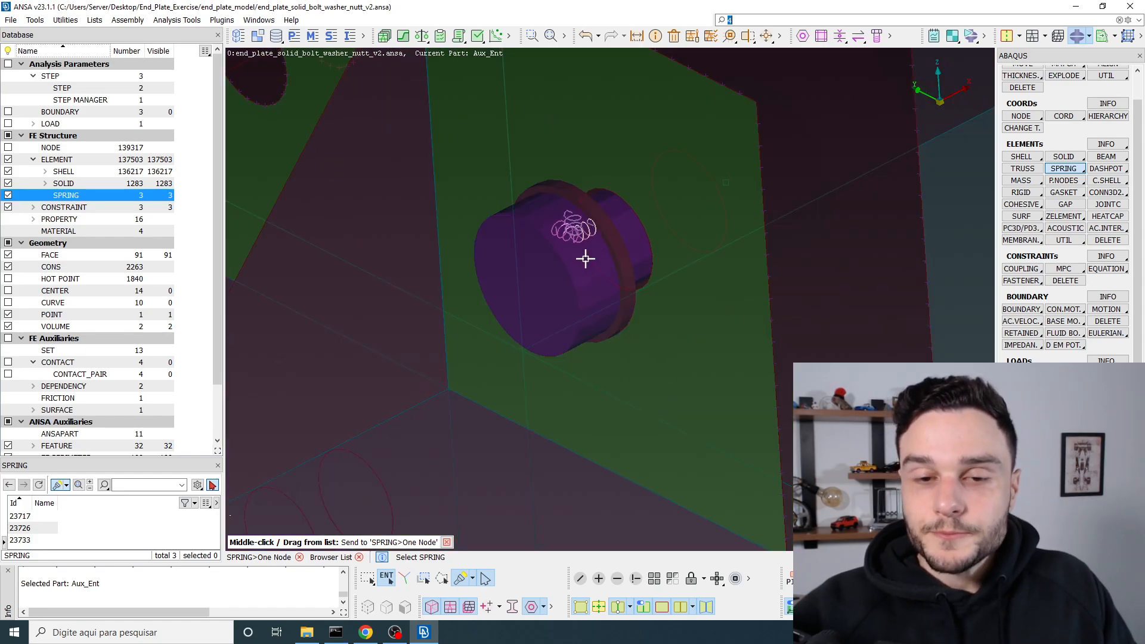
{"action": "middle_click", "coordinate": [587, 259]}
{"action": "scroll", "coordinate": [599, 251], "scroll_direction": "up", "scroll_amount": 3}
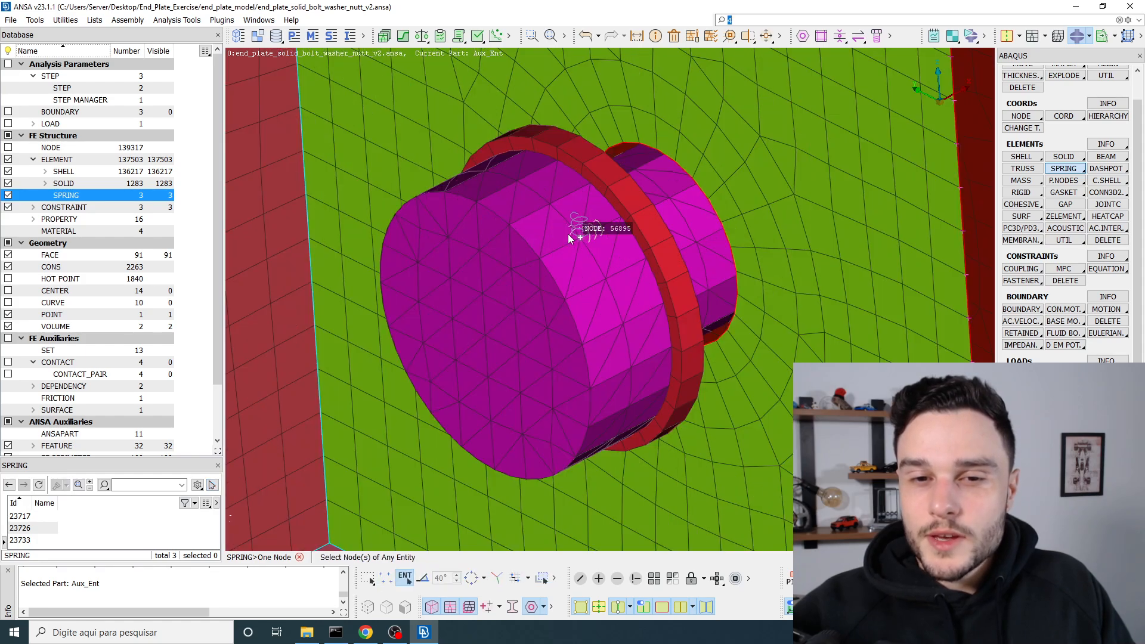
{"action": "scroll", "coordinate": [582, 239], "scroll_direction": "up", "scroll_amount": 4}
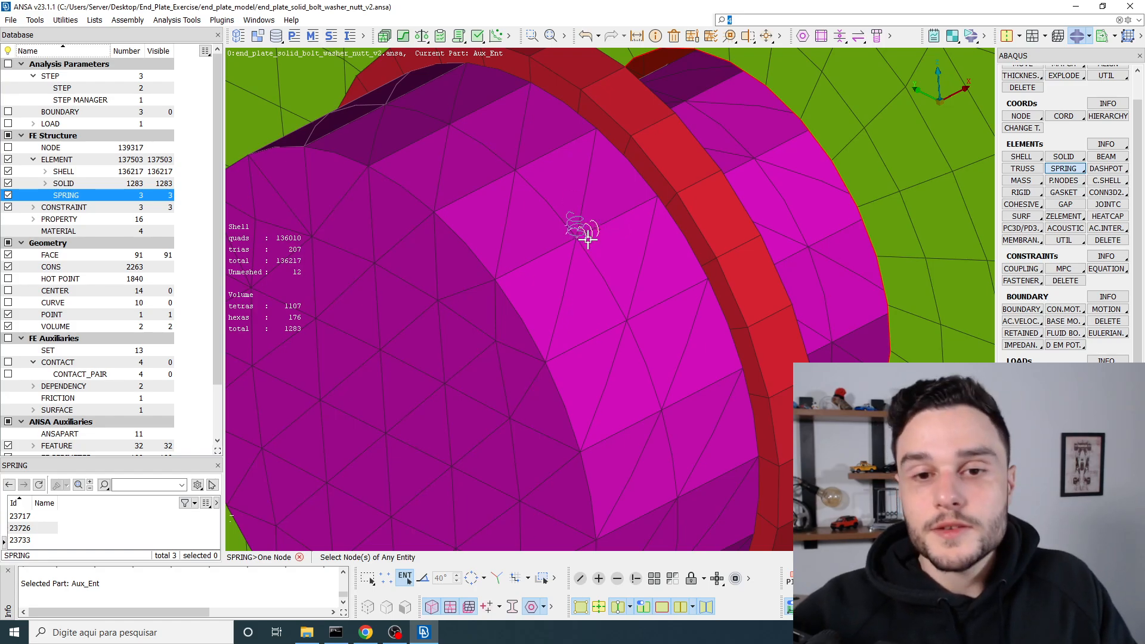
{"action": "scroll", "coordinate": [573, 239], "scroll_direction": "down", "scroll_amount": 3}
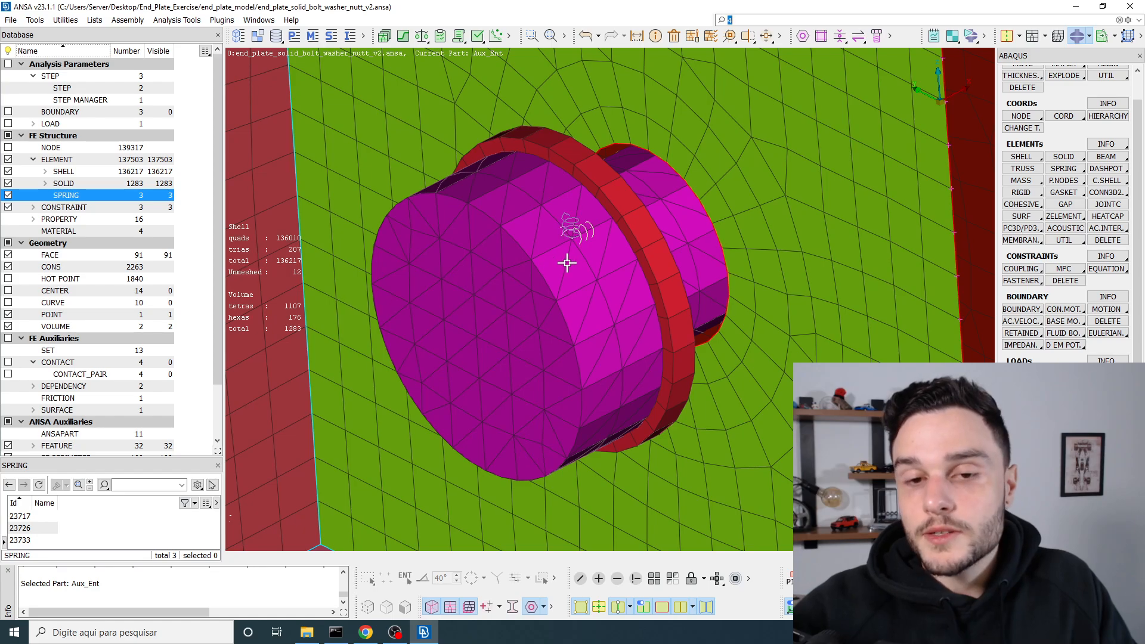
Add a one-node spring in degree of freedom 1 on a node low on the bolt head's side, using the spring_x property
{"action": "scroll", "coordinate": [575, 259], "scroll_direction": "down", "scroll_amount": 4}
{"action": "left_click_drag", "start_coordinate": [580, 240], "coordinate": [547, 203], "text": "ctrl"}
{"action": "scroll", "coordinate": [575, 240], "scroll_direction": "up", "scroll_amount": 3}
{"action": "scroll", "coordinate": [588, 219], "scroll_direction": "down", "scroll_amount": 3}
{"action": "scroll", "coordinate": [599, 355], "scroll_direction": "up", "scroll_amount": 5}
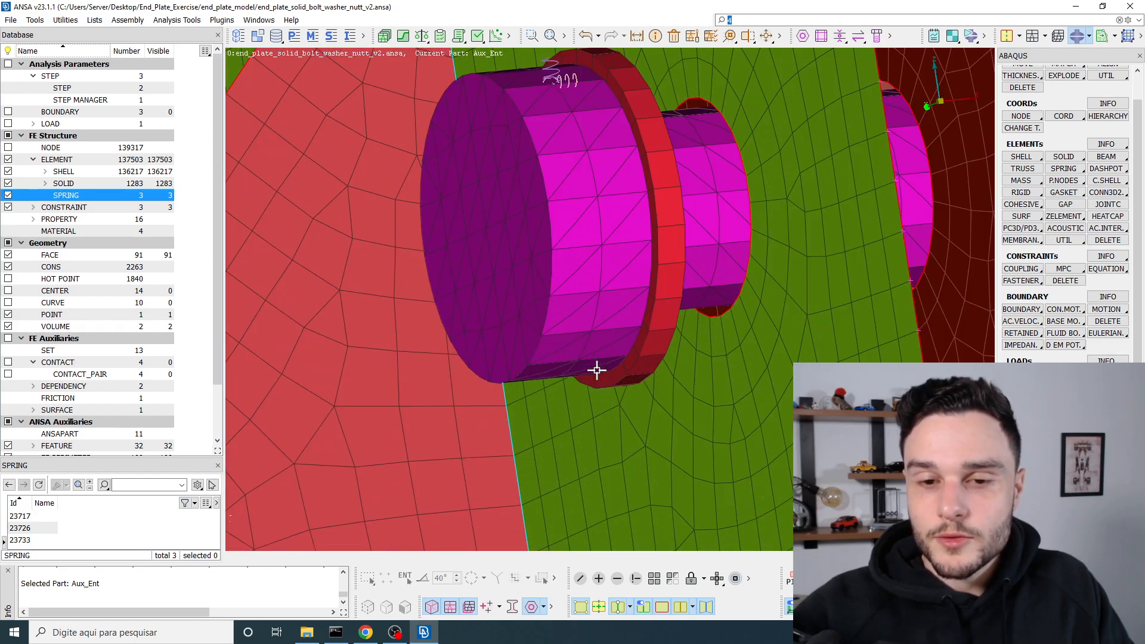
{"action": "scroll", "coordinate": [603, 340], "scroll_direction": "down", "scroll_amount": 3}
{"action": "mouse_move", "coordinate": [614, 299]}
{"action": "left_mouse_down", "text": "ctrl"}
{"action": "mouse_move", "coordinate": [616, 276]}
{"action": "mouse_move", "coordinate": [600, 305]}
{"action": "left_mouse_up", "text": "ctrl"}
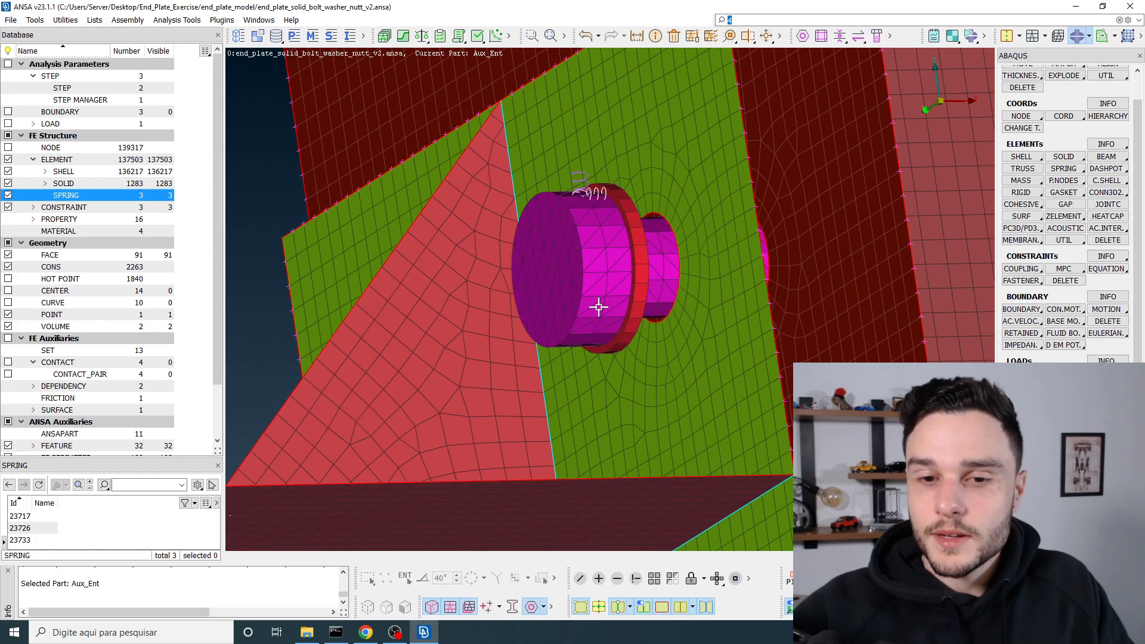
{"action": "scroll", "coordinate": [585, 313], "scroll_direction": "up", "scroll_amount": 3}
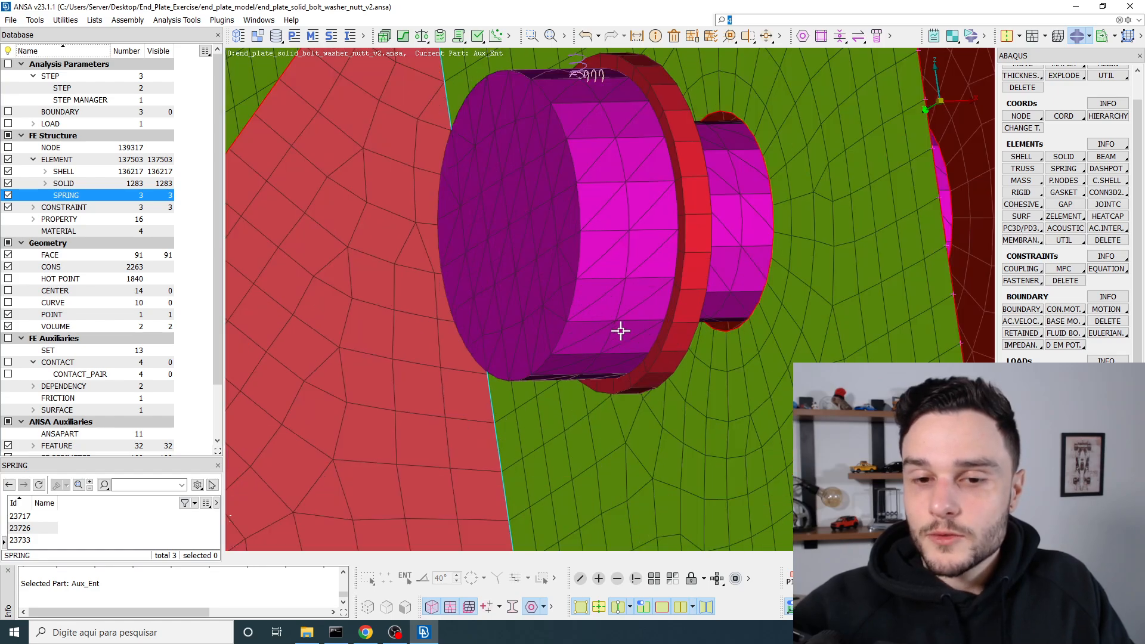
{"action": "left_click", "coordinate": [1072, 170]}
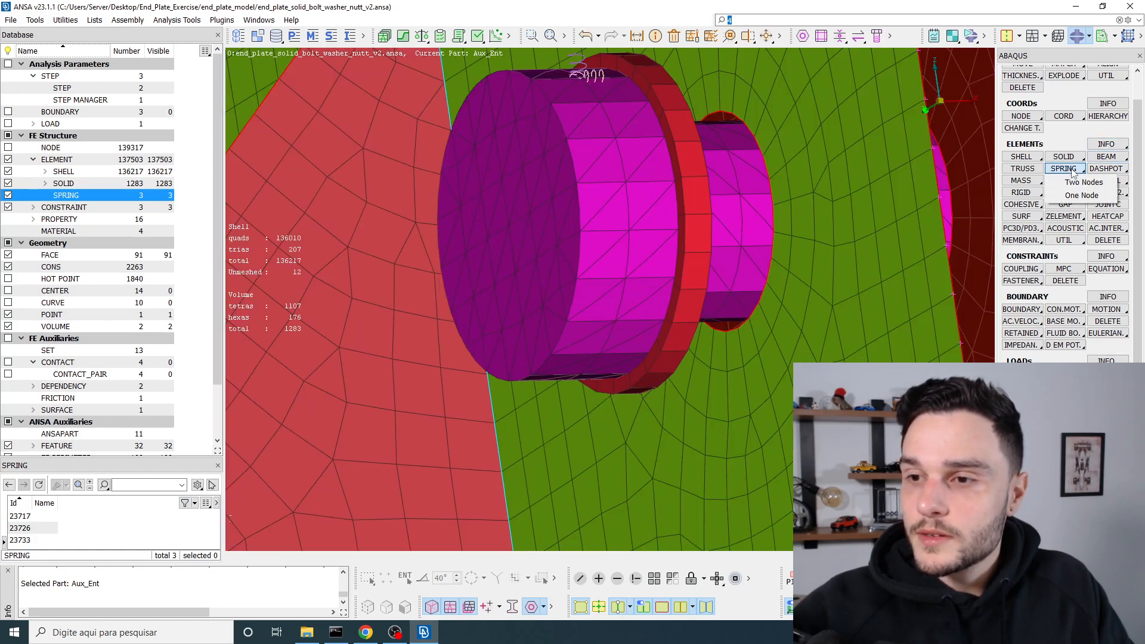
{"action": "left_click", "coordinate": [1081, 199]}
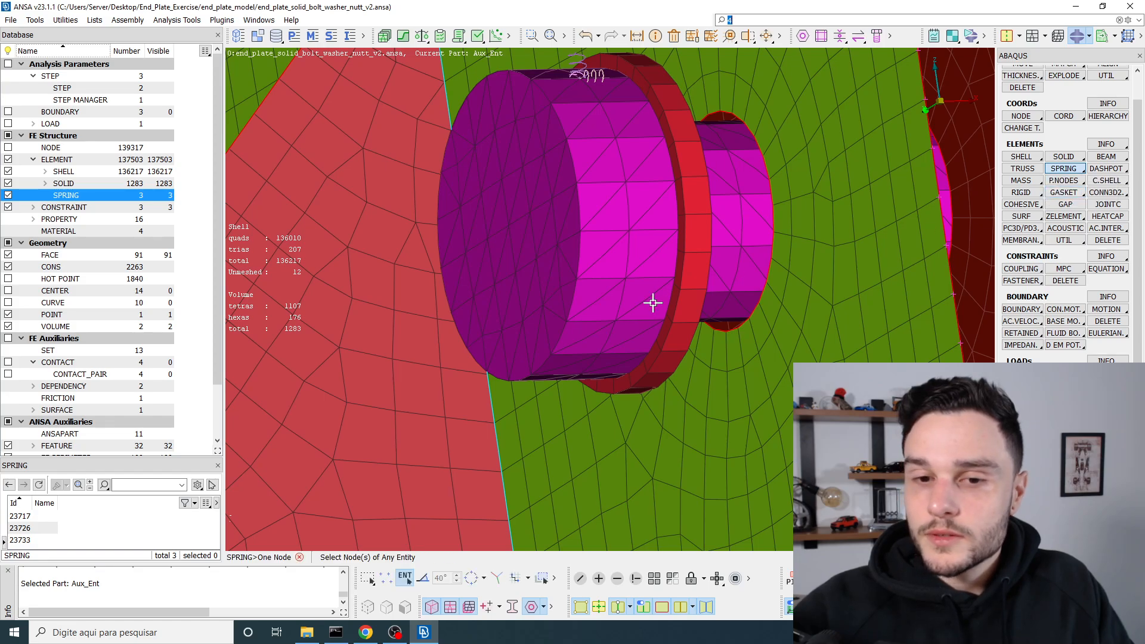
{"action": "left_click", "coordinate": [618, 320]}
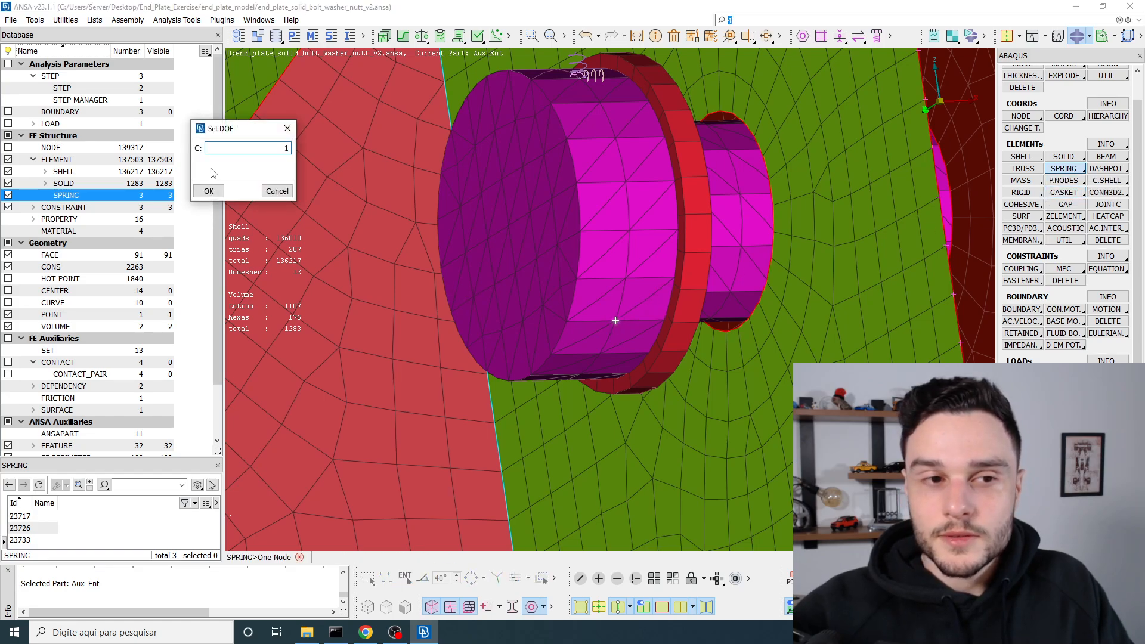
{"action": "left_click", "coordinate": [209, 191]}
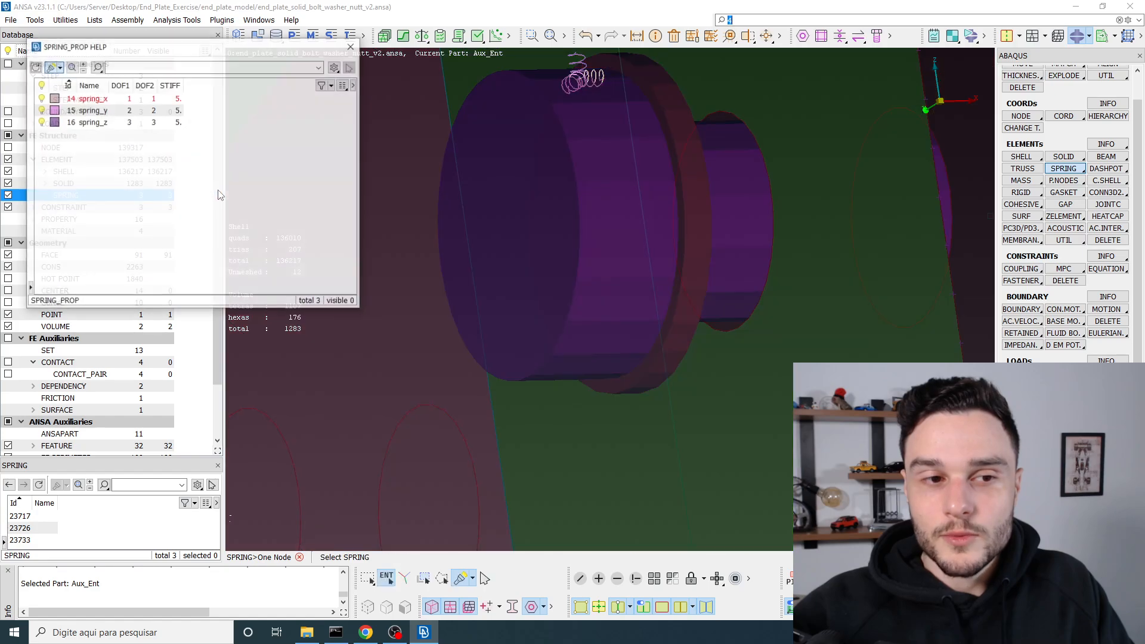
{"action": "double_click", "coordinate": [109, 104]}
{"action": "left_click", "coordinate": [250, 348]}
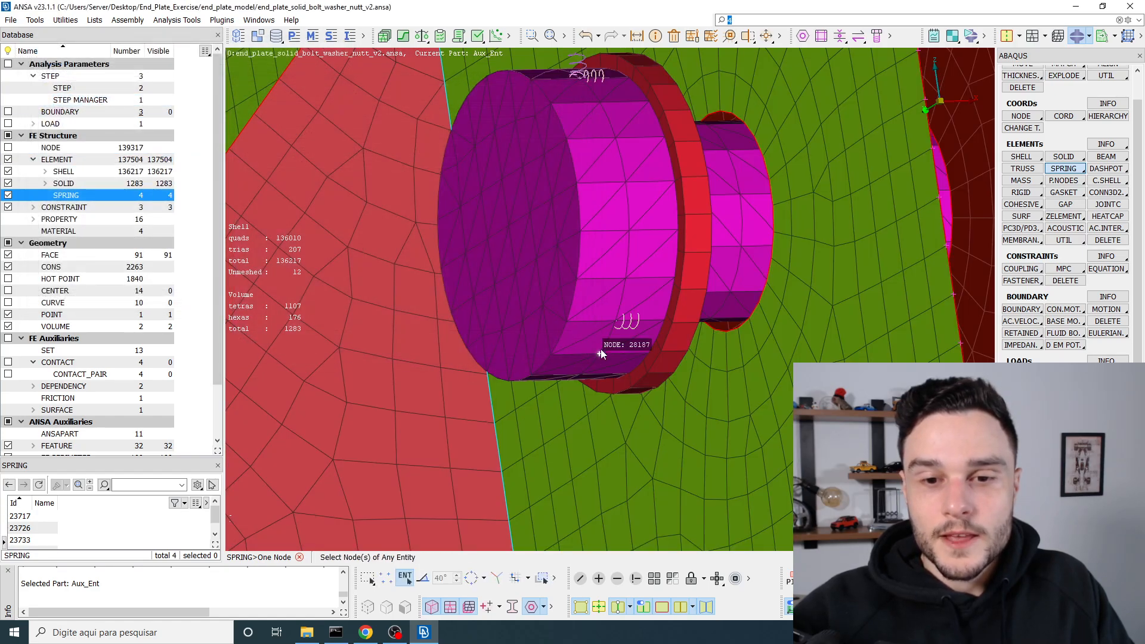
Add a one-node spring in degree of freedom 2 on the same lower bolt head node, using the spring_y property
{"action": "left_click", "coordinate": [614, 322]}
{"action": "type", "text": "2"}
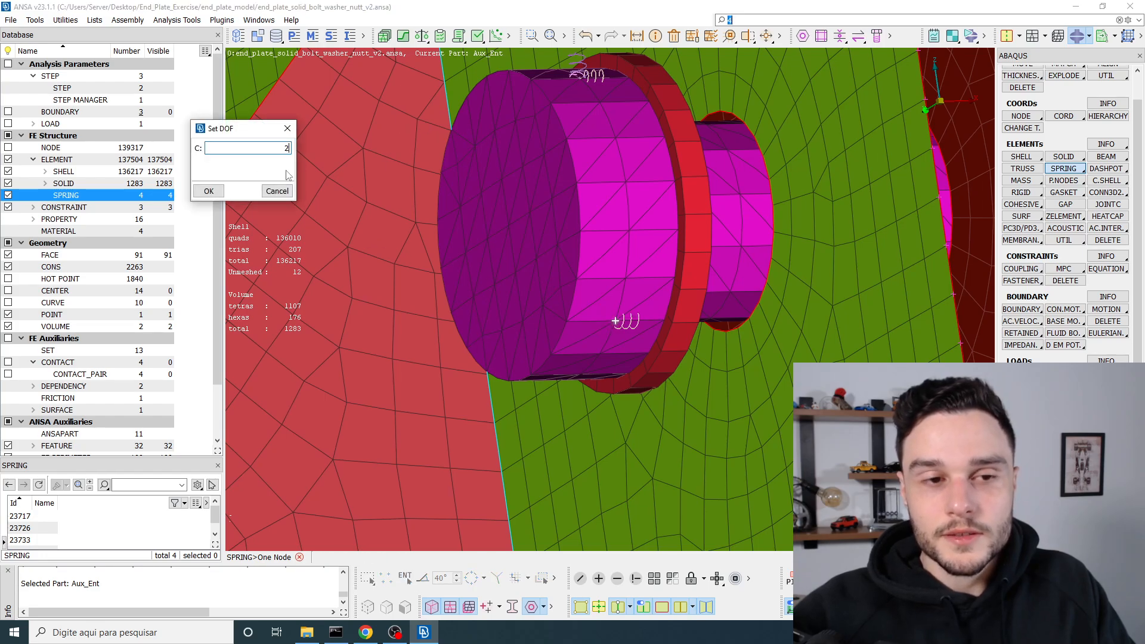
{"action": "left_click", "coordinate": [218, 189]}
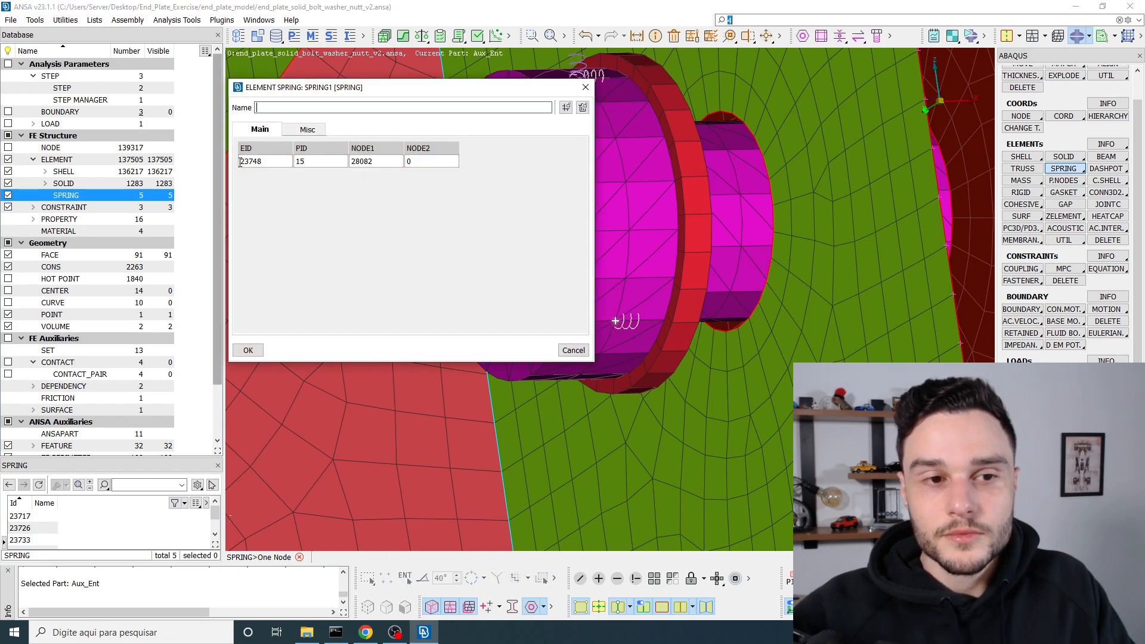
{"action": "left_click", "coordinate": [318, 159]}
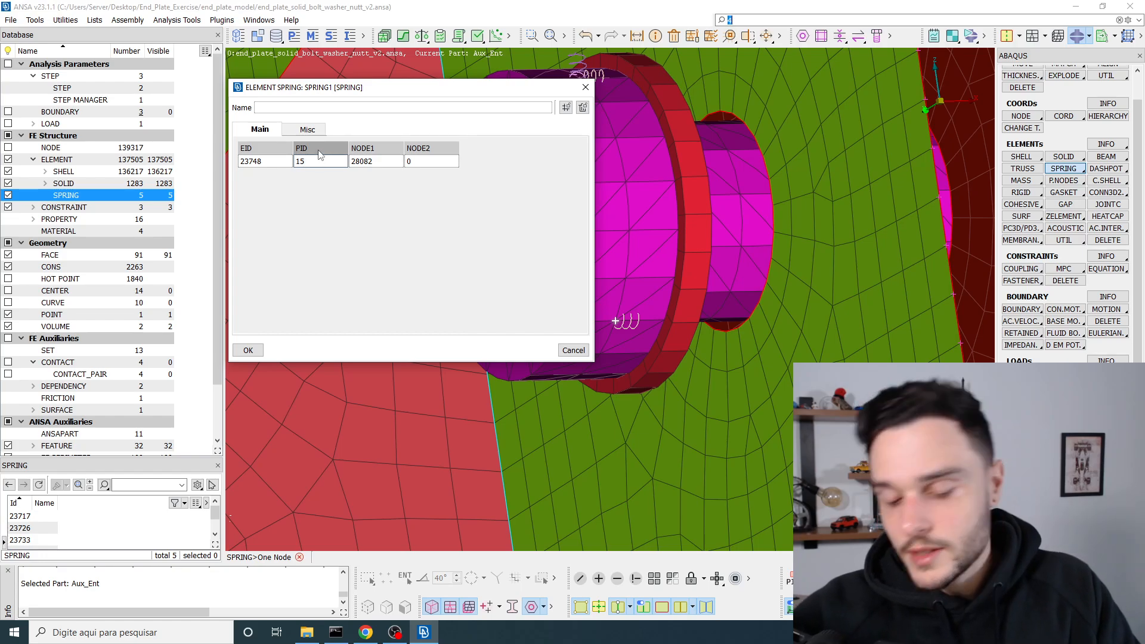
{"action": "left_click_drag", "start_coordinate": [313, 162], "coordinate": [270, 162]}
{"action": "type", "text": "?"}
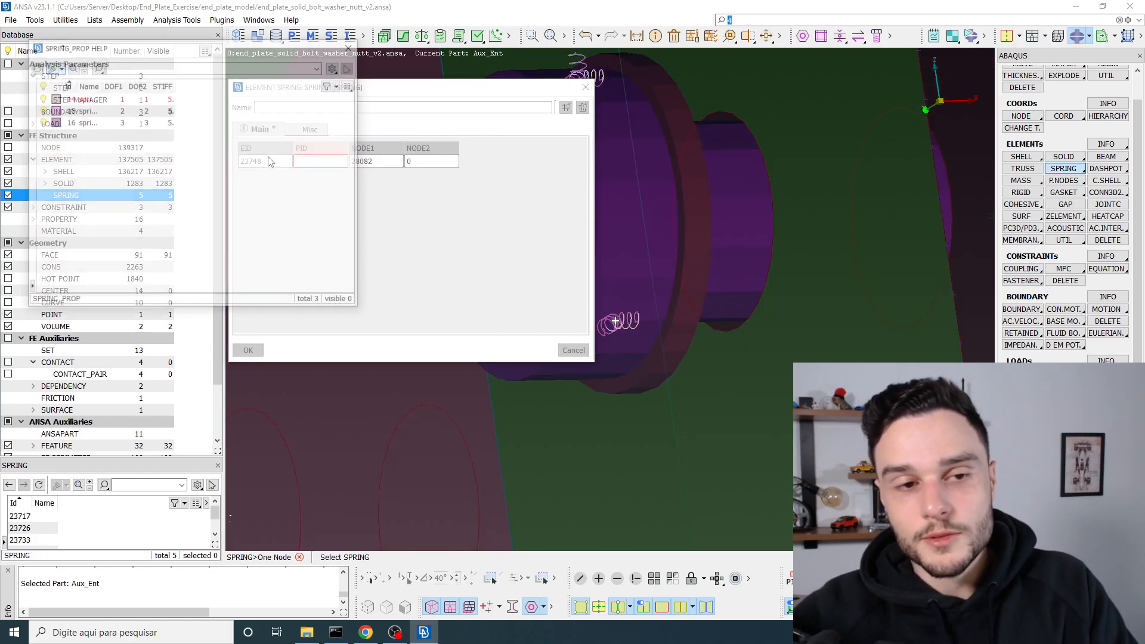
{"action": "double_click", "coordinate": [145, 112]}
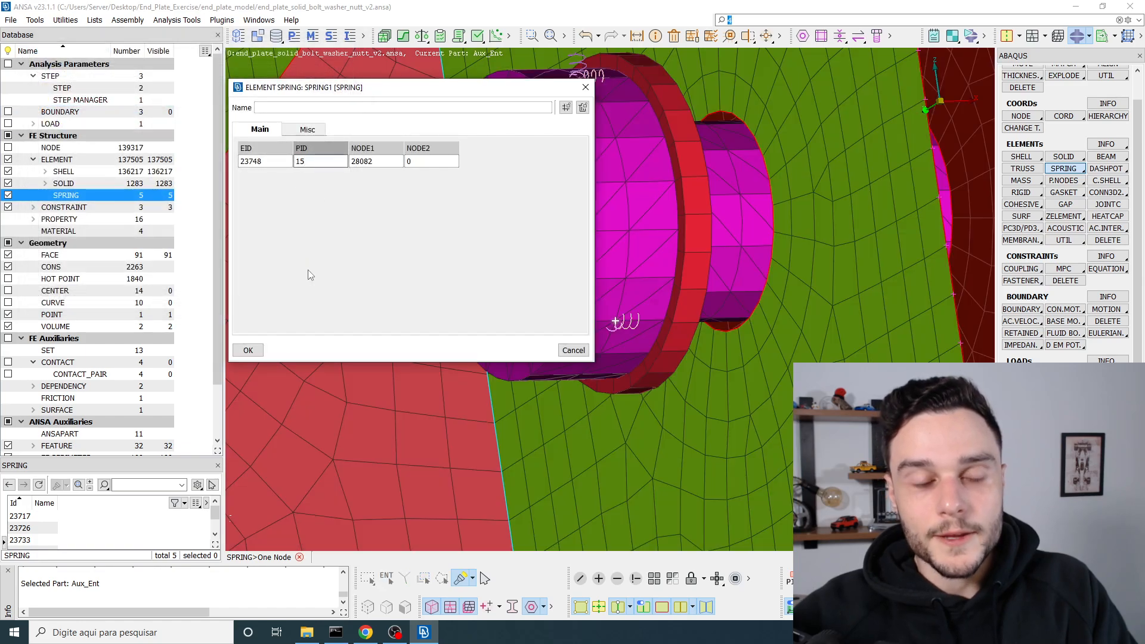
{"action": "left_click", "coordinate": [248, 350]}
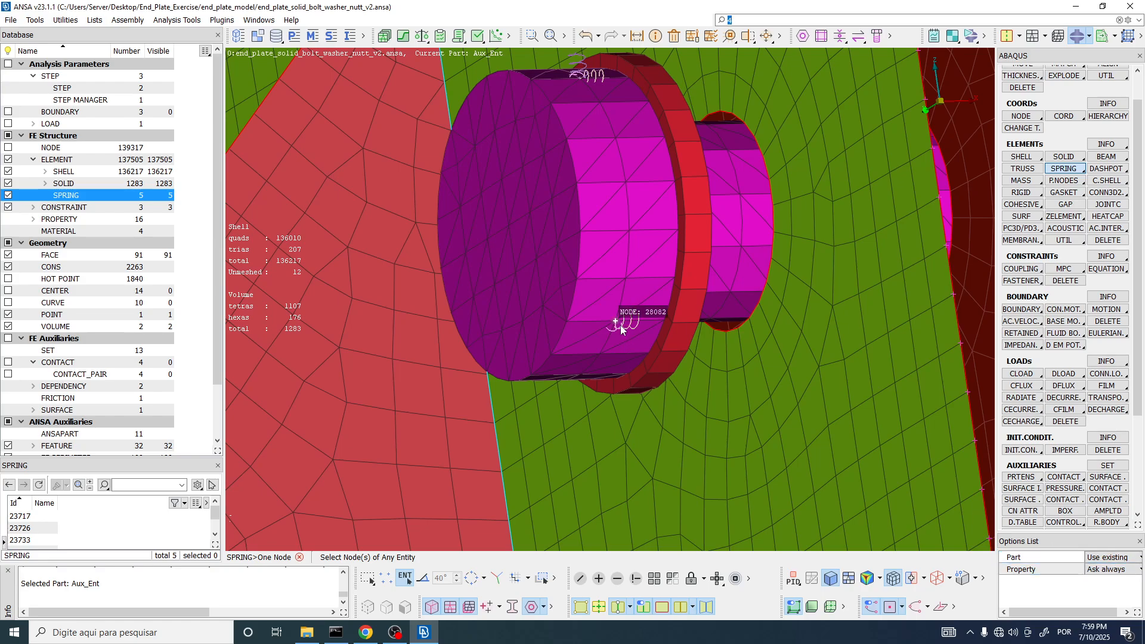
Add a one-node spring in degree of freedom 3 on the same lower bolt head node, using the spring_z property
{"action": "left_click", "coordinate": [595, 271]}
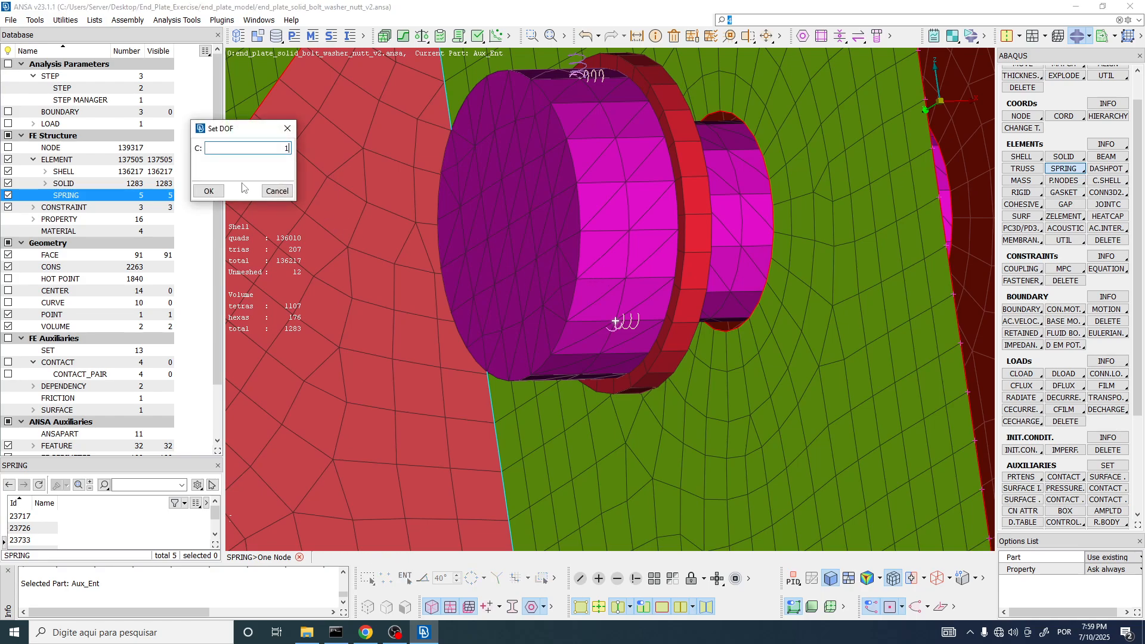
{"action": "left_click", "coordinate": [208, 191]}
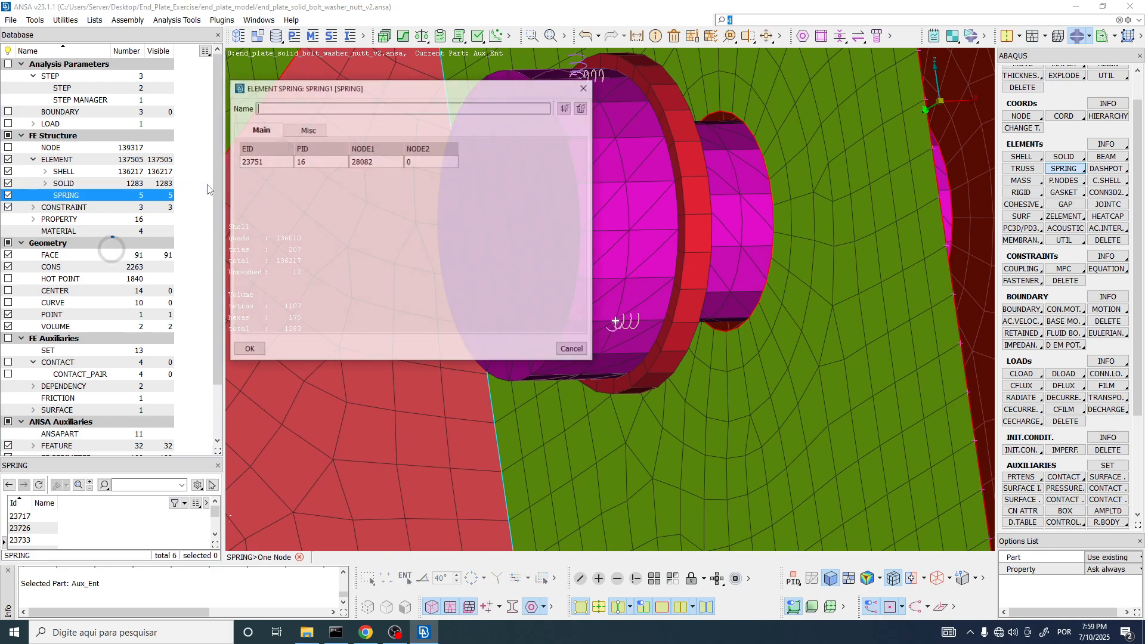
{"action": "left_click", "coordinate": [311, 162]}
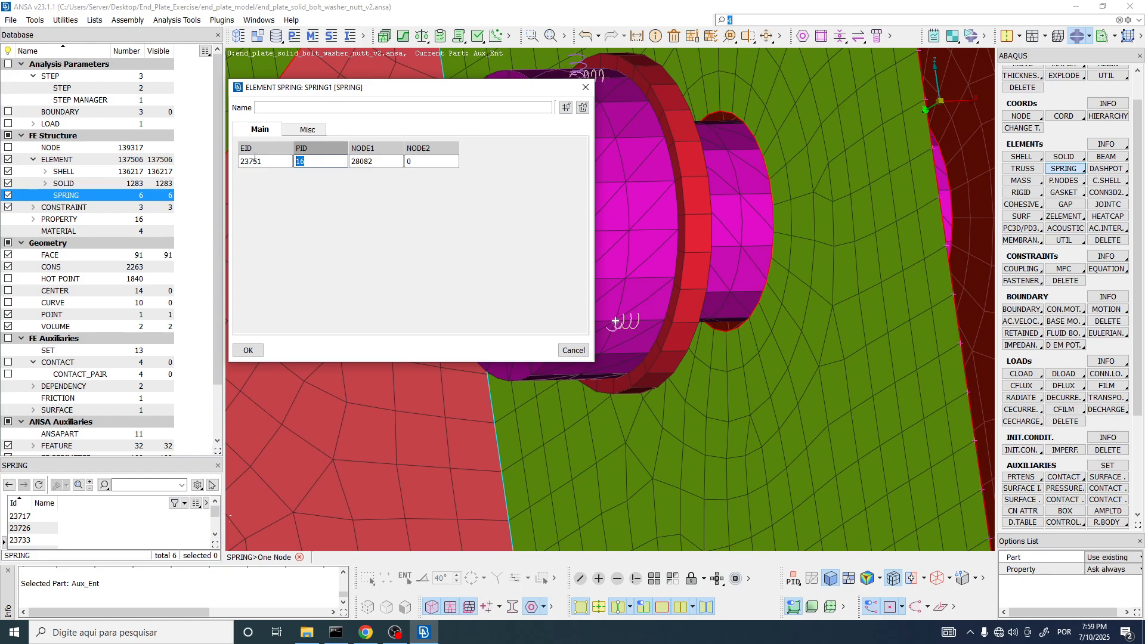
{"action": "key", "text": "F1"}
{"action": "left_click", "coordinate": [109, 126]}
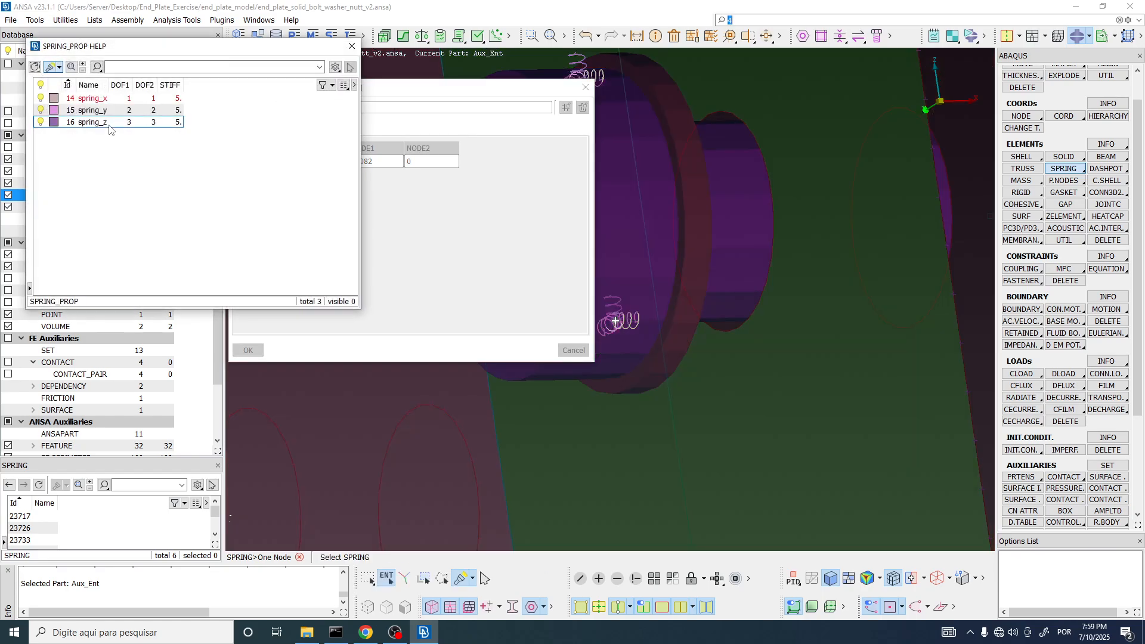
{"action": "double_click", "coordinate": [110, 126]}
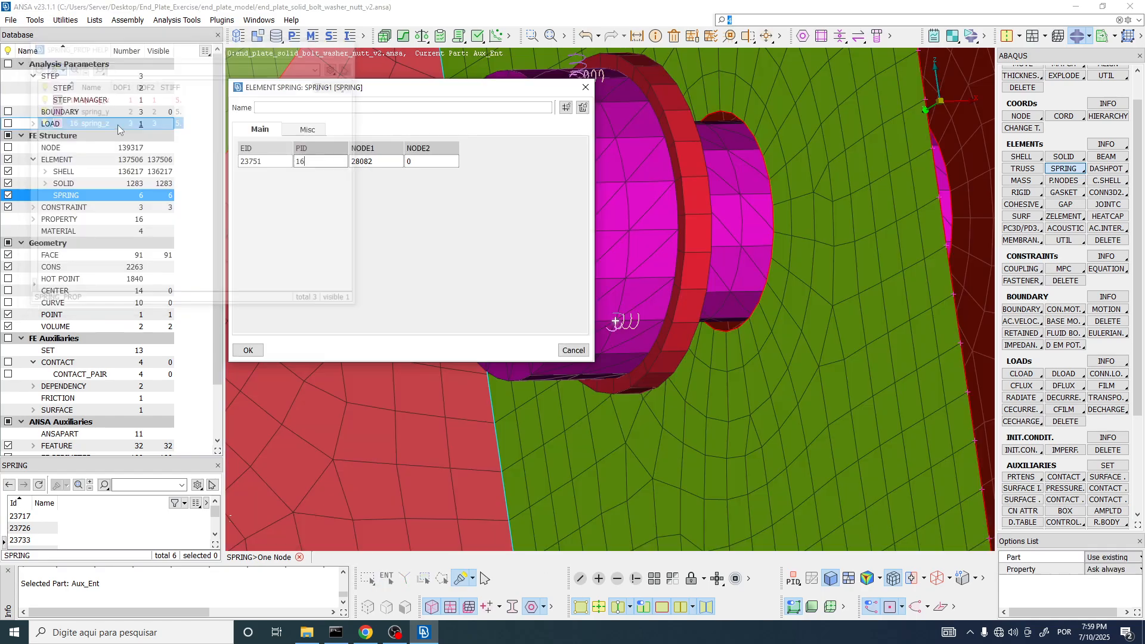
{"action": "left_click", "coordinate": [248, 351]}
{"action": "left_click_drag", "start_coordinate": [606, 330], "coordinate": [741, 317], "text": "ctrl"}
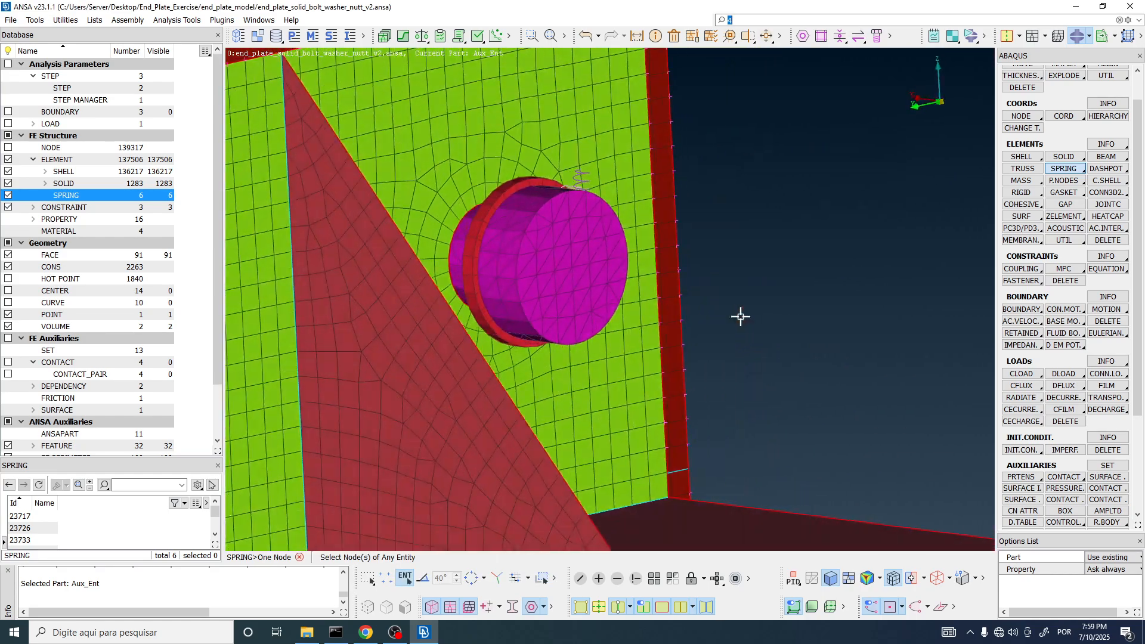
Add a one-node spring in x on a mid-side node of the bolt head, always asking for the property and using spring_x
{"action": "scroll", "coordinate": [507, 305], "scroll_direction": "up", "scroll_amount": 3}
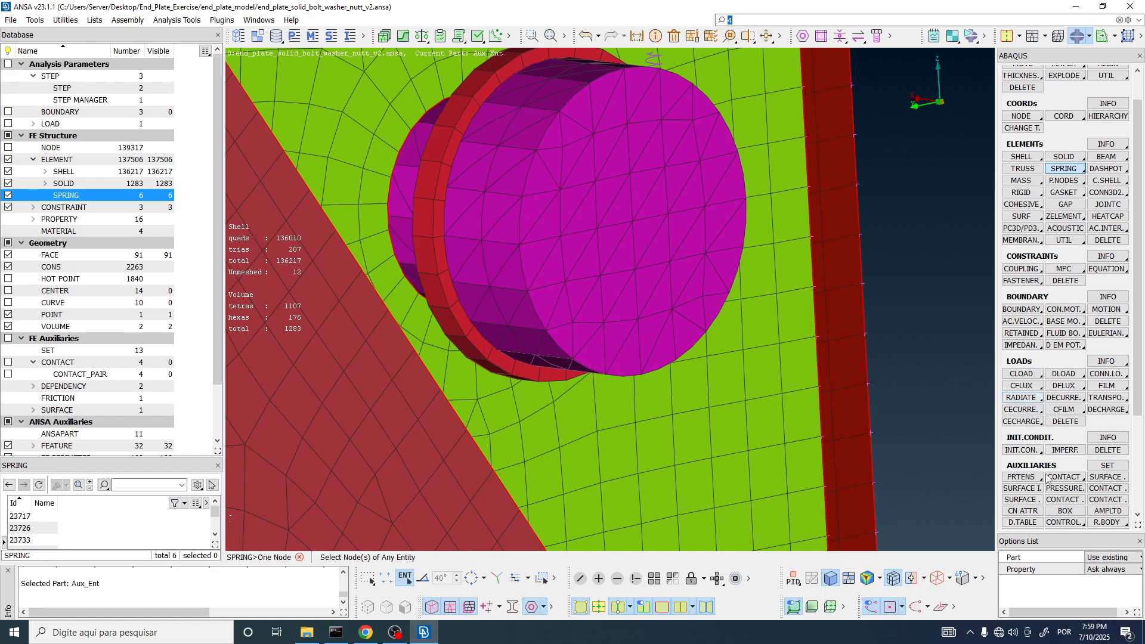
{"action": "left_click", "coordinate": [1105, 570]}
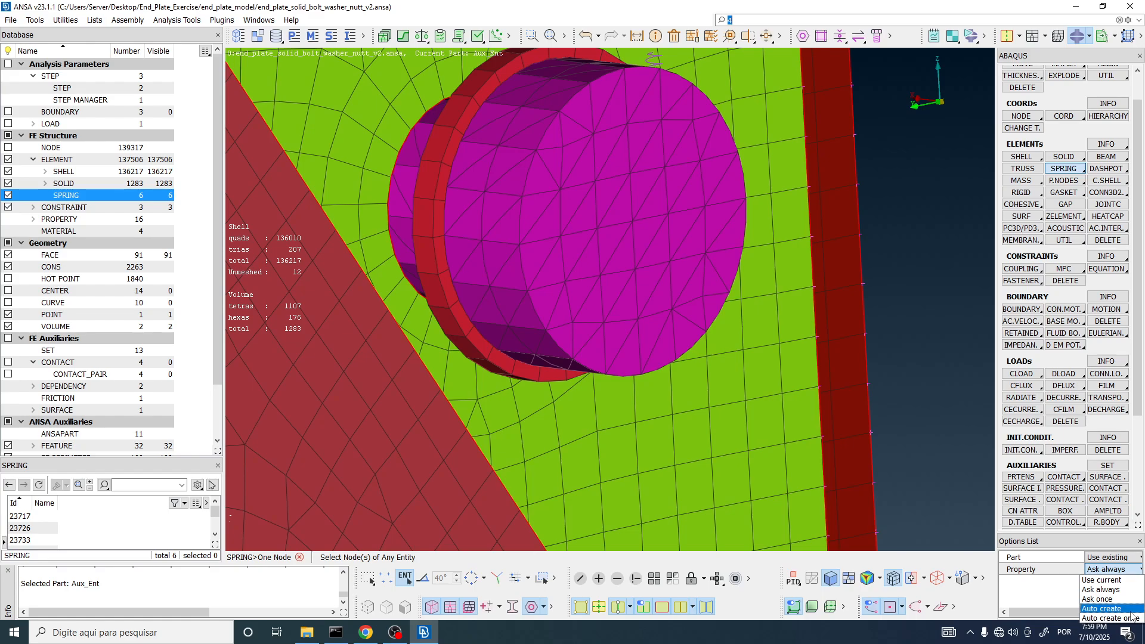
{"action": "left_click", "coordinate": [1119, 590]}
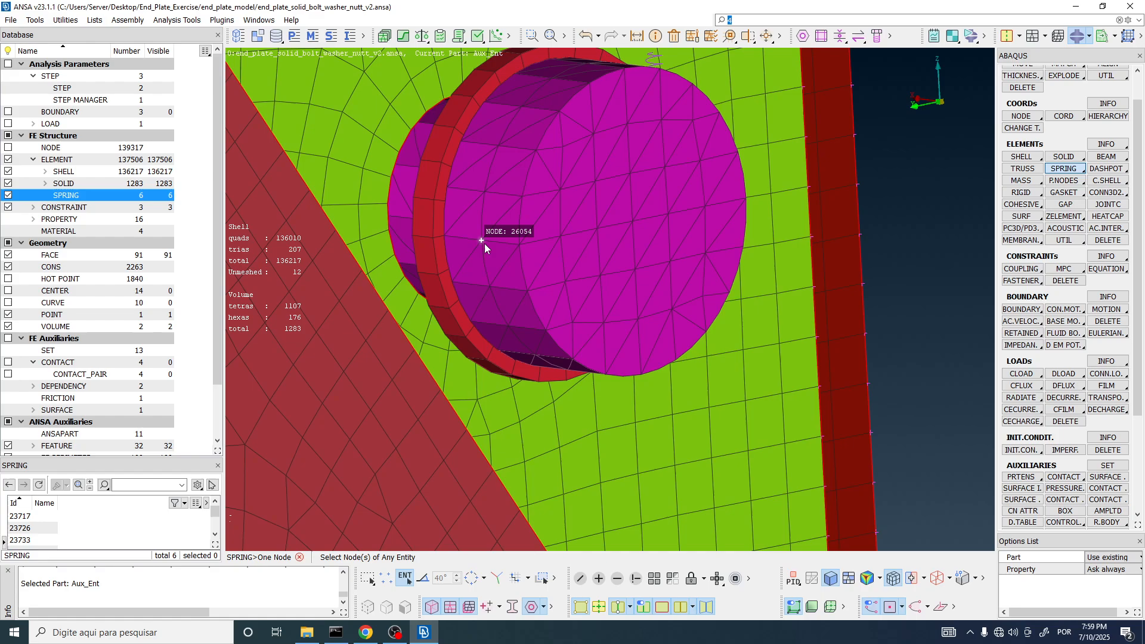
{"action": "left_click", "coordinate": [482, 270]}
{"action": "left_click", "coordinate": [213, 190]}
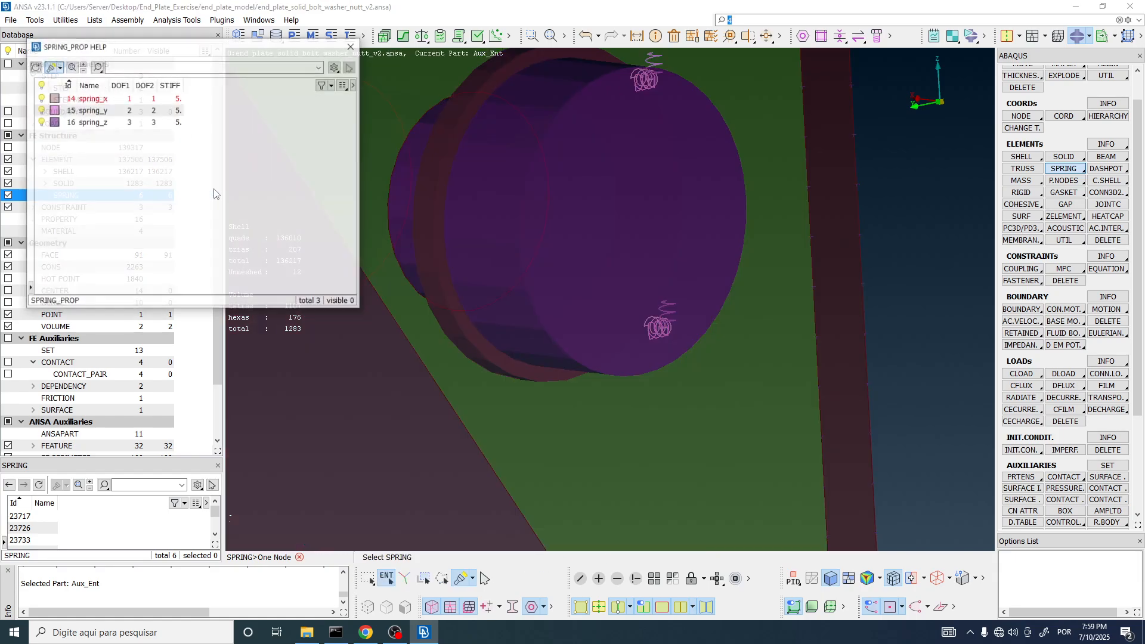
{"action": "double_click", "coordinate": [112, 99]}
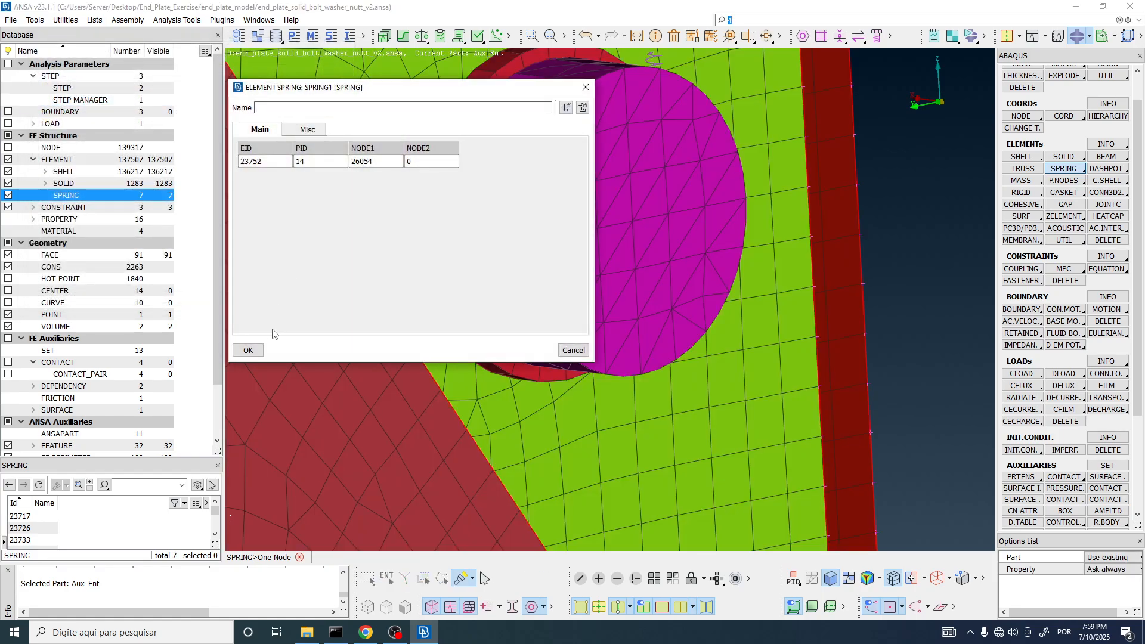
{"action": "left_click", "coordinate": [248, 350]}
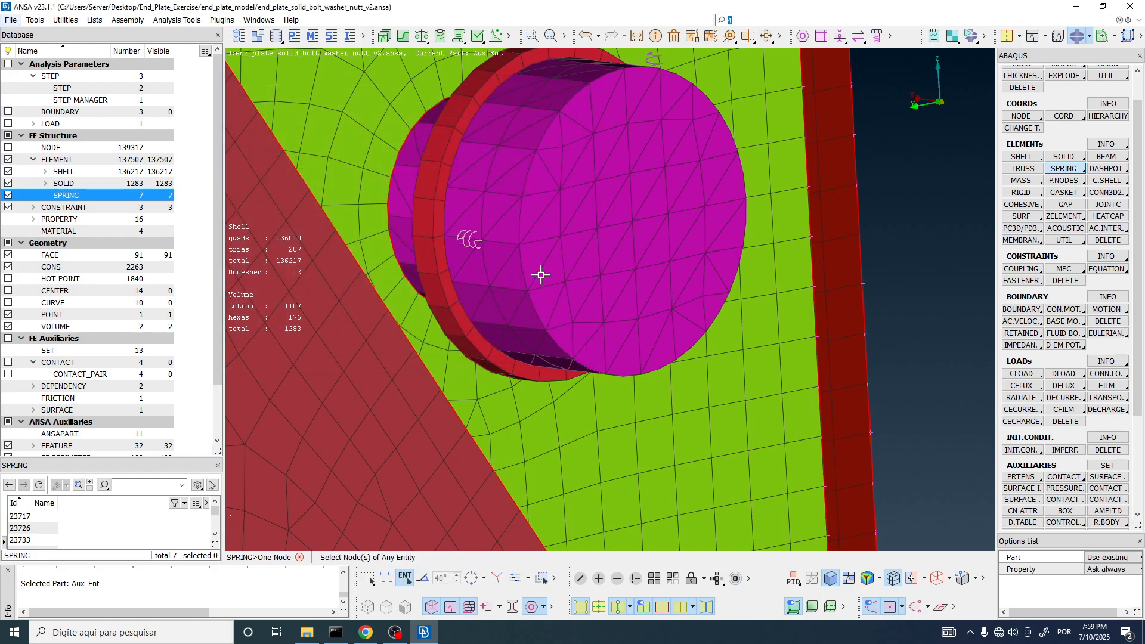
Add a one-node spring in y on the same mid-side bolt head node, using the spring_y property
{"action": "left_click", "coordinate": [483, 238]}
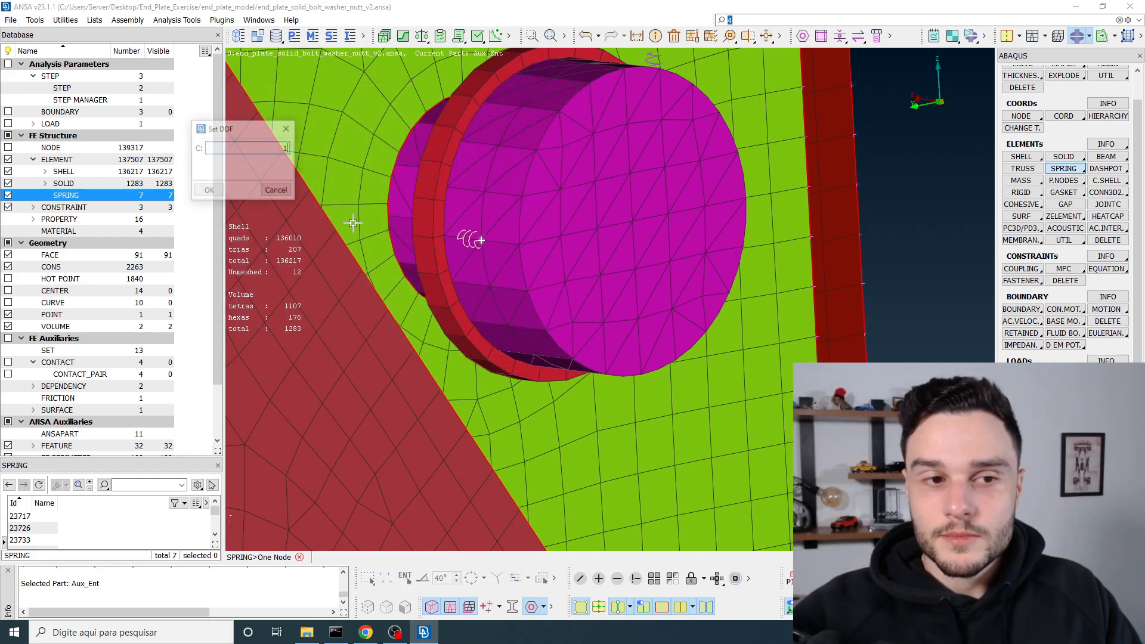
{"action": "left_click", "coordinate": [215, 191]}
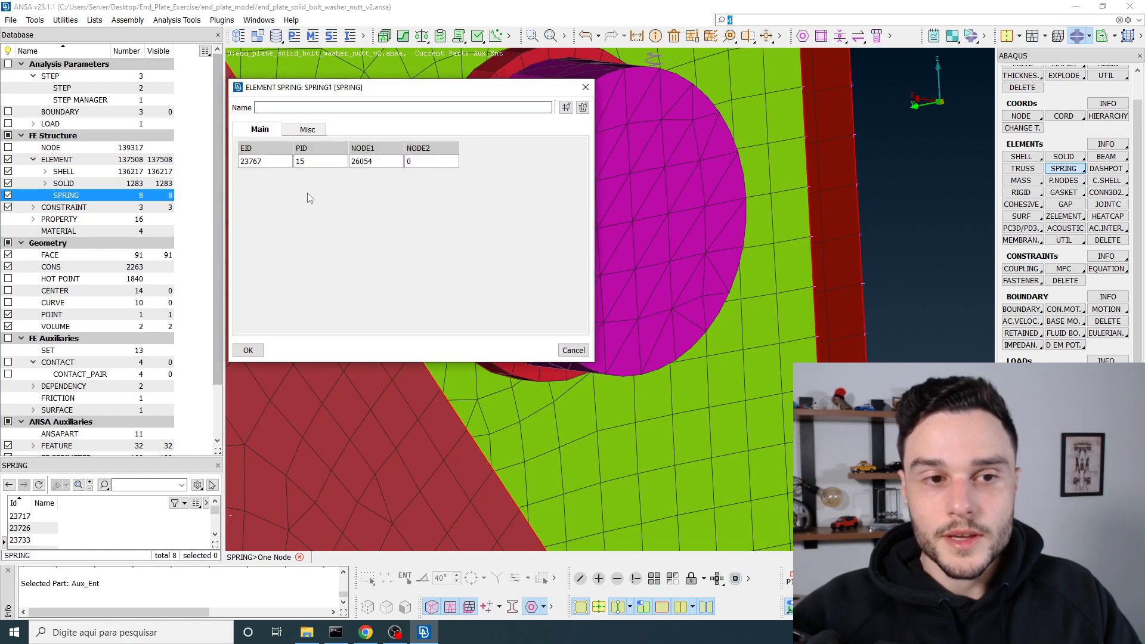
{"action": "left_click", "coordinate": [310, 162]}
{"action": "key", "text": "F1"}
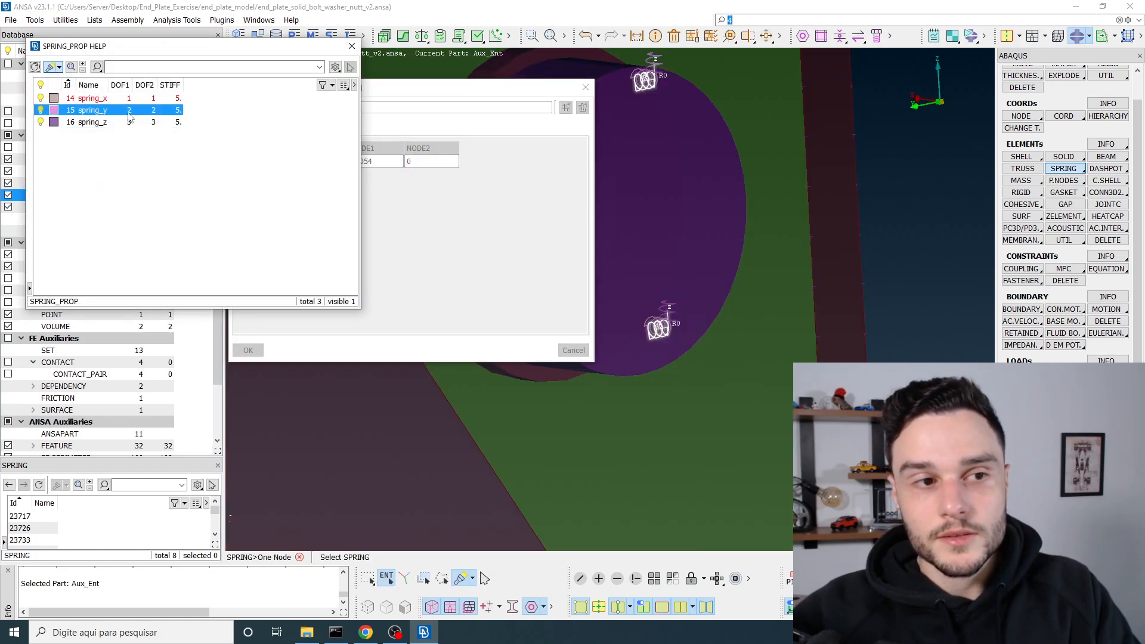
{"action": "double_click", "coordinate": [127, 111]}
{"action": "left_click", "coordinate": [250, 353]}
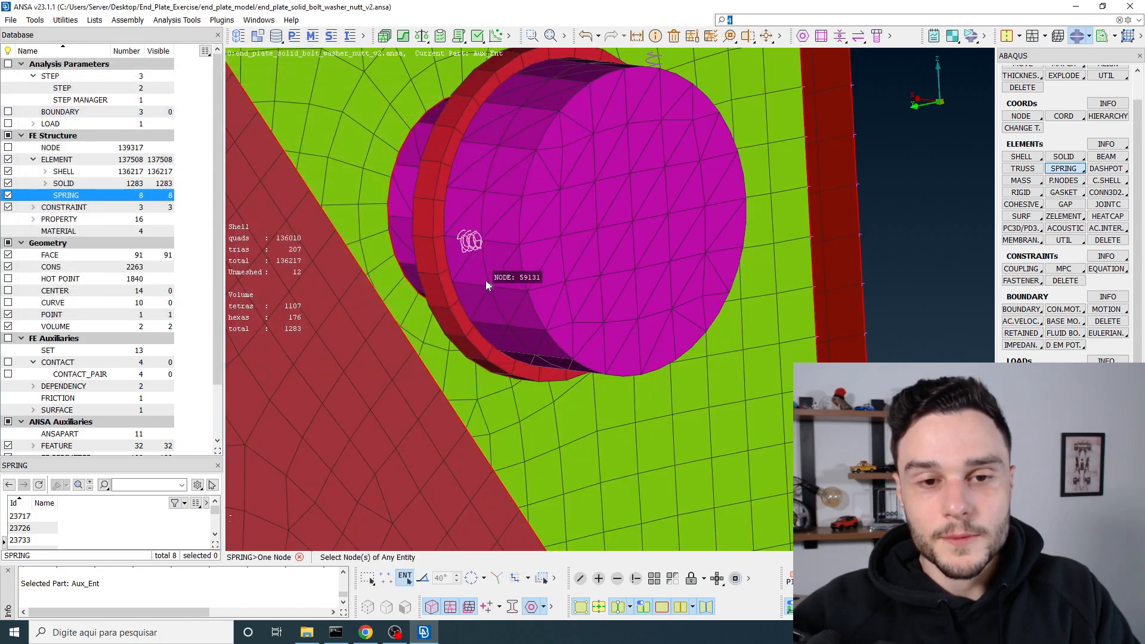
Add a one-node spring in z on the same mid-side bolt head node, using the spring_z property
{"action": "left_click", "coordinate": [481, 241]}
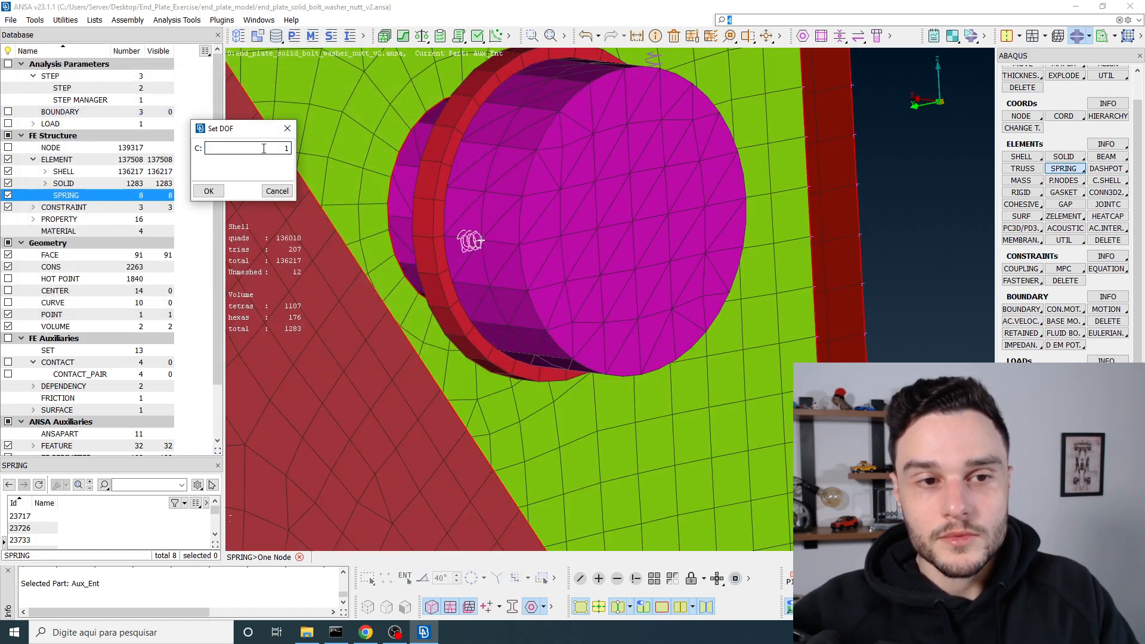
{"action": "left_click", "coordinate": [209, 191]}
{"action": "double_click", "coordinate": [313, 163]}
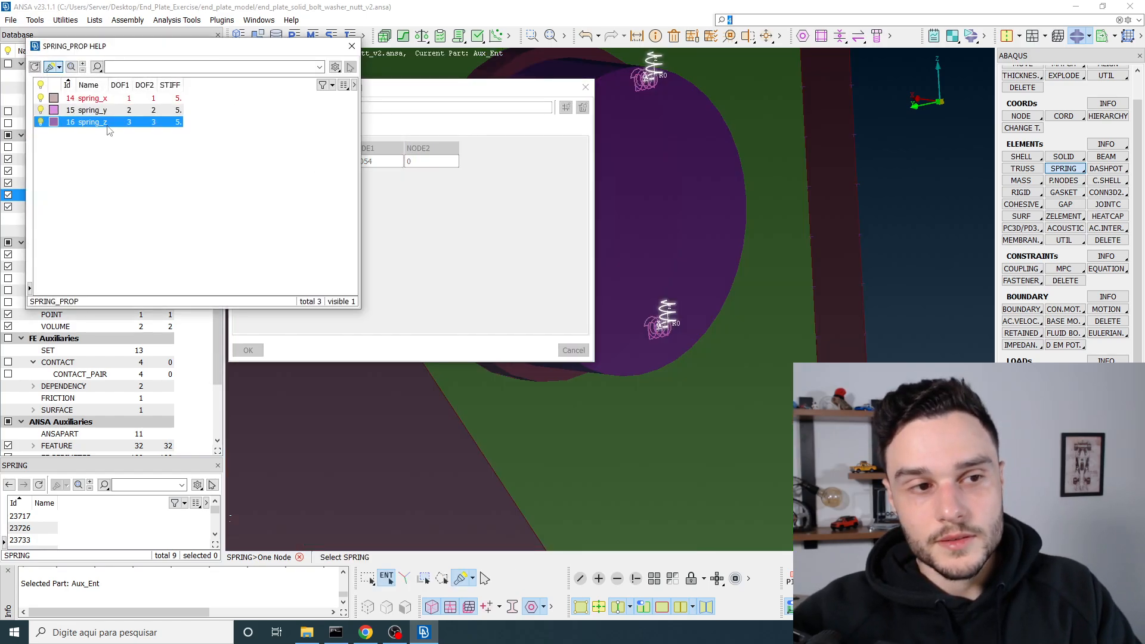
{"action": "double_click", "coordinate": [108, 125]}
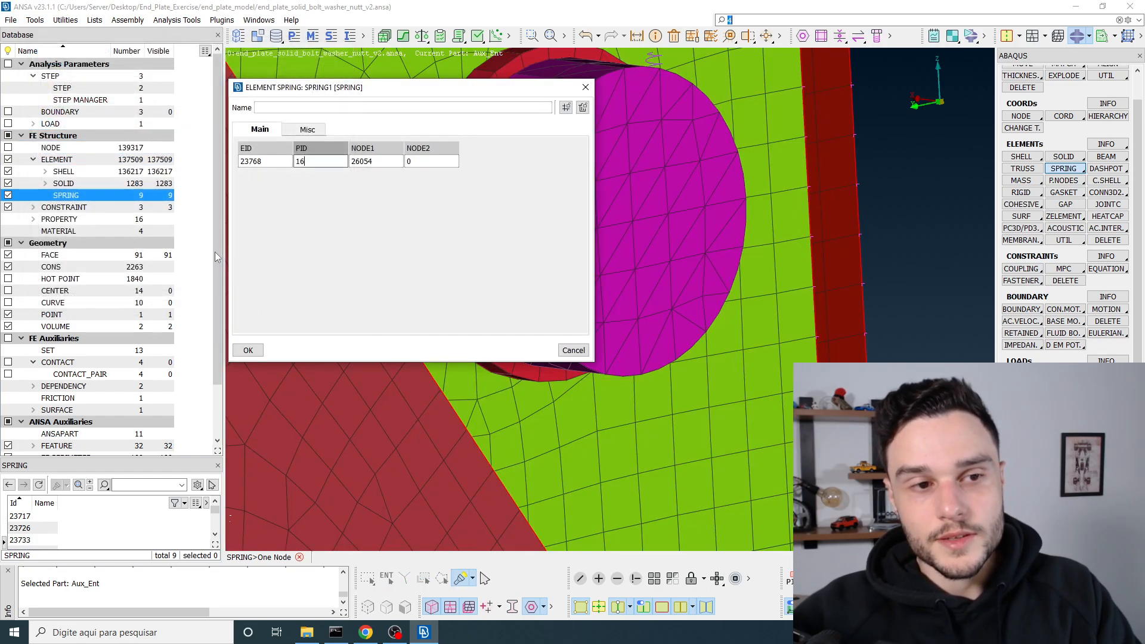
{"action": "left_click", "coordinate": [250, 350]}
Examine the grounded springs around the bolt head from several sides
{"action": "left_click_drag", "start_coordinate": [250, 340], "coordinate": [410, 289], "text": "ctrl"}
{"action": "middle_click", "coordinate": [564, 272]}
{"action": "scroll", "coordinate": [563, 271], "scroll_direction": "up", "scroll_amount": 4}
{"action": "left_click_drag", "start_coordinate": [564, 273], "coordinate": [556, 304], "text": "ctrl"}
{"action": "scroll", "coordinate": [538, 305], "scroll_direction": "up", "scroll_amount": 2}
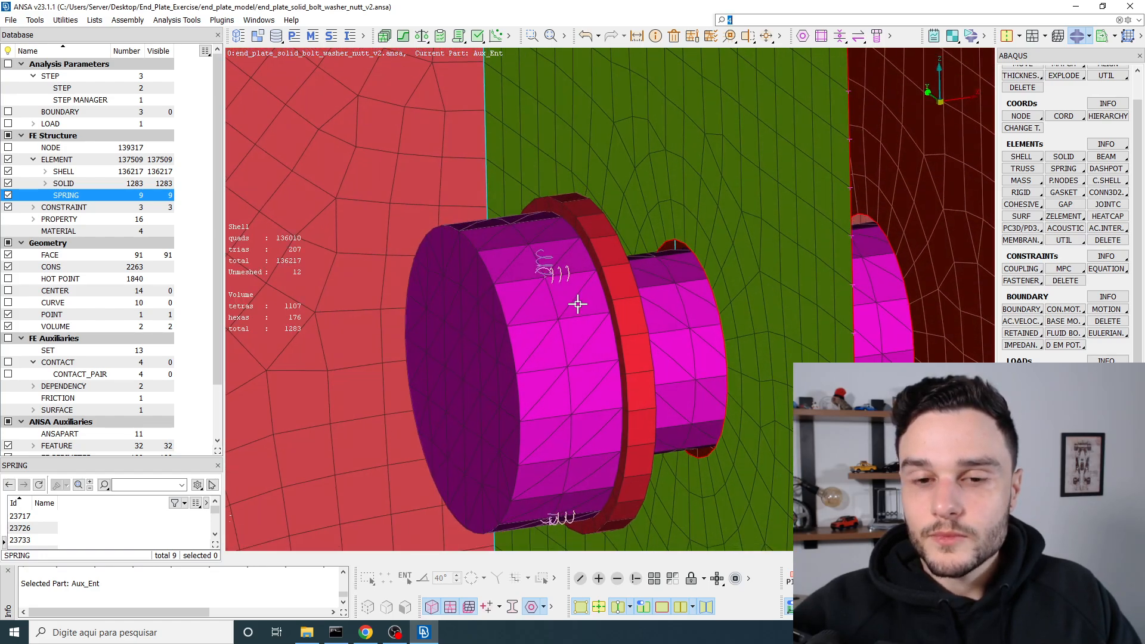
{"action": "scroll", "coordinate": [578, 305], "scroll_direction": "down", "scroll_amount": 3}
{"action": "mouse_move", "coordinate": [589, 287]}
{"action": "left_mouse_down", "text": "ctrl"}
{"action": "mouse_move", "coordinate": [605, 285]}
{"action": "mouse_move", "coordinate": [614, 328]}
{"action": "mouse_move", "coordinate": [616, 289]}
{"action": "mouse_move", "coordinate": [634, 320]}
{"action": "mouse_move", "coordinate": [603, 266]}
{"action": "mouse_move", "coordinate": [590, 299]}
{"action": "left_mouse_up", "text": "ctrl"}
{"action": "scroll", "coordinate": [589, 299], "scroll_direction": "up", "scroll_amount": 3}
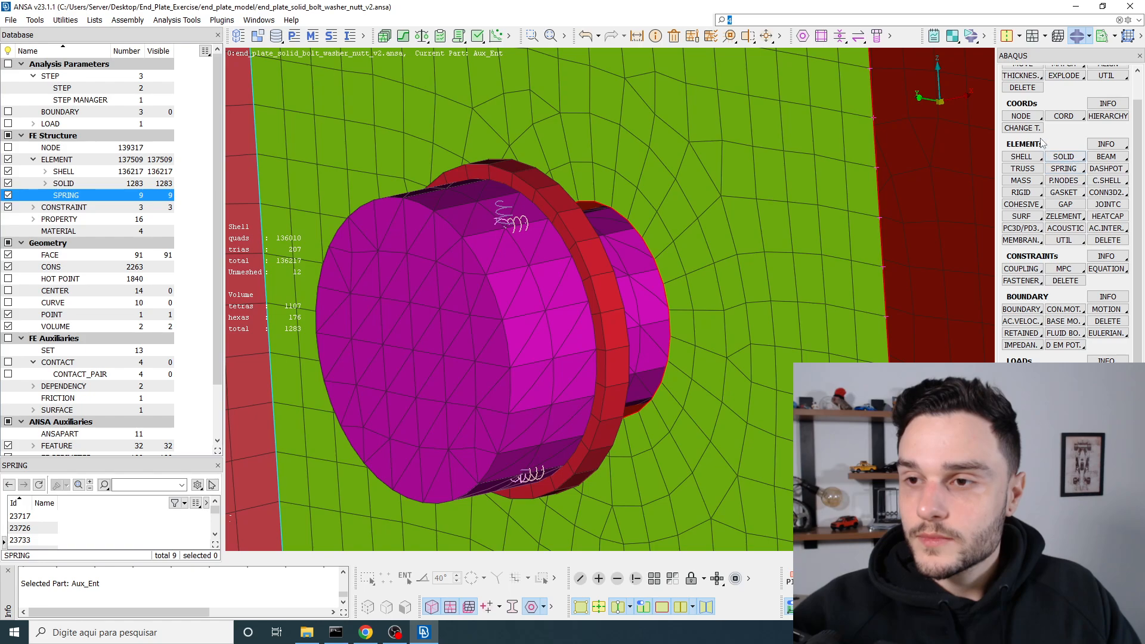
Create a two-node spring in degree of freedom 1 between a washer rim node and a bolt head node, using the spring_x property
{"action": "scroll", "coordinate": [1036, 124], "scroll_direction": "up", "scroll_amount": 2}
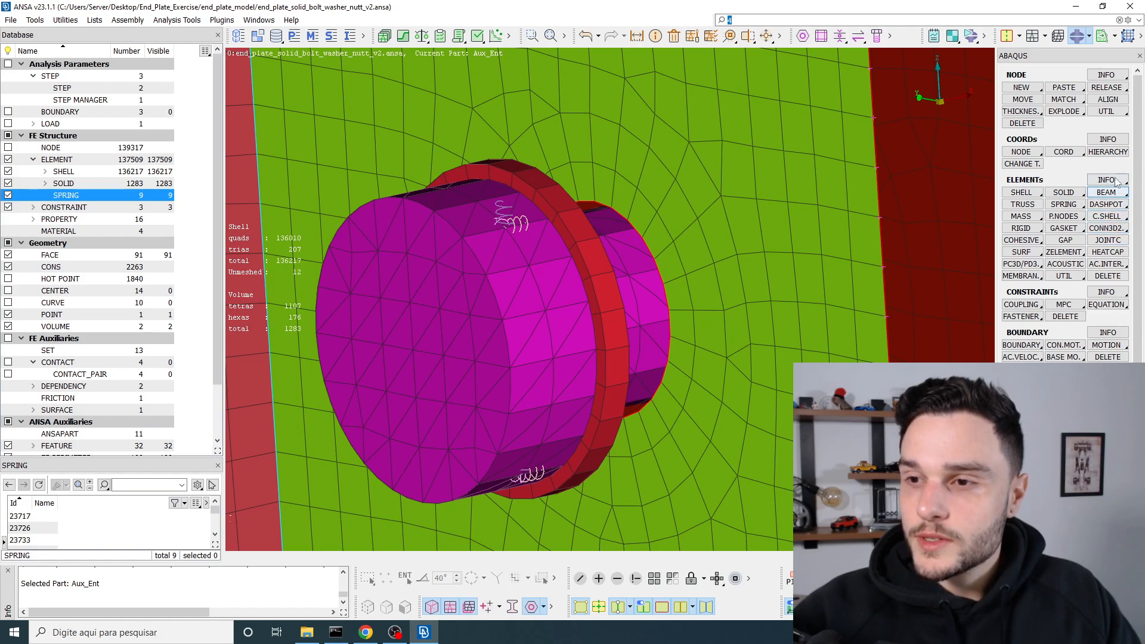
{"action": "left_click", "coordinate": [1068, 204]}
{"action": "left_click", "coordinate": [1085, 218]}
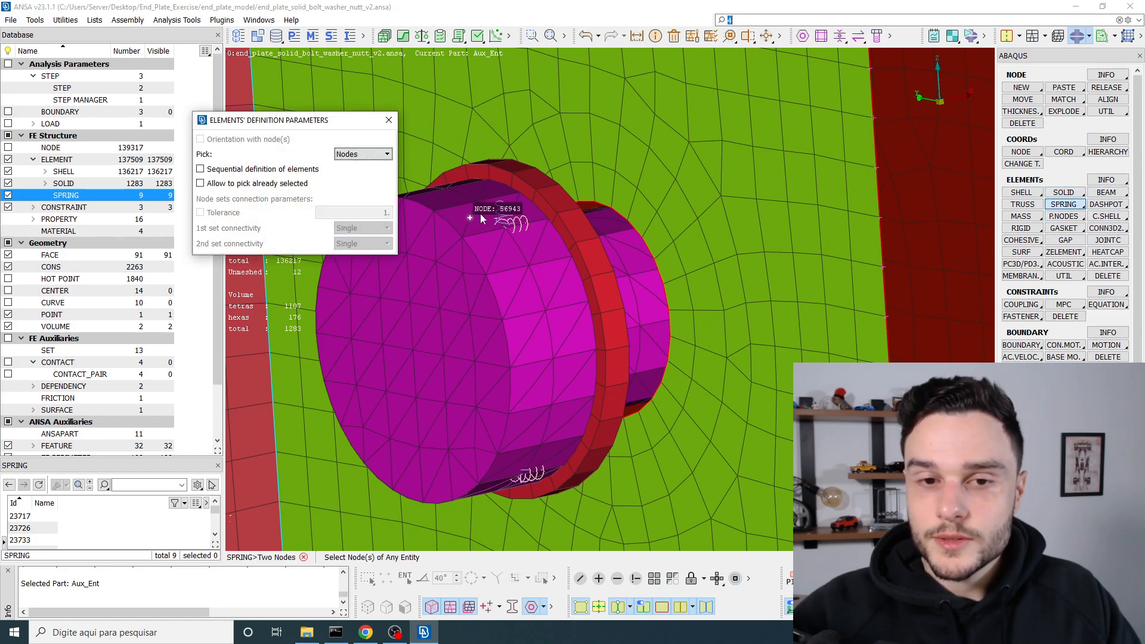
{"action": "left_click_drag", "start_coordinate": [481, 213], "coordinate": [622, 253], "text": "ctrl"}
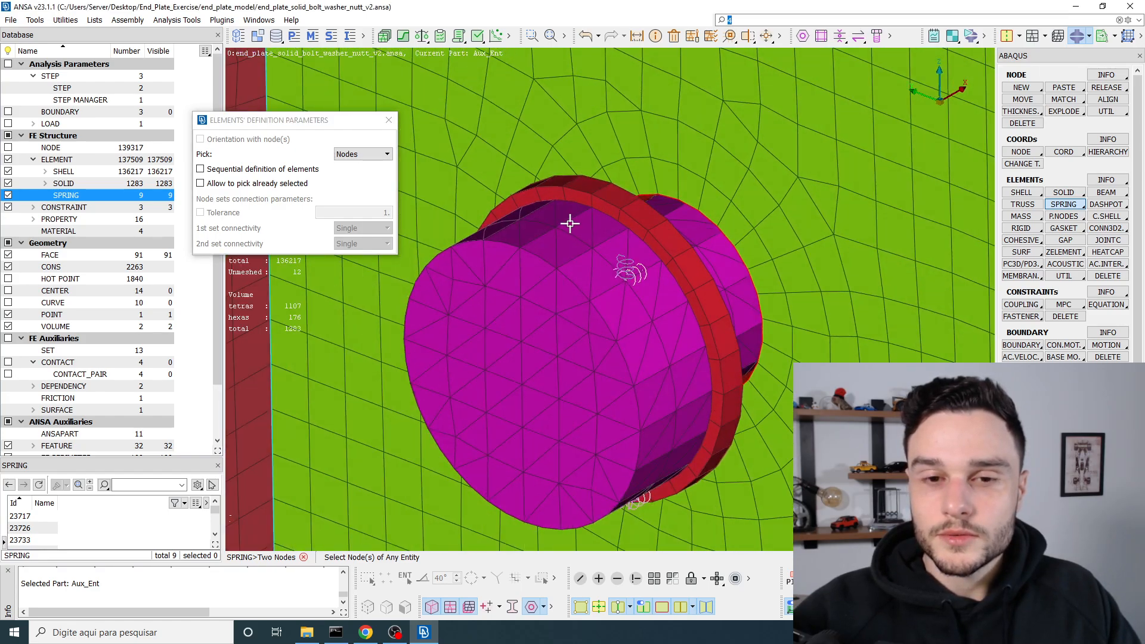
{"action": "scroll", "coordinate": [567, 222], "scroll_direction": "up", "scroll_amount": 5}
{"action": "left_click_drag", "start_coordinate": [578, 257], "coordinate": [537, 243], "text": "ctrl"}
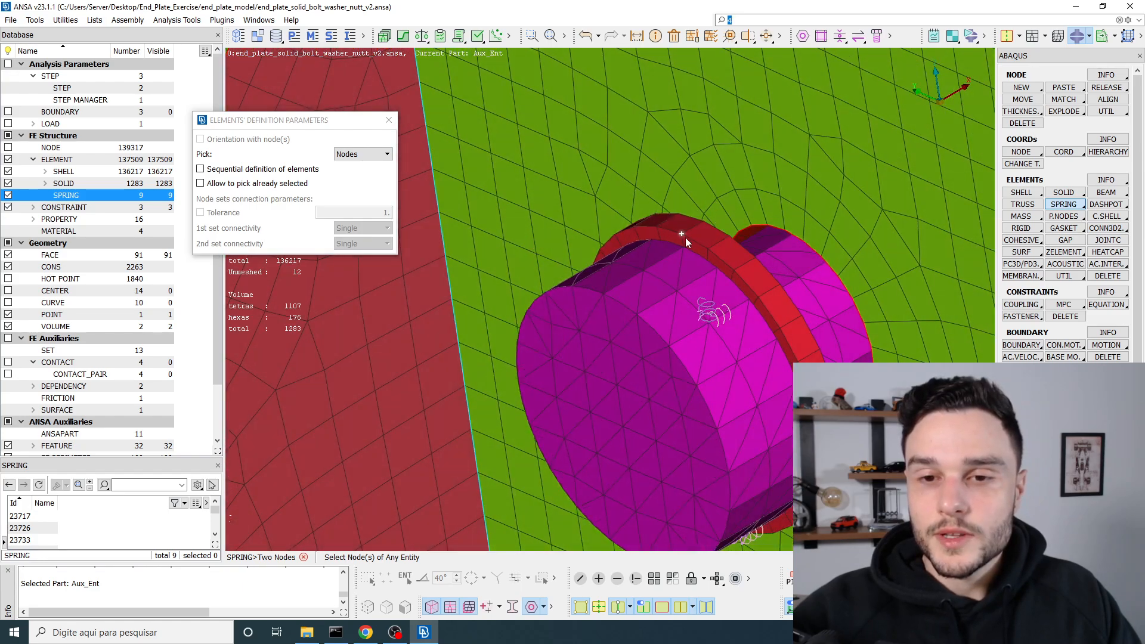
{"action": "left_click", "coordinate": [647, 267]}
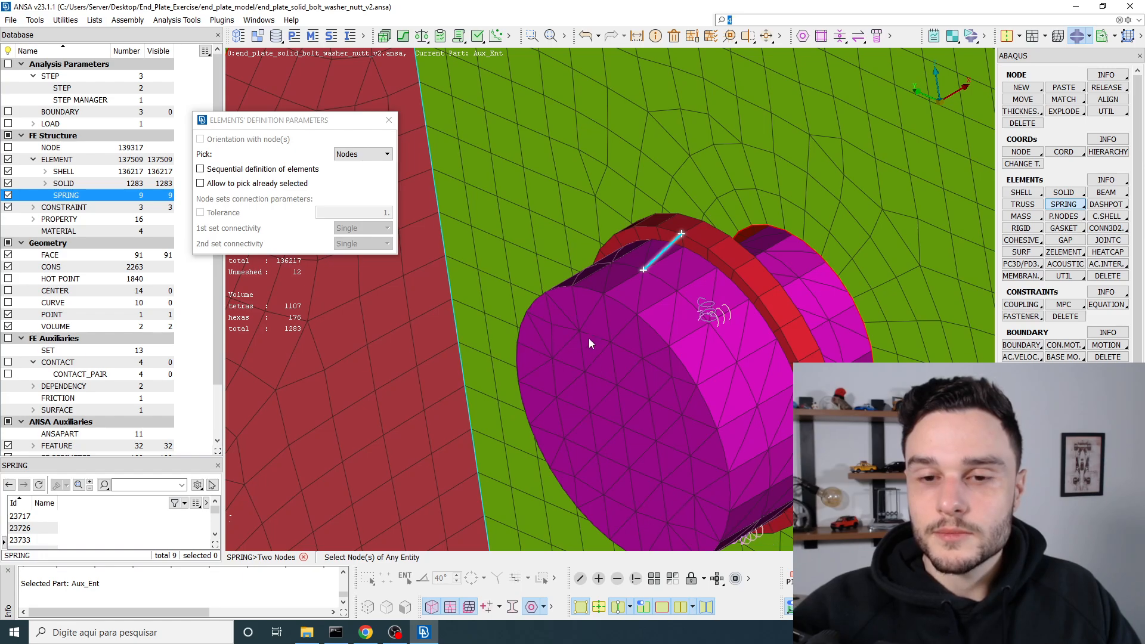
{"action": "middle_click", "coordinate": [583, 313]}
{"action": "double_click", "coordinate": [201, 156]}
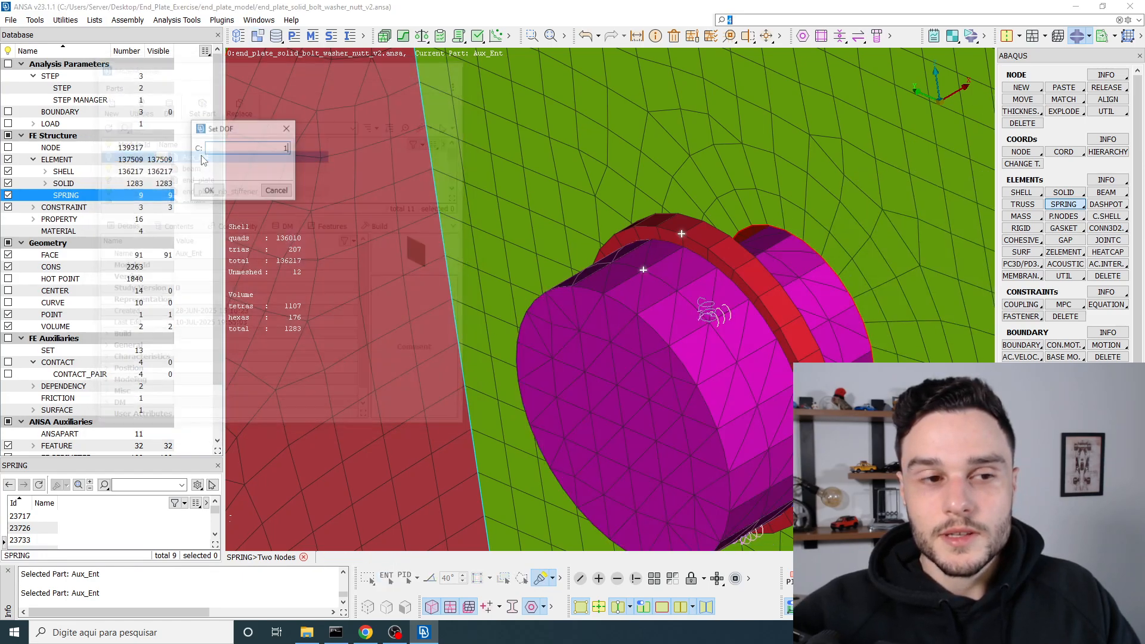
{"action": "left_click", "coordinate": [209, 190]}
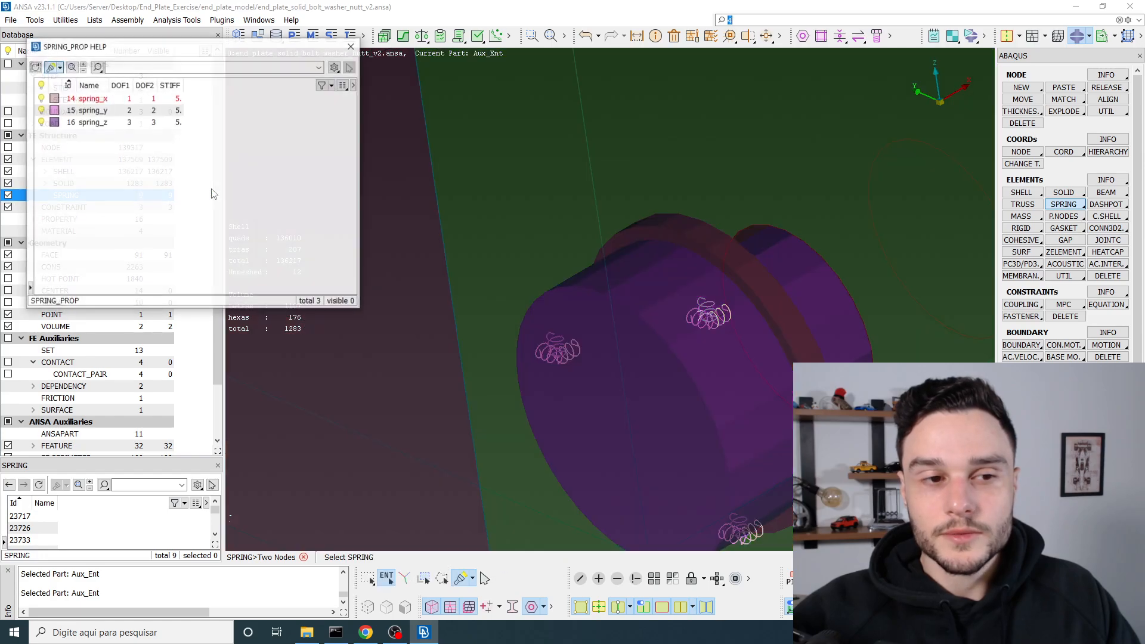
{"action": "double_click", "coordinate": [95, 99]}
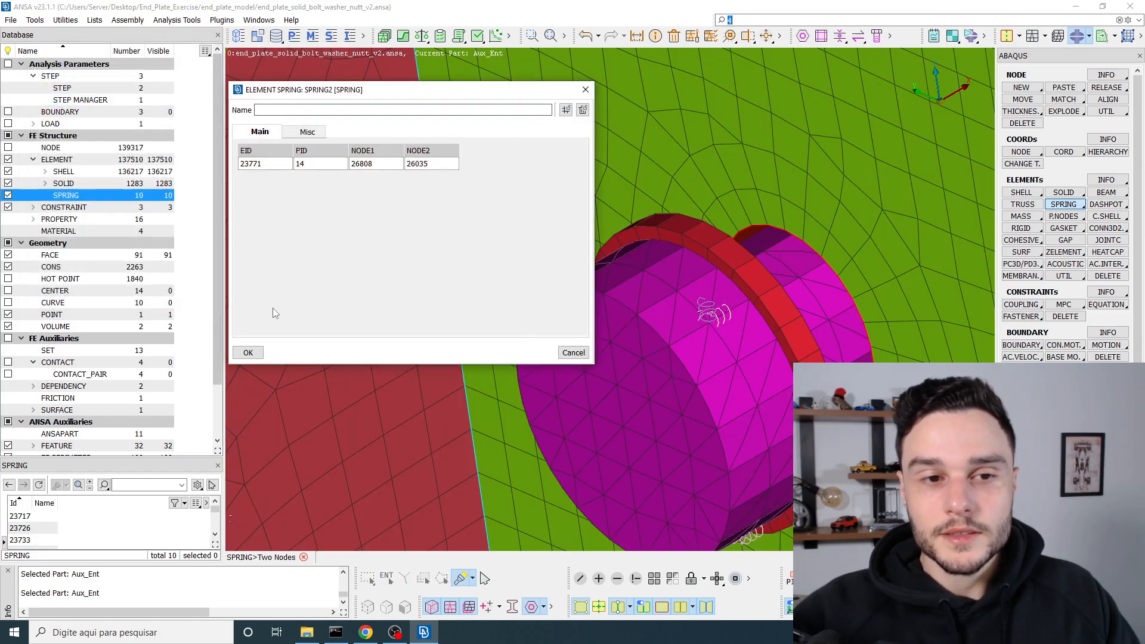
{"action": "left_click", "coordinate": [248, 353]}
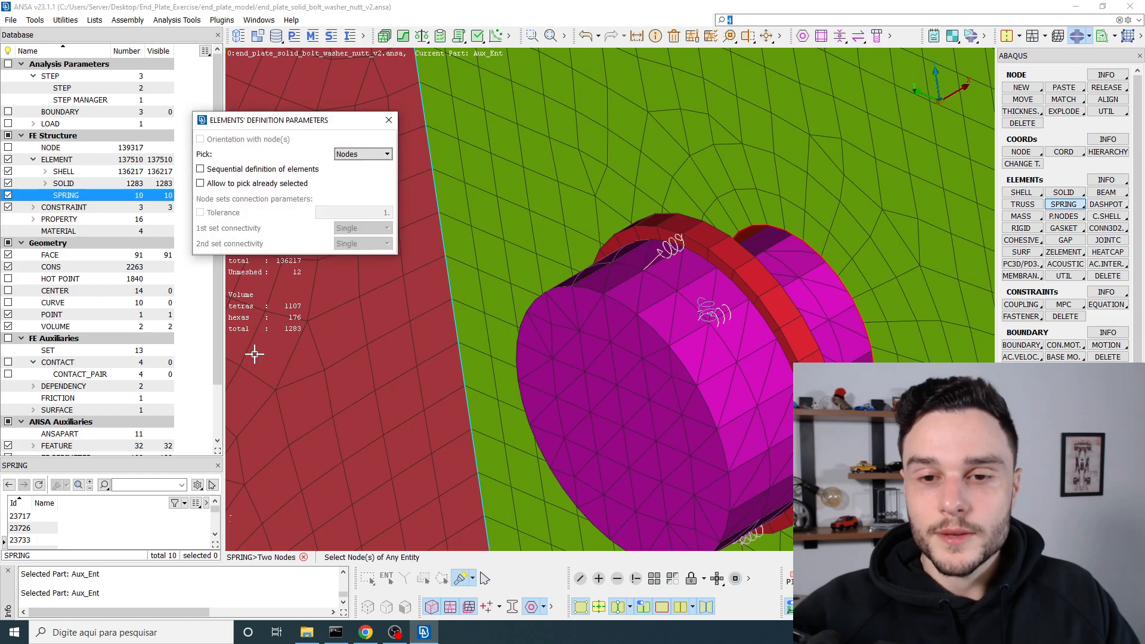
{"action": "middle_click", "coordinate": [661, 261]}
Examine the springs on the bolt head and the bolt, washer and nut arrangement on both sides of the connection
{"action": "scroll", "coordinate": [741, 276], "scroll_direction": "up", "scroll_amount": 3}
{"action": "left_click_drag", "start_coordinate": [742, 276], "coordinate": [676, 255], "text": "ctrl"}
{"action": "scroll", "coordinate": [548, 258], "scroll_direction": "down", "scroll_amount": 5}
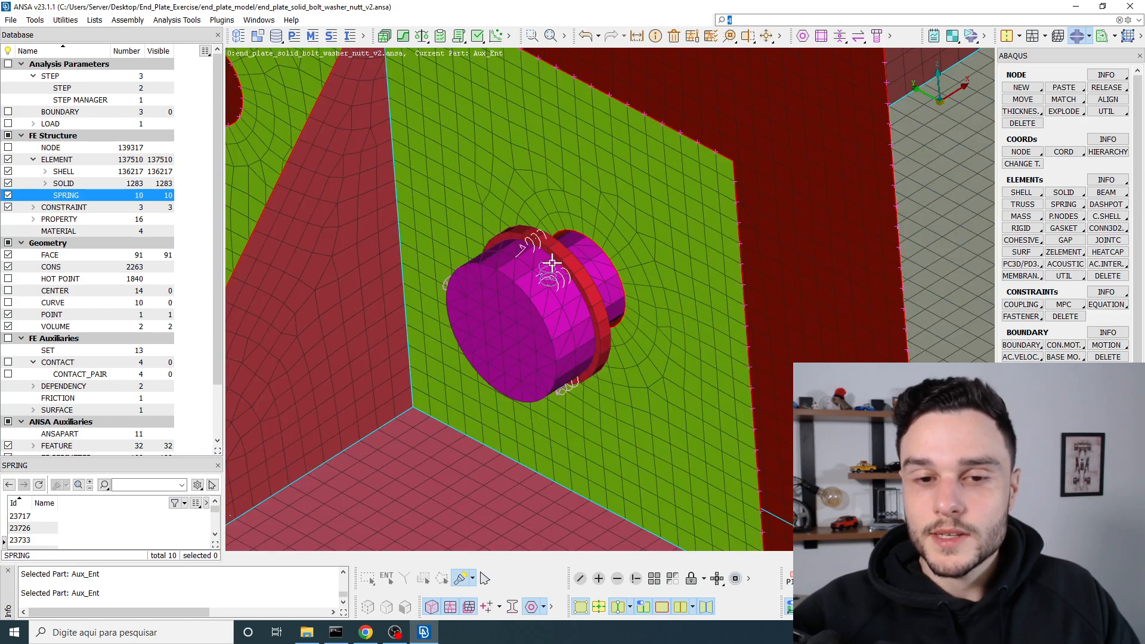
{"action": "left_click_drag", "start_coordinate": [550, 260], "coordinate": [622, 316], "text": "ctrl"}
{"action": "left_click_drag", "start_coordinate": [819, 299], "coordinate": [718, 319], "text": "ctrl"}
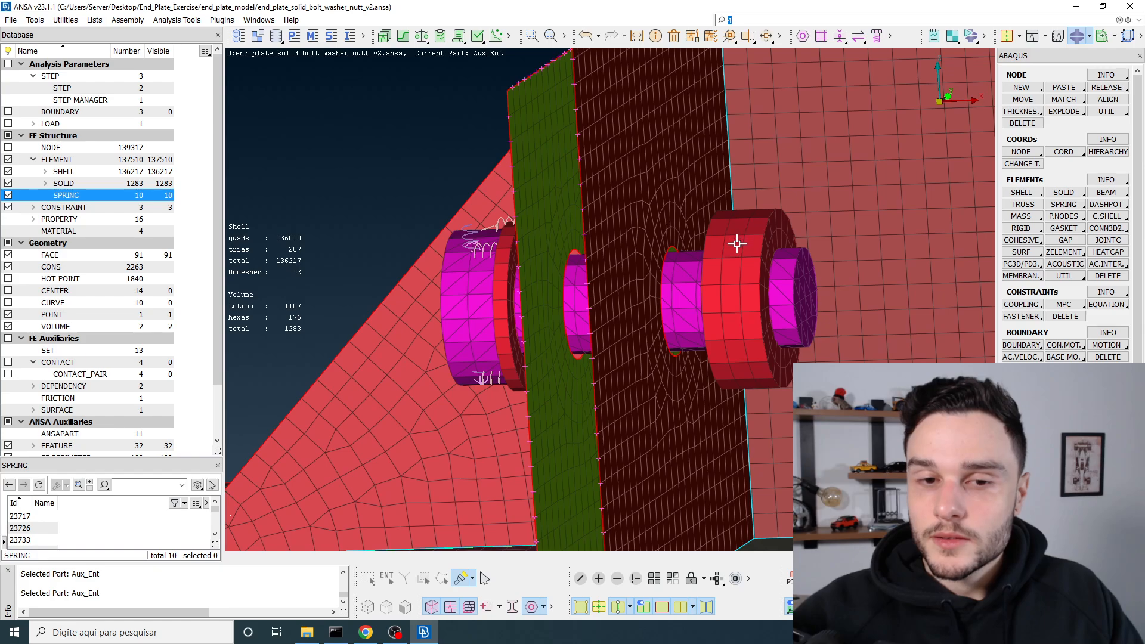
{"action": "left_click_drag", "start_coordinate": [737, 243], "coordinate": [791, 263], "text": "ctrl"}
{"action": "scroll", "coordinate": [740, 248], "scroll_direction": "down", "scroll_amount": 4}
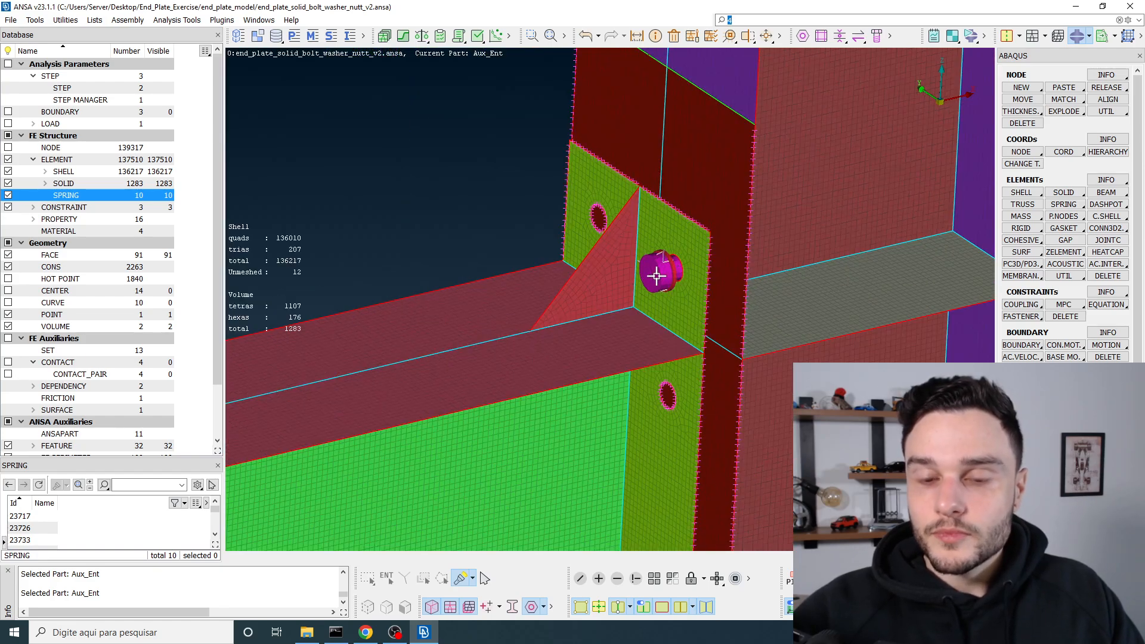
{"action": "left_click_drag", "start_coordinate": [656, 276], "coordinate": [593, 256], "text": "ctrl"}
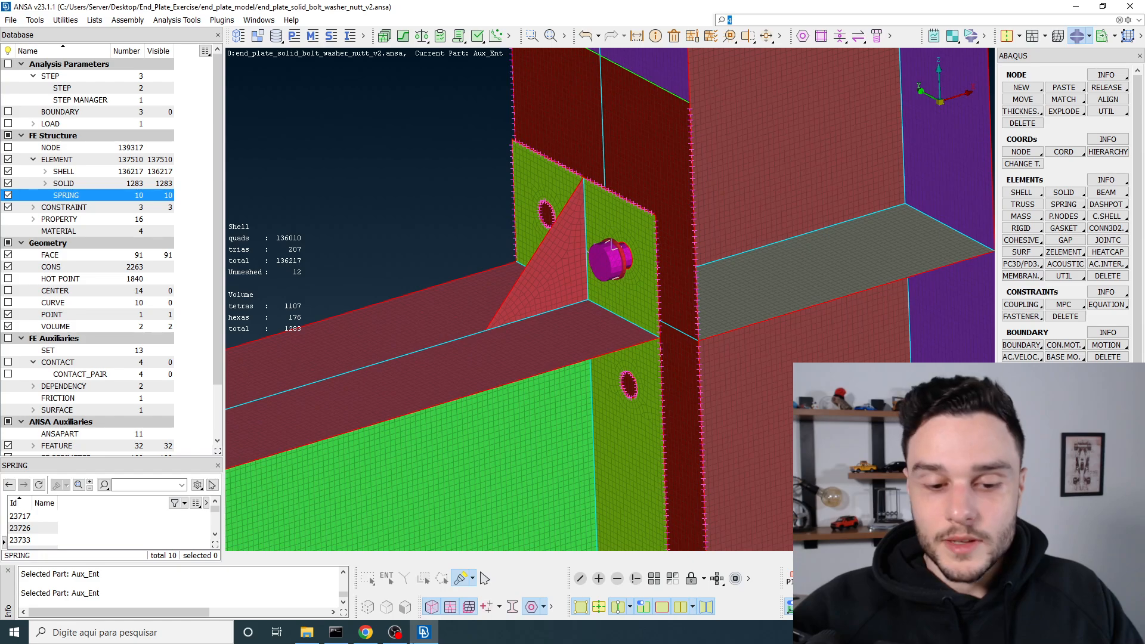
{"action": "left_click", "coordinate": [395, 632]}
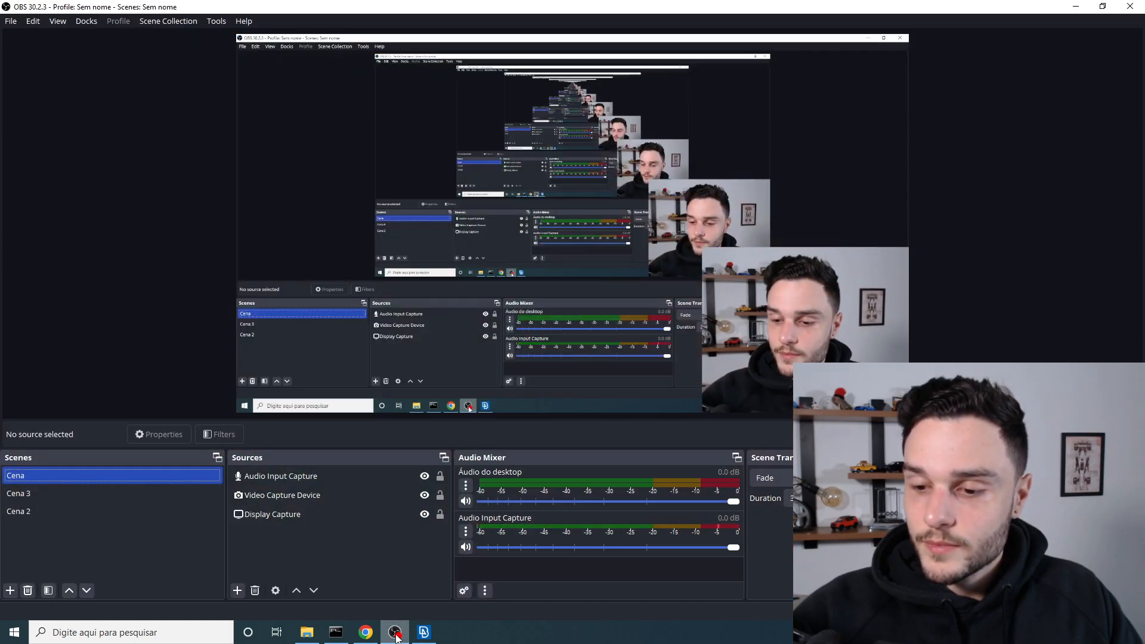
{"action": "left_click", "coordinate": [395, 634]}
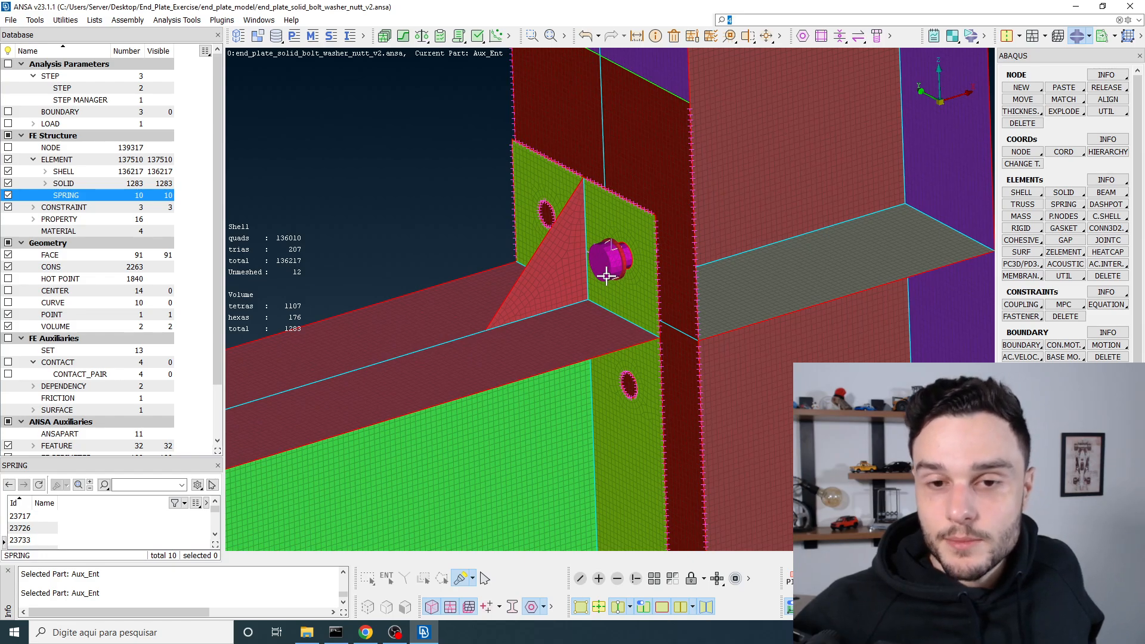
{"action": "scroll", "coordinate": [618, 246], "scroll_direction": "up", "scroll_amount": 3}
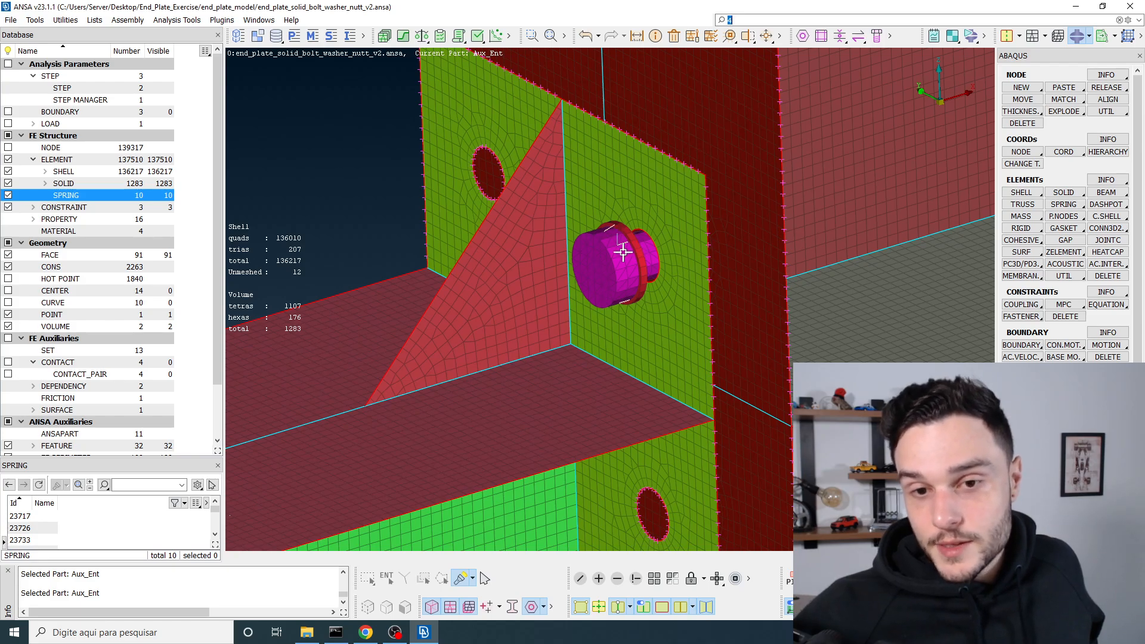
{"action": "scroll", "coordinate": [614, 246], "scroll_direction": "up", "scroll_amount": 3}
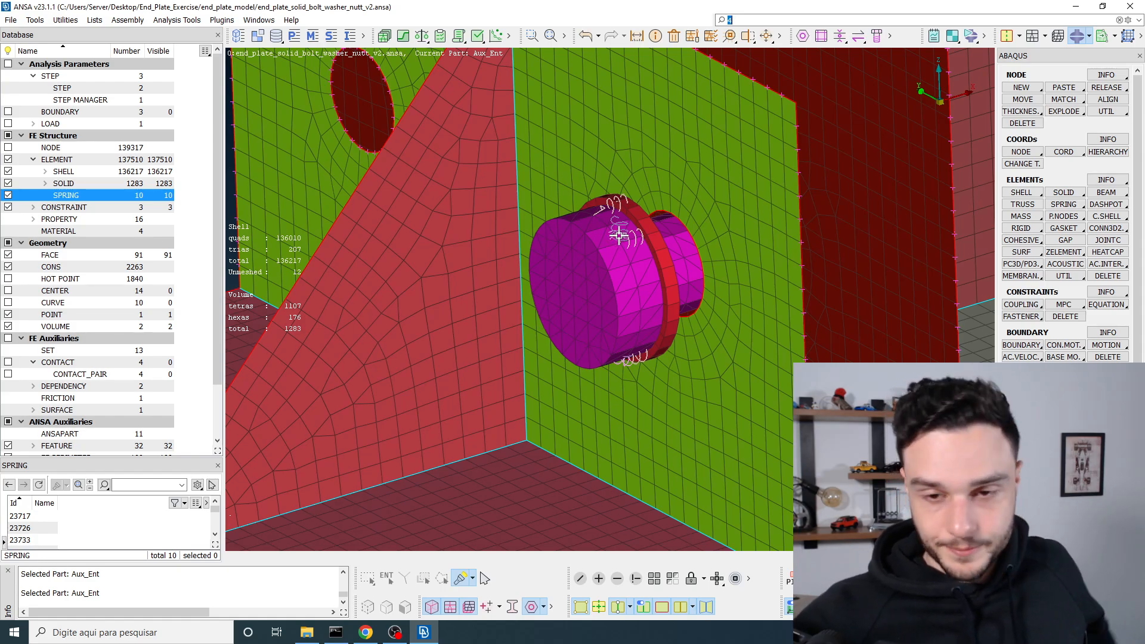
{"action": "scroll", "coordinate": [659, 251], "scroll_direction": "down", "scroll_amount": 5}
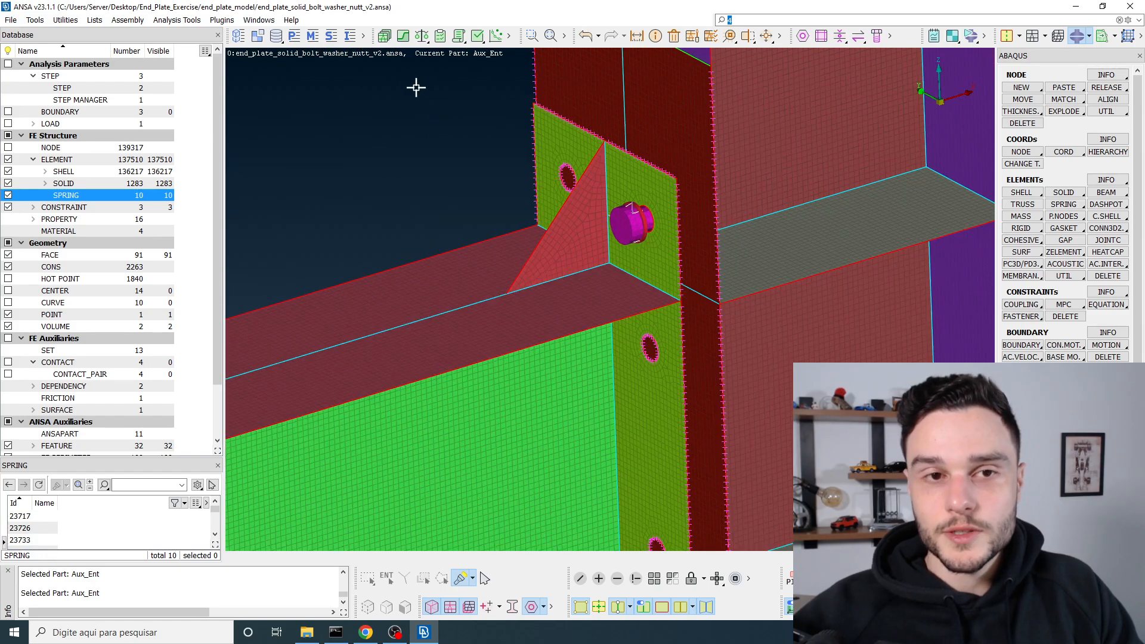
Create a new set containing all the spring elements around the bolt
{"action": "left_click", "coordinate": [331, 36]}
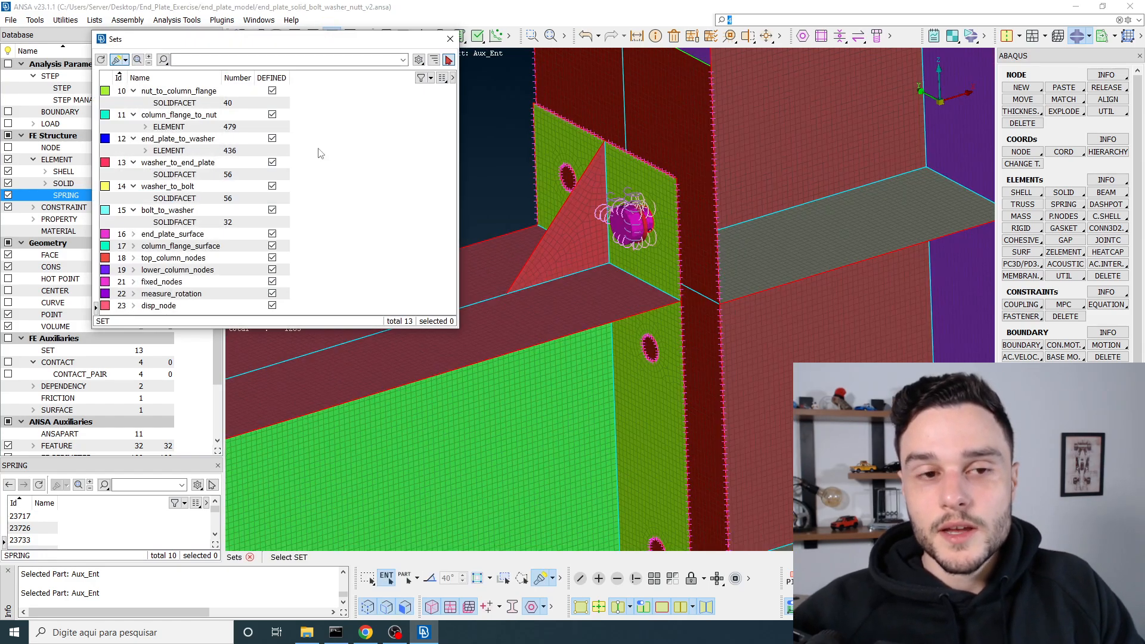
{"action": "right_click", "coordinate": [319, 154]}
{"action": "mouse_move", "coordinate": [357, 216]}
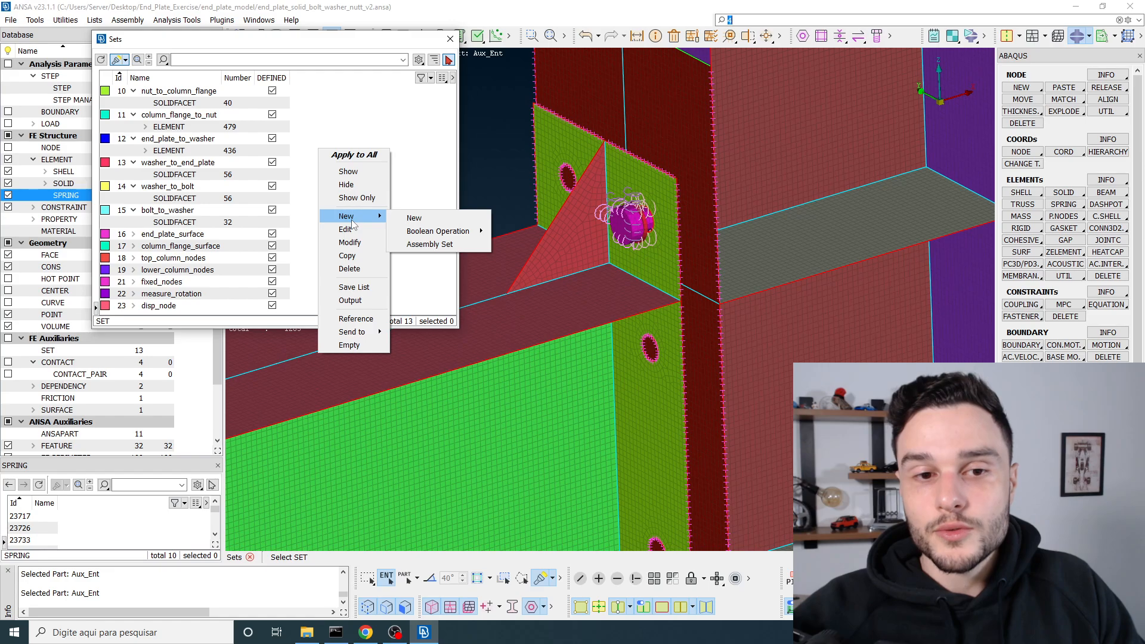
{"action": "left_click", "coordinate": [429, 218]}
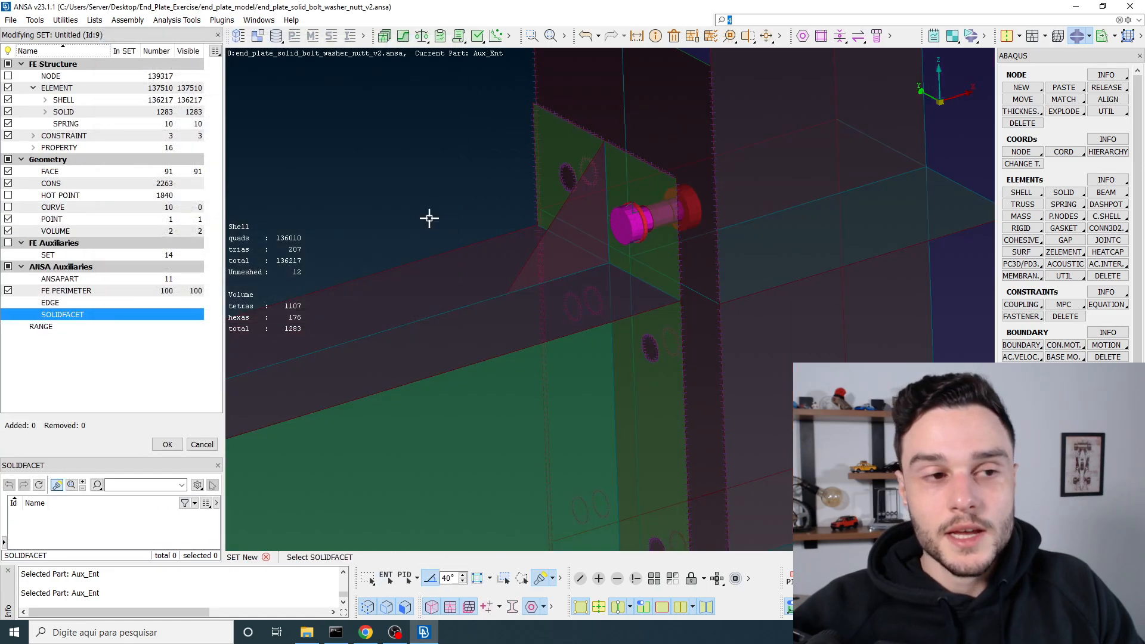
{"action": "scroll", "coordinate": [428, 218], "scroll_direction": "down", "scroll_amount": 3}
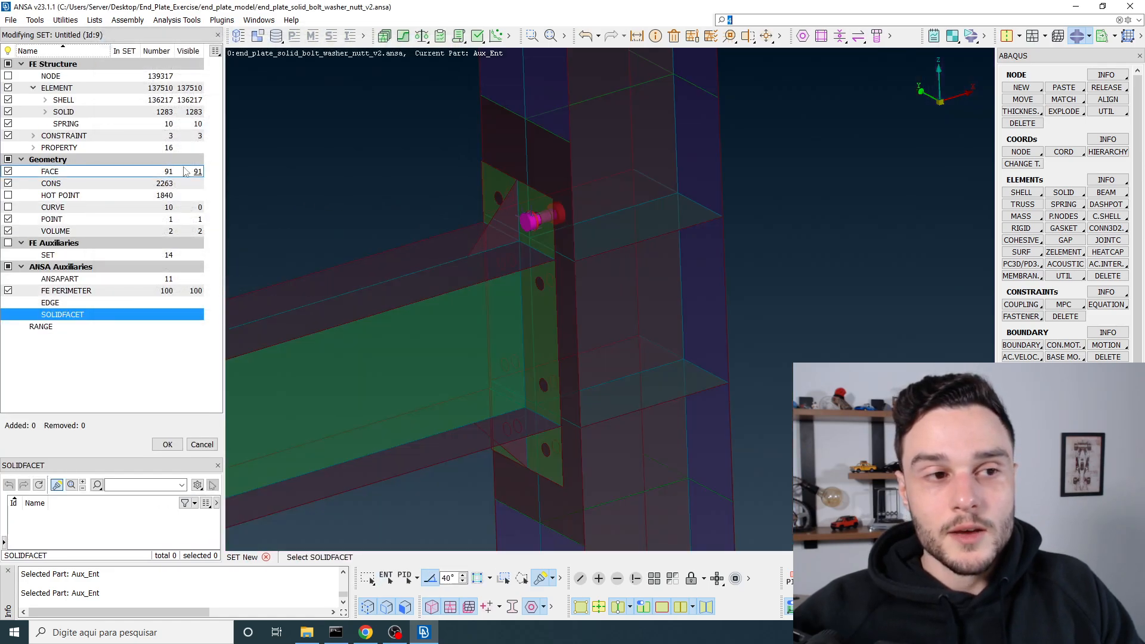
{"action": "left_click", "coordinate": [66, 124]}
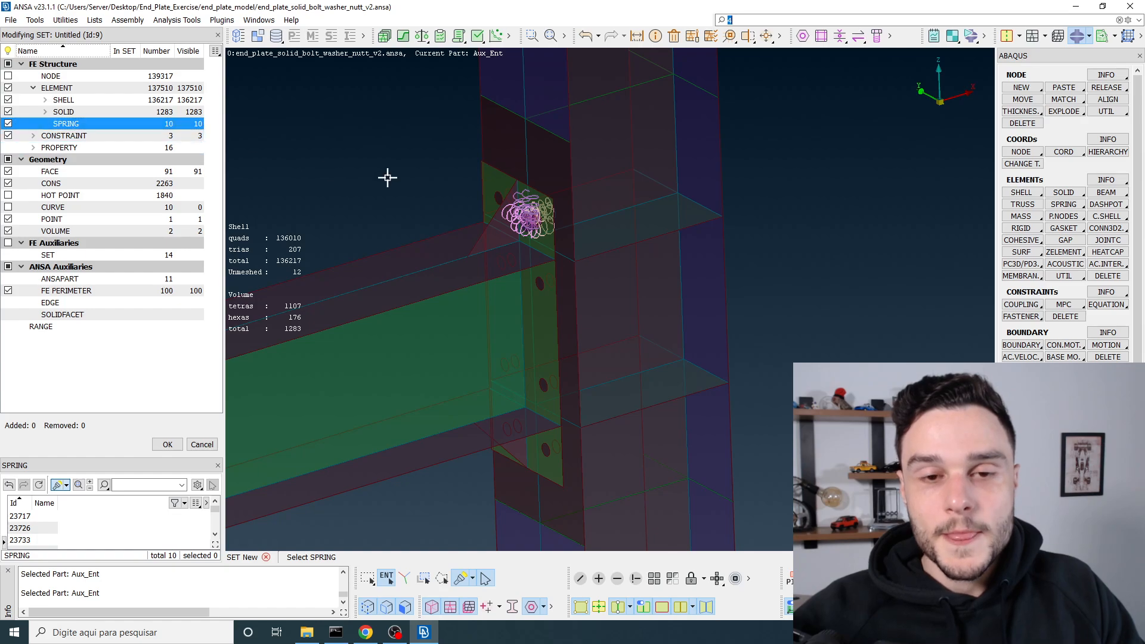
{"action": "left_click_drag", "start_coordinate": [401, 109], "coordinate": [788, 320]}
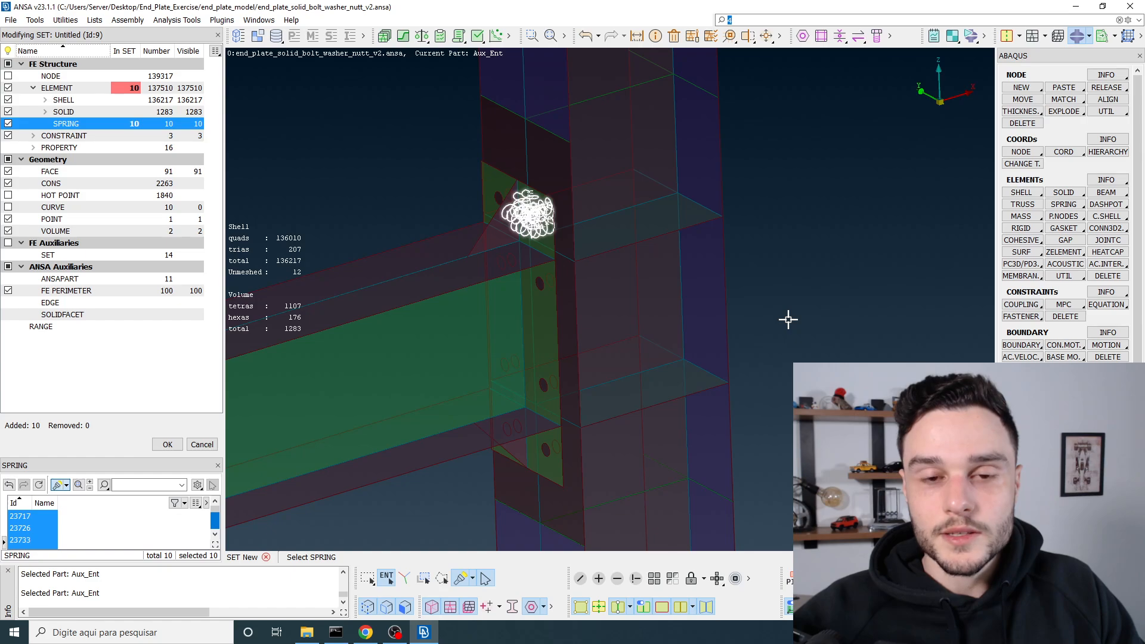
{"action": "middle_click", "coordinate": [424, 127]}
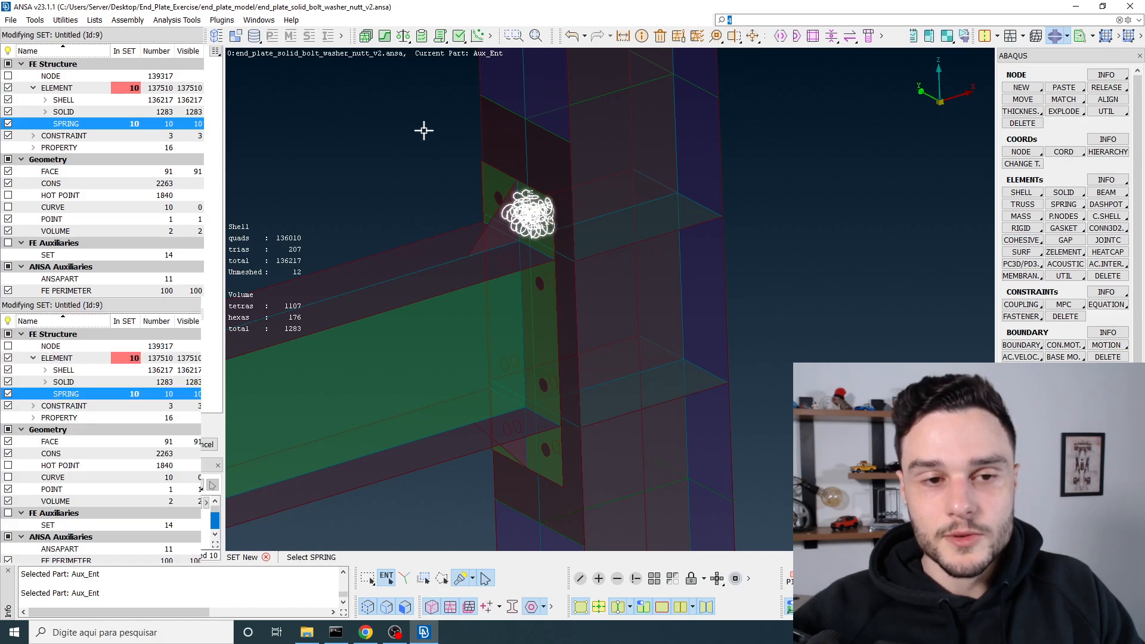
Set the new spring set's output type to ELSET, name it stab_springs and close the set list
{"action": "left_click", "coordinate": [218, 94]}
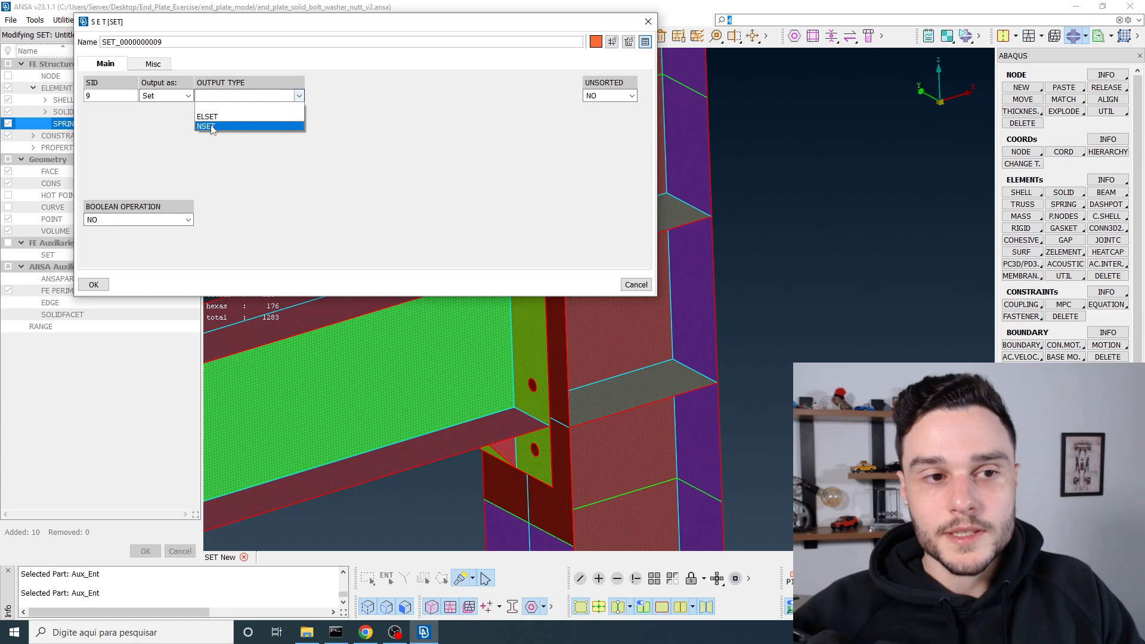
{"action": "left_click", "coordinate": [213, 114]}
{"action": "double_click", "coordinate": [170, 40]}
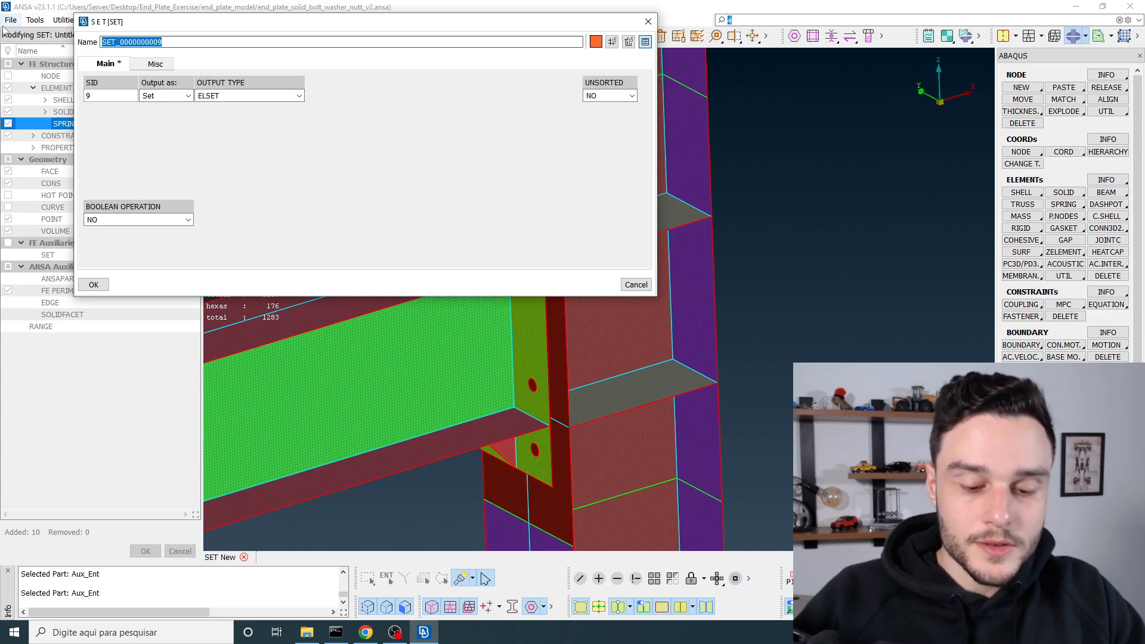
{"action": "type", "text": "stab_springs"}
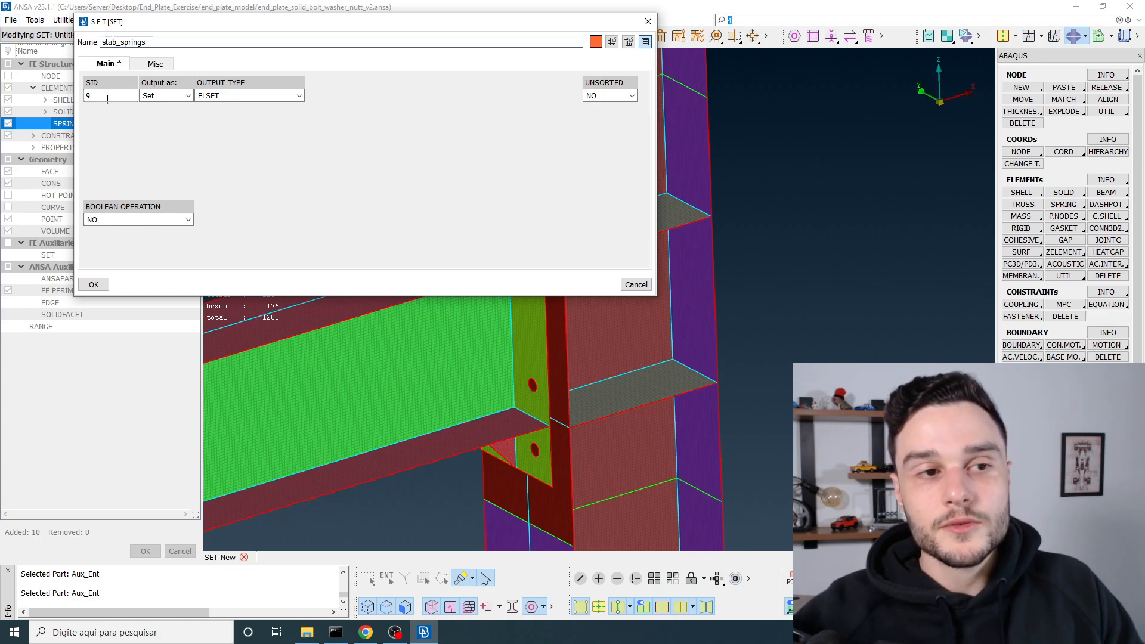
{"action": "left_click", "coordinate": [93, 284]}
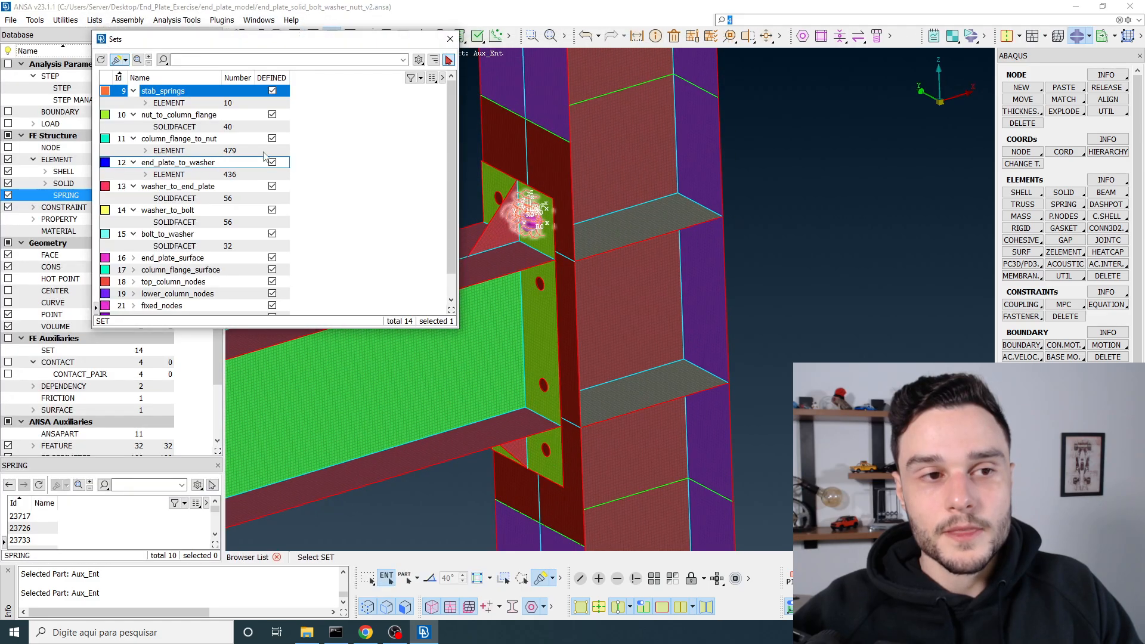
{"action": "left_click", "coordinate": [451, 38]}
Open the load_step definition in the step manager and enable its model change by setting define to YES
{"action": "double_click", "coordinate": [75, 102]}
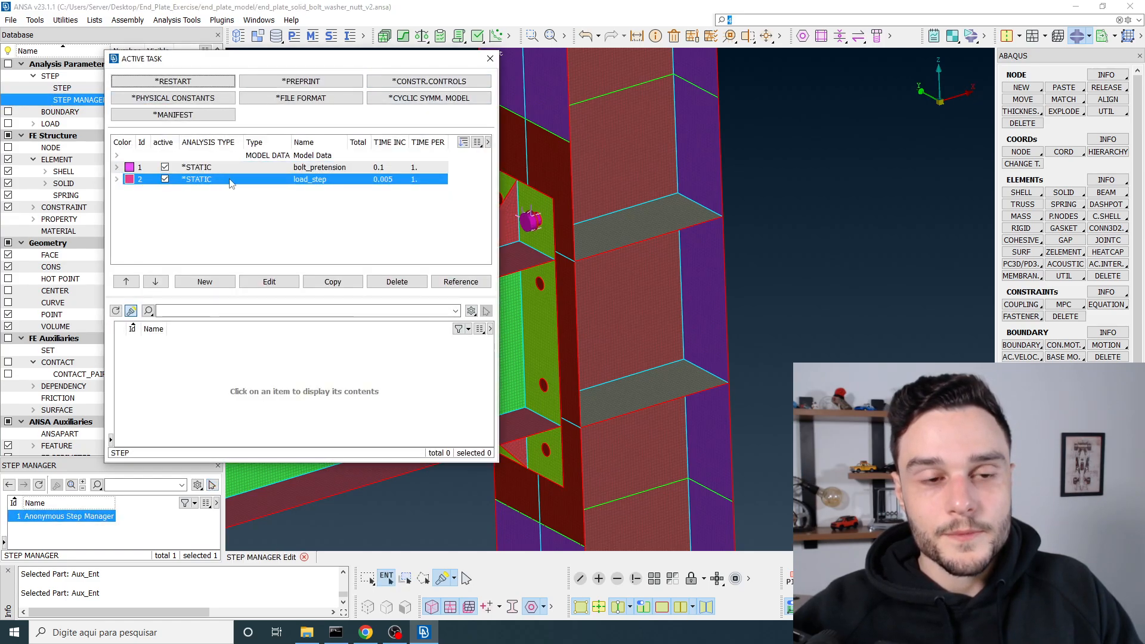
{"action": "left_click", "coordinate": [303, 183]}
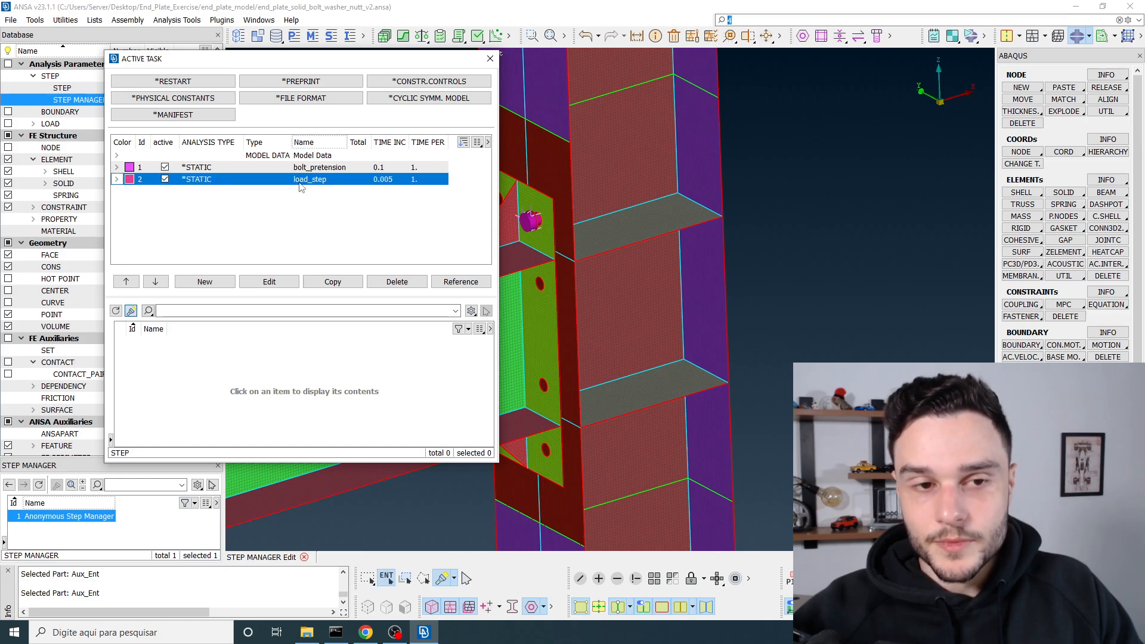
{"action": "double_click", "coordinate": [298, 181]}
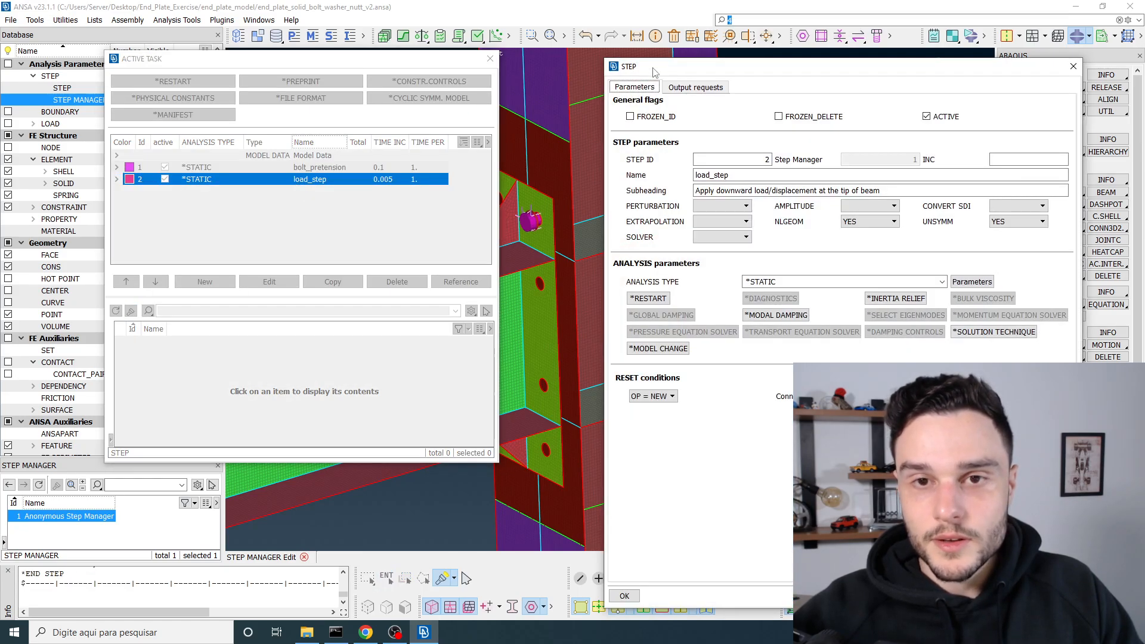
{"action": "left_click_drag", "start_coordinate": [655, 70], "coordinate": [177, 40]}
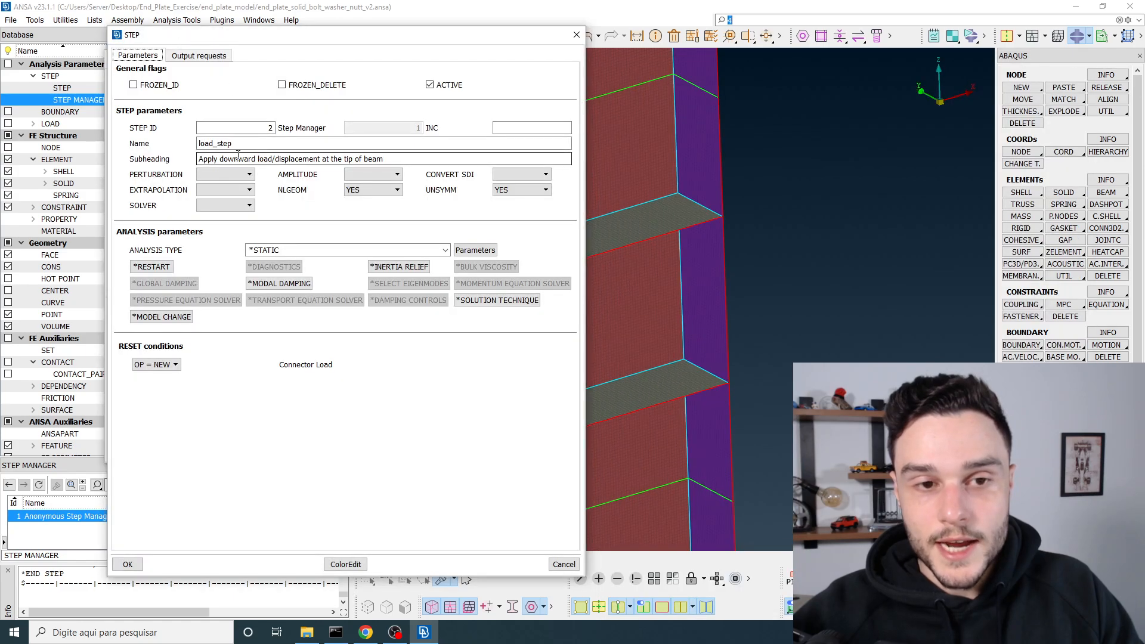
{"action": "left_click", "coordinate": [162, 316]}
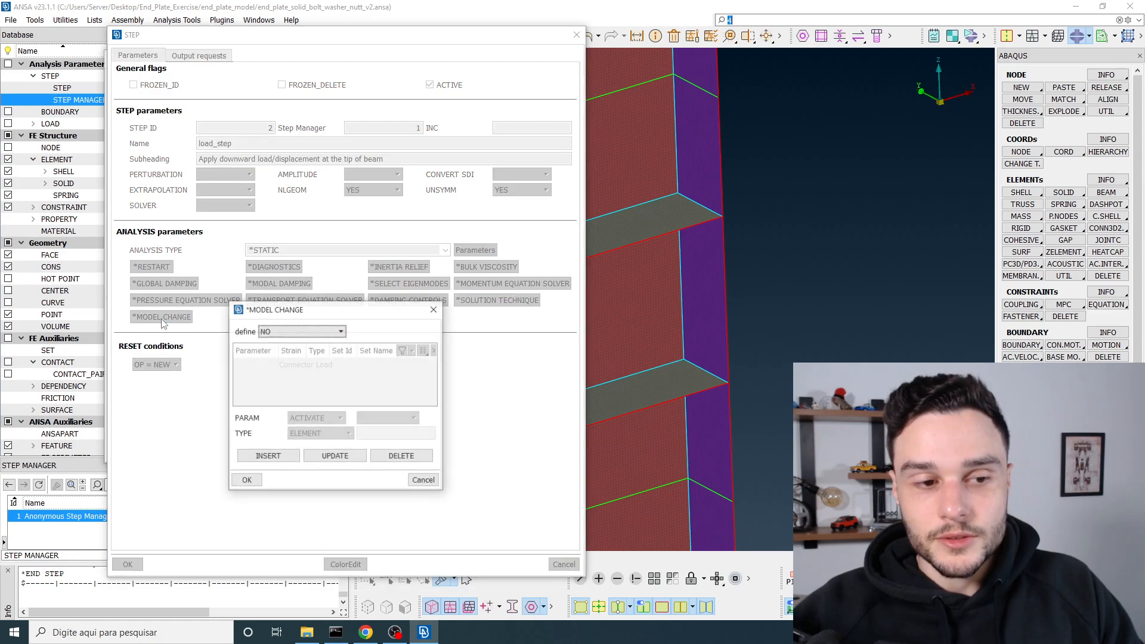
{"action": "left_click_drag", "start_coordinate": [280, 300], "coordinate": [192, 66]}
{"action": "left_click", "coordinate": [196, 88]}
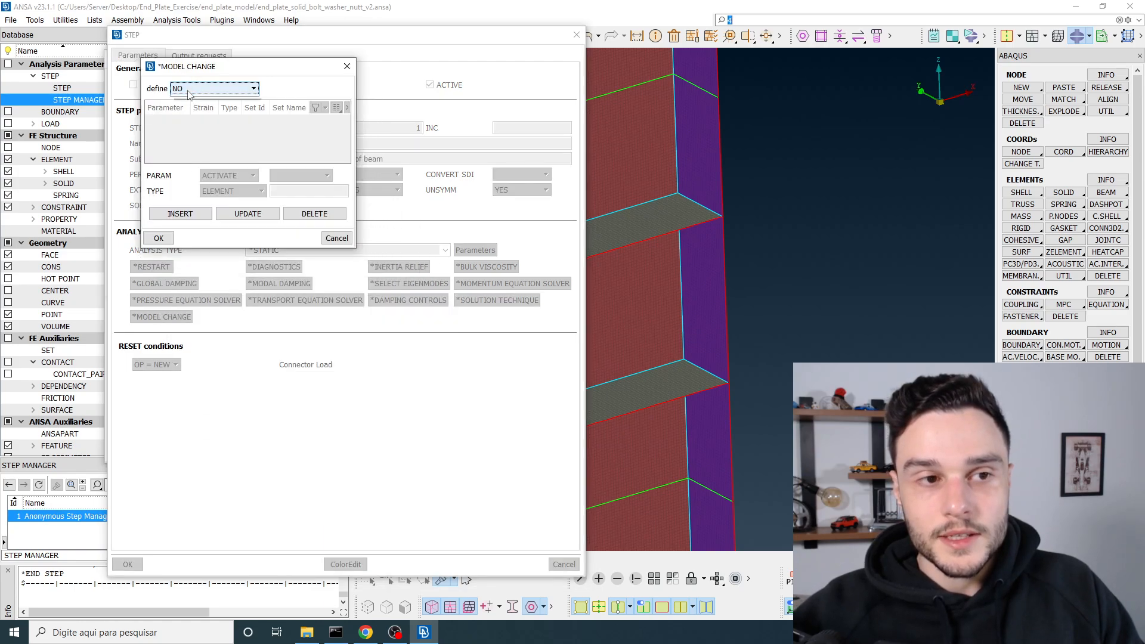
{"action": "left_click", "coordinate": [188, 110]}
Set the load_step model change to REMOVE, type ELEMENT, with the stab_springs set, and accept the step settings
{"action": "left_click", "coordinate": [226, 175]}
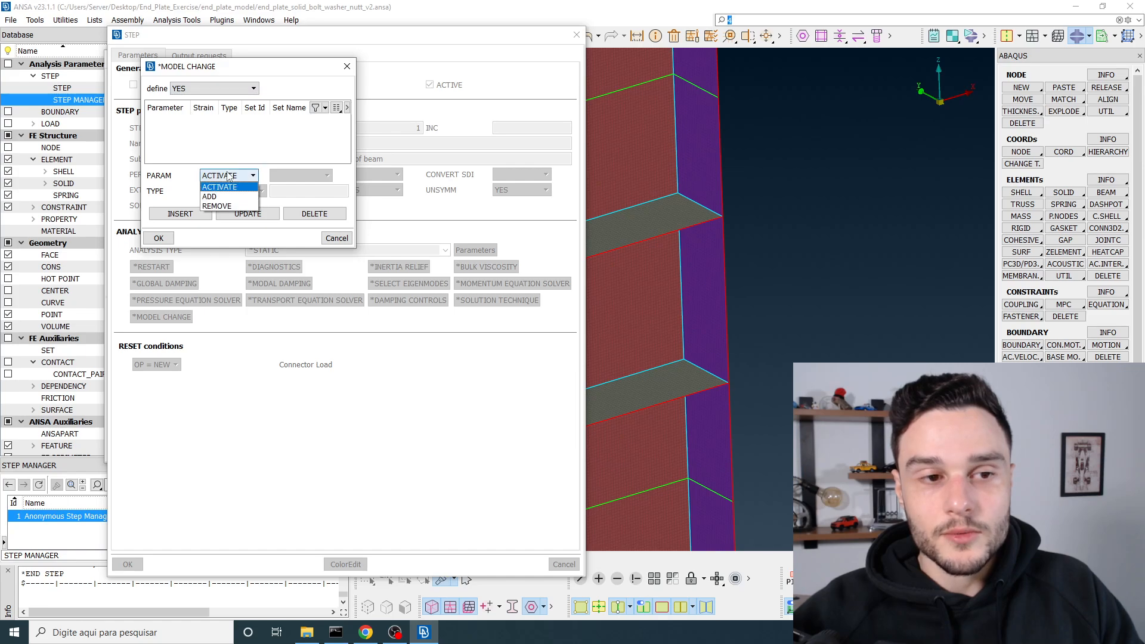
{"action": "left_click", "coordinate": [225, 206]}
{"action": "left_click", "coordinate": [233, 192]}
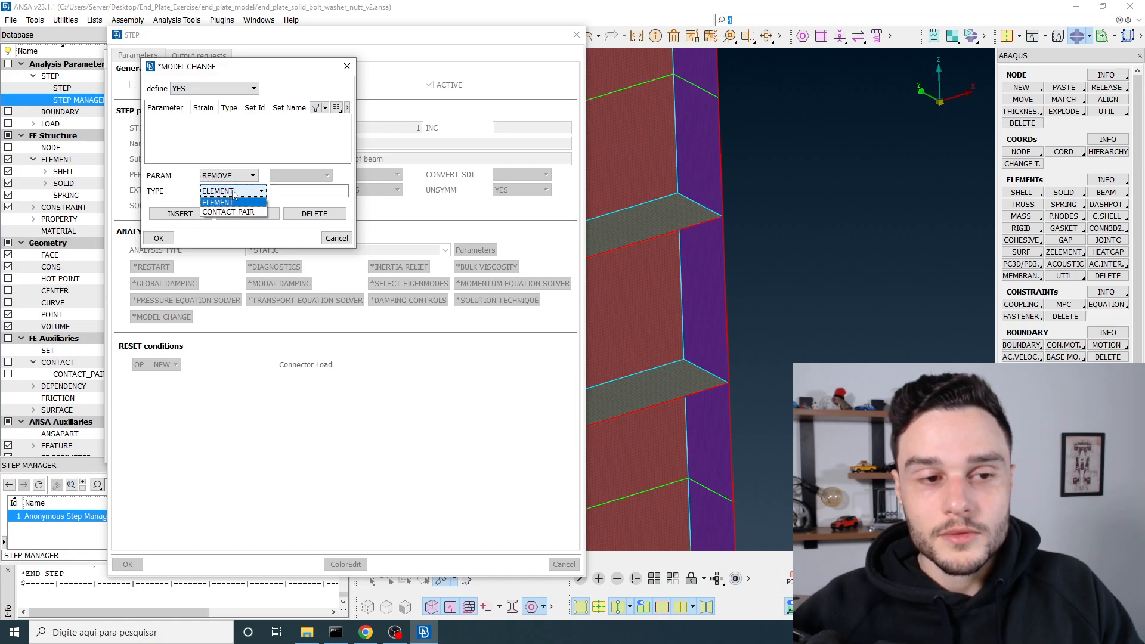
{"action": "left_click", "coordinate": [228, 204]}
{"action": "left_click", "coordinate": [295, 191]}
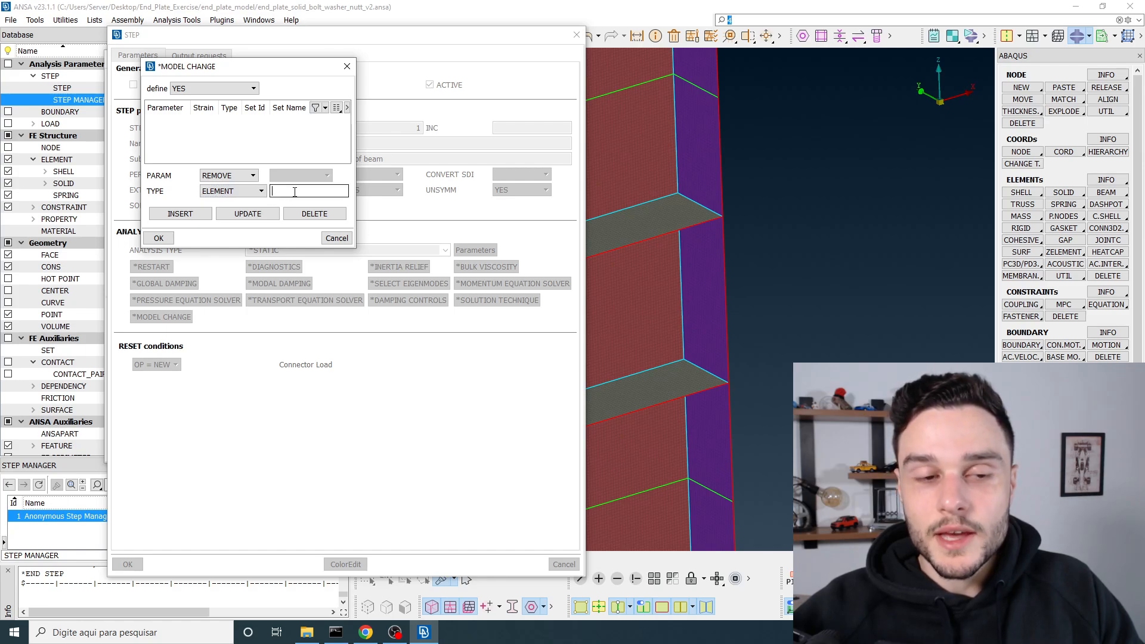
{"action": "double_click", "coordinate": [295, 192]}
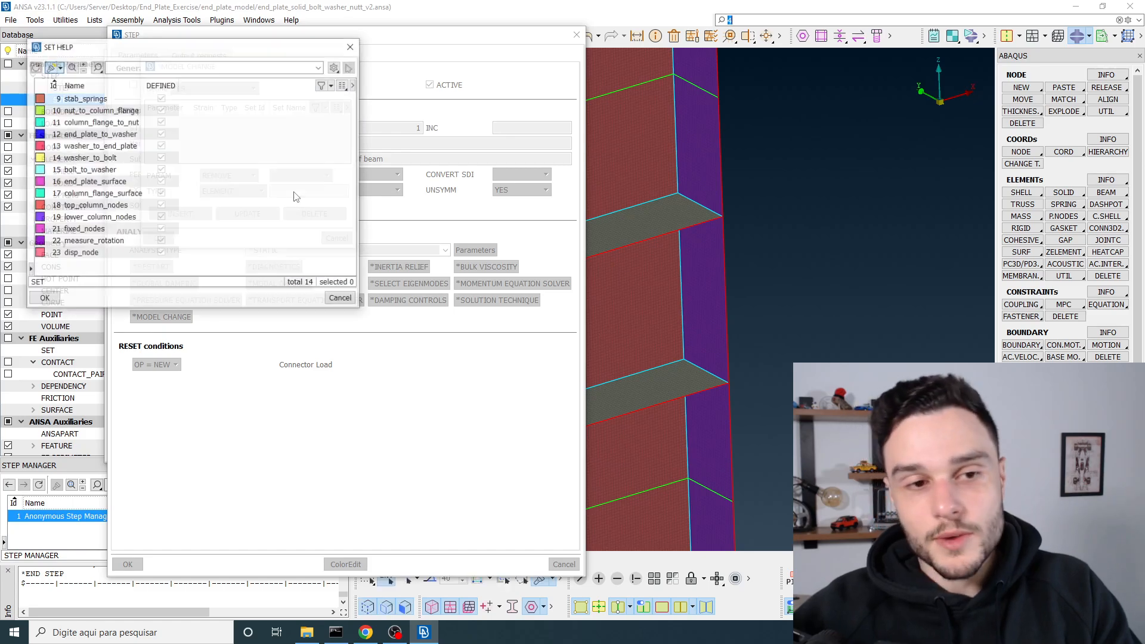
{"action": "double_click", "coordinate": [98, 100]}
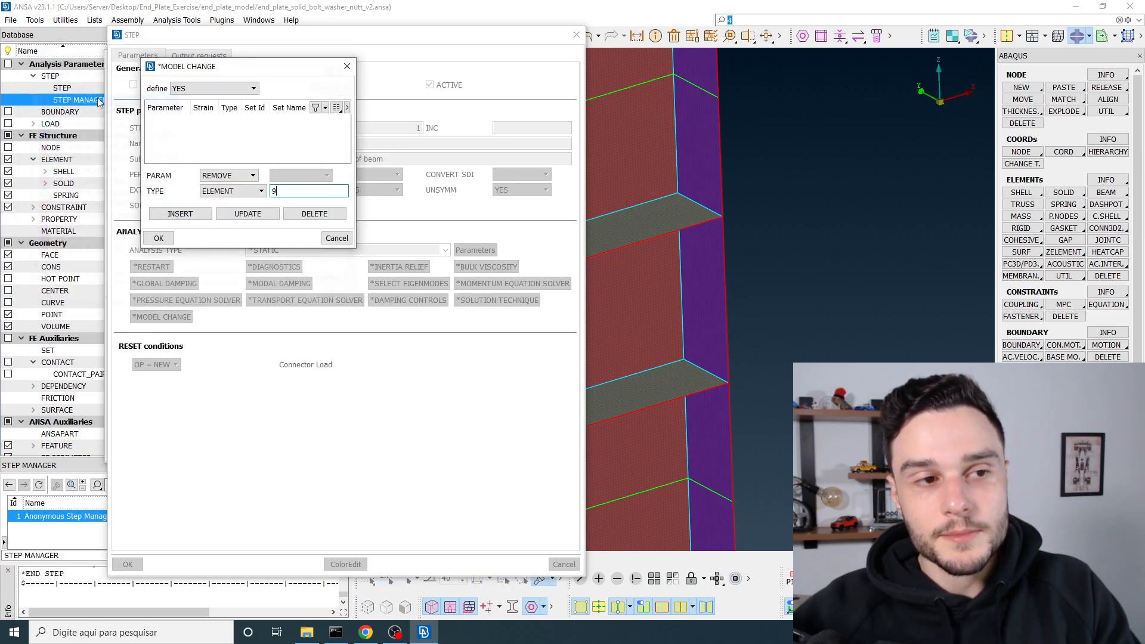
{"action": "left_click", "coordinate": [159, 238]}
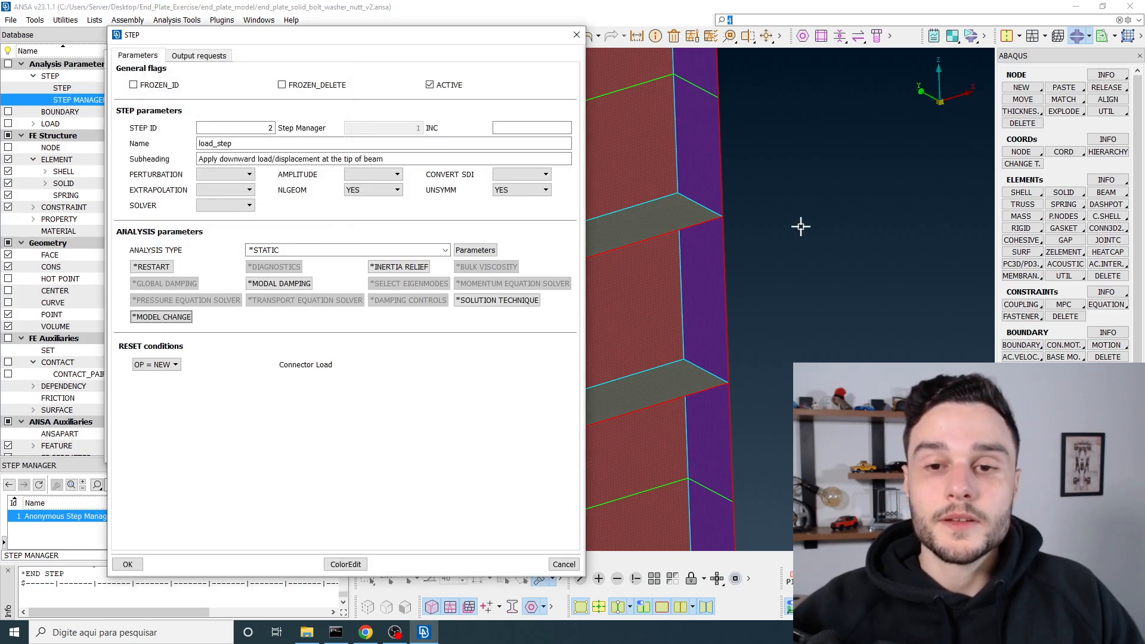
{"action": "scroll", "coordinate": [776, 209], "scroll_direction": "down", "scroll_amount": 3}
{"action": "scroll", "coordinate": [674, 207], "scroll_direction": "up", "scroll_amount": 5}
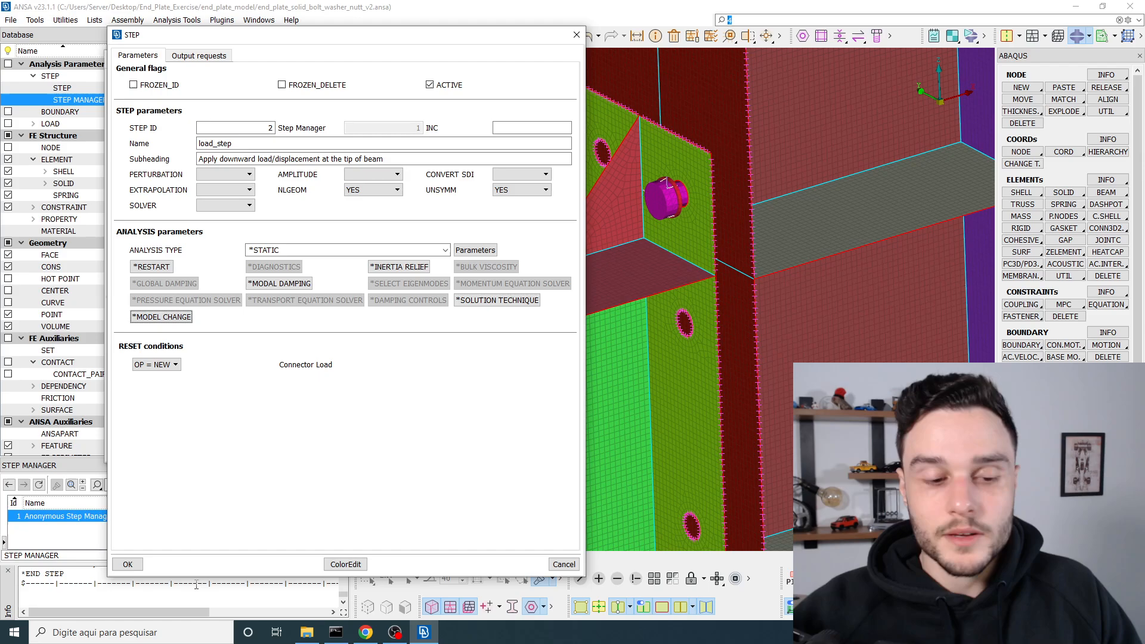
{"action": "left_click", "coordinate": [128, 565]}
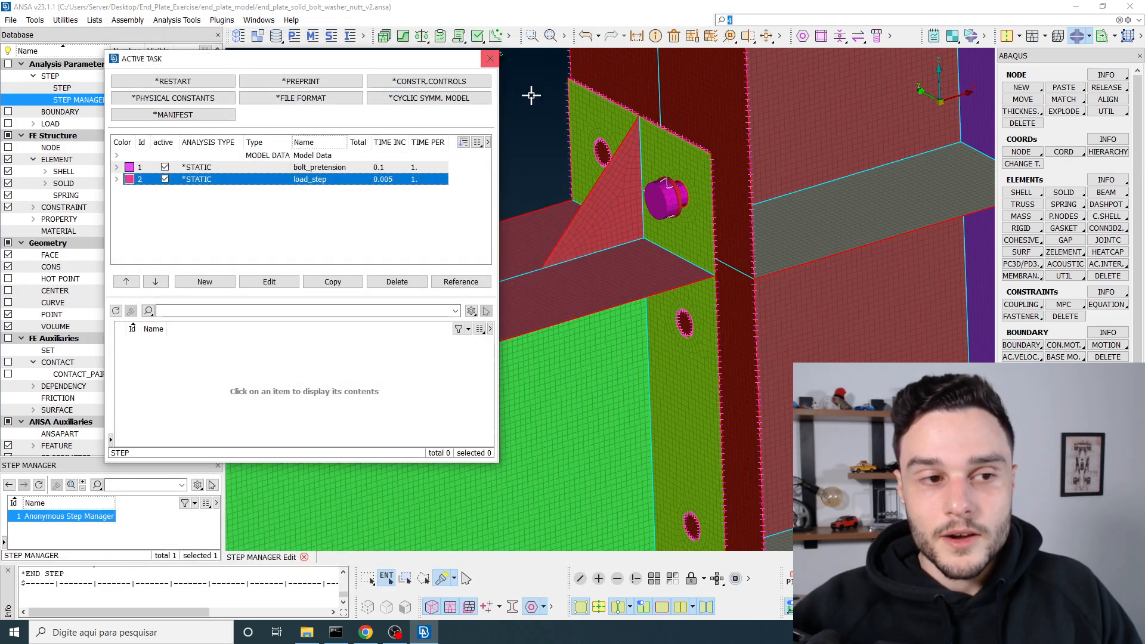
{"action": "scroll", "coordinate": [677, 179], "scroll_direction": "down", "scroll_amount": 2}
{"action": "left_click_drag", "start_coordinate": [680, 186], "coordinate": [671, 197], "text": "ctrl"}
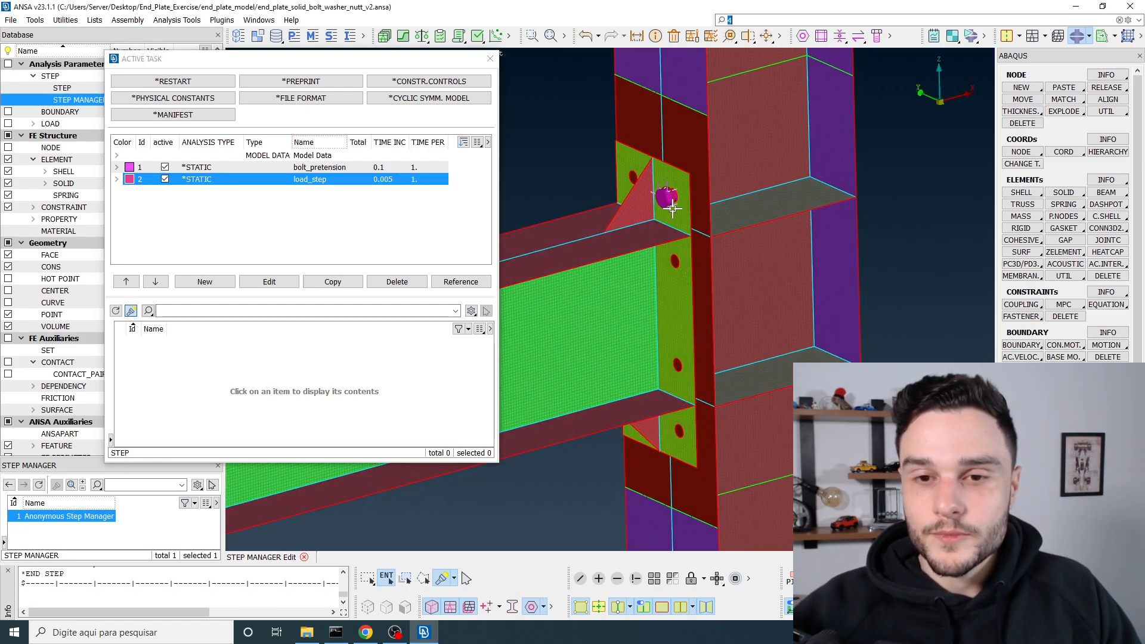
{"action": "left_click_drag", "start_coordinate": [485, 58], "coordinate": [487, 60]}
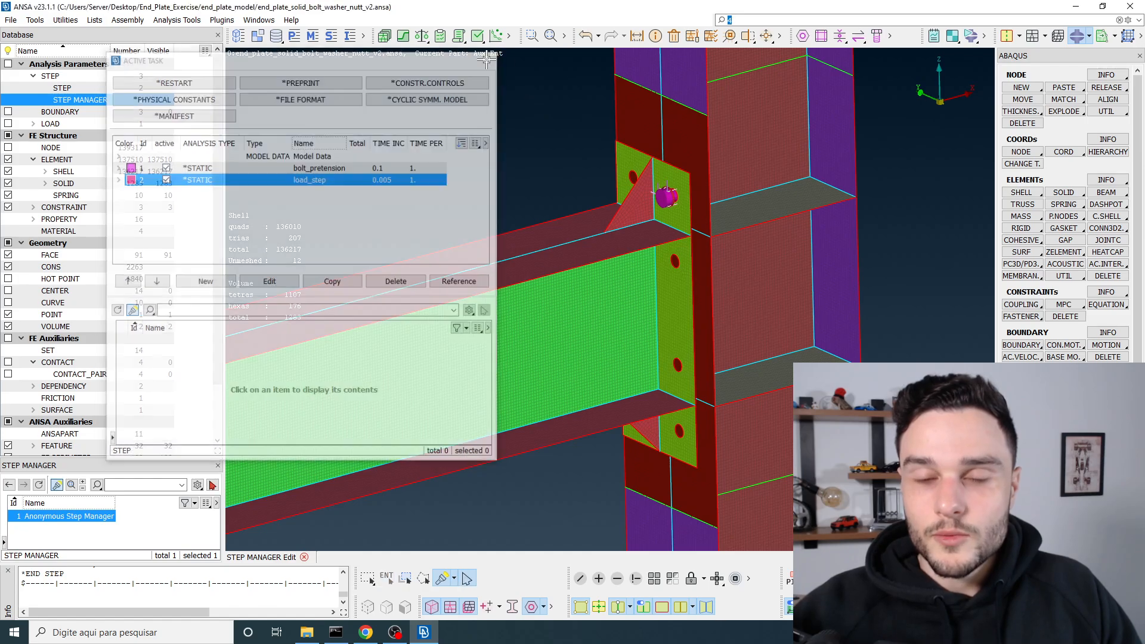
Examine the bolt, washer and nut from both sides and the remaining bolt holes in the end plate
{"action": "scroll", "coordinate": [710, 199], "scroll_direction": "up", "scroll_amount": 4}
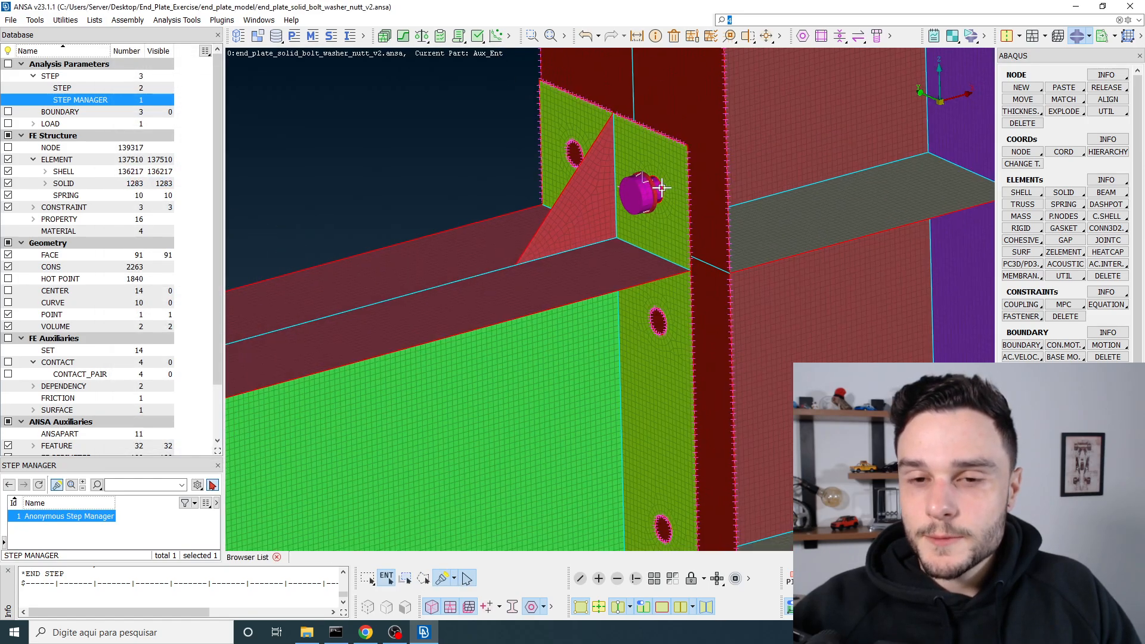
{"action": "left_click_drag", "start_coordinate": [659, 188], "coordinate": [586, 220], "text": "ctrl"}
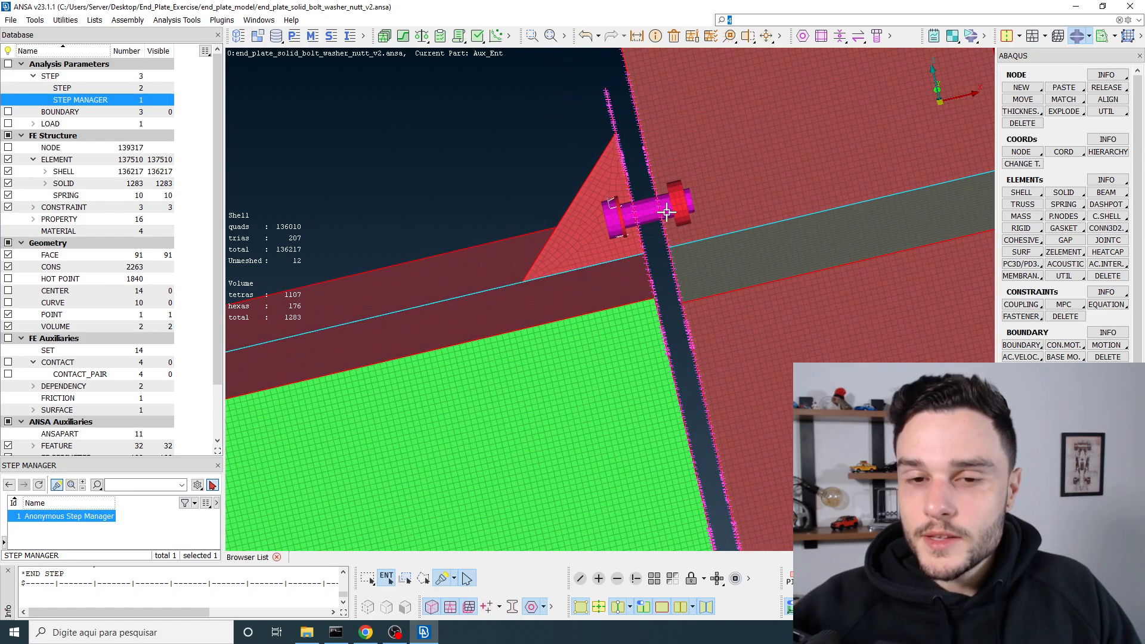
{"action": "scroll", "coordinate": [687, 201], "scroll_direction": "up", "scroll_amount": 5}
{"action": "left_click_drag", "start_coordinate": [678, 184], "coordinate": [673, 201], "text": "ctrl"}
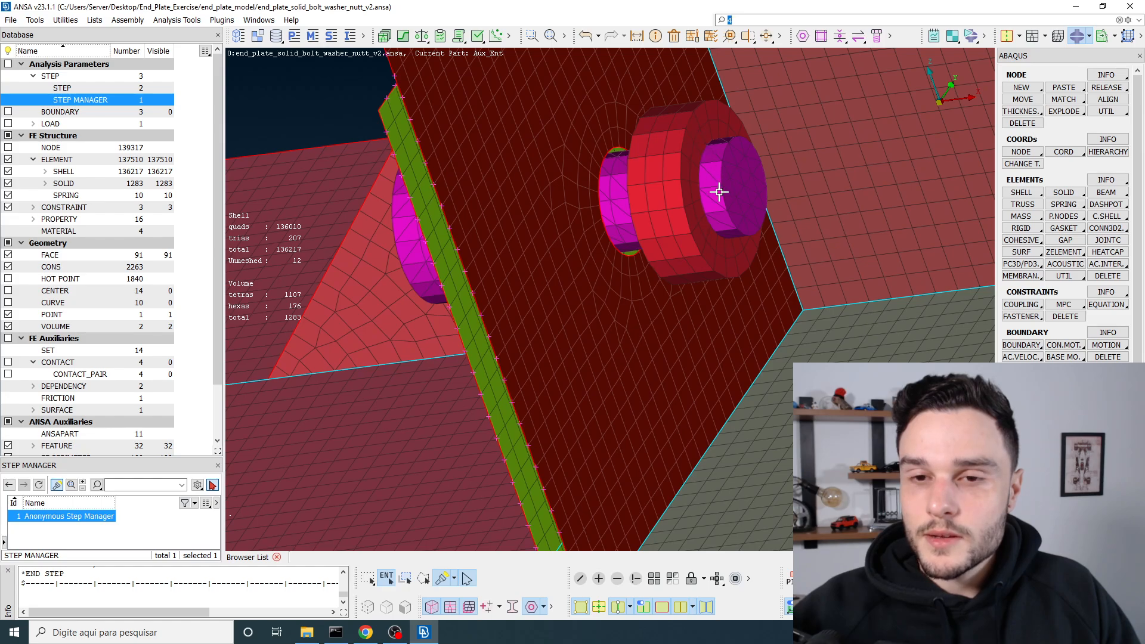
{"action": "scroll", "coordinate": [719, 192], "scroll_direction": "down", "scroll_amount": 5}
{"action": "left_click_drag", "start_coordinate": [720, 192], "coordinate": [799, 163], "text": "ctrl"}
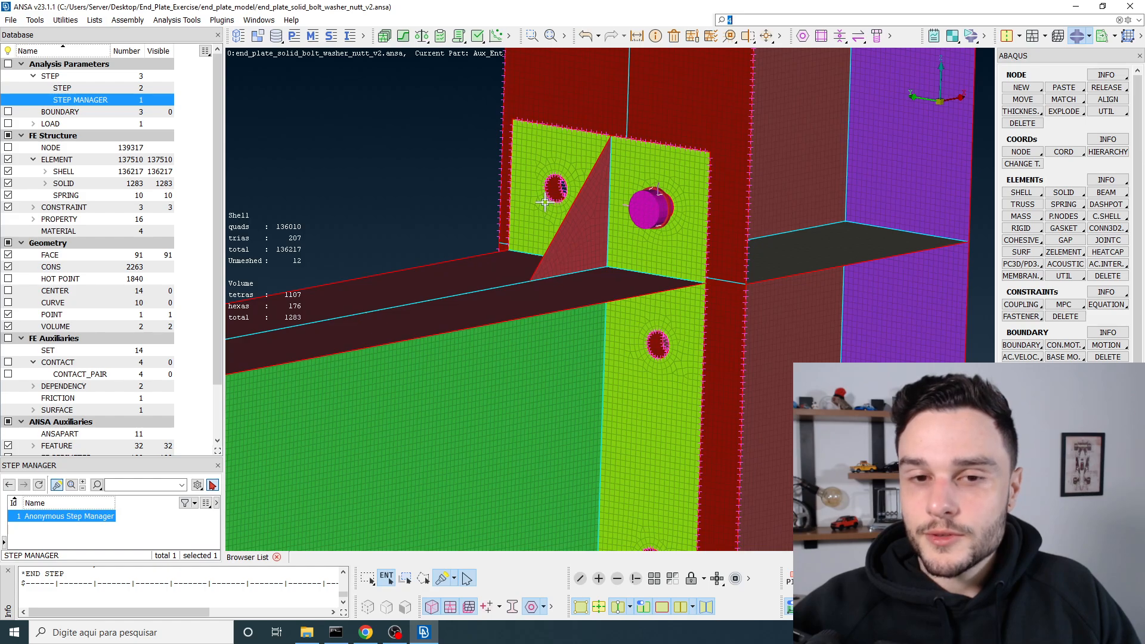
{"action": "middle_click_drag", "start_coordinate": [672, 370], "coordinate": [696, 142], "text": "ctrl"}
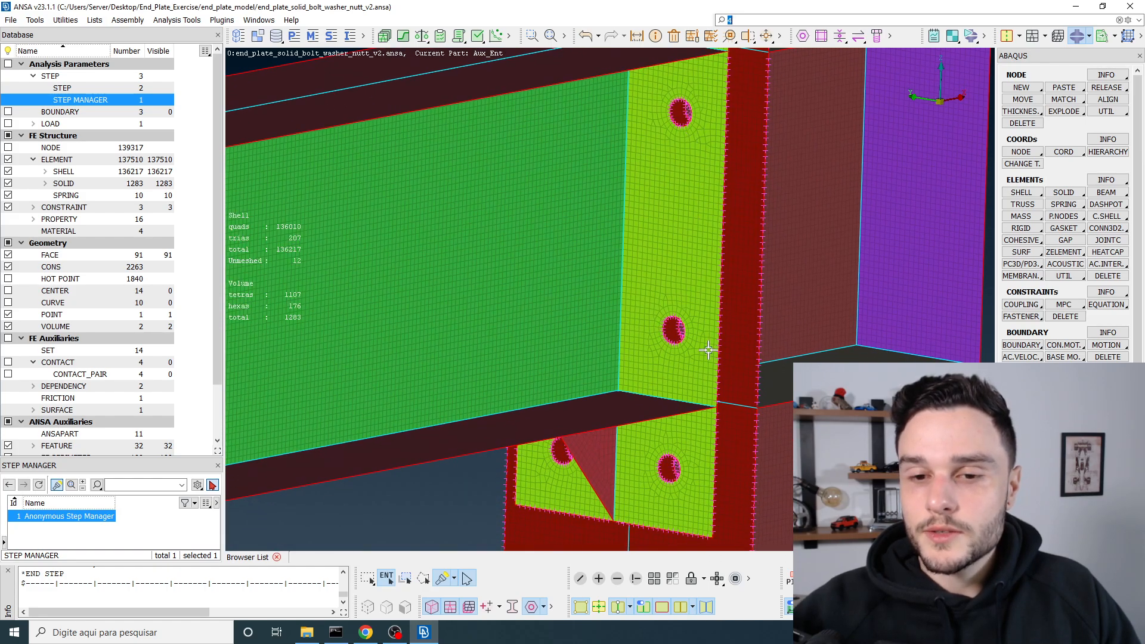
{"action": "scroll", "coordinate": [660, 273], "scroll_direction": "down", "scroll_amount": 6}
{"action": "left_click_drag", "start_coordinate": [659, 274], "coordinate": [557, 302], "text": "ctrl"}
{"action": "scroll", "coordinate": [567, 302], "scroll_direction": "up", "scroll_amount": 8}
{"action": "scroll", "coordinate": [556, 302], "scroll_direction": "down", "scroll_amount": 8}
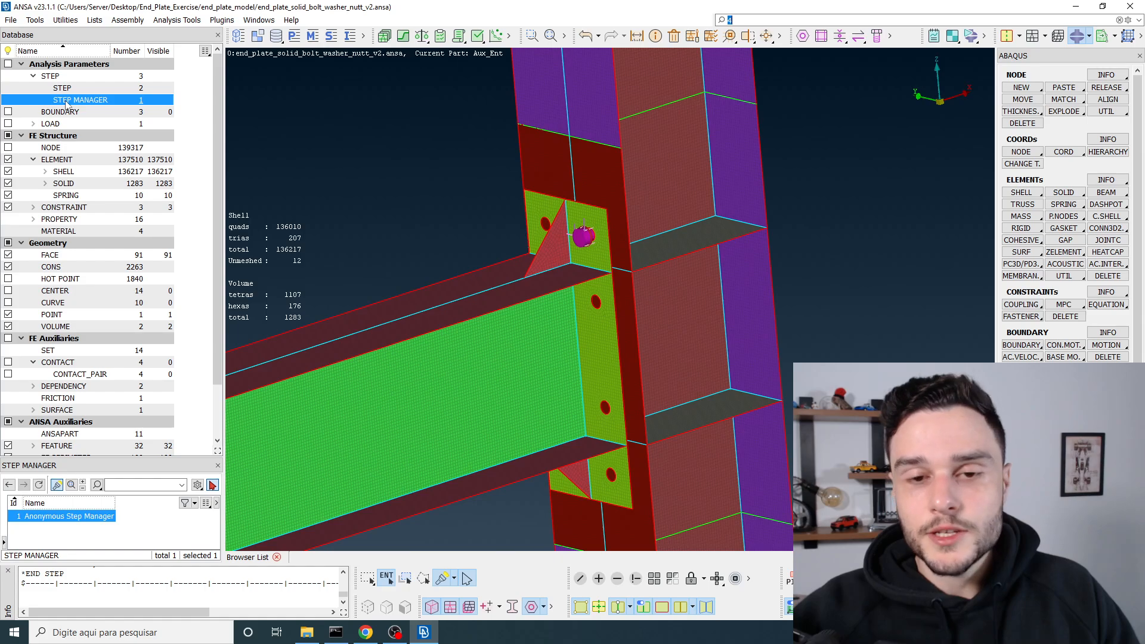
{"action": "scroll", "coordinate": [647, 174], "scroll_direction": "down", "scroll_amount": 3}
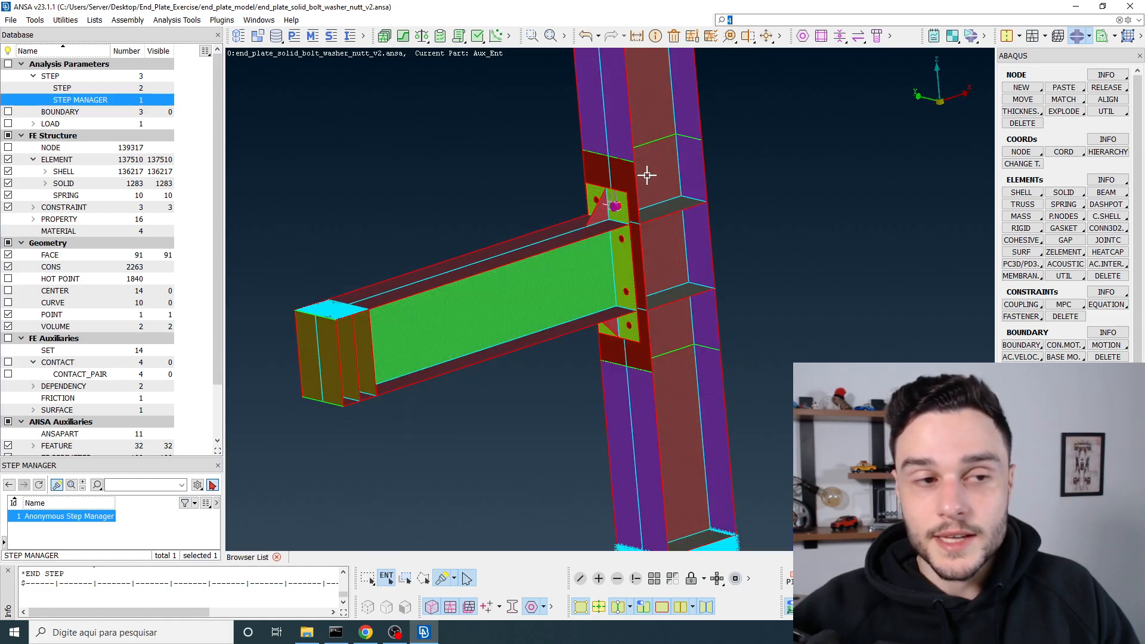
Open the existing step manager, enlarge its active task window and expand the Model Data contents
{"action": "left_click", "coordinate": [81, 100]}
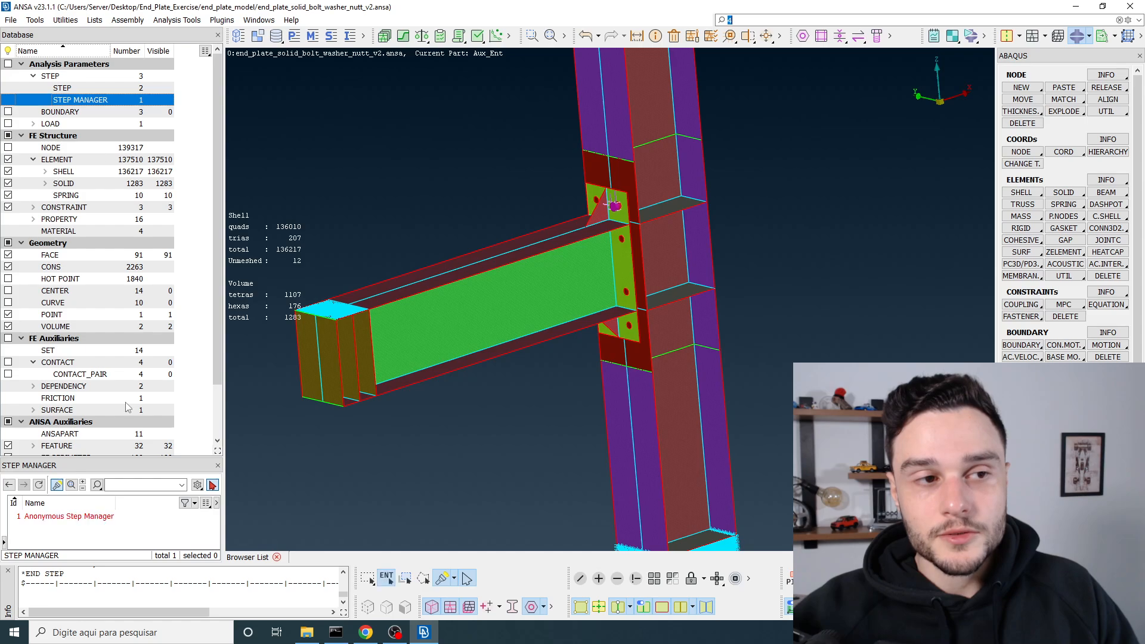
{"action": "double_click", "coordinate": [75, 518]}
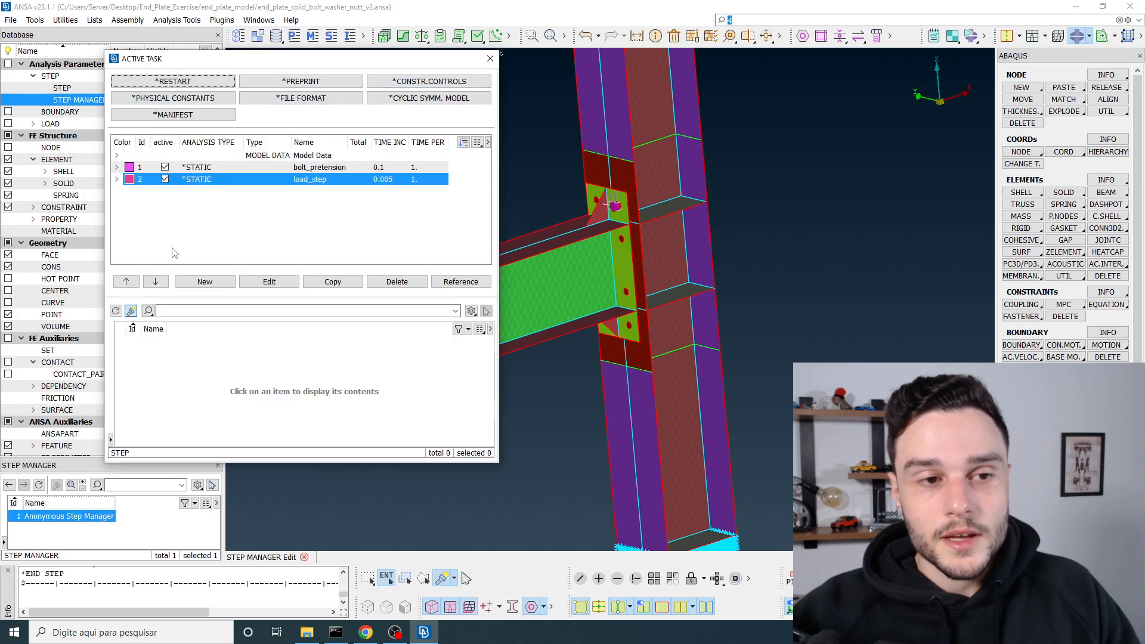
{"action": "left_click", "coordinate": [223, 158]}
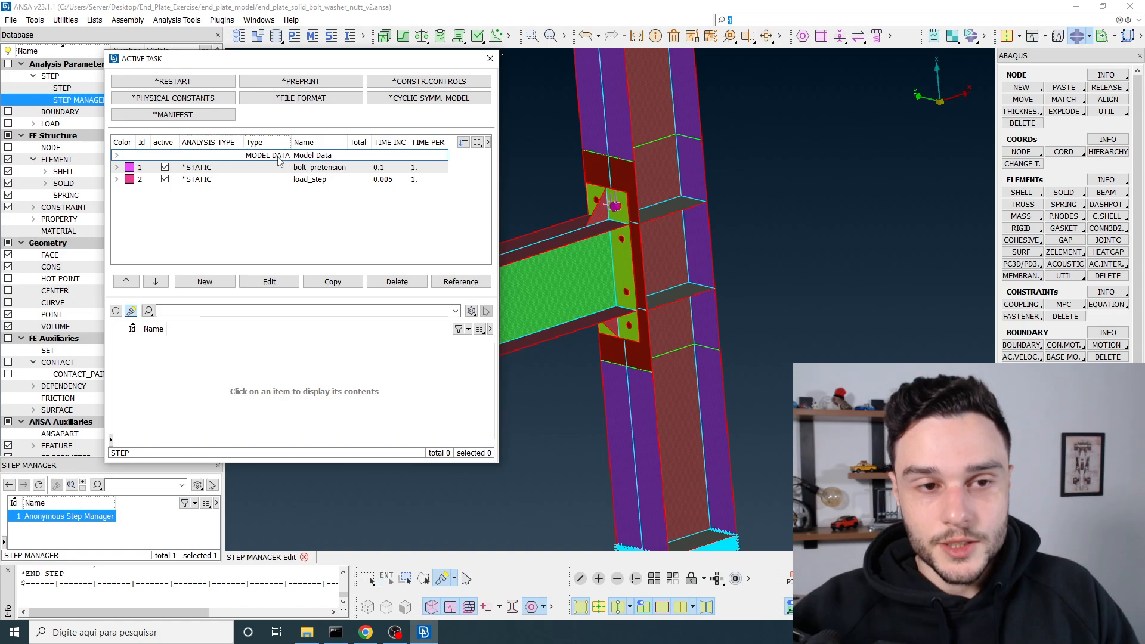
{"action": "left_click_drag", "start_coordinate": [407, 461], "coordinate": [406, 549]}
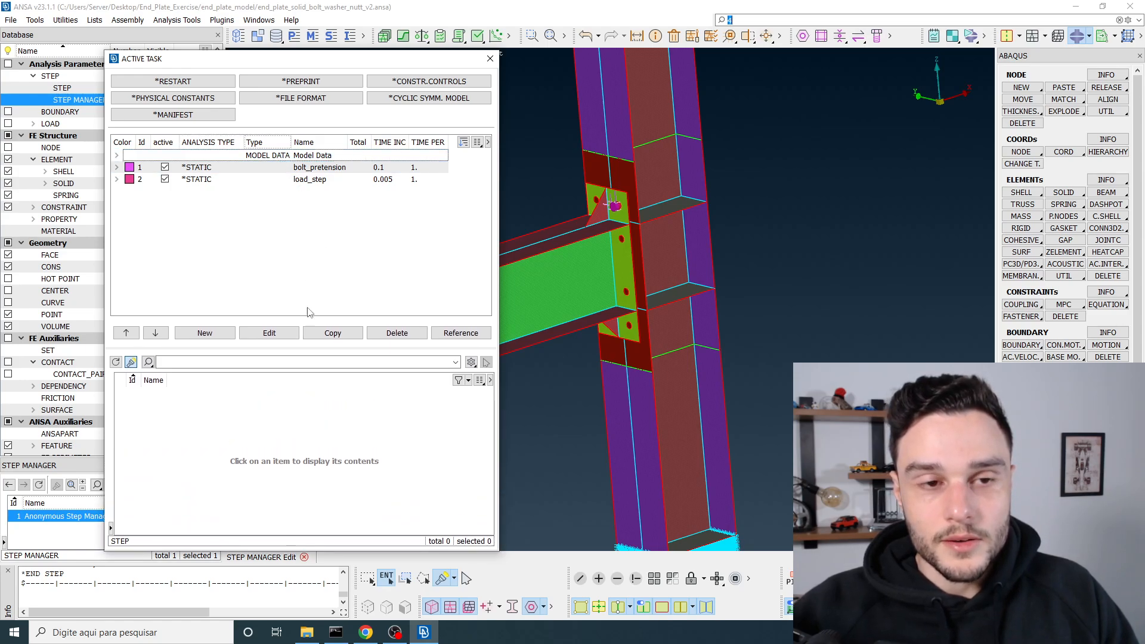
{"action": "left_click", "coordinate": [116, 156]}
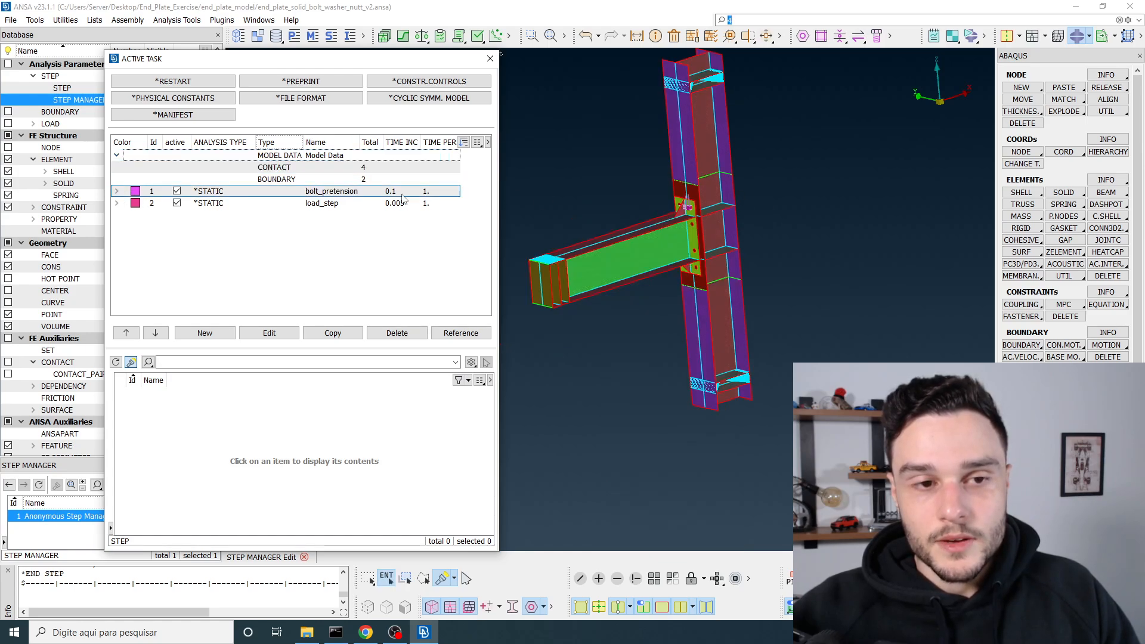
Review the contact pairs and both boundaries under Model Data, plus the bolt_pretension and load_step entries
{"action": "left_click", "coordinate": [298, 168]}
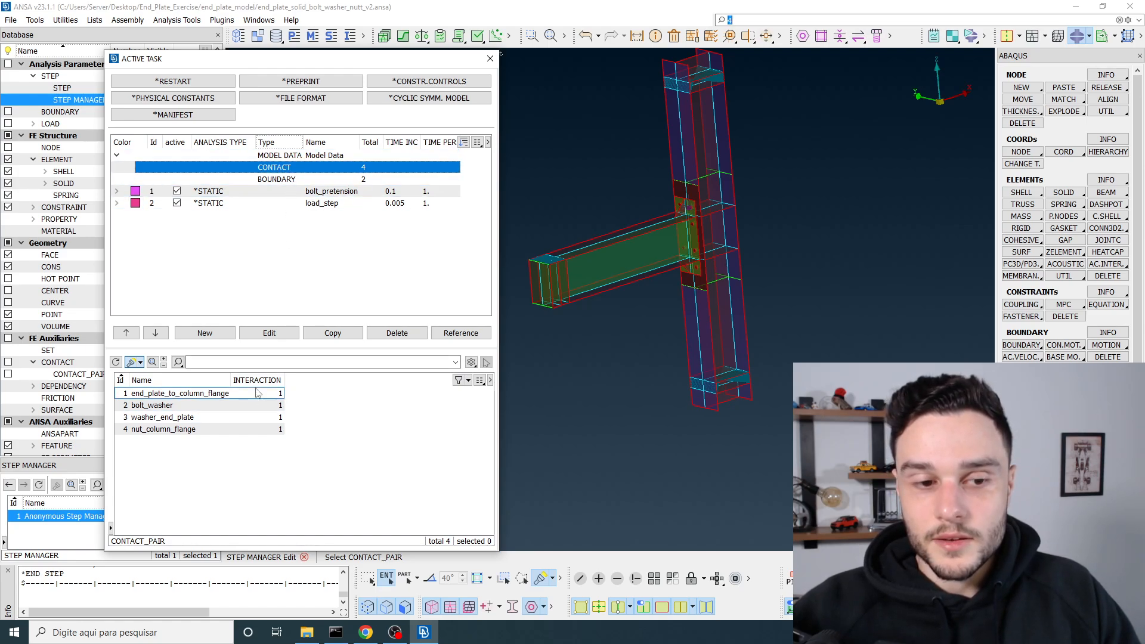
{"action": "left_click", "coordinate": [285, 181]}
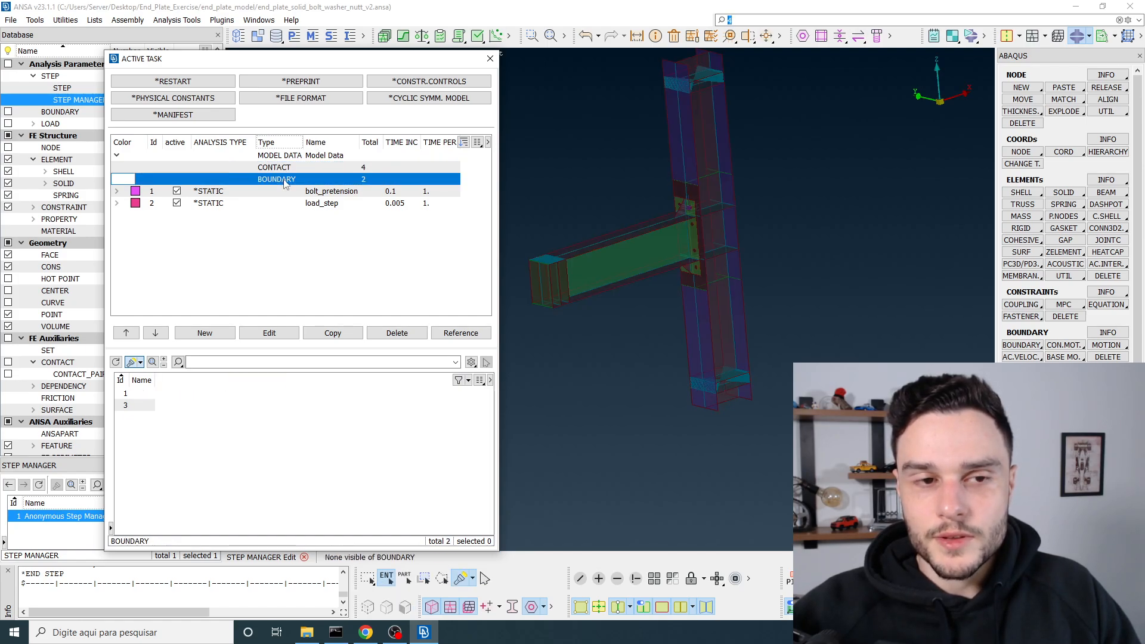
{"action": "left_click", "coordinate": [138, 395]}
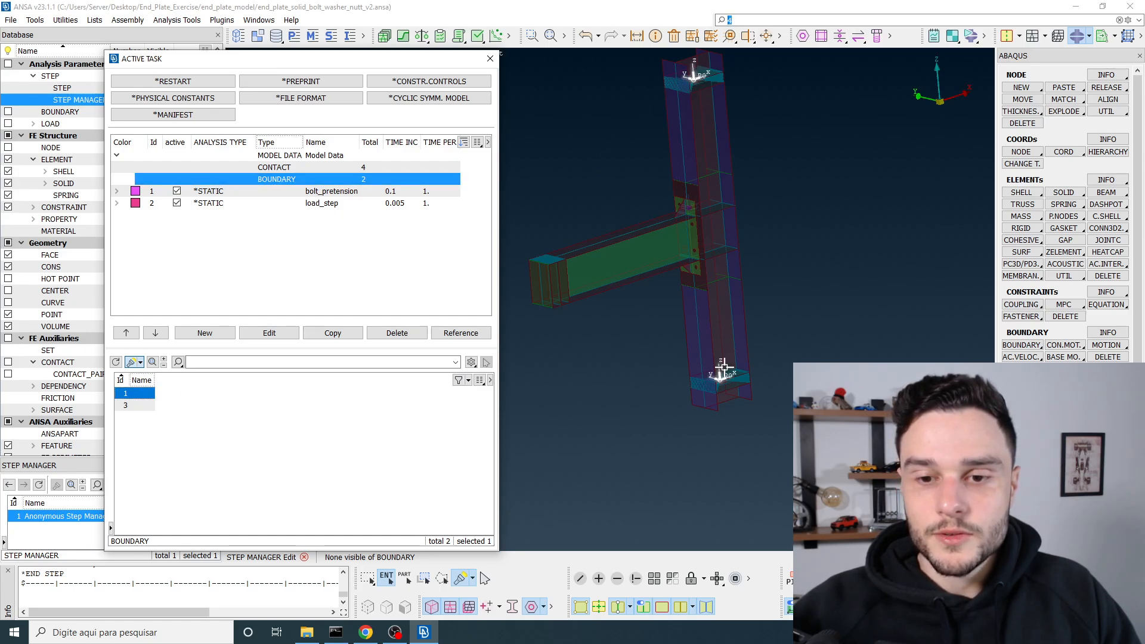
{"action": "left_click", "coordinate": [128, 406]}
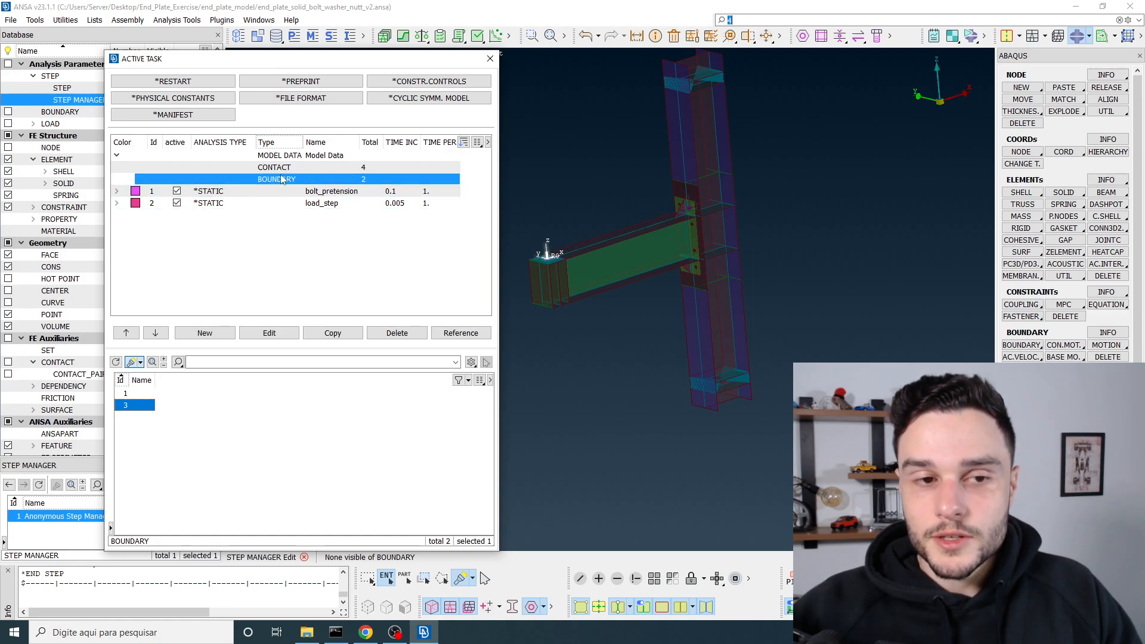
{"action": "left_click", "coordinate": [293, 192]}
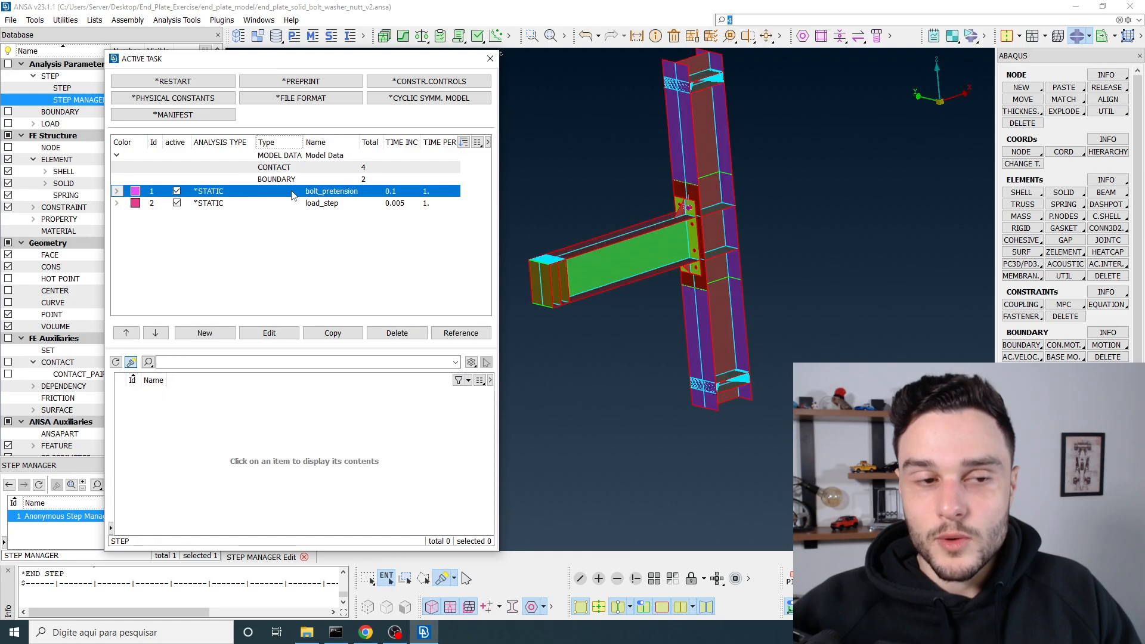
{"action": "left_click", "coordinate": [297, 204]}
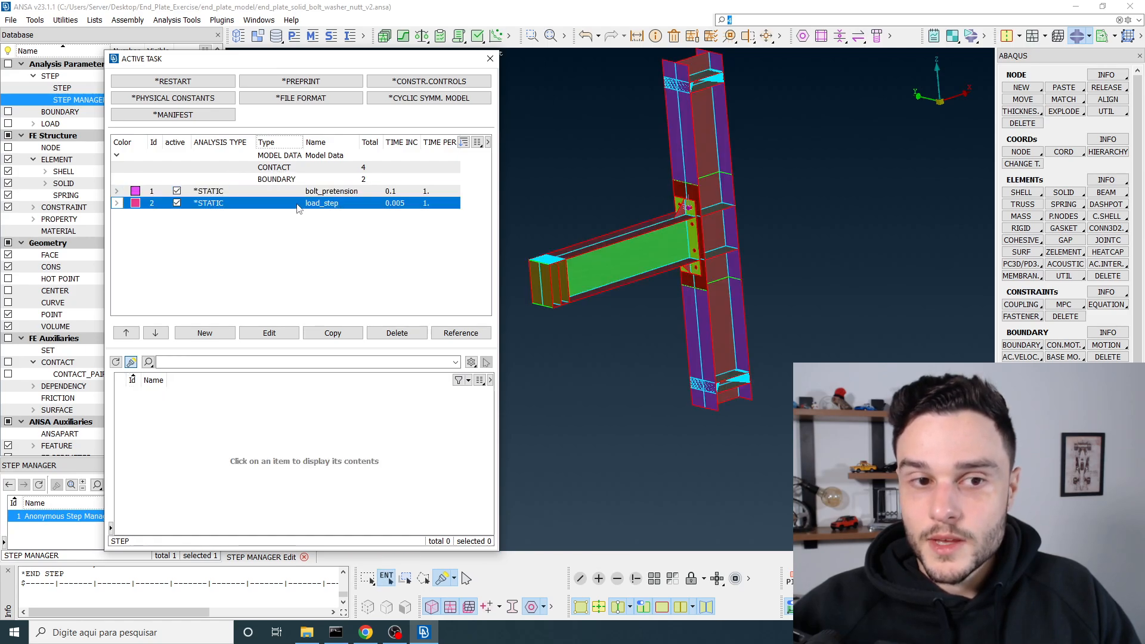
{"action": "left_click", "coordinate": [295, 193]}
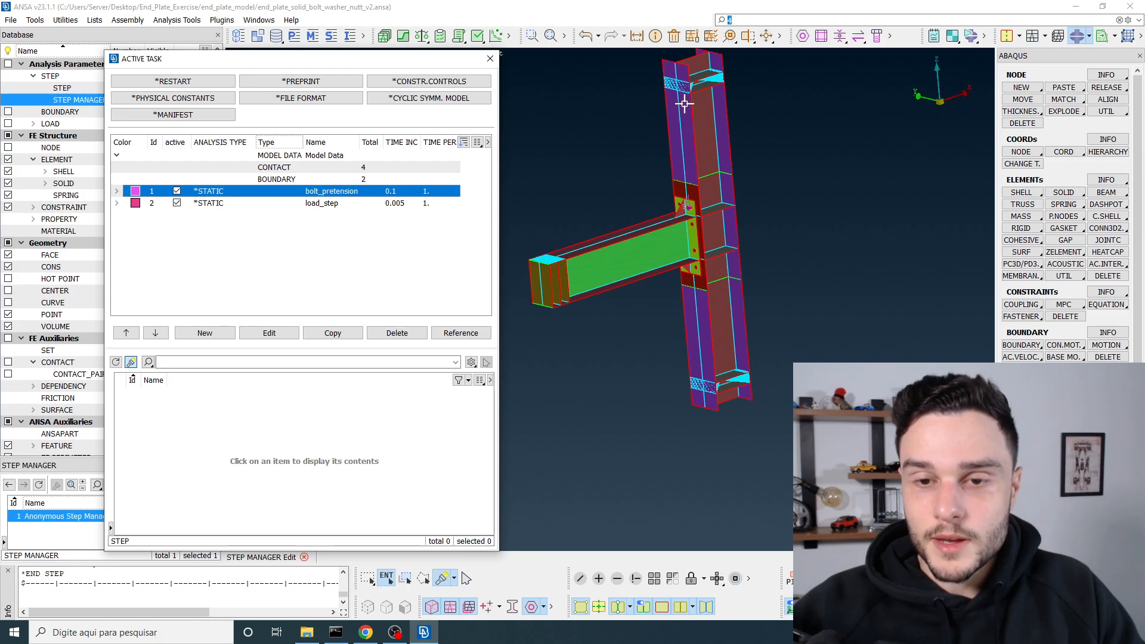
Examine the bolt assembly through the end plate and column flange, the empty bolt holes and the whole beam-column joint
{"action": "scroll", "coordinate": [690, 243], "scroll_direction": "up", "scroll_amount": 5}
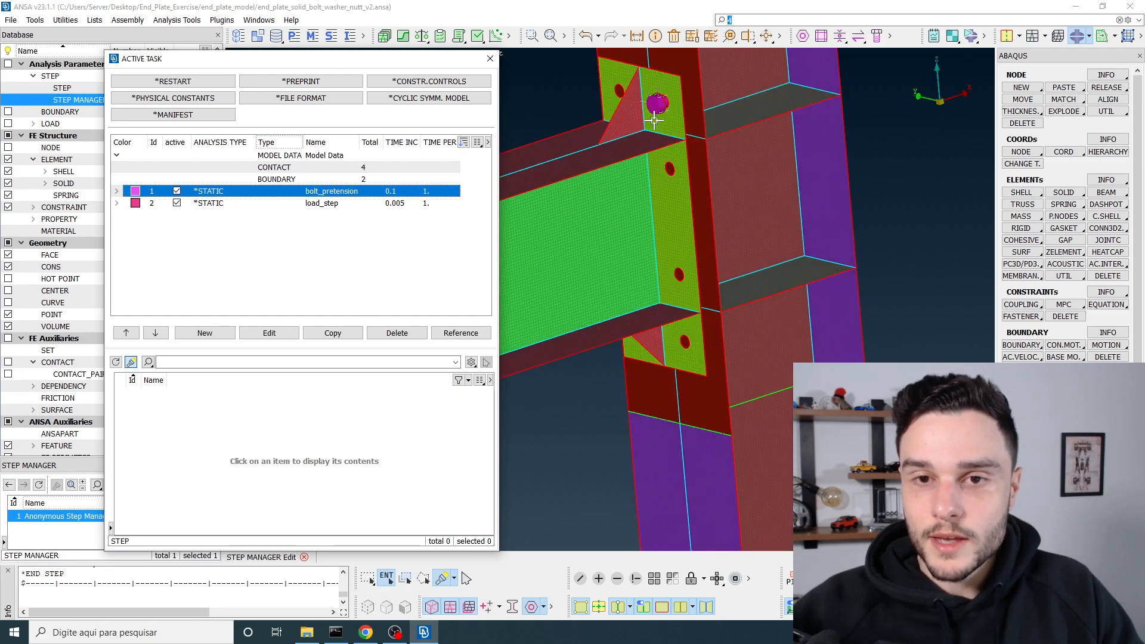
{"action": "scroll", "coordinate": [692, 258], "scroll_direction": "down", "scroll_amount": 5}
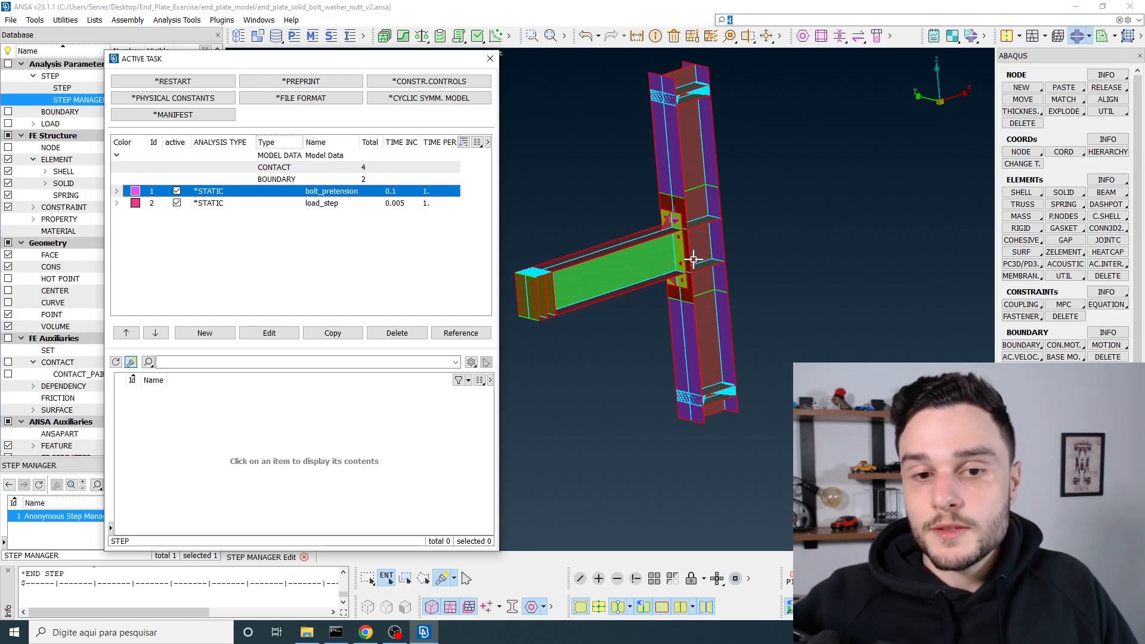
{"action": "scroll", "coordinate": [680, 251], "scroll_direction": "up", "scroll_amount": 3}
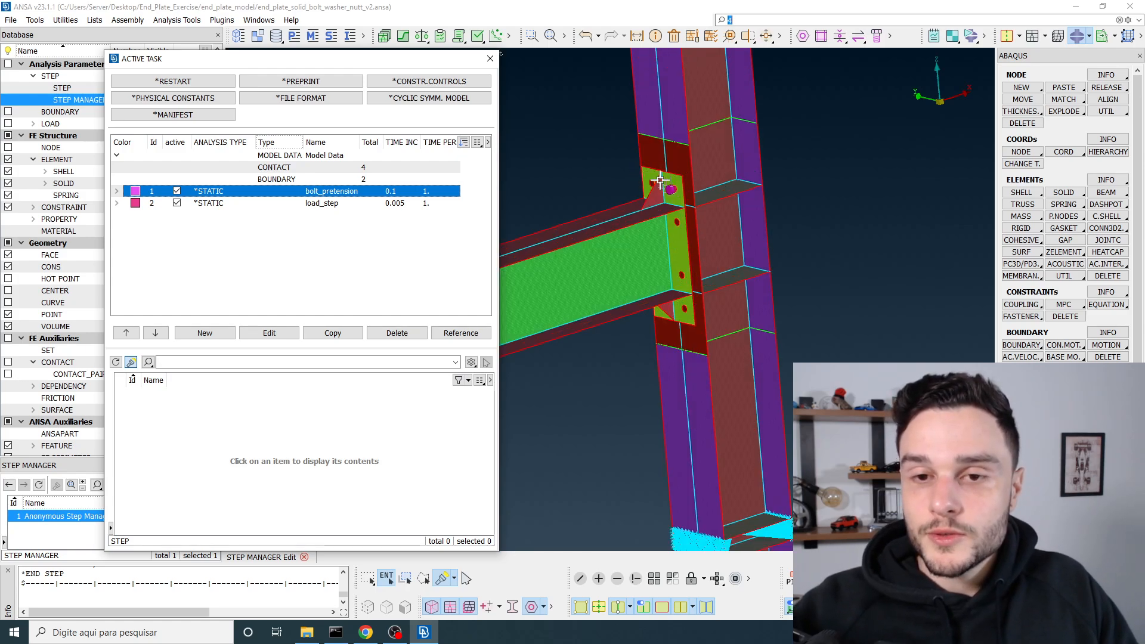
{"action": "scroll", "coordinate": [672, 189], "scroll_direction": "up", "scroll_amount": 5}
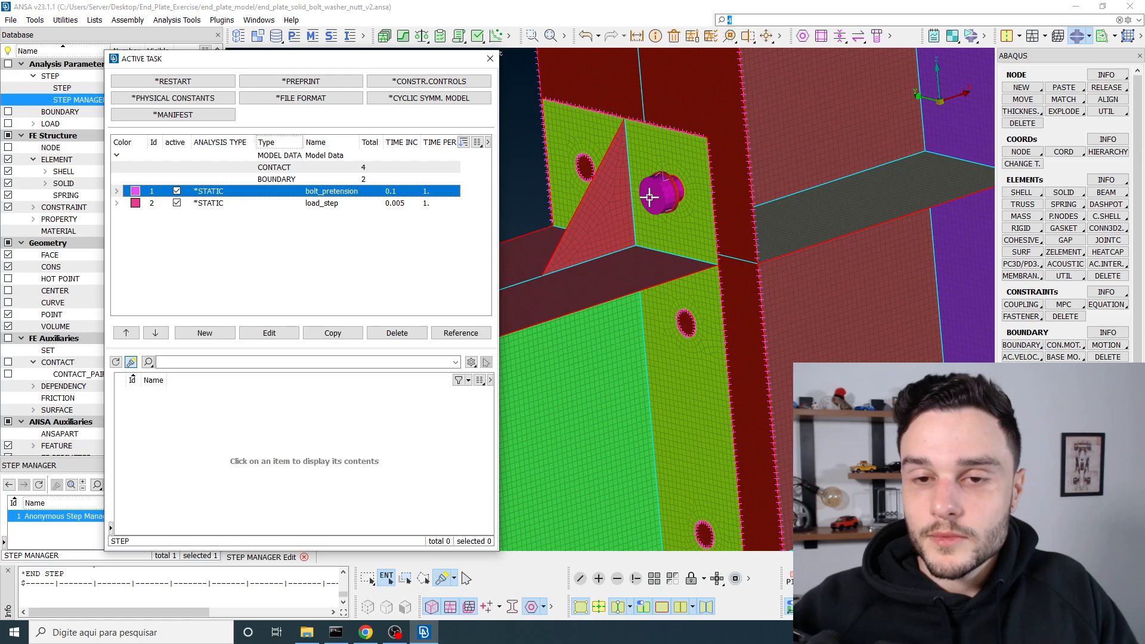
{"action": "scroll", "coordinate": [656, 191], "scroll_direction": "down", "scroll_amount": 3}
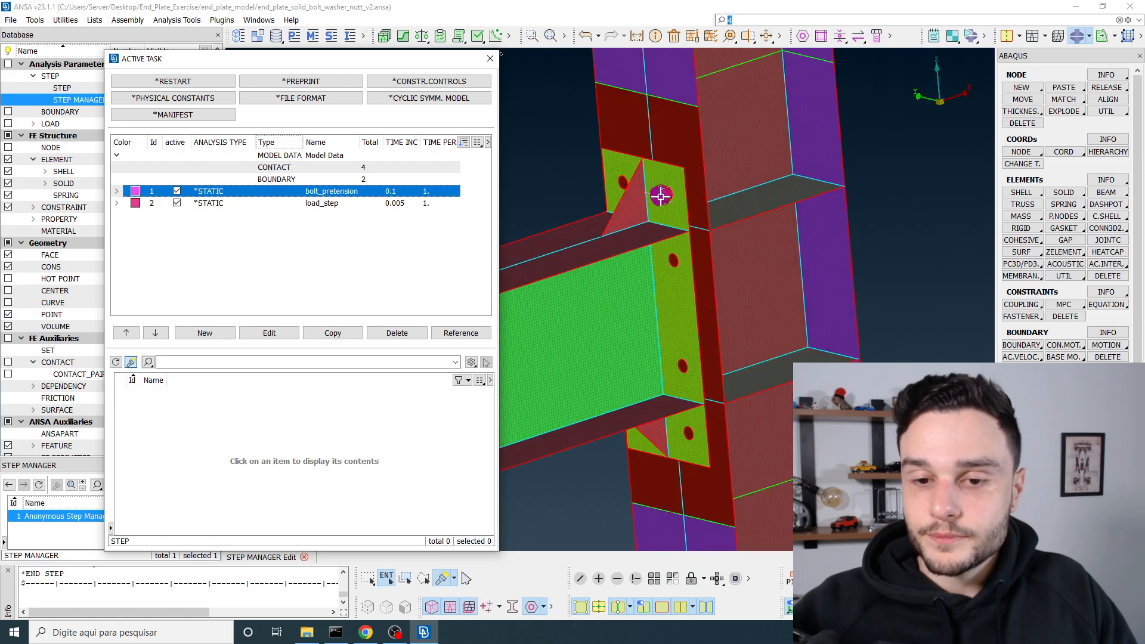
{"action": "scroll", "coordinate": [665, 200], "scroll_direction": "up", "scroll_amount": 3}
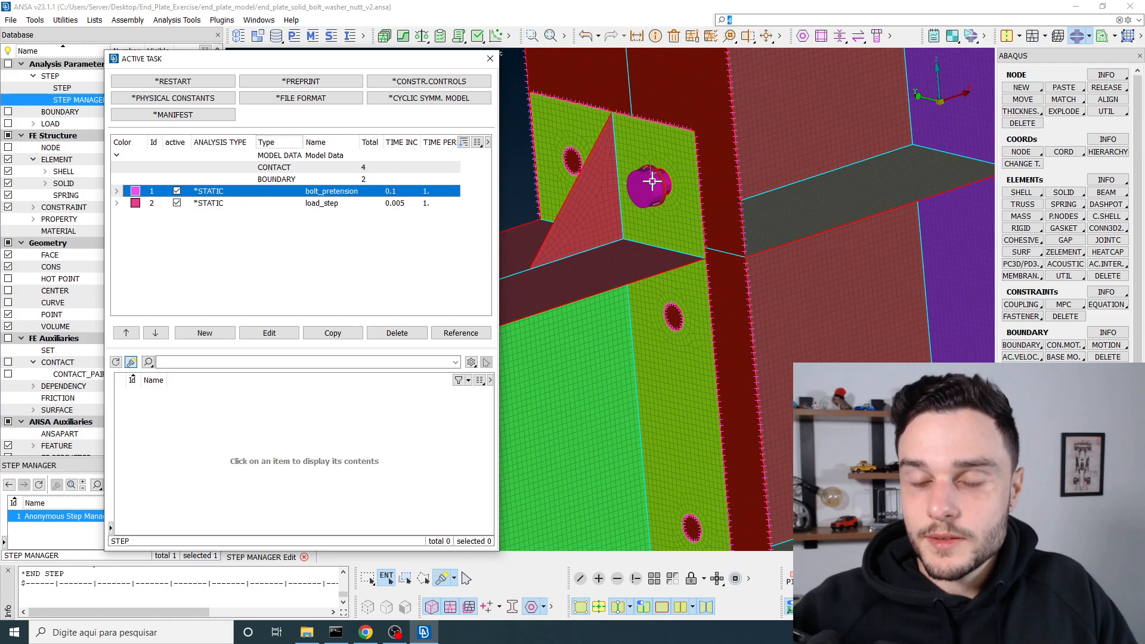
{"action": "scroll", "coordinate": [739, 158], "scroll_direction": "up", "scroll_amount": 3}
{"action": "left_click_drag", "start_coordinate": [710, 163], "coordinate": [670, 171], "text": "ctrl"}
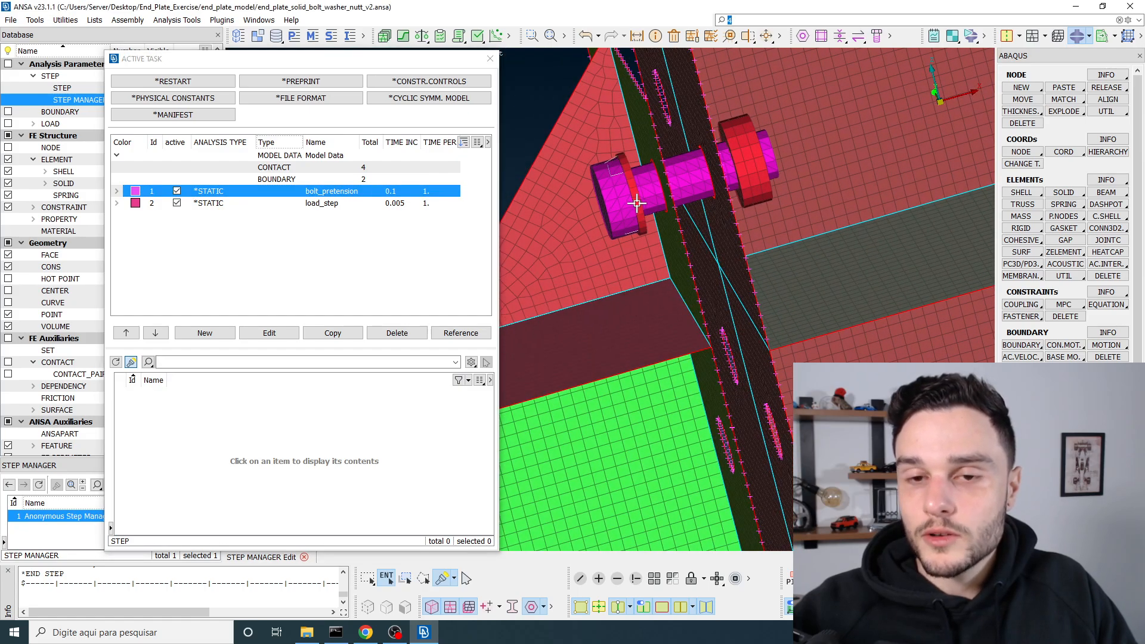
{"action": "scroll", "coordinate": [645, 189], "scroll_direction": "down", "scroll_amount": 5}
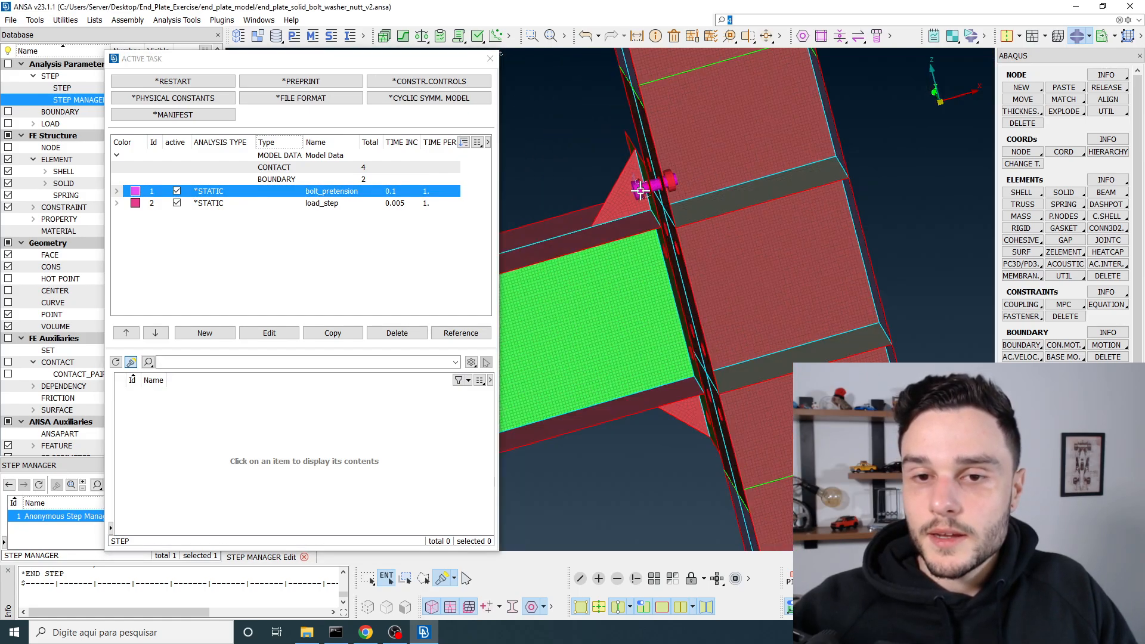
{"action": "mouse_move", "coordinate": [639, 189]}
{"action": "left_mouse_down", "text": "ctrl"}
{"action": "mouse_move", "coordinate": [692, 189]}
{"action": "mouse_move", "coordinate": [697, 176]}
{"action": "mouse_move", "coordinate": [636, 189]}
{"action": "left_mouse_up", "text": "ctrl"}
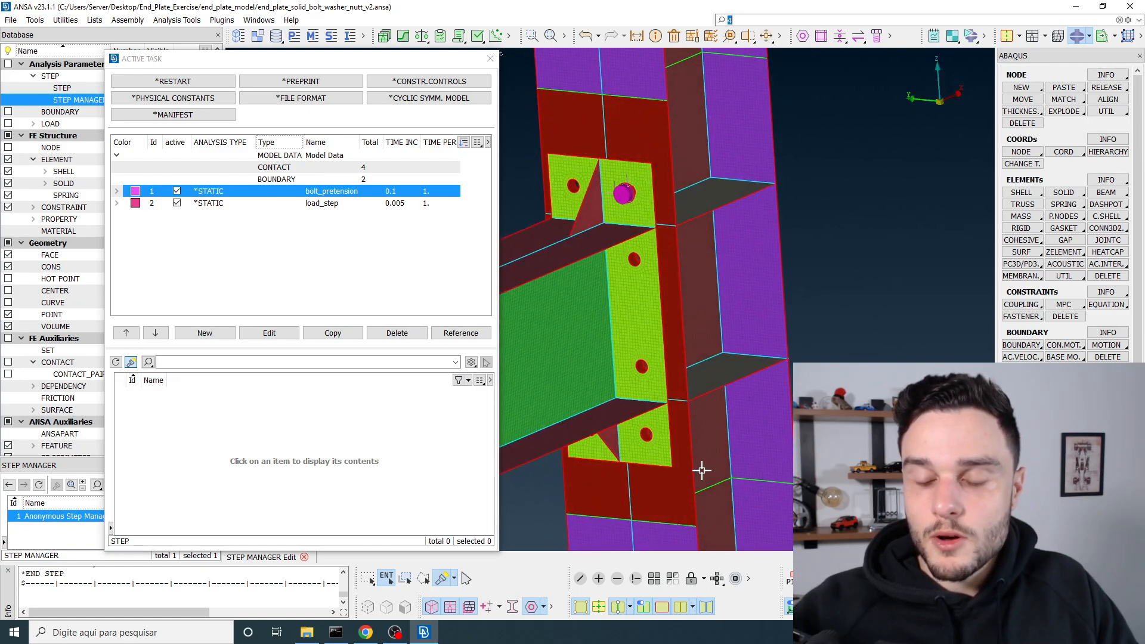
{"action": "scroll", "coordinate": [761, 174], "scroll_direction": "down", "scroll_amount": 3}
{"action": "left_click_drag", "start_coordinate": [695, 251], "coordinate": [685, 235], "text": "ctrl"}
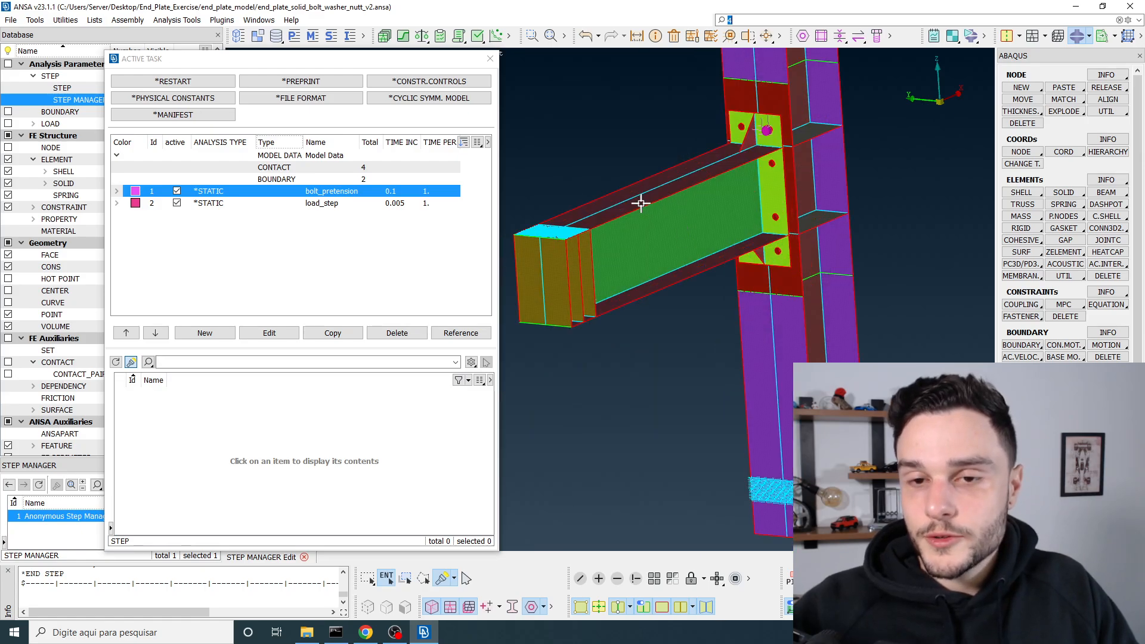
{"action": "middle_click_drag", "start_coordinate": [797, 209], "coordinate": [734, 266], "text": "ctrl"}
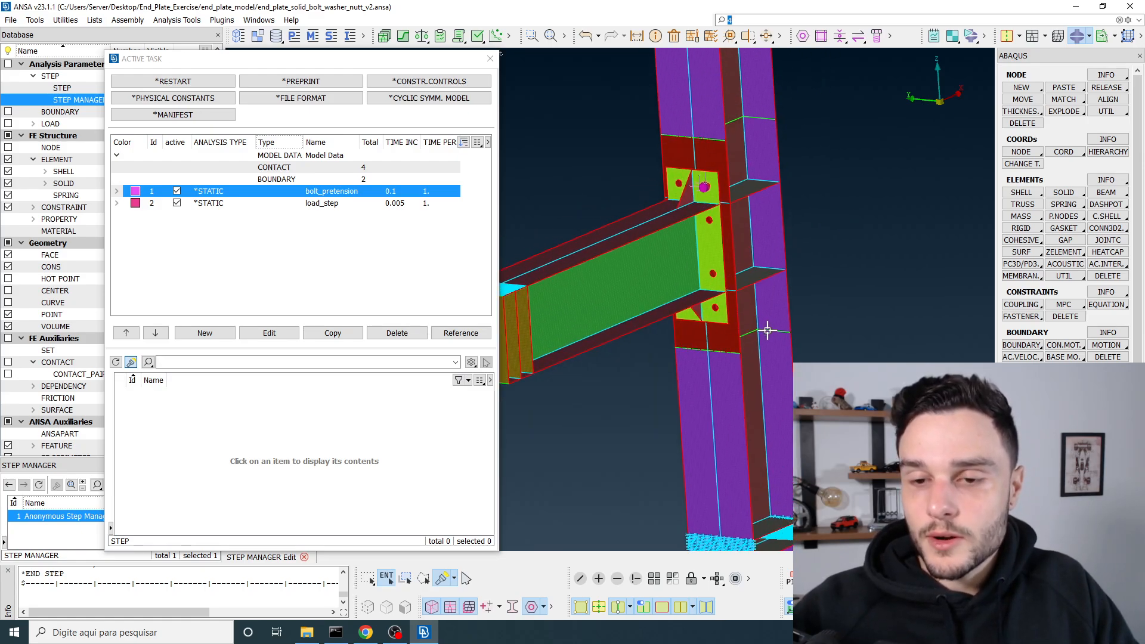
{"action": "scroll", "coordinate": [738, 233], "scroll_direction": "up", "scroll_amount": 3}
{"action": "scroll", "coordinate": [693, 197], "scroll_direction": "down", "scroll_amount": 5}
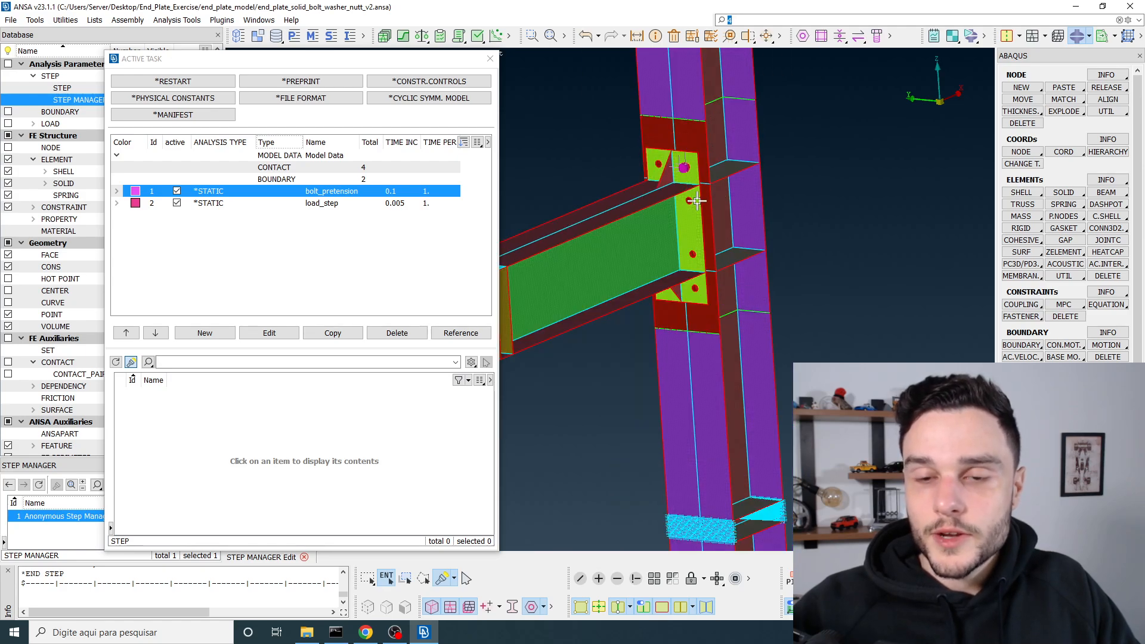
{"action": "scroll", "coordinate": [718, 232], "scroll_direction": "up", "scroll_amount": 3}
{"action": "middle_click_drag", "start_coordinate": [707, 229], "coordinate": [783, 261], "text": "ctrl"}
{"action": "left_click_drag", "start_coordinate": [784, 260], "coordinate": [573, 220], "text": "ctrl"}
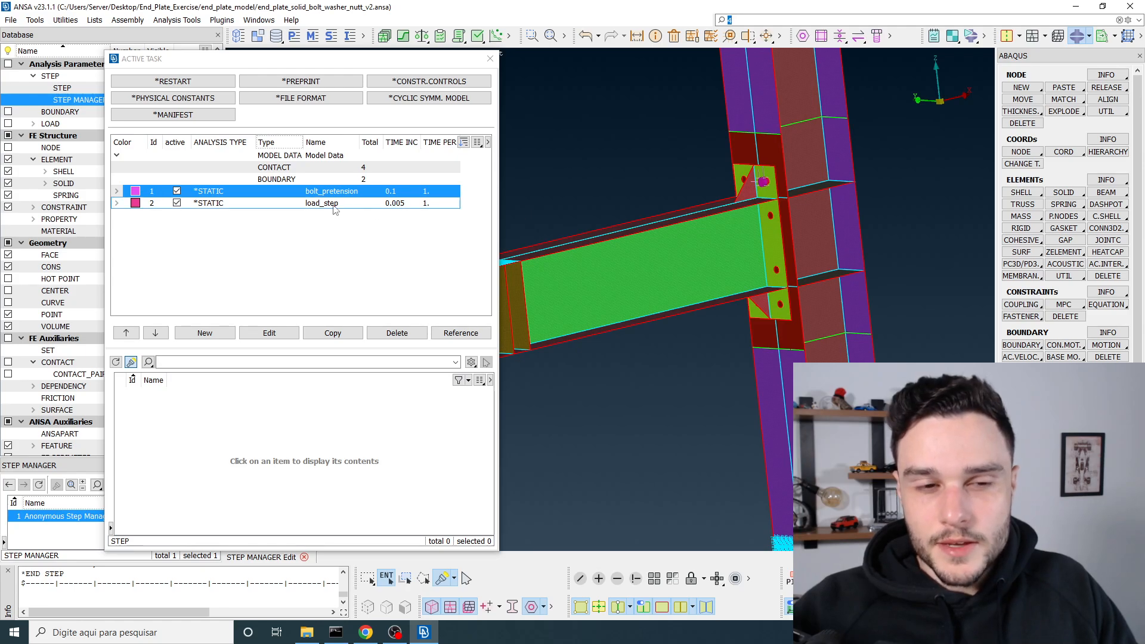
Highlight boundary 3 of the Model Data and examine where it acts at the beam tip
{"action": "left_click", "coordinate": [296, 180]}
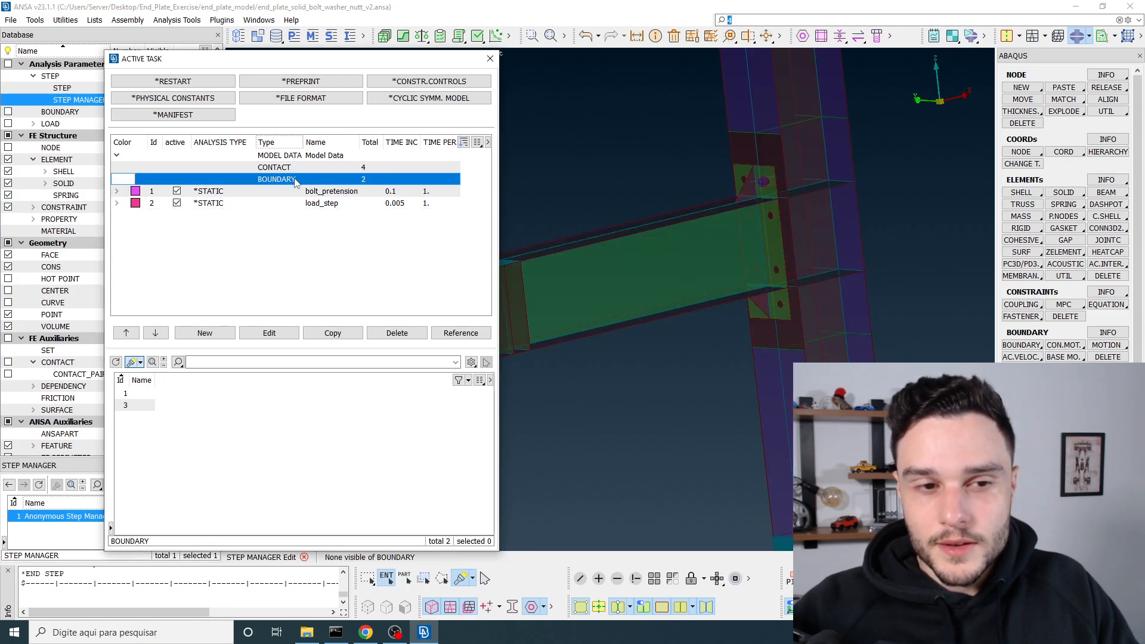
{"action": "left_click", "coordinate": [125, 405]}
{"action": "scroll", "coordinate": [768, 253], "scroll_direction": "down", "scroll_amount": 3}
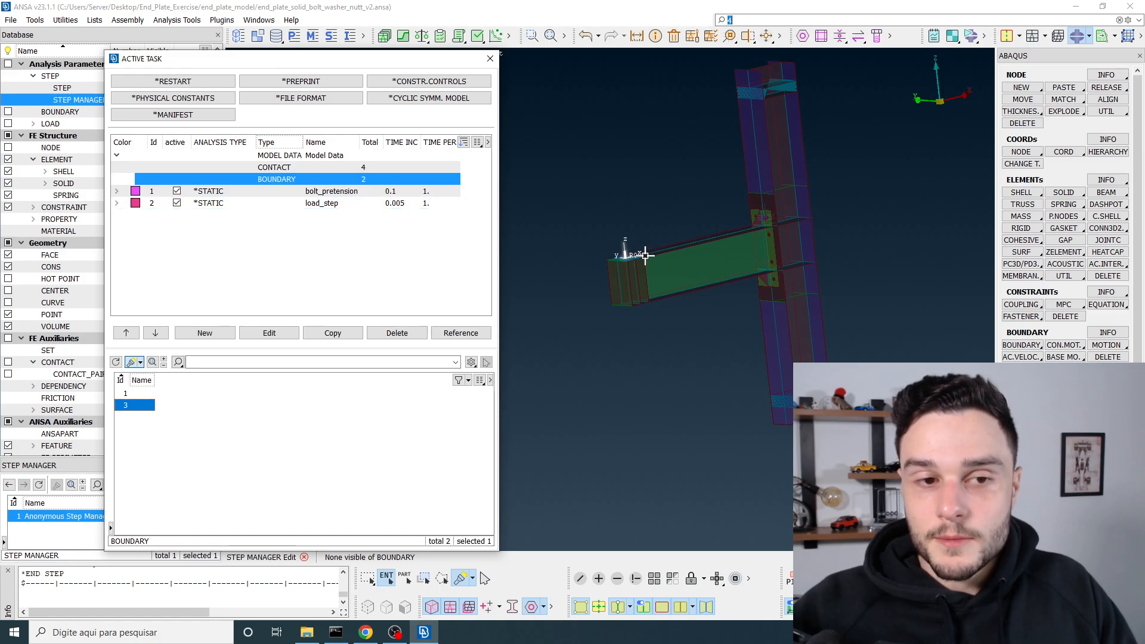
{"action": "scroll", "coordinate": [616, 260], "scroll_direction": "up", "scroll_amount": 5}
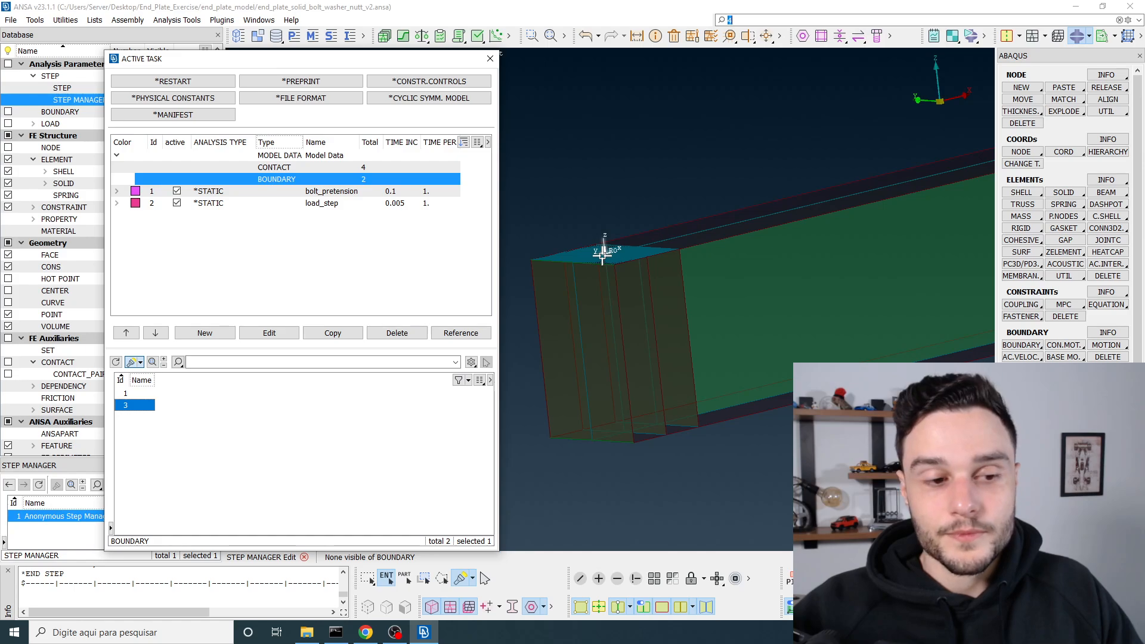
{"action": "scroll", "coordinate": [603, 256], "scroll_direction": "down", "scroll_amount": 4}
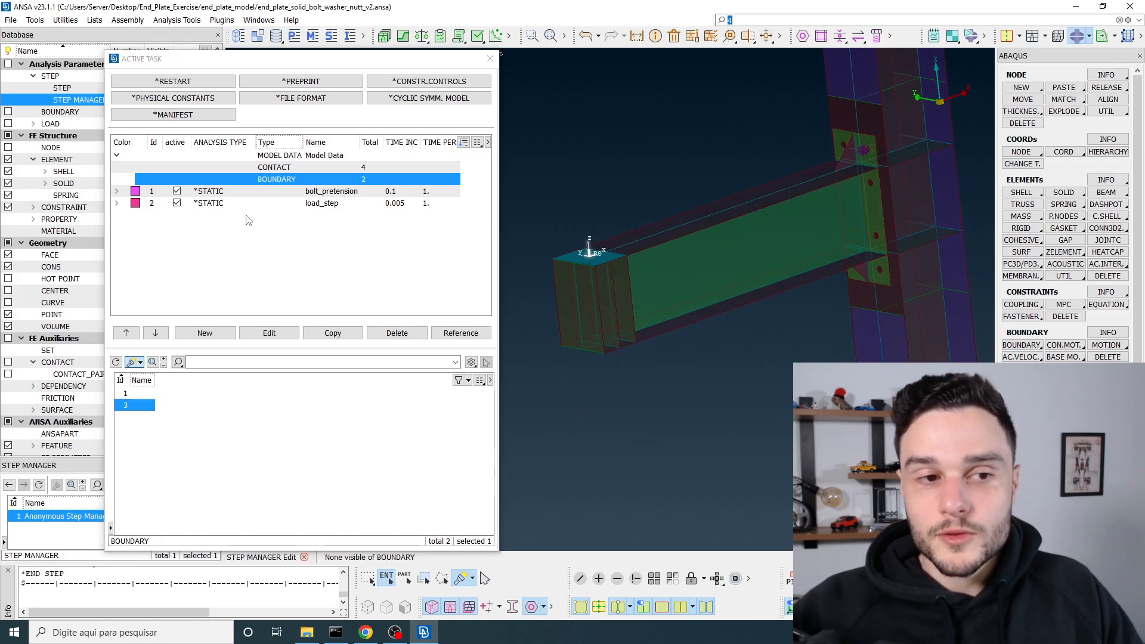
Add Boundary to the OP = NEW reset conditions of load_step, accept the step settings and expand the contents of load_step
{"action": "double_click", "coordinate": [233, 204]}
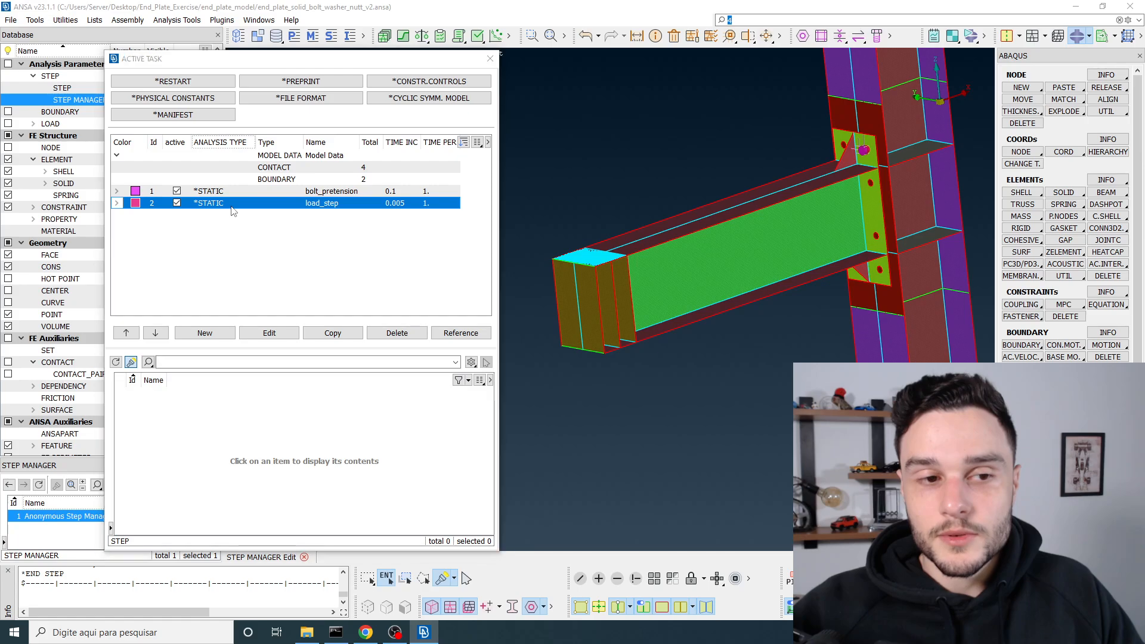
{"action": "left_click_drag", "start_coordinate": [269, 42], "coordinate": [231, 26]}
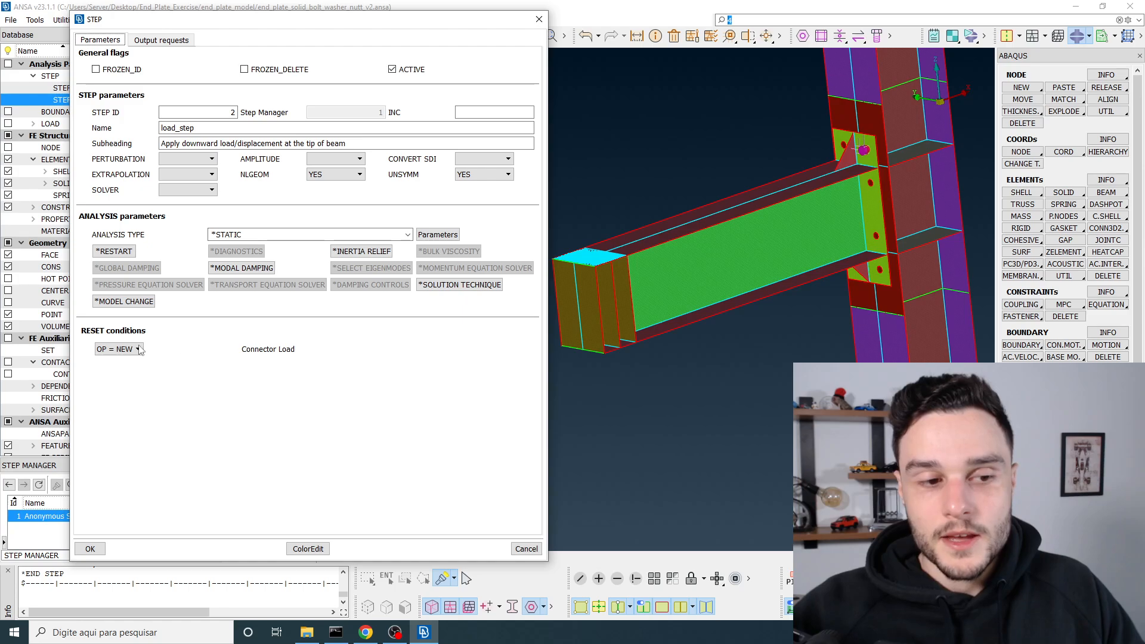
{"action": "left_click", "coordinate": [120, 349]}
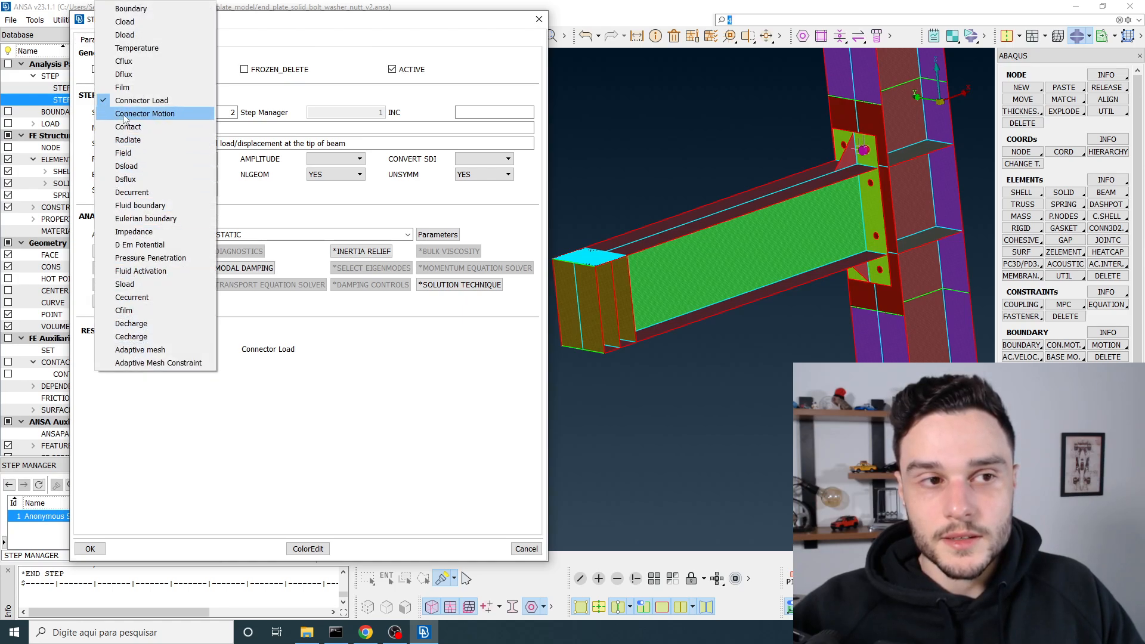
{"action": "left_click", "coordinate": [131, 8]}
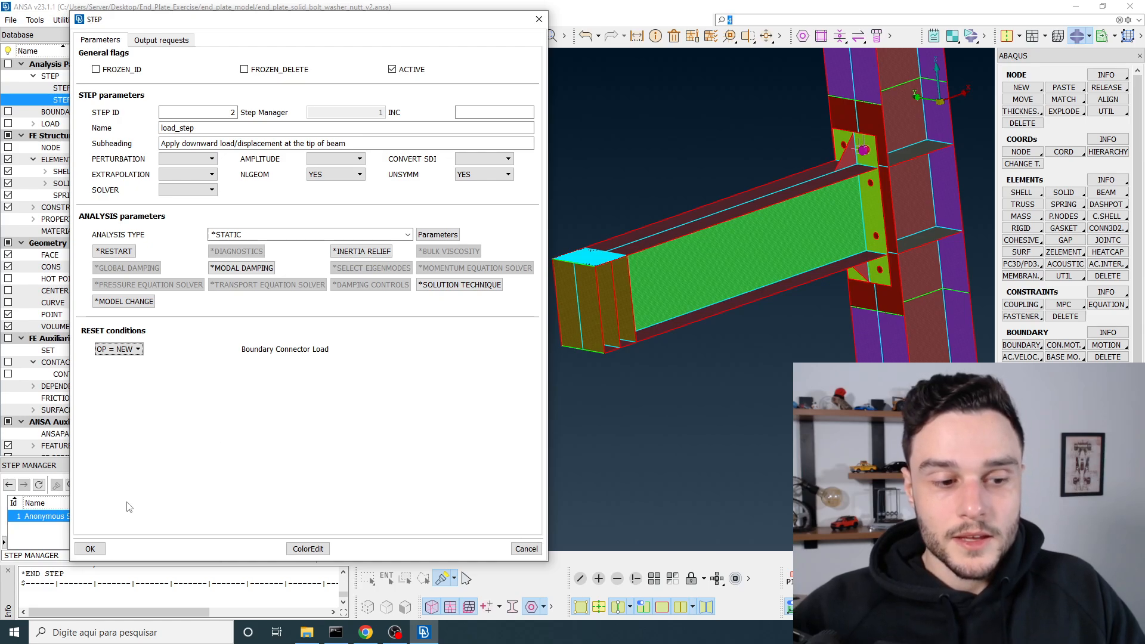
{"action": "left_click", "coordinate": [98, 549]}
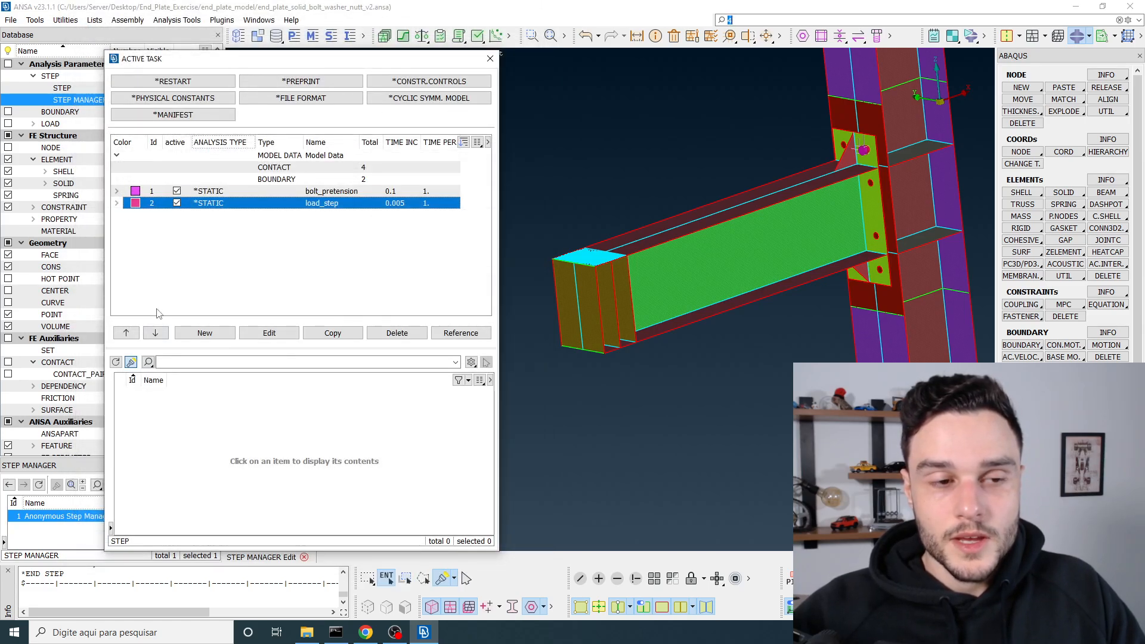
{"action": "left_click", "coordinate": [117, 204]}
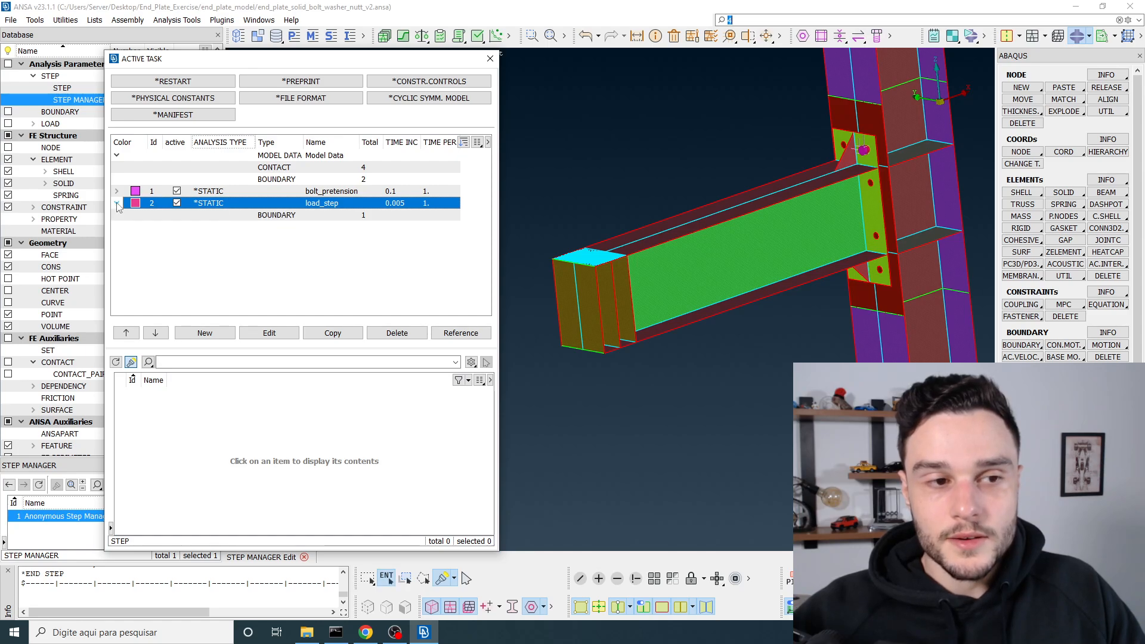
Open boundary 2 of load_step and examine its step assignment, OP setting and displacement definition at the beam tip
{"action": "left_click", "coordinate": [263, 215]}
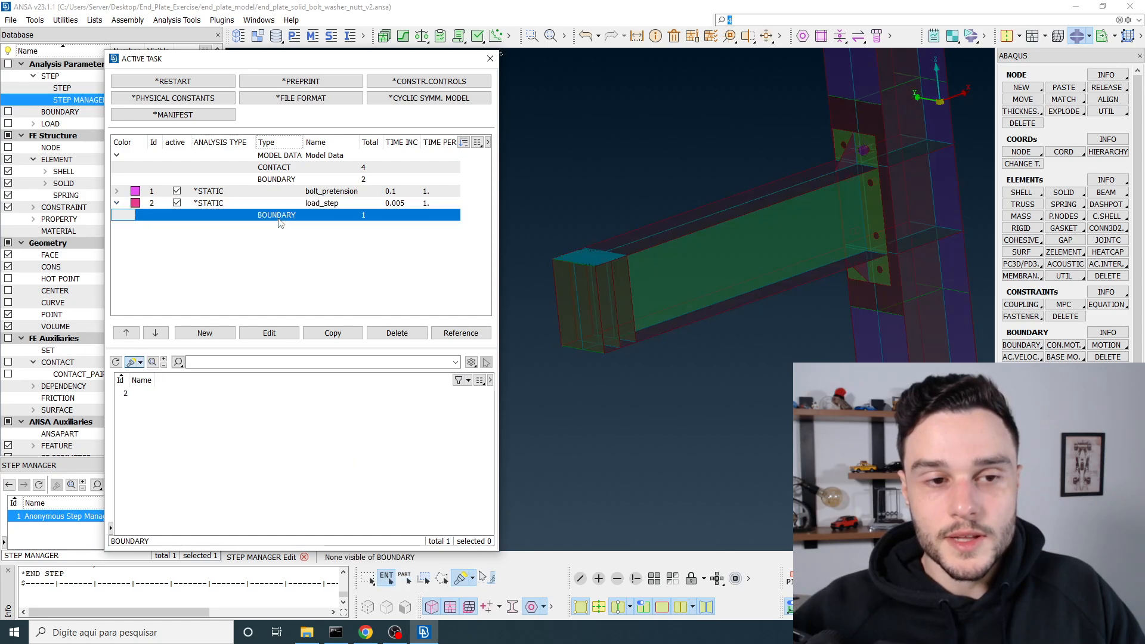
{"action": "left_click", "coordinate": [134, 395]}
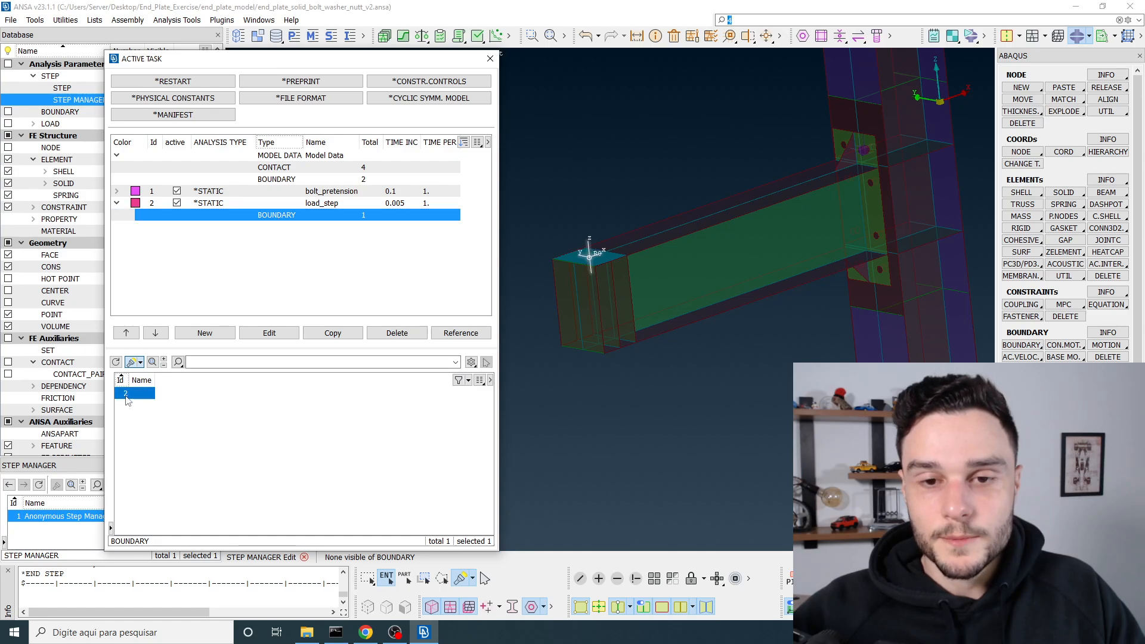
{"action": "double_click", "coordinate": [136, 396]}
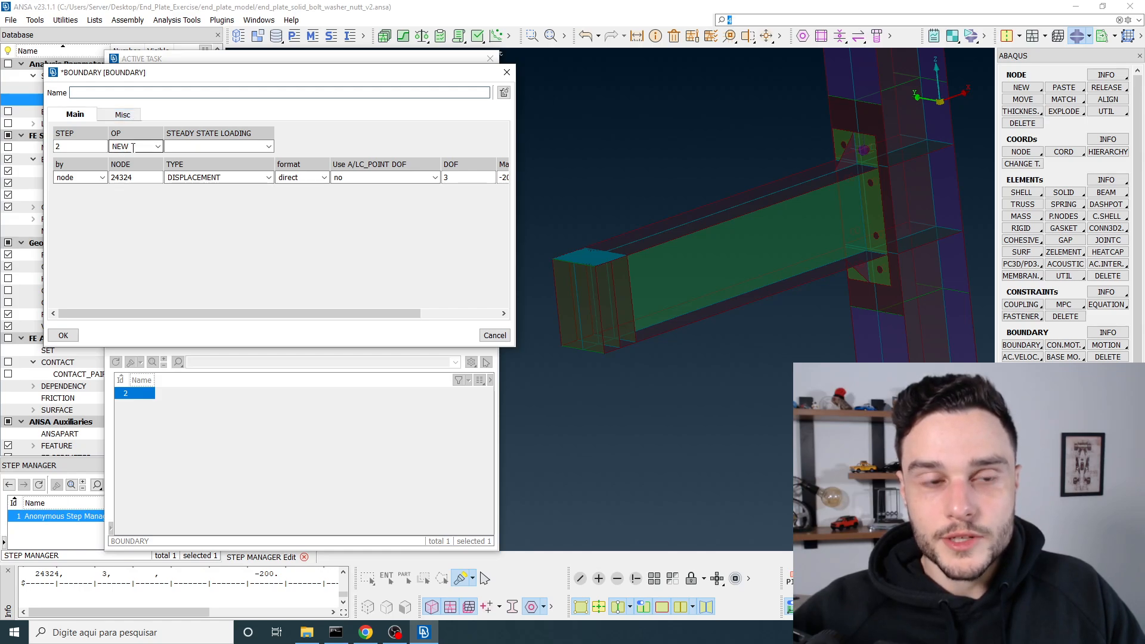
{"action": "mouse_move", "coordinate": [133, 148]}
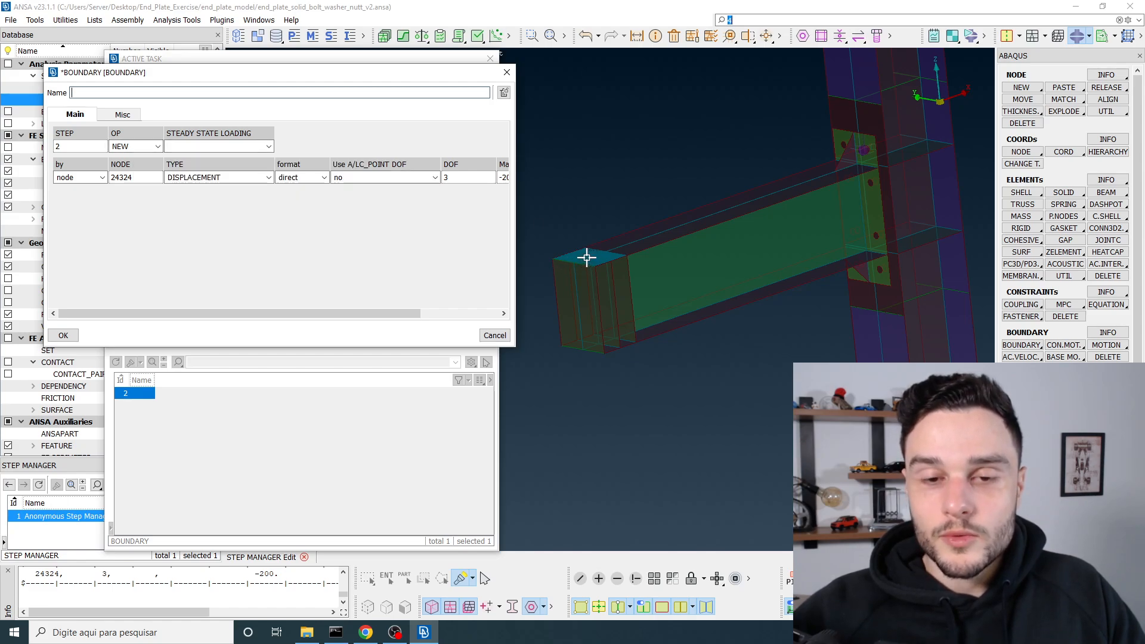
{"action": "left_click_drag", "start_coordinate": [399, 74], "coordinate": [372, 314]}
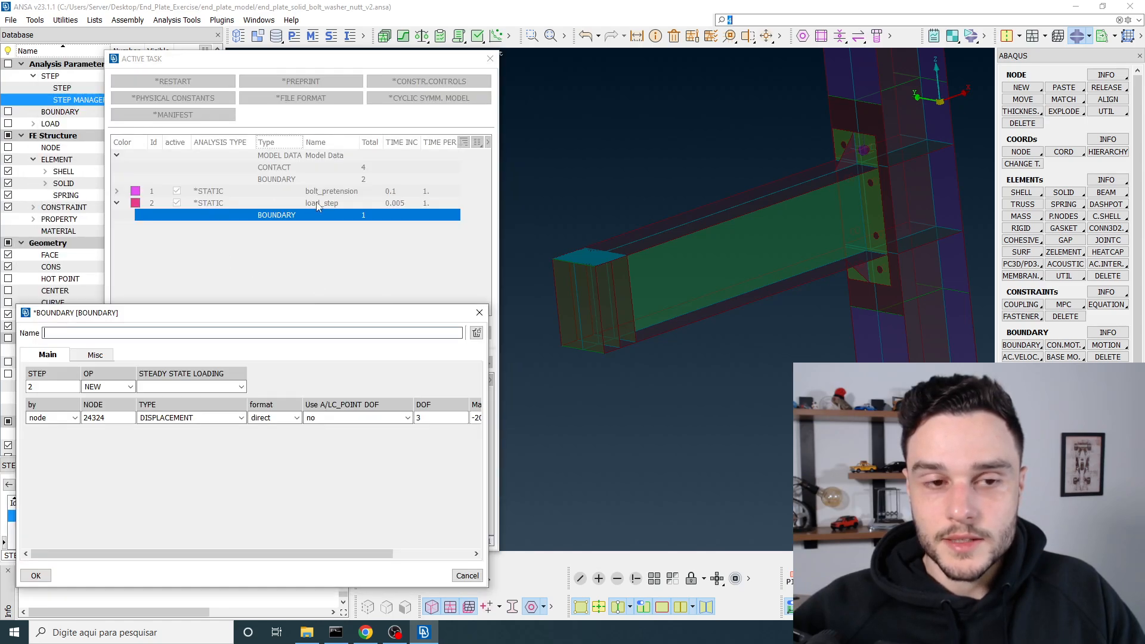
{"action": "left_click_drag", "start_coordinate": [312, 311], "coordinate": [292, 58]}
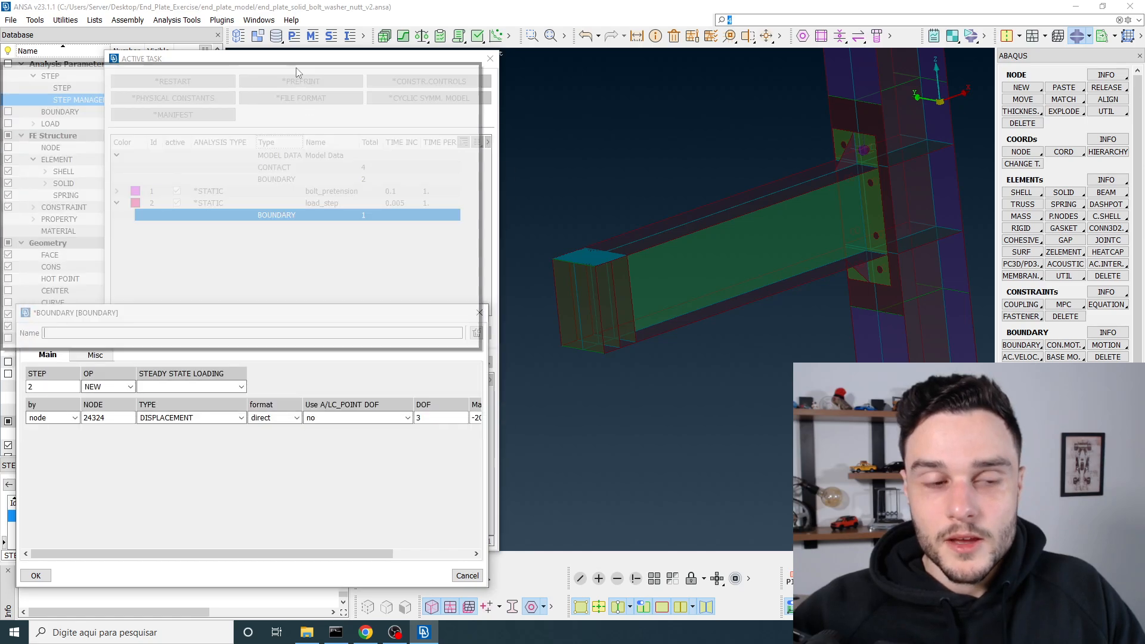
Check the OP choices of the beam-tip displacement boundary, keep NEW and accept its card
{"action": "left_click", "coordinate": [109, 133]}
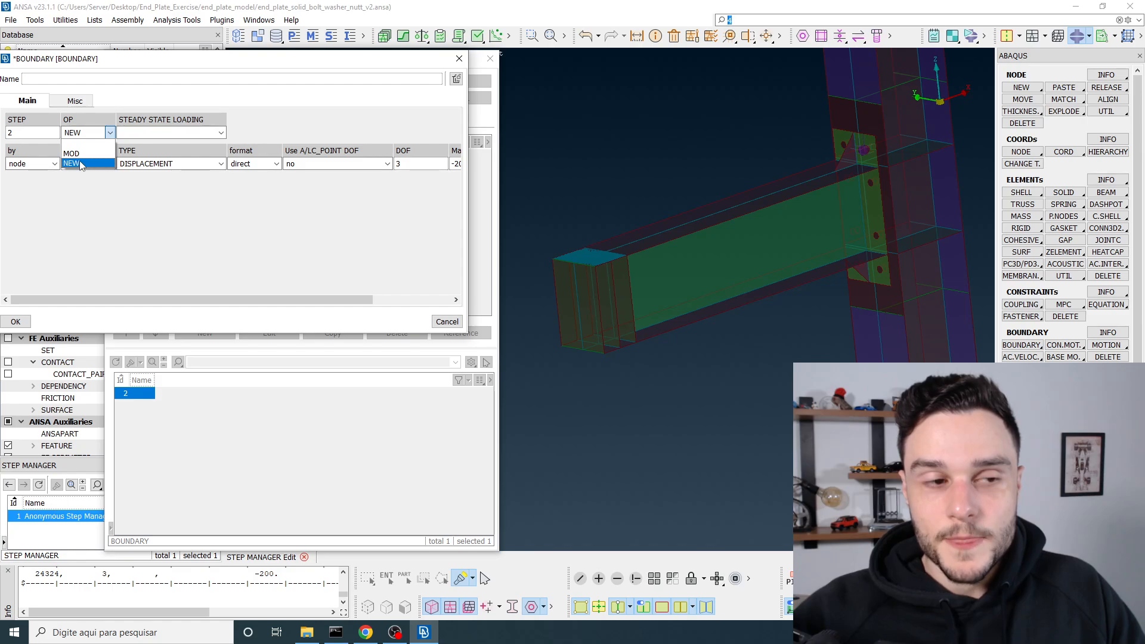
{"action": "left_click", "coordinate": [407, 70]}
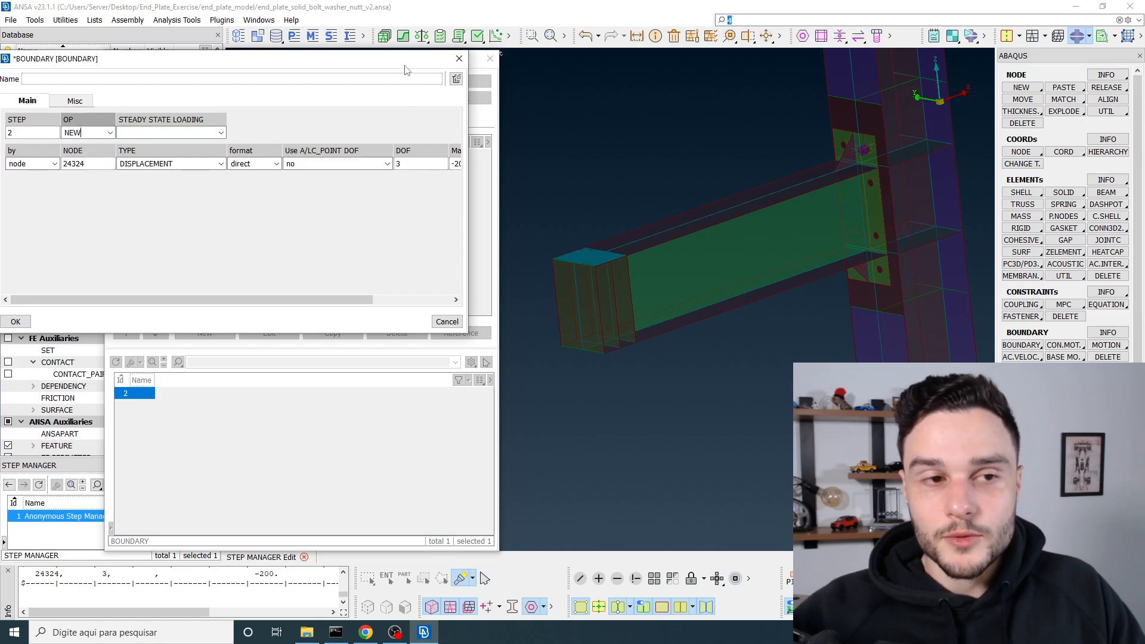
{"action": "left_click_drag", "start_coordinate": [407, 60], "coordinate": [440, 88]}
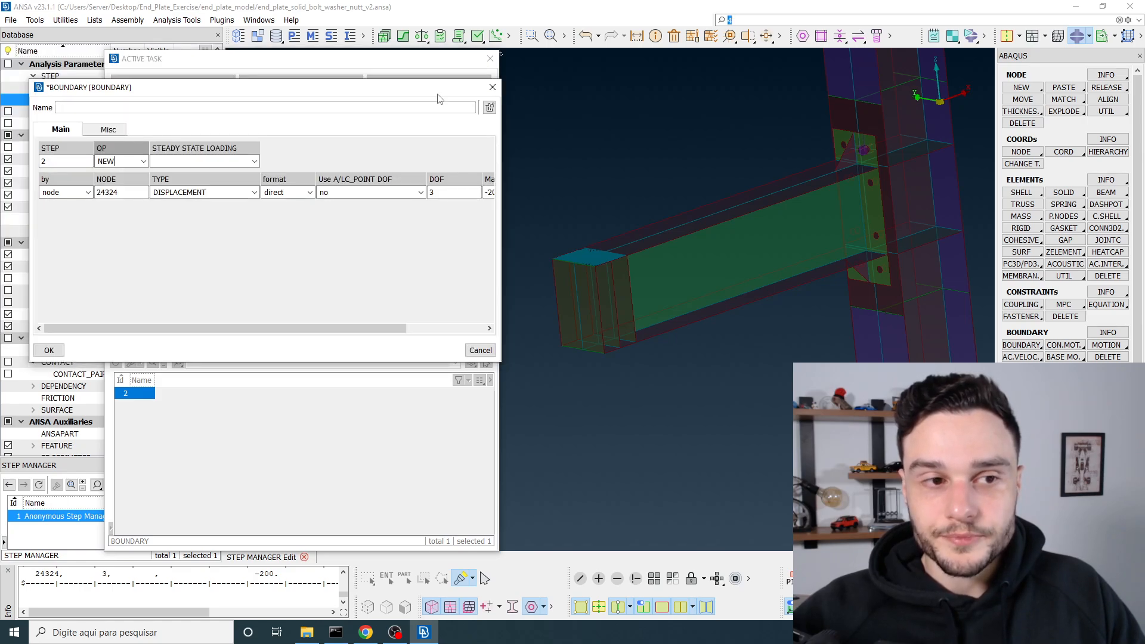
{"action": "left_click", "coordinate": [143, 161]}
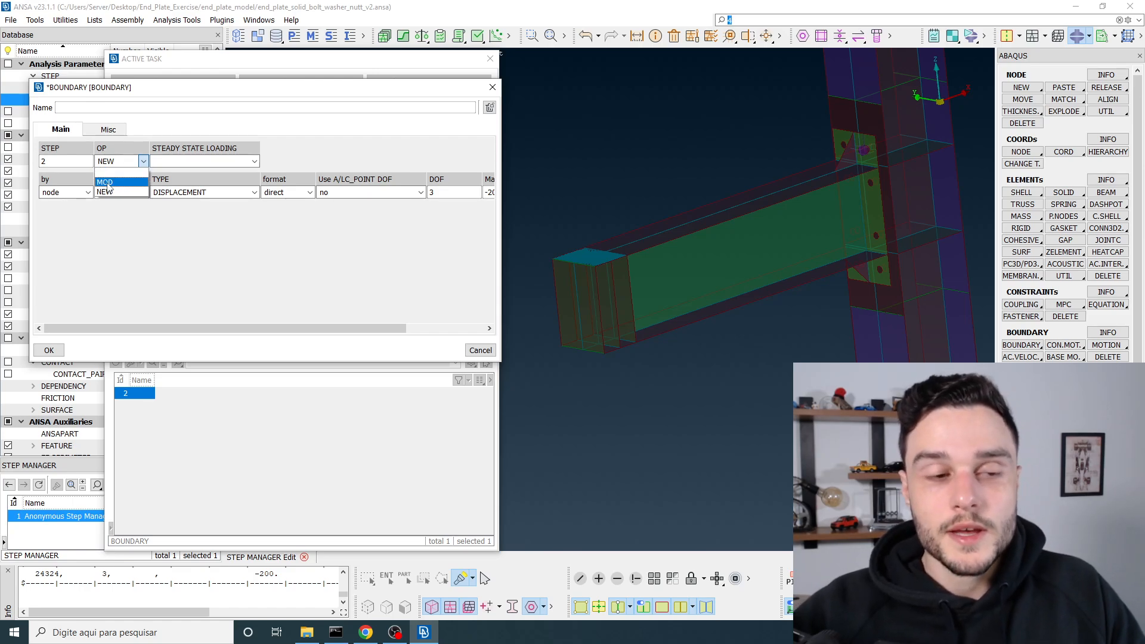
{"action": "left_click", "coordinate": [316, 91]}
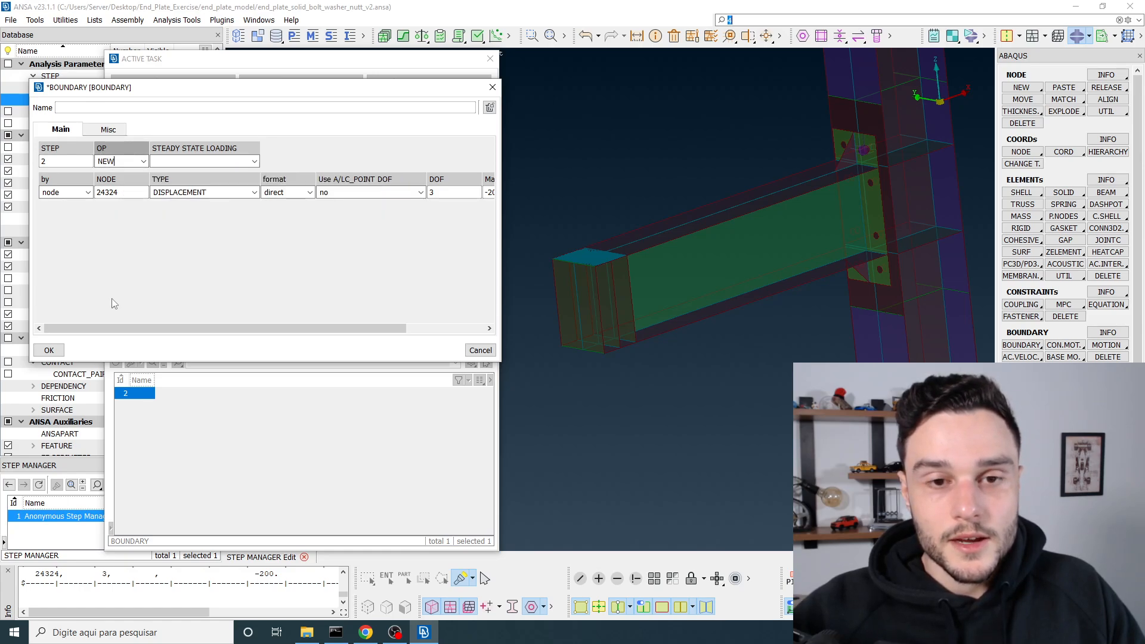
{"action": "left_click", "coordinate": [53, 353]}
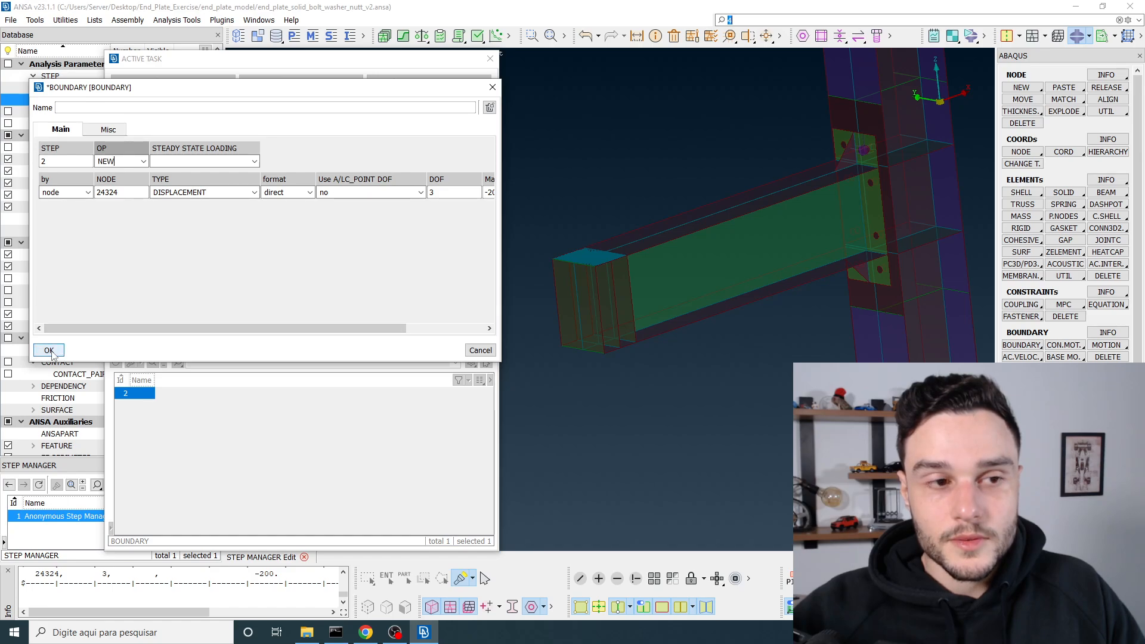
{"action": "left_click", "coordinate": [50, 351]}
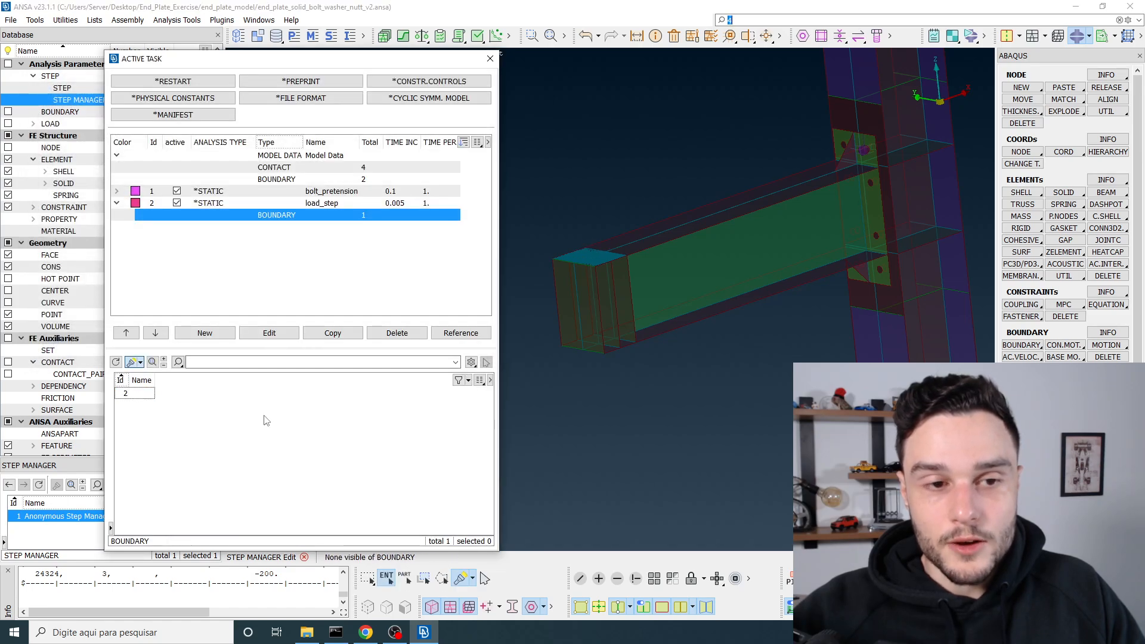
Copy boundary 1 of the Model Data, the fixed support at both column ends
{"action": "left_click", "coordinate": [301, 255]}
{"action": "left_click", "coordinate": [299, 217]}
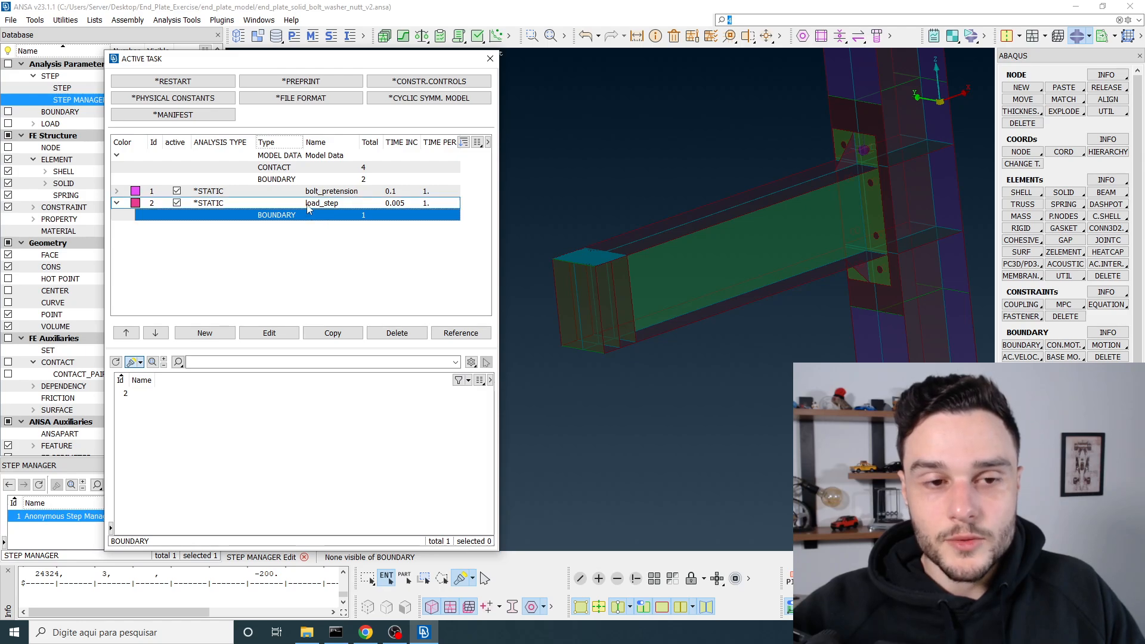
{"action": "left_click", "coordinate": [294, 180]}
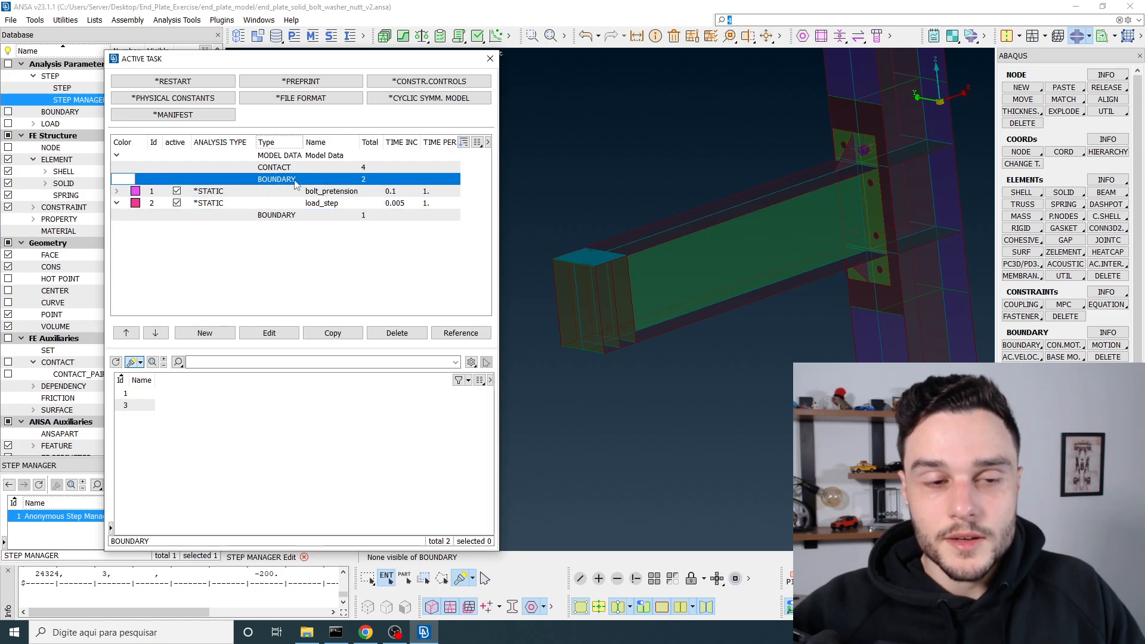
{"action": "scroll", "coordinate": [568, 311], "scroll_direction": "down", "scroll_amount": 3}
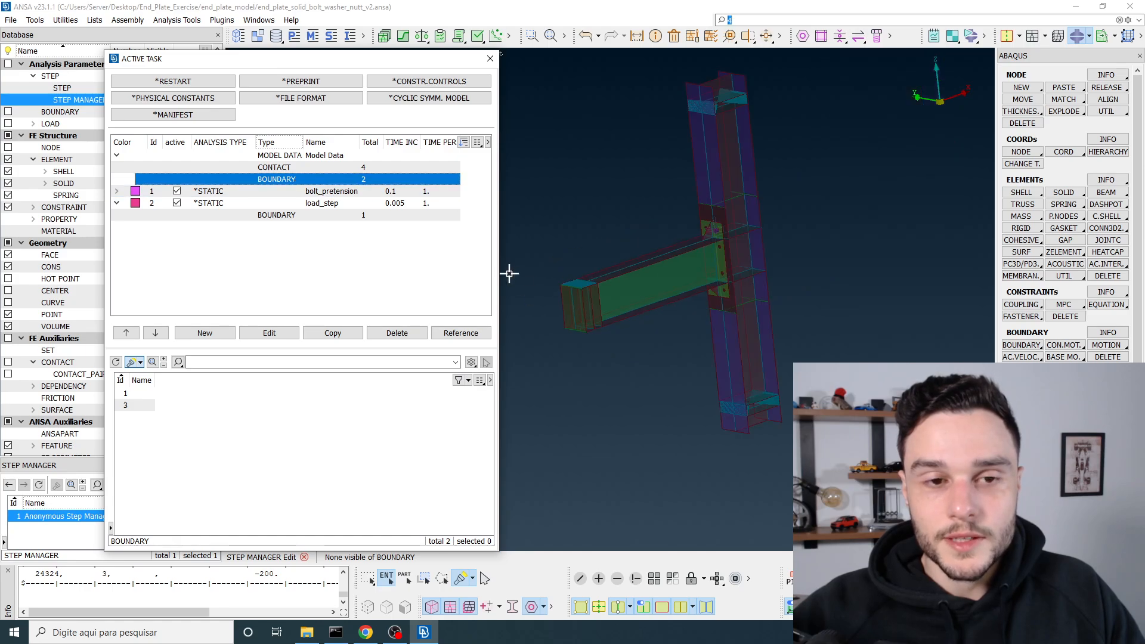
{"action": "left_click", "coordinate": [150, 393]}
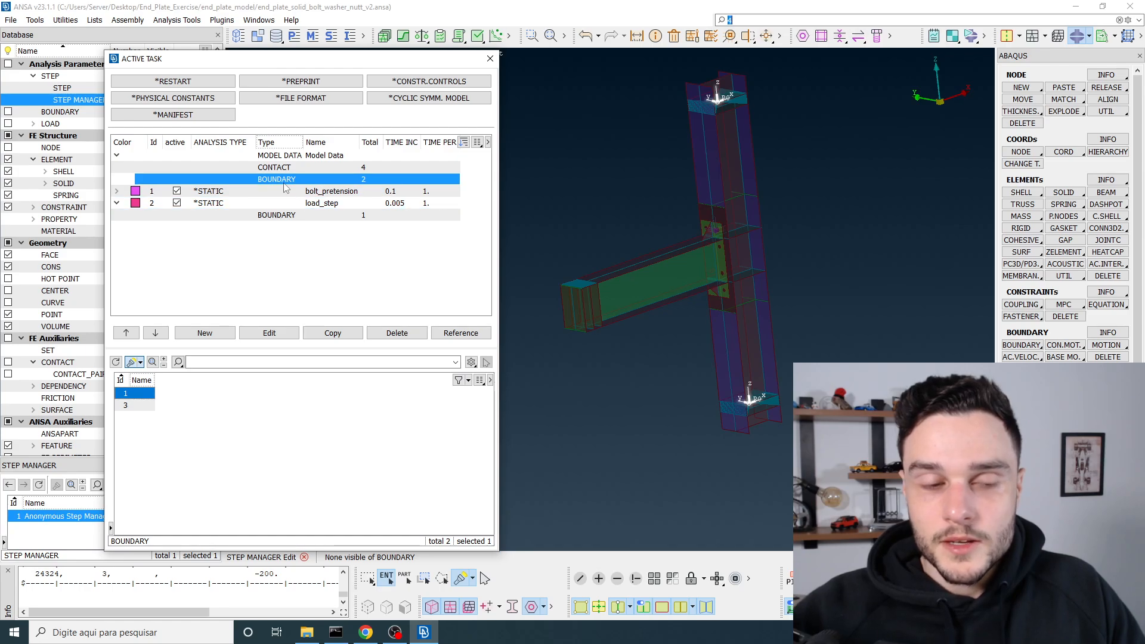
{"action": "right_click", "coordinate": [137, 396]}
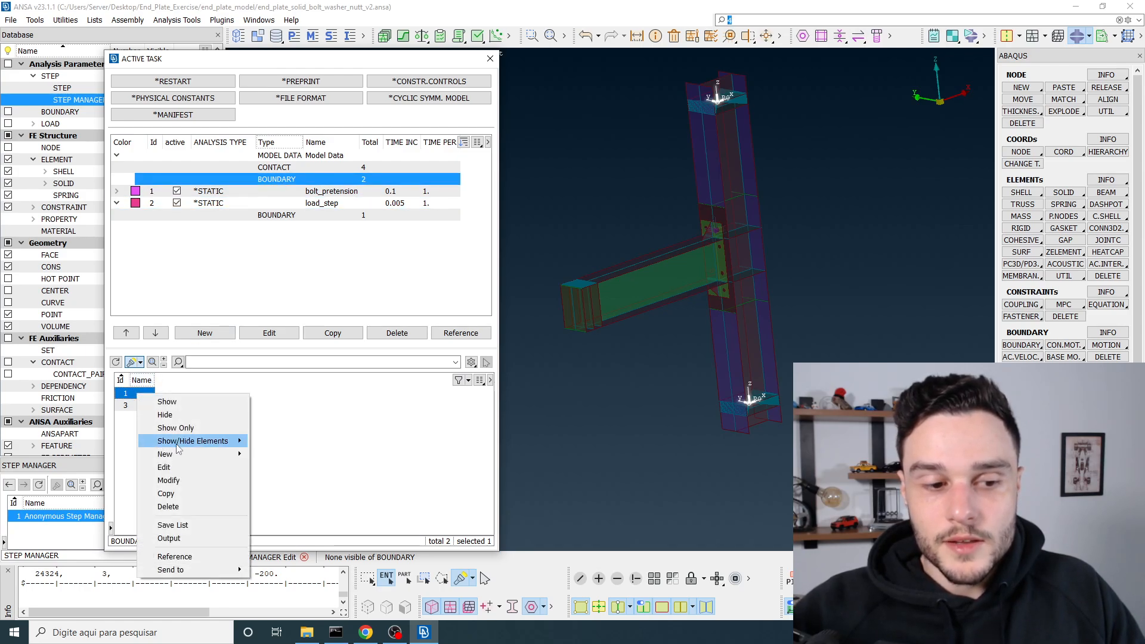
{"action": "left_click", "coordinate": [178, 495]}
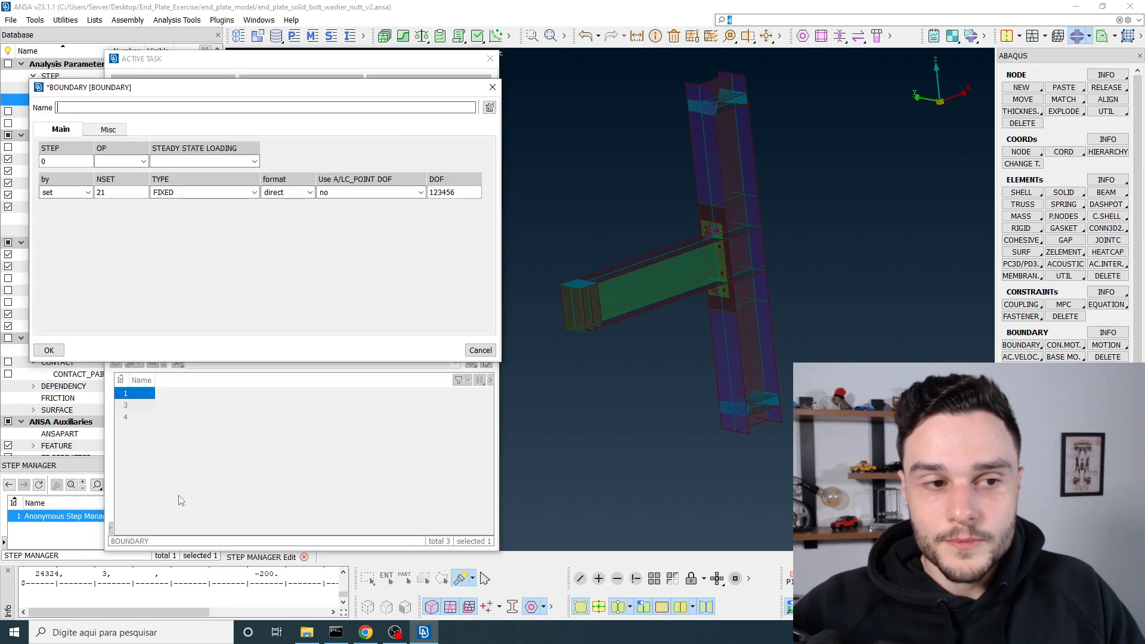
Assign the copied fixed boundary to step 2 with OP set to NEW and accept it
{"action": "double_click", "coordinate": [58, 161]}
{"action": "type", "text": "2"}
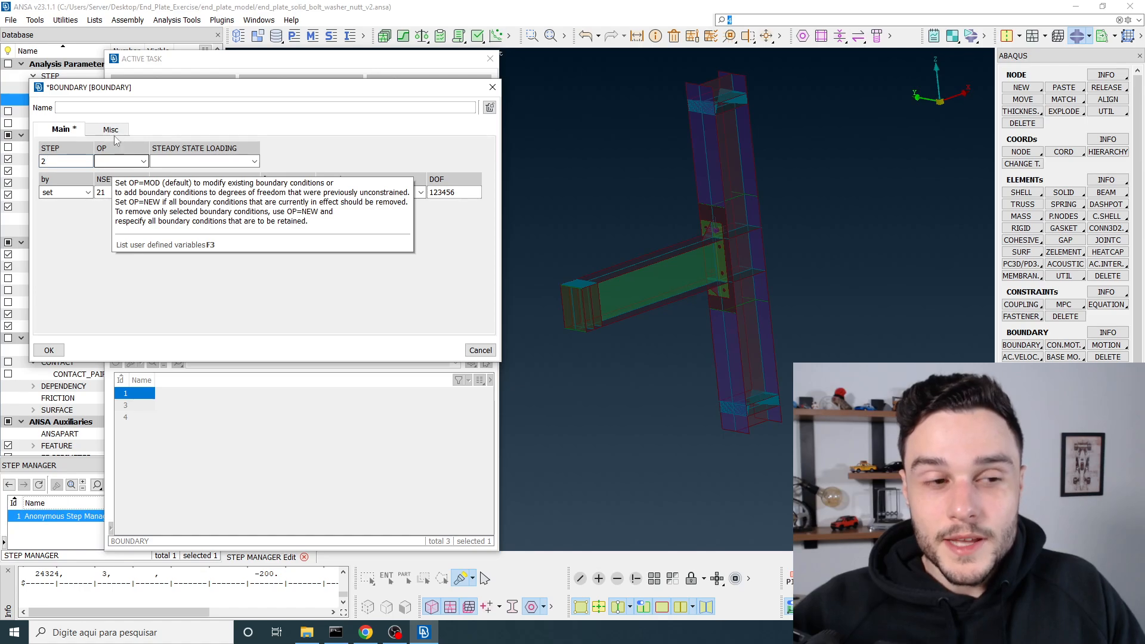
{"action": "left_click", "coordinate": [110, 160]}
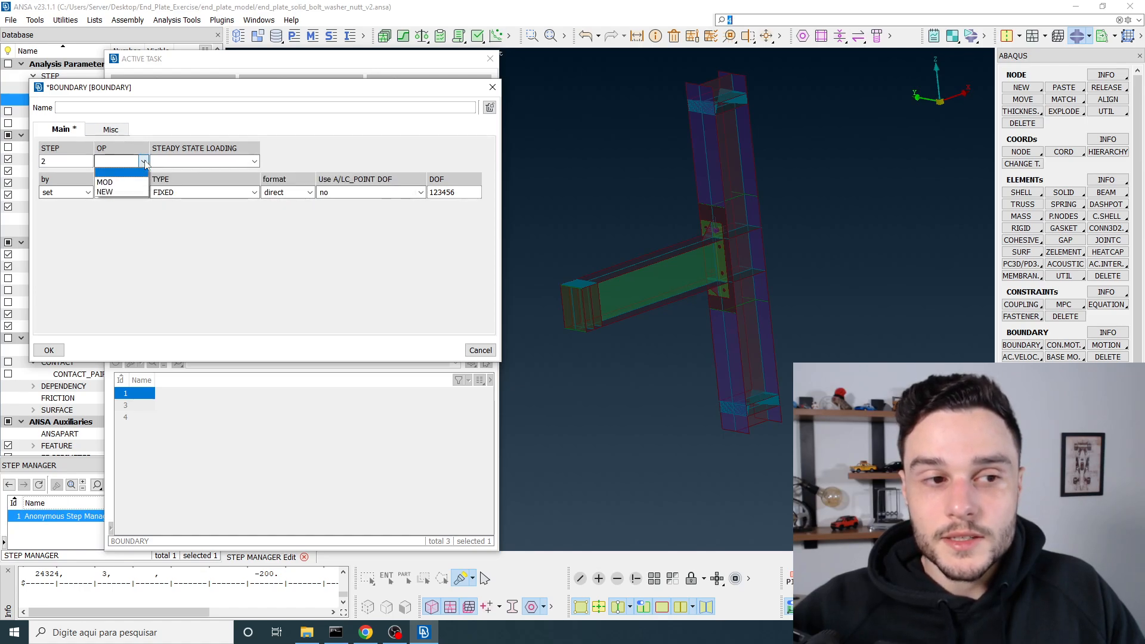
{"action": "type", "text": "NEW"}
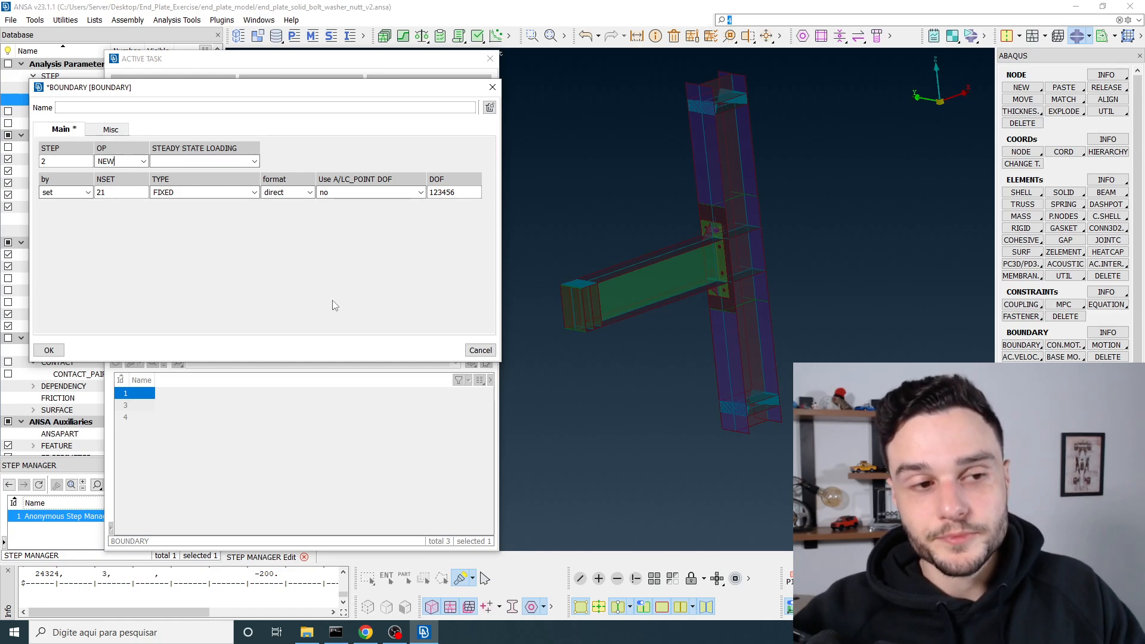
{"action": "left_click_drag", "start_coordinate": [319, 88], "coordinate": [370, 42]}
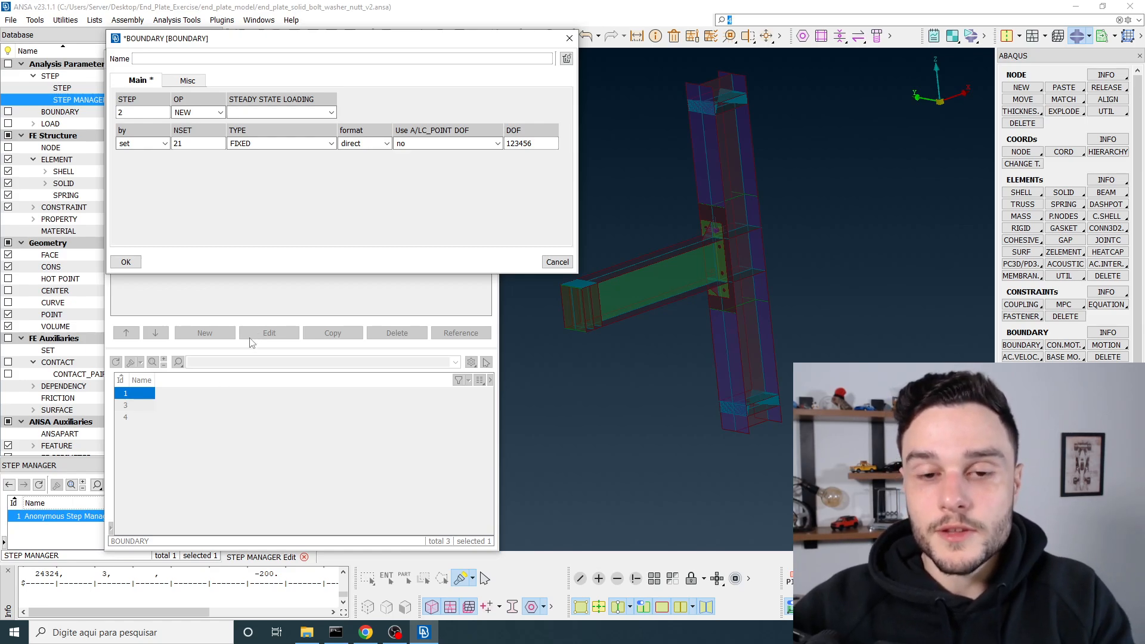
{"action": "left_click", "coordinate": [206, 112]}
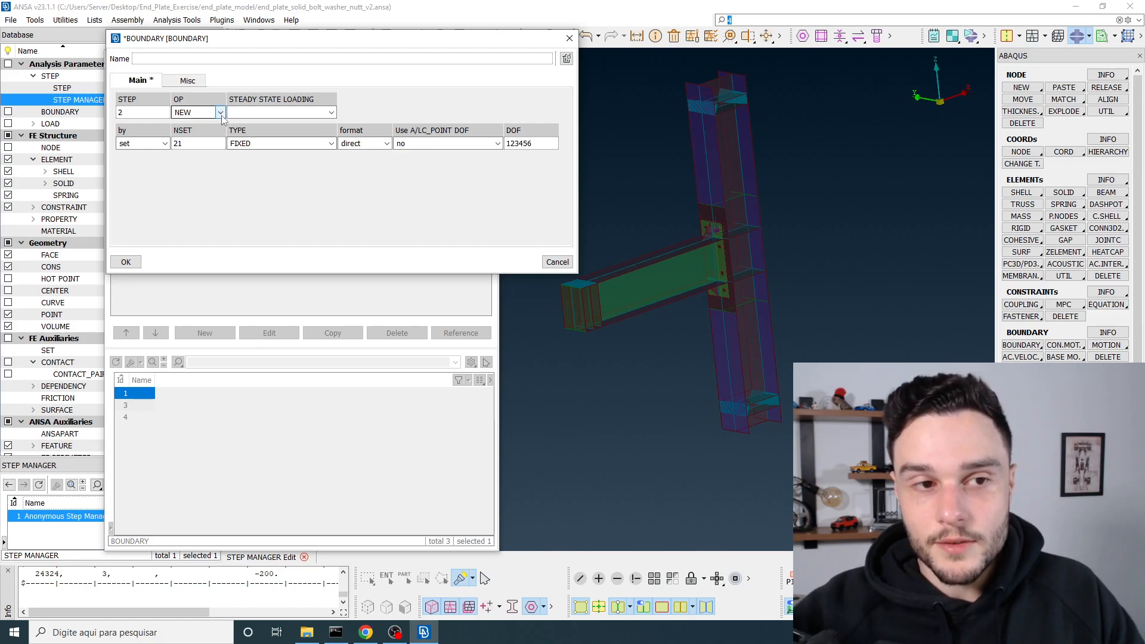
{"action": "left_click", "coordinate": [200, 142]}
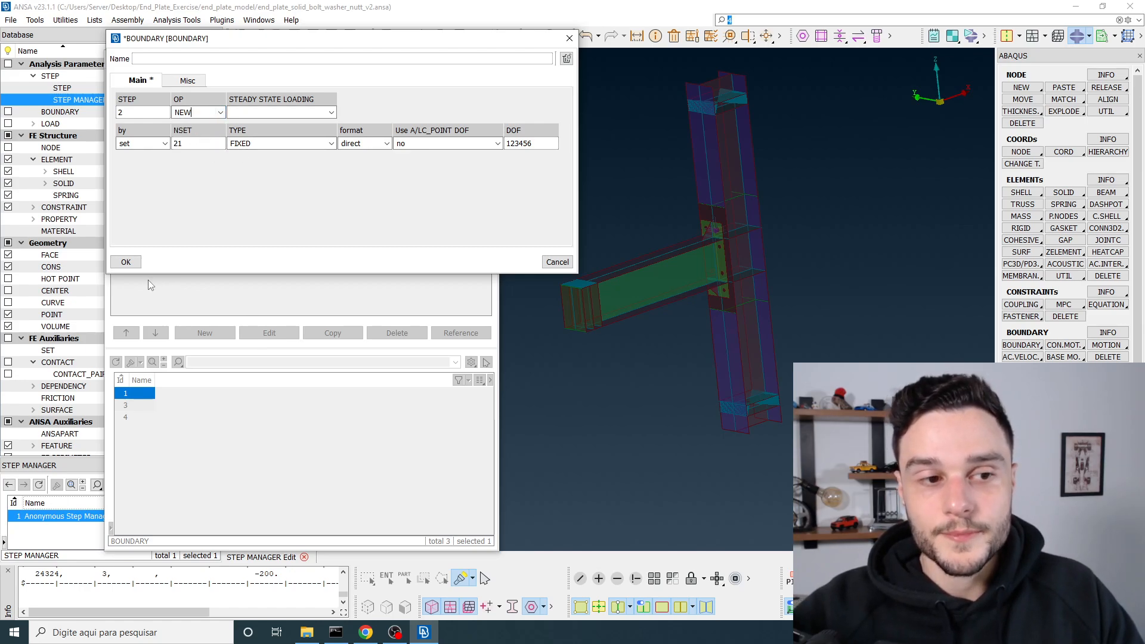
{"action": "left_click", "coordinate": [128, 265]}
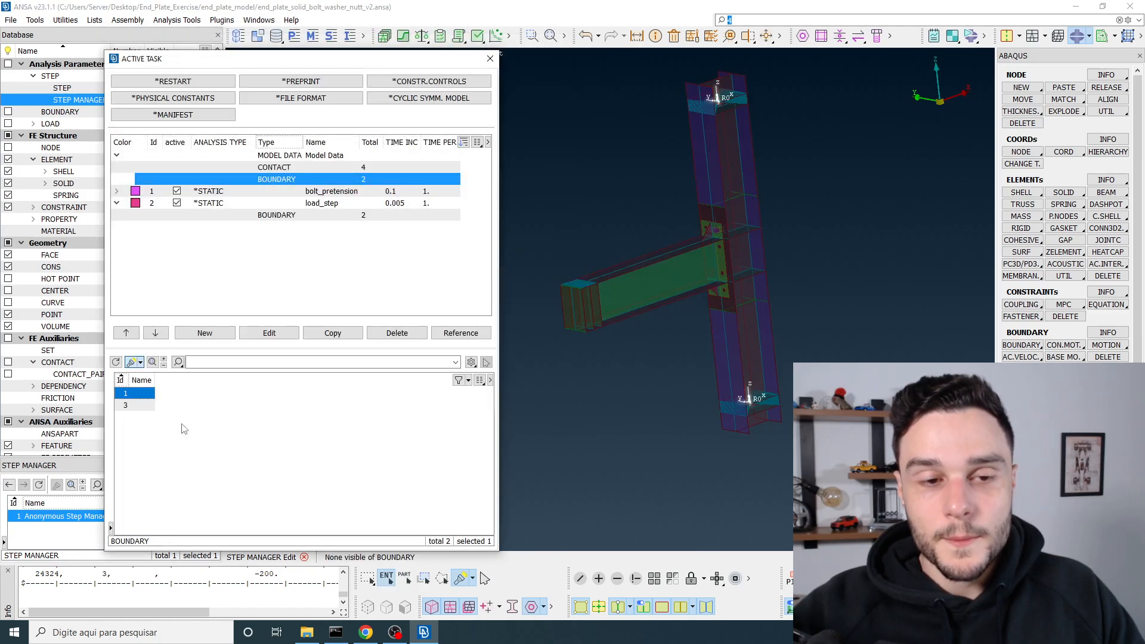
Review load_step's two boundaries in the model and check the settings of beam-tip displacement boundary 2
{"action": "left_click", "coordinate": [292, 217]}
{"action": "left_click", "coordinate": [134, 405]}
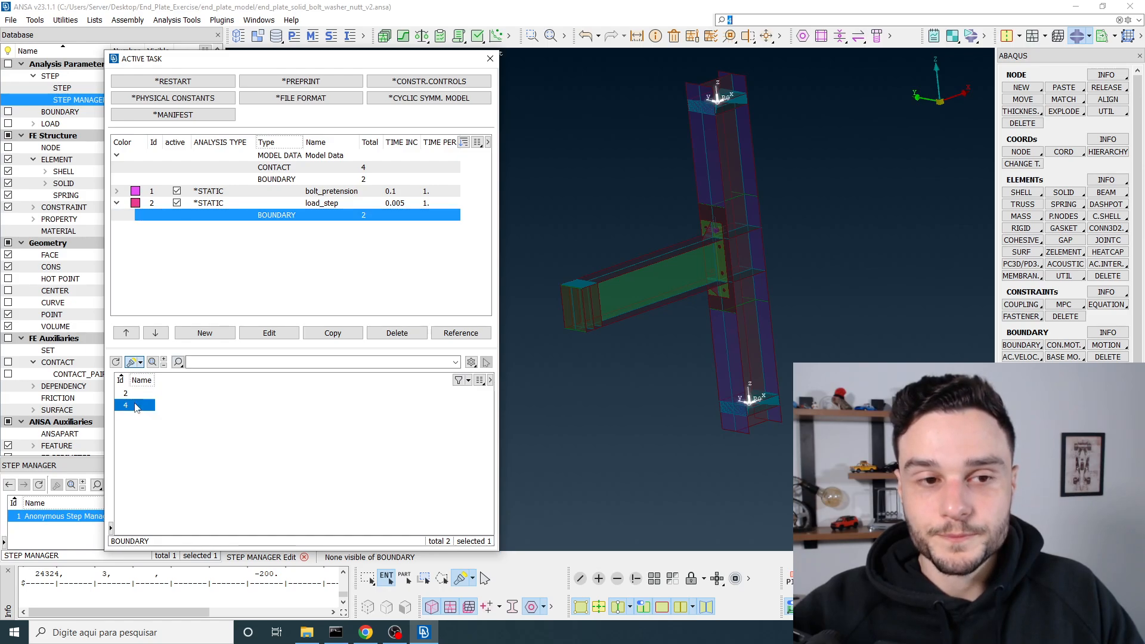
{"action": "left_click", "coordinate": [135, 394]}
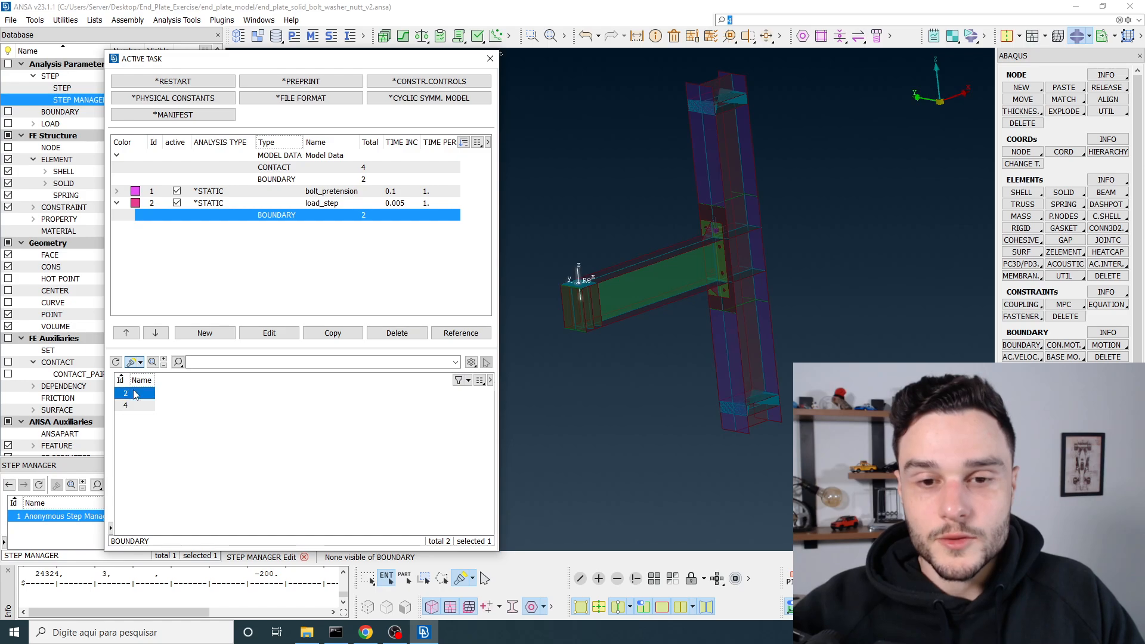
{"action": "double_click", "coordinate": [135, 394]}
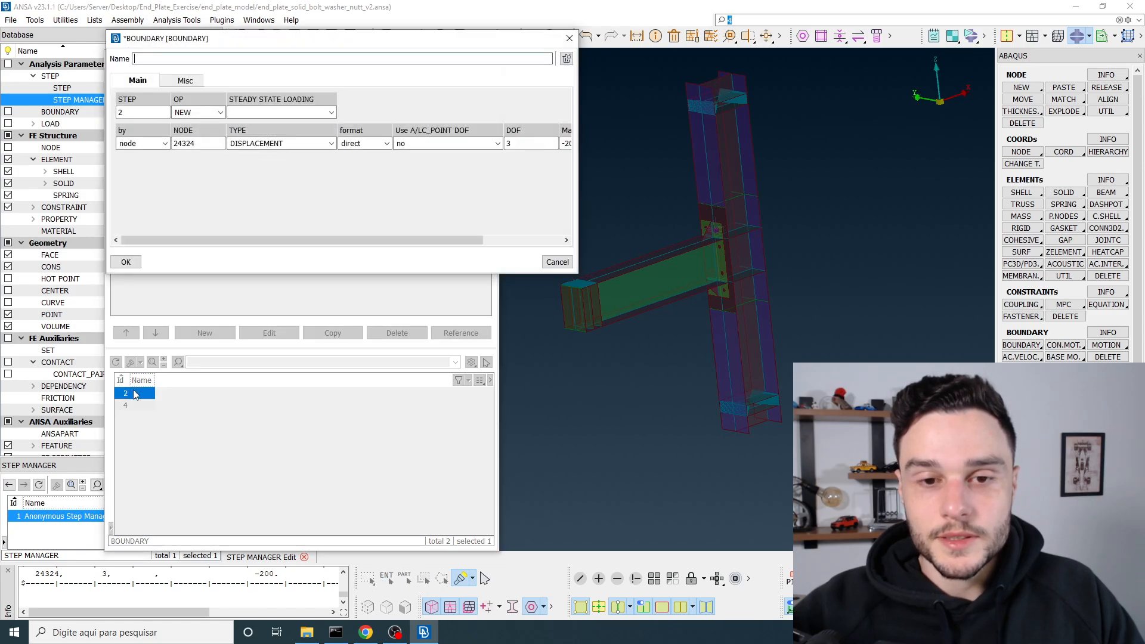
{"action": "left_click", "coordinate": [126, 261]}
Expand bolt_pretension, highlight its DLOAD on the model and widen the Type column to read the load type
{"action": "left_click", "coordinate": [132, 192]}
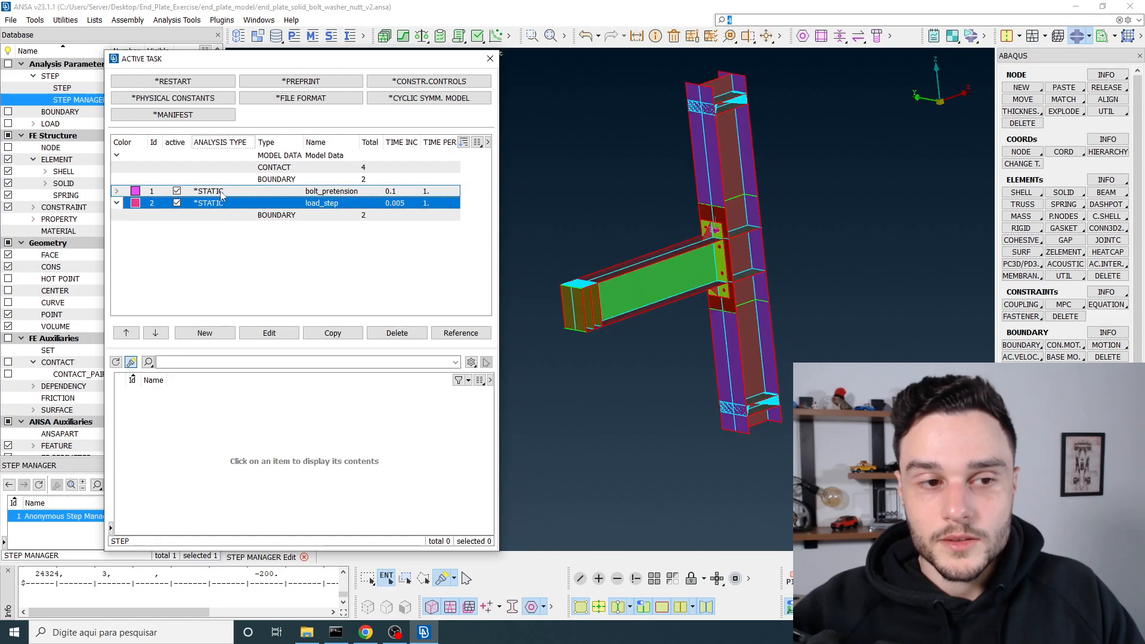
{"action": "left_click", "coordinate": [117, 192]}
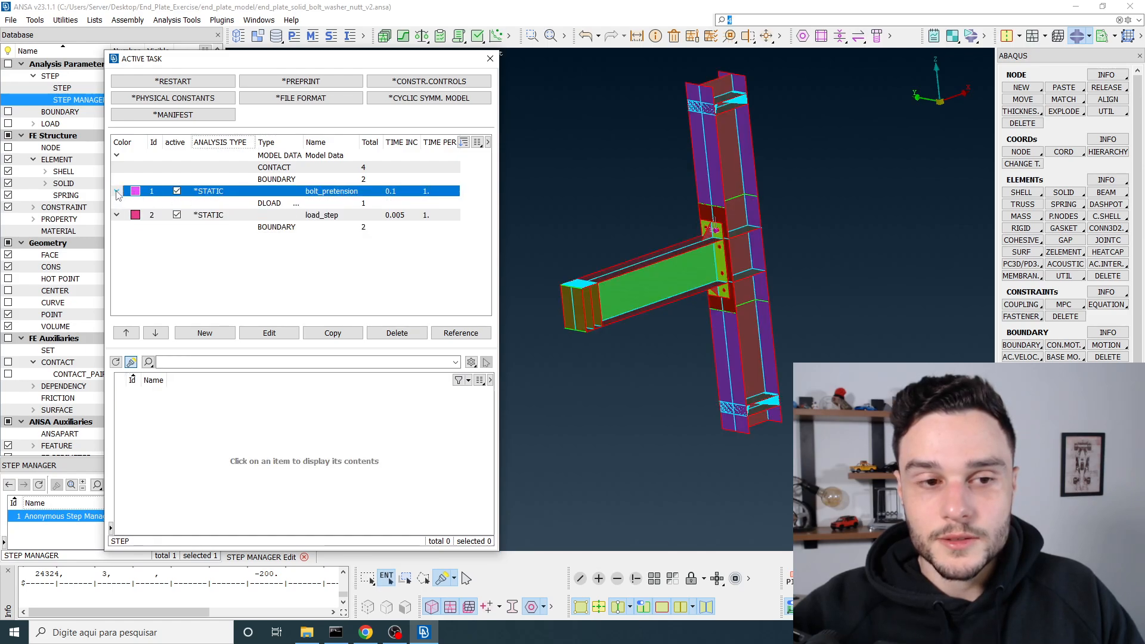
{"action": "left_click", "coordinate": [218, 203]}
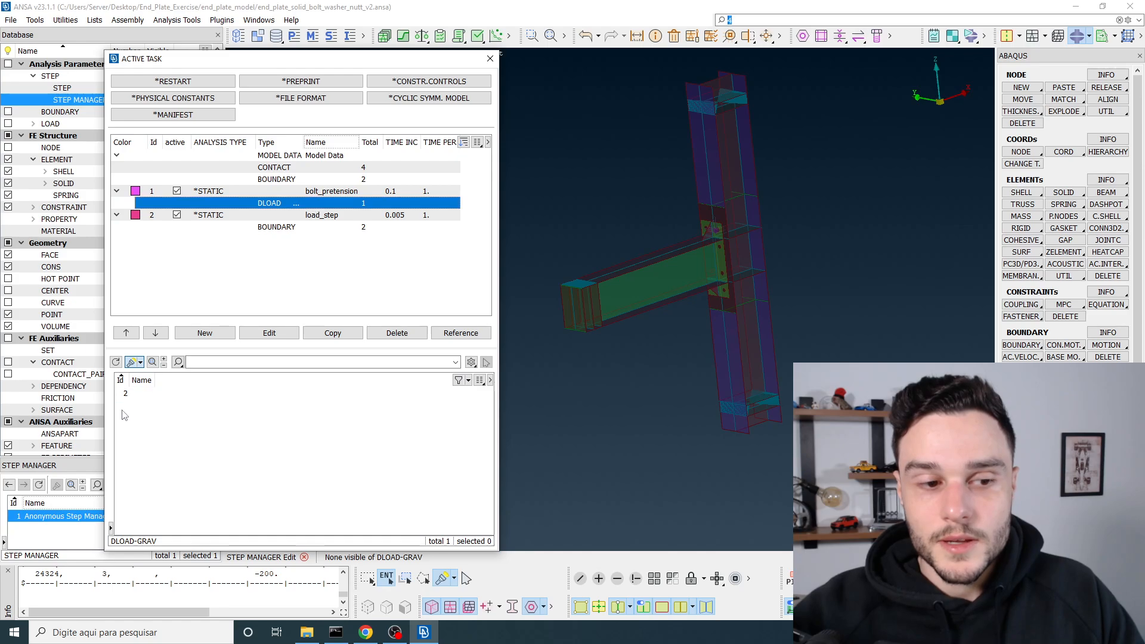
{"action": "left_click", "coordinate": [126, 394]}
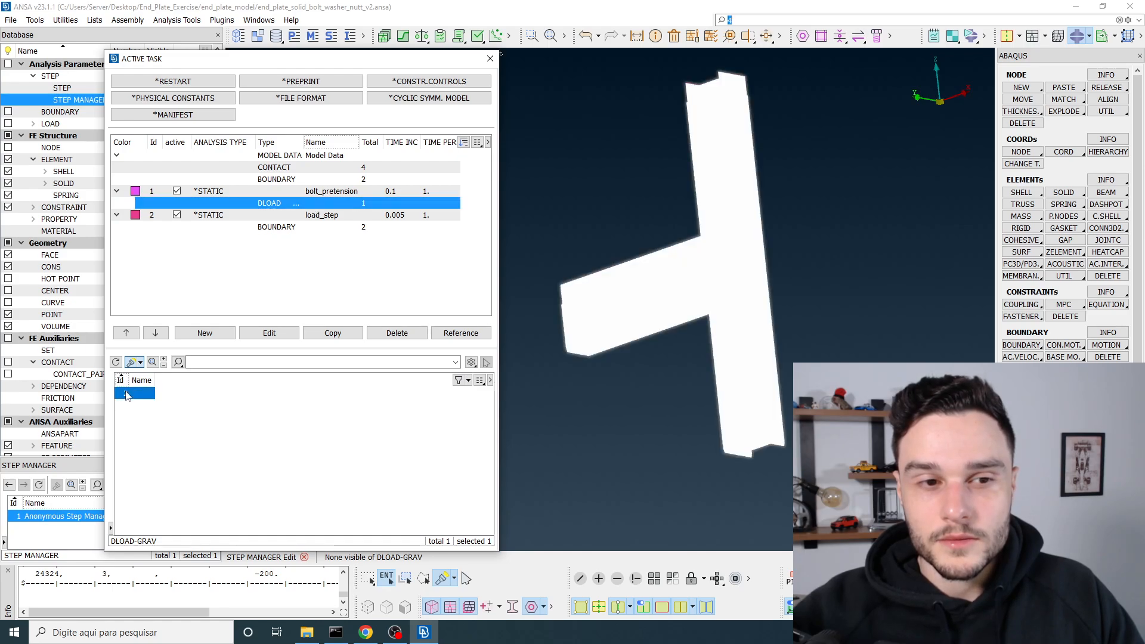
{"action": "double_click", "coordinate": [302, 142]}
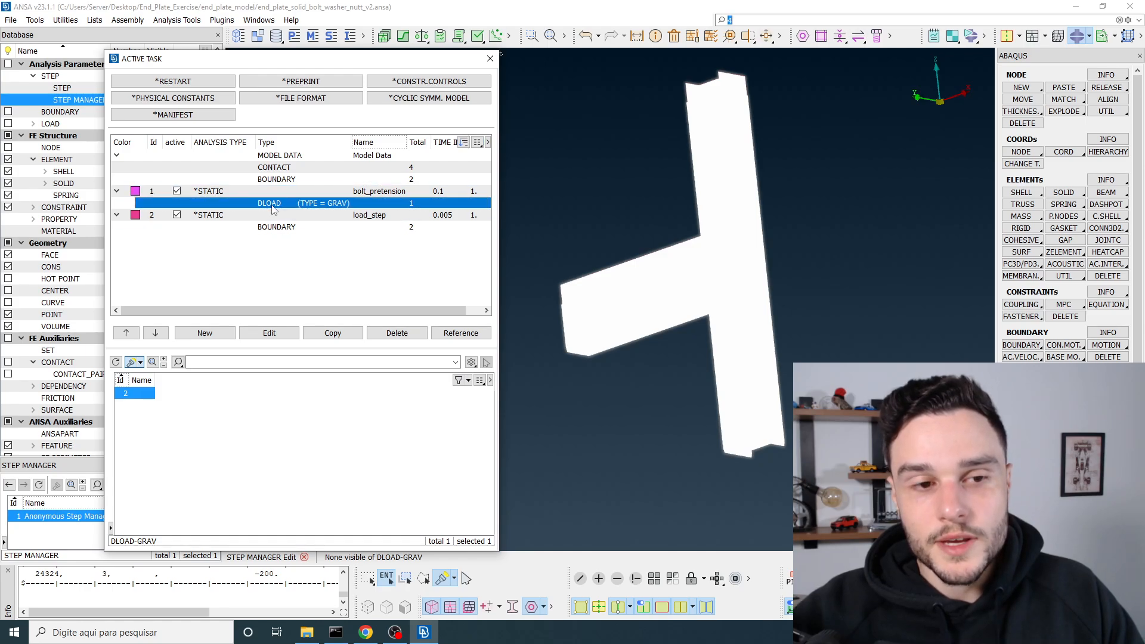
{"action": "left_click", "coordinate": [320, 266]}
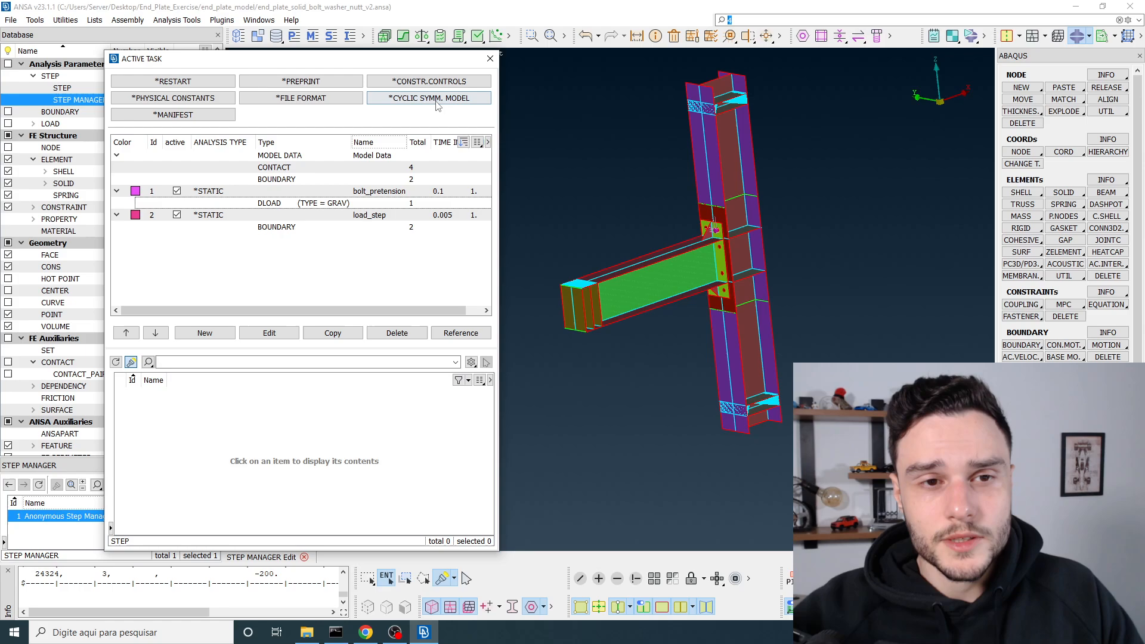
Close the step manager's task window and examine the bolt and end plate connection between beam and column
{"action": "left_click", "coordinate": [490, 59]}
{"action": "middle_click_drag", "start_coordinate": [741, 235], "coordinate": [656, 247], "text": "ctrl"}
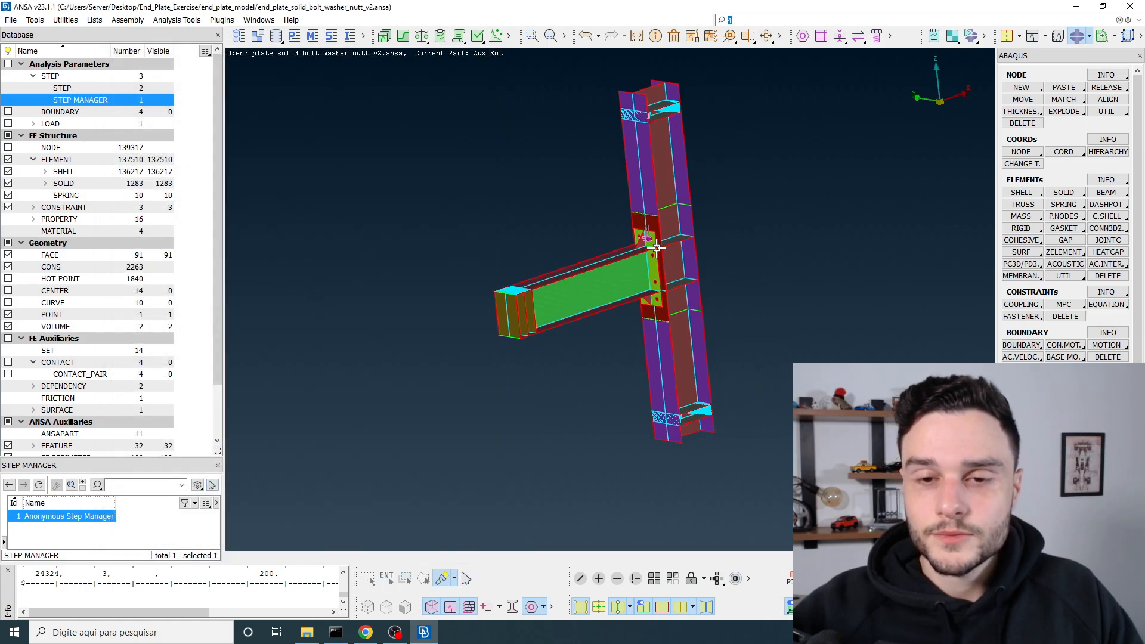
{"action": "mouse_move", "coordinate": [656, 247]}
{"action": "left_mouse_down", "text": "ctrl"}
{"action": "mouse_move", "coordinate": [642, 225]}
{"action": "mouse_move", "coordinate": [644, 266]}
{"action": "left_mouse_up", "text": "ctrl"}
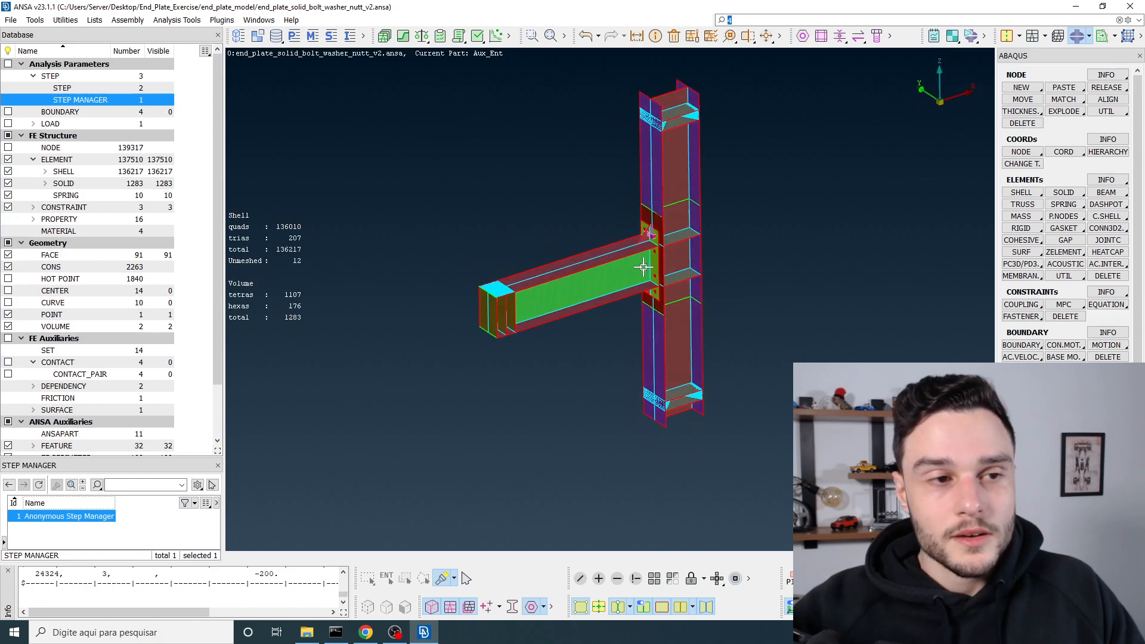
{"action": "scroll", "coordinate": [656, 249], "scroll_direction": "up", "scroll_amount": 5}
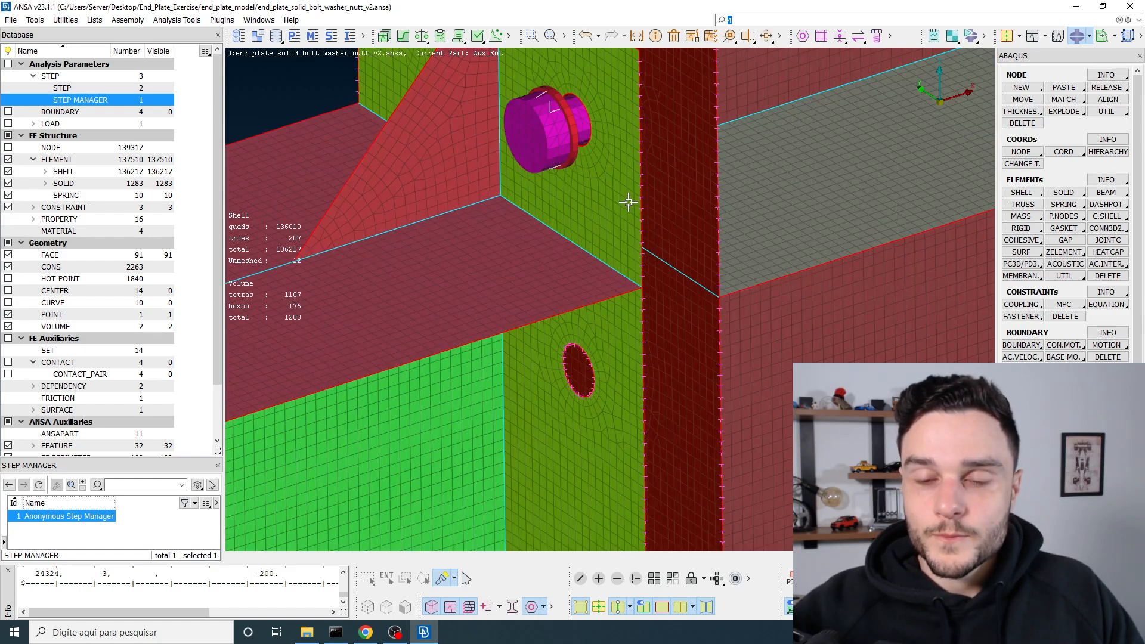
{"action": "scroll", "coordinate": [627, 200], "scroll_direction": "down", "scroll_amount": 6}
{"action": "scroll", "coordinate": [549, 184], "scroll_direction": "up", "scroll_amount": 2}
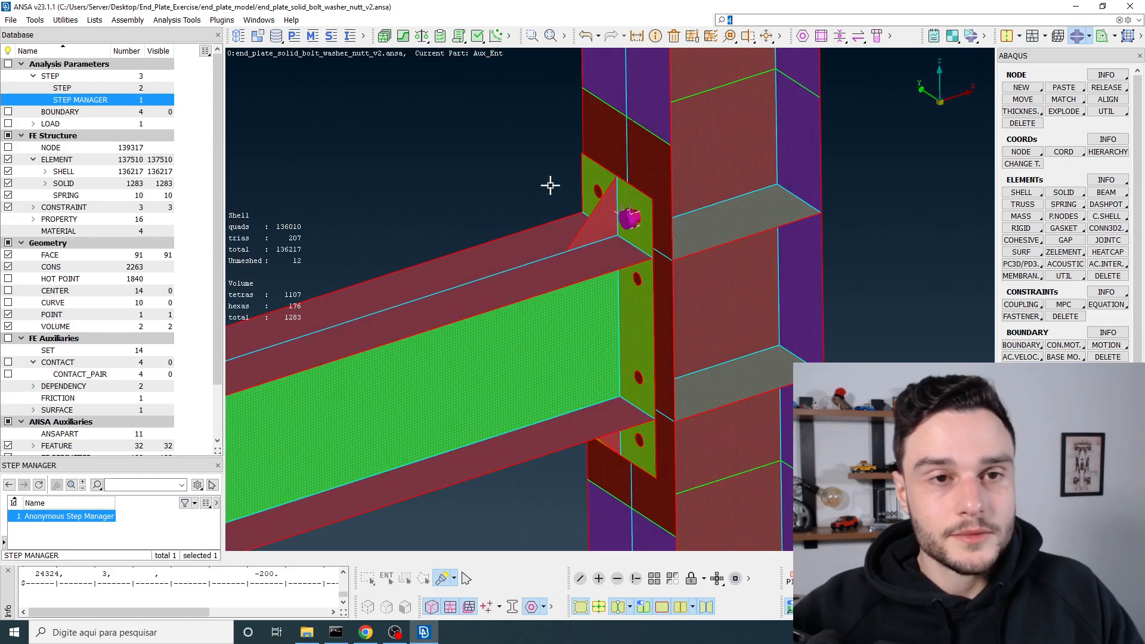
{"action": "scroll", "coordinate": [561, 173], "scroll_direction": "down", "scroll_amount": 5}
Check the model's materials list, close it and save the end plate model database
{"action": "left_click", "coordinate": [313, 35]}
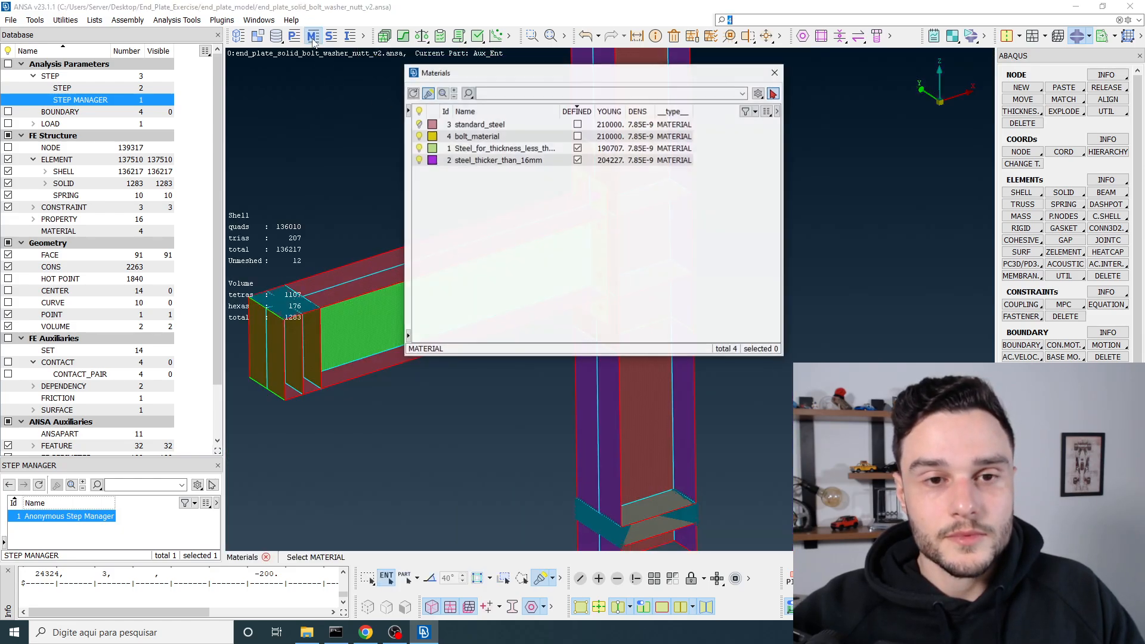
{"action": "left_click", "coordinate": [314, 37]}
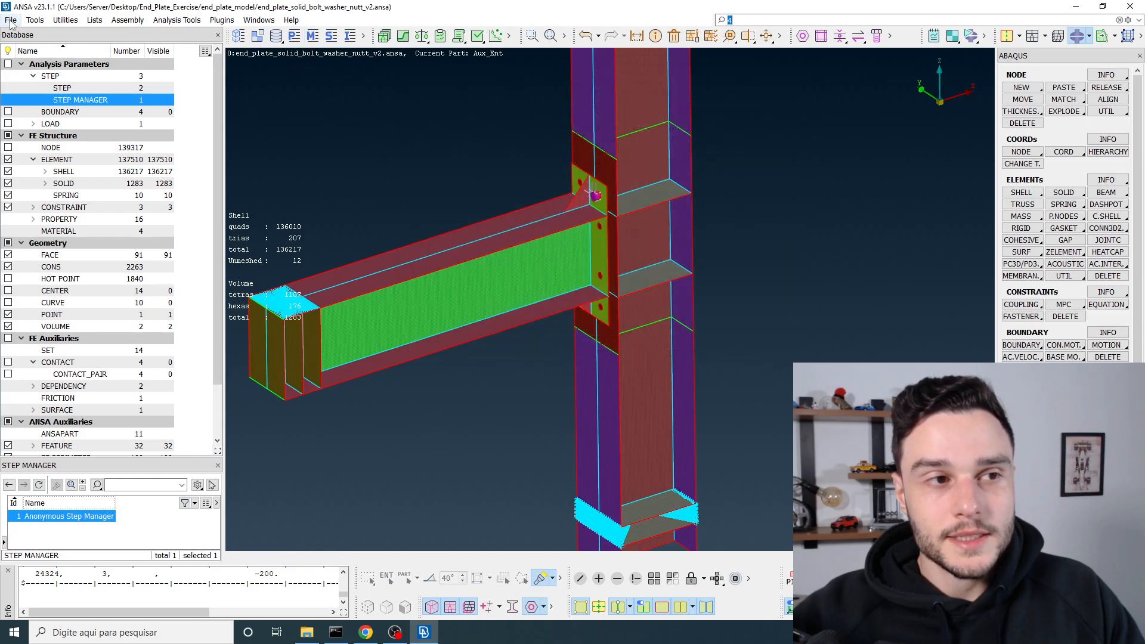
{"action": "left_click", "coordinate": [11, 20]}
{"action": "left_click", "coordinate": [29, 143]}
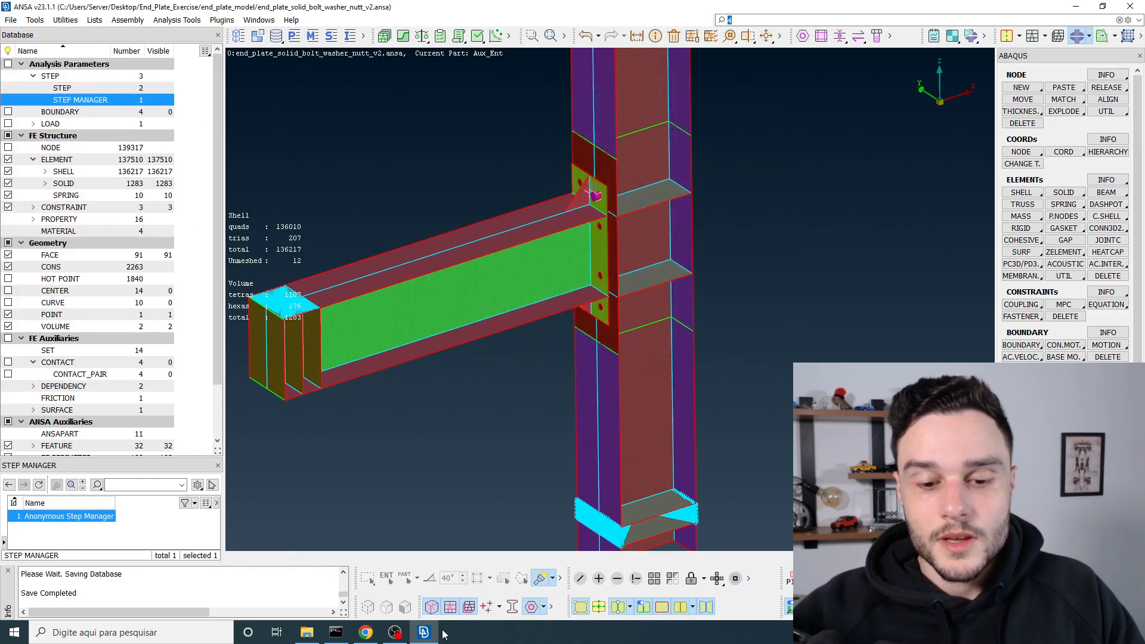
{"action": "left_click", "coordinate": [396, 634]}
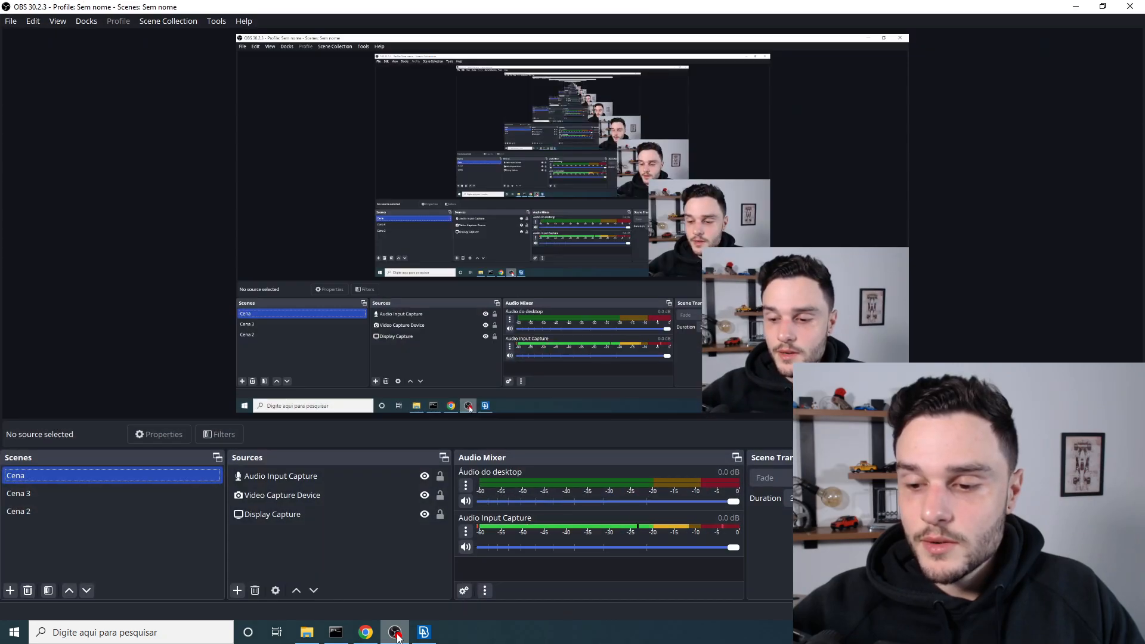
{"action": "left_click", "coordinate": [396, 633]}
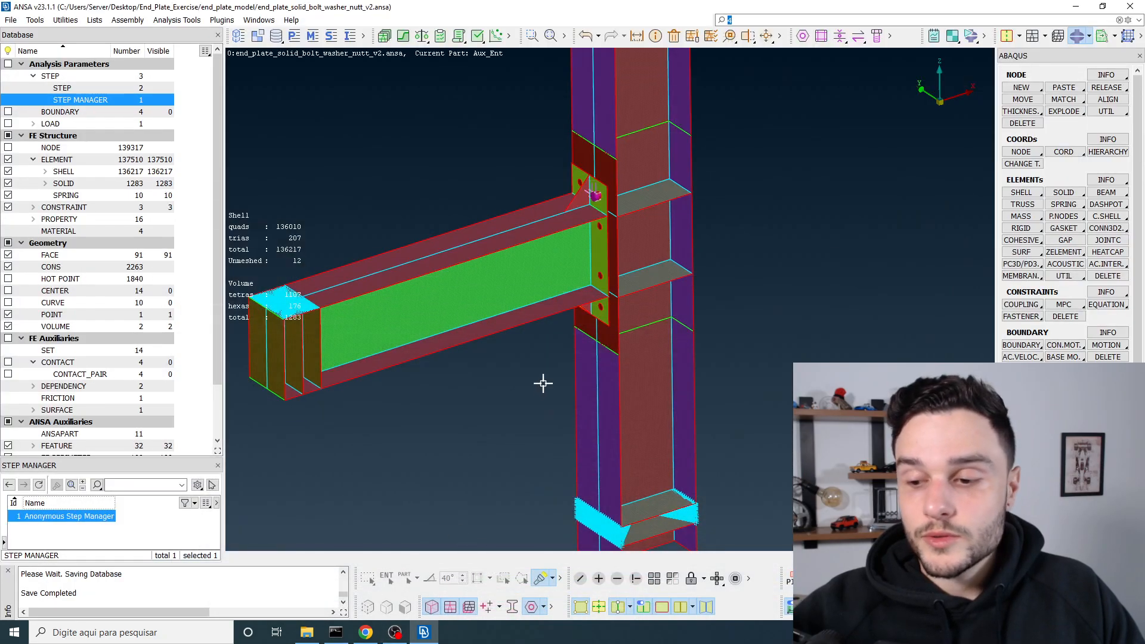